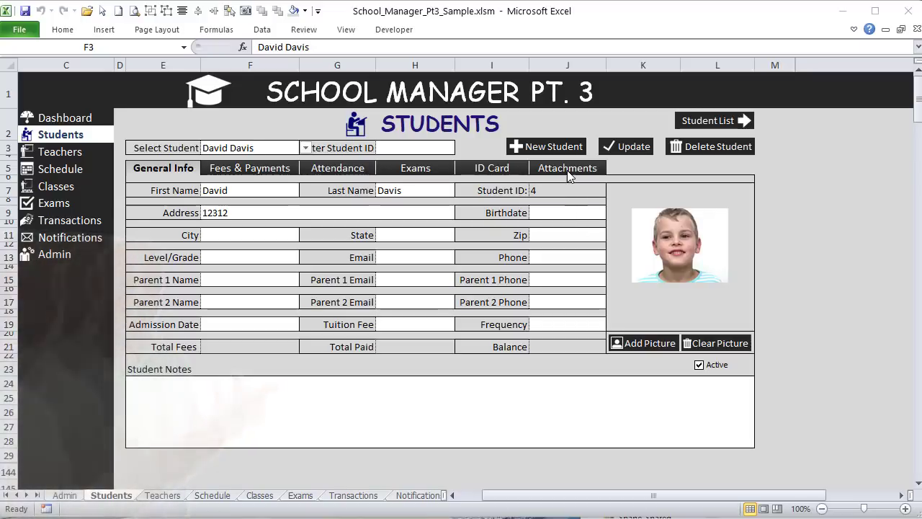
# Preview the Students form's Attachments and General Info tabs, then switch to the Admin sheet
pyautogui.click(567, 168)
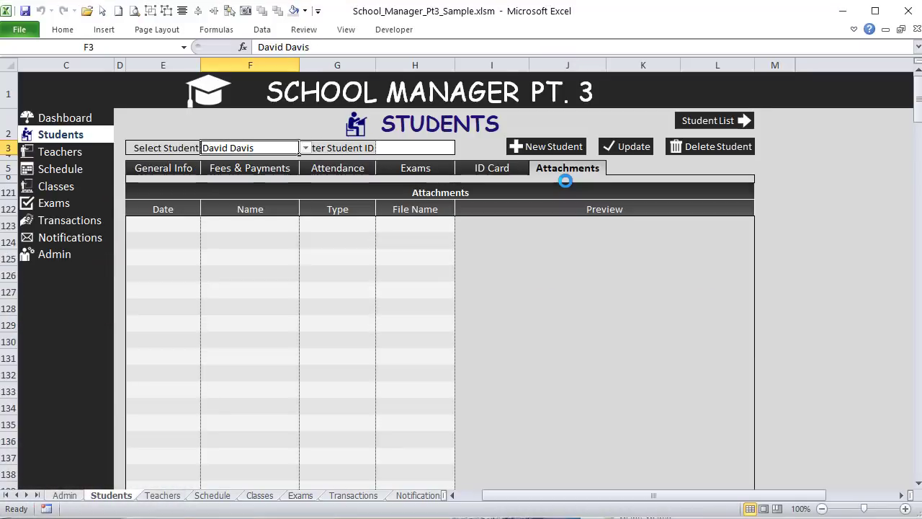
pyautogui.click(168, 170)
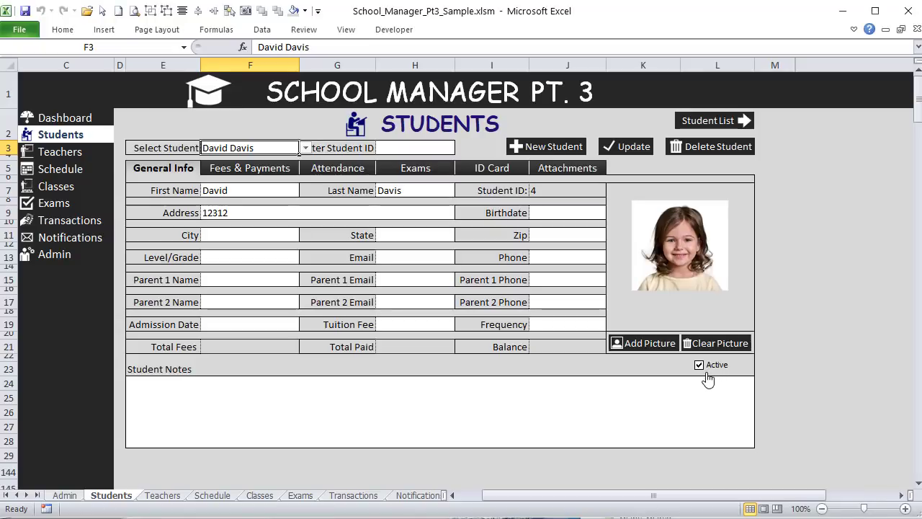
pyautogui.click(65, 257)
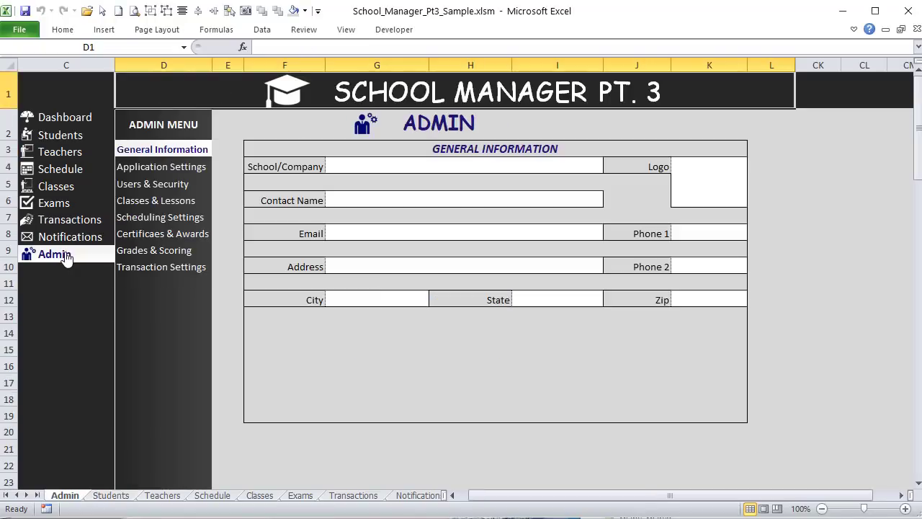
# Step through the Admin menu sections, from Application Settings to Transaction Settings
pyautogui.click(166, 167)
pyautogui.click(163, 184)
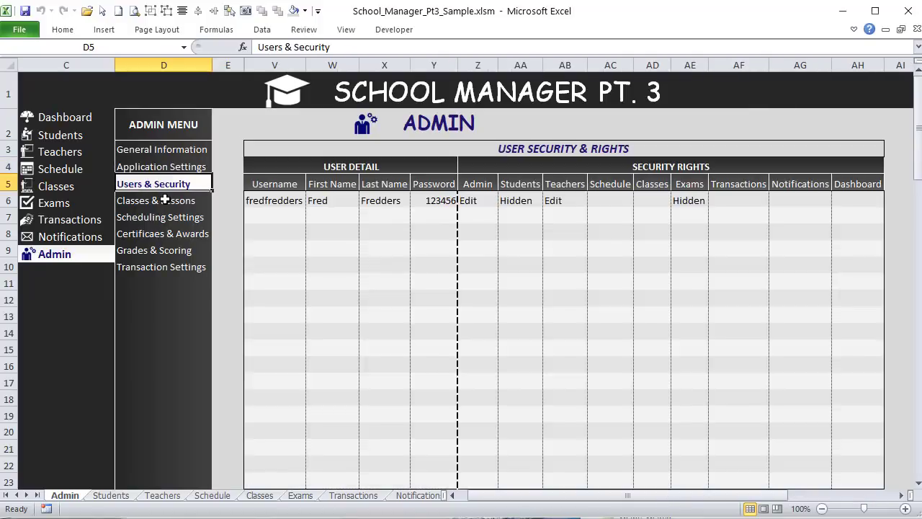
pyautogui.click(165, 200)
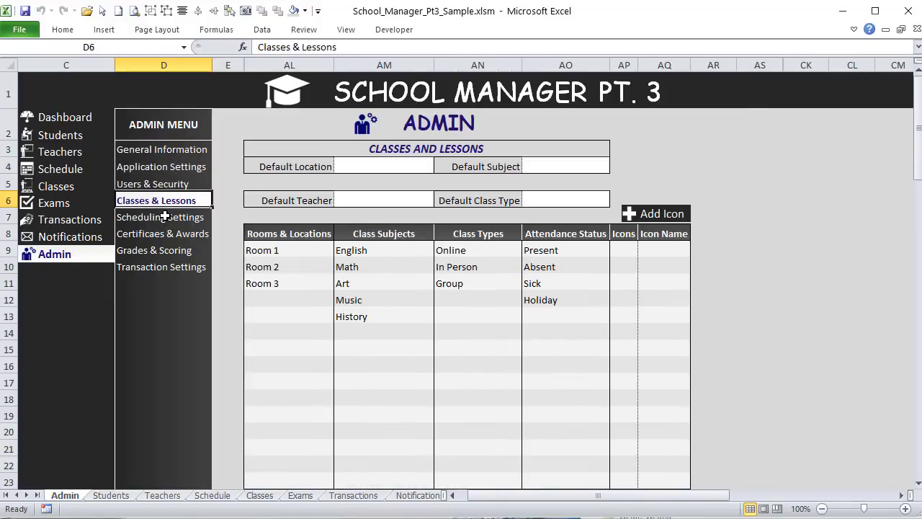
pyautogui.click(164, 217)
pyautogui.click(162, 234)
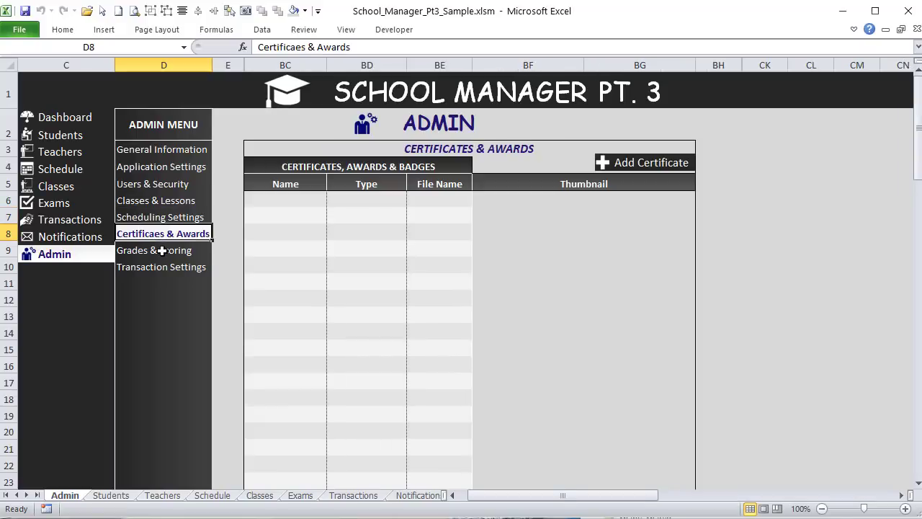
pyautogui.click(162, 250)
pyautogui.click(171, 275)
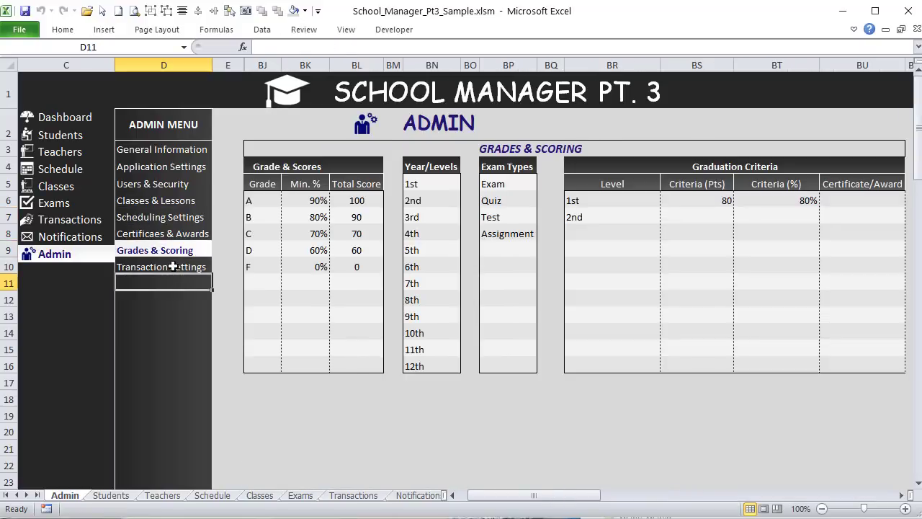
pyautogui.click(173, 268)
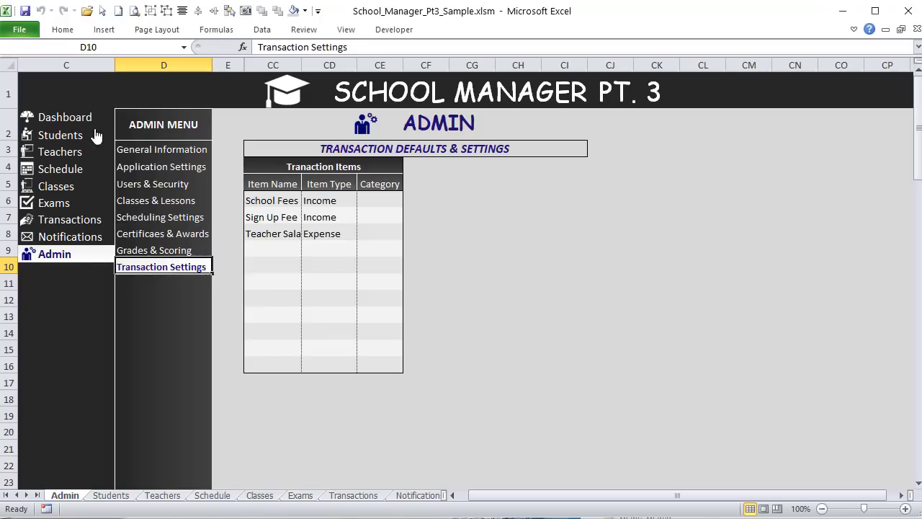
# Show the Admin sheet's General Information form
pyautogui.click(142, 148)
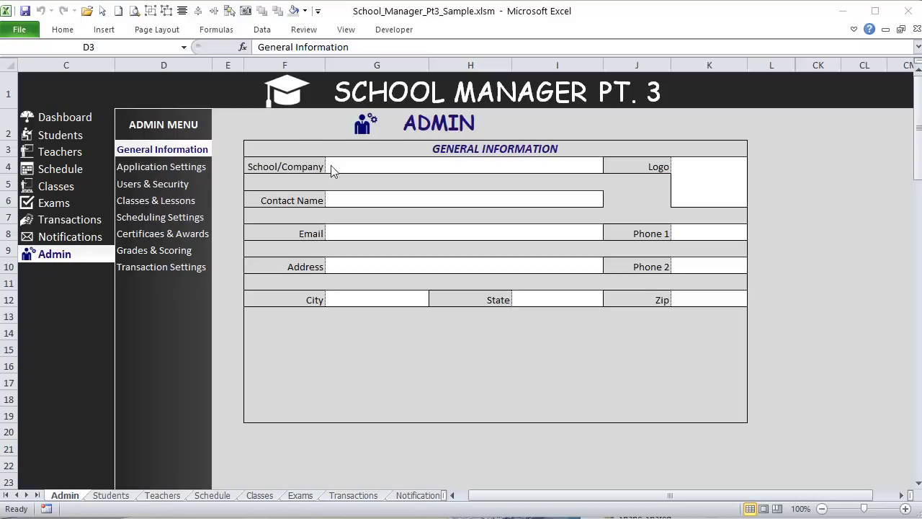
# Switch the sample workbook to its Students sheet, then save and close it
pyautogui.click(63, 138)
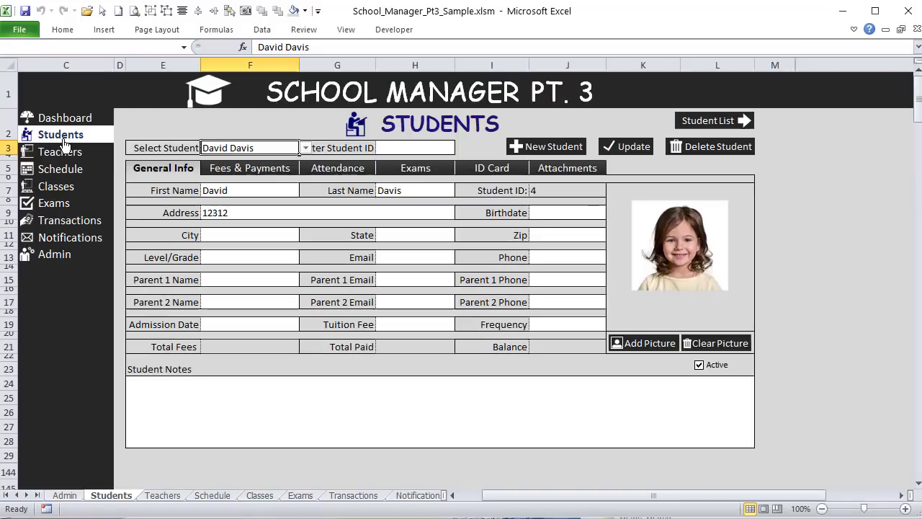
pyautogui.click(917, 32)
pyautogui.click(630, 418)
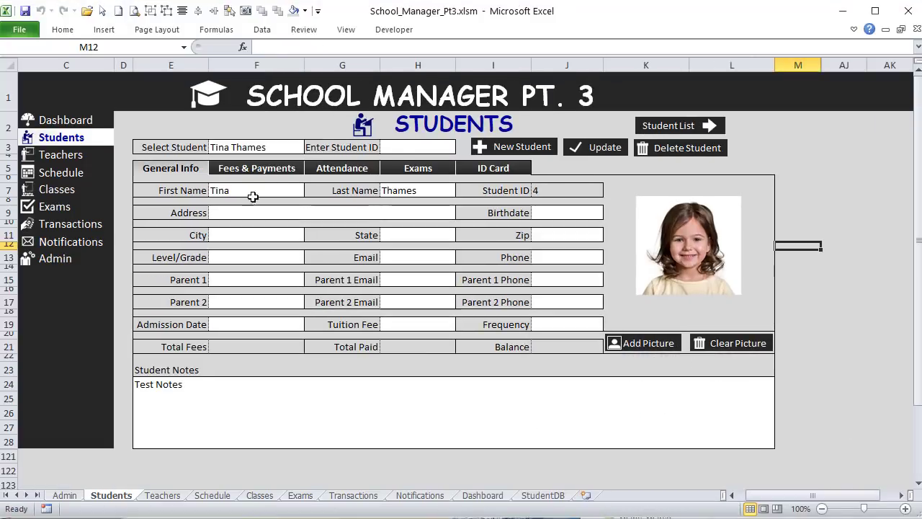
# In School_Manager_Pt3, go from Admin to the Students form and select cell J5
pyautogui.click(62, 260)
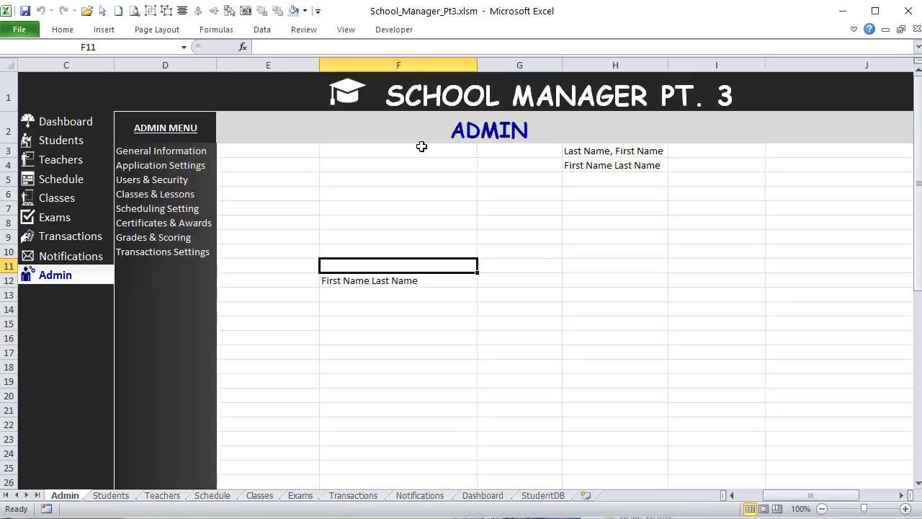
pyautogui.click(65, 152)
pyautogui.click(561, 167)
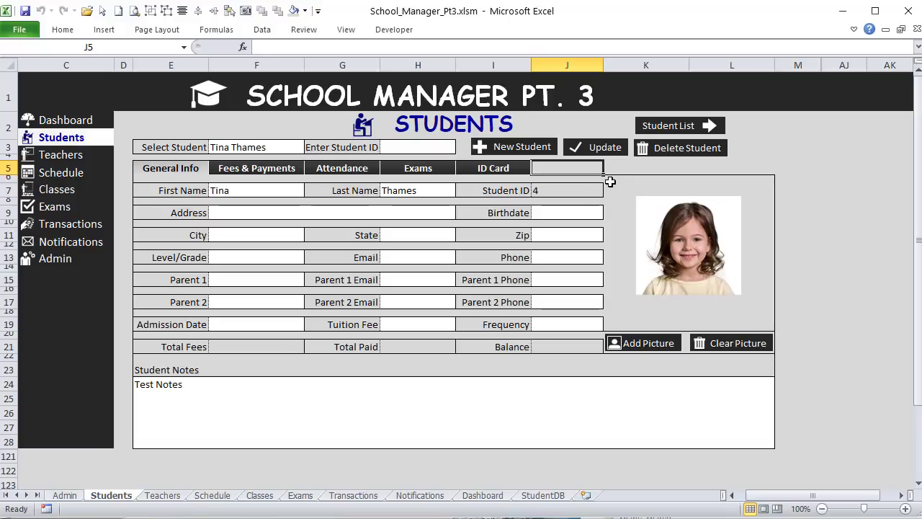
# Enter the label 'Attachments' in cell J5 beside the ID Card tab
pyautogui.write('Atta')
pyautogui.press('BackSpace')
pyautogui.press('BackSpace')
pyautogui.press('BackSpace')
pyautogui.write('t')
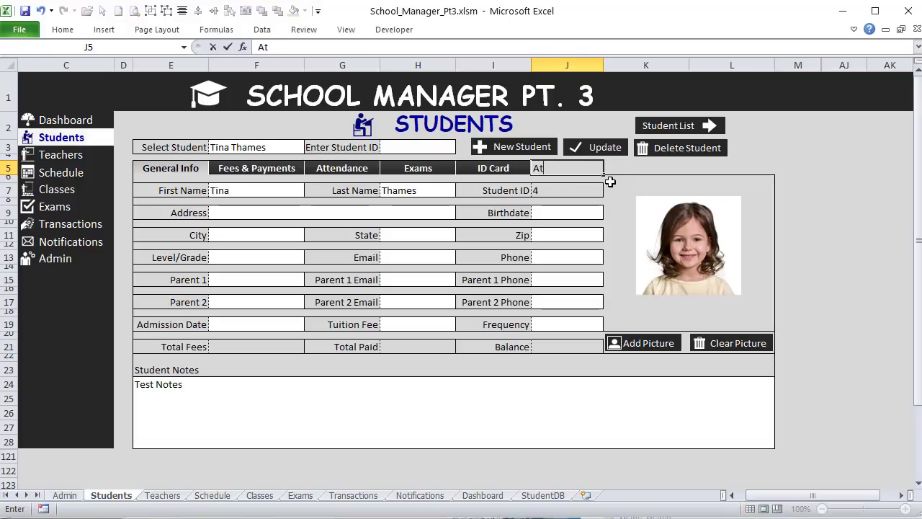
pyautogui.write('ta')
pyautogui.write('e')
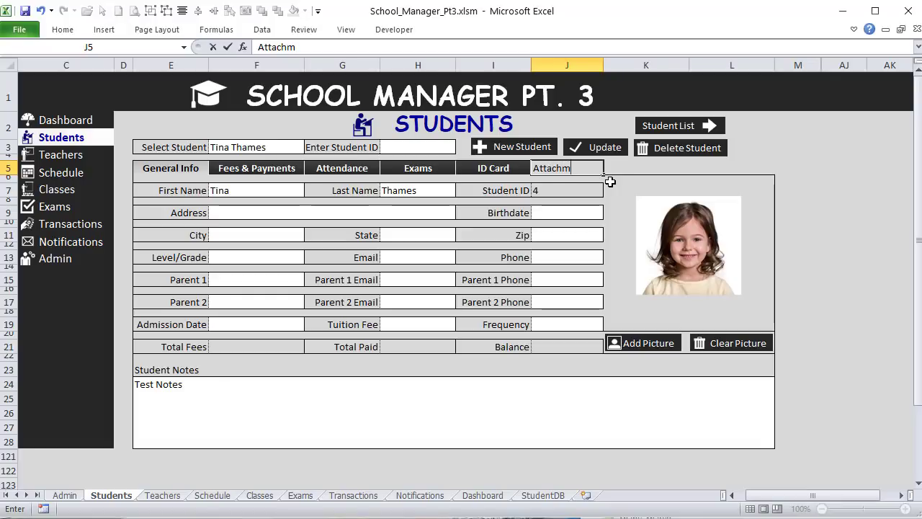
pyautogui.write('mn')
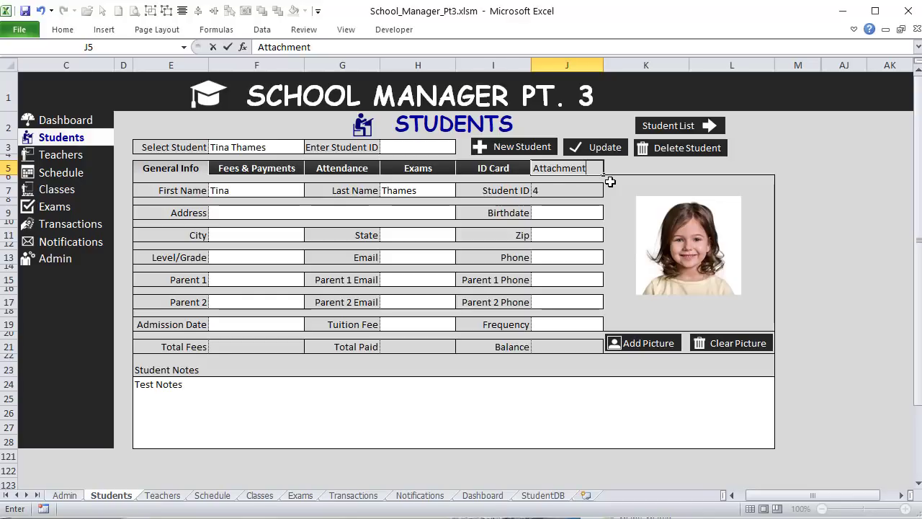
pyautogui.write('ts')
pyautogui.press('Return')
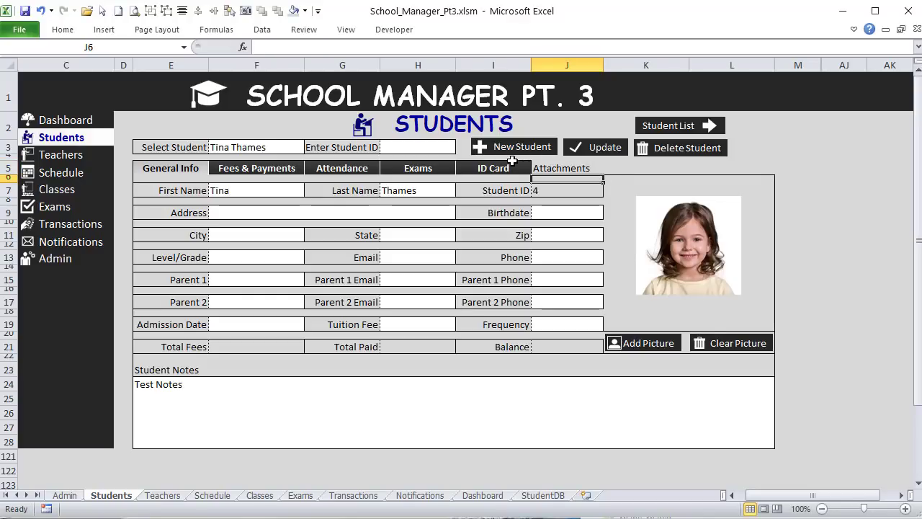
# Break the running macro in the VBA editor and return to cell I5 on the Students sheet
pyautogui.click(396, 30)
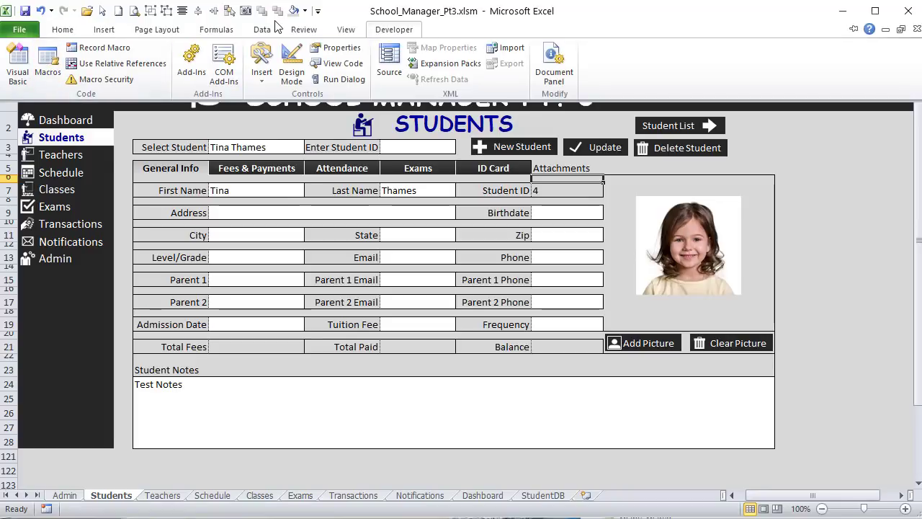
pyautogui.click(21, 64)
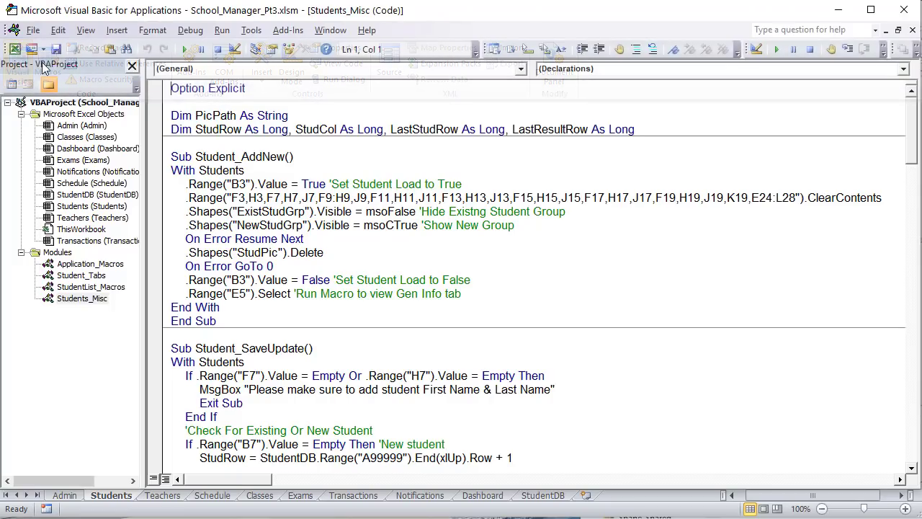
pyautogui.click(203, 49)
pyautogui.click(838, 10)
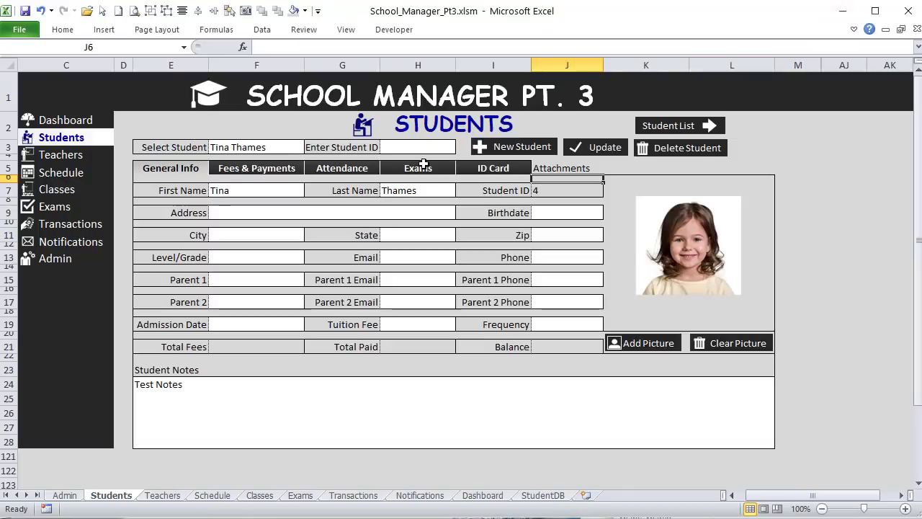
pyautogui.click(479, 164)
# Fill the ID Card tab into J5 and relabel the copy 'Attachments'
pyautogui.moveTo(531, 175); pyautogui.dragTo(570, 177)
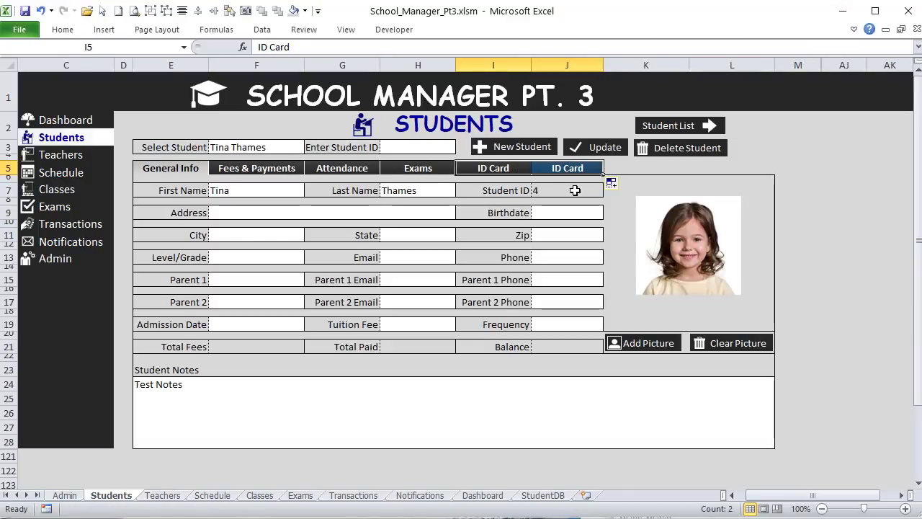
pyautogui.click(566, 165)
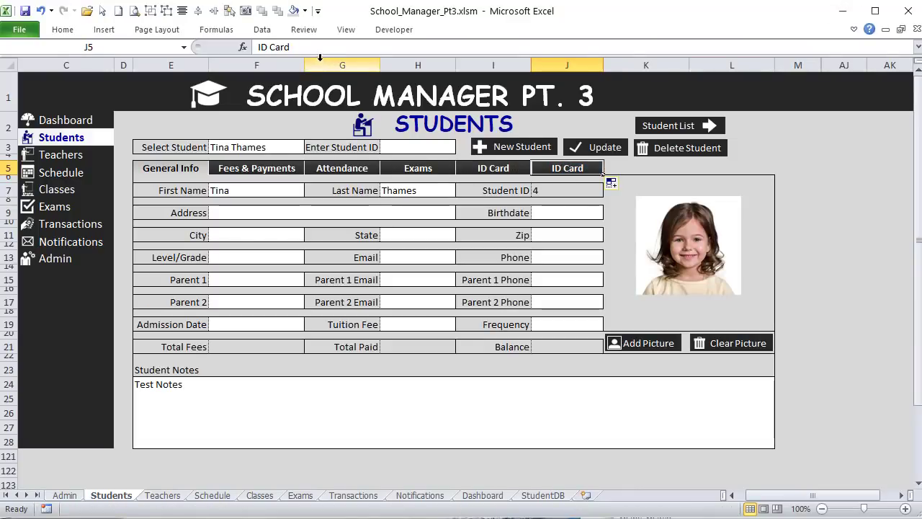
pyautogui.tripleClick(271, 47)
pyautogui.write('At')
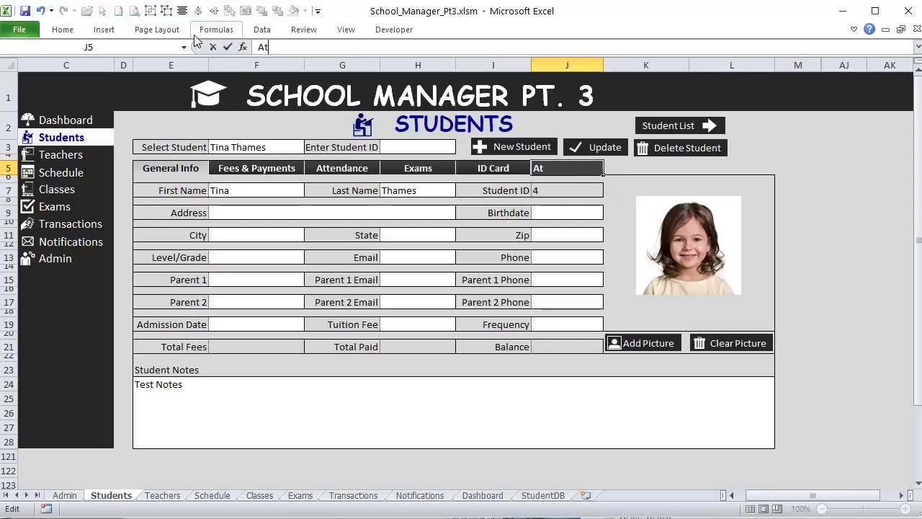
pyautogui.write('tachments')
pyautogui.press('Return')
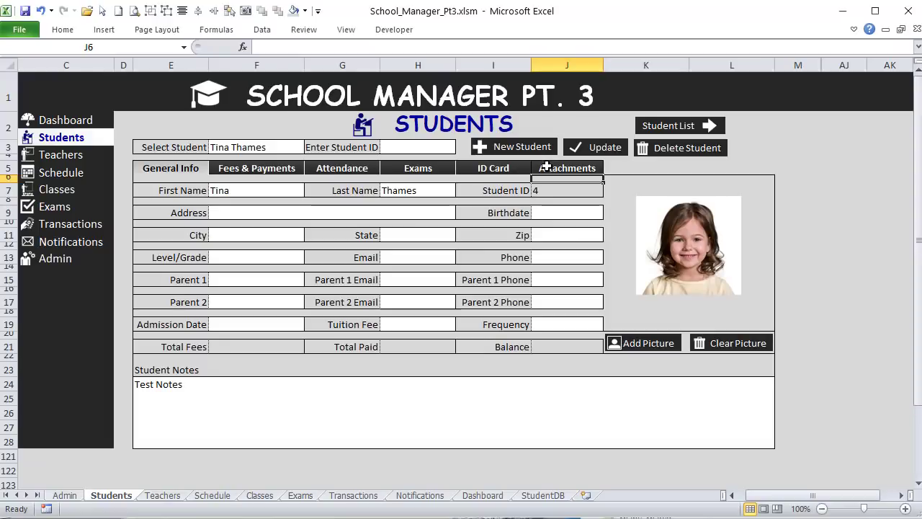
# Add an inside vertical border between the ID Card and Attachments tabs in I5:J5
pyautogui.moveTo(547, 167); pyautogui.dragTo(487, 166)
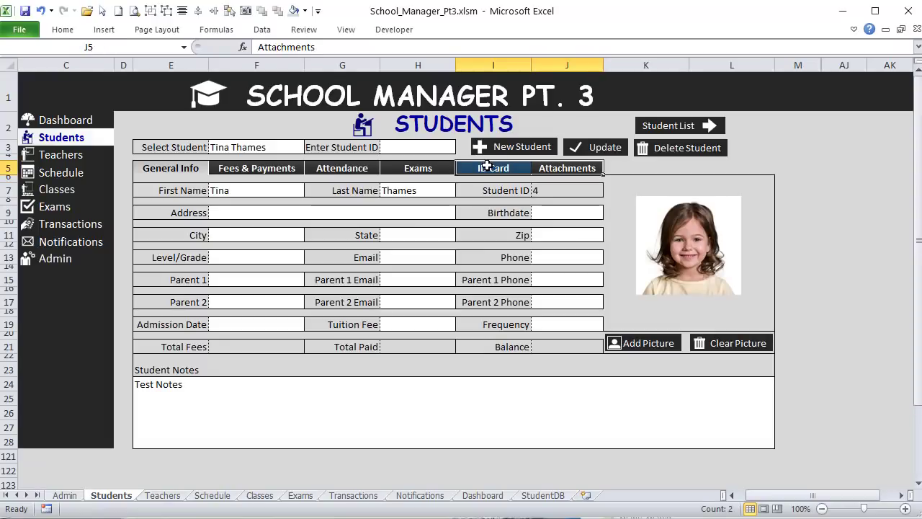
pyautogui.rightClick(487, 166)
pyautogui.click(420, 362)
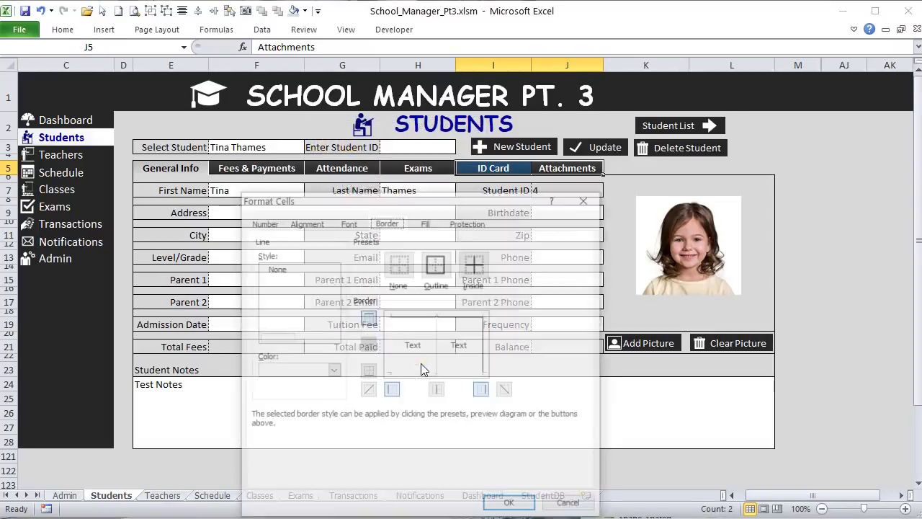
pyautogui.moveTo(443, 202); pyautogui.dragTo(546, 166)
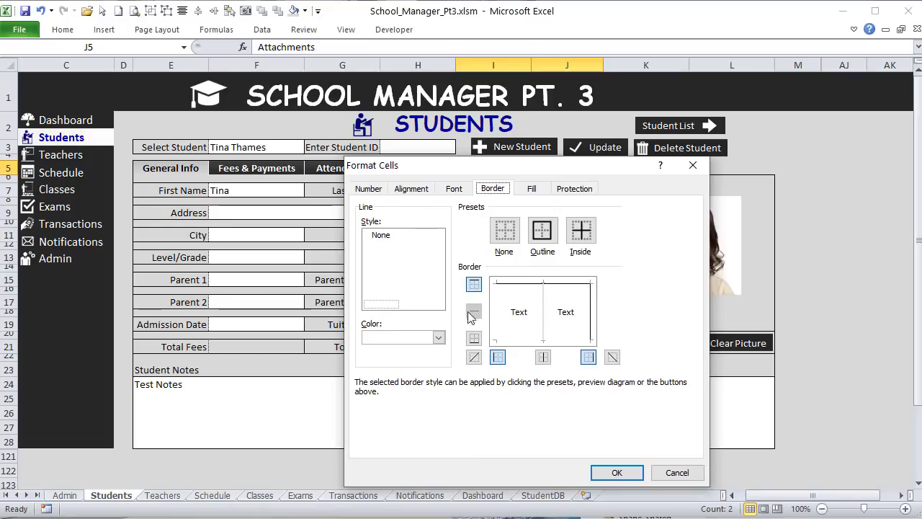
pyautogui.click(547, 310)
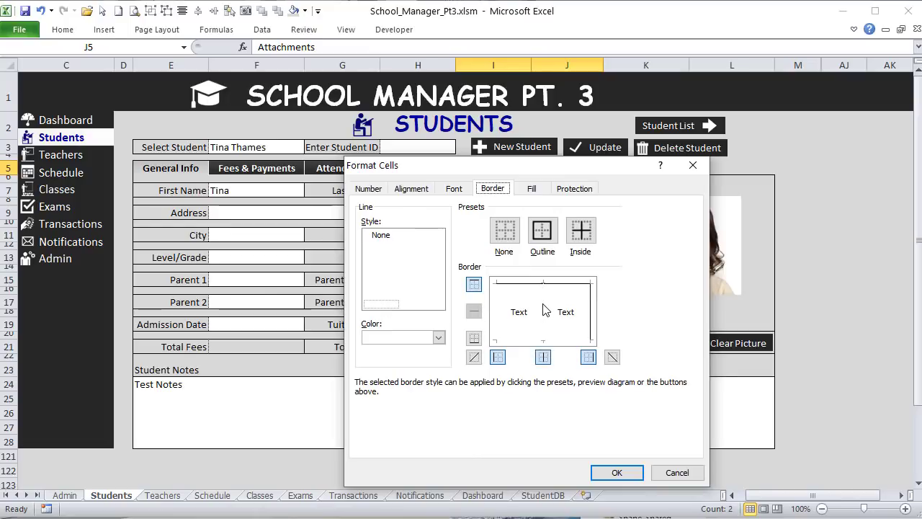
pyautogui.click(617, 471)
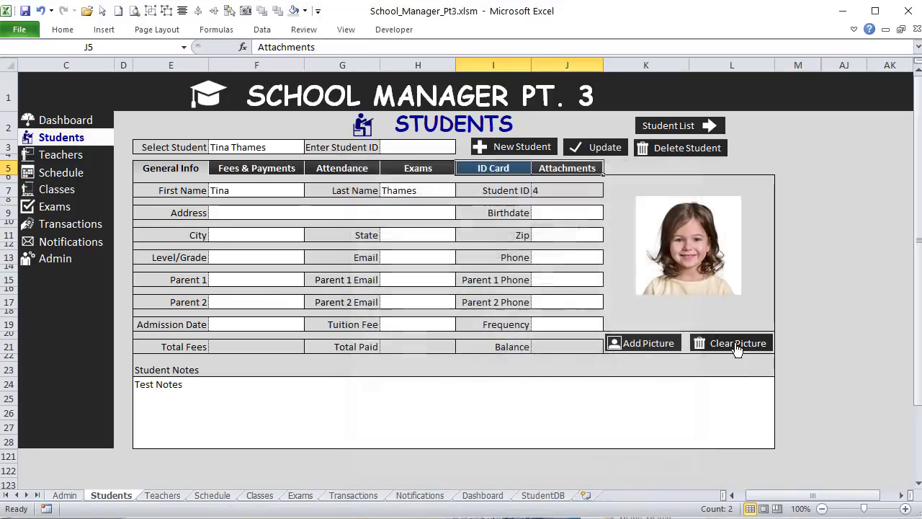
pyautogui.click(785, 278)
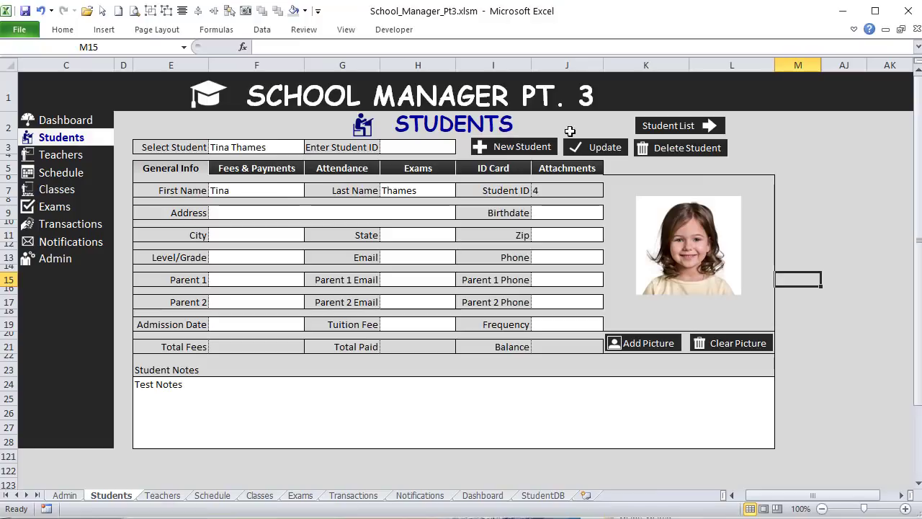
pyautogui.click(546, 170)
pyautogui.click(493, 170)
pyautogui.click(548, 169)
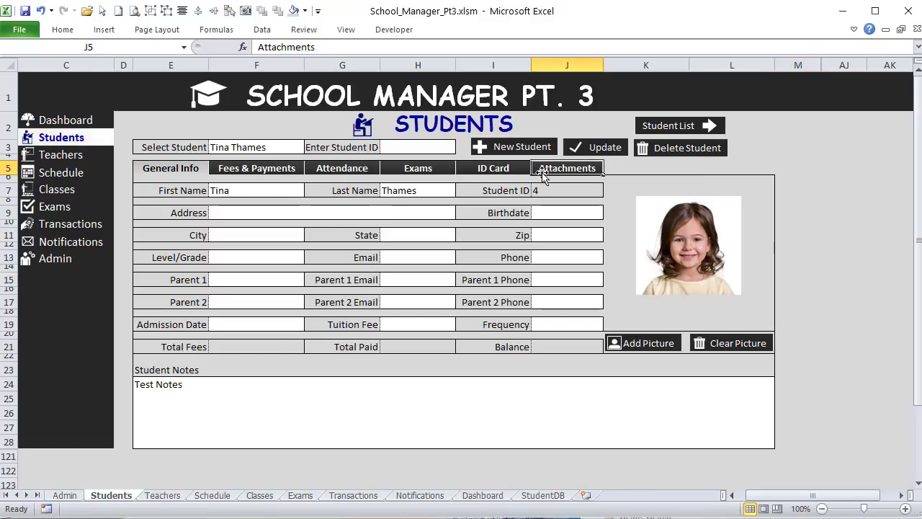
pyautogui.click(486, 168)
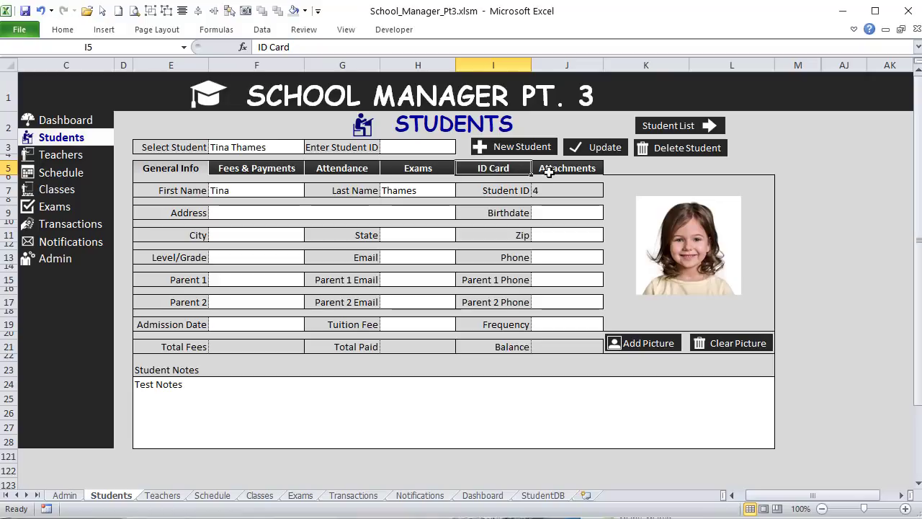
pyautogui.click(547, 168)
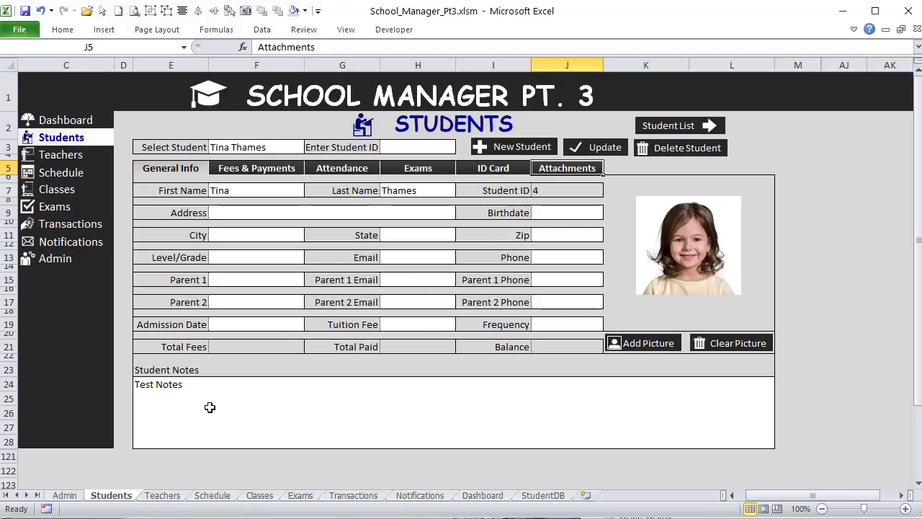
# Unhide rows 28–121 and scroll down to the ID Card table
pyautogui.moveTo(5, 442); pyautogui.dragTo(7, 456)
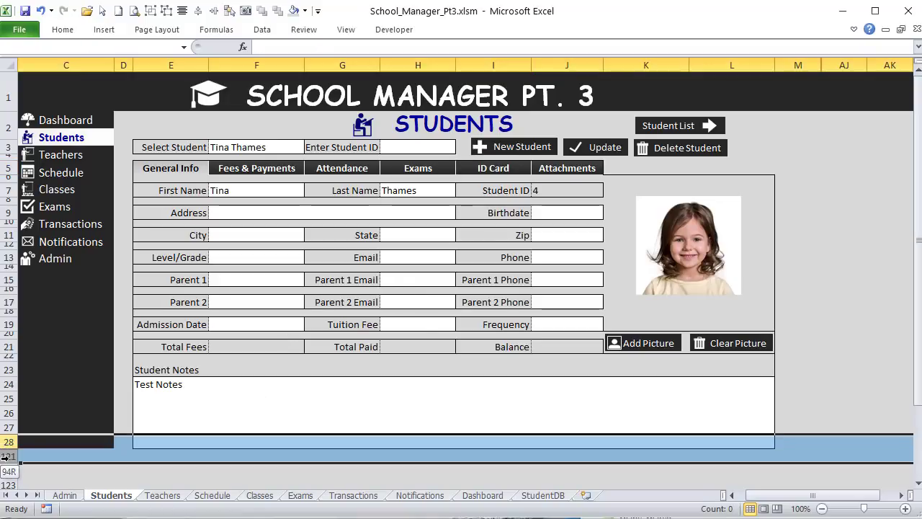
pyautogui.rightClick(9, 456)
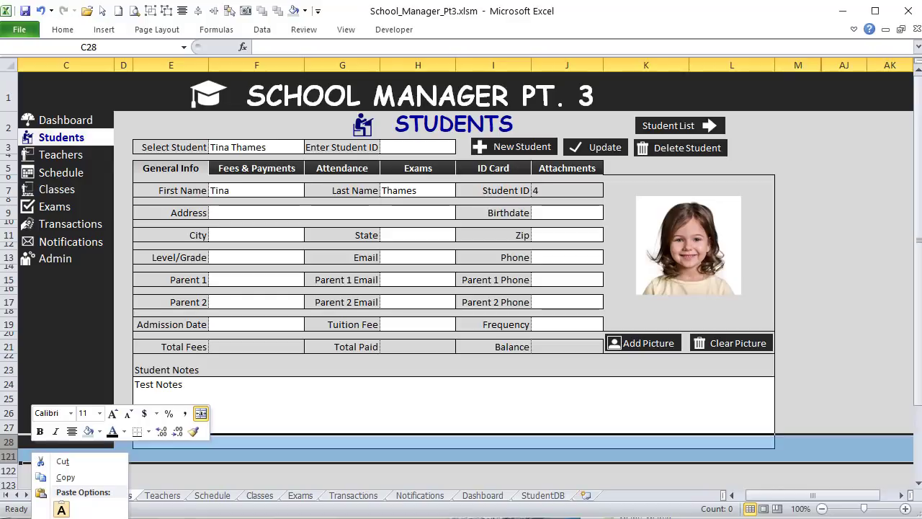
pyautogui.press('u')
pyautogui.scroll(-11, 204, 432)
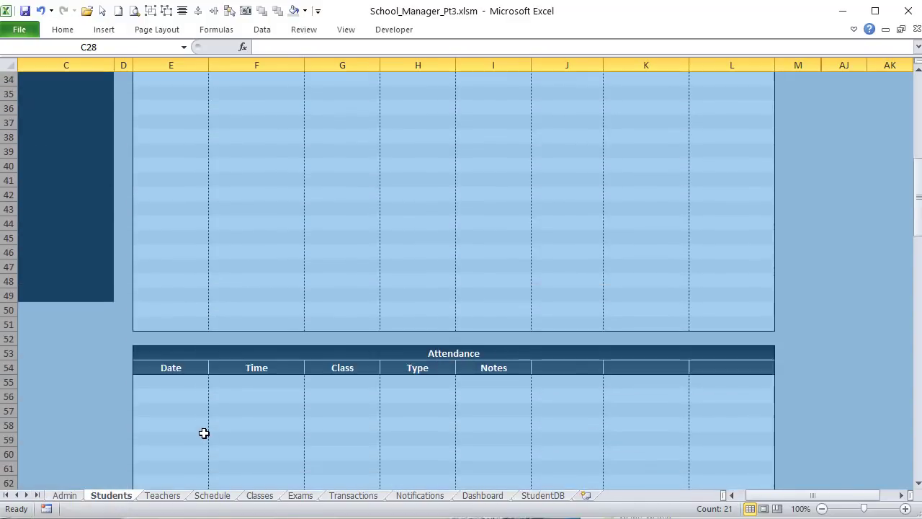
pyautogui.scroll(-20, 204, 433)
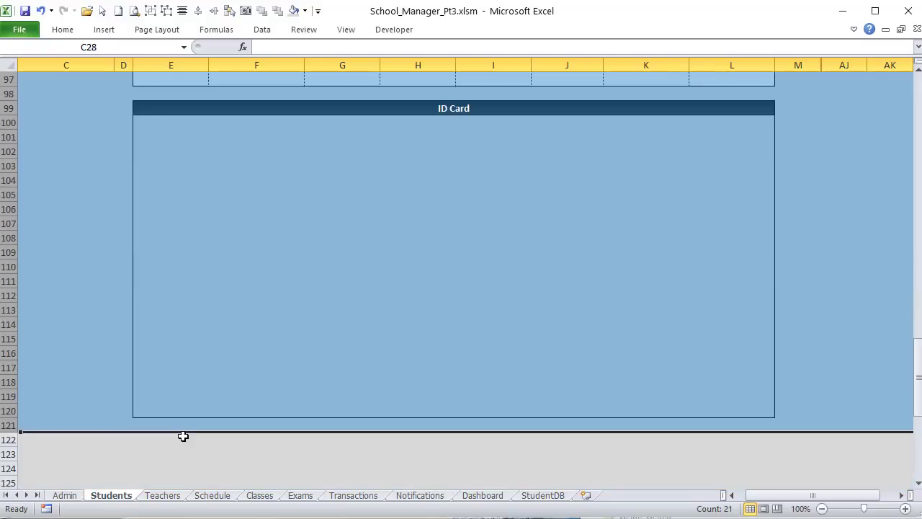
pyautogui.scroll(-3, 183, 436)
pyautogui.click(143, 309)
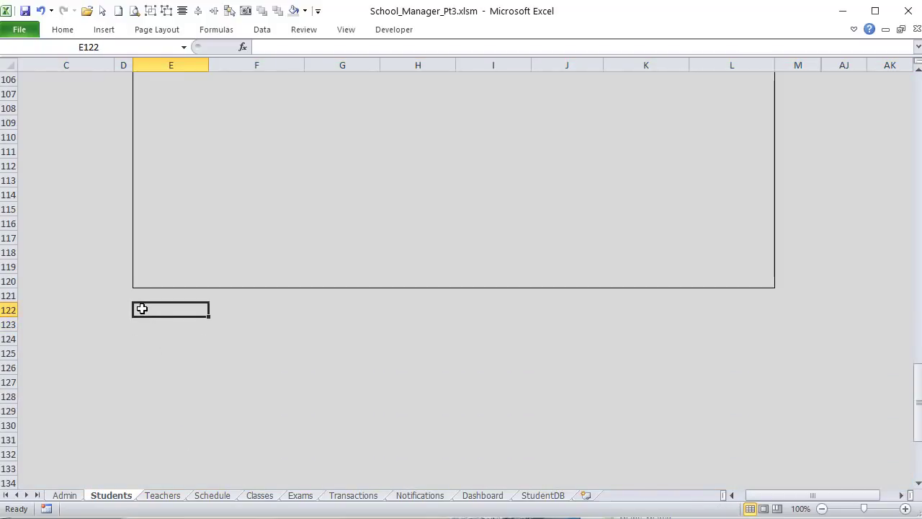
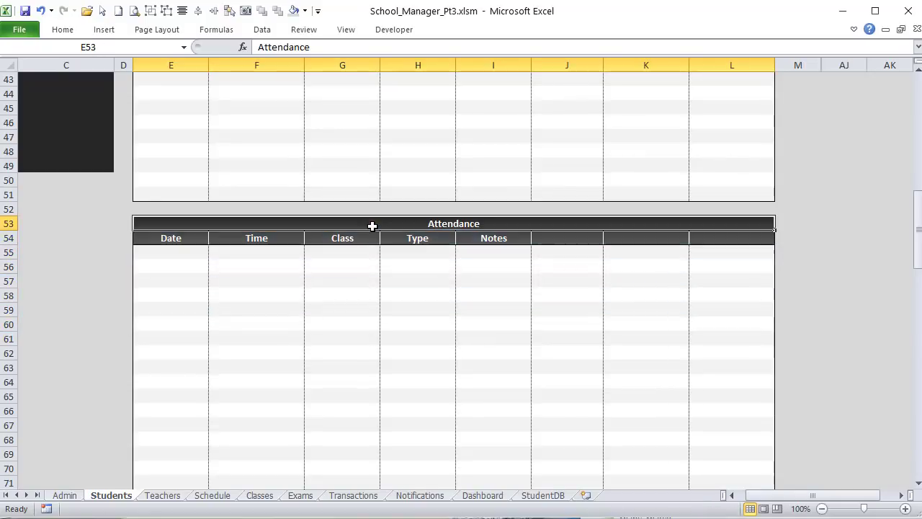
# Unmerge the Attendance title cell E53 on the Students sheet
pyautogui.moveTo(159, 239); pyautogui.dragTo(441, 238)
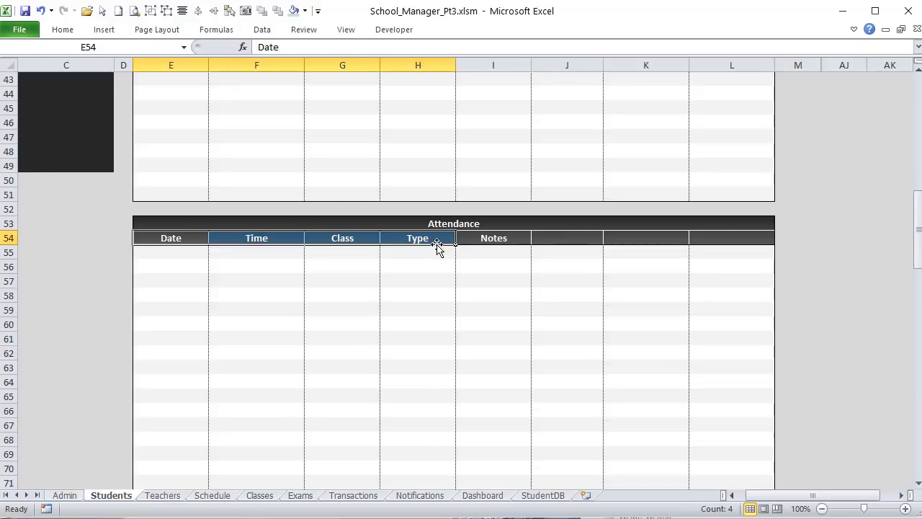
pyautogui.moveTo(502, 252); pyautogui.dragTo(756, 441)
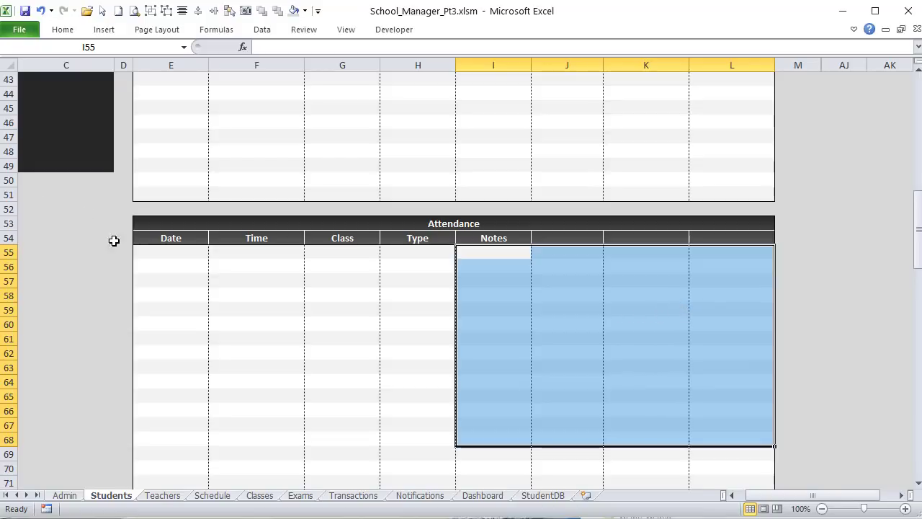
pyautogui.click(165, 226)
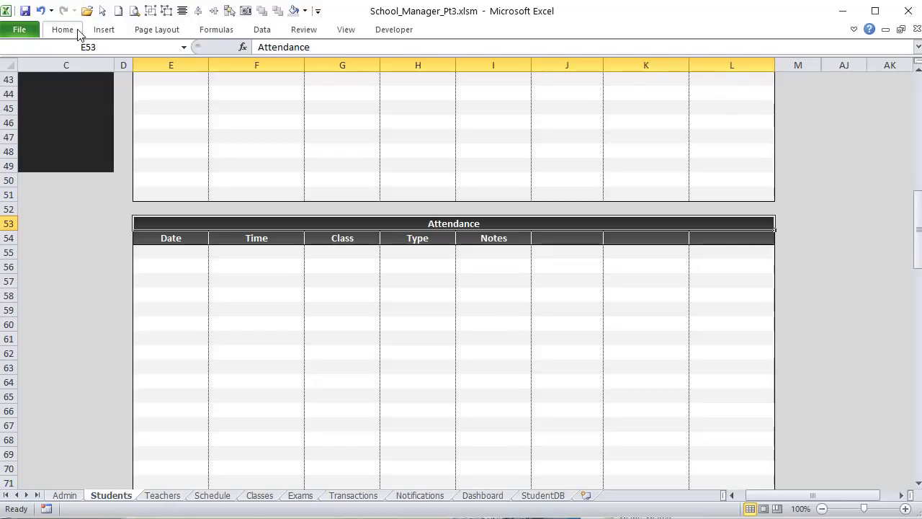
pyautogui.click(72, 30)
pyautogui.click(382, 75)
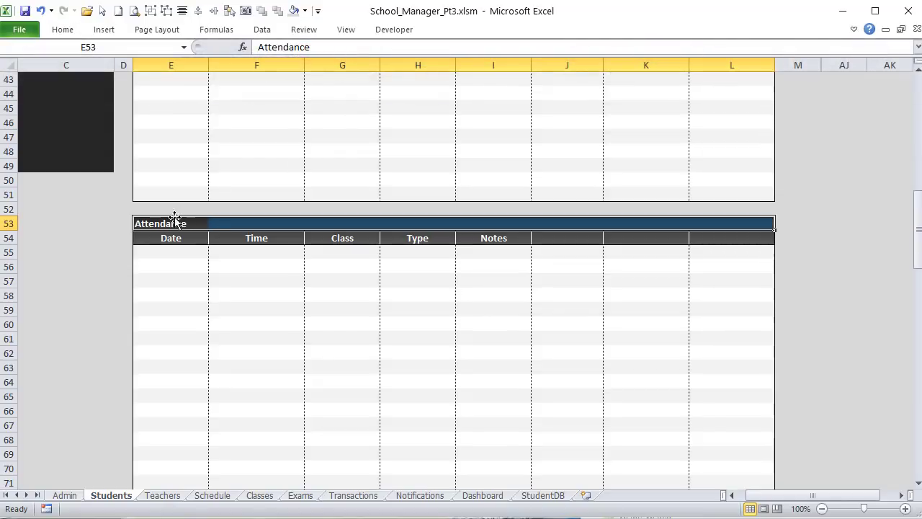
# Copy the Attendance table's Date, Time, Class and Type columns (E53:H74)
pyautogui.moveTo(181, 223); pyautogui.dragTo(418, 446)
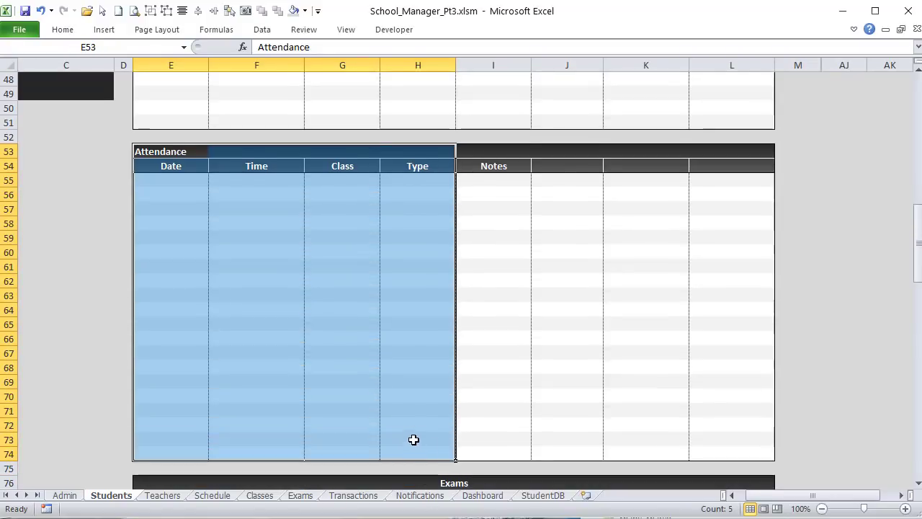
pyautogui.hotkey('ctrl', 'c')
pyautogui.scroll(-1, 377, 392)
pyautogui.scroll(-18, 376, 392)
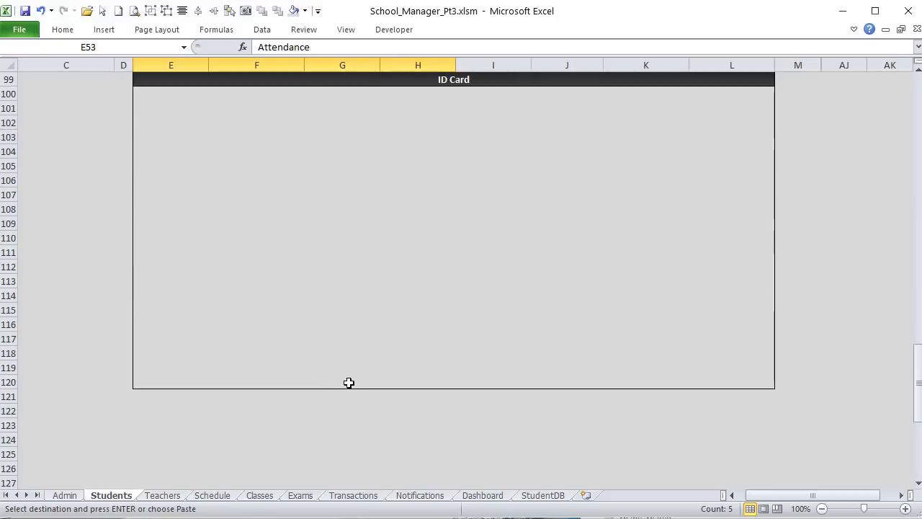
# Paste the copied table at E122 and title it 'Attachments', merged across E122:L122
pyautogui.click(143, 324)
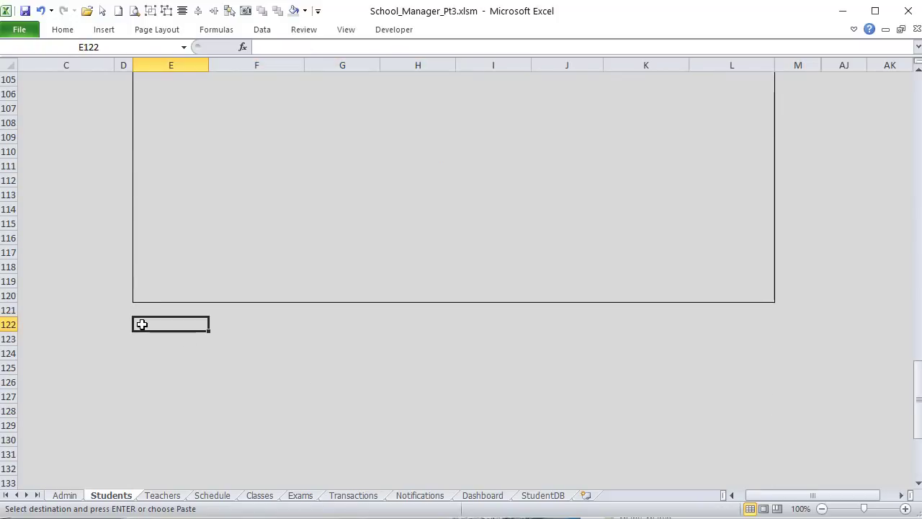
pyautogui.hotkey('ctrl', 'v')
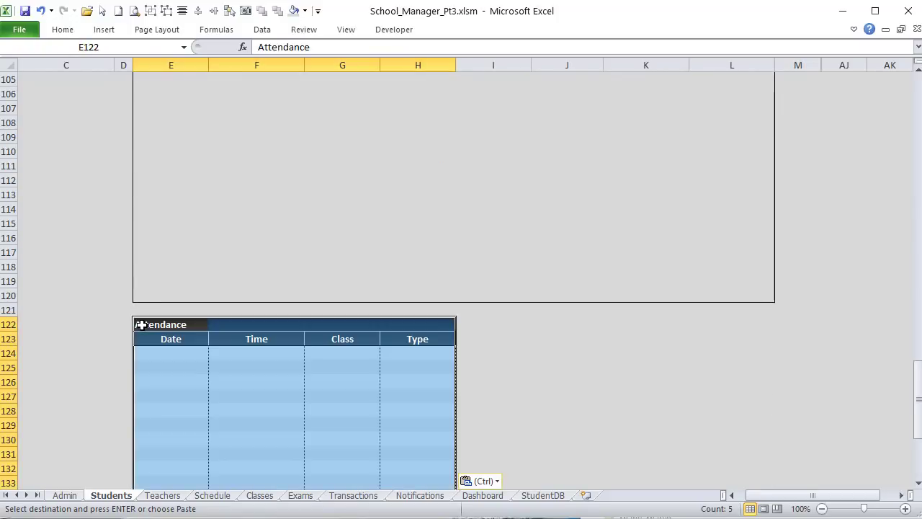
pyautogui.moveTo(142, 324); pyautogui.dragTo(755, 319)
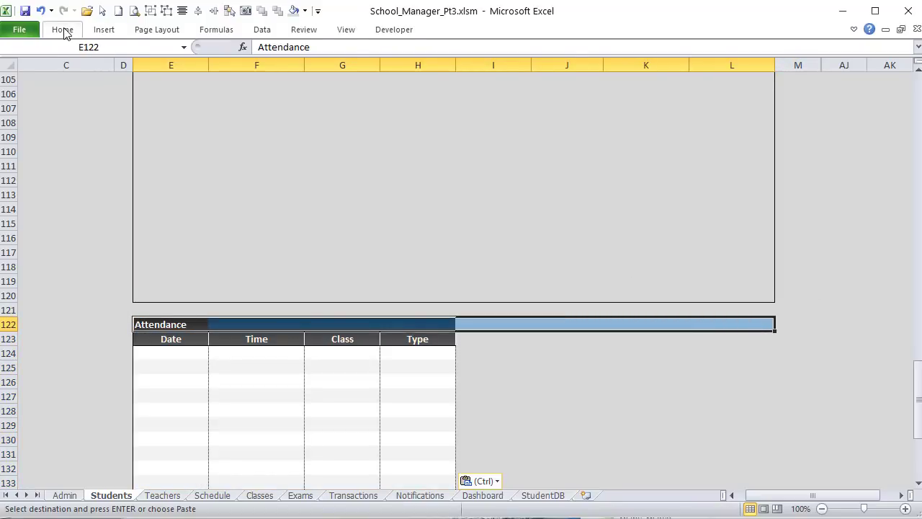
pyautogui.click(62, 29)
pyautogui.click(390, 80)
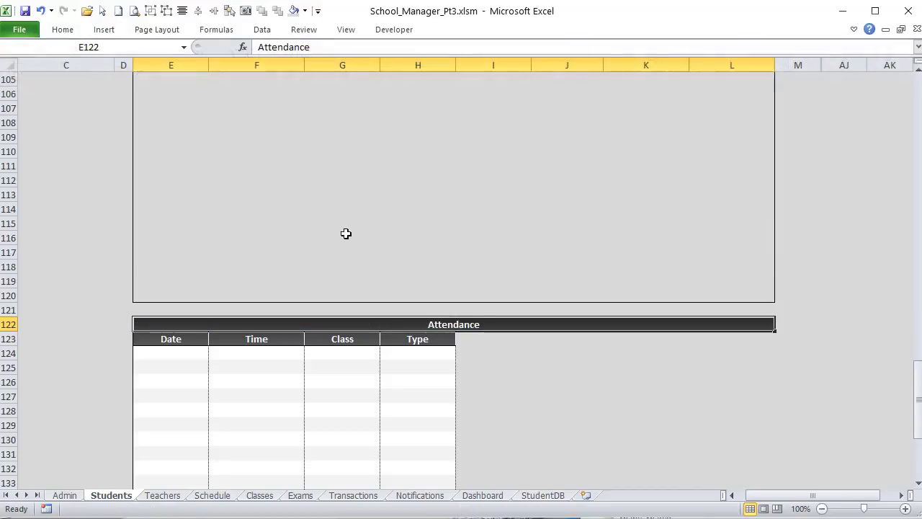
pyautogui.write('Attachments')
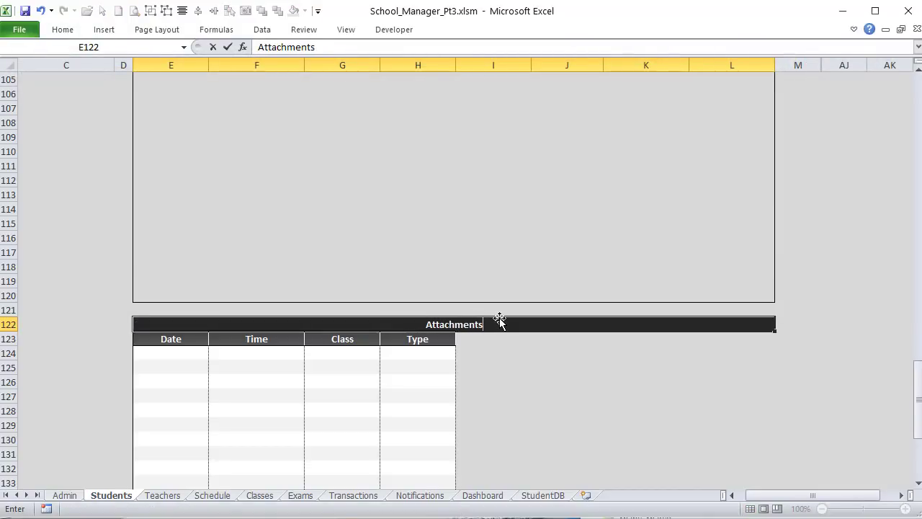
pyautogui.press('Return')
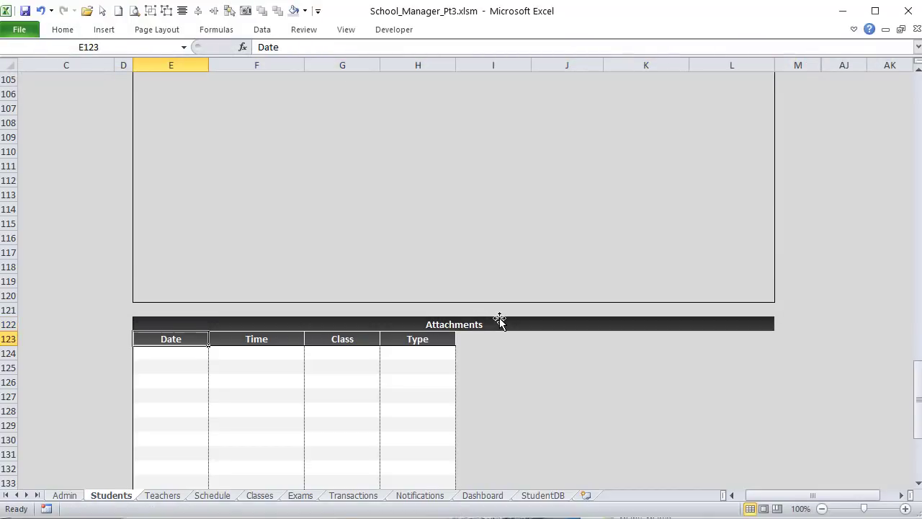
# Rename the headers after Date to Name, Type and File Name
pyautogui.click(240, 339)
pyautogui.write('Name')
pyautogui.press('Tab')
pyautogui.write('Type')
pyautogui.press('Tab')
pyautogui.write('Fil')
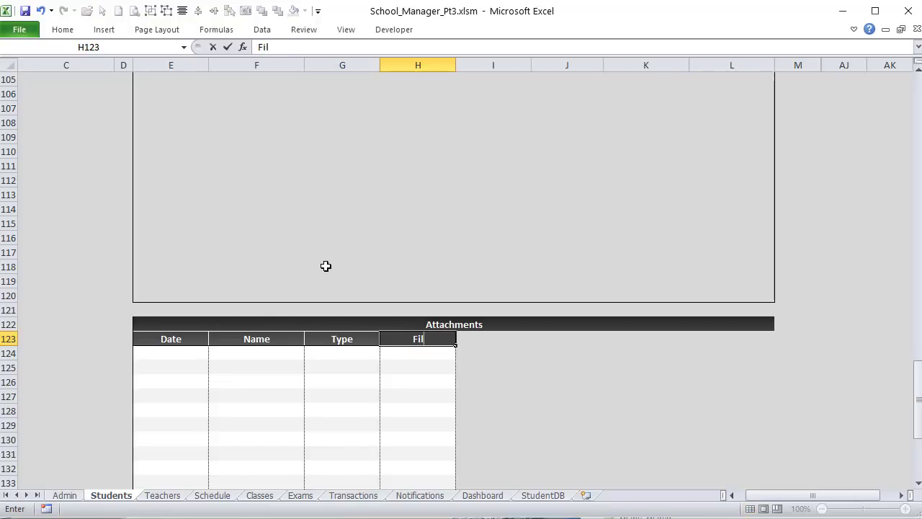
pyautogui.write('e Name')
pyautogui.press('Return')
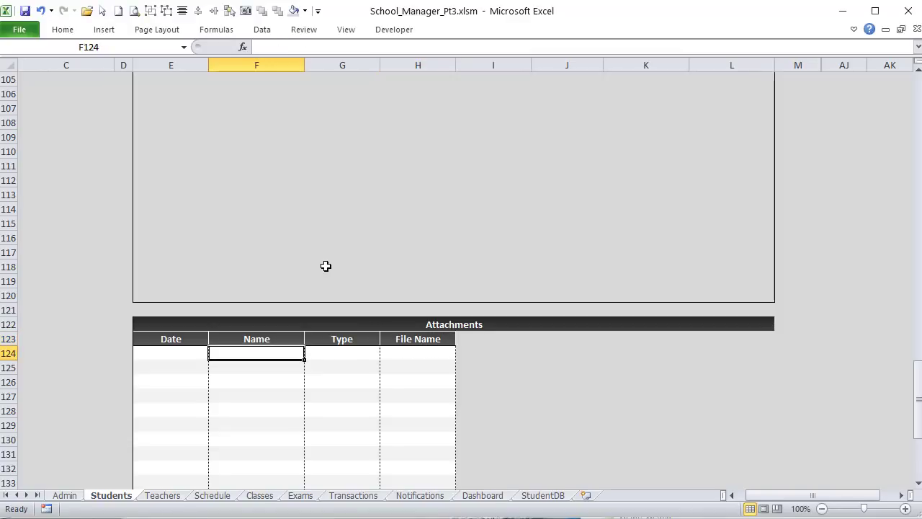
pyautogui.scroll(-4, 425, 359)
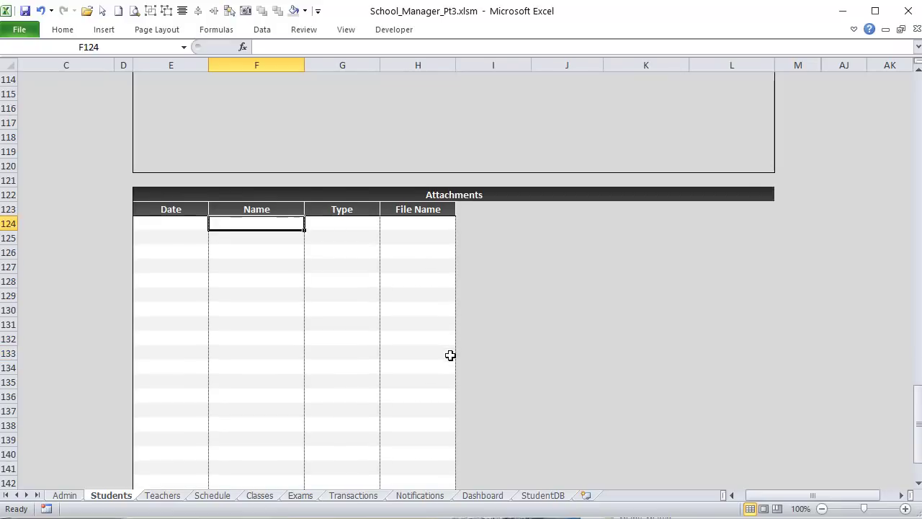
pyautogui.moveTo(469, 167); pyautogui.dragTo(725, 448)
# Add top, bottom and right borders to the empty range I123:L143
pyautogui.rightClick(641, 290)
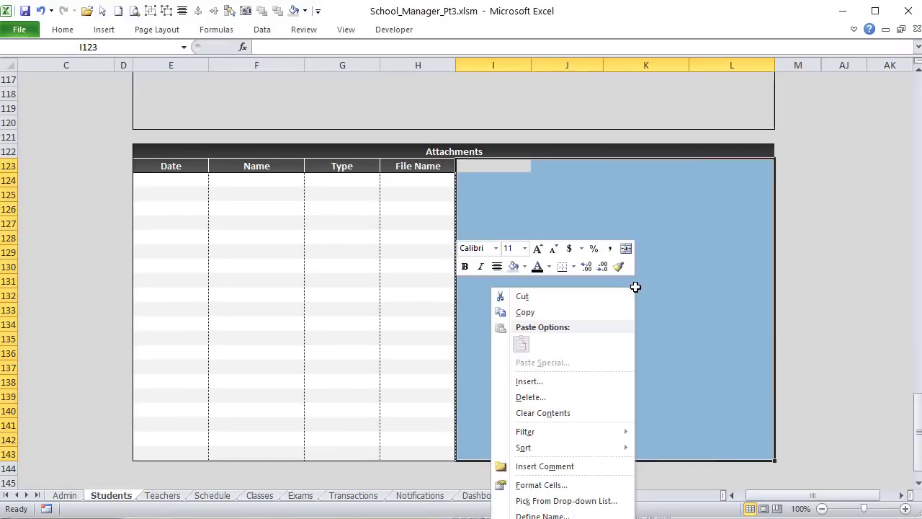
pyautogui.click(589, 483)
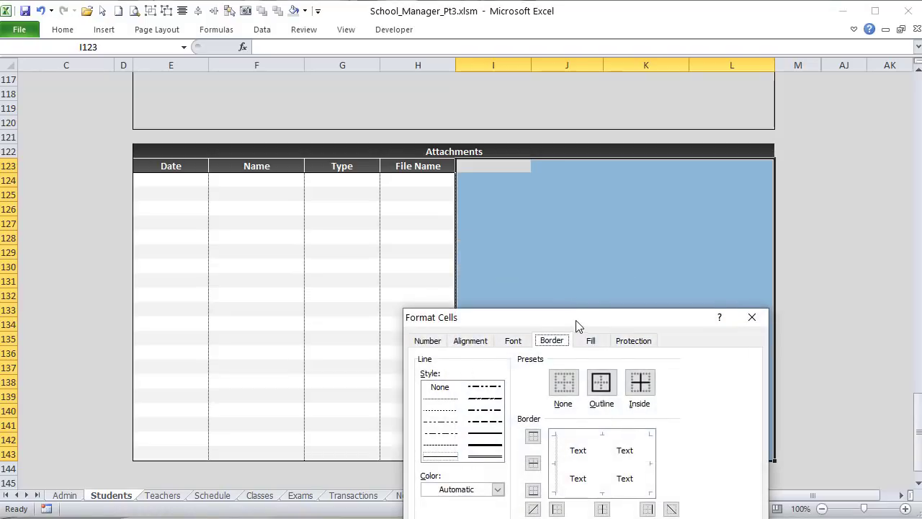
pyautogui.moveTo(578, 325); pyautogui.dragTo(585, 180)
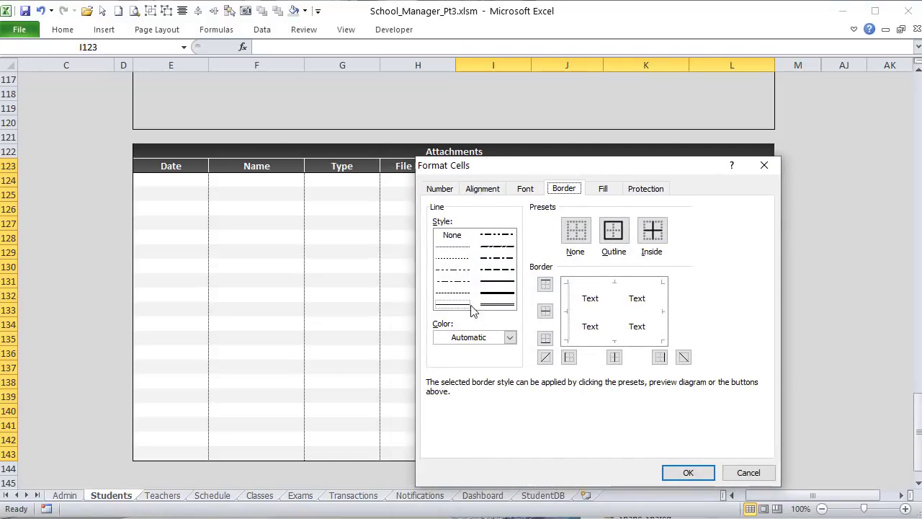
pyautogui.click(587, 289)
pyautogui.click(661, 326)
pyautogui.click(645, 342)
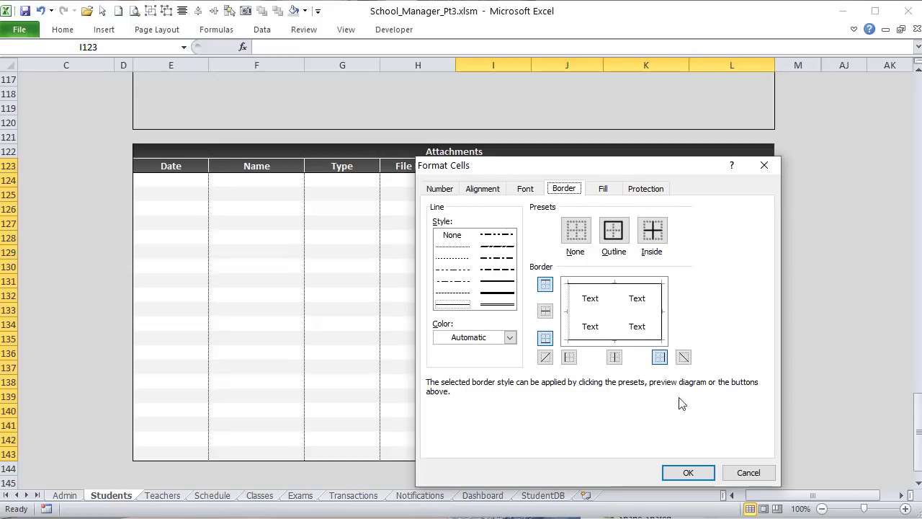
pyautogui.click(690, 474)
pyautogui.click(552, 377)
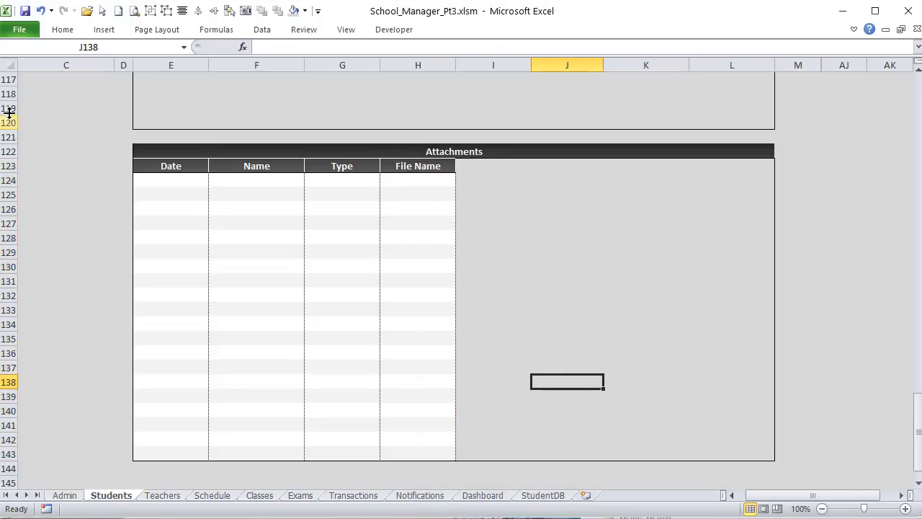
# Inspect the Attachments table's Date and Name cells and the bordered area beside them
pyautogui.click(141, 150)
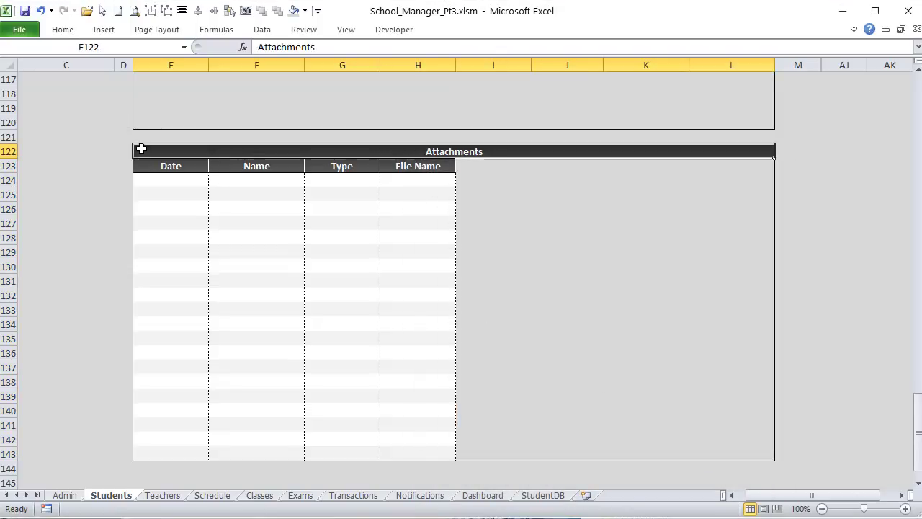
pyautogui.press('Down')
pyautogui.press('Down')
pyautogui.click(191, 205)
pyautogui.press('Down')
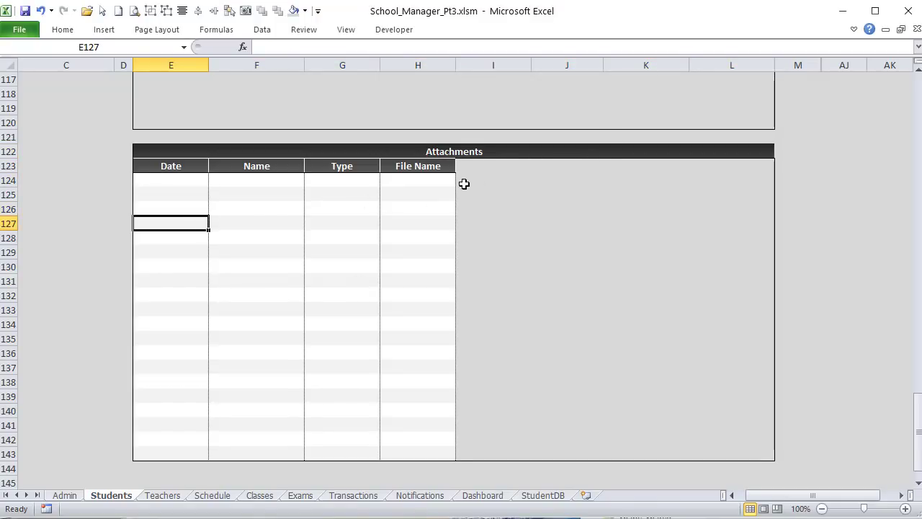
pyautogui.click(513, 163)
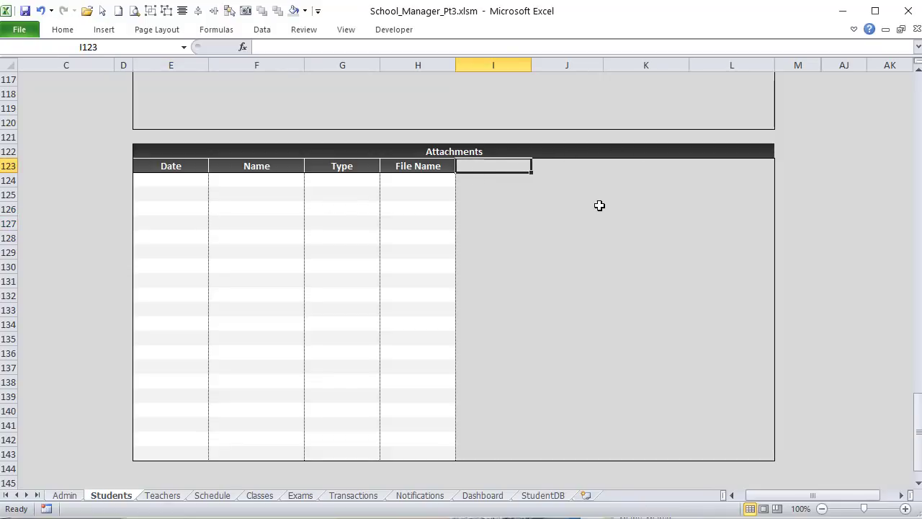
pyautogui.moveTo(599, 206); pyautogui.dragTo(567, 192)
pyautogui.moveTo(497, 190); pyautogui.dragTo(683, 365)
pyautogui.click(226, 196)
pyautogui.click(227, 237)
pyautogui.moveTo(497, 180); pyautogui.dragTo(725, 438)
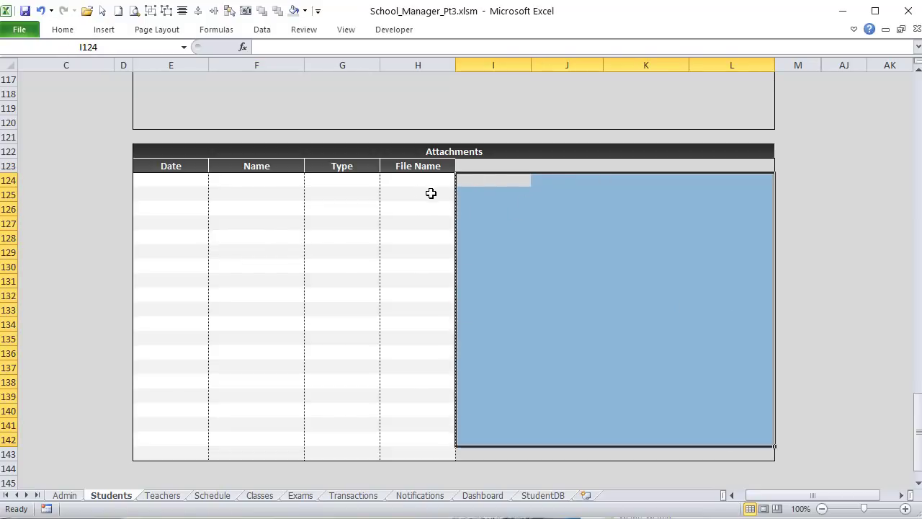
# Select rows 122 through 143 covering the Attachments section
pyautogui.scroll(4, 430, 198)
pyautogui.scroll(-4, 430, 198)
pyautogui.scroll(6, 428, 198)
pyautogui.scroll(-1, 427, 199)
pyautogui.scroll(-5, 426, 198)
pyautogui.click(7, 151)
pyautogui.moveTo(7, 151); pyautogui.dragTo(66, 449)
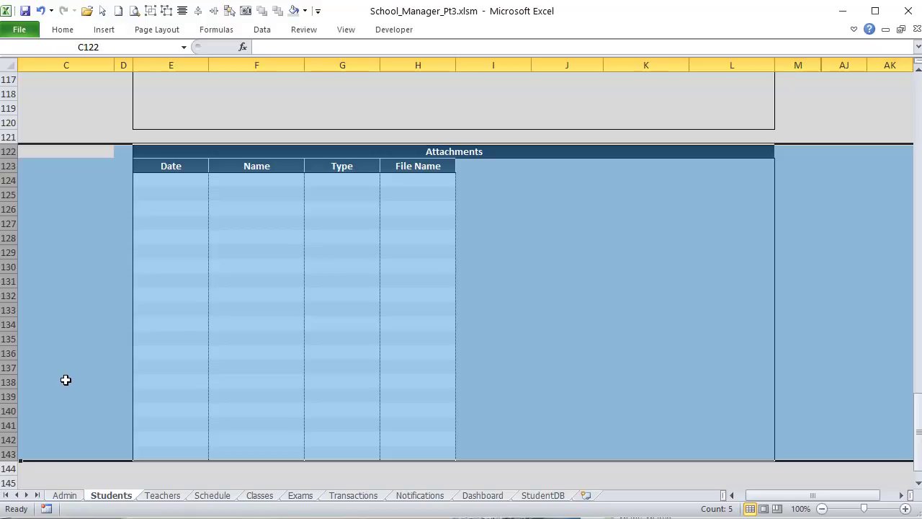
pyautogui.click(394, 29)
# Open the Student_Tabs module and select the 120 row limit in StudTab_GenInfo
pyautogui.click(17, 65)
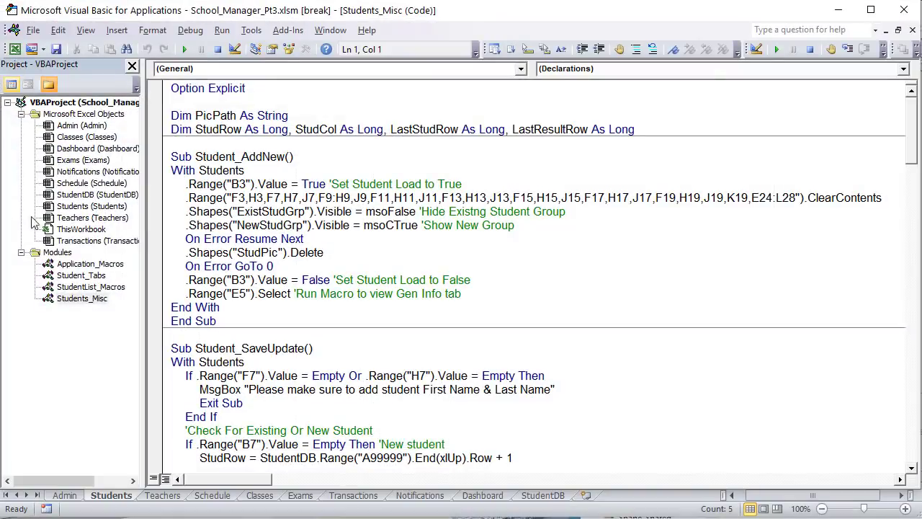
pyautogui.click(68, 277)
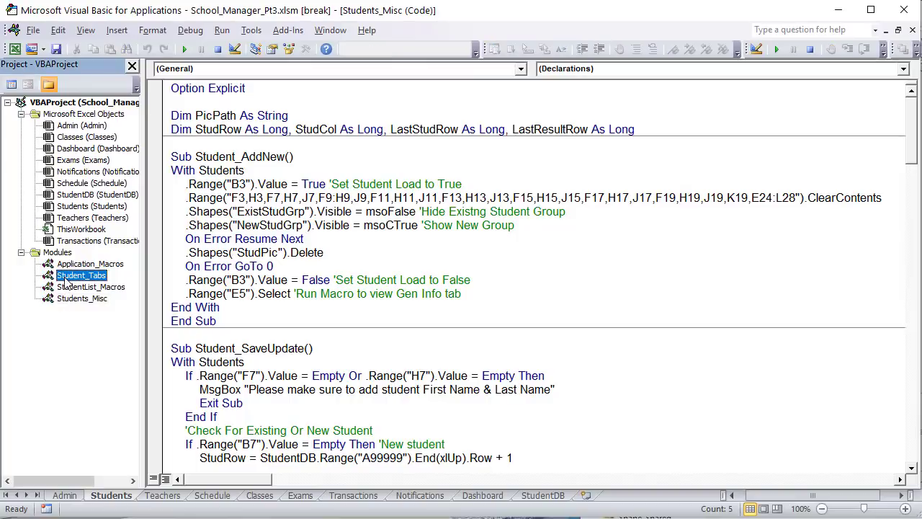
pyautogui.doubleClick(69, 278)
pyautogui.scroll(-6, 310, 274)
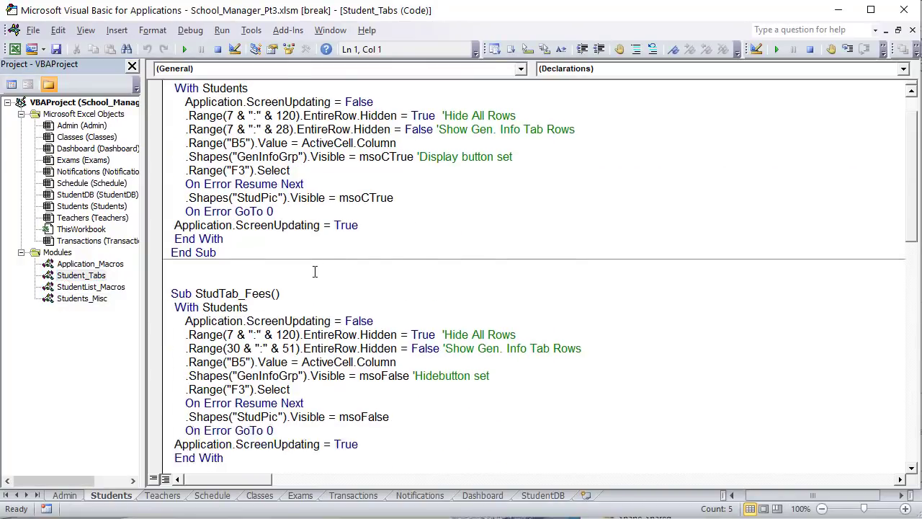
pyautogui.scroll(-11, 307, 278)
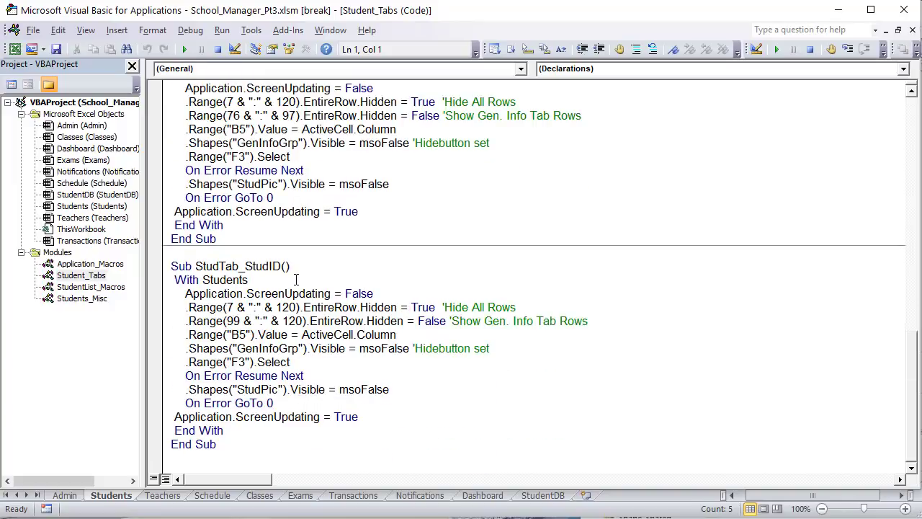
pyautogui.scroll(17, 281, 379)
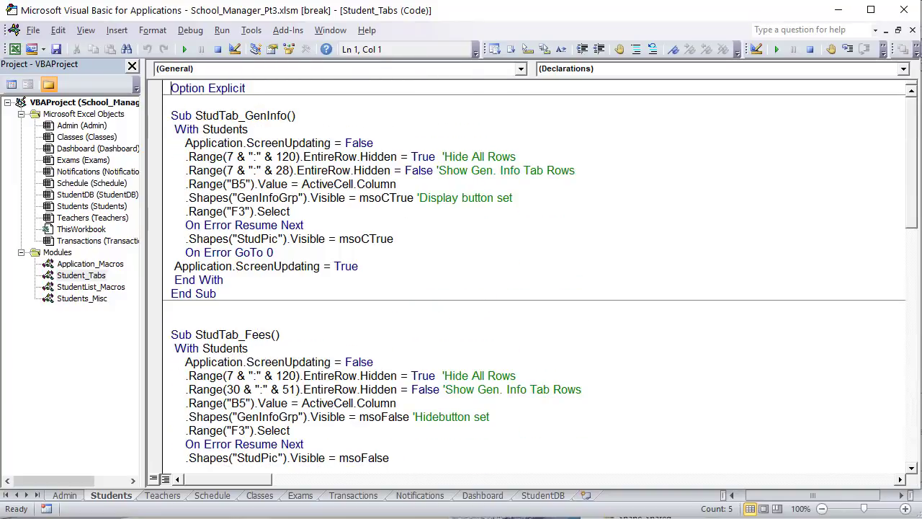
pyautogui.moveTo(299, 157); pyautogui.dragTo(276, 157)
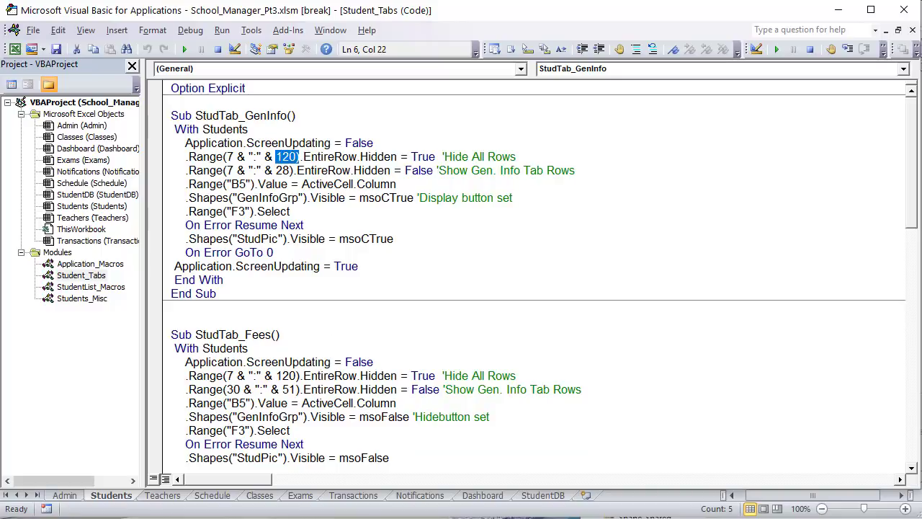
# Confirm on the Students sheet that row 143 is the new last row
pyautogui.hotkey('alt', 'F11')
pyautogui.scroll(-3, 288, 408)
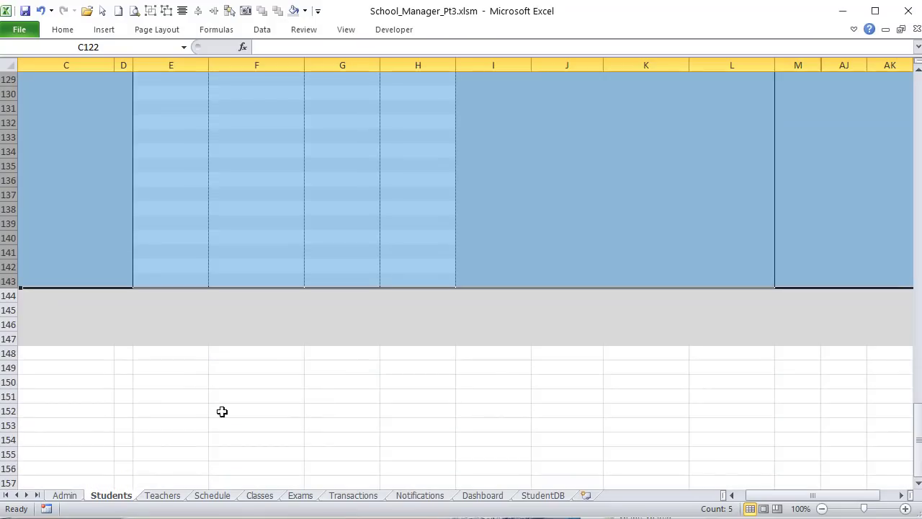
pyautogui.click(8, 281)
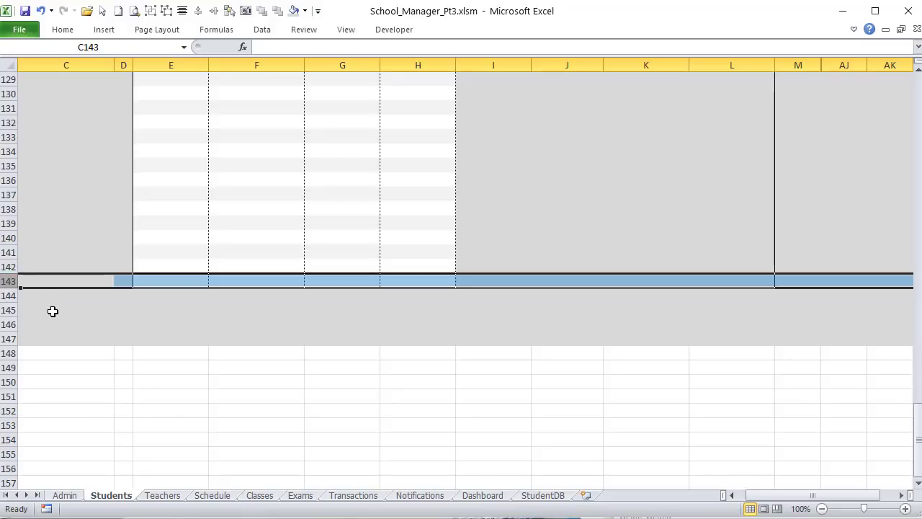
pyautogui.scroll(4, 60, 315)
pyautogui.scroll(-4, 103, 342)
pyautogui.scroll(4, 185, 307)
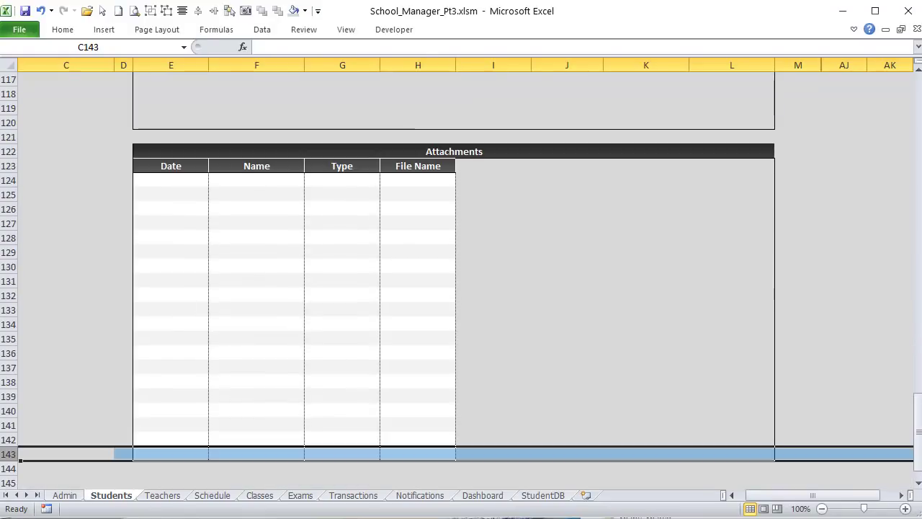
pyautogui.hotkey('alt', 'F11')
# Replace every '120).' with '143).' in the current module, making 6 replacements
pyautogui.click(298, 155)
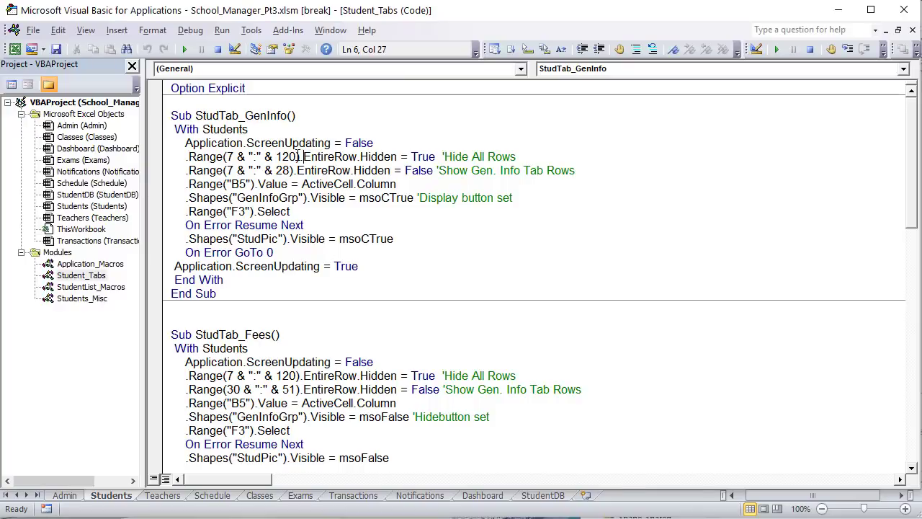
pyautogui.rightClick(299, 156)
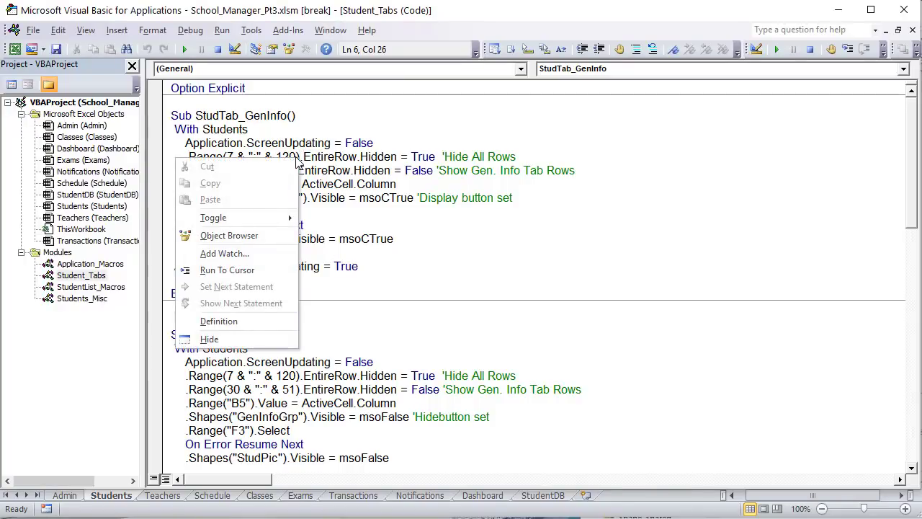
pyautogui.press('Escape')
pyautogui.moveTo(302, 156); pyautogui.dragTo(280, 157)
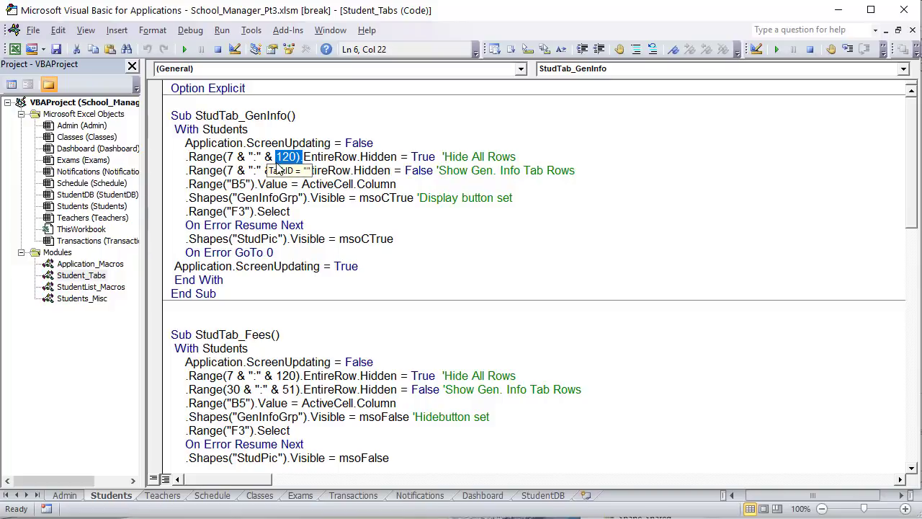
pyautogui.hotkey('ctrl', 'f')
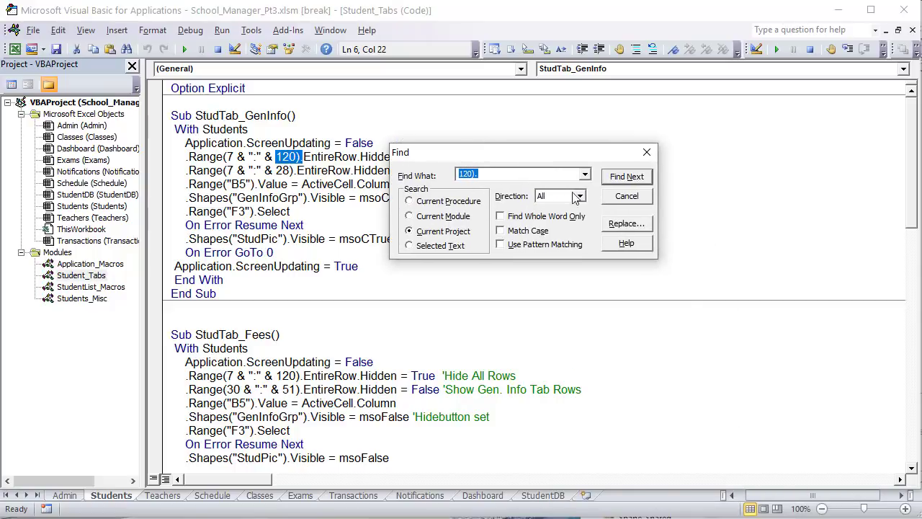
pyautogui.click(624, 223)
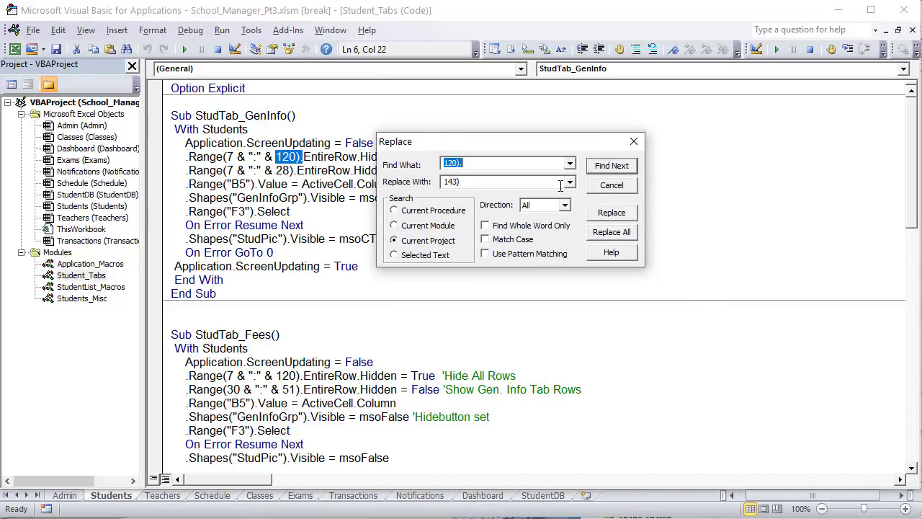
pyautogui.press('Tab')
pyautogui.click(478, 183)
pyautogui.click(627, 233)
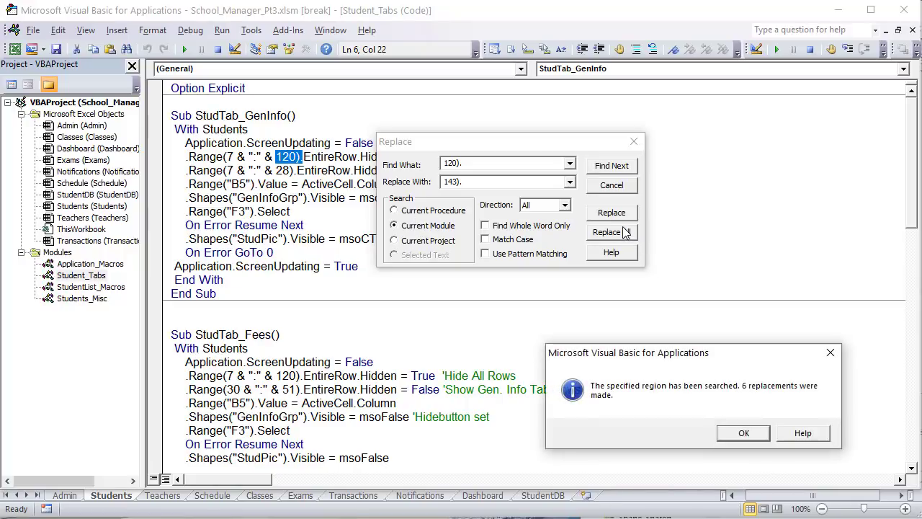
pyautogui.click(744, 430)
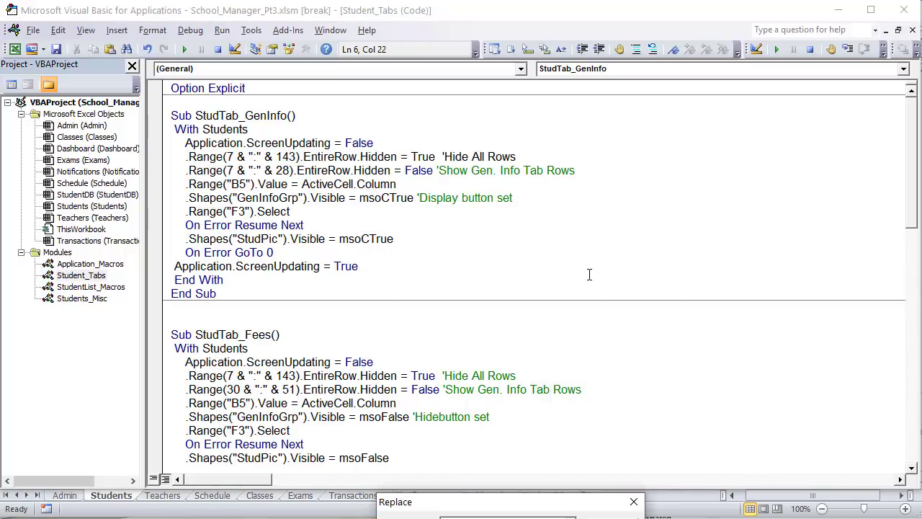
# Reopen Replace to review the previous replacement values, then return to the code
pyautogui.click(564, 309)
pyautogui.hotkey('ctrl', 'h')
pyautogui.doubleClick(516, 235)
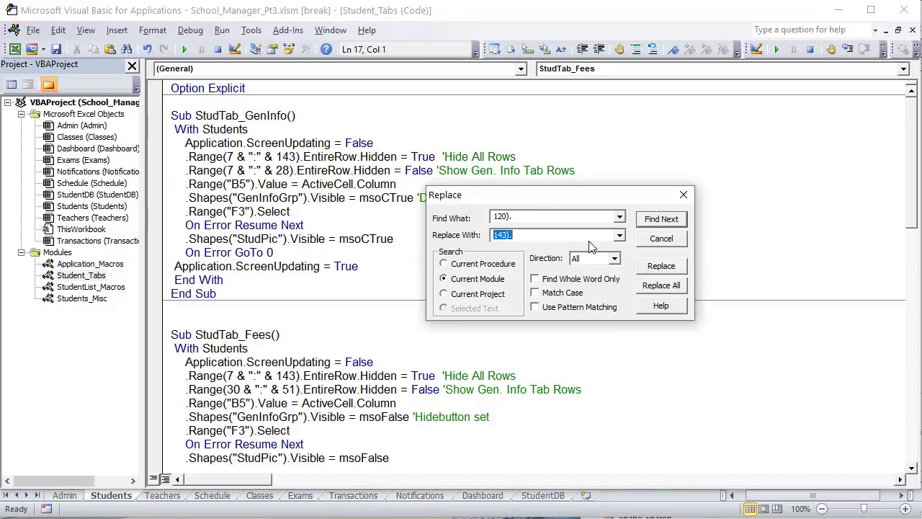
pyautogui.click(619, 238)
pyautogui.click(619, 238)
pyautogui.click(558, 169)
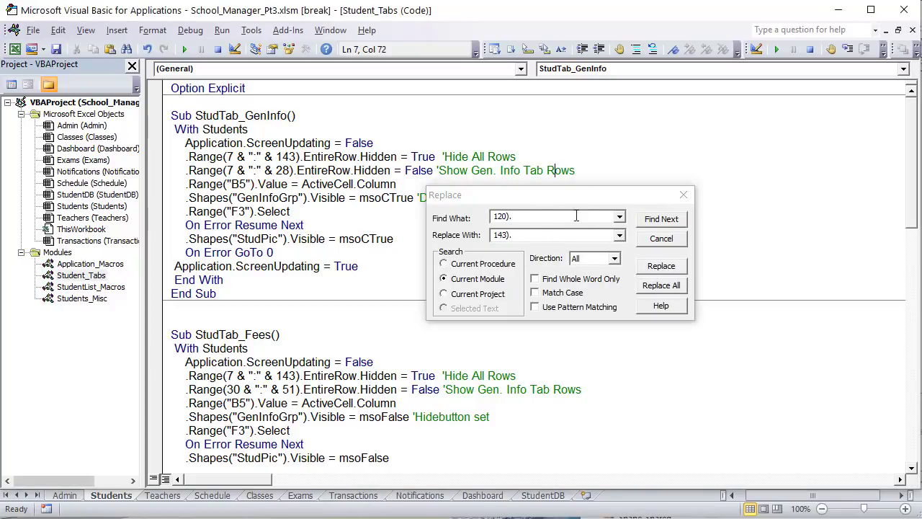
# Duplicate the StudTab_StudID procedure directly below itself, accepting the project reset
pyautogui.click(681, 196)
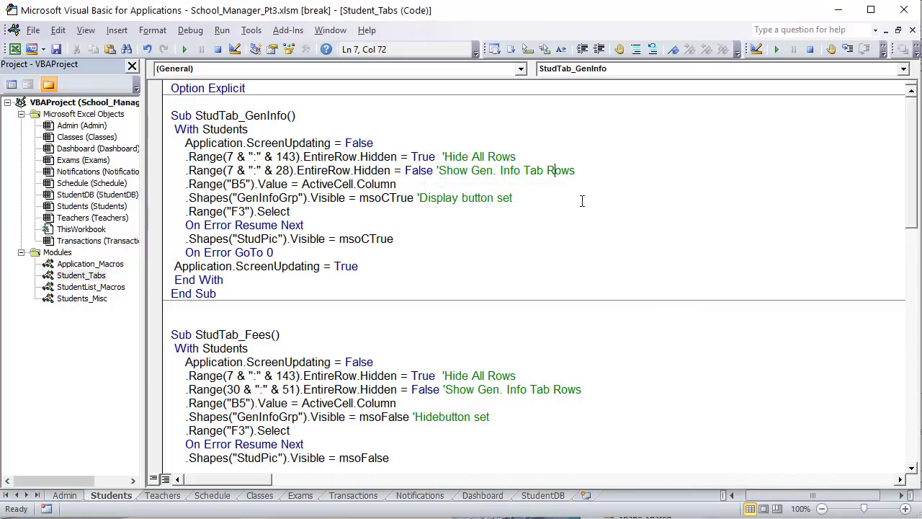
pyautogui.moveTo(909, 160); pyautogui.dragTo(909, 396)
pyautogui.click(307, 320)
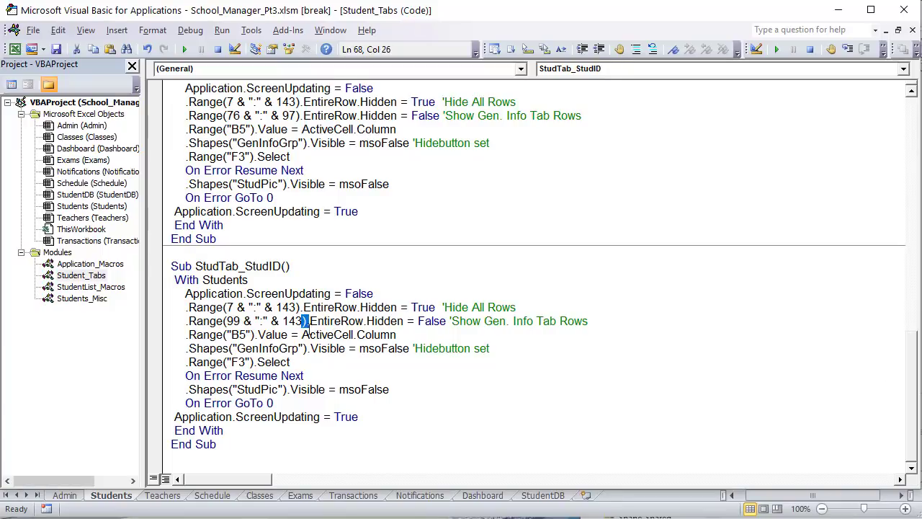
pyautogui.moveTo(228, 464); pyautogui.dragTo(124, 272)
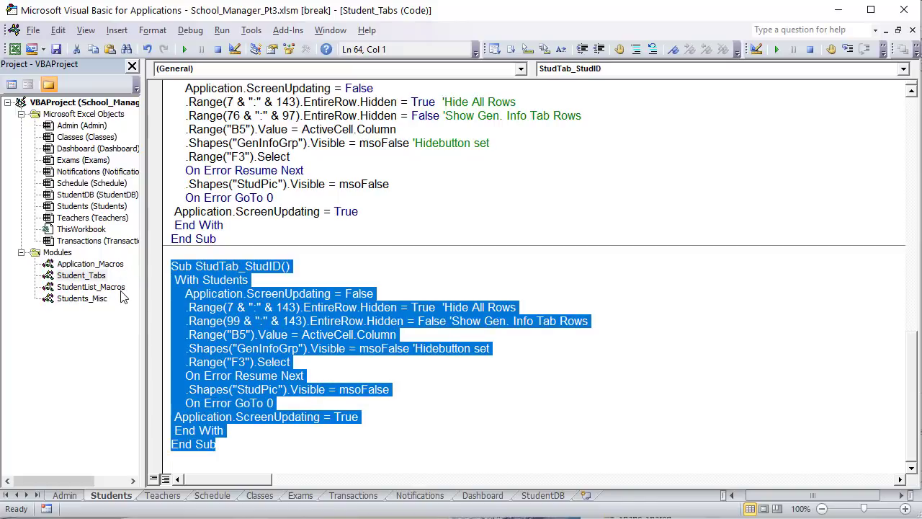
pyautogui.click(233, 452)
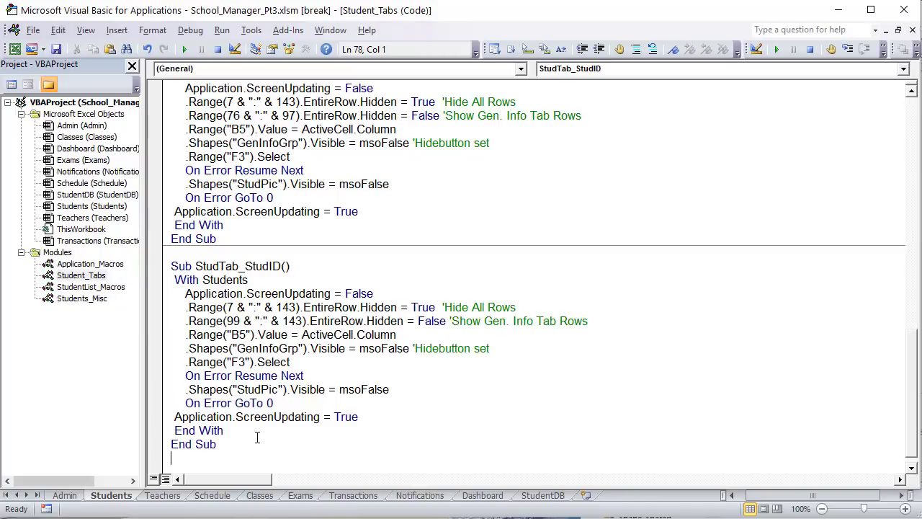
pyautogui.press('Return')
pyautogui.hotkey('ctrl', 'v')
pyautogui.click(661, 431)
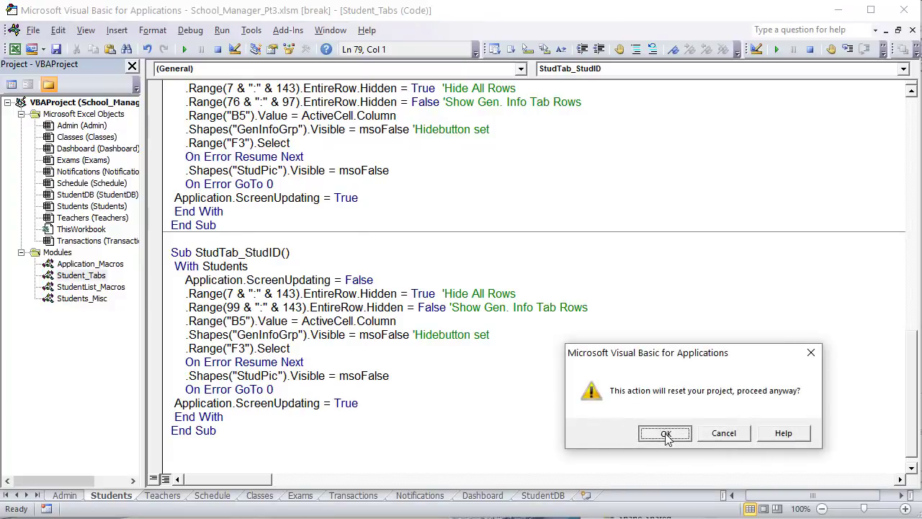
# Rename the copied procedure to StudTab_Attachments
pyautogui.moveTo(280, 279); pyautogui.dragTo(247, 279)
pyautogui.write('Attachments')
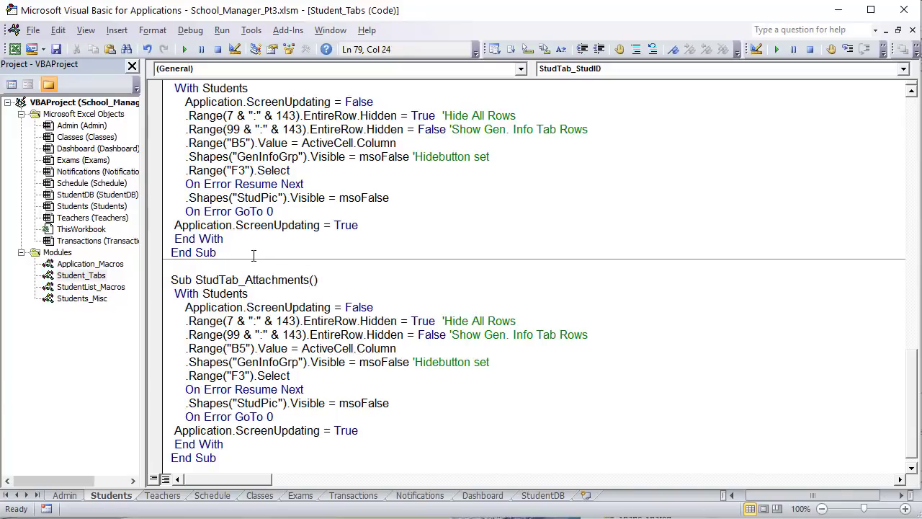
pyautogui.moveTo(295, 324); pyautogui.dragTo(276, 324)
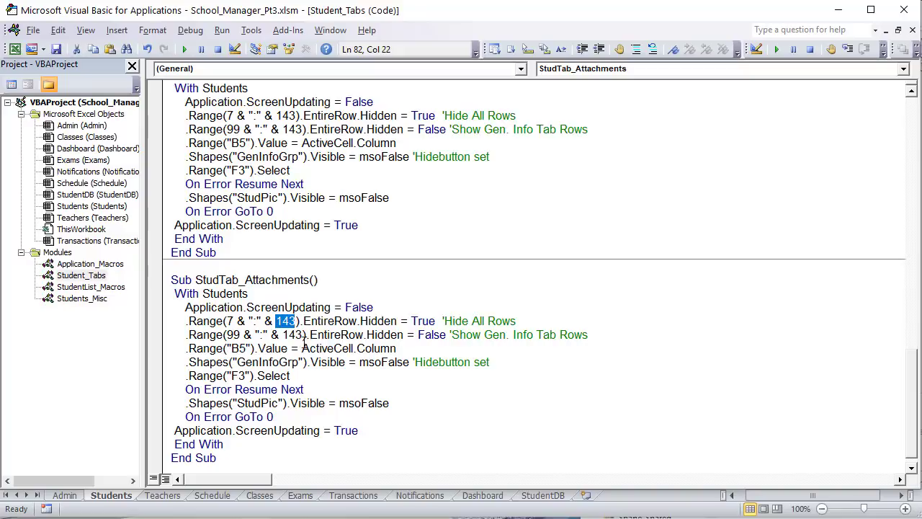
pyautogui.click(220, 337)
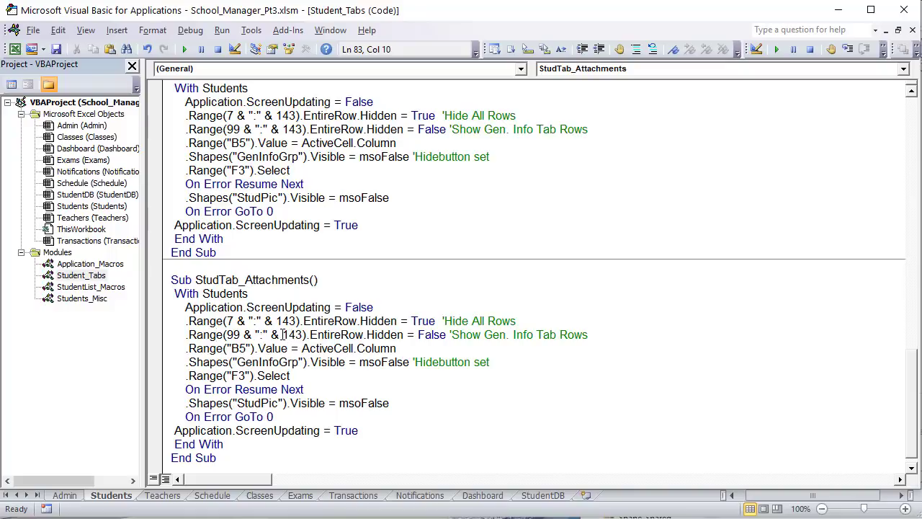
# Set StudTab_Attachments' starting row from 99 to 122, after checking row 122 in Excel
pyautogui.hotkey('alt', 'F11')
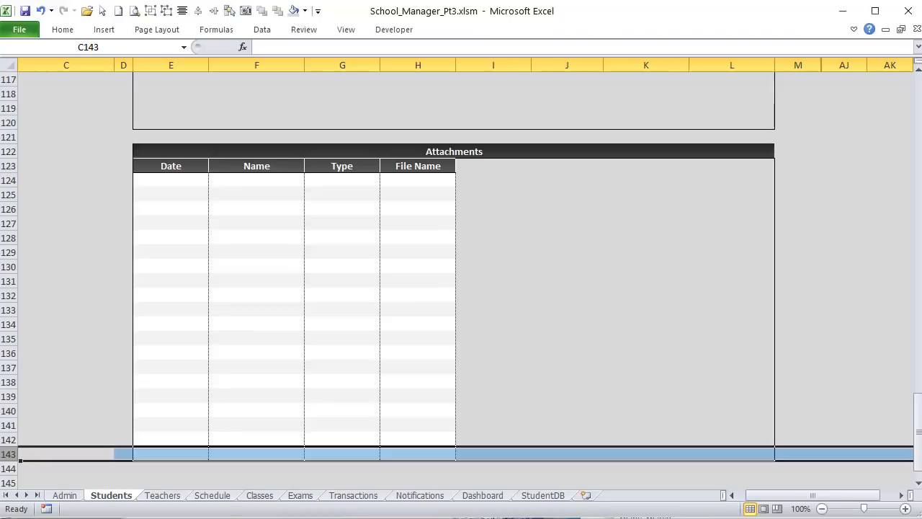
pyautogui.click(3, 151)
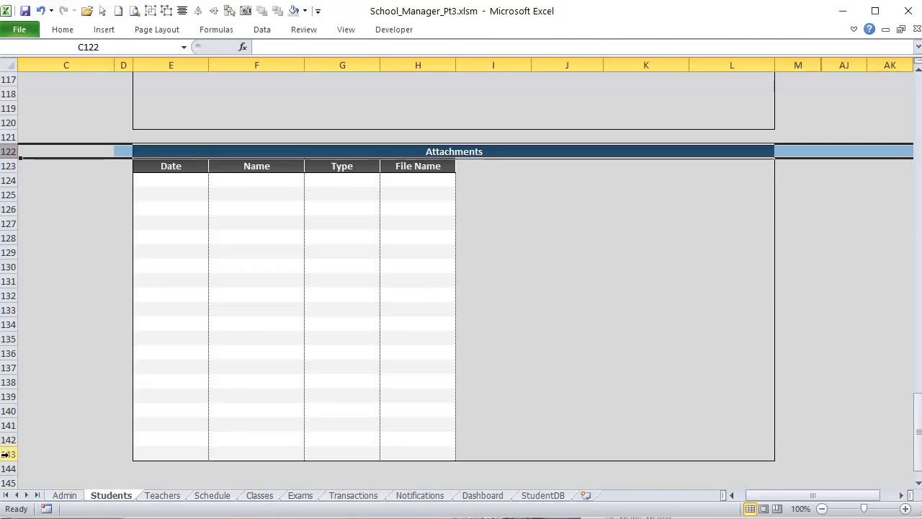
pyautogui.hotkey('alt', 'F11')
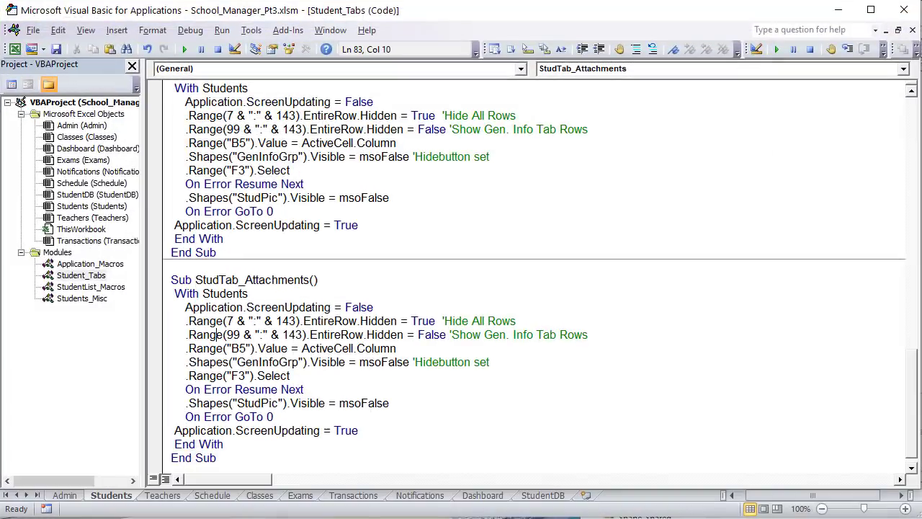
pyautogui.doubleClick(232, 334)
pyautogui.write('122')
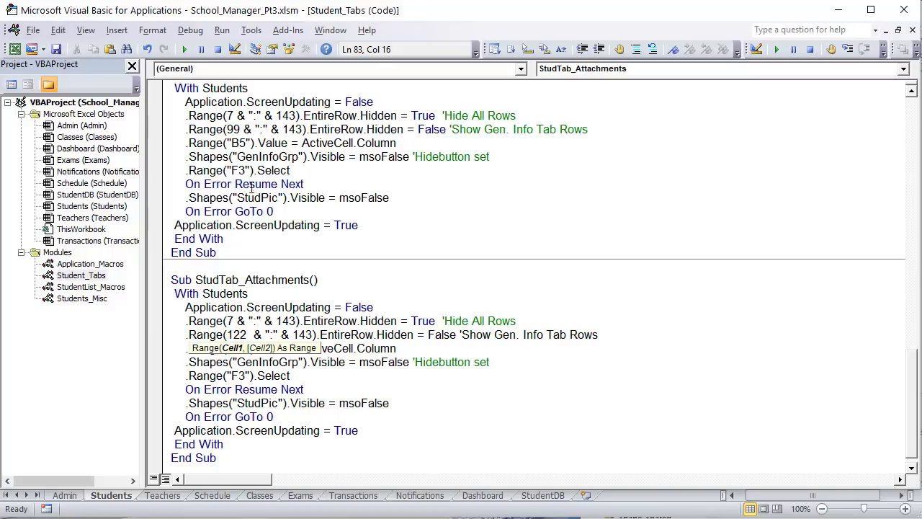
# Set StudTab_StudID's end row back to 120, after verifying the ID Card spans rows 99–120
pyautogui.moveTo(303, 130); pyautogui.dragTo(282, 129)
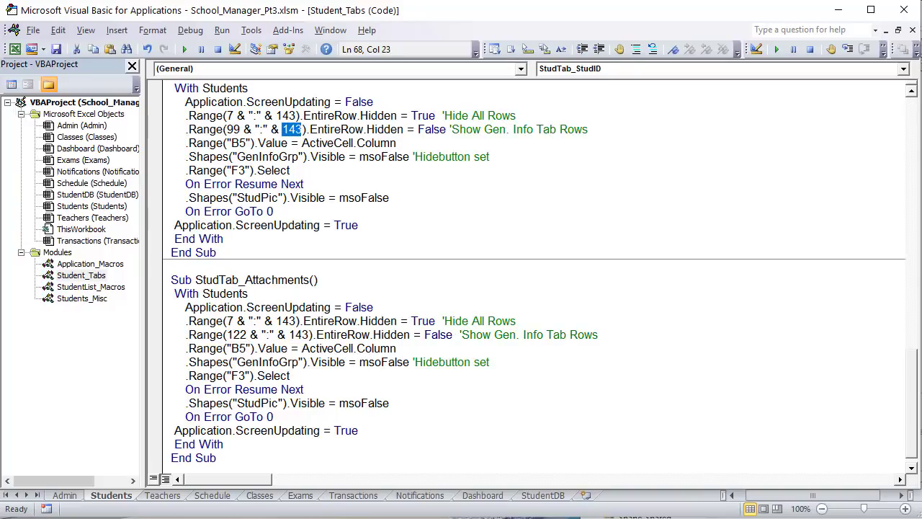
pyautogui.hotkey('alt', 'F11')
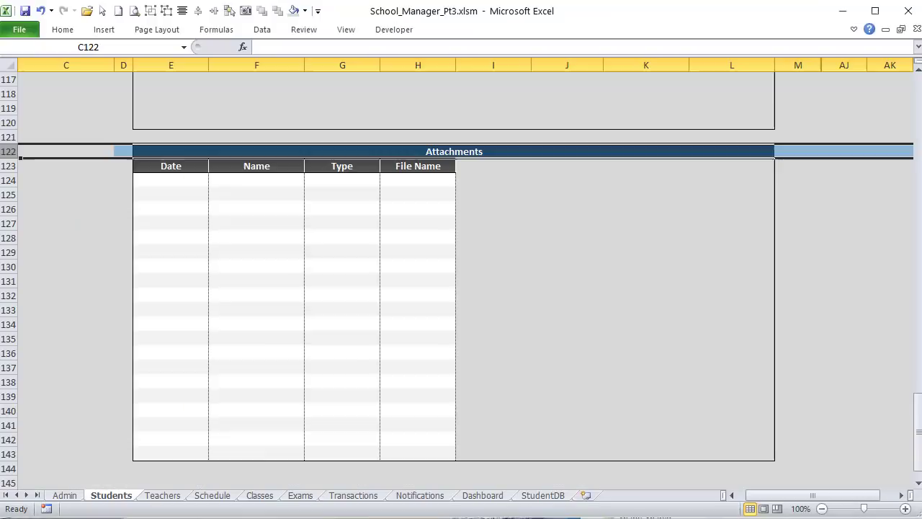
pyautogui.click(10, 123)
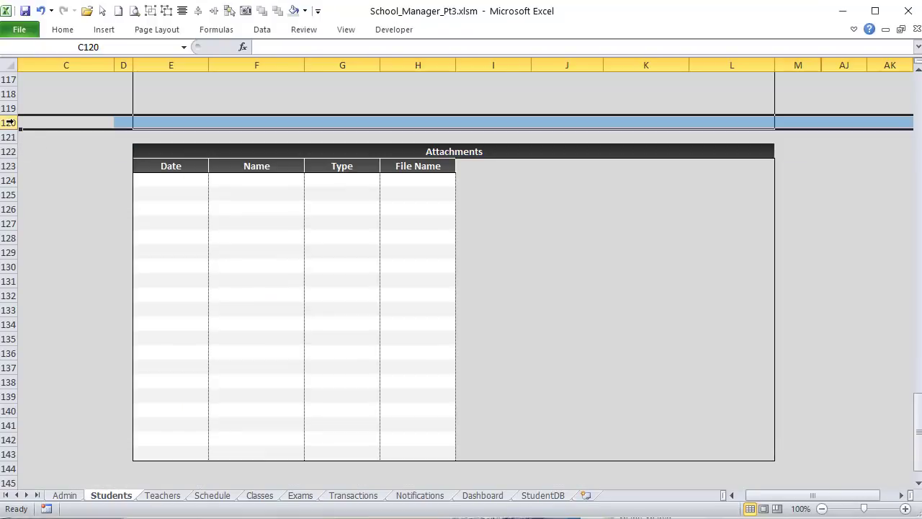
pyautogui.scroll(8, 89, 288)
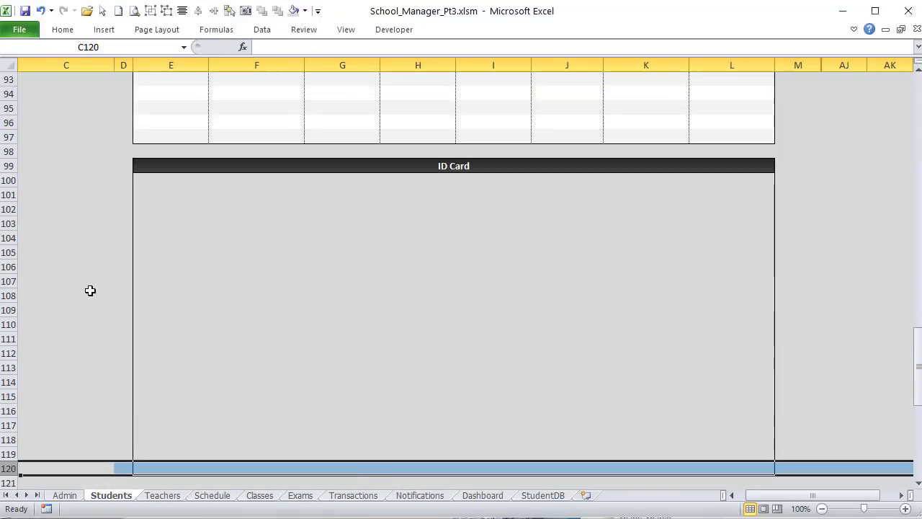
pyautogui.click(8, 166)
pyautogui.scroll(-2, 23, 227)
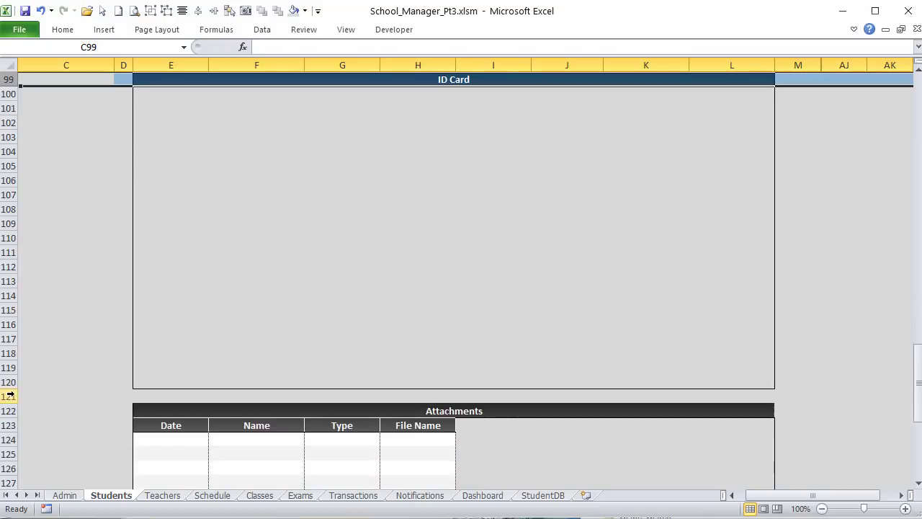
pyautogui.click(9, 382)
pyautogui.hotkey('alt', 'F11')
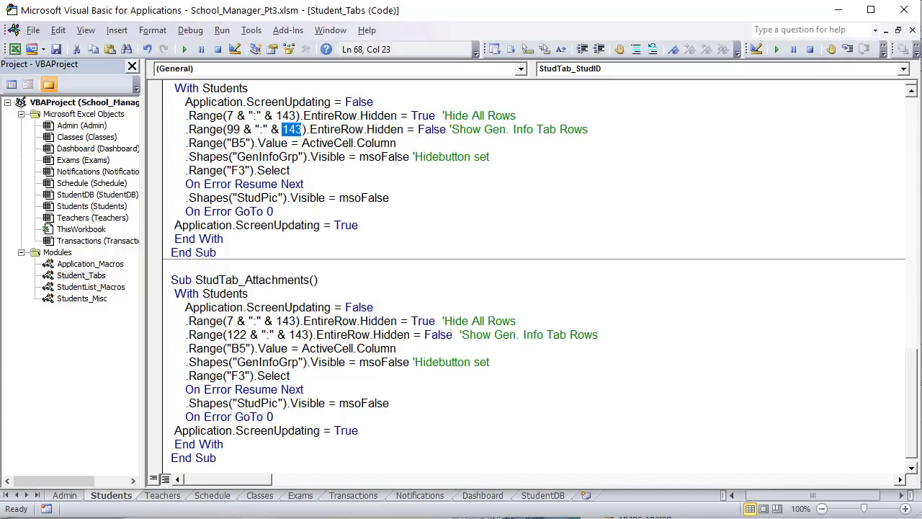
pyautogui.scroll(2, 254, 335)
pyautogui.write('120')
pyautogui.click(315, 255)
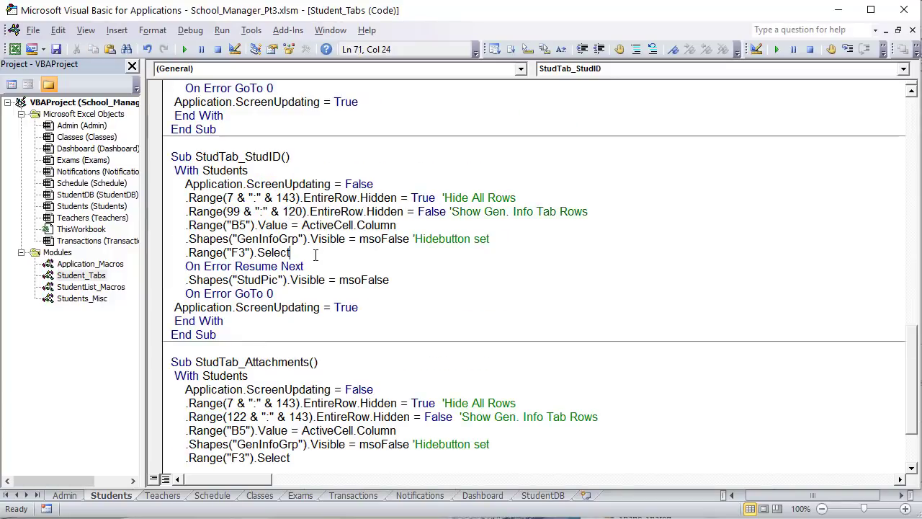
pyautogui.scroll(-2, 321, 263)
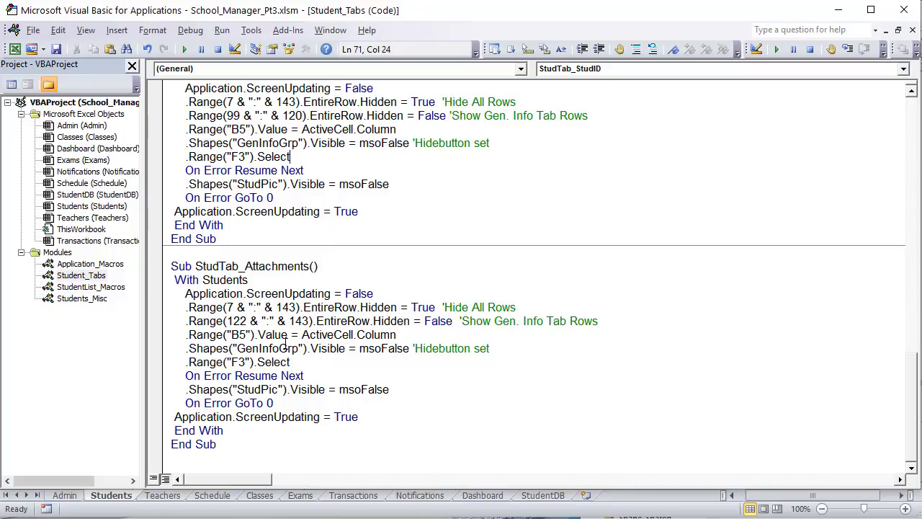
# Change 'Gen. Info' in the StudTab_Attachments comment to 'Attachments'
pyautogui.moveTo(515, 349); pyautogui.dragTo(479, 348)
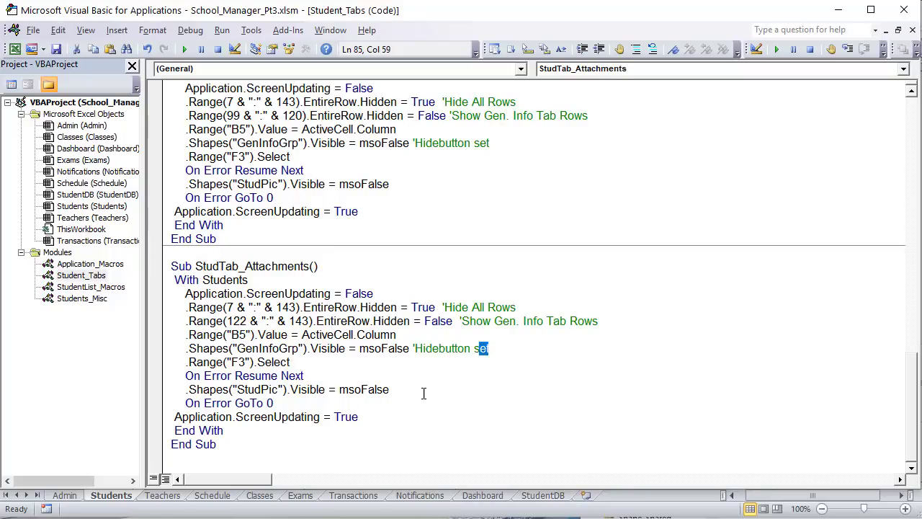
pyautogui.moveTo(416, 390); pyautogui.dragTo(369, 390)
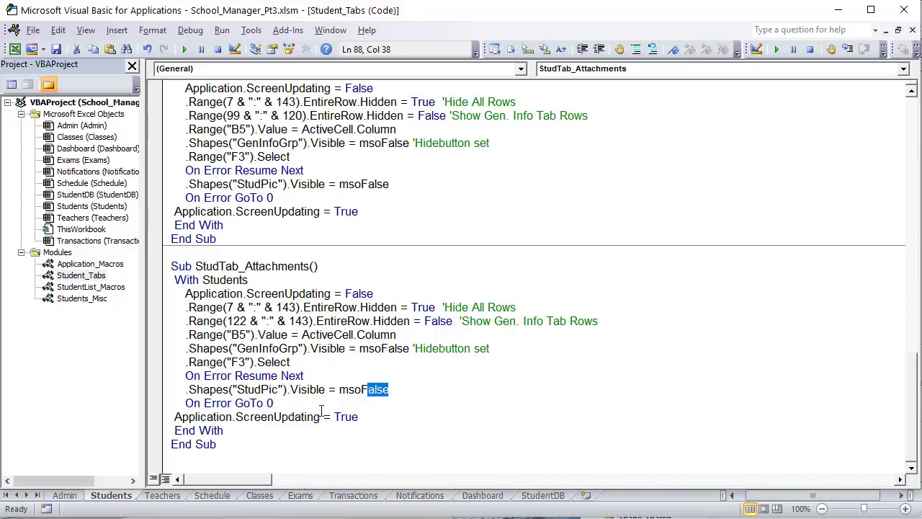
pyautogui.moveTo(268, 321); pyautogui.dragTo(466, 320)
pyautogui.moveTo(600, 320); pyautogui.dragTo(154, 333)
pyautogui.press('Left')
pyautogui.moveTo(545, 320); pyautogui.dragTo(497, 321)
pyautogui.write('Attachmen')
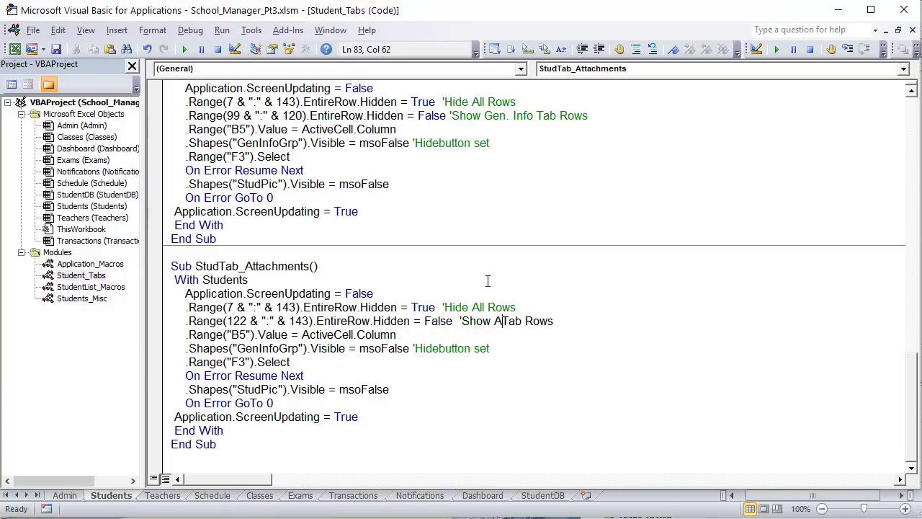
pyautogui.write('ts')
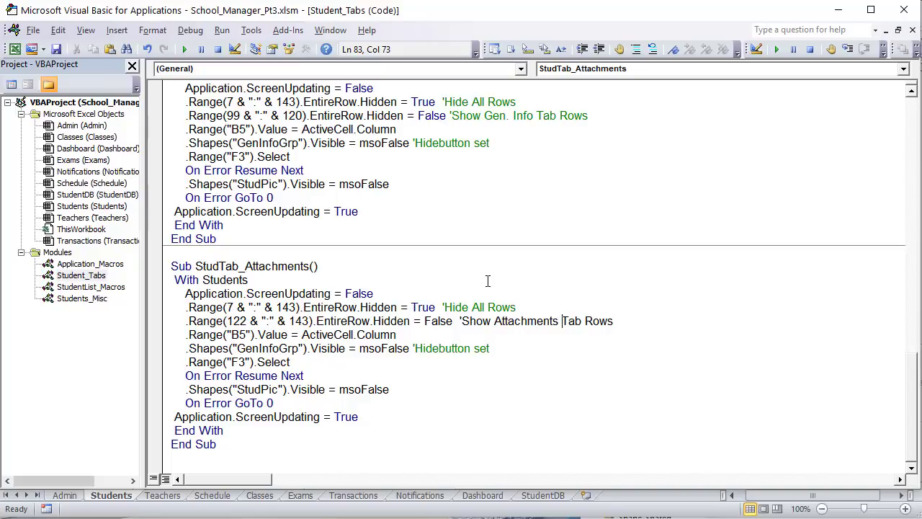
# Relabel the StudID, Exams and Attend comments as 'Stud ID', 'Exams' and 'Attendance'
pyautogui.scroll(2, 367, 248)
pyautogui.moveTo(533, 197); pyautogui.dragTo(484, 198)
pyautogui.write('Stu')
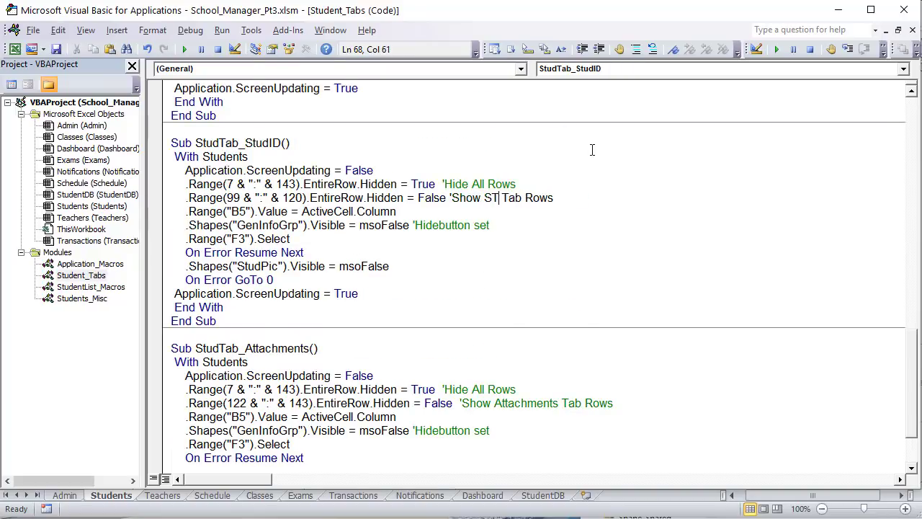
pyautogui.write('d ID')
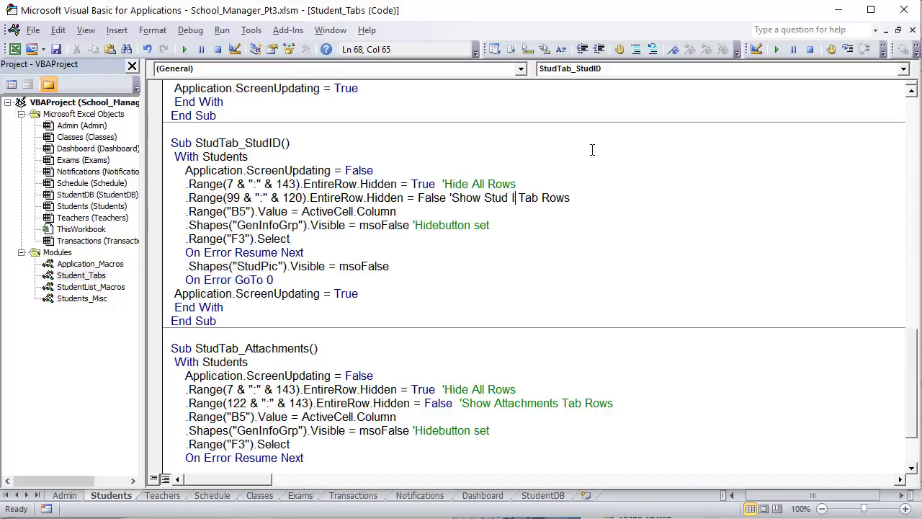
pyautogui.scroll(6, 551, 200)
pyautogui.moveTo(531, 240); pyautogui.dragTo(485, 245)
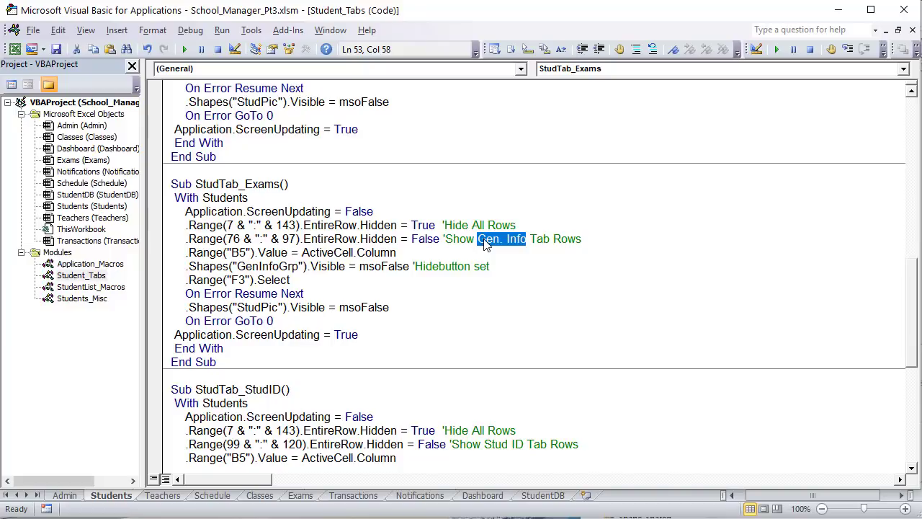
pyautogui.write('Exams')
pyautogui.scroll(5, 548, 223)
pyautogui.moveTo(527, 242); pyautogui.dragTo(479, 241)
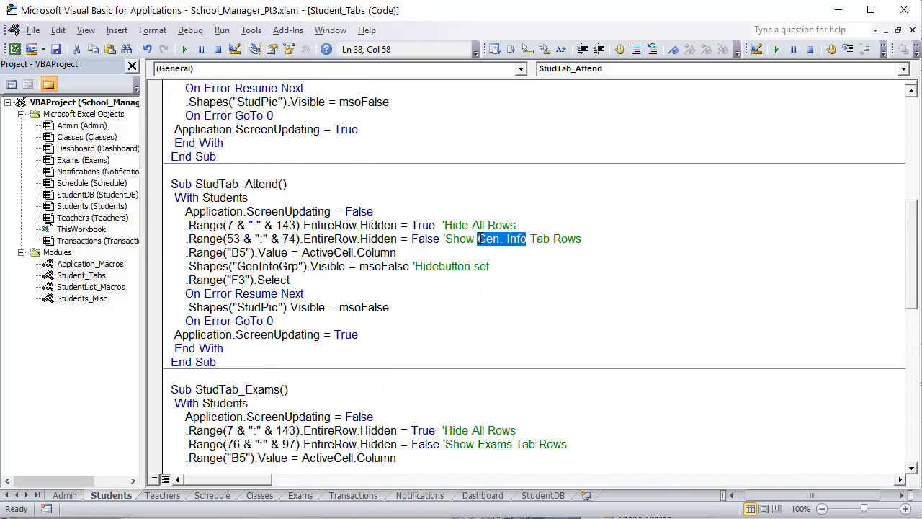
pyautogui.write('Attend')
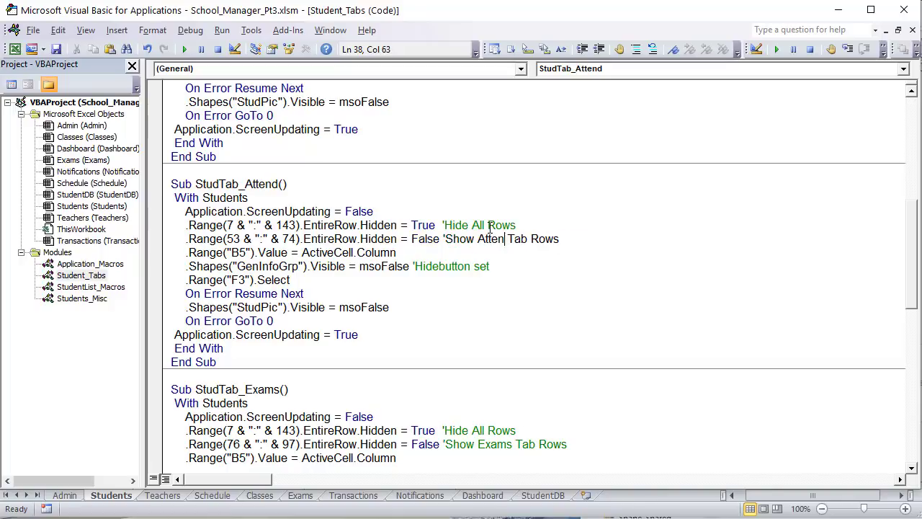
pyautogui.write('ede')
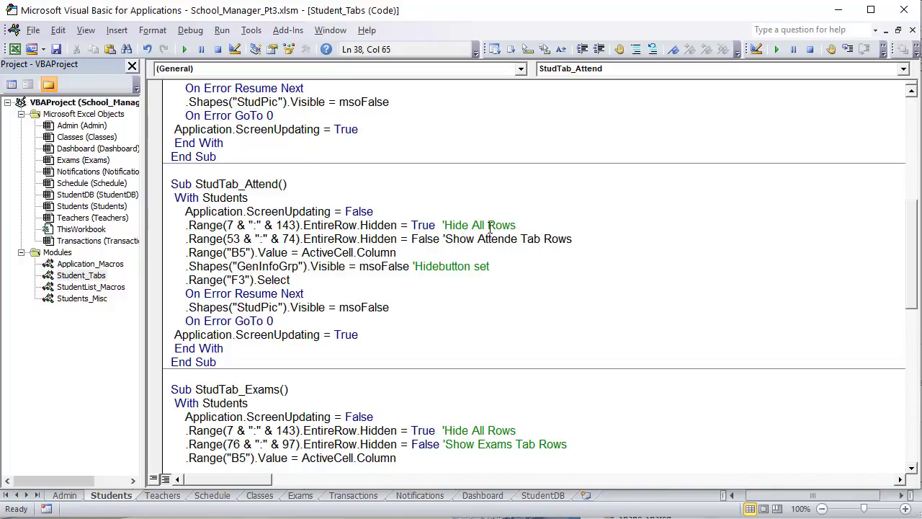
pyautogui.press('BackSpace')
pyautogui.press('BackSpace')
pyautogui.write('nce')
# Relabel the StudTab_Fees comment as 'Fees' and save School_Manager_Pt3.xlsm
pyautogui.scroll(4, 483, 236)
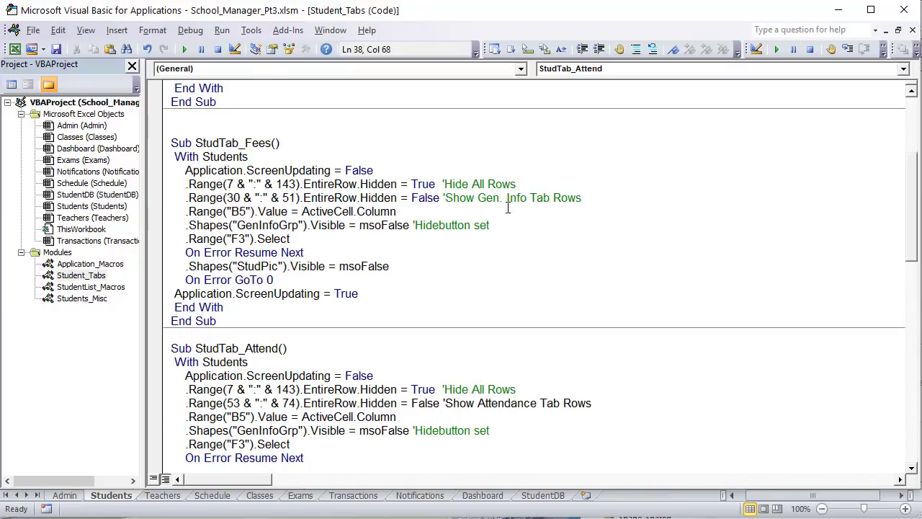
pyautogui.moveTo(530, 197); pyautogui.dragTo(478, 199)
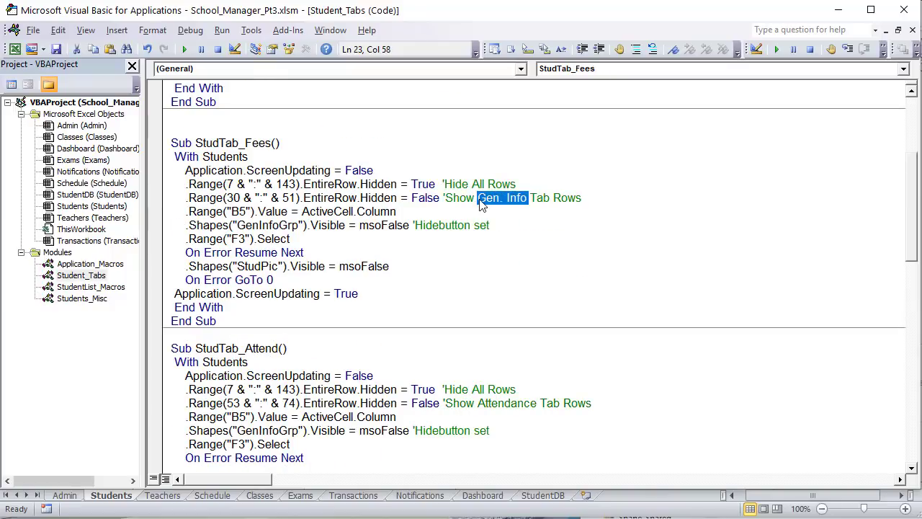
pyautogui.write('Fees')
pyautogui.scroll(2, 482, 204)
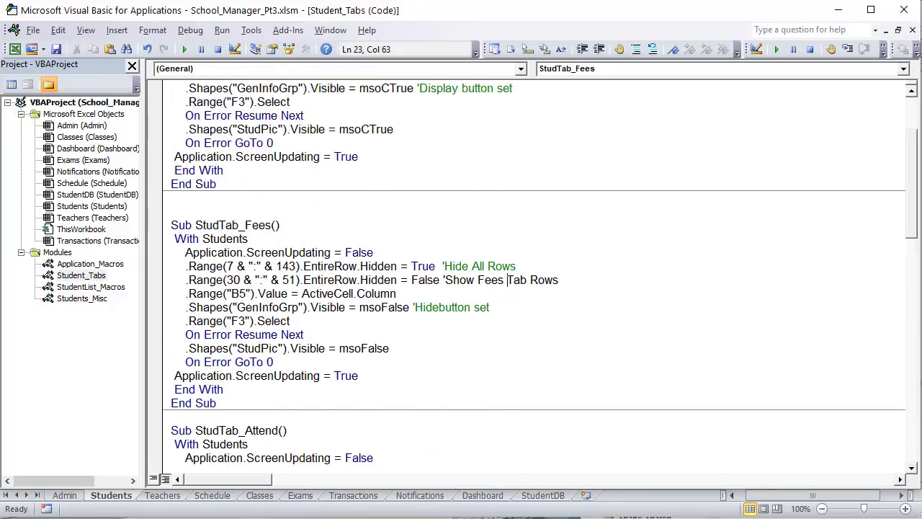
pyautogui.scroll(3, 468, 218)
pyautogui.click(497, 171)
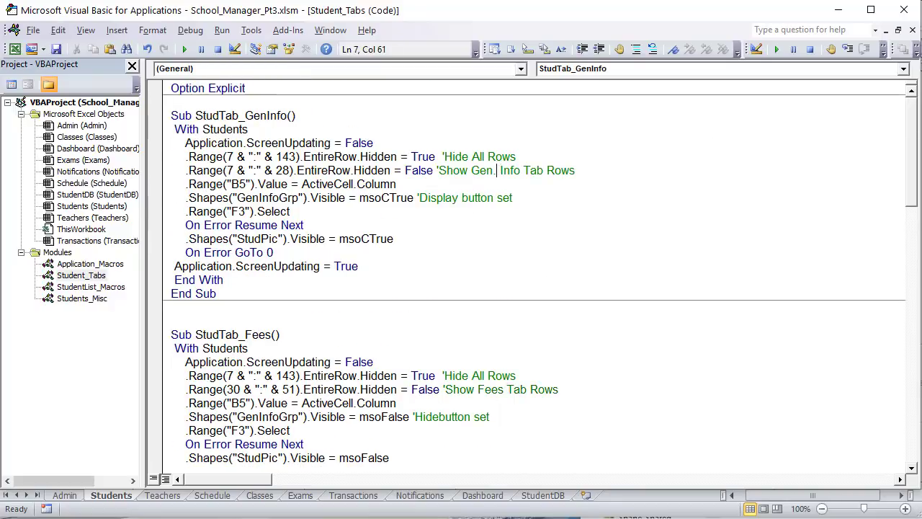
pyautogui.click(57, 51)
pyautogui.moveTo(912, 181); pyautogui.dragTo(912, 432)
pyautogui.moveTo(312, 266); pyautogui.dragTo(195, 266)
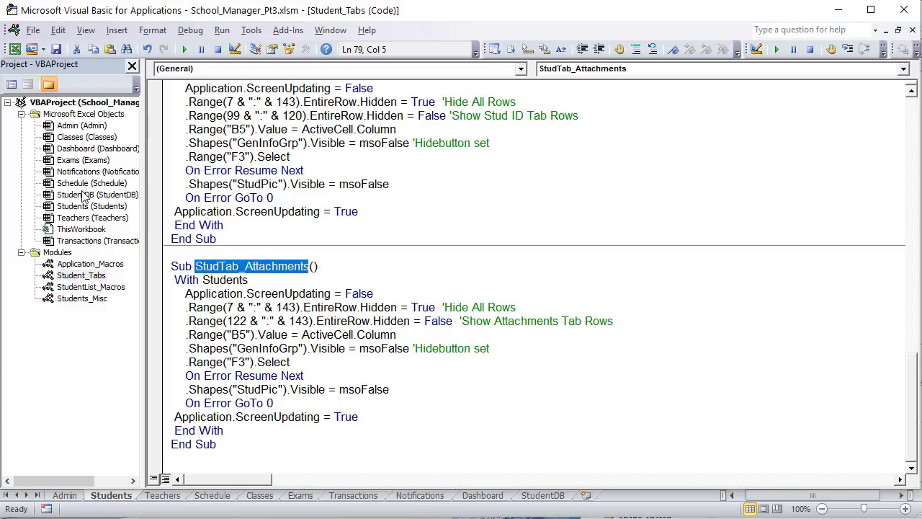
# In the Students sheet code, change the selection range from E5:I5 to E5:J5
pyautogui.doubleClick(101, 206)
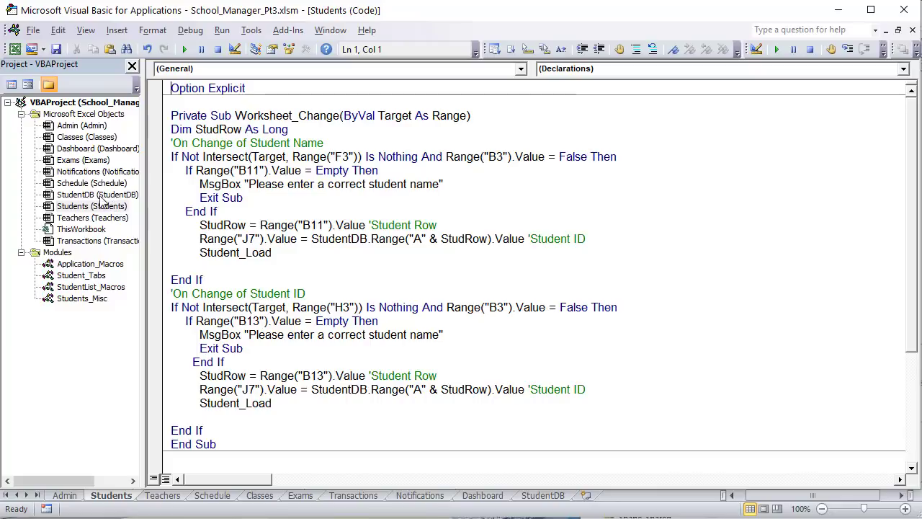
pyautogui.scroll(-4, 299, 247)
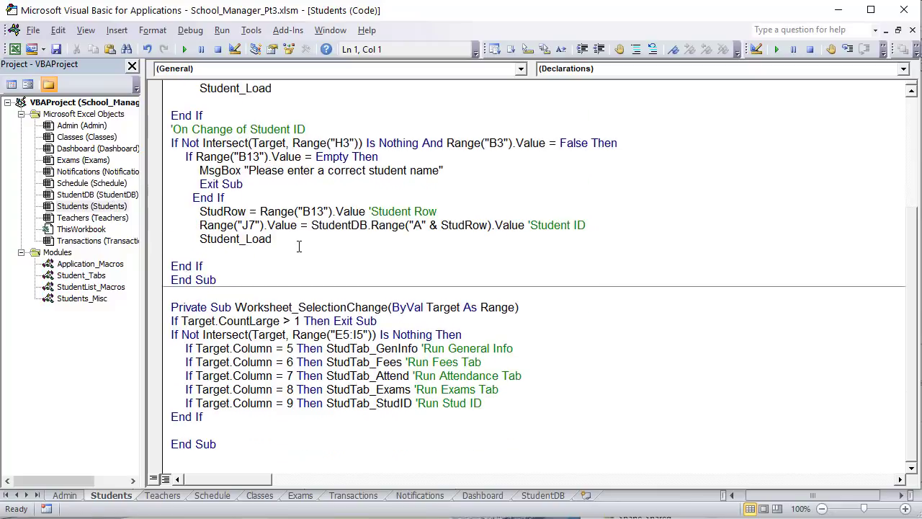
pyautogui.moveTo(362, 335); pyautogui.dragTo(353, 334)
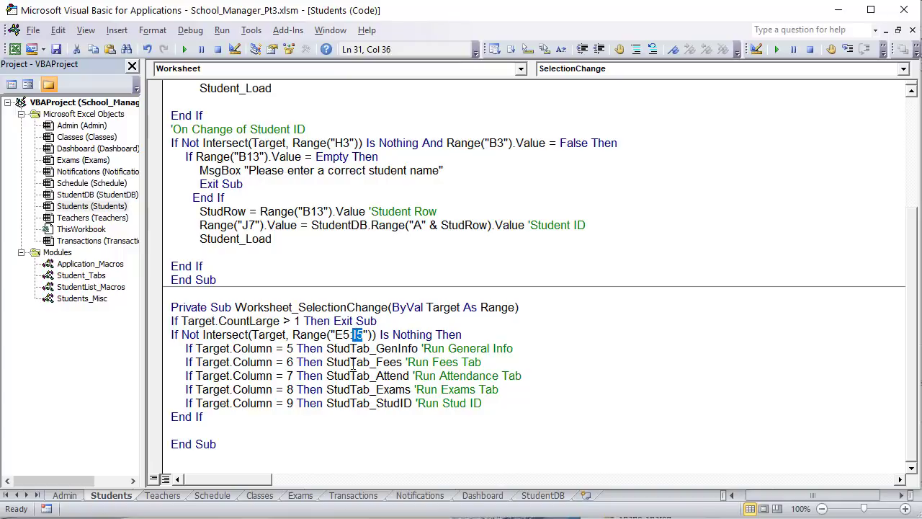
pyautogui.hotkey('alt', 'F11')
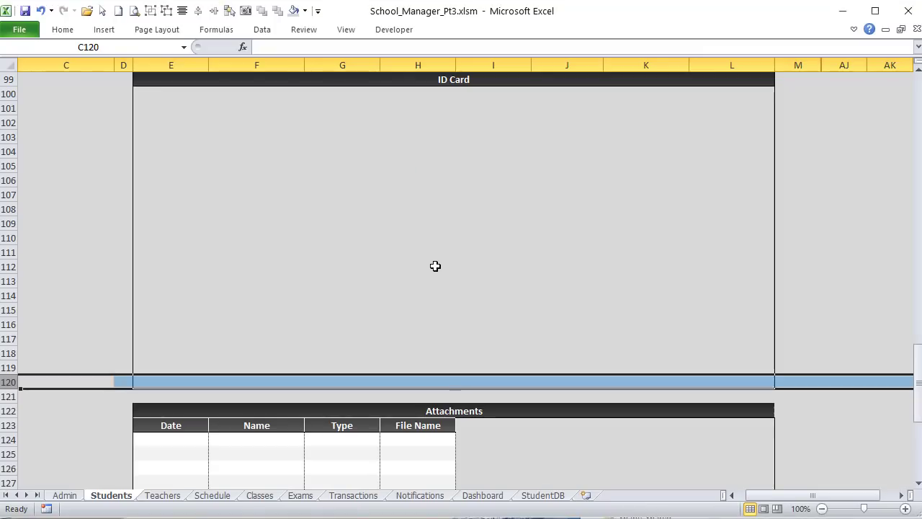
pyautogui.moveTo(918, 376); pyautogui.dragTo(918, 86)
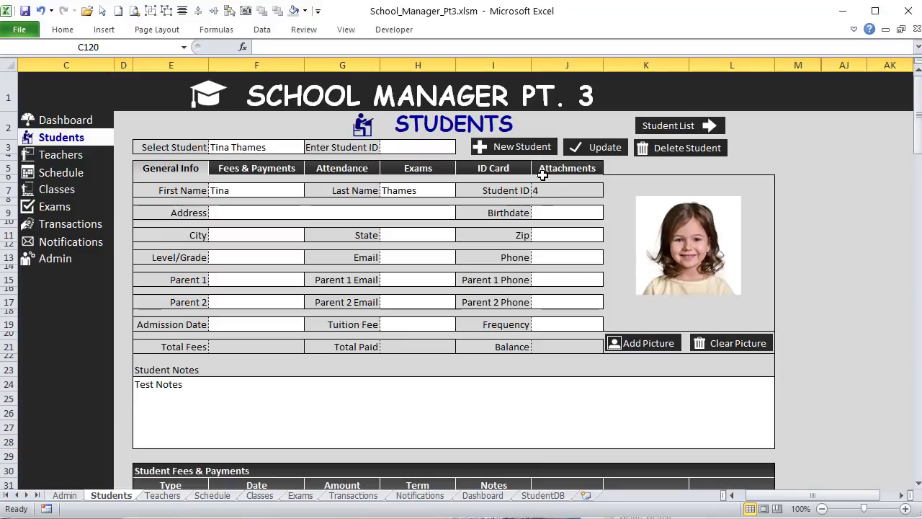
pyautogui.hotkey('alt', 'F11')
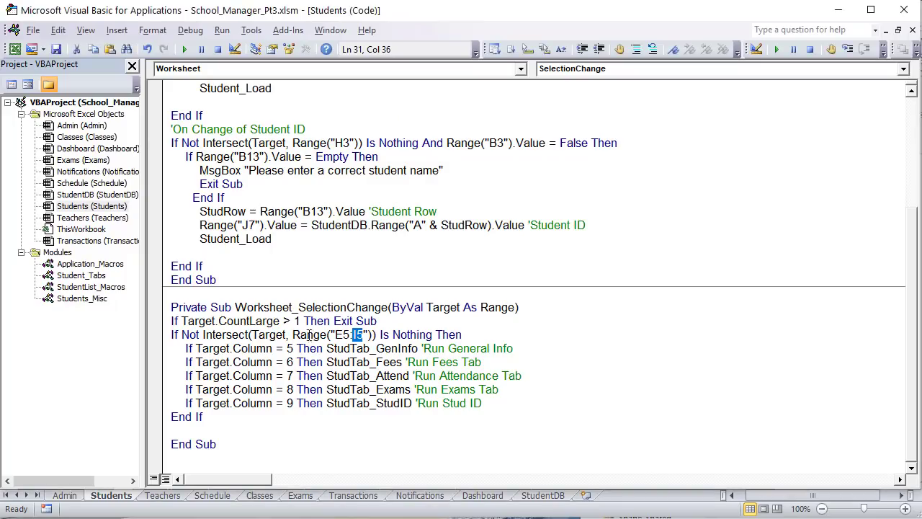
pyautogui.click(357, 334)
pyautogui.press('BackSpace')
pyautogui.write('J')
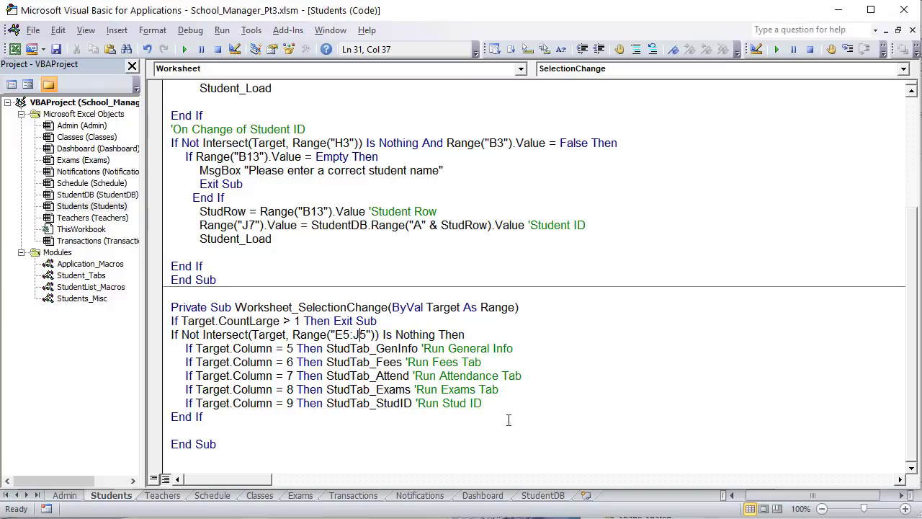
# Add 'If Target.Column = 10 Then StudTab_Attachments' below the Stud ID line
pyautogui.click(503, 405)
pyautogui.press('Return')
pyautogui.write('StudTab_Attachments')
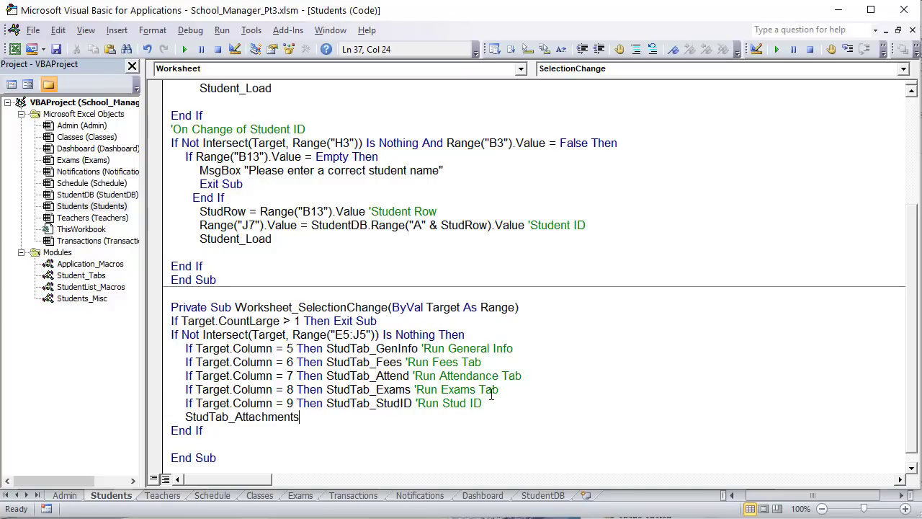
pyautogui.moveTo(327, 403); pyautogui.dragTo(186, 408)
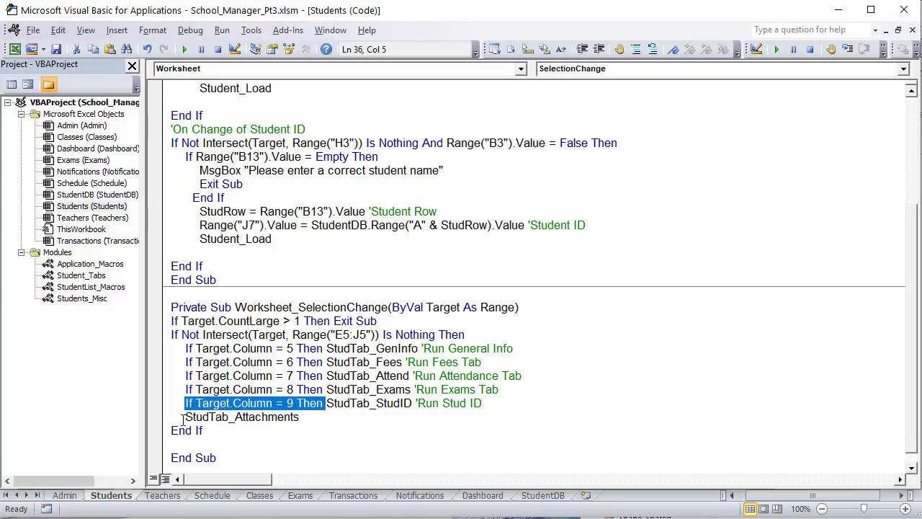
pyautogui.hotkey('ctrl', 'c')
pyautogui.click(185, 416)
pyautogui.hotkey('ctrl', 'v')
pyautogui.doubleClick(289, 417)
pyautogui.write('1')
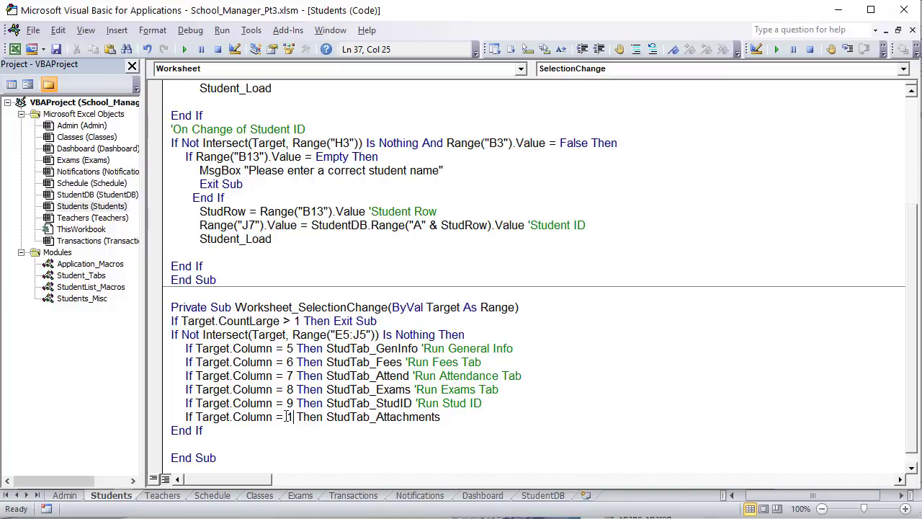
pyautogui.write('09')
pyautogui.press('BackSpace')
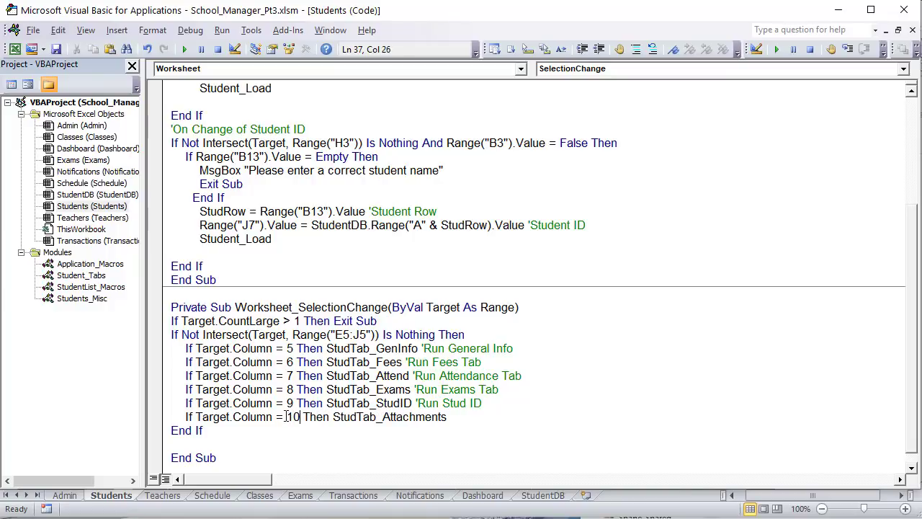
pyautogui.click(409, 348)
# Test the Attachments and ID Card sections of the Students form in Excel
pyautogui.click(837, 10)
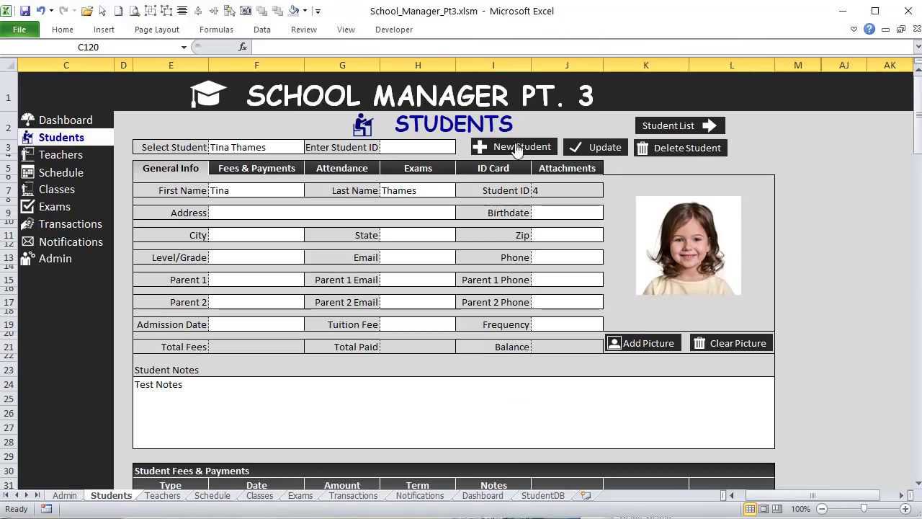
pyautogui.click(550, 168)
pyautogui.scroll(-1, 395, 281)
pyautogui.scroll(1, 395, 287)
pyautogui.rightClick(395, 291)
pyautogui.click(479, 172)
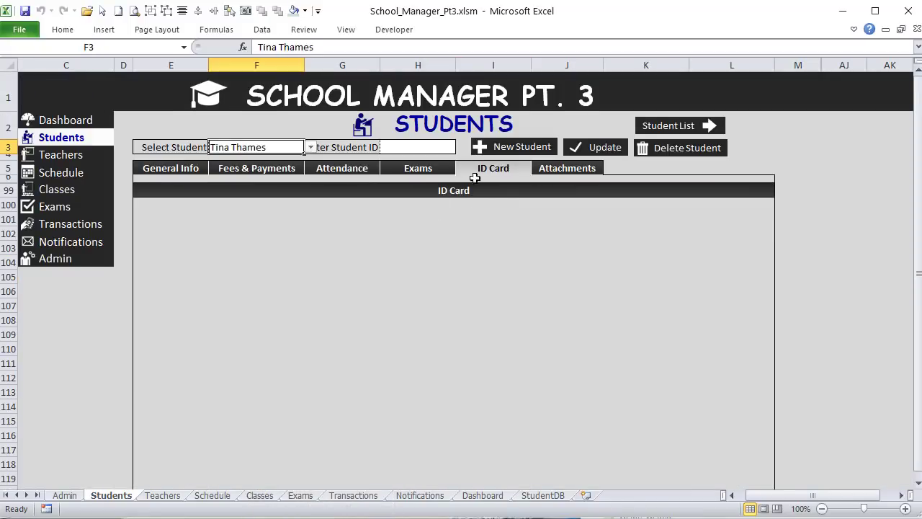
pyautogui.scroll(-2, 472, 255)
pyautogui.scroll(-1, 471, 257)
pyautogui.scroll(3, 469, 259)
pyautogui.click(561, 167)
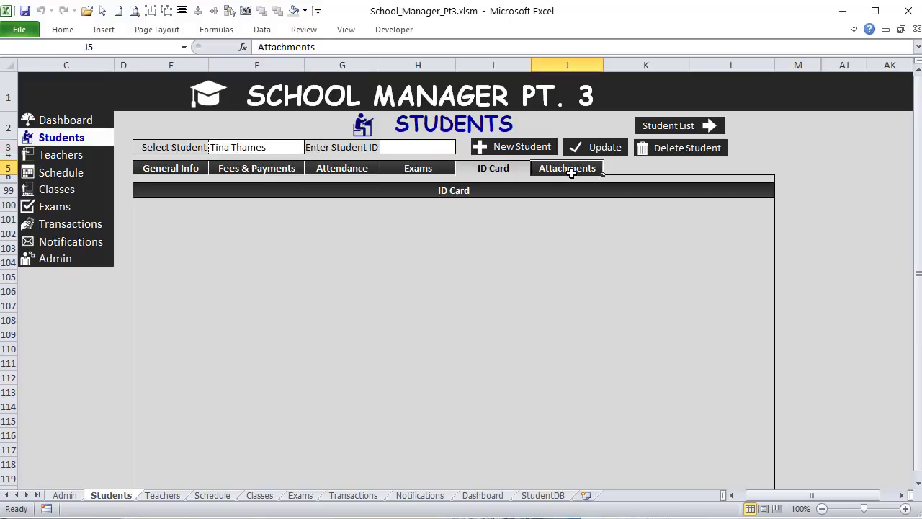
pyautogui.scroll(-5, 516, 248)
pyautogui.scroll(5, 514, 251)
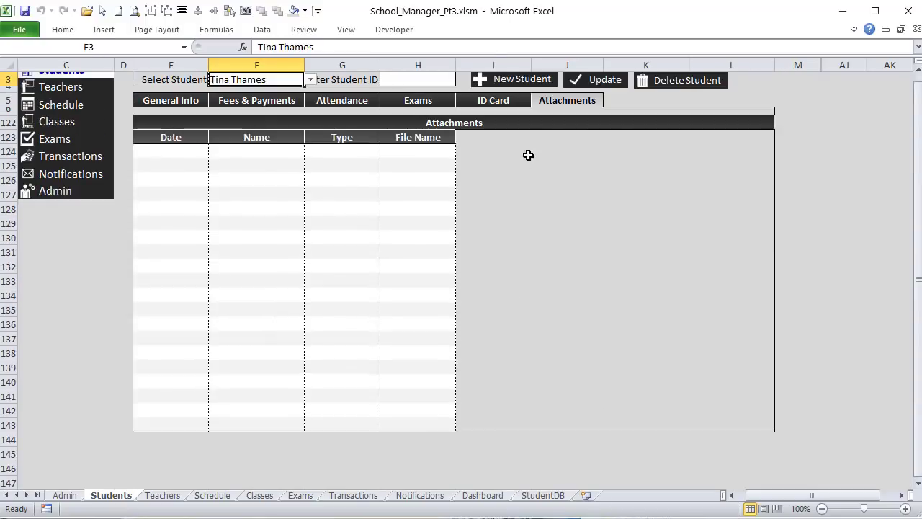
pyautogui.scroll(1, 521, 150)
# Confirm cells K5:L5 beside the sections do nothing, then return to General Info
pyautogui.click(625, 166)
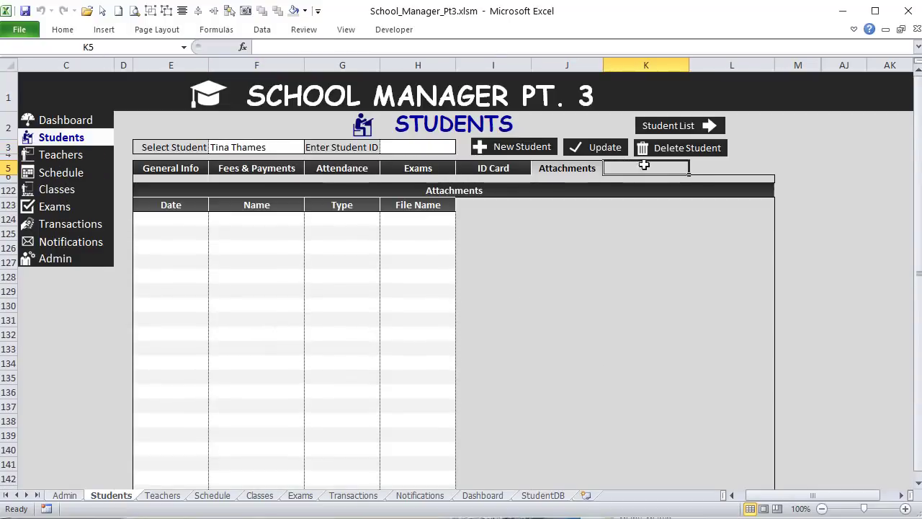
pyautogui.moveTo(631, 165); pyautogui.dragTo(704, 173)
pyautogui.click(682, 168)
pyautogui.click(713, 166)
pyautogui.click(673, 171)
pyautogui.click(733, 167)
pyautogui.click(655, 170)
pyautogui.click(711, 165)
pyautogui.click(649, 171)
pyautogui.click(150, 169)
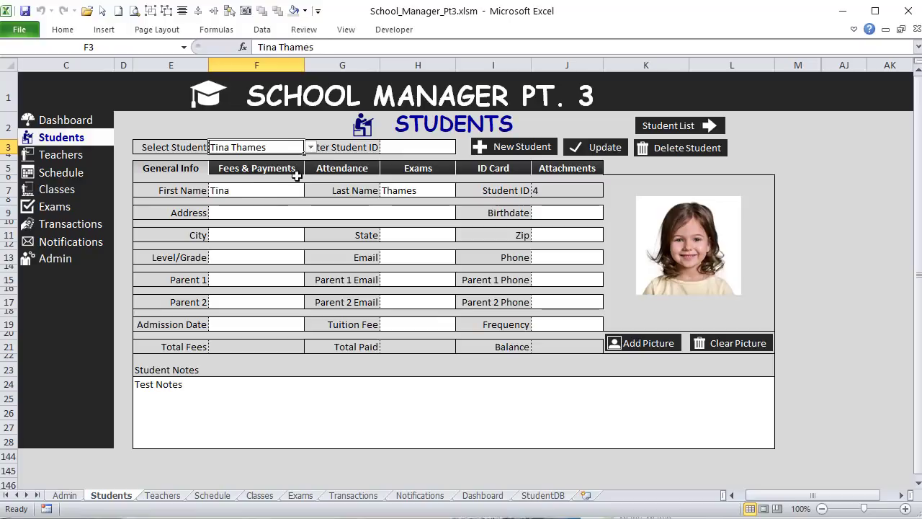
pyautogui.click(312, 148)
pyautogui.click(312, 149)
# Insert a Form Controls check box above Student Notes and label it 'Active'
pyautogui.click(394, 29)
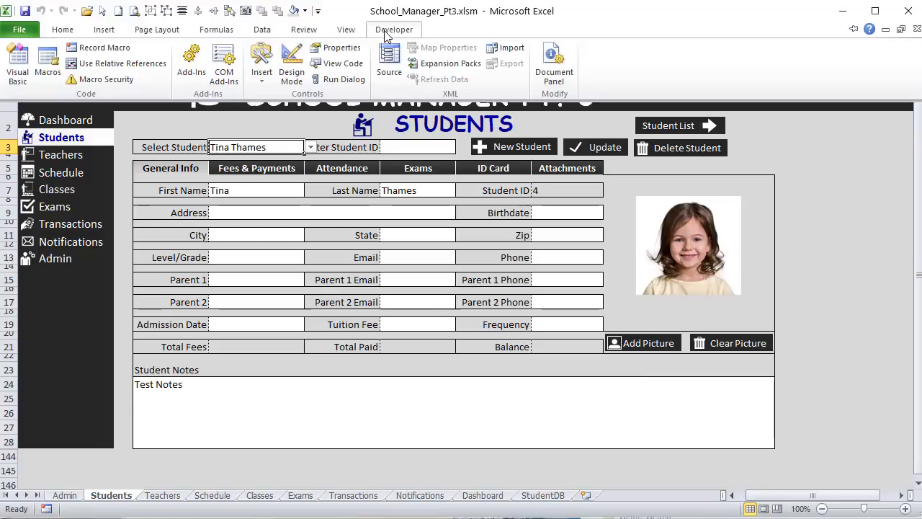
pyautogui.click(262, 85)
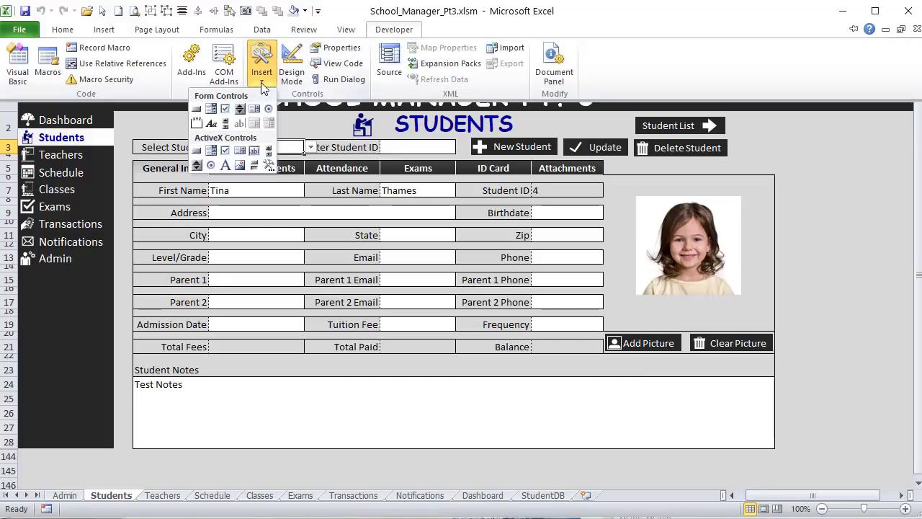
pyautogui.click(225, 110)
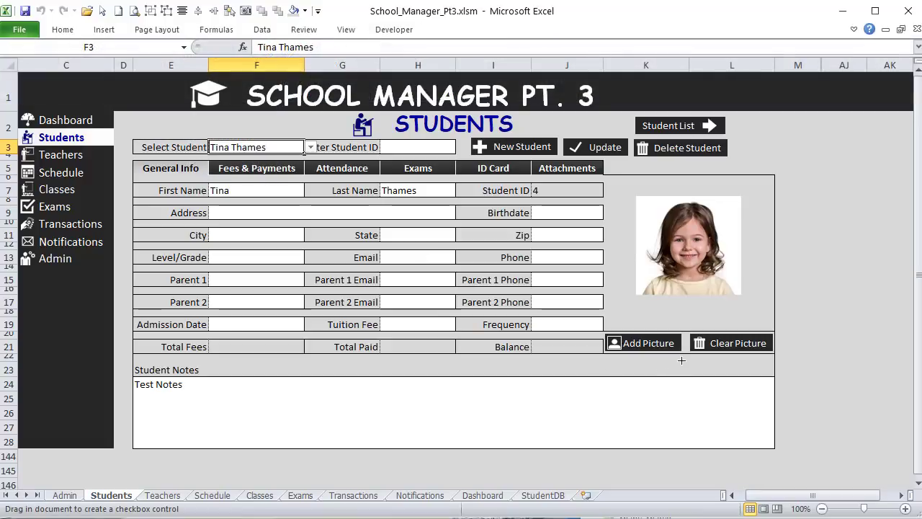
pyautogui.moveTo(682, 361)
pyautogui.mouseDown()
pyautogui.moveTo(758, 377)
pyautogui.moveTo(743, 355)
pyautogui.moveTo(751, 365)
pyautogui.mouseUp()
pyautogui.click(703, 365)
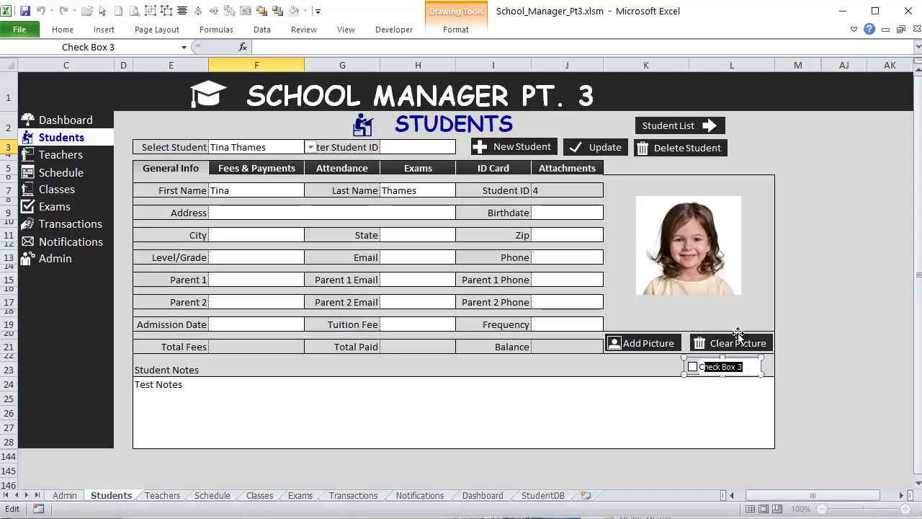
pyautogui.press('BackSpace')
pyautogui.press('BackSpace')
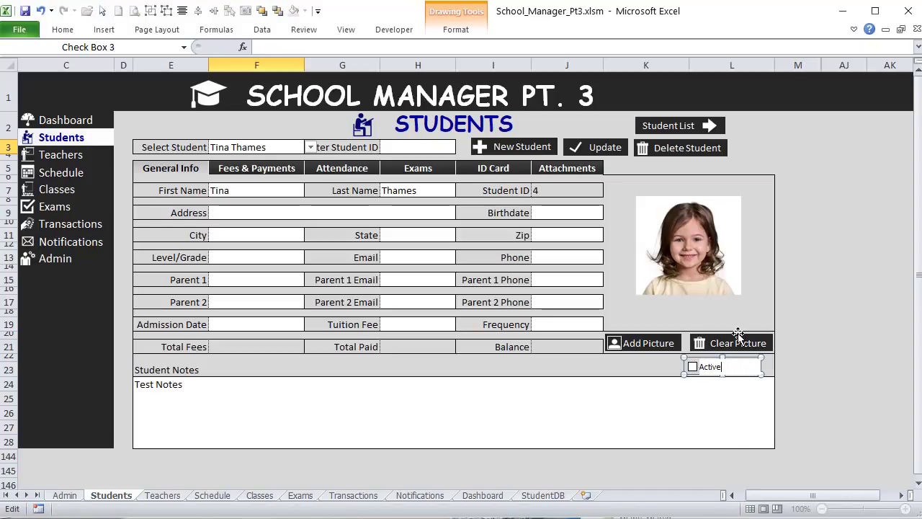
pyautogui.click(693, 443)
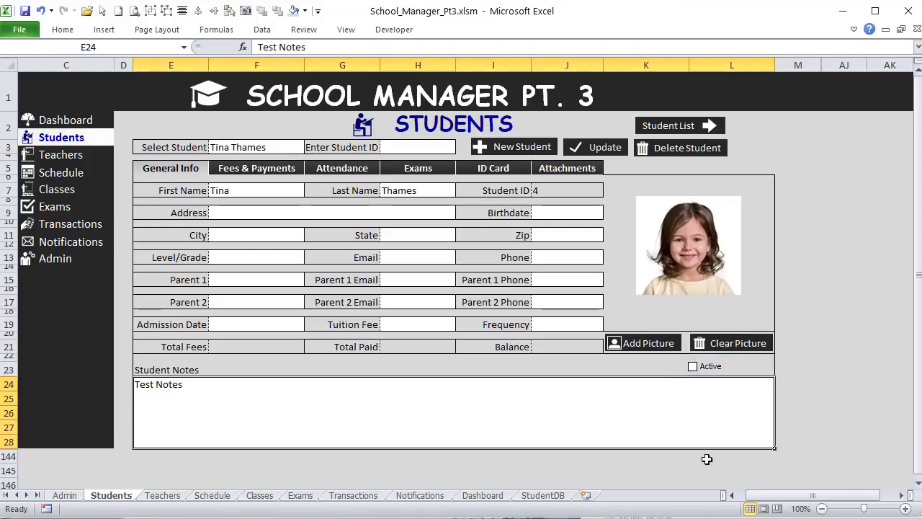
# Enter 'Student Active' in A23 and TRUE in B23
pyautogui.moveTo(763, 499); pyautogui.dragTo(756, 500)
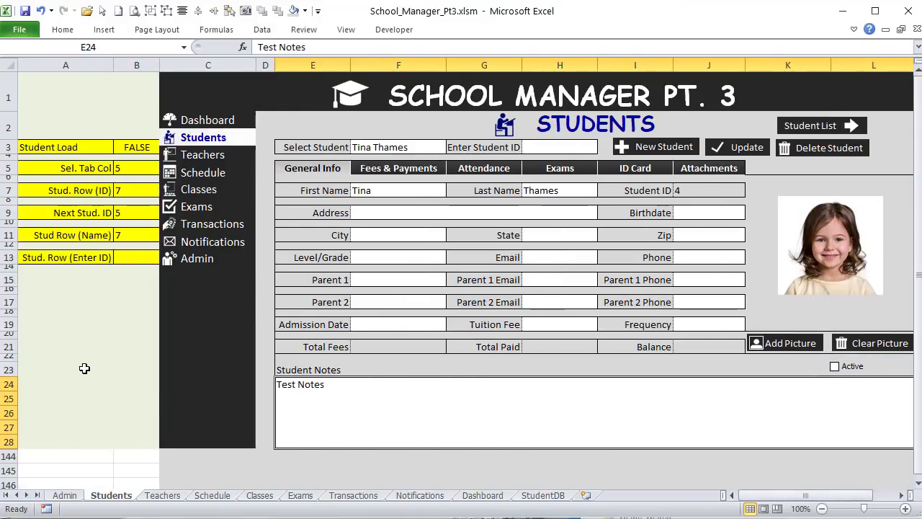
pyautogui.click(43, 369)
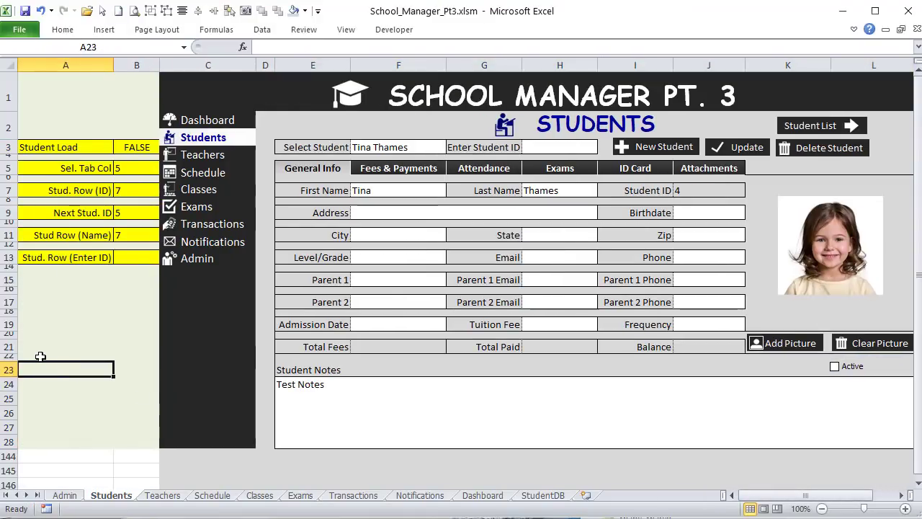
pyautogui.write('Student Active')
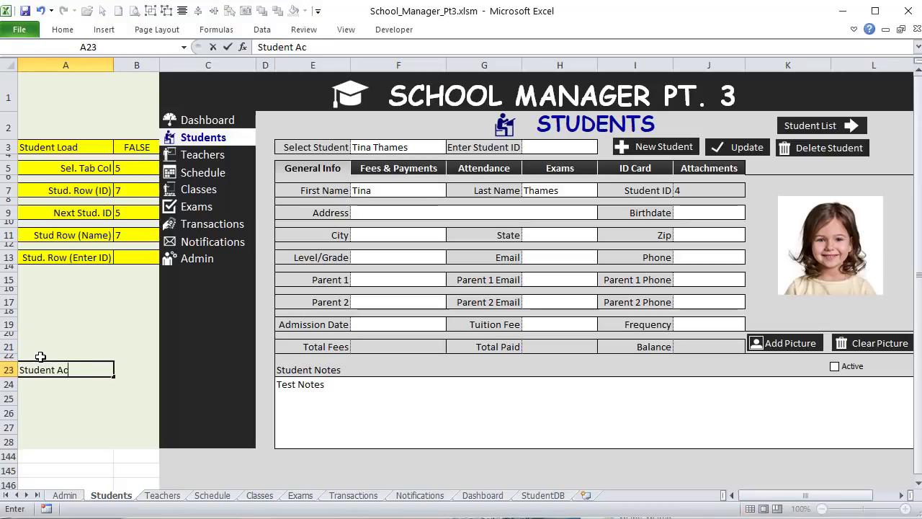
pyautogui.press('Tab')
pyautogui.write('Tru')
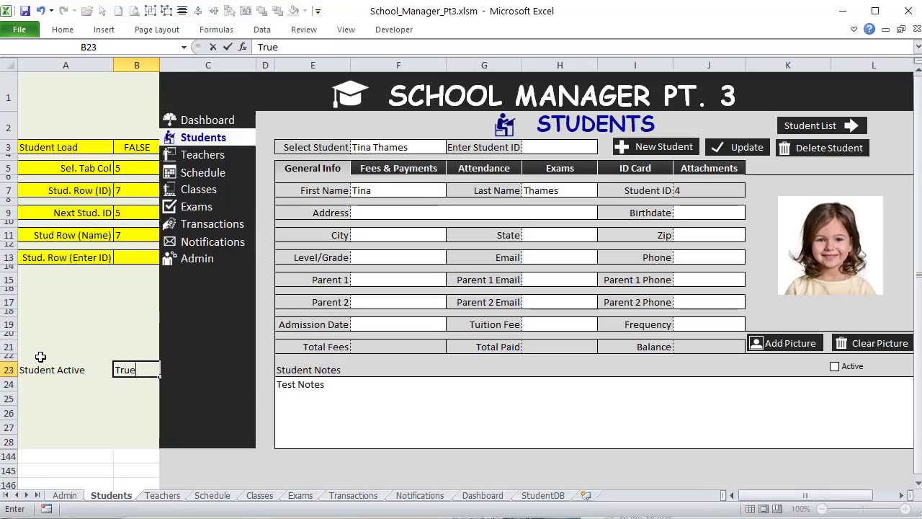
pyautogui.write('e')
pyautogui.press('Return')
# Give A23:B23 a fill colour and All Borders to match the helper cells
pyautogui.moveTo(20, 365); pyautogui.dragTo(131, 369)
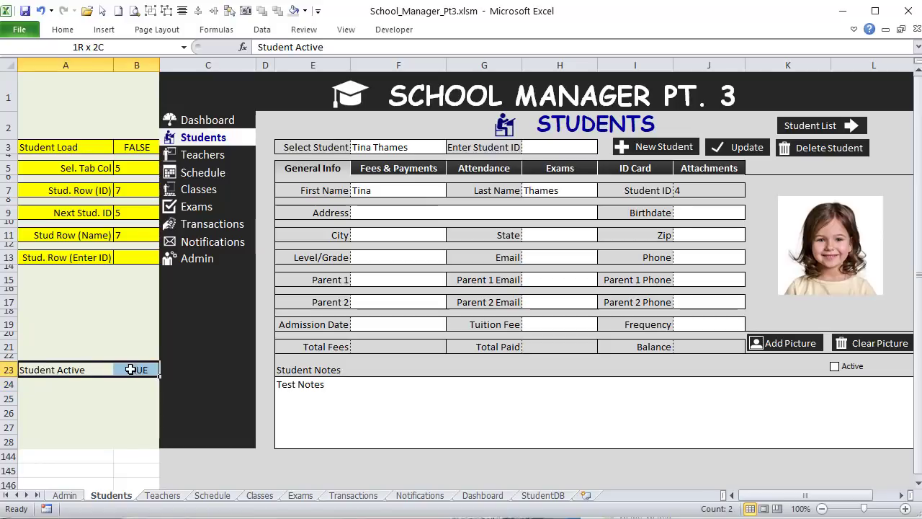
pyautogui.click(62, 29)
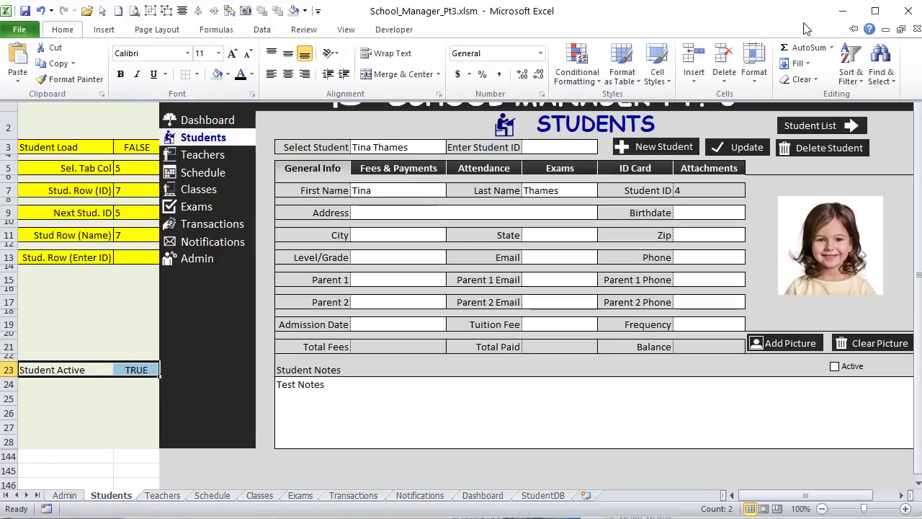
pyautogui.click(854, 29)
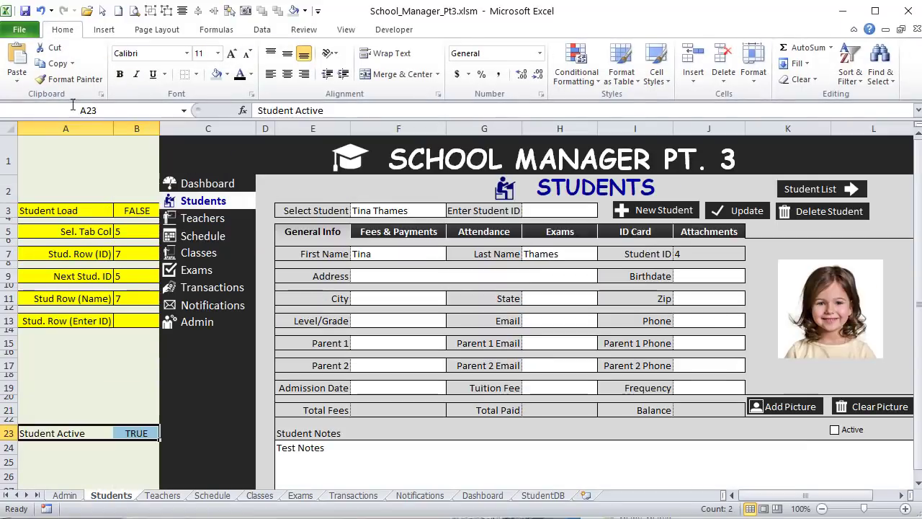
pyautogui.click(227, 74)
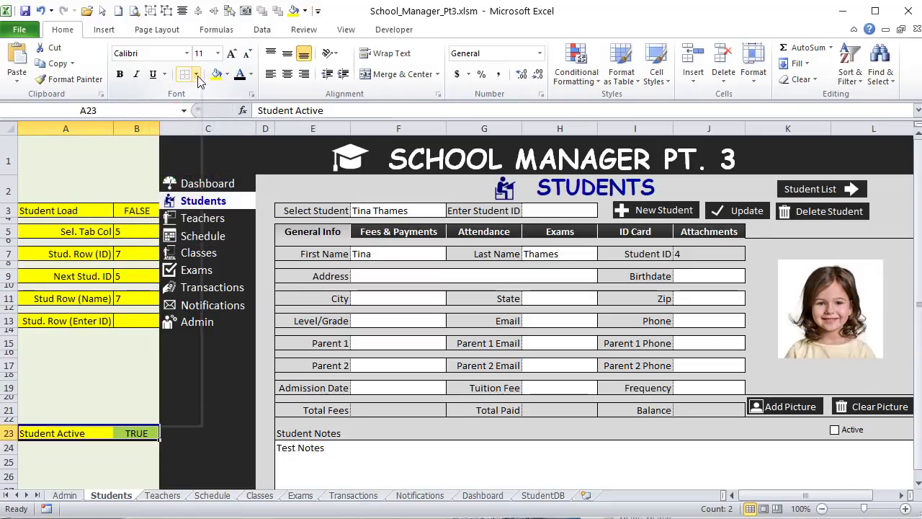
pyautogui.click(195, 74)
pyautogui.click(103, 190)
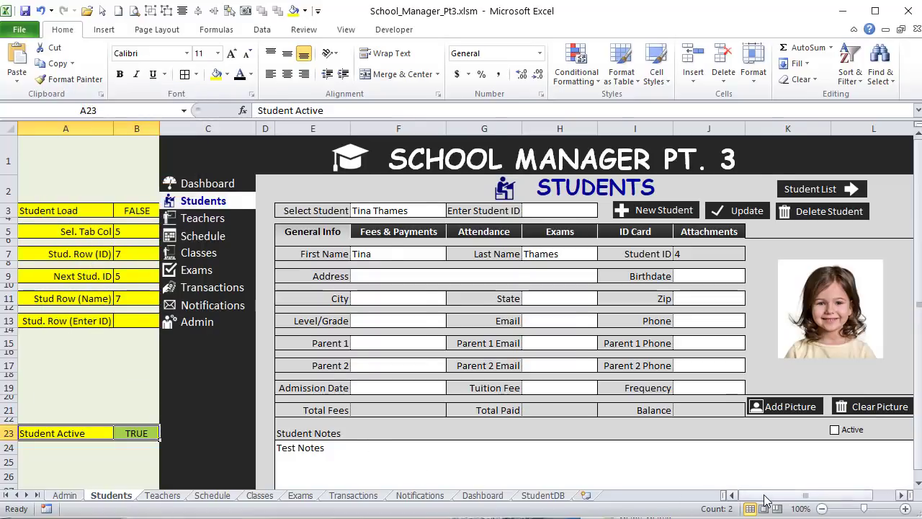
pyautogui.moveTo(756, 498); pyautogui.dragTo(772, 500)
# Set the Active checkbox's cell link to $B$23 in Format Control
pyautogui.rightClick(727, 431)
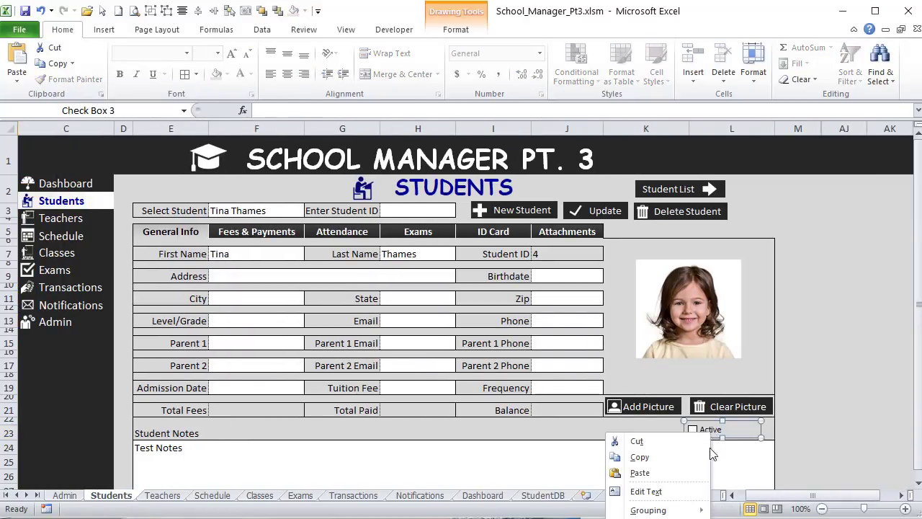
pyautogui.scroll(-3, 852, 370)
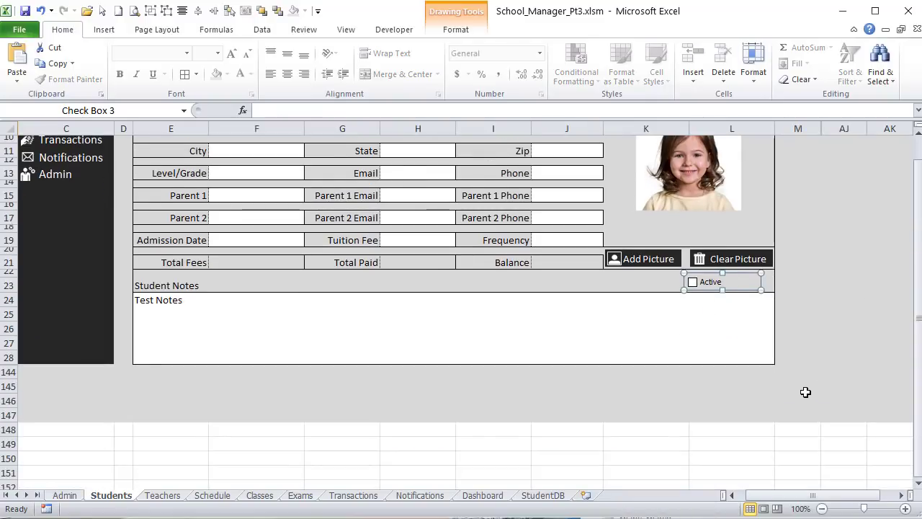
pyautogui.rightClick(722, 281)
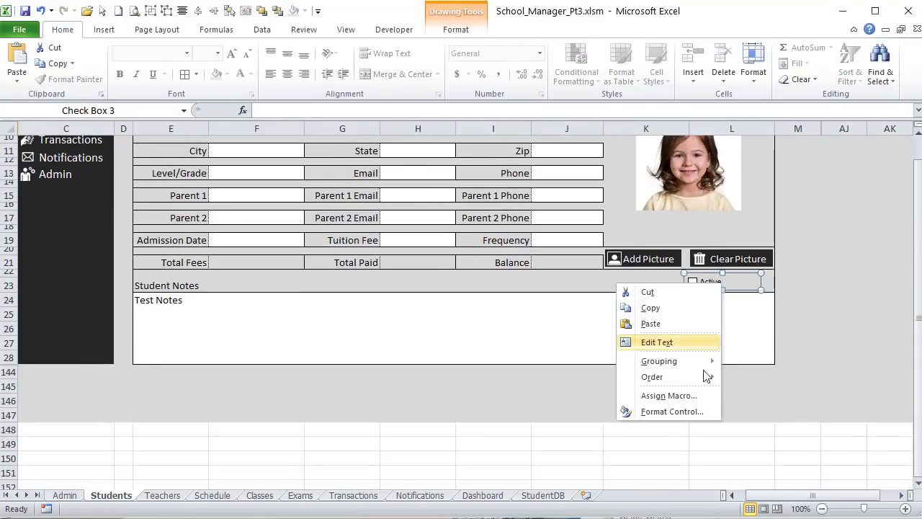
pyautogui.click(700, 417)
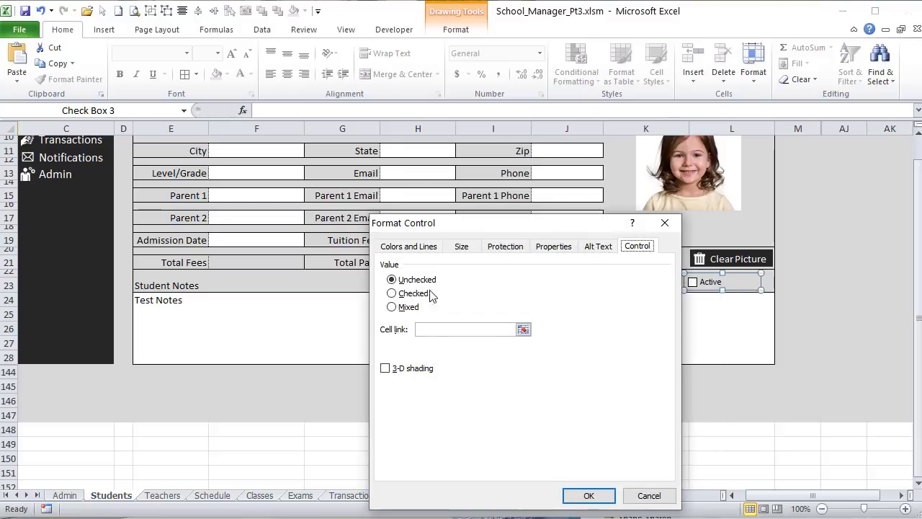
pyautogui.click(422, 330)
pyautogui.moveTo(811, 495); pyautogui.dragTo(806, 495)
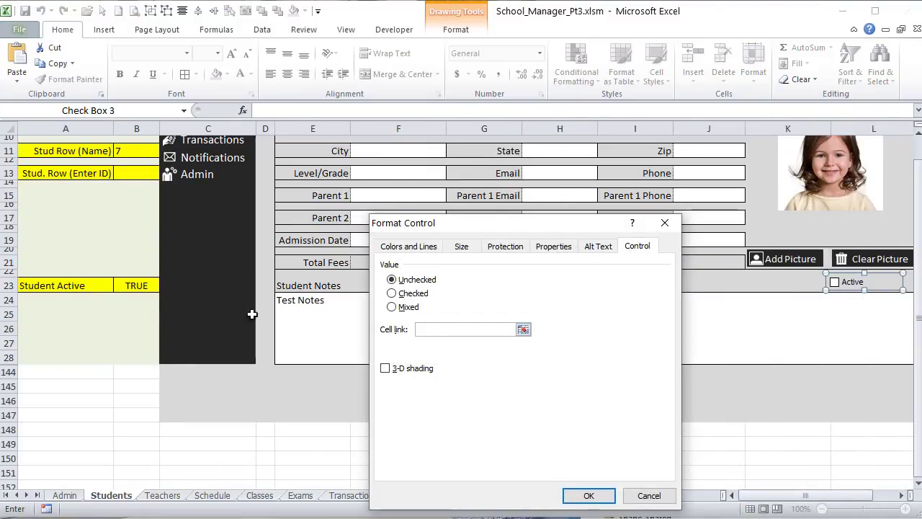
pyautogui.click(128, 285)
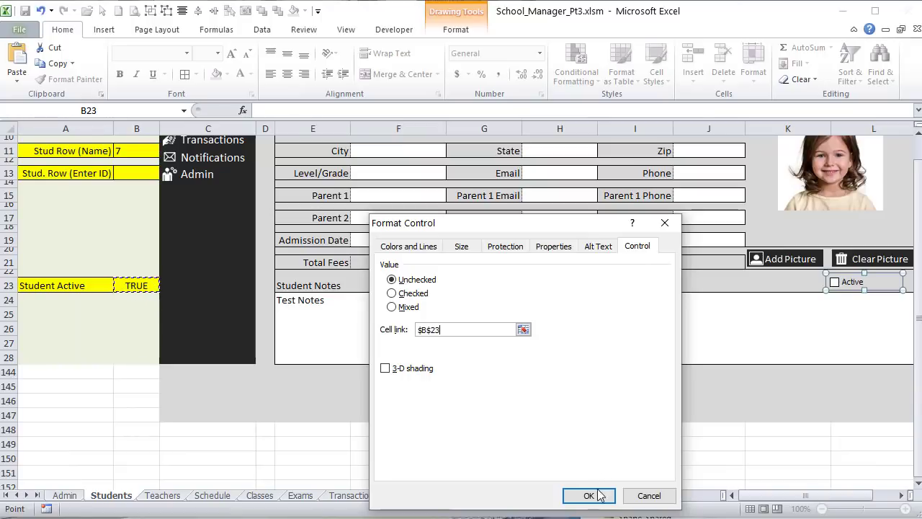
pyautogui.click(599, 493)
# Toggle the checkbox to confirm B23 follows, leaving it ticked at TRUE
pyautogui.click(744, 384)
pyautogui.click(836, 284)
pyautogui.click(837, 285)
pyautogui.click(837, 285)
pyautogui.click(837, 285)
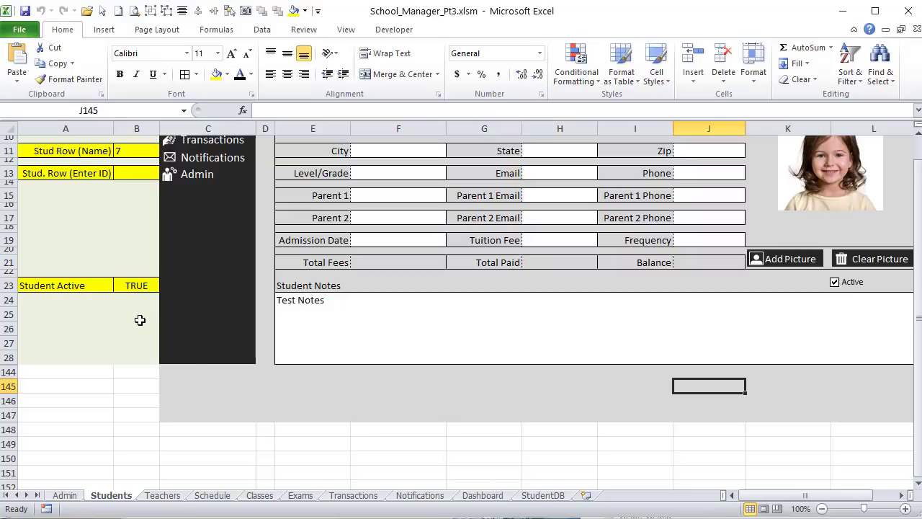
pyautogui.rightClick(182, 338)
pyautogui.press('Escape')
pyautogui.click(136, 285)
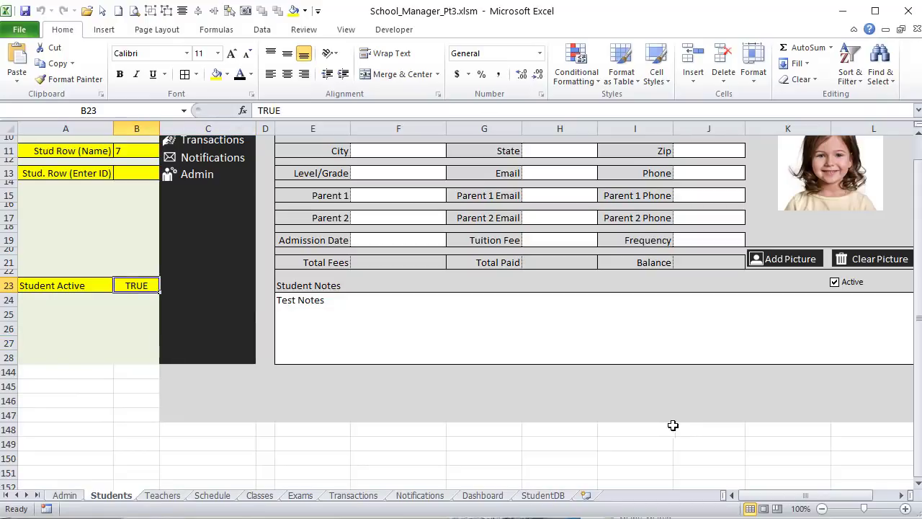
# On StudentDB, move the full-name reference to X1 and fill W1 and W3 from column V
pyautogui.scroll(2, 728, 407)
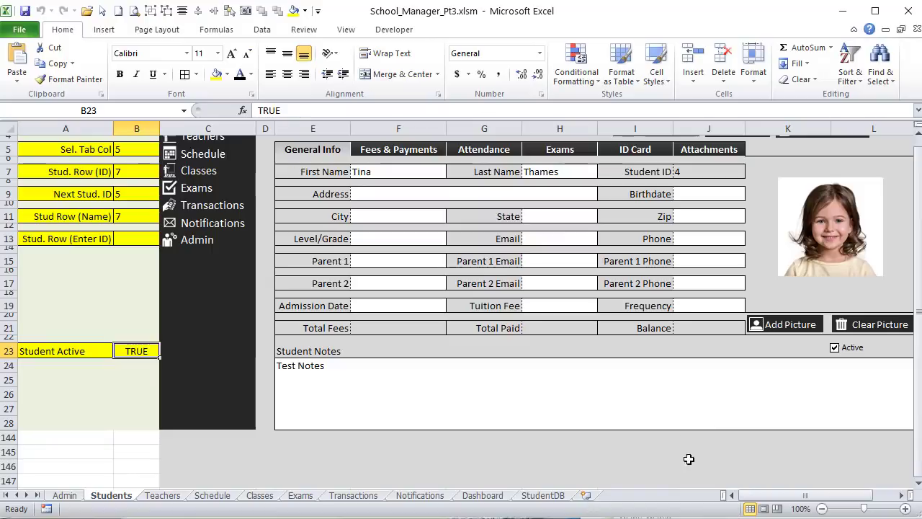
pyautogui.click(553, 495)
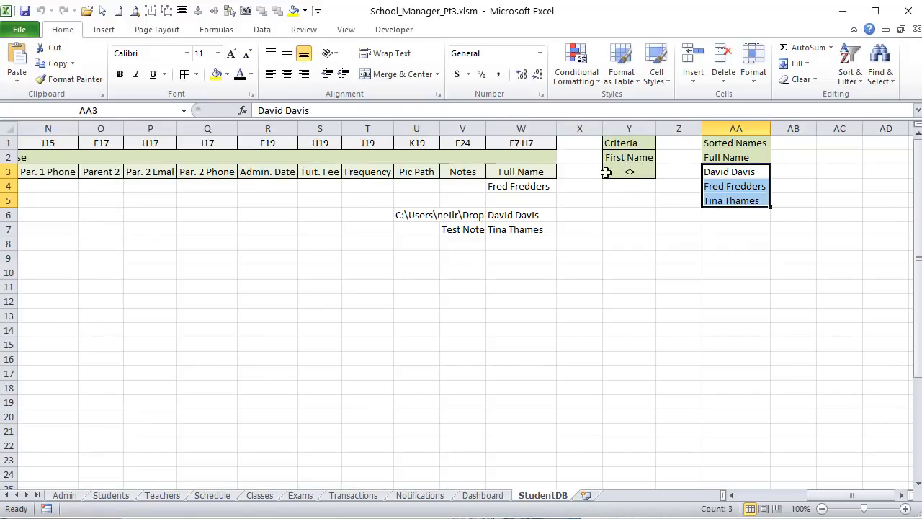
pyautogui.moveTo(618, 143); pyautogui.dragTo(747, 197)
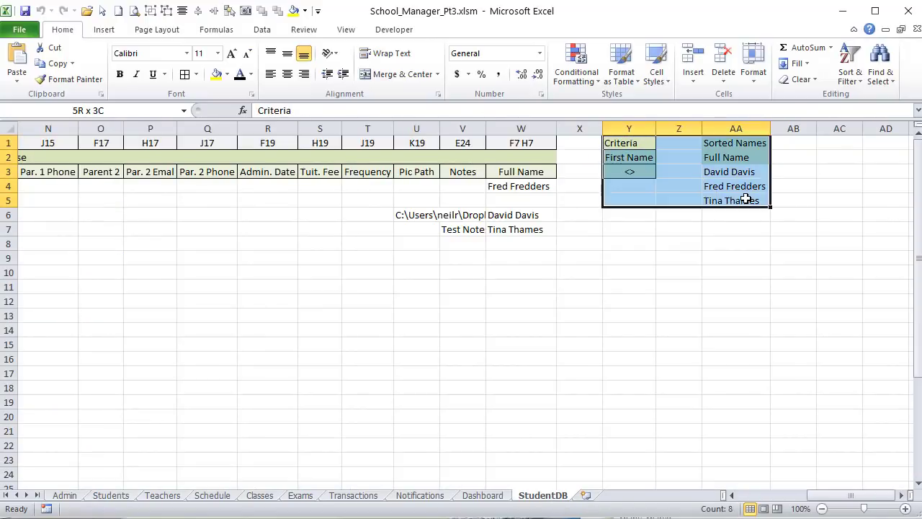
pyautogui.click(503, 128)
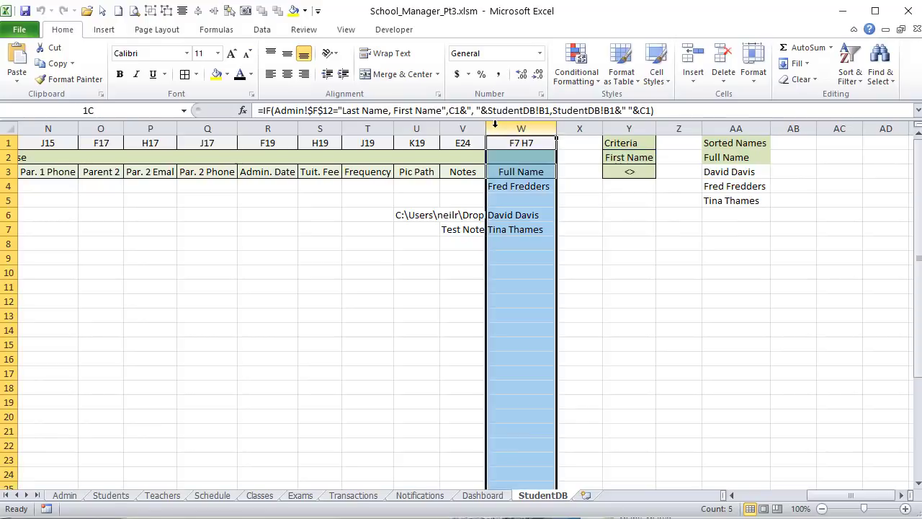
pyautogui.moveTo(516, 157)
pyautogui.mouseDown()
pyautogui.moveTo(525, 212)
pyautogui.moveTo(514, 152)
pyautogui.mouseUp()
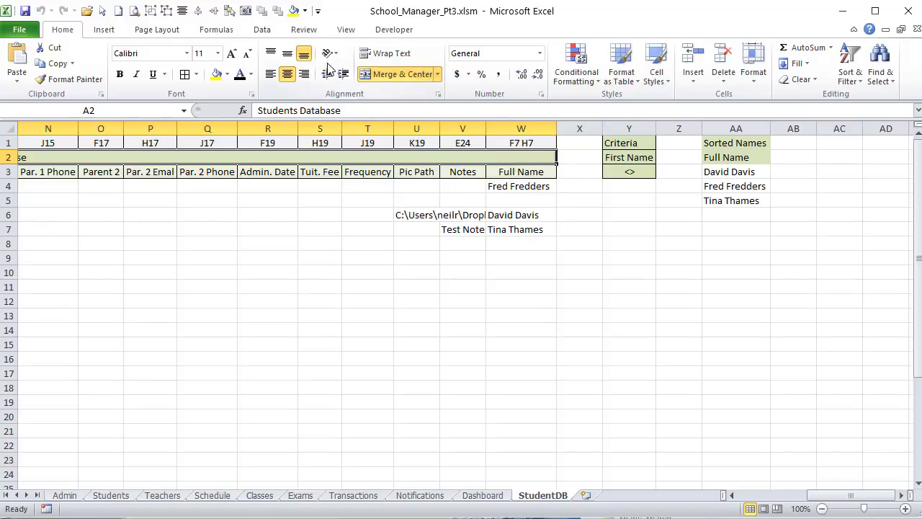
pyautogui.moveTo(513, 171); pyautogui.dragTo(592, 212)
pyautogui.click(516, 147)
pyautogui.moveTo(554, 146); pyautogui.dragTo(578, 144)
pyautogui.click(490, 140)
pyautogui.click(468, 141)
pyautogui.moveTo(485, 149); pyautogui.dragTo(529, 148)
pyautogui.click(477, 174)
pyautogui.moveTo(486, 178); pyautogui.dragTo(536, 171)
# Re-merge the Students Database banner so it spans A2:X2
pyautogui.click(514, 155)
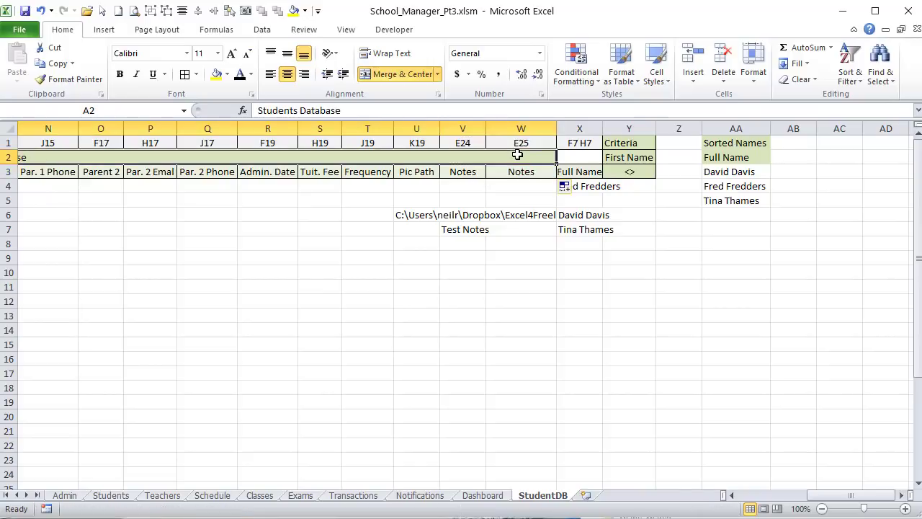
pyautogui.click(395, 75)
pyautogui.rightClick(395, 75)
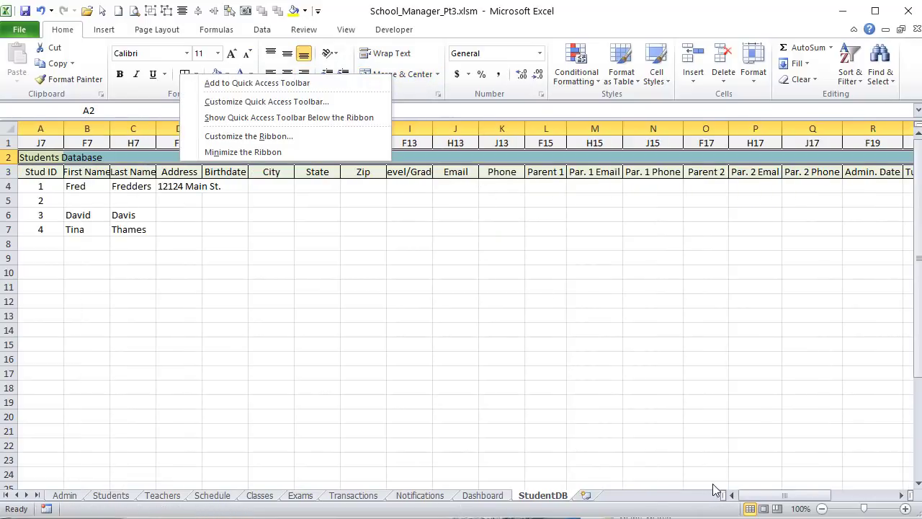
pyautogui.moveTo(749, 496); pyautogui.dragTo(814, 500)
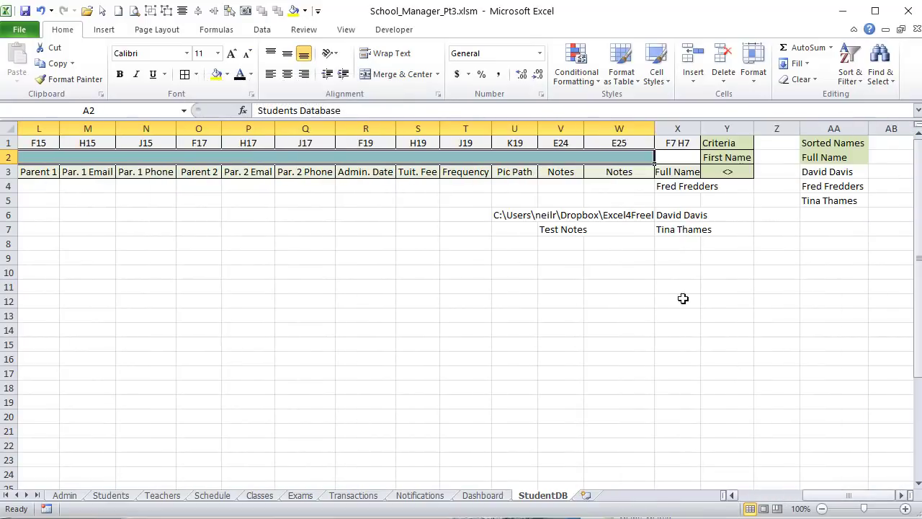
pyautogui.click(672, 160)
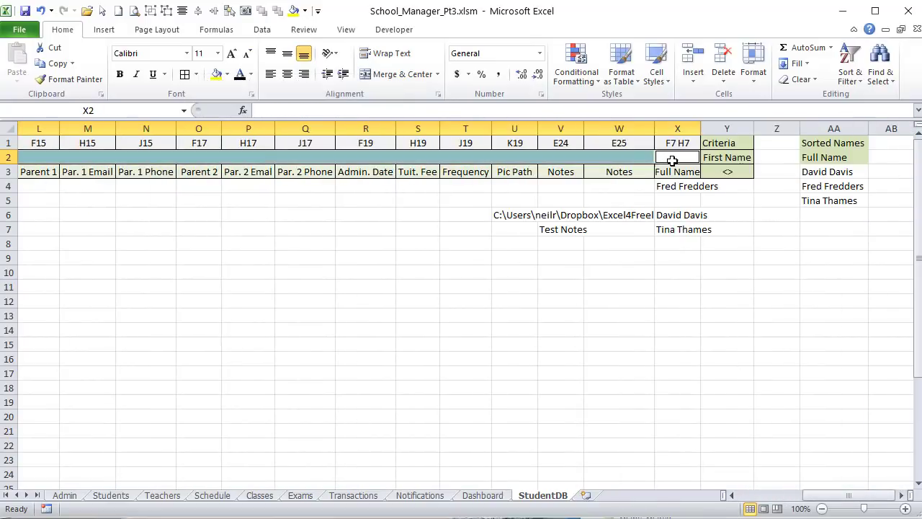
pyautogui.click(394, 75)
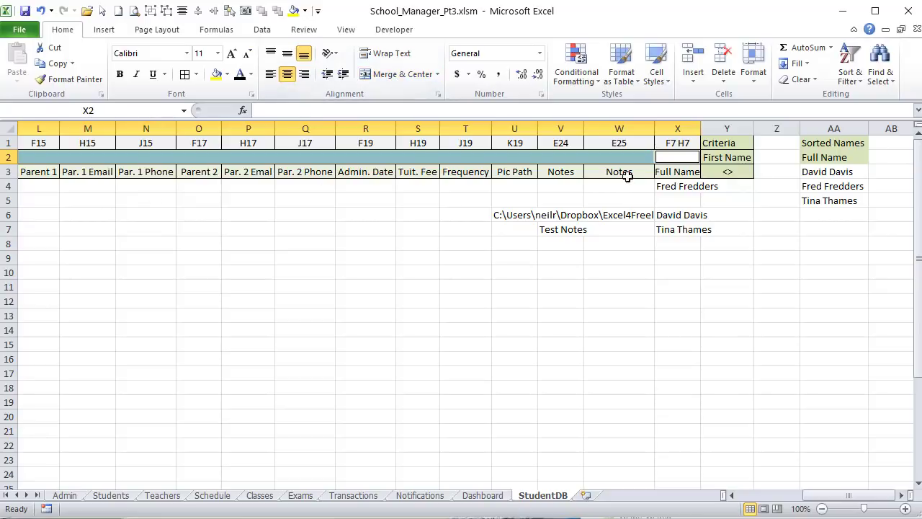
pyautogui.moveTo(670, 159); pyautogui.dragTo(21, 157)
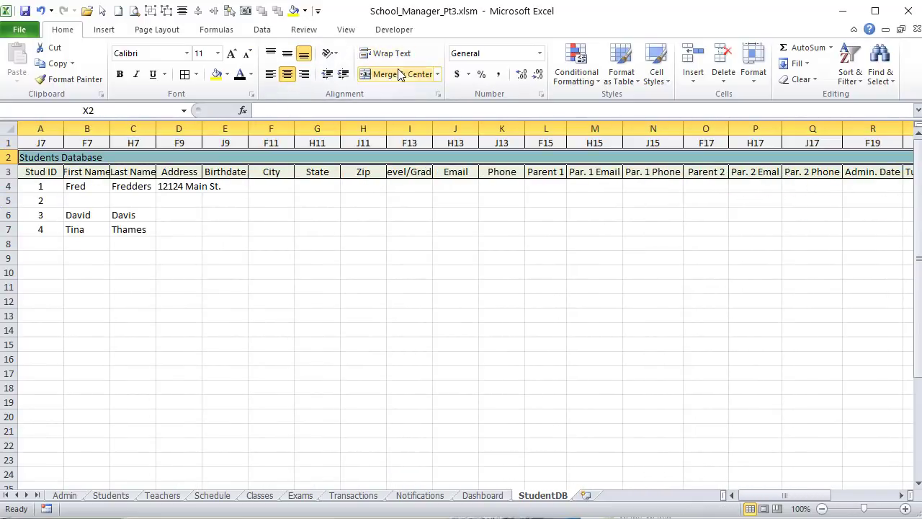
pyautogui.click(394, 74)
pyautogui.click(453, 199)
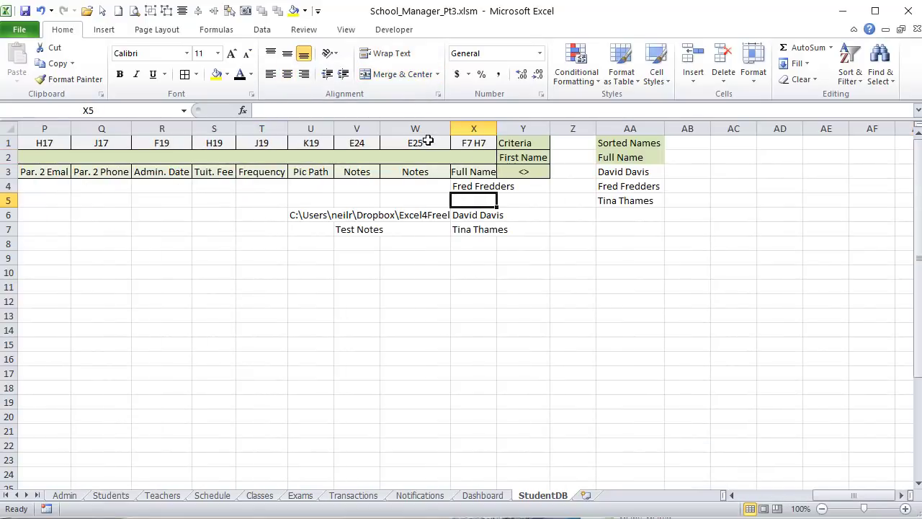
# Rename W3 to 'Active', set W1's reference to B23, and auto-fit column W
pyautogui.click(425, 173)
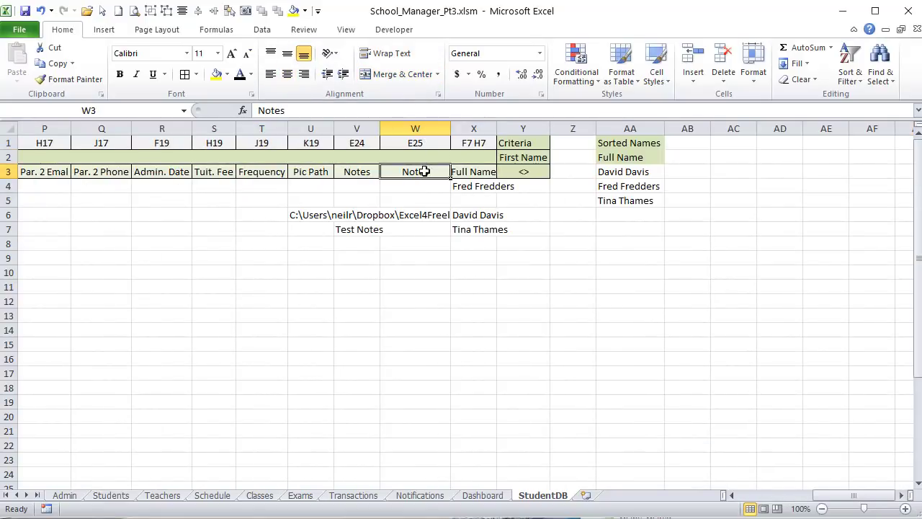
pyautogui.write('Active')
pyautogui.press('BackSpace')
pyautogui.press('BackSpace')
pyautogui.write('ve')
pyautogui.press('Return')
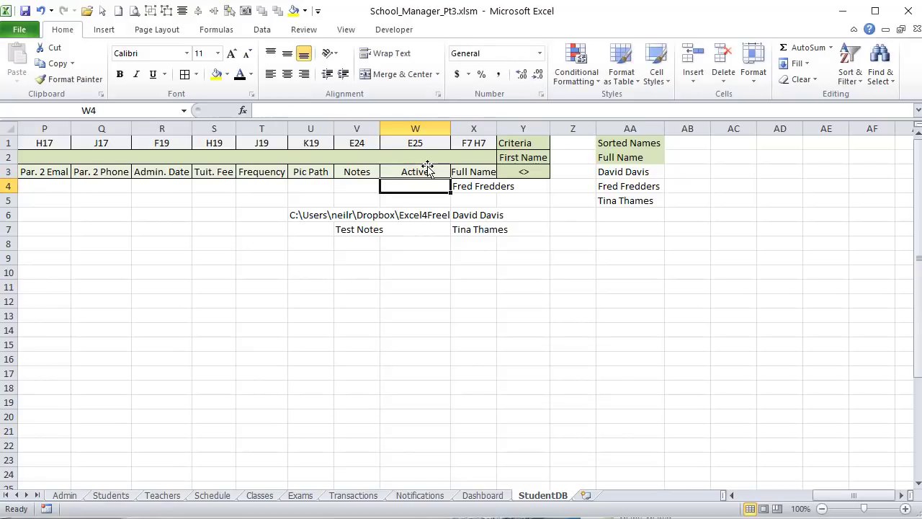
pyautogui.click(431, 144)
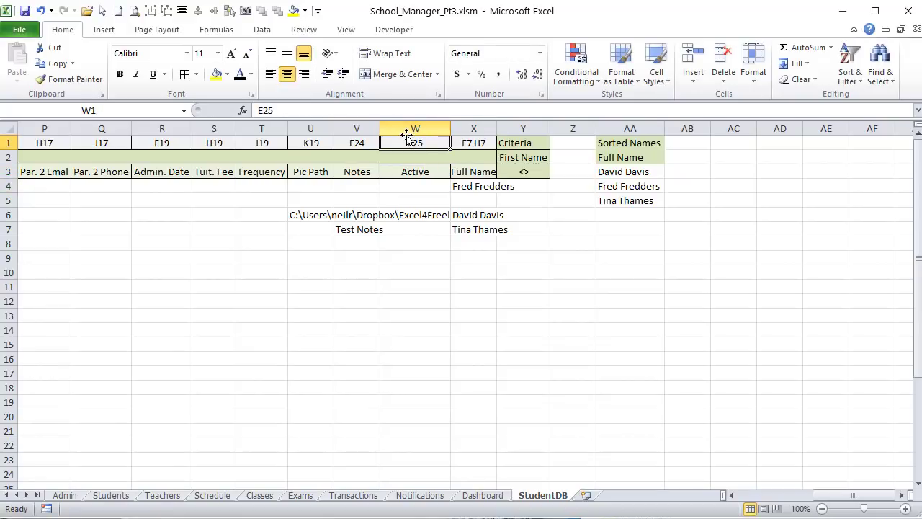
pyautogui.write('B23')
pyautogui.press('Return')
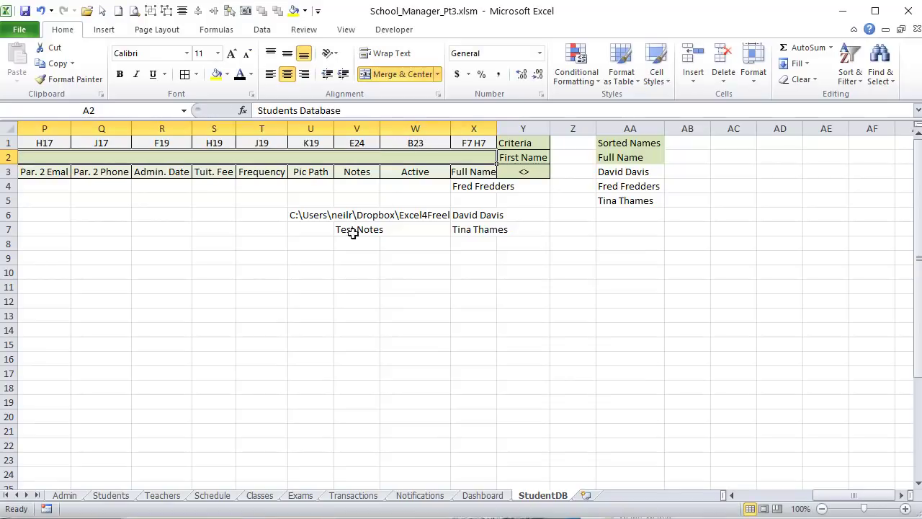
pyautogui.doubleClick(447, 129)
# Review the Criteria, Sorted Names and header references, then select empty cell W10
pyautogui.moveTo(487, 144); pyautogui.dragTo(487, 173)
pyautogui.moveTo(608, 137); pyautogui.dragTo(598, 215)
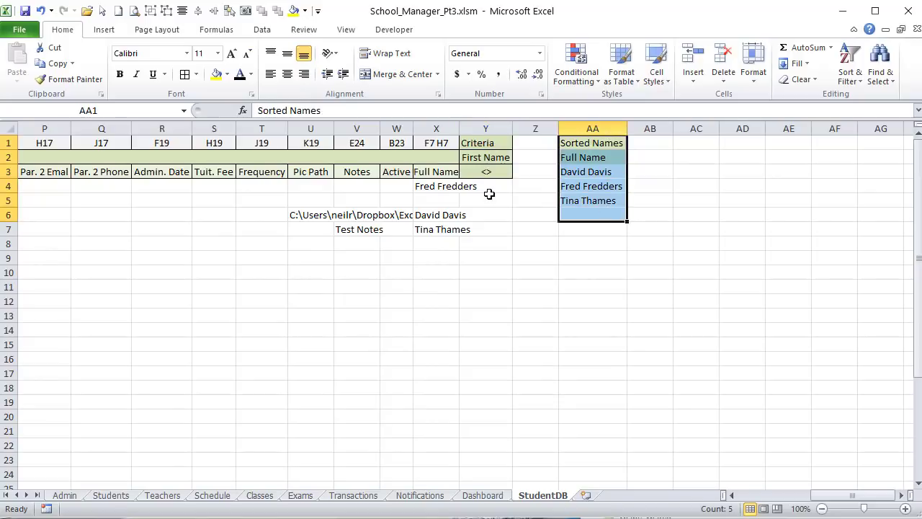
pyautogui.click(484, 144)
pyautogui.moveTo(426, 143); pyautogui.dragTo(418, 172)
pyautogui.click(397, 144)
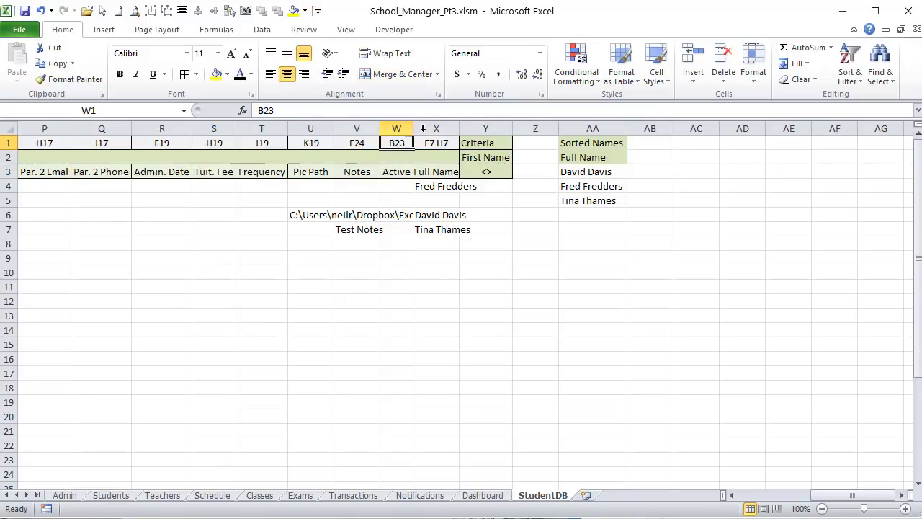
pyautogui.click(440, 146)
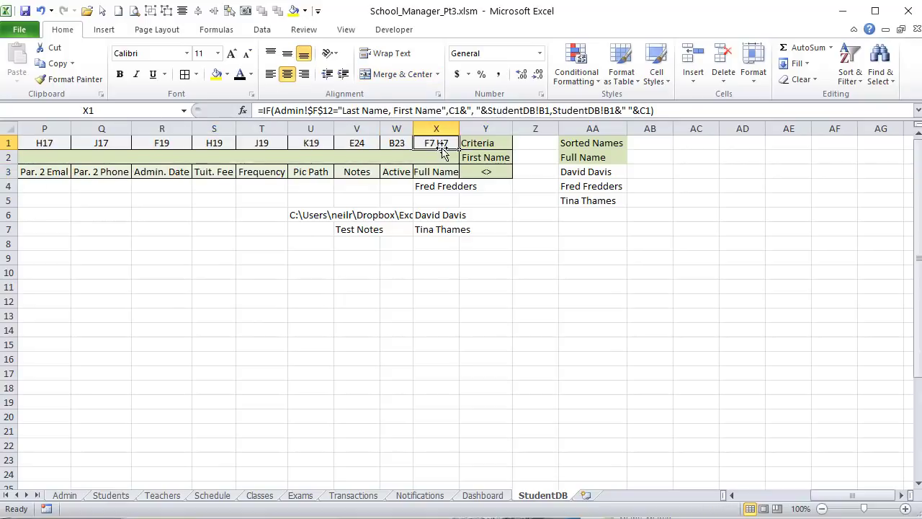
pyautogui.click(436, 273)
pyautogui.click(406, 264)
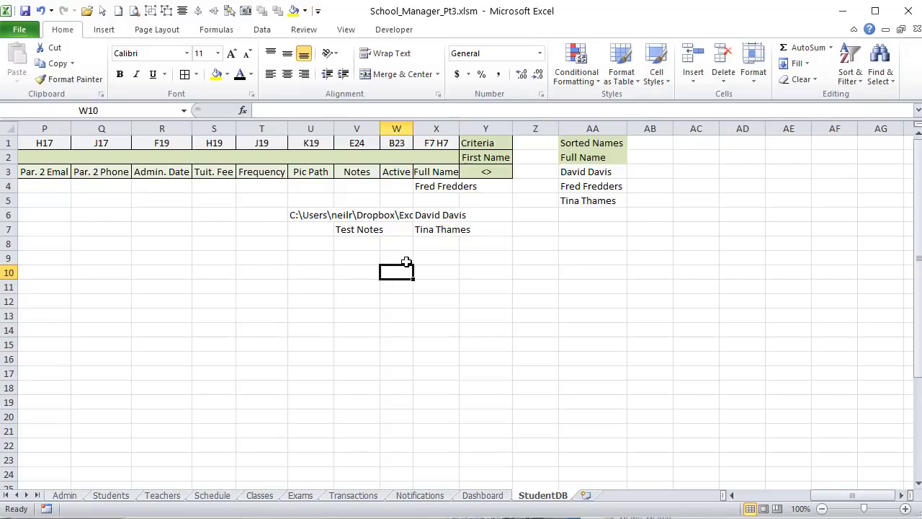
# Enter =COLUMN() in W10 to confirm column W is number 23
pyautogui.write('=col')
pyautogui.press('Tab')
pyautogui.write(')')
pyautogui.press('Return')
pyautogui.press('Up')
pyautogui.press('End')
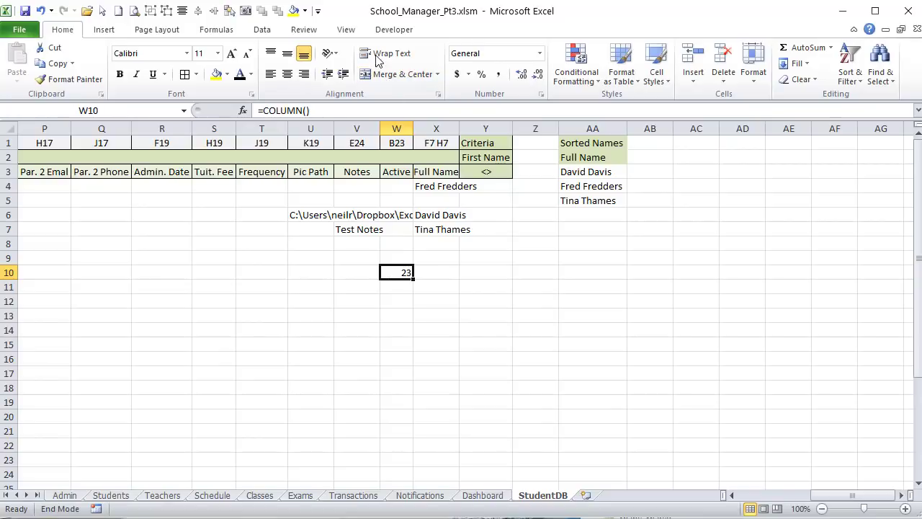
# Open the Students_Misc module's code in the VBA editor
pyautogui.hotkey('alt', 'F11')
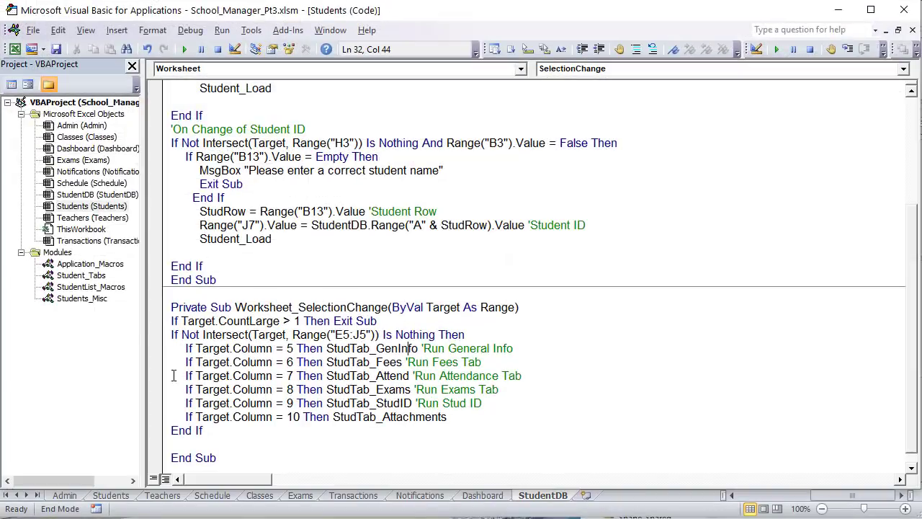
pyautogui.click(81, 298)
pyautogui.rightClick(81, 298)
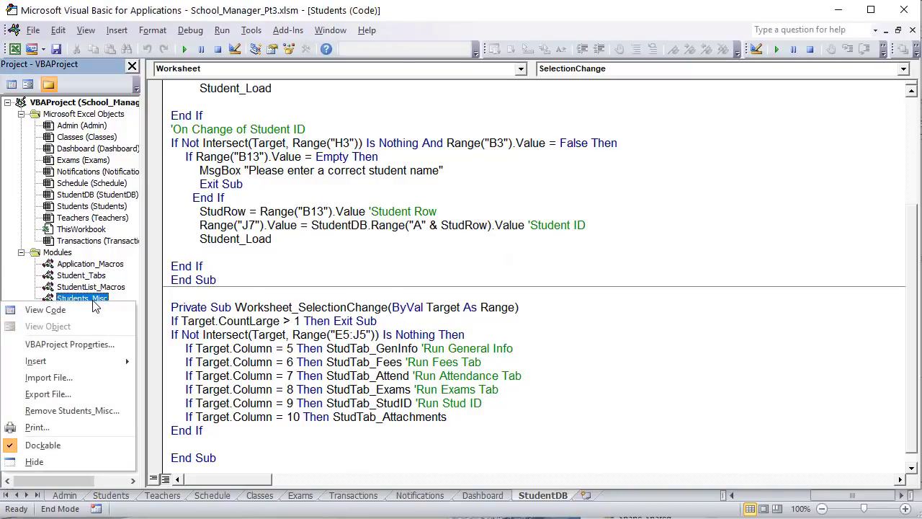
pyautogui.doubleClick(90, 297)
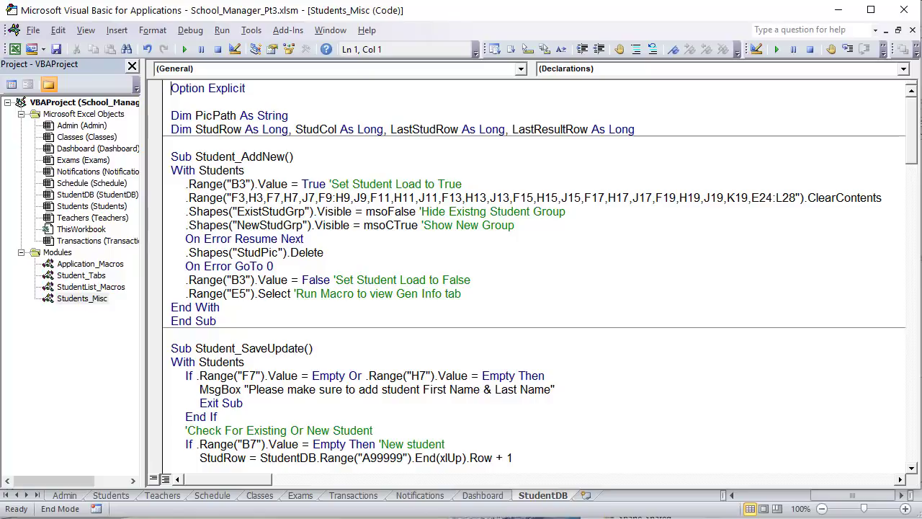
# Check that the Active checkbox on the Students form sheet is linked to cell B23
pyautogui.hotkey('alt', 'F11')
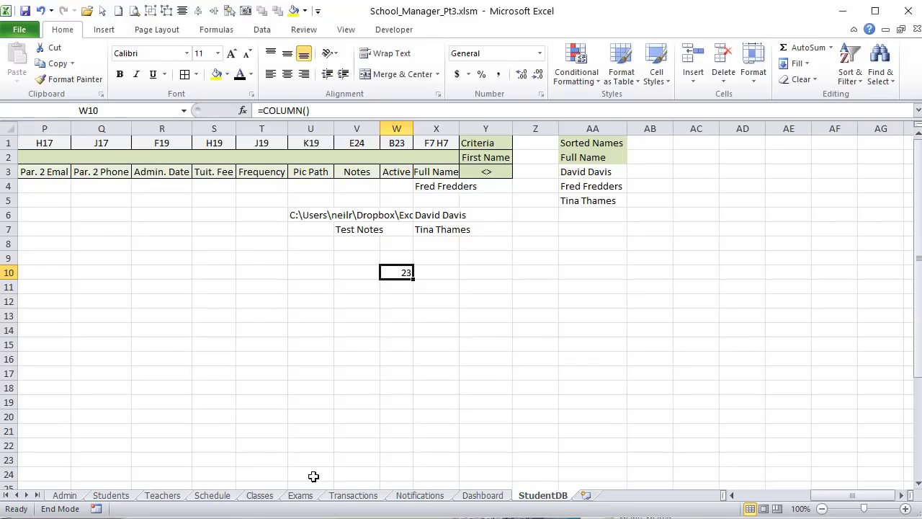
pyautogui.click(65, 495)
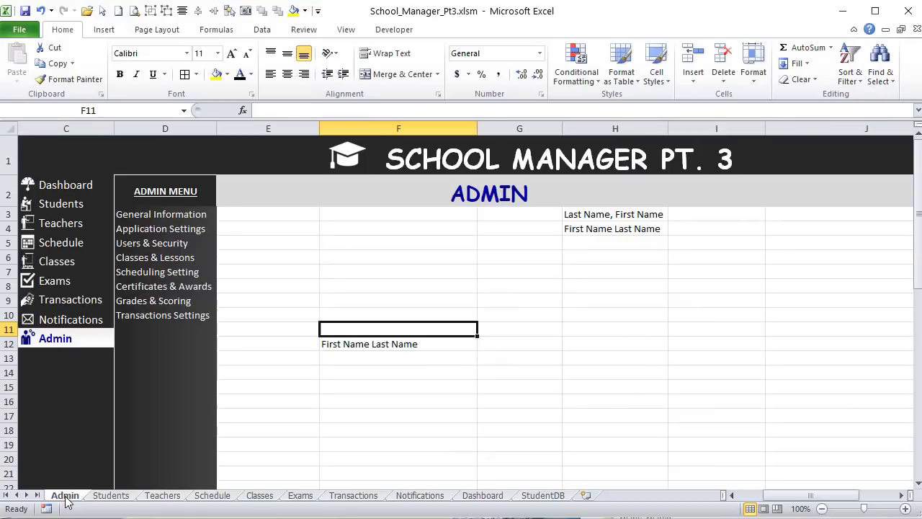
pyautogui.click(100, 496)
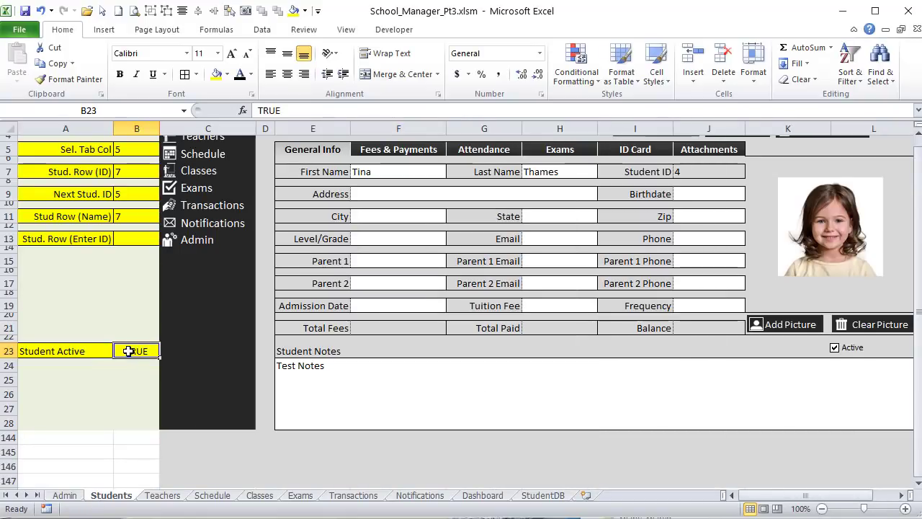
pyautogui.scroll(1, 663, 305)
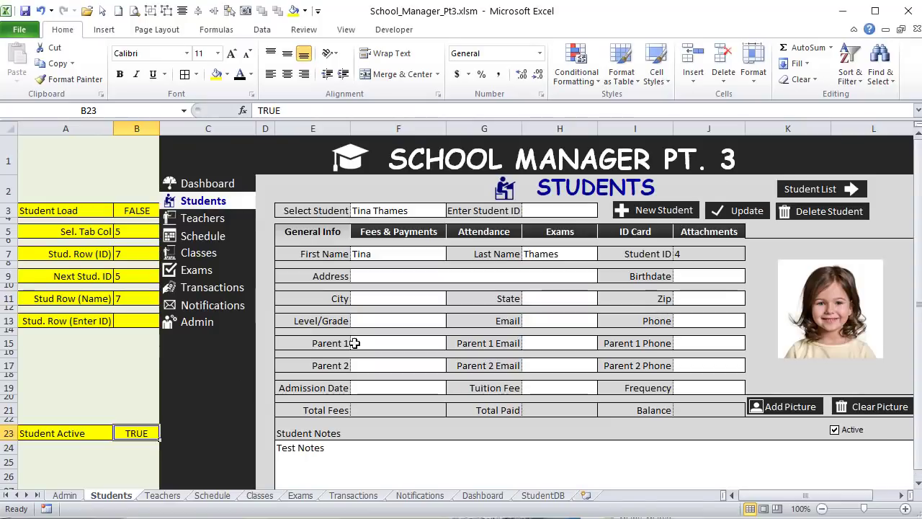
# After On Error GoTo 0, add .Range("B23").value = True with comment 'Set New Student to Active'
pyautogui.hotkey('alt', 'F11')
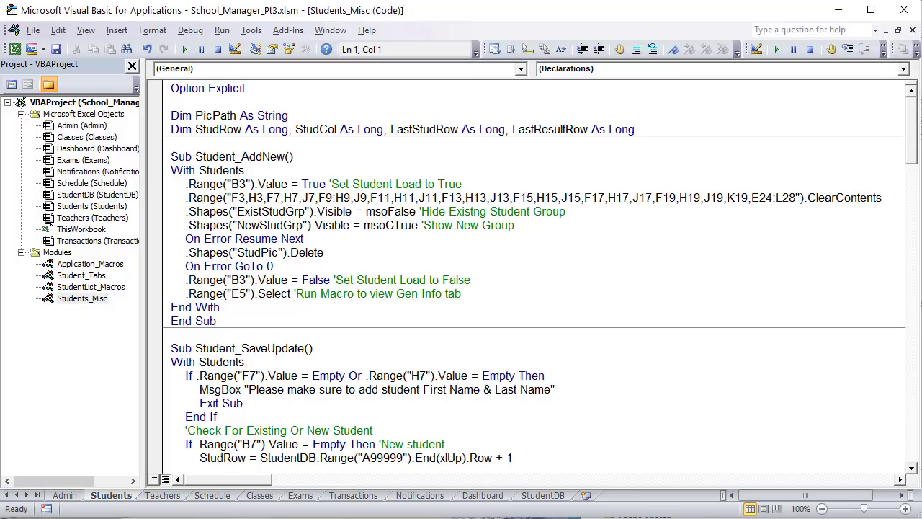
pyautogui.click(347, 268)
pyautogui.press('Return')
pyautogui.write('.Range(" ").value')
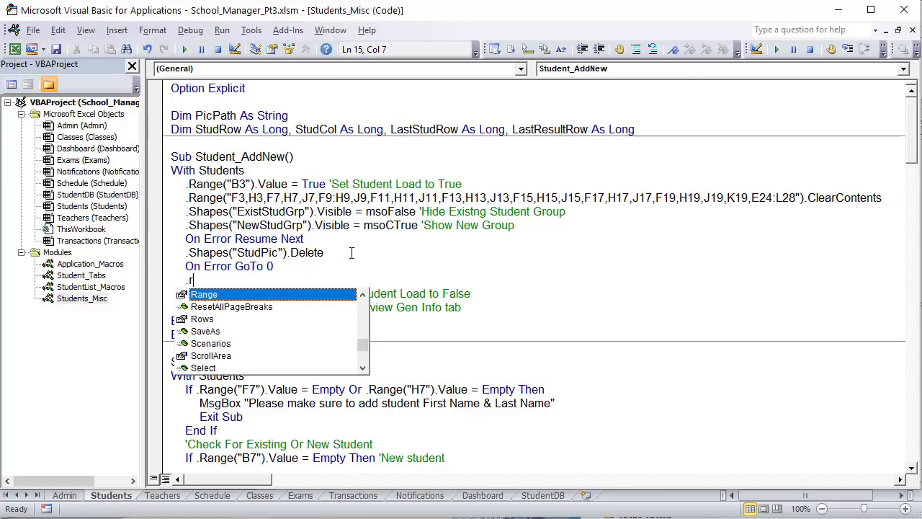
pyautogui.press('Left')
pyautogui.press('Left')
pyautogui.press('Left')
pyautogui.press('Left')
pyautogui.press('Left')
pyautogui.press('Left')
pyautogui.press('Left')
pyautogui.press('Left')
pyautogui.press('BackSpace')
pyautogui.write('B23").value = True')
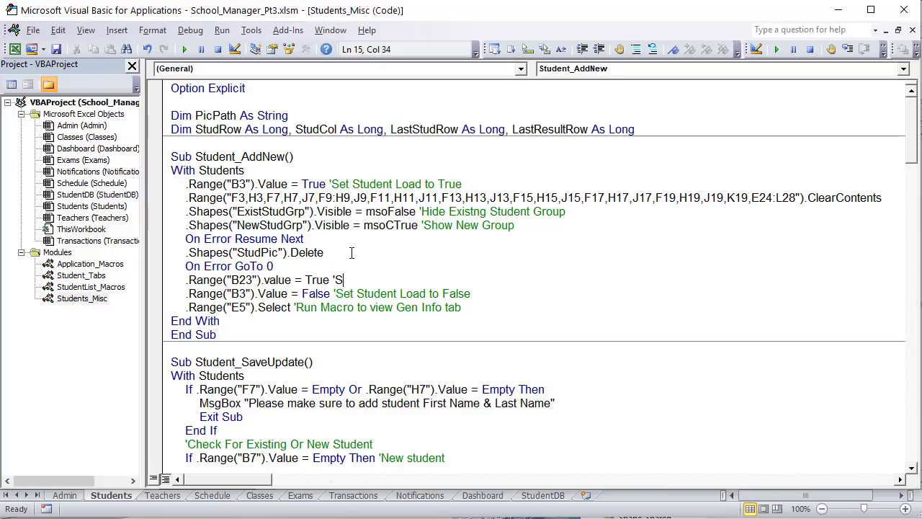
pyautogui.write(" 'Set New")
pyautogui.press('BackSpace')
pyautogui.press('BackSpace')
pyautogui.write('New Student to Active')
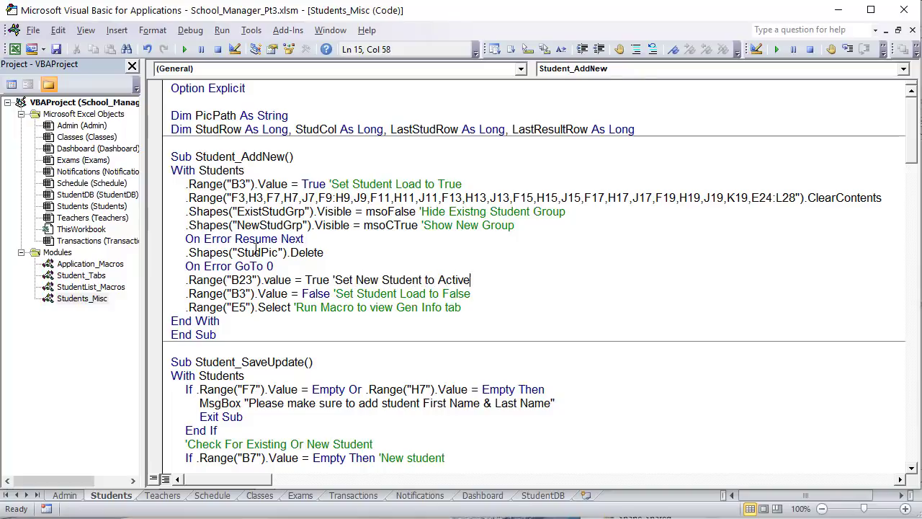
pyautogui.scroll(-5, 256, 247)
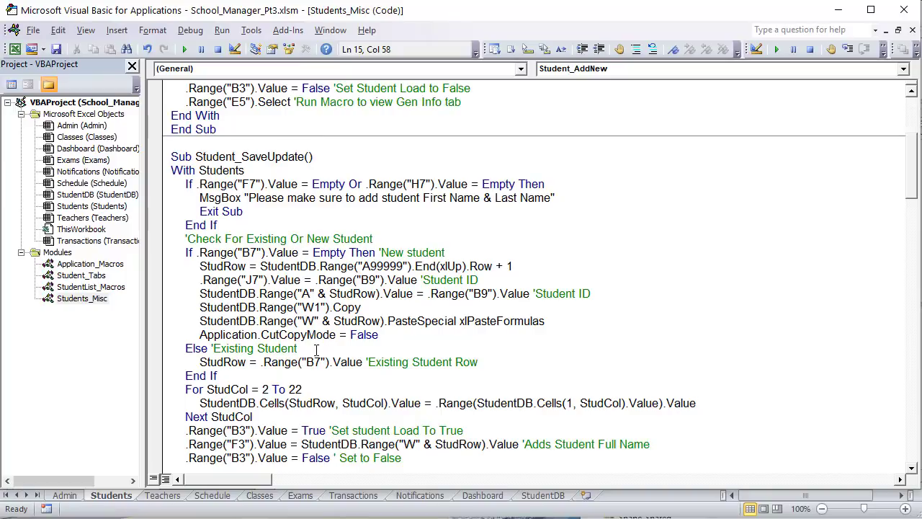
# Change Student_SaveUpdate's loop to For StudCol = 2 To 23
pyautogui.moveTo(295, 389); pyautogui.dragTo(302, 390)
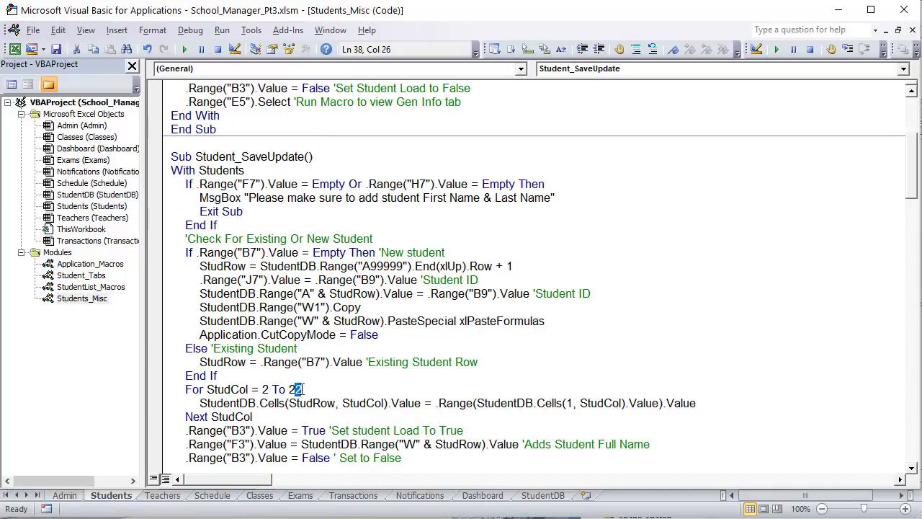
pyautogui.write('3')
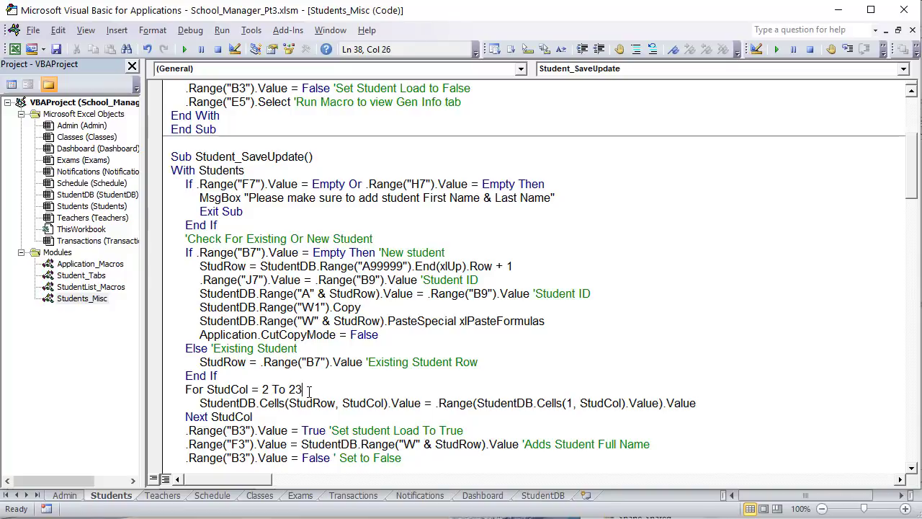
pyautogui.scroll(-3, 307, 389)
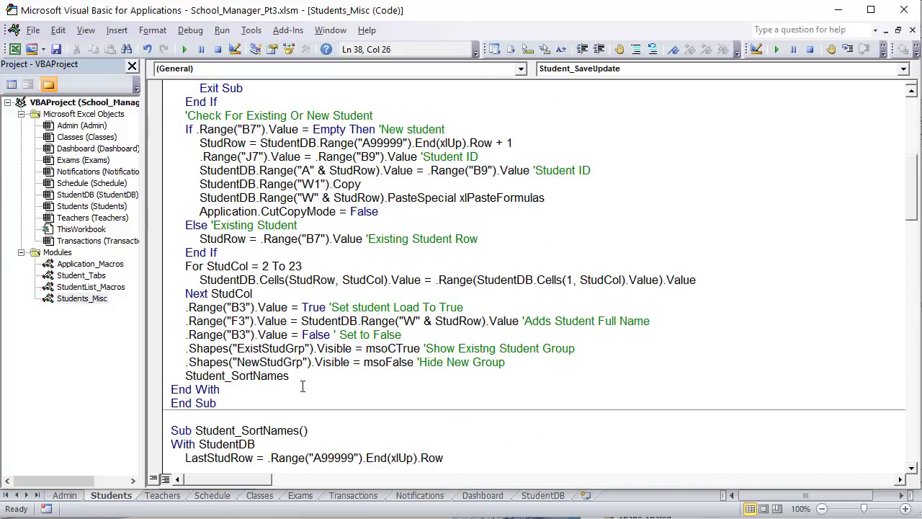
pyautogui.scroll(-5, 303, 386)
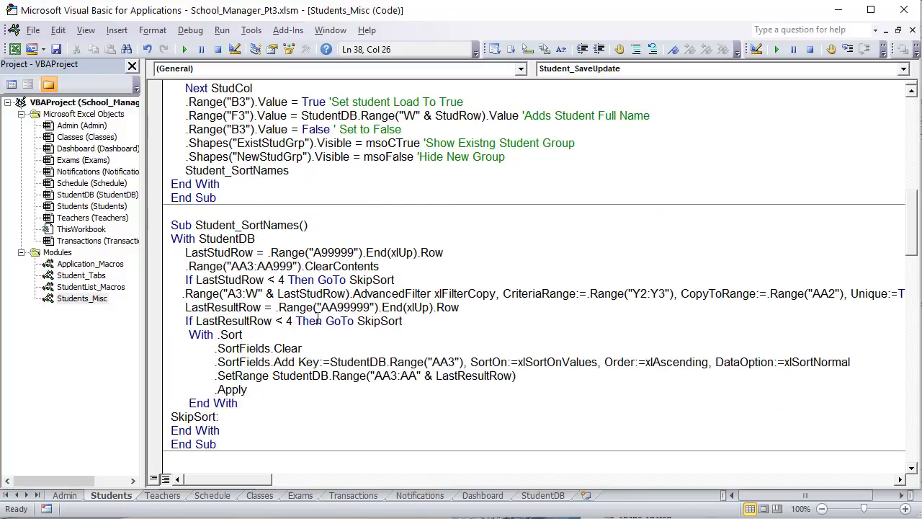
# Review Student_SortNames' Y2:Y3 criteria range and the W column in its filter range
pyautogui.moveTo(670, 274); pyautogui.dragTo(640, 294)
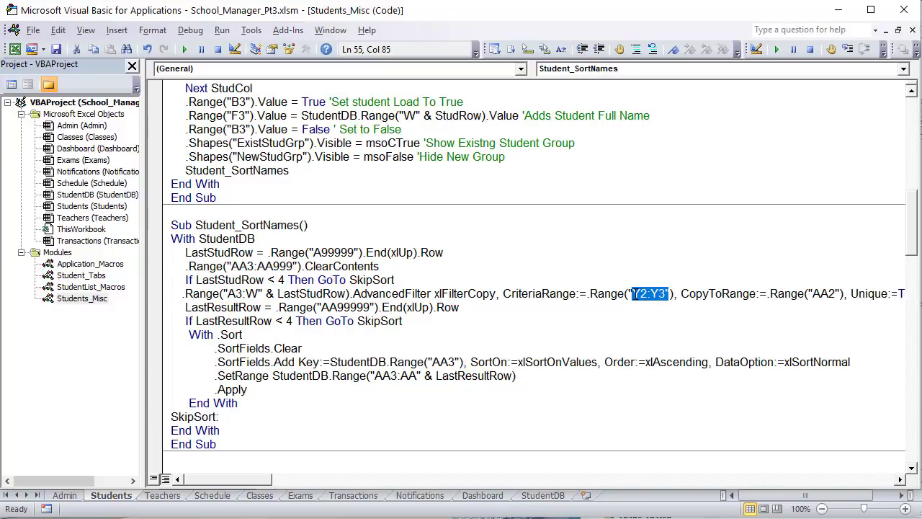
pyautogui.doubleClick(250, 294)
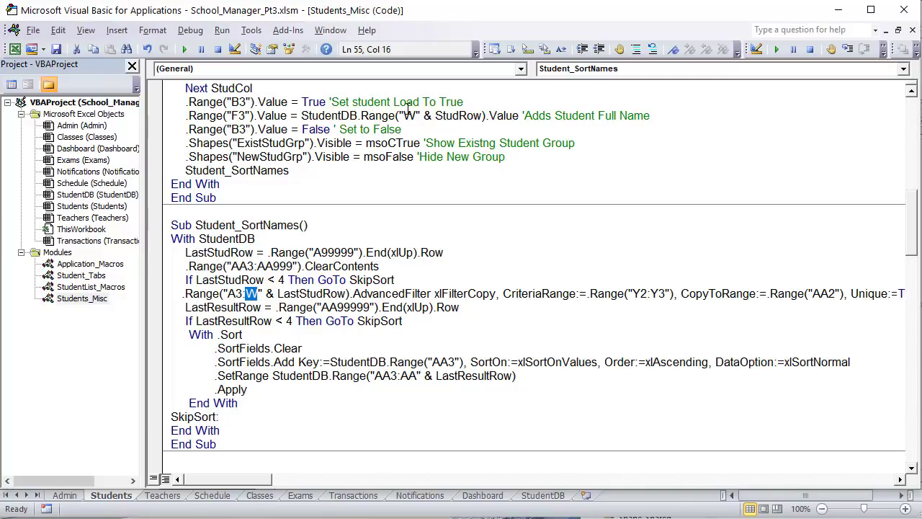
pyautogui.moveTo(411, 6); pyautogui.dragTo(410, 244)
pyautogui.hotkey('alt', 'F11')
# On StudentDB, inspect the Active column, the Full Name header in column X and the Sorted Names heading
pyautogui.click(560, 498)
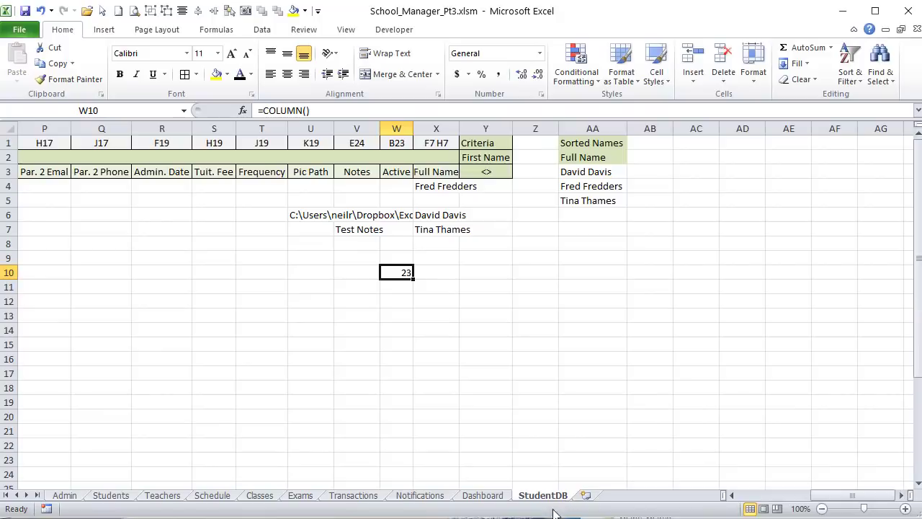
pyautogui.click(436, 142)
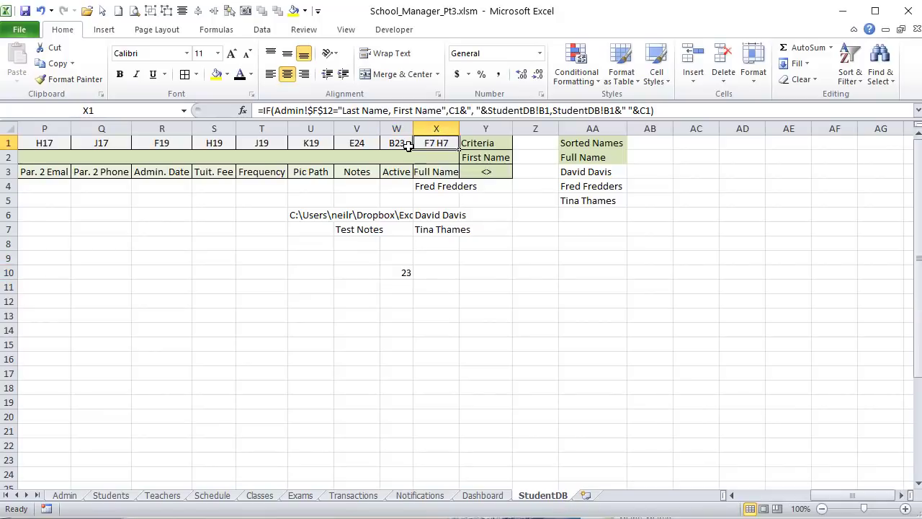
pyautogui.click(406, 145)
pyautogui.click(452, 144)
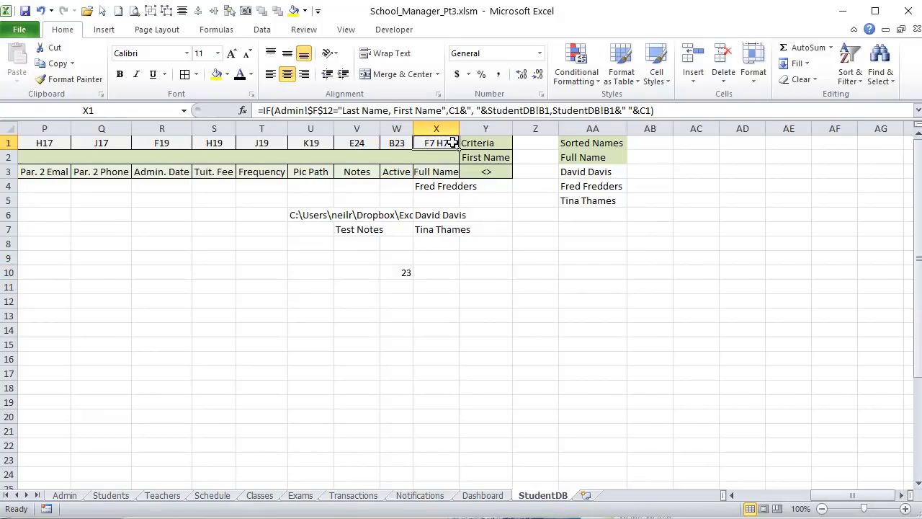
pyautogui.click(449, 170)
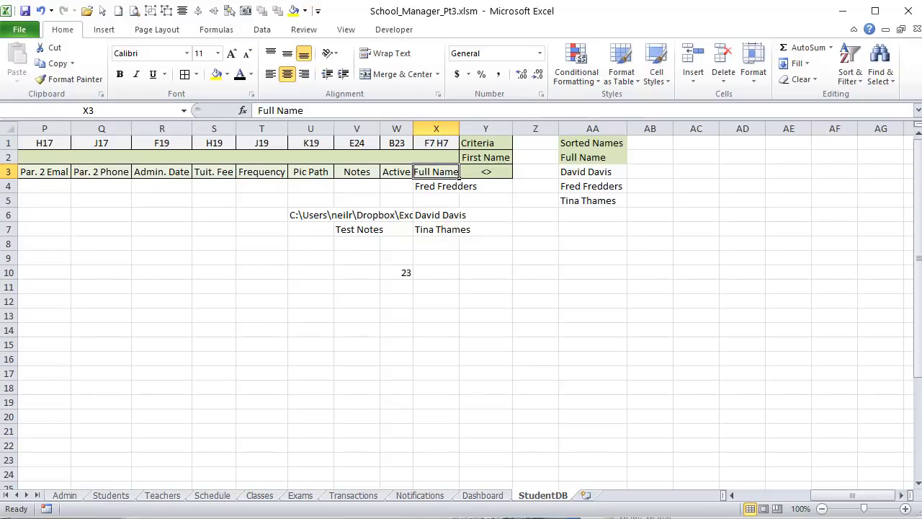
pyautogui.click(582, 158)
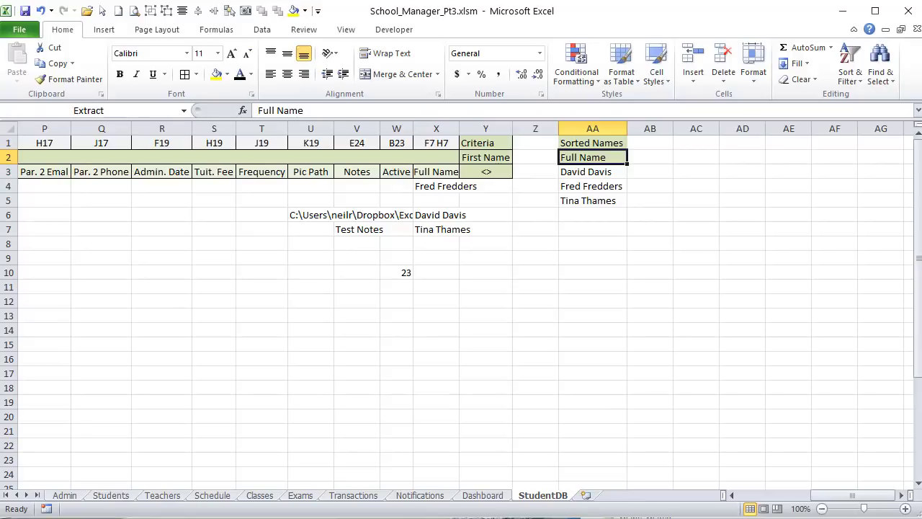
# Change the sort filter range from .Range("A3:W") to "A3:X" and review the criteria and output ranges
pyautogui.hotkey('alt', 'F11')
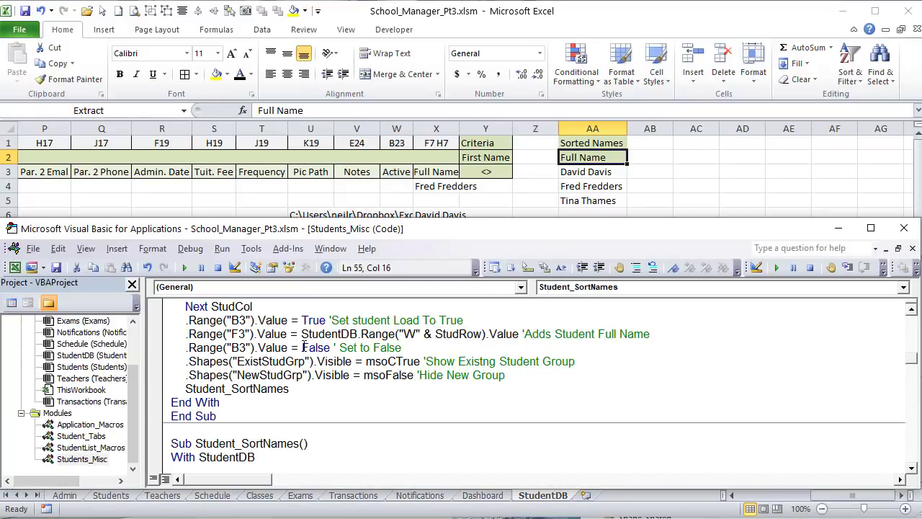
pyautogui.scroll(3, 376, 353)
pyautogui.scroll(-2, 372, 356)
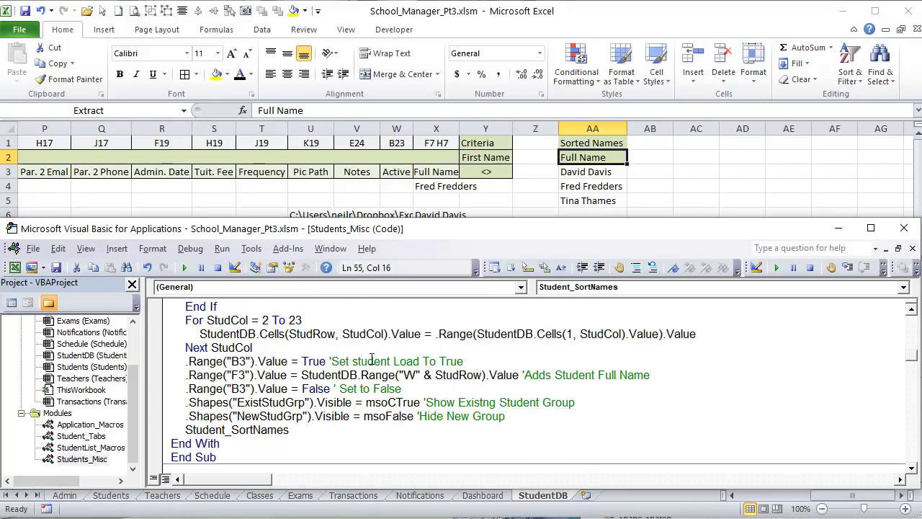
pyautogui.scroll(2, 370, 361)
pyautogui.scroll(1, 354, 369)
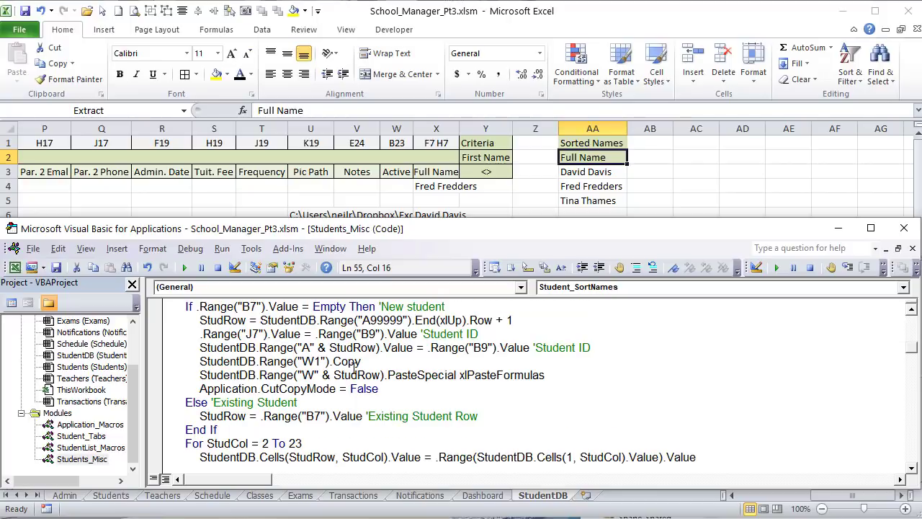
pyautogui.moveTo(411, 221); pyautogui.dragTo(410, 109)
pyautogui.scroll(3, 379, 319)
pyautogui.scroll(-7, 379, 318)
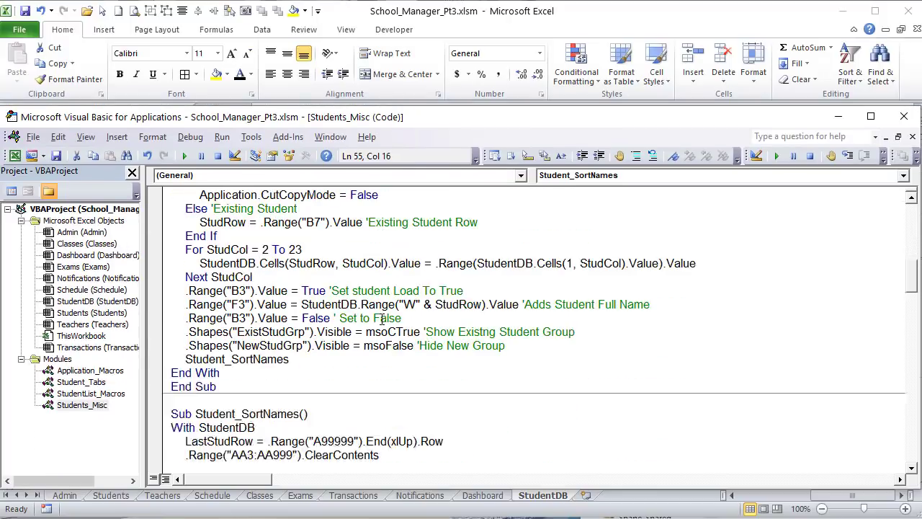
pyautogui.scroll(-2, 379, 319)
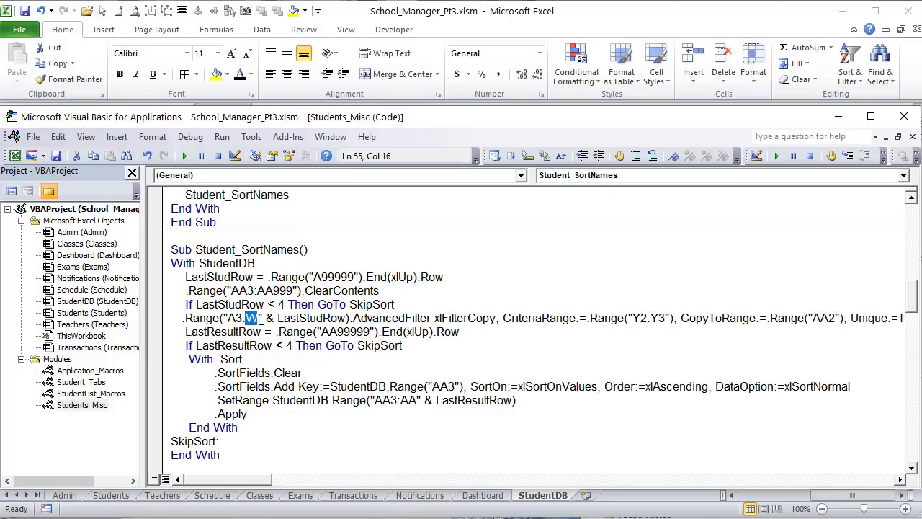
pyautogui.write('X')
pyautogui.moveTo(663, 318); pyautogui.dragTo(626, 319)
pyautogui.moveTo(808, 319); pyautogui.dragTo(815, 319)
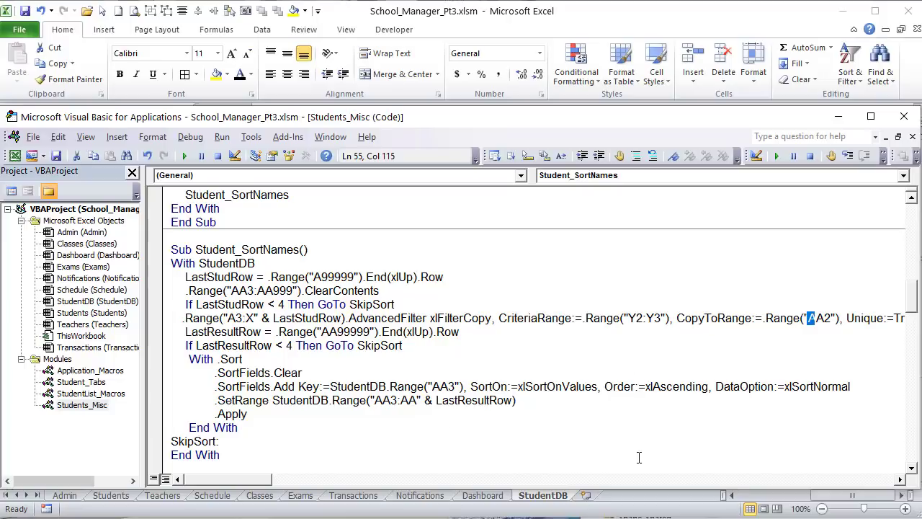
# Set Student_Load's loop to For StudCol = 2 To 23
pyautogui.moveTo(259, 480)
pyautogui.mouseDown()
pyautogui.moveTo(268, 480)
pyautogui.moveTo(251, 488)
pyautogui.mouseUp()
pyautogui.scroll(-2, 248, 438)
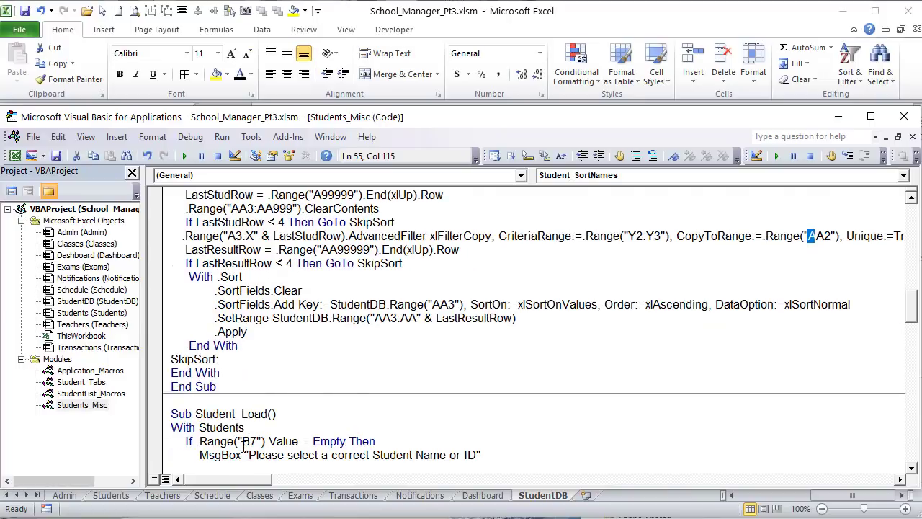
pyautogui.scroll(-6, 245, 443)
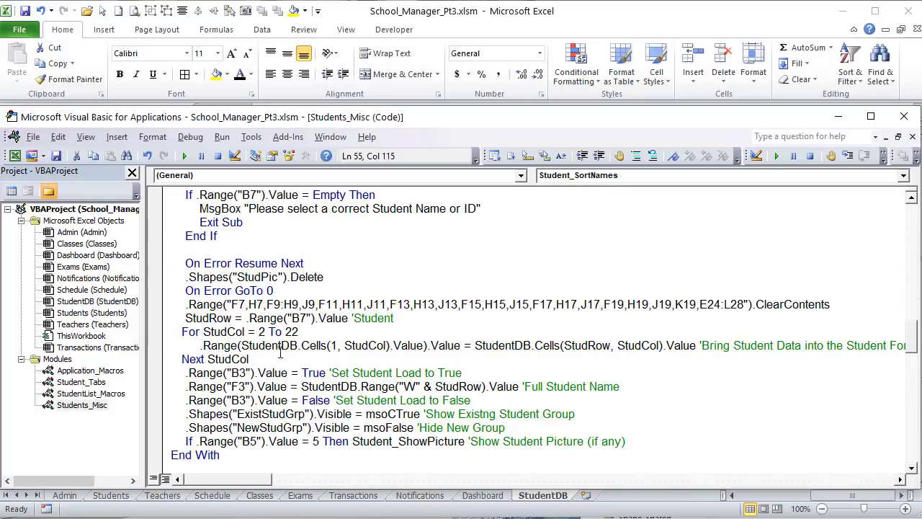
pyautogui.moveTo(291, 332); pyautogui.dragTo(297, 332)
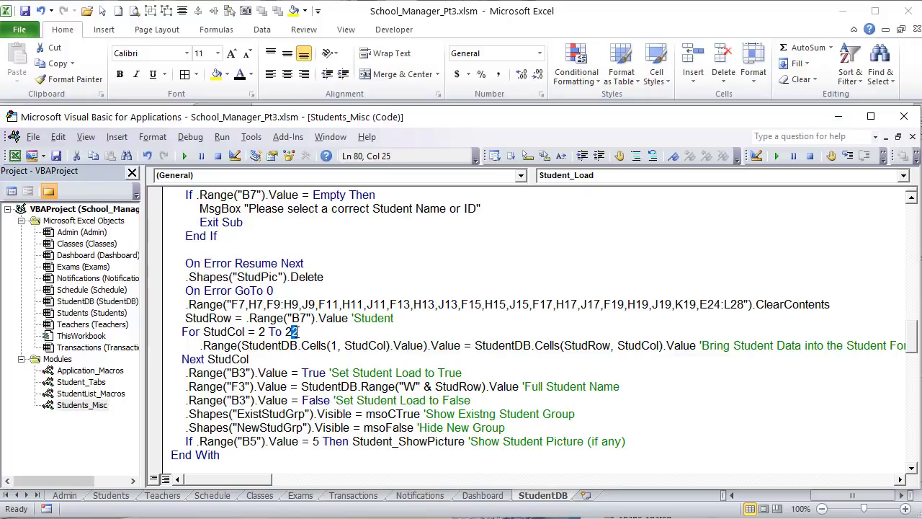
pyautogui.write('3')
# Set Student_Delete's loop to For StudCol = 2 To 24
pyautogui.scroll(-3, 293, 377)
pyautogui.scroll(-6, 282, 390)
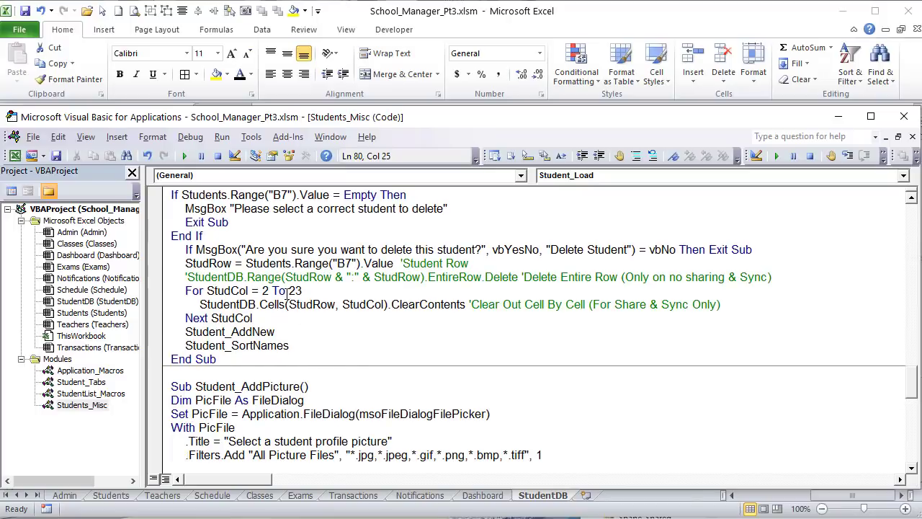
pyautogui.moveTo(295, 291); pyautogui.dragTo(303, 290)
pyautogui.write('4')
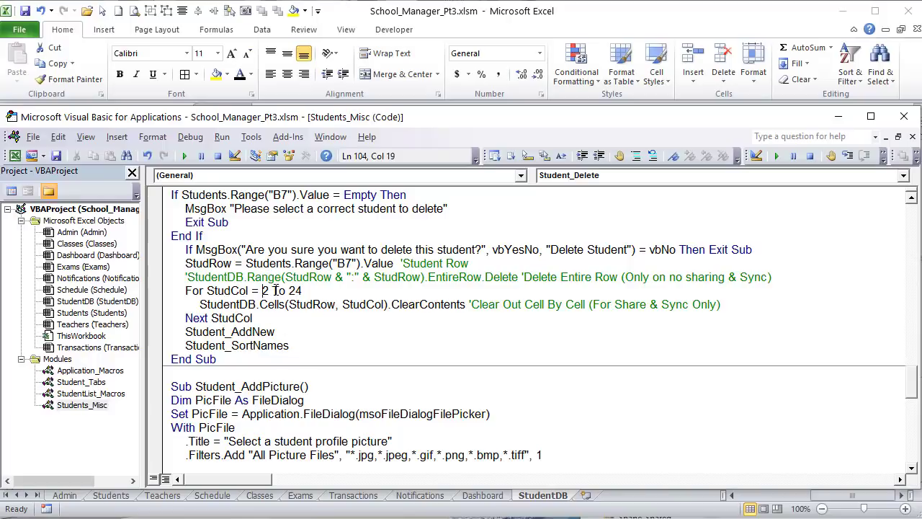
pyautogui.scroll(-2, 278, 311)
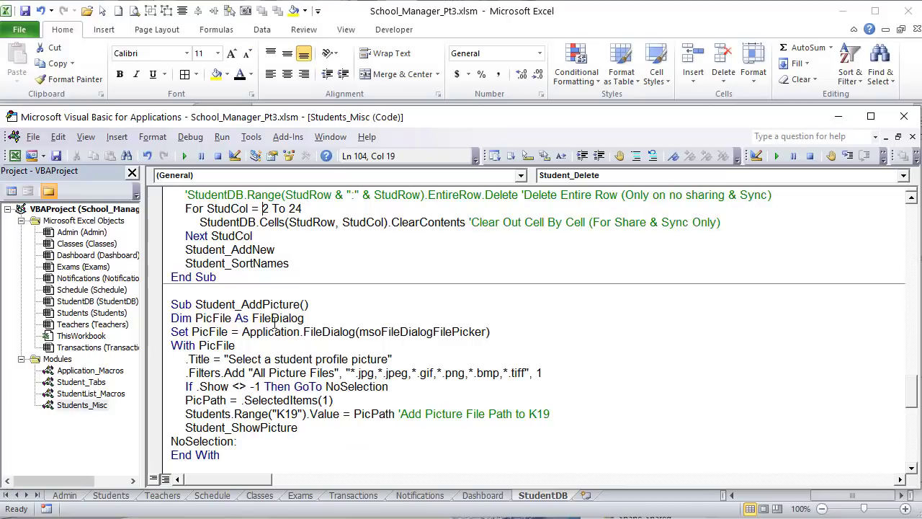
pyautogui.scroll(-6, 274, 322)
pyautogui.scroll(-5, 274, 329)
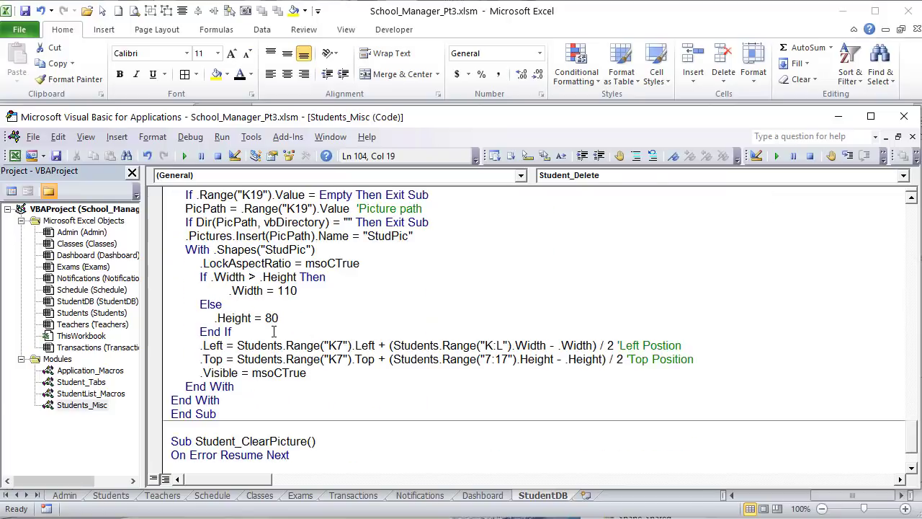
pyautogui.scroll(10, 328, 420)
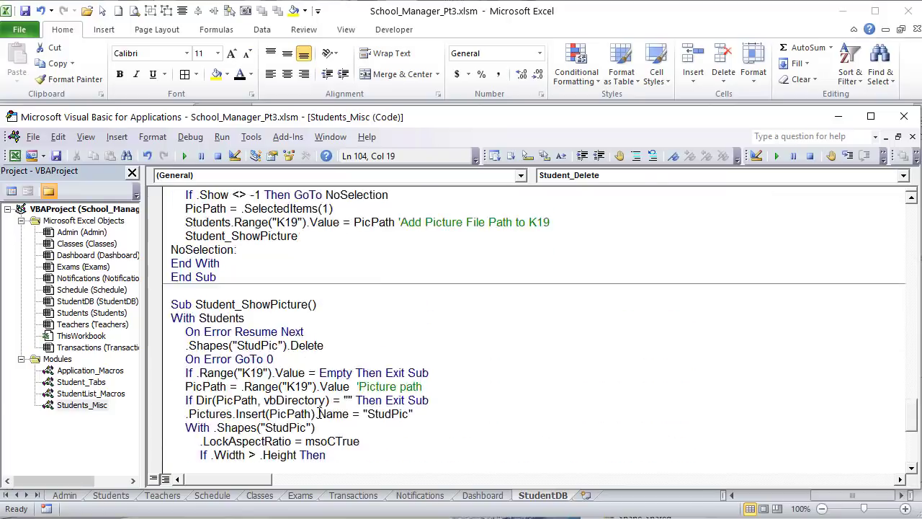
# Save the workbook and update the current student's record from the Students form
pyautogui.click(396, 85)
pyautogui.moveTo(852, 495); pyautogui.dragTo(787, 495)
pyautogui.click(25, 10)
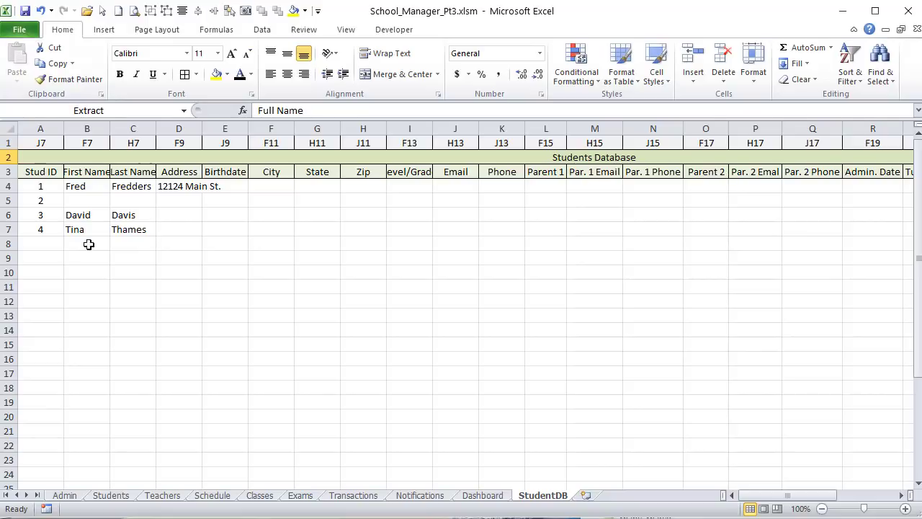
pyautogui.click(111, 495)
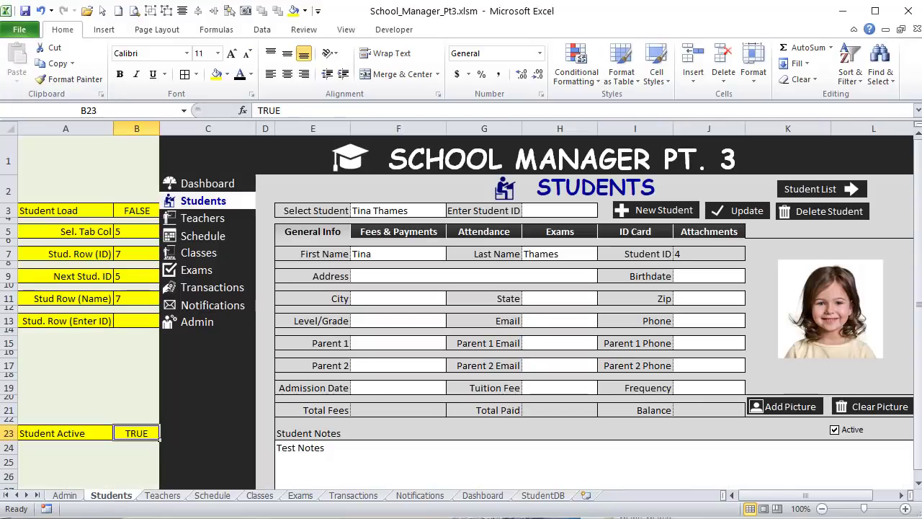
pyautogui.moveTo(782, 495); pyautogui.dragTo(790, 495)
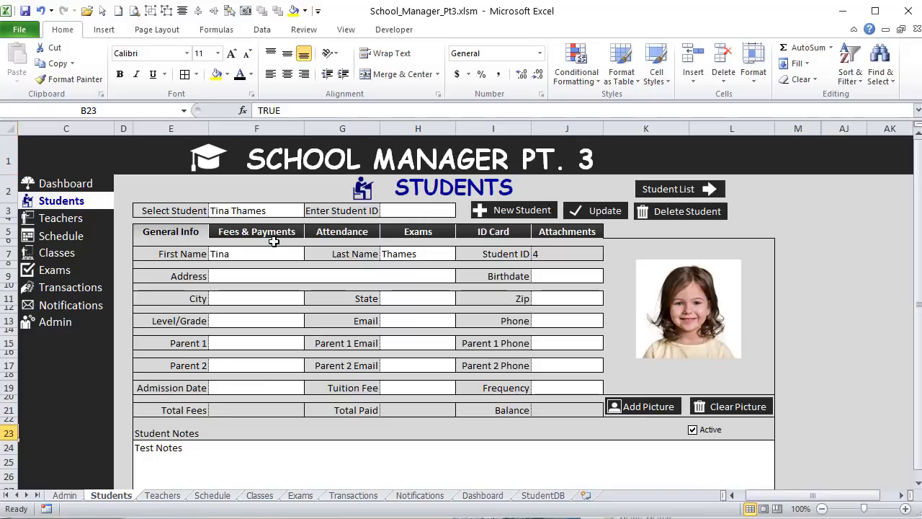
pyautogui.click(589, 214)
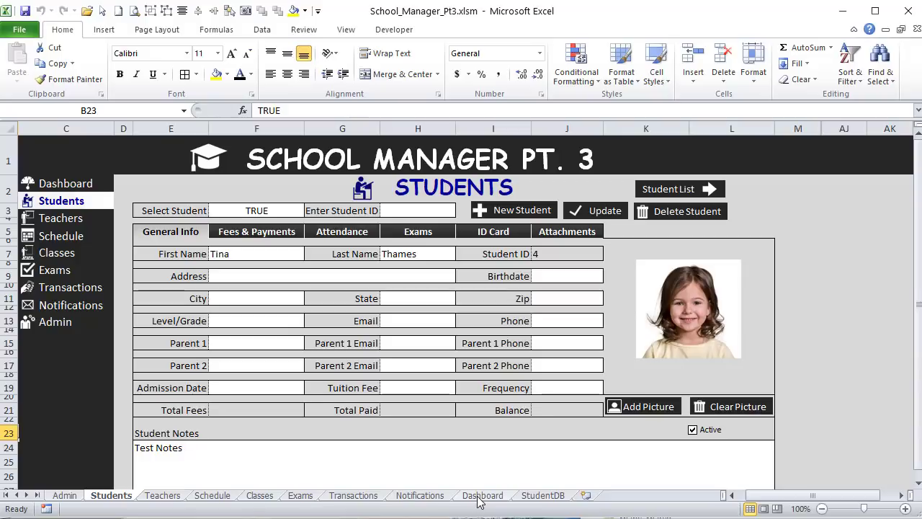
# Confirm TRUE was saved in W7 on StudentDB and clear the =COLUMN() helper formula in W10
pyautogui.click(543, 497)
pyautogui.moveTo(777, 496); pyautogui.dragTo(788, 496)
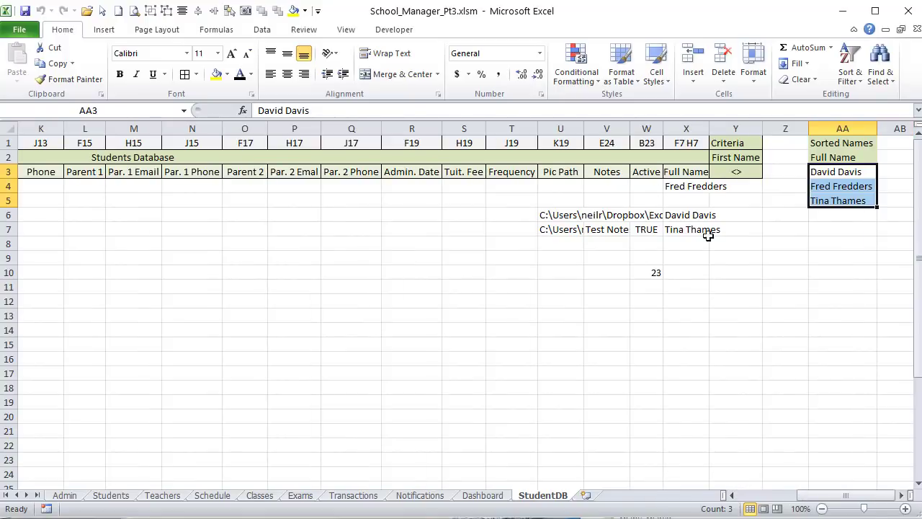
pyautogui.click(641, 232)
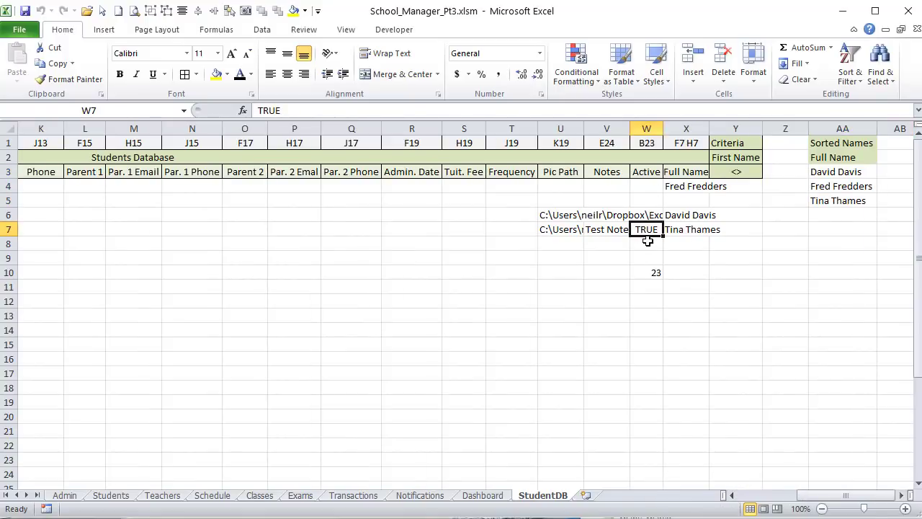
pyautogui.moveTo(818, 497)
pyautogui.mouseDown()
pyautogui.moveTo(732, 488)
pyautogui.moveTo(811, 492)
pyautogui.mouseUp()
pyautogui.click(737, 259)
pyautogui.click(740, 271)
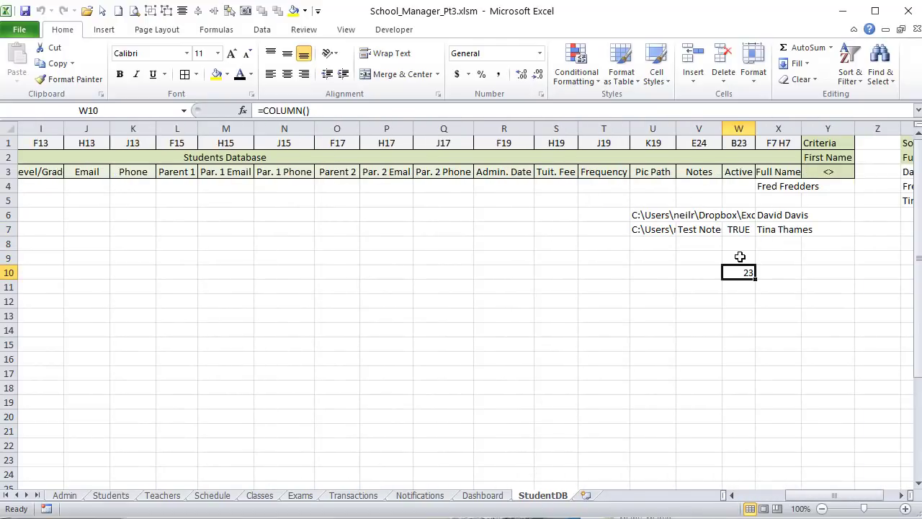
pyautogui.press('Delete')
# Return to the Students form and select the Select Student field, which reads TRUE
pyautogui.moveTo(532, 473); pyautogui.dragTo(480, 500)
pyautogui.click(481, 495)
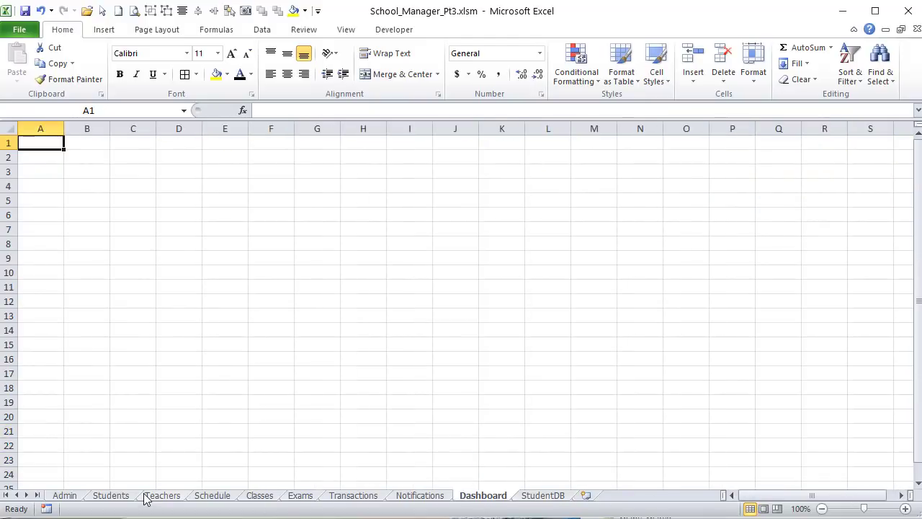
pyautogui.click(112, 495)
pyautogui.click(241, 210)
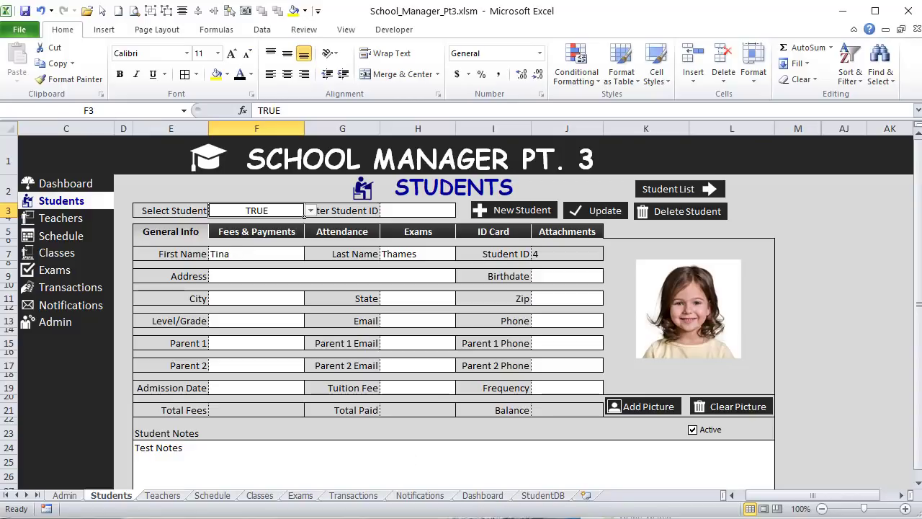
pyautogui.hotkey('alt', 'F11')
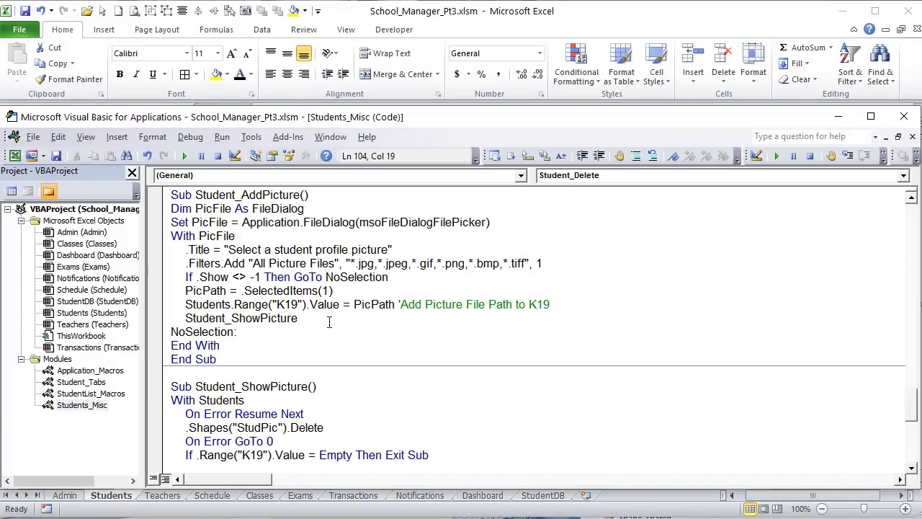
# In the Students_Misc module, change Student_SaveUpdate's copy reference Range("W1") to X1
pyautogui.scroll(7, 329, 321)
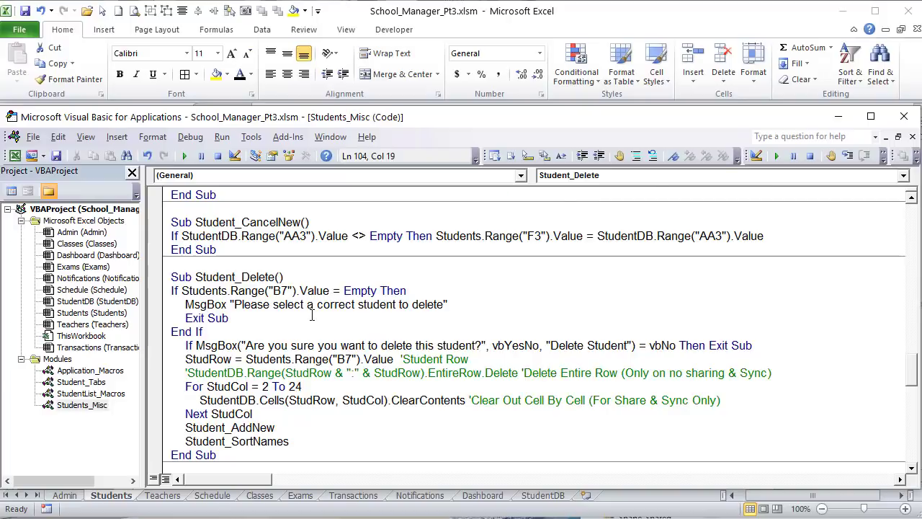
pyautogui.scroll(-15, 312, 315)
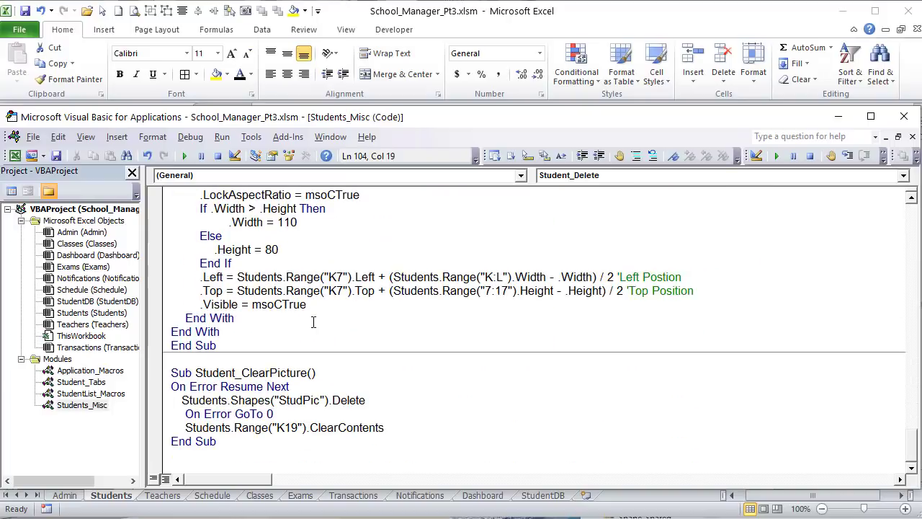
pyautogui.doubleClick(101, 405)
pyautogui.scroll(2, 341, 375)
pyautogui.scroll(18, 341, 375)
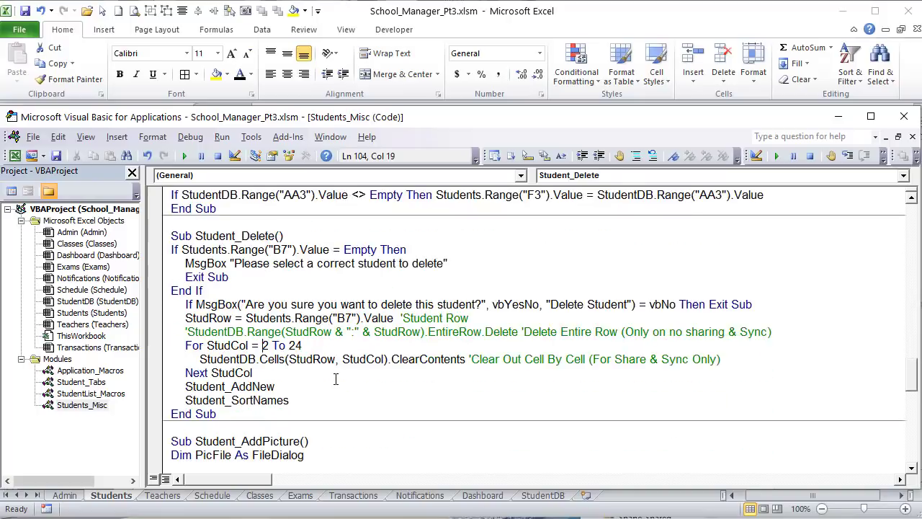
pyautogui.scroll(5, 335, 379)
pyautogui.scroll(8, 334, 382)
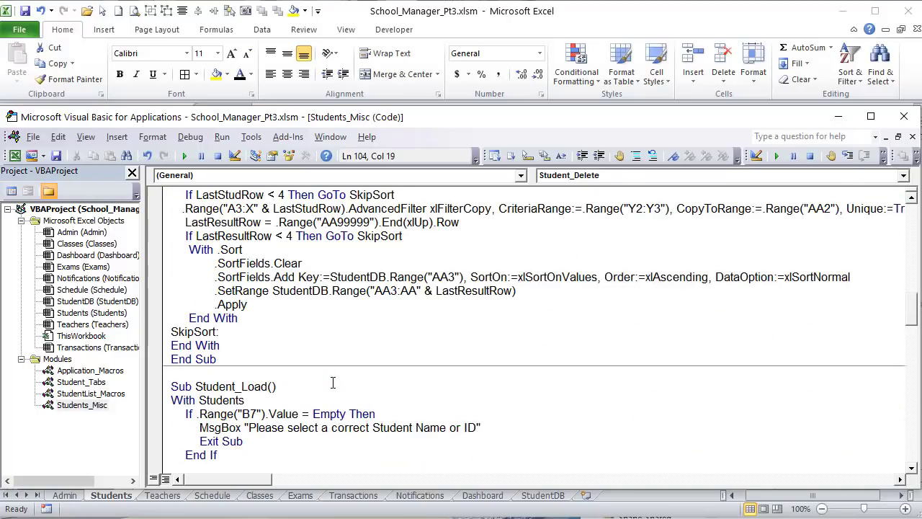
pyautogui.scroll(10, 306, 287)
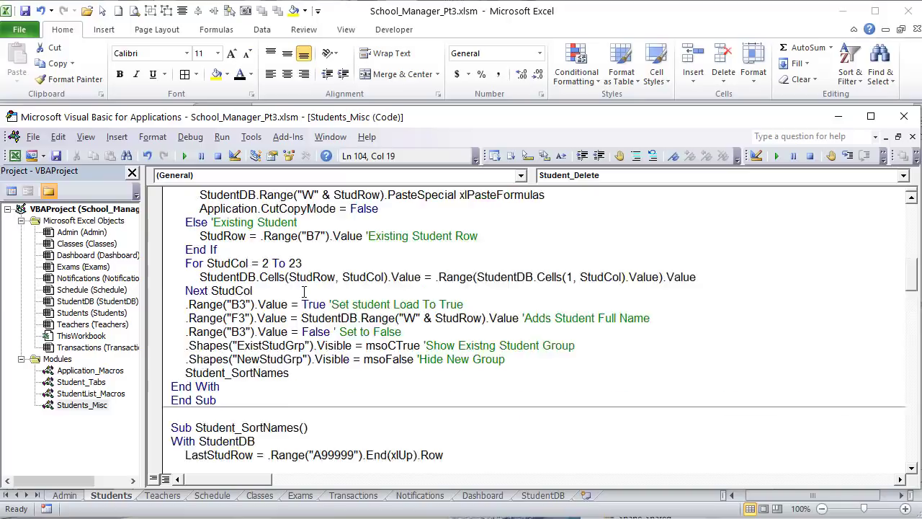
pyautogui.scroll(-3, 289, 244)
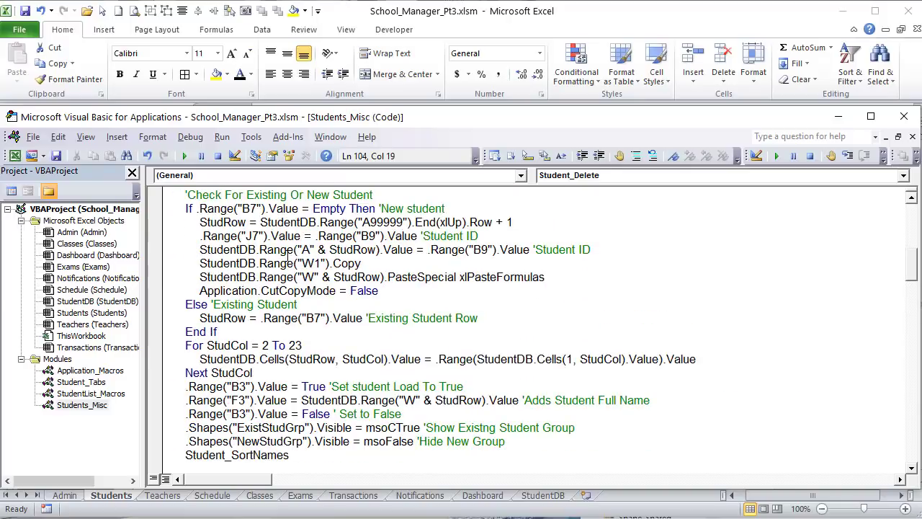
pyautogui.click(311, 263)
pyautogui.moveTo(311, 263); pyautogui.dragTo(301, 264)
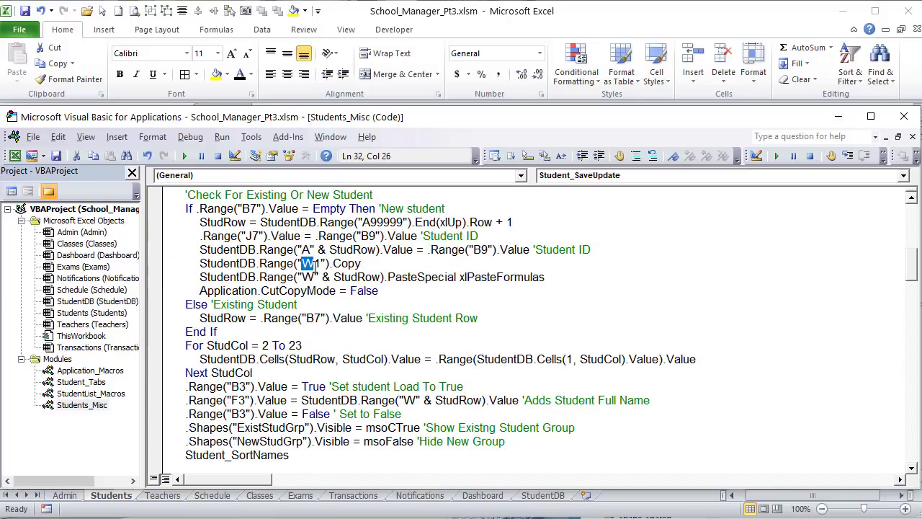
pyautogui.write('X')
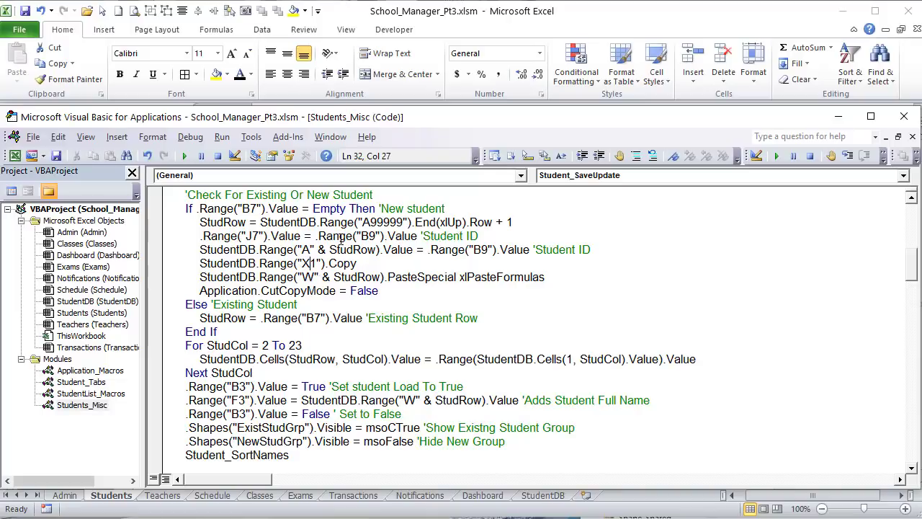
# Switch the paste-formulas range and the full-name lookup from column W to column X
pyautogui.moveTo(311, 277); pyautogui.dragTo(301, 276)
pyautogui.write('X')
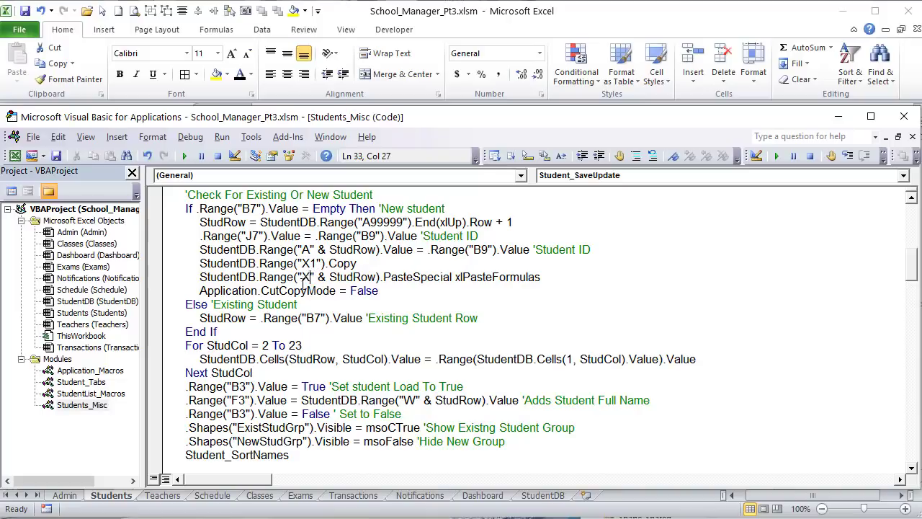
pyautogui.moveTo(415, 400); pyautogui.dragTo(405, 400)
pyautogui.write('X')
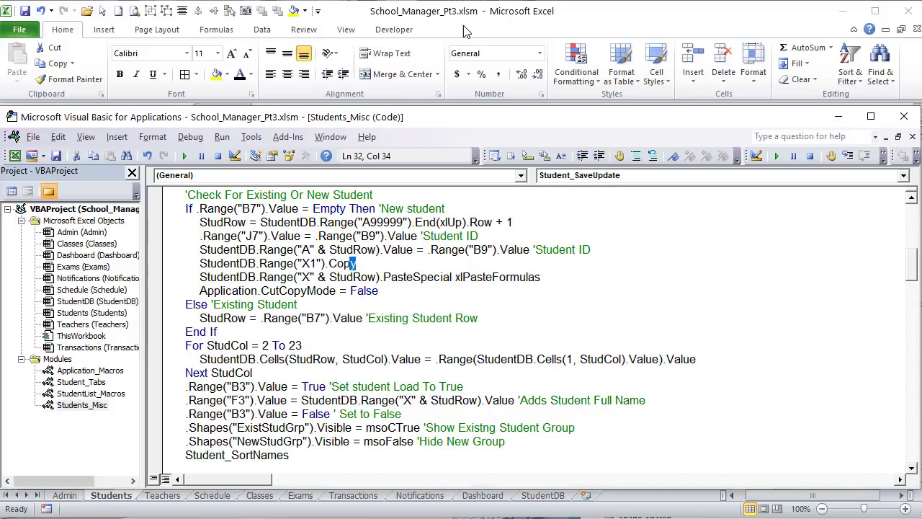
pyautogui.hotkey('alt', 'F11')
# On StudentDB, inspect the Full Name formulas in X1, X4, X7, the empty X5 and the TRUE in W7
pyautogui.click(533, 496)
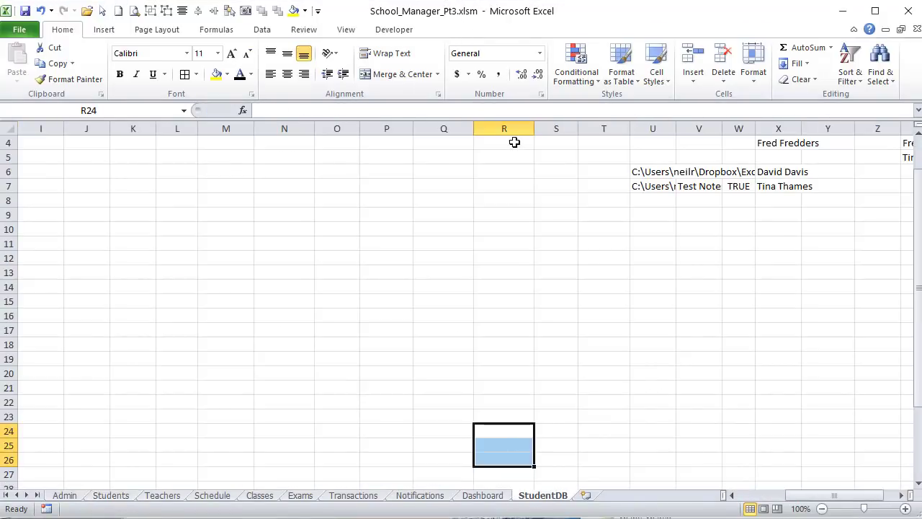
pyautogui.scroll(1, 919, 363)
pyautogui.hscroll(1, 919, 363)
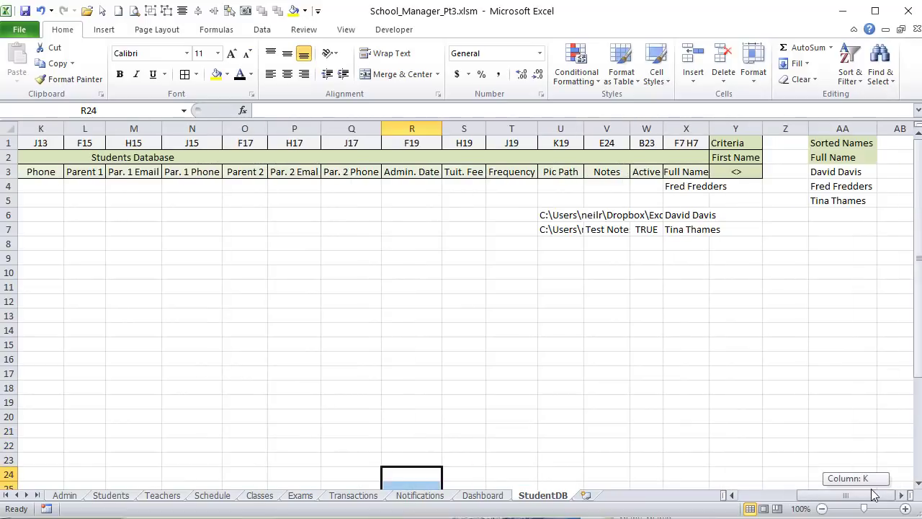
pyautogui.click(693, 142)
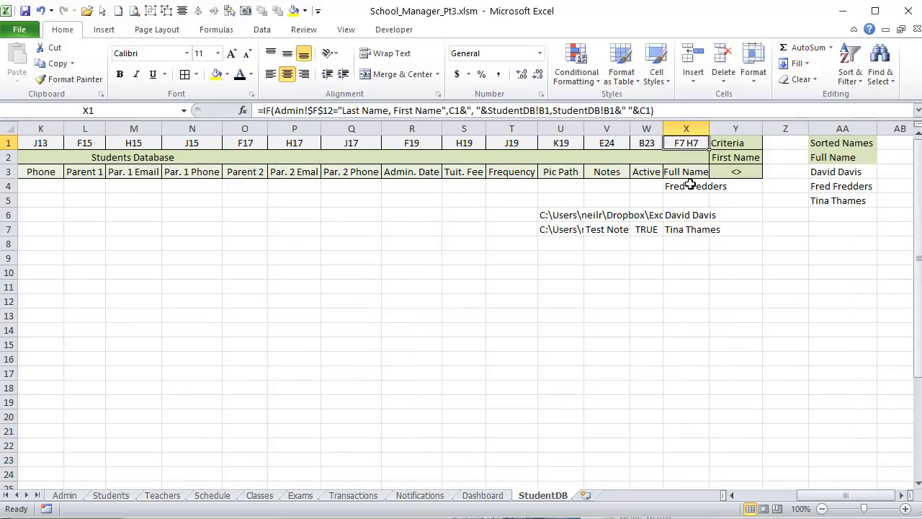
pyautogui.click(690, 185)
pyautogui.click(696, 200)
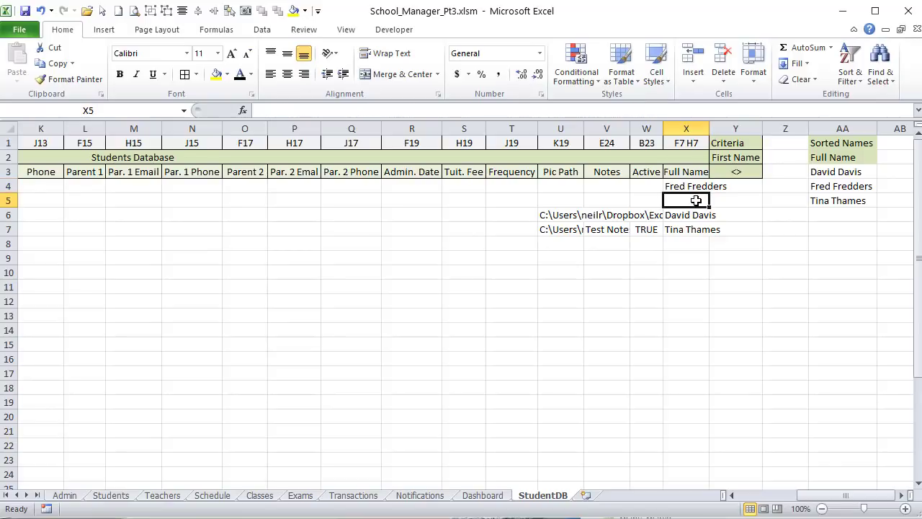
pyautogui.click(687, 229)
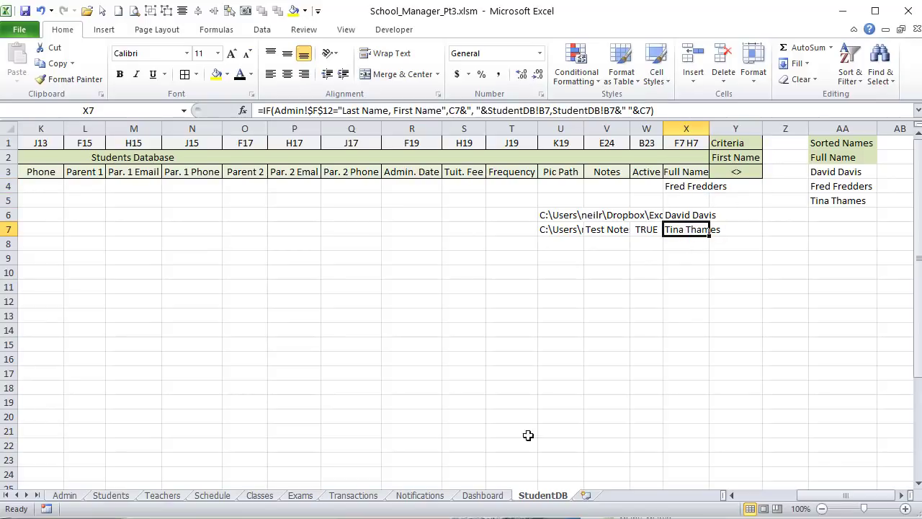
pyautogui.click(646, 228)
pyautogui.click(679, 229)
pyautogui.click(93, 498)
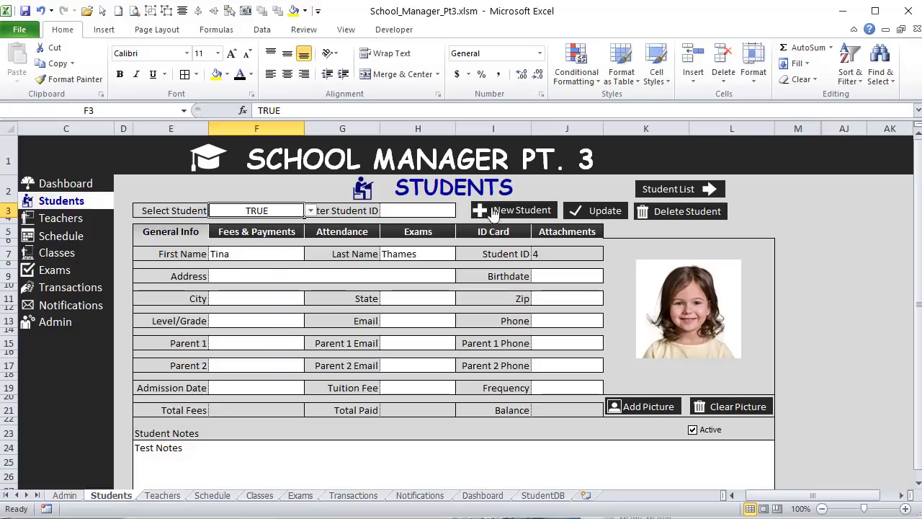
# Update the loaded record, then load another student from Select Student and update theirs
pyautogui.click(604, 212)
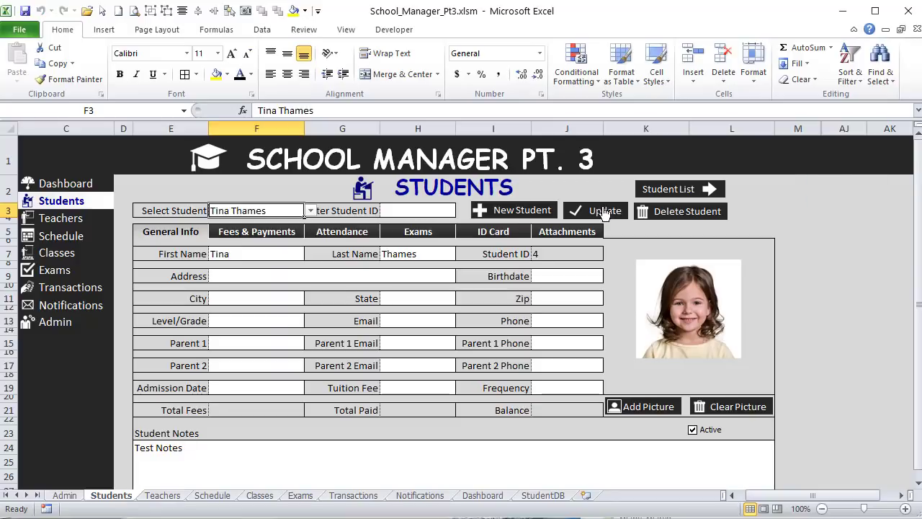
pyautogui.click(311, 211)
pyautogui.click(293, 232)
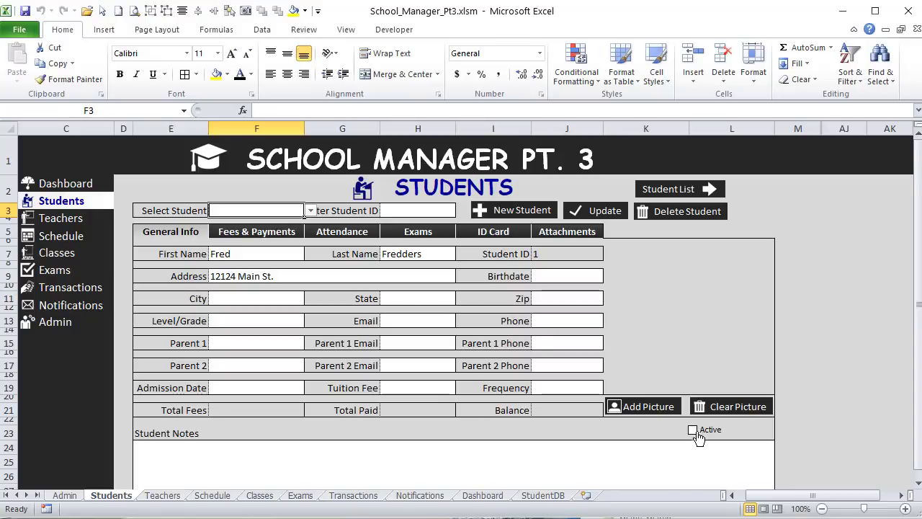
pyautogui.click(598, 212)
# Load a different student, clear their Active checkbox and save the update
pyautogui.click(311, 211)
pyautogui.click(288, 245)
pyautogui.click(701, 430)
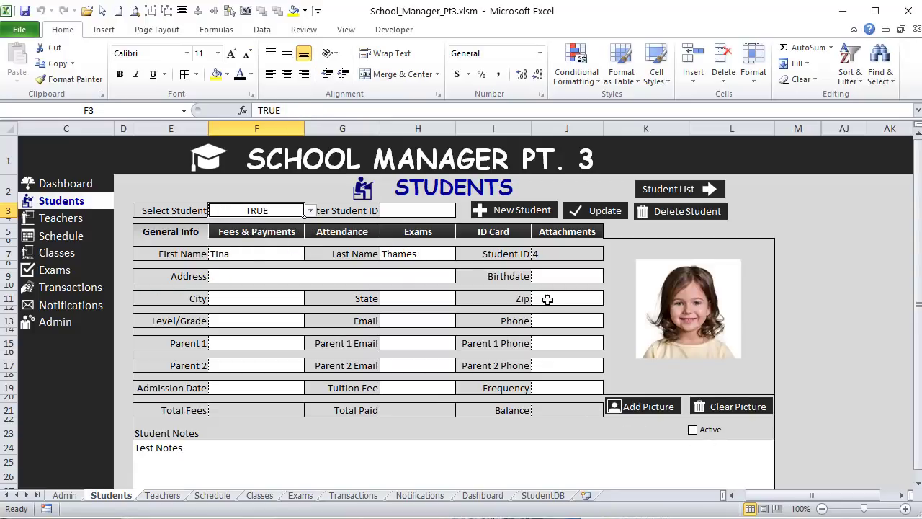
pyautogui.click(580, 211)
# Reload the previous student from the Select Student list twice to check the form
pyautogui.click(311, 211)
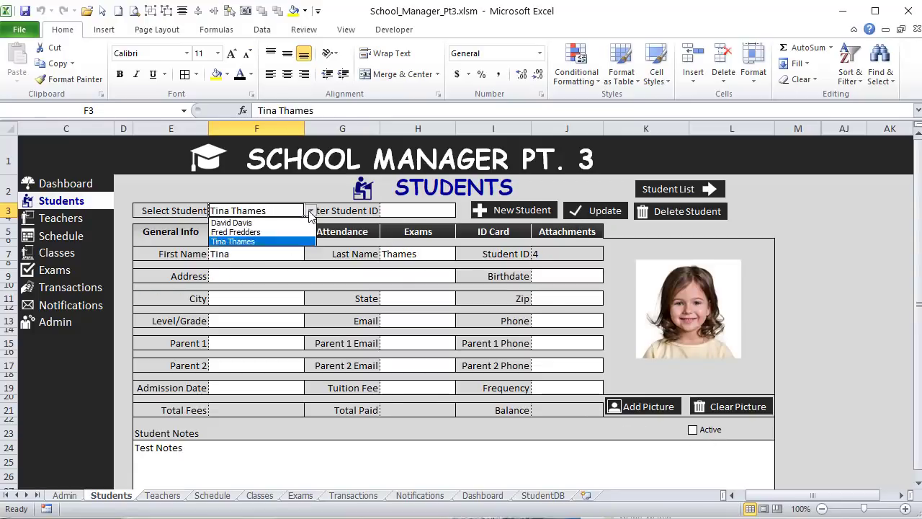
pyautogui.click(286, 233)
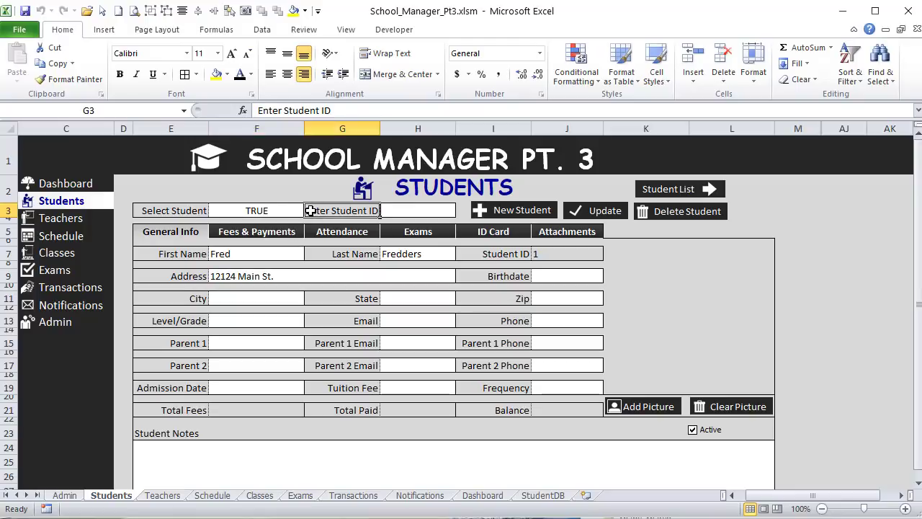
pyautogui.click(311, 211)
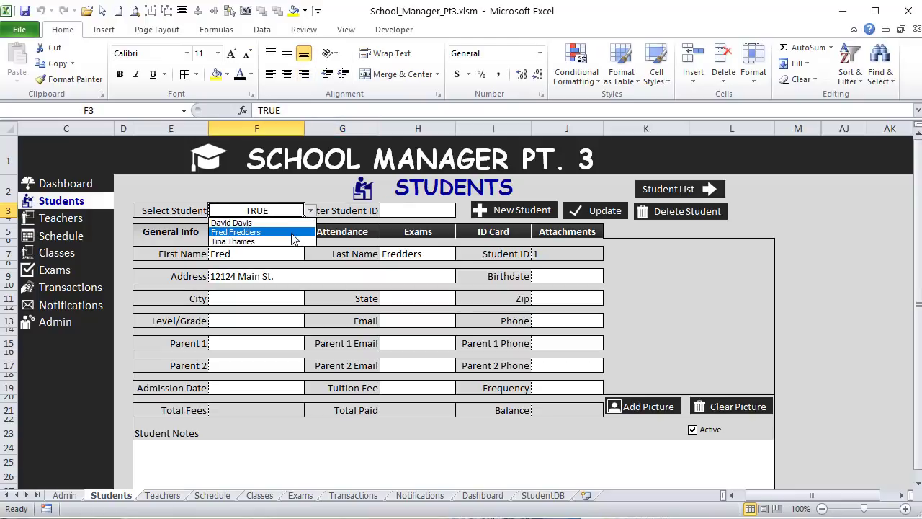
pyautogui.click(295, 232)
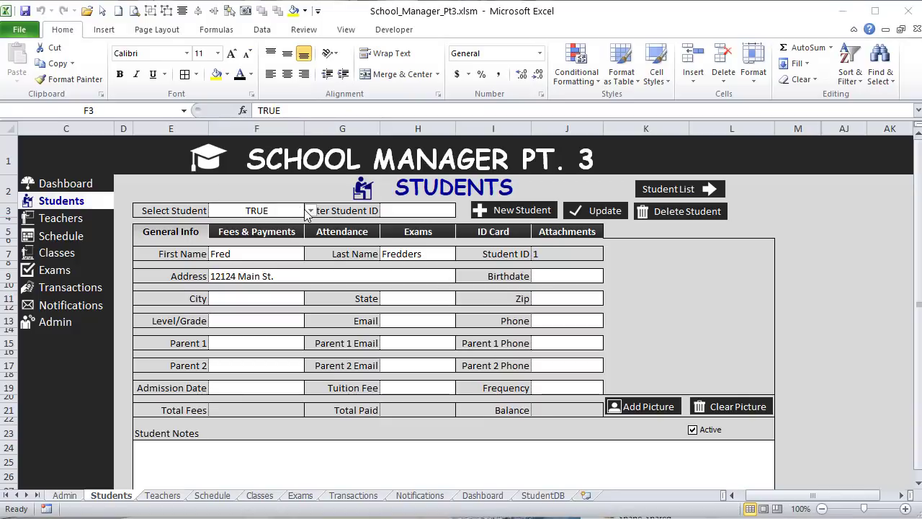
pyautogui.hotkey('alt', 'F11')
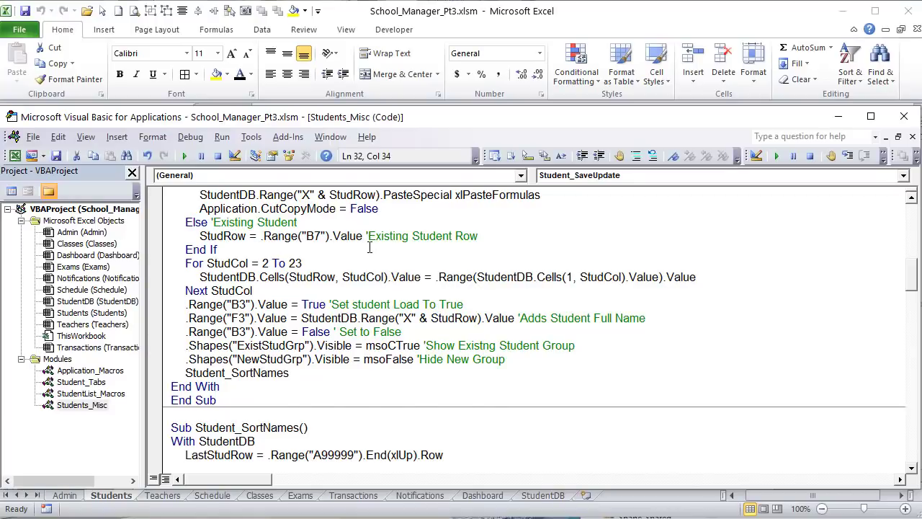
# In Student_Load, change the F3 full-name reference Range("W" & StudRow) to Range("X" & StudRow)
pyautogui.scroll(6, 370, 247)
pyautogui.scroll(-12, 372, 260)
pyautogui.scroll(-8, 389, 310)
pyautogui.click(419, 314)
pyautogui.doubleClick(410, 318)
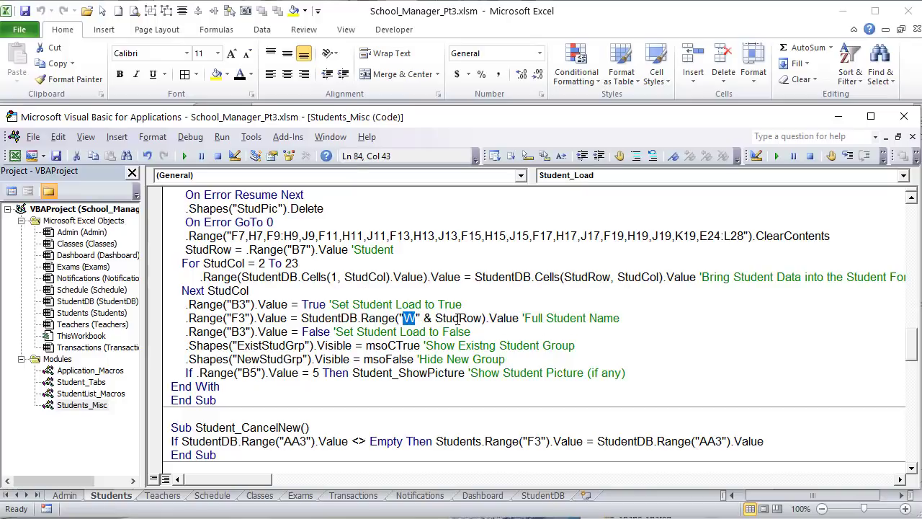
pyautogui.write('X')
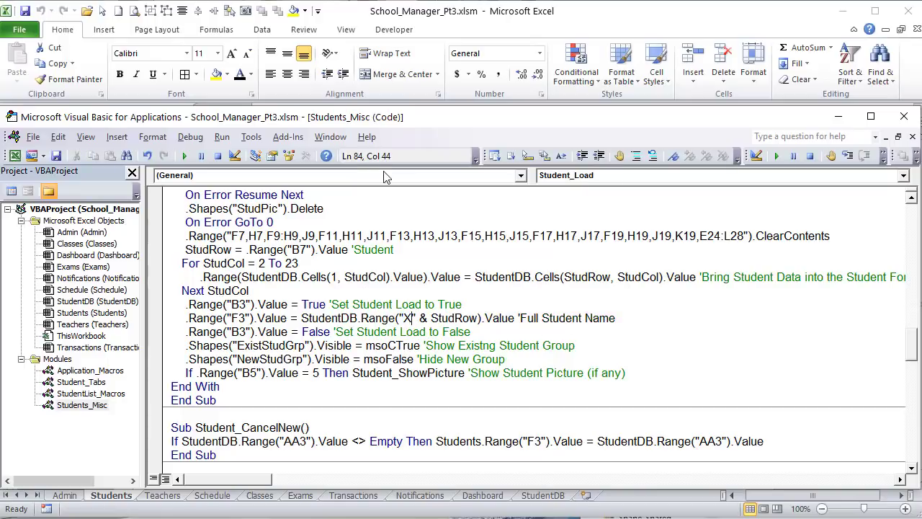
pyautogui.click(481, 14)
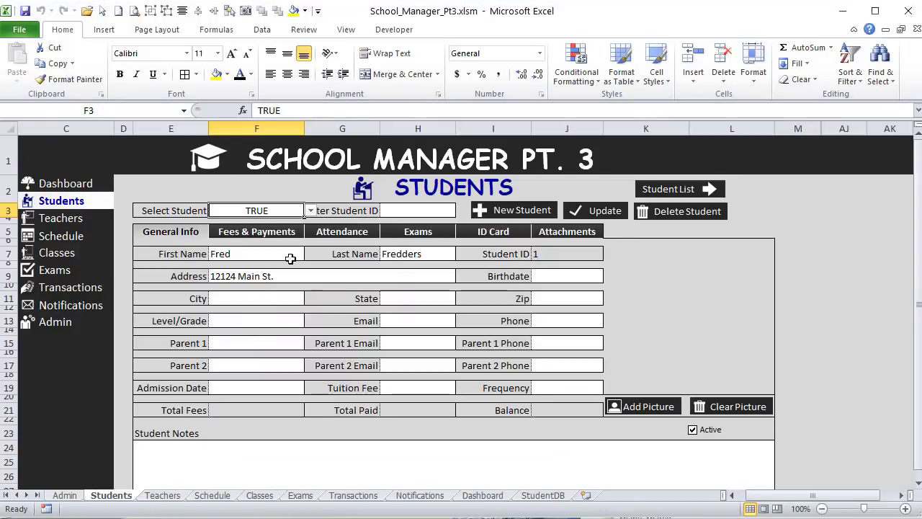
# Load two students in turn from Select Student, then view the second's Attachments and General Info tabs
pyautogui.click(310, 211)
pyautogui.click(273, 222)
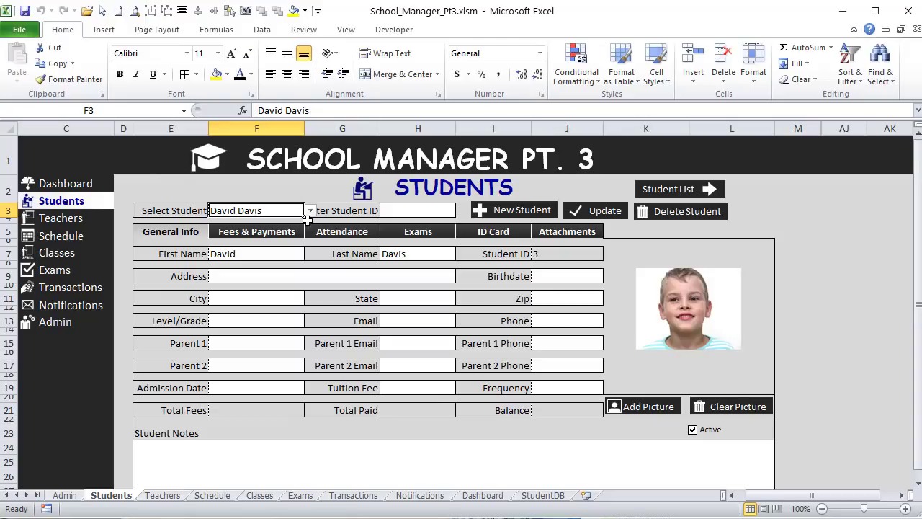
pyautogui.click(310, 210)
pyautogui.click(285, 230)
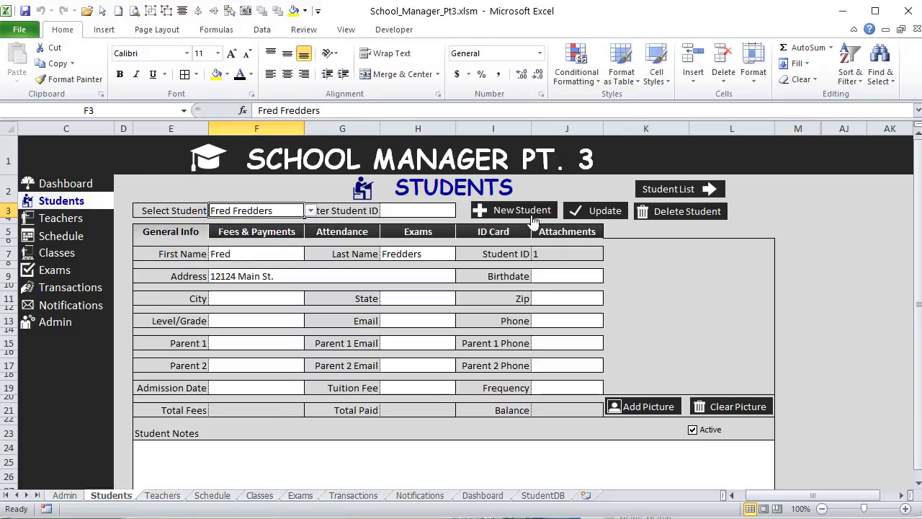
pyautogui.click(561, 232)
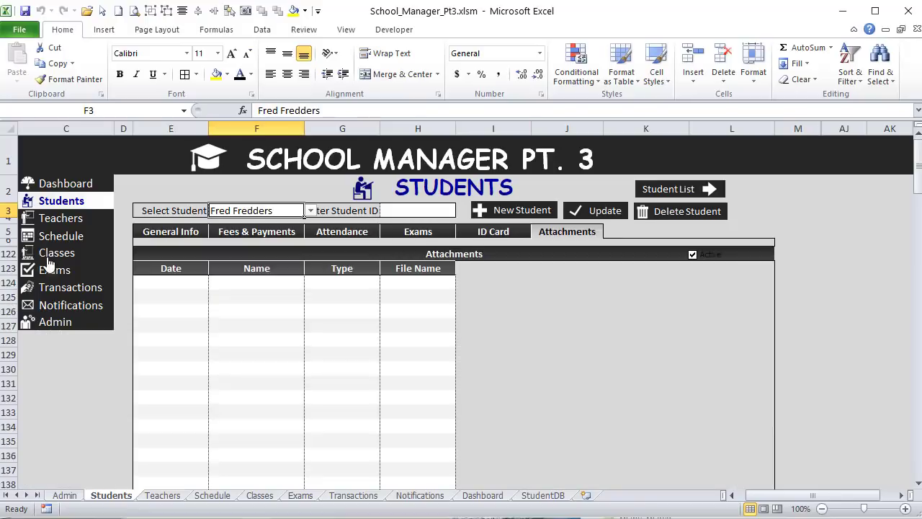
pyautogui.click(150, 231)
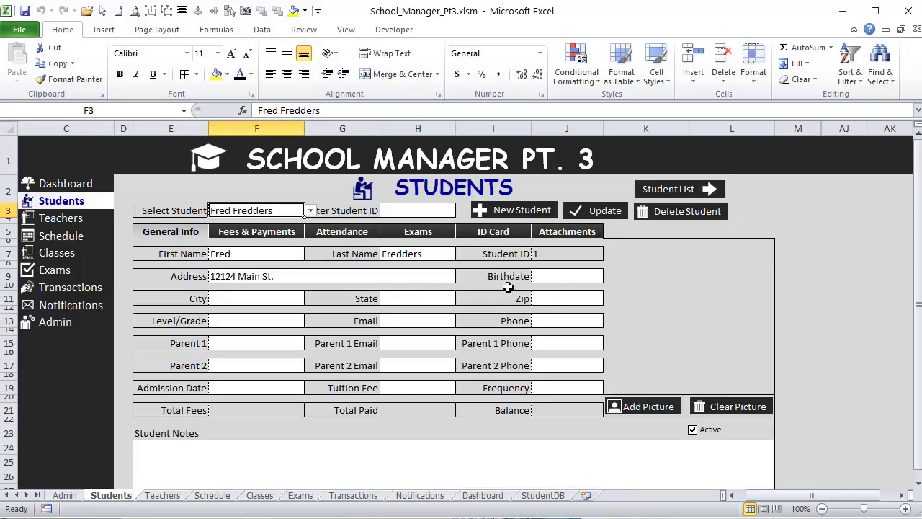
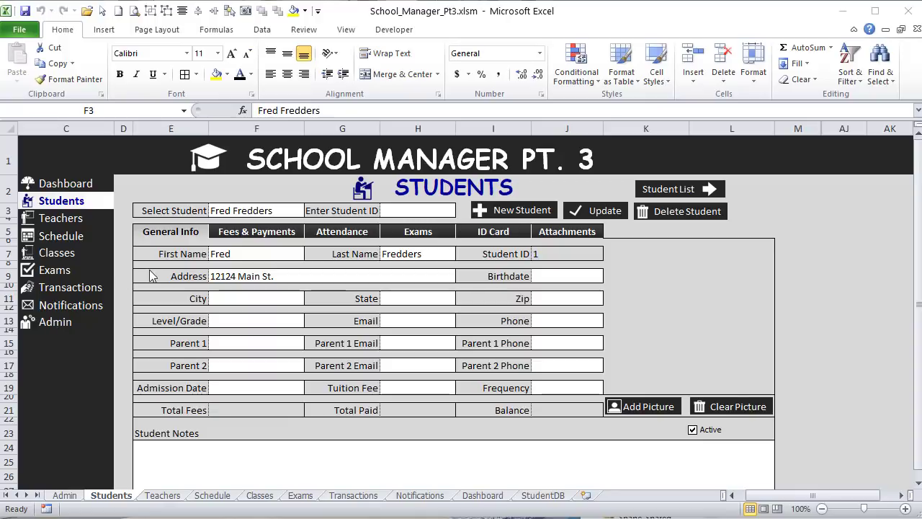
# Switch to the Admin sheet and scroll through its lists
pyautogui.click(58, 322)
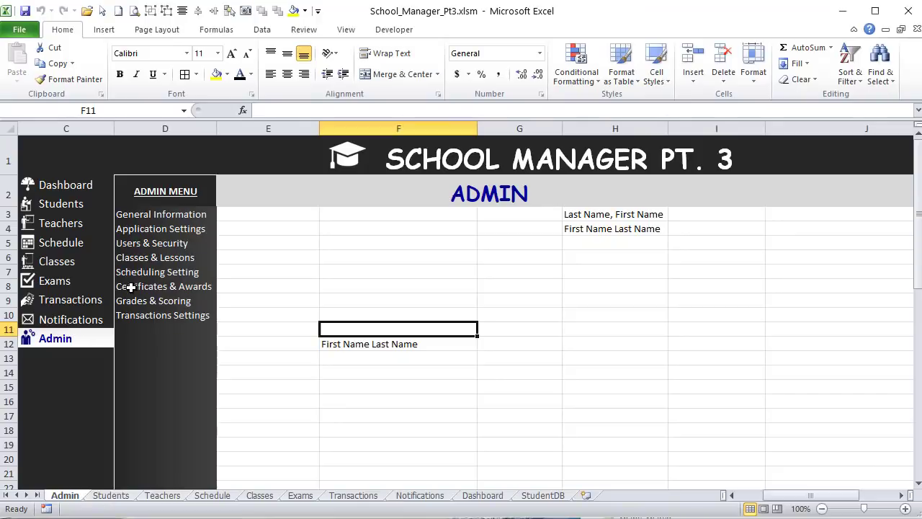
pyautogui.scroll(-9, 346, 339)
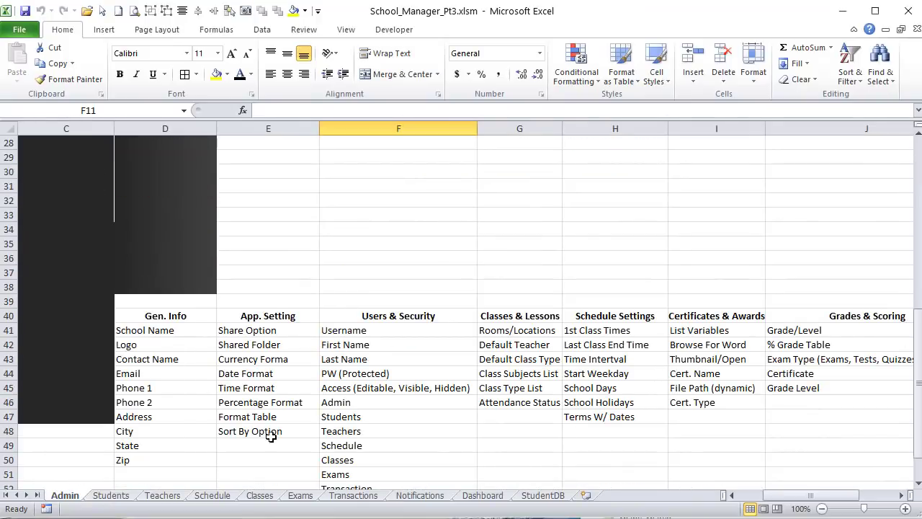
pyautogui.scroll(9, 181, 382)
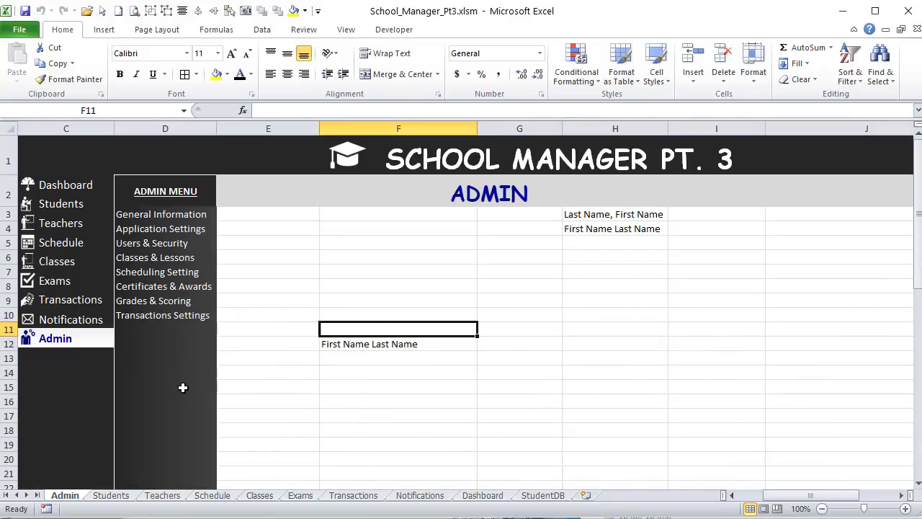
# Inspect the header by selecting the ADMIN and title text boxes, columns E:I and merged cell D1
pyautogui.click(519, 180)
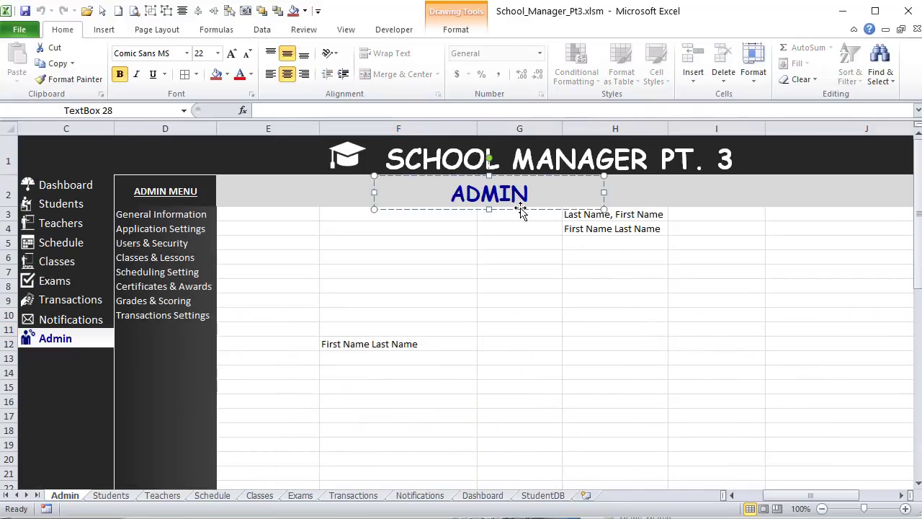
pyautogui.click(319, 181)
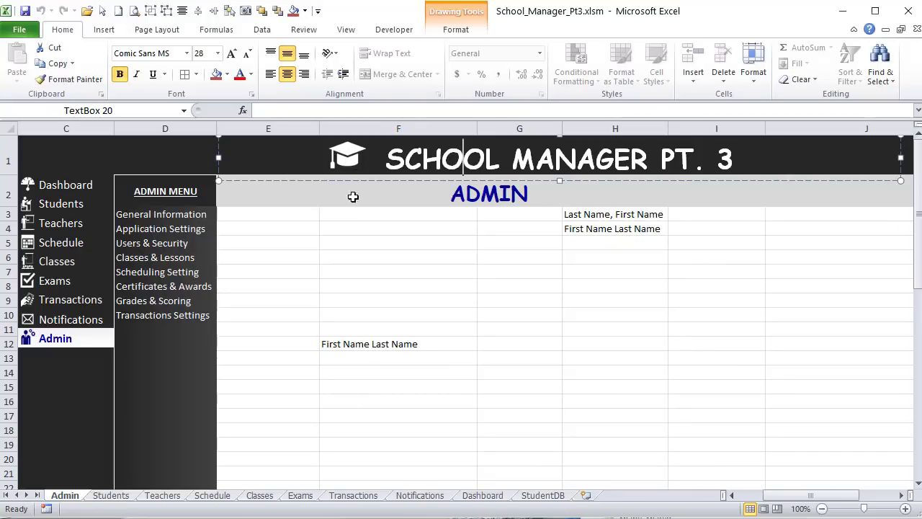
pyautogui.moveTo(253, 129)
pyautogui.mouseDown()
pyautogui.moveTo(242, 128)
pyautogui.moveTo(825, 116)
pyautogui.mouseUp()
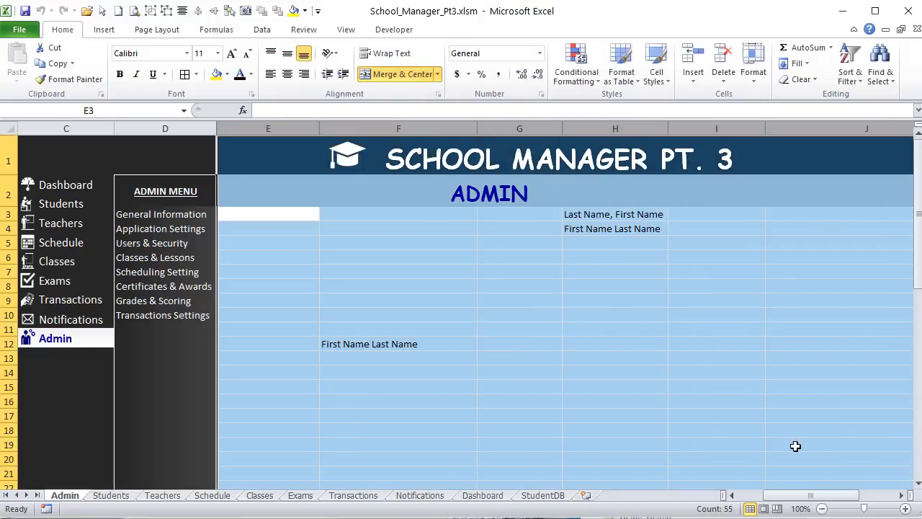
pyautogui.moveTo(809, 504); pyautogui.dragTo(863, 504)
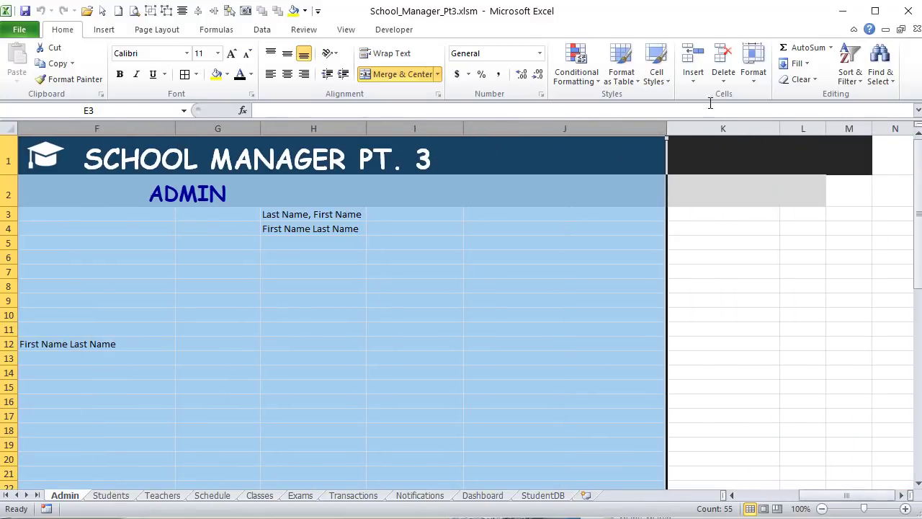
pyautogui.click(753, 170)
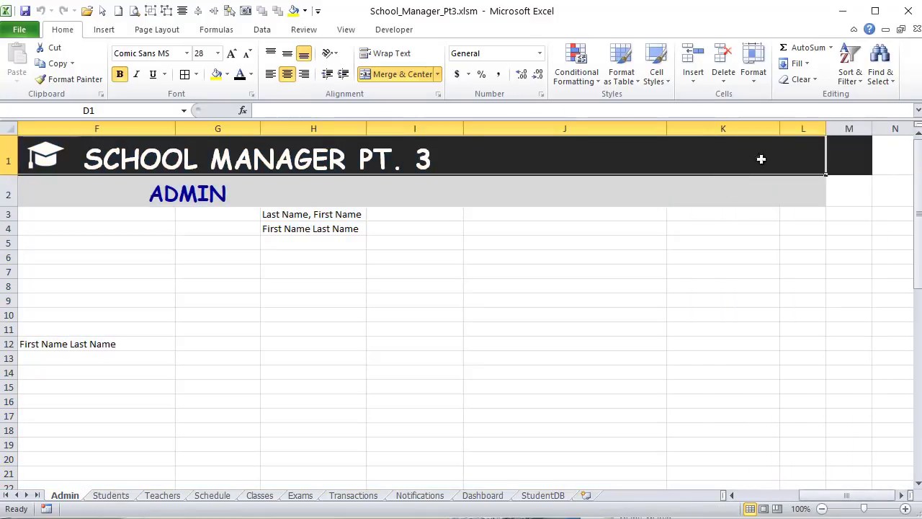
pyautogui.click(259, 165)
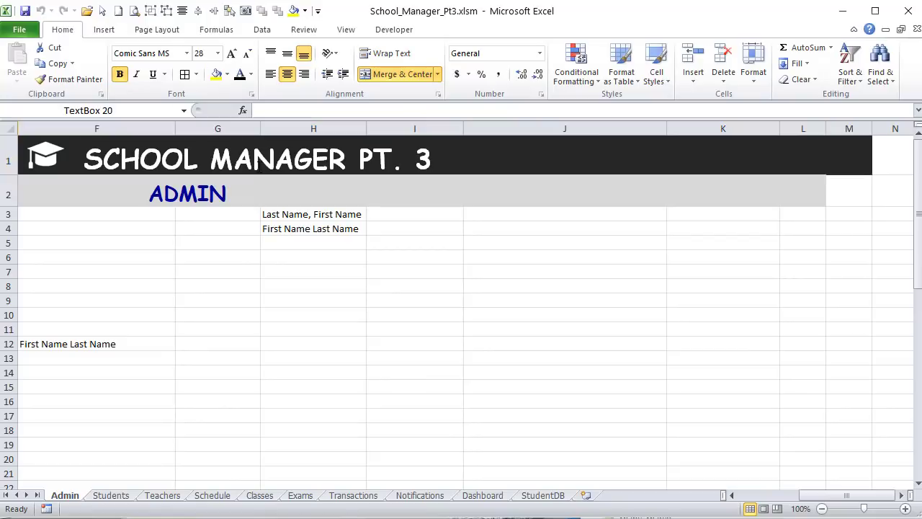
pyautogui.click(354, 241)
pyautogui.click(614, 143)
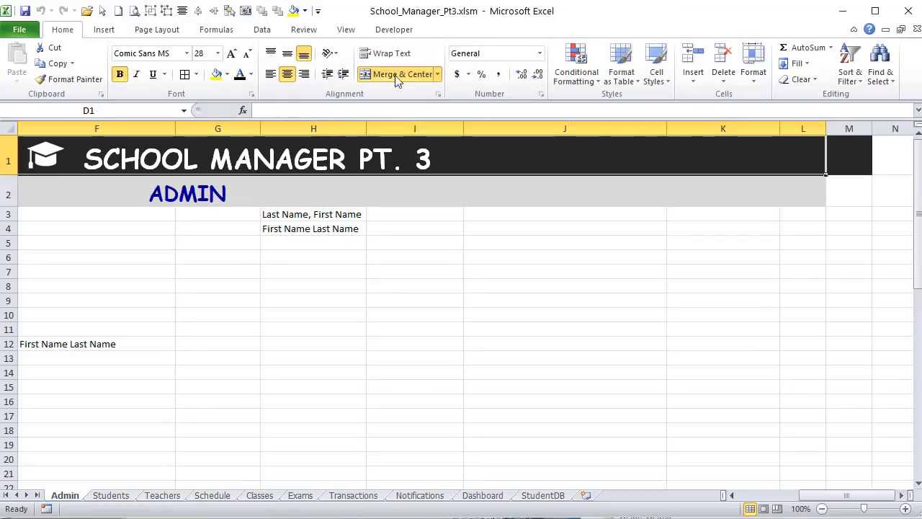
# Examine the header pieces: cap picture, title and ADMIN text boxes, and columns E through I
pyautogui.click(438, 154)
pyautogui.click(514, 160)
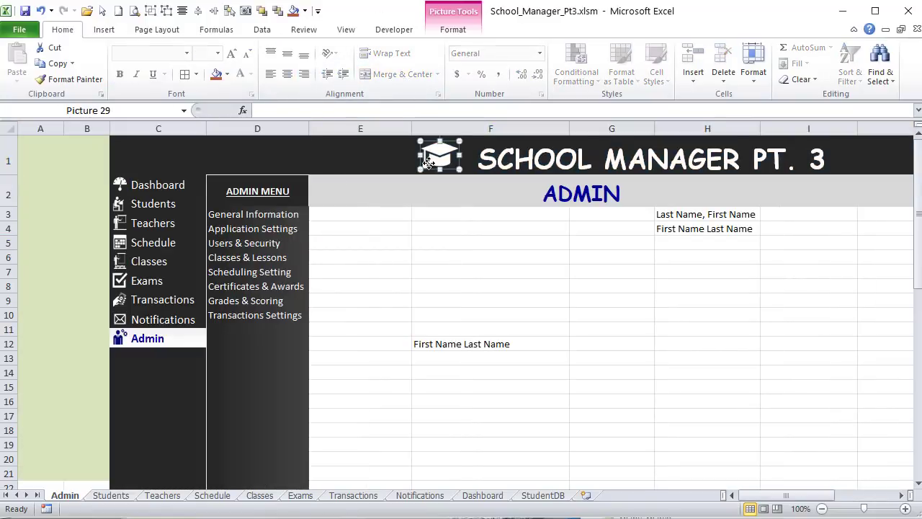
pyautogui.click(555, 194)
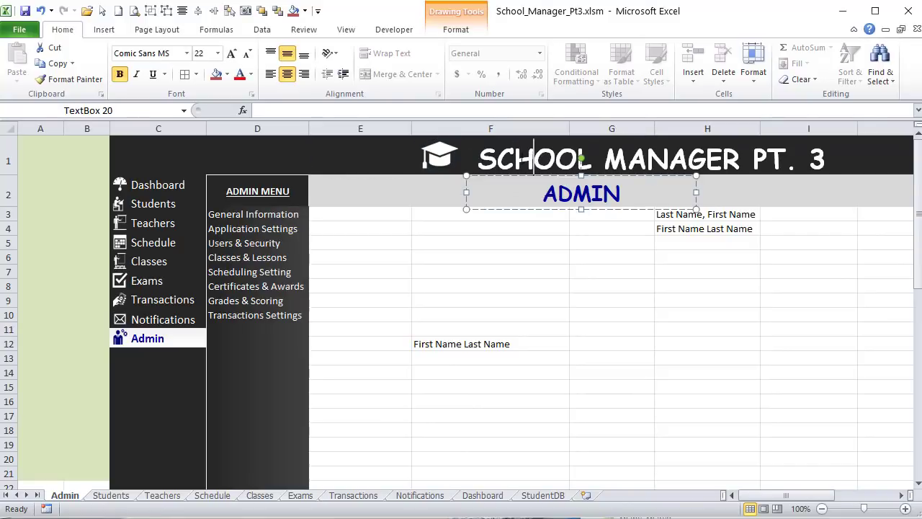
pyautogui.click(450, 169)
pyautogui.click(545, 186)
pyautogui.moveTo(357, 128); pyautogui.dragTo(807, 128)
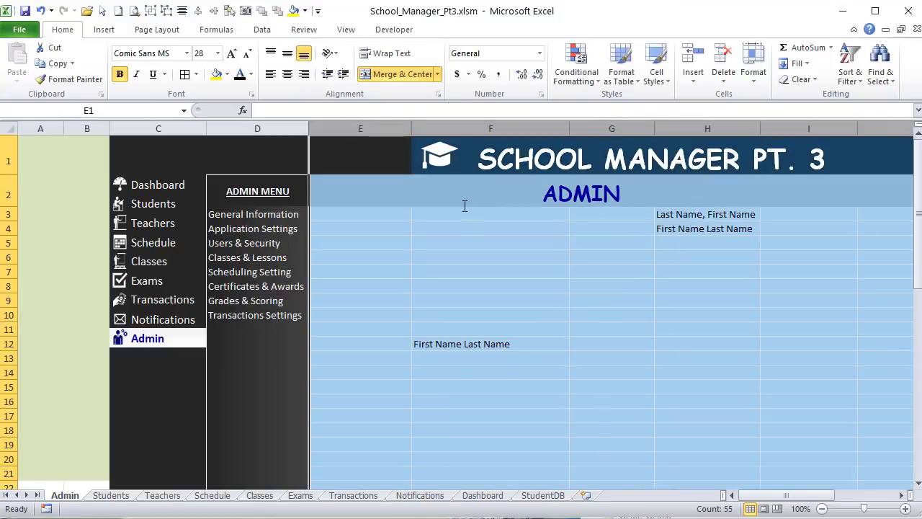
pyautogui.click(240, 215)
pyautogui.moveTo(357, 129); pyautogui.dragTo(807, 128)
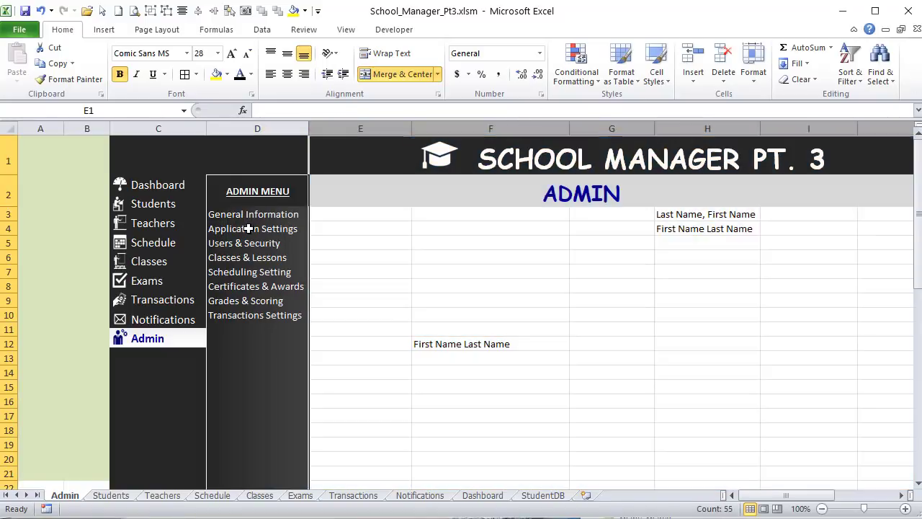
pyautogui.click(248, 228)
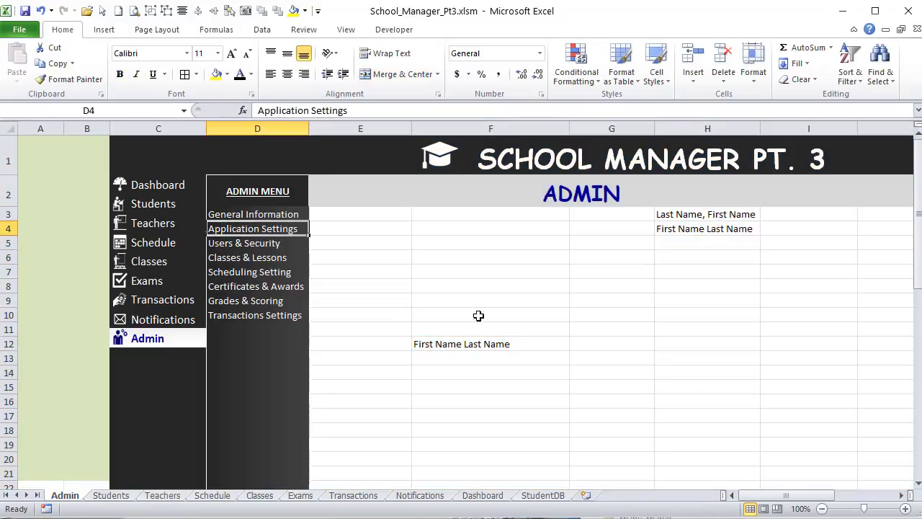
pyautogui.moveTo(749, 495); pyautogui.dragTo(810, 495)
pyautogui.moveTo(528, 128); pyautogui.dragTo(840, 150)
pyautogui.moveTo(811, 495); pyautogui.dragTo(749, 495)
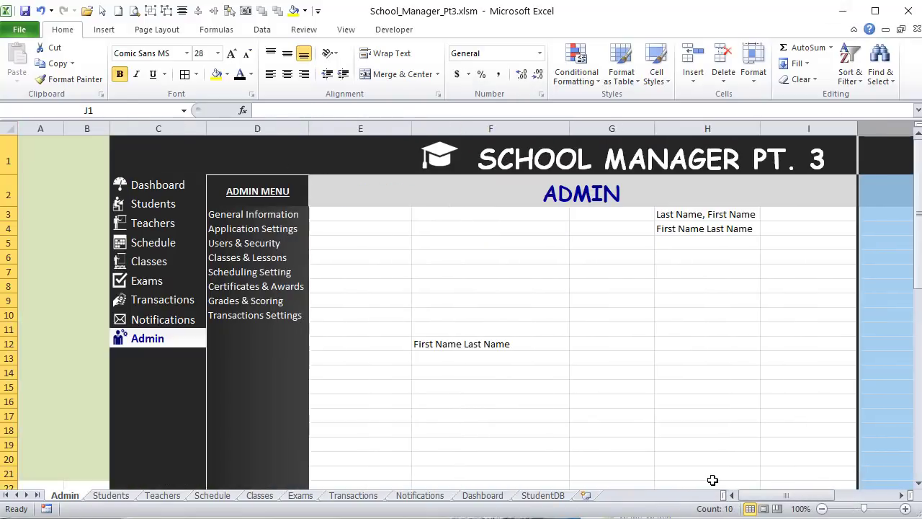
# Group the graduation cap picture, title text box and ADMIN text box
pyautogui.click(466, 155)
pyautogui.click(526, 196)
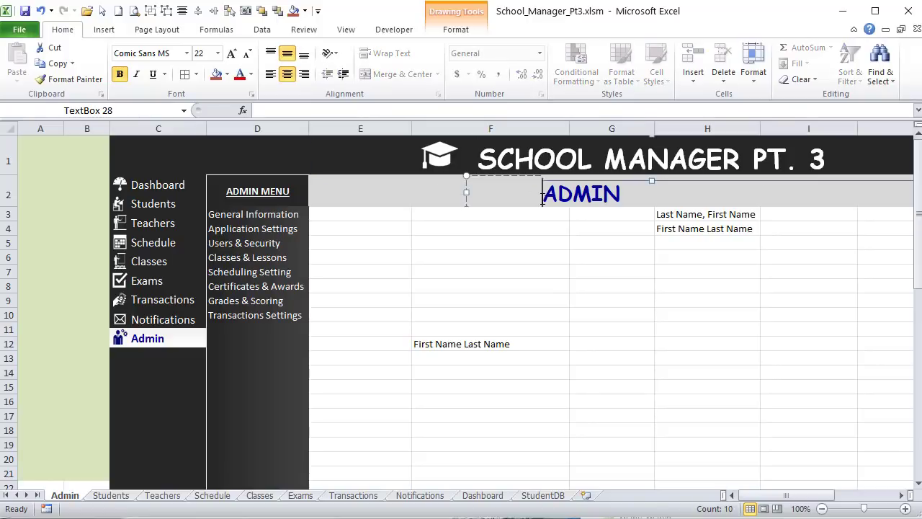
pyautogui.click(430, 154)
pyautogui.keyDown('ctrl'); pyautogui.click(496, 156); pyautogui.keyUp('ctrl')
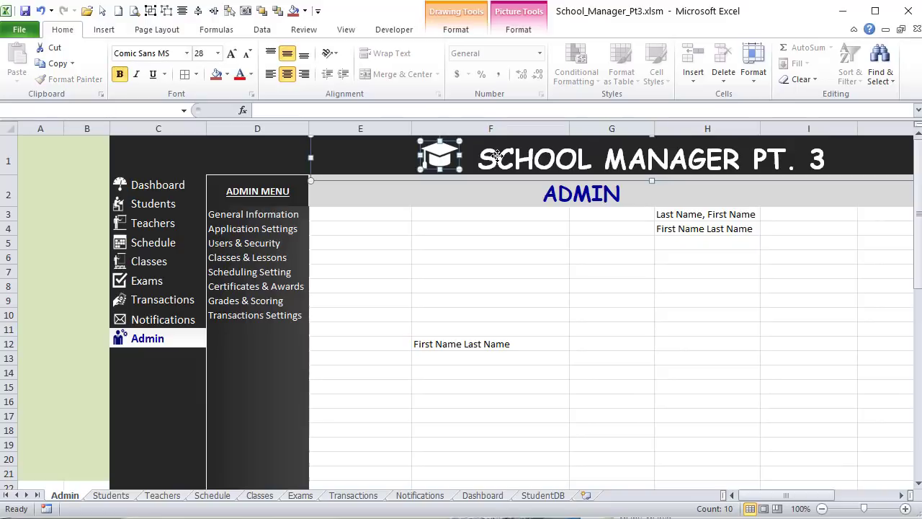
pyautogui.keyDown('ctrl'); pyautogui.click(571, 211); pyautogui.keyUp('ctrl')
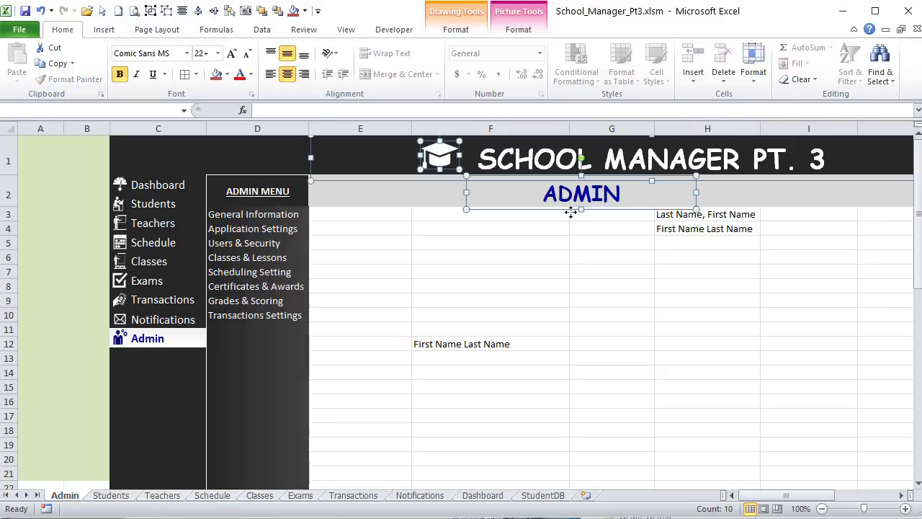
pyautogui.click(151, 10)
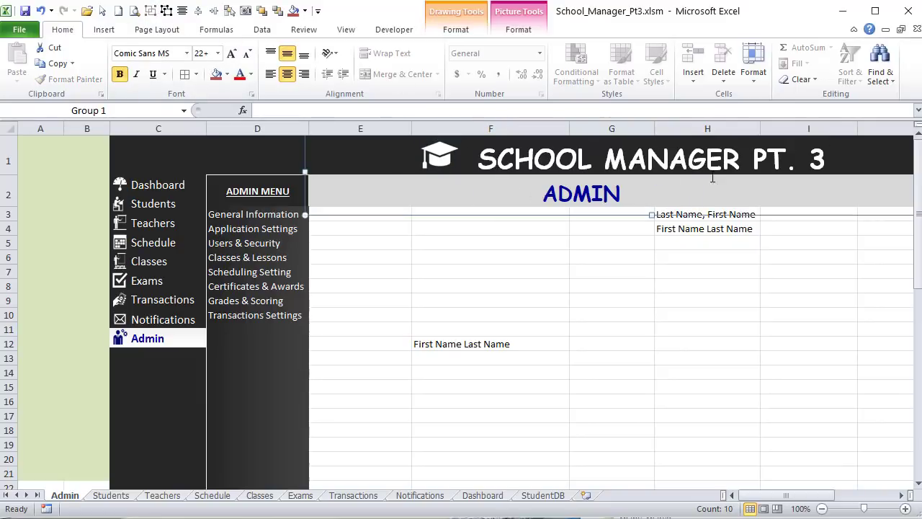
# Set the header group's properties to 'Don't move or size with cells'
pyautogui.click(902, 495)
pyautogui.click(901, 495)
pyautogui.click(902, 495)
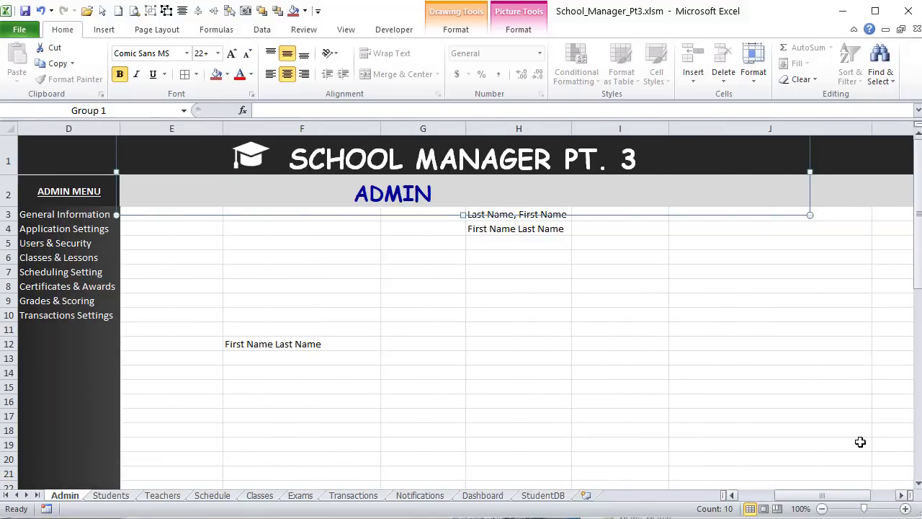
pyautogui.rightClick(370, 148)
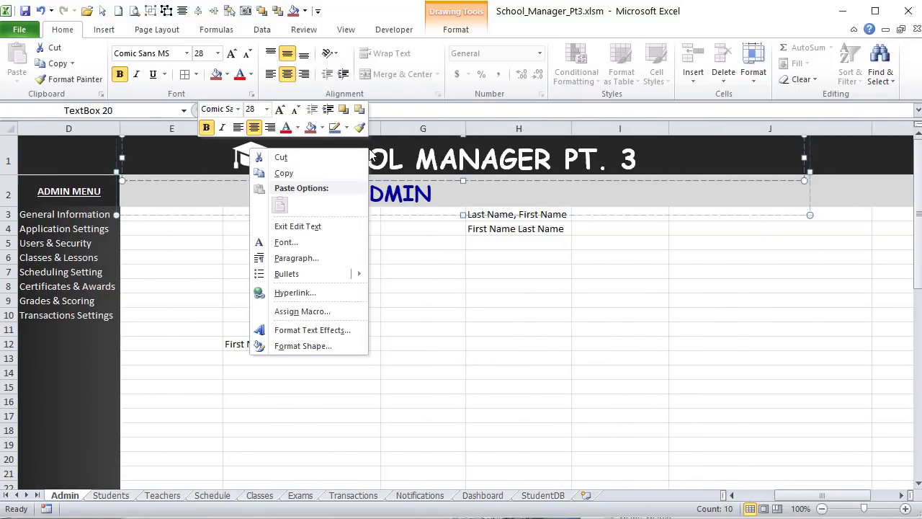
pyautogui.click(404, 214)
pyautogui.rightClick(402, 215)
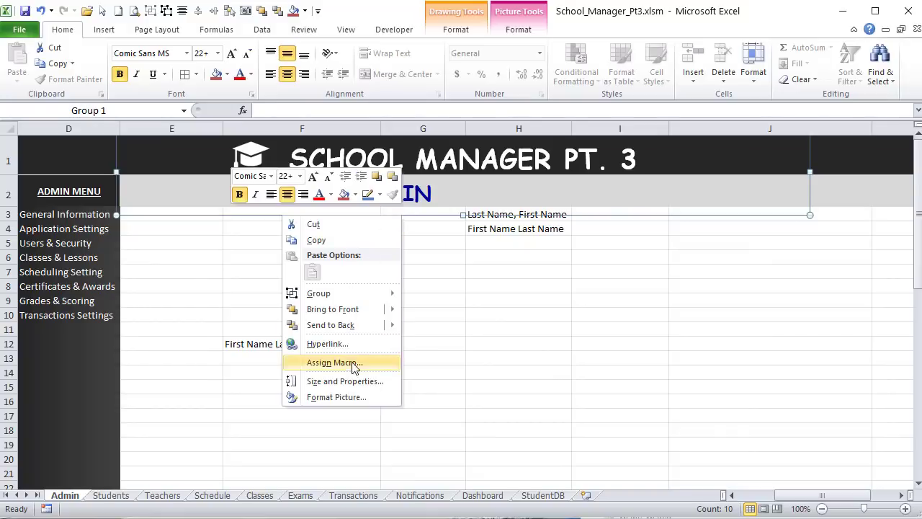
pyautogui.click(353, 385)
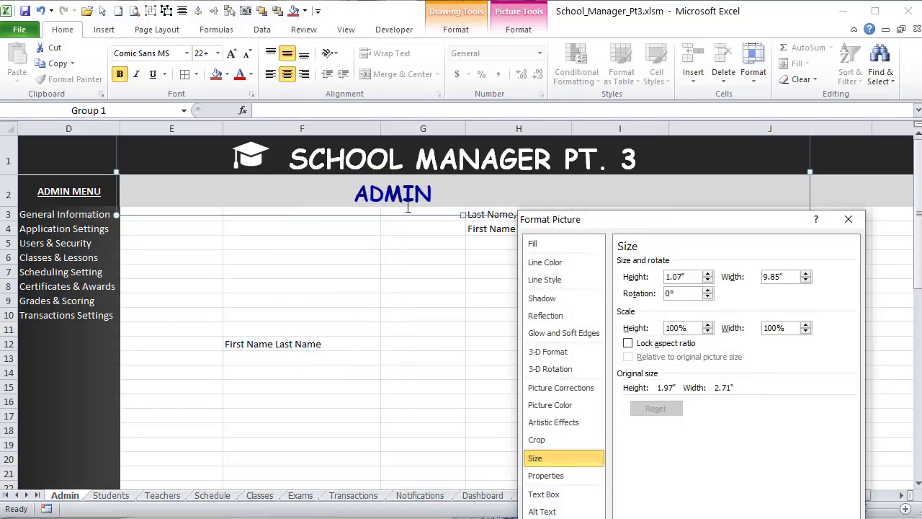
pyautogui.moveTo(583, 219); pyautogui.dragTo(515, 144)
pyautogui.click(479, 395)
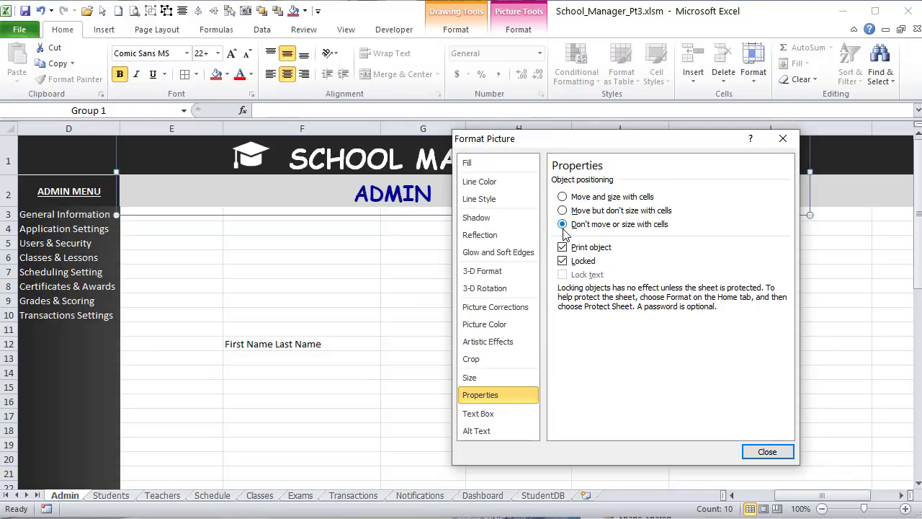
pyautogui.click(792, 456)
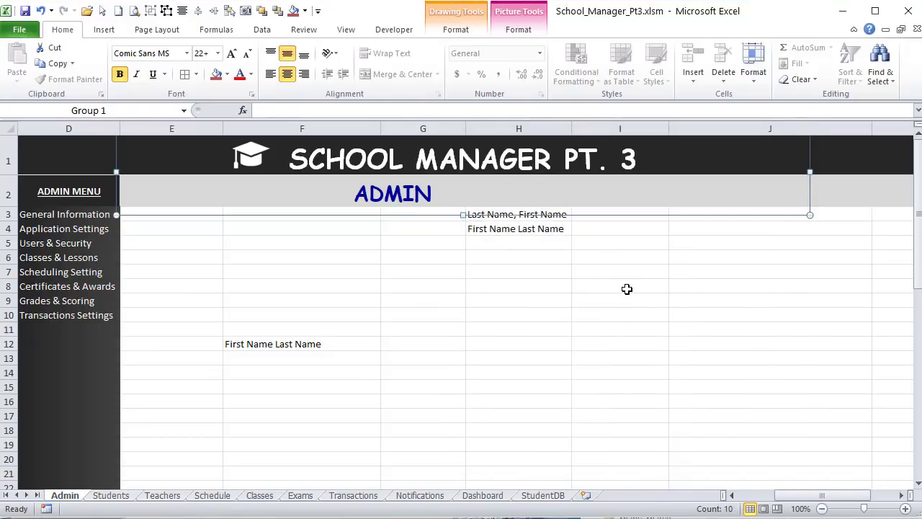
pyautogui.click(624, 288)
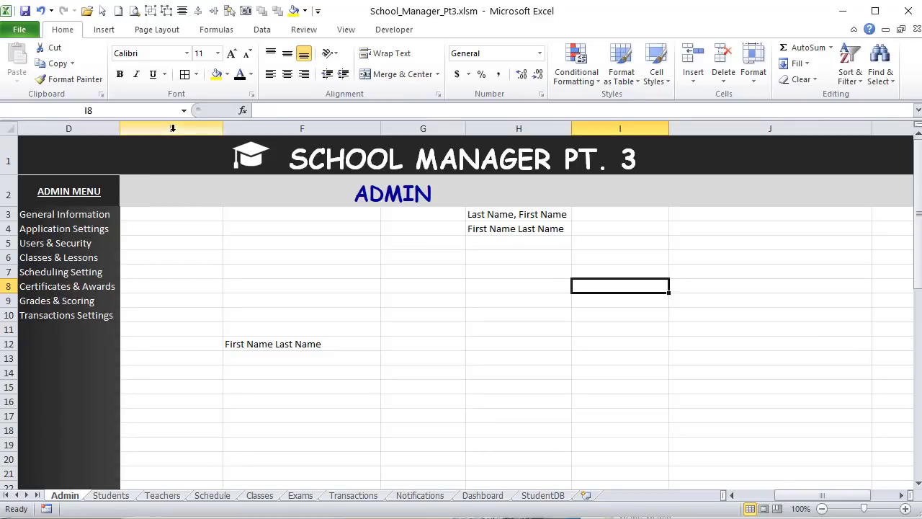
# Clear the contents of cells H3:H4 and F12
pyautogui.moveTo(474, 220); pyautogui.dragTo(469, 228)
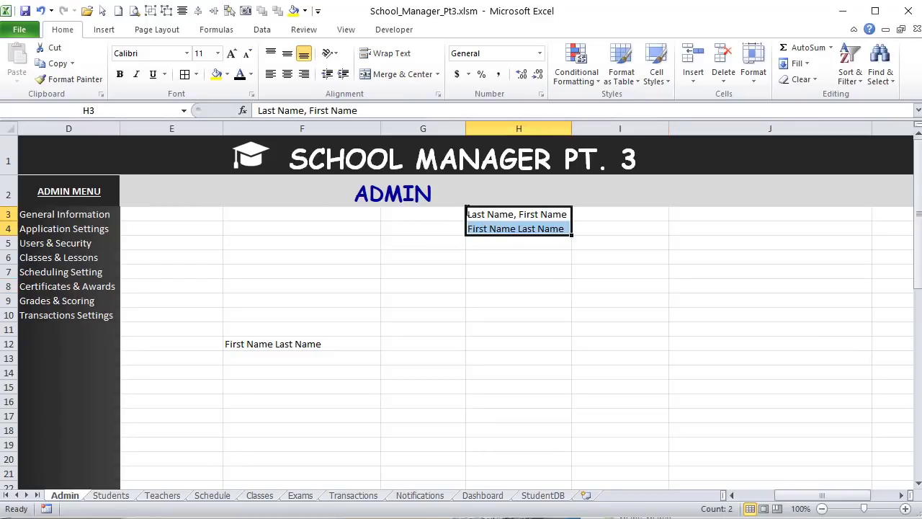
pyautogui.press('Delete')
pyautogui.click(255, 338)
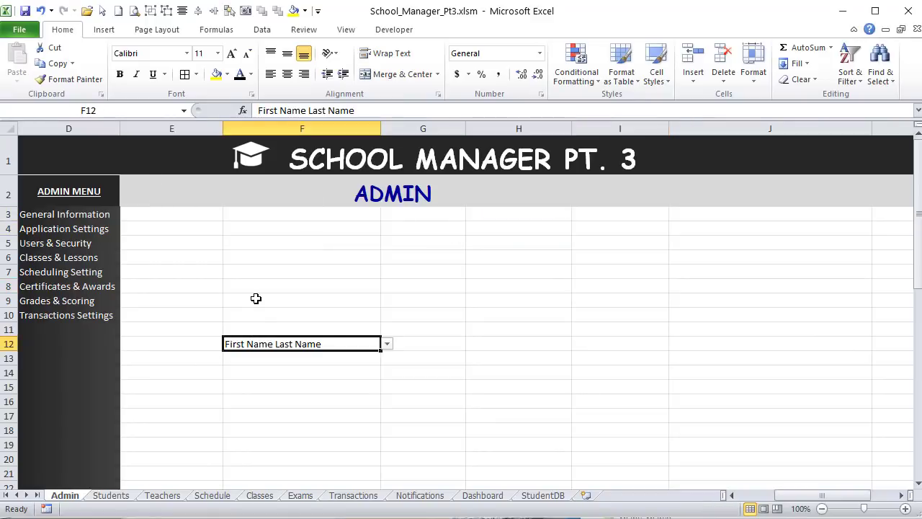
pyautogui.press('Delete')
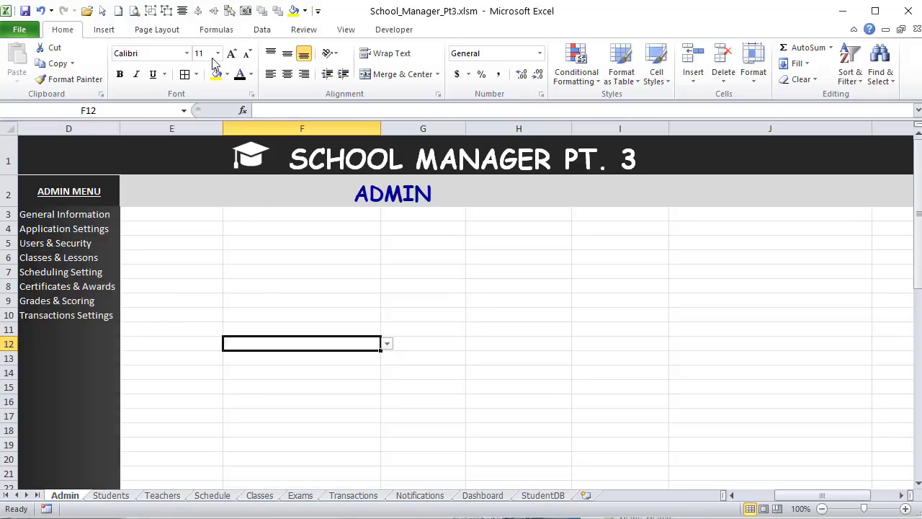
# Remove F12's drop-down list validation with Clear All in Data Validation
pyautogui.click(272, 34)
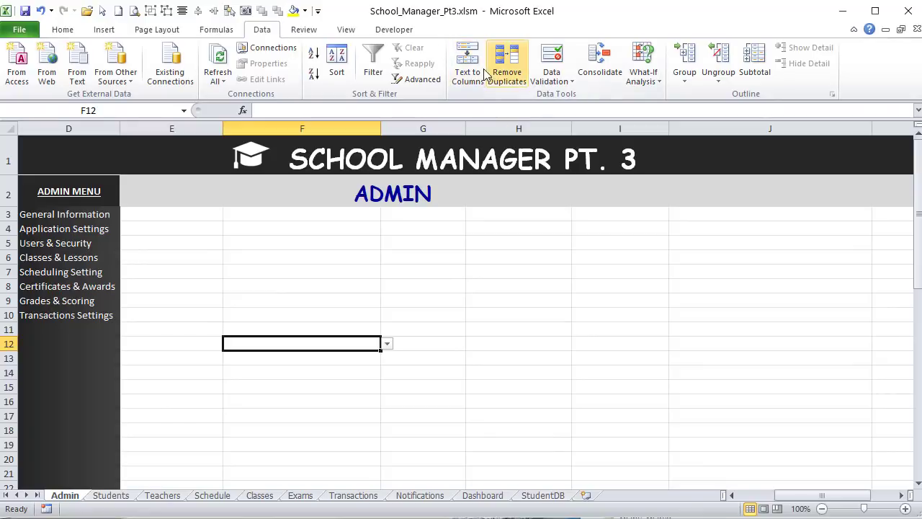
pyautogui.click(552, 82)
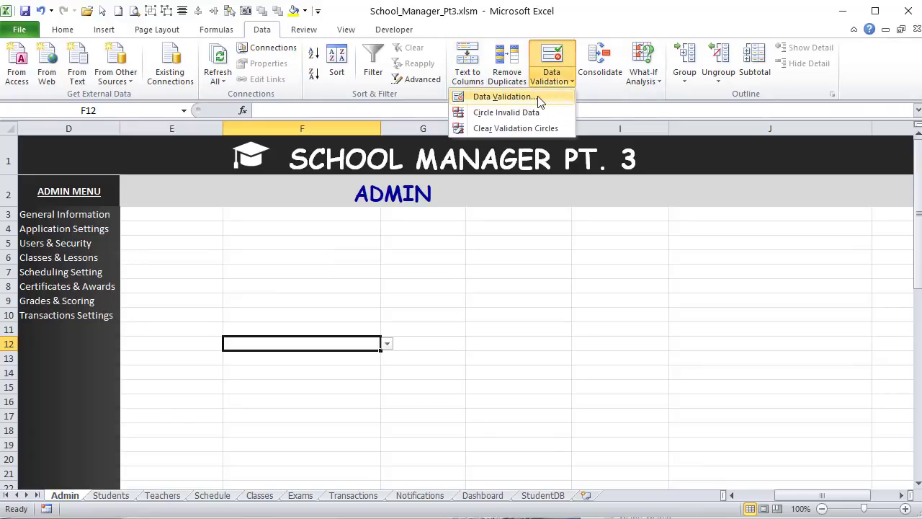
pyautogui.click(542, 97)
pyautogui.click(428, 462)
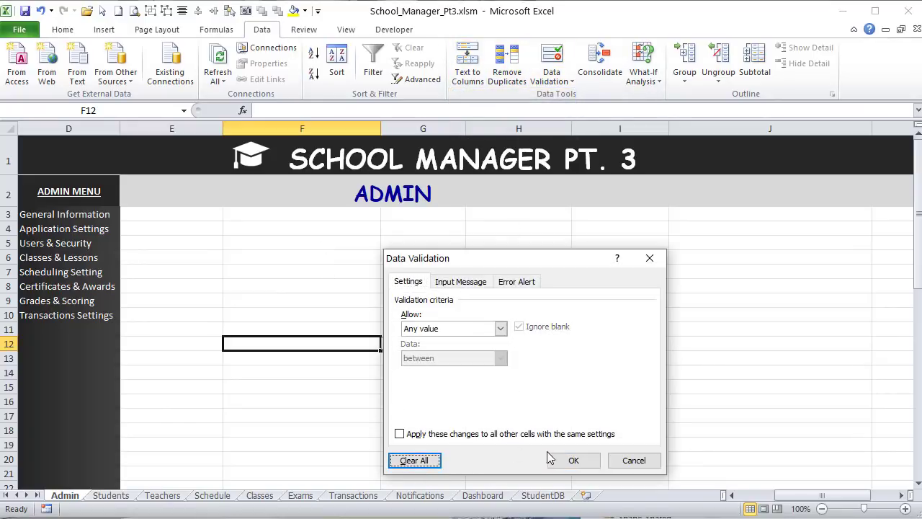
pyautogui.press('Return')
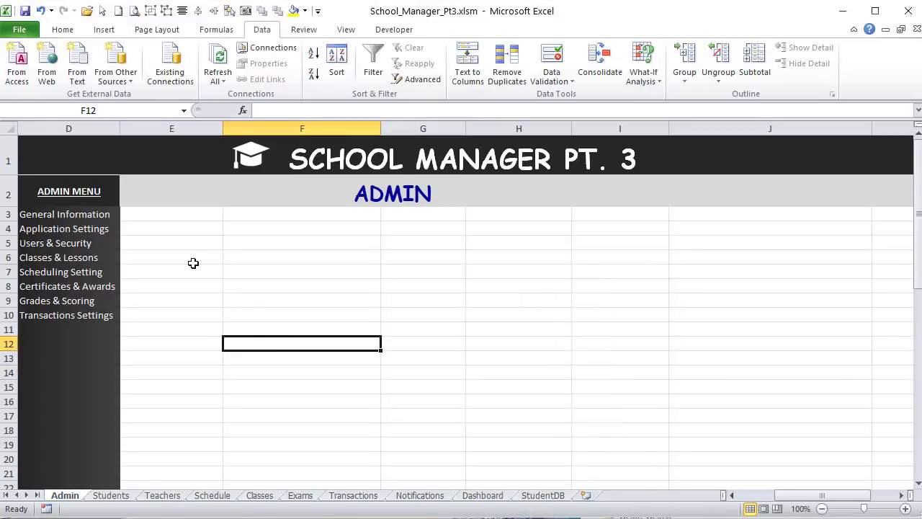
pyautogui.click(171, 195)
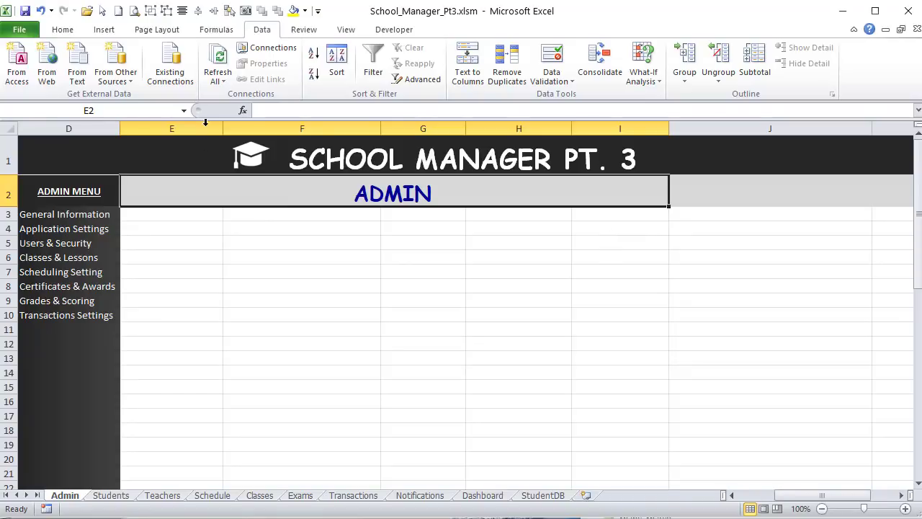
# Unmerge the ADMIN header cells E2:I2
pyautogui.rightClick(98, 31)
pyautogui.click(62, 29)
pyautogui.click(398, 74)
pyautogui.click(248, 217)
# Shorten the ADMIN text box from the bottom so the word sits higher
pyautogui.click(366, 209)
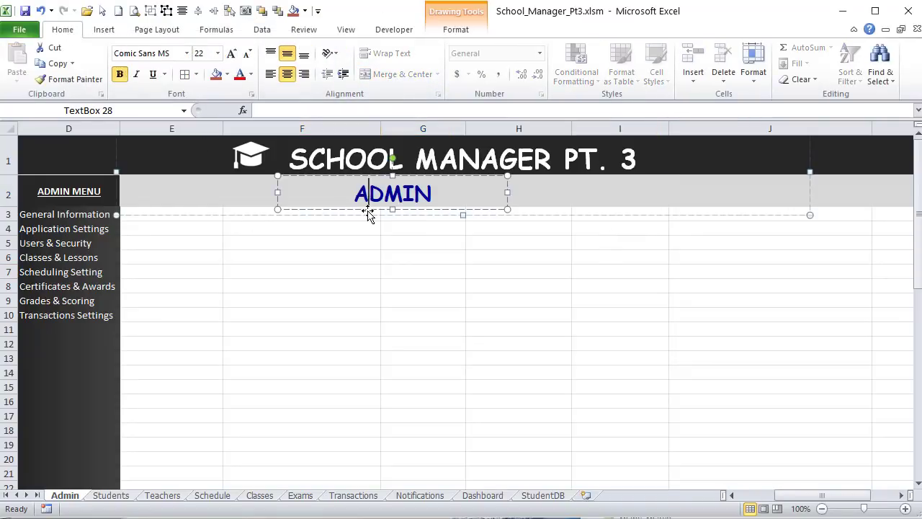
pyautogui.moveTo(366, 217); pyautogui.dragTo(380, 318)
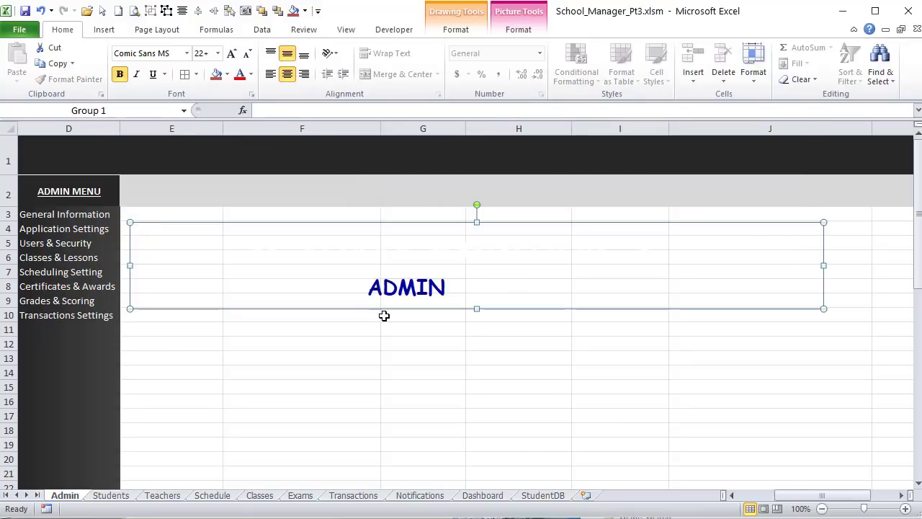
pyautogui.hotkey('ctrl', 'z')
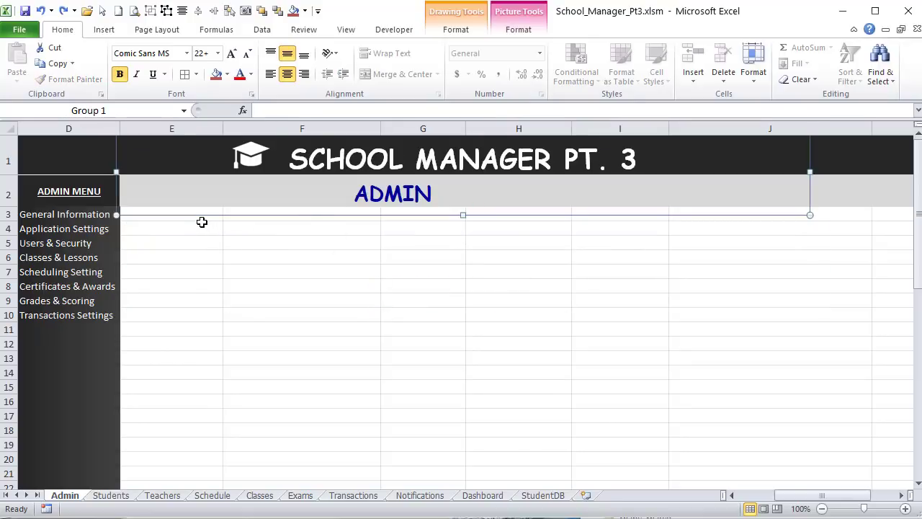
pyautogui.click(443, 201)
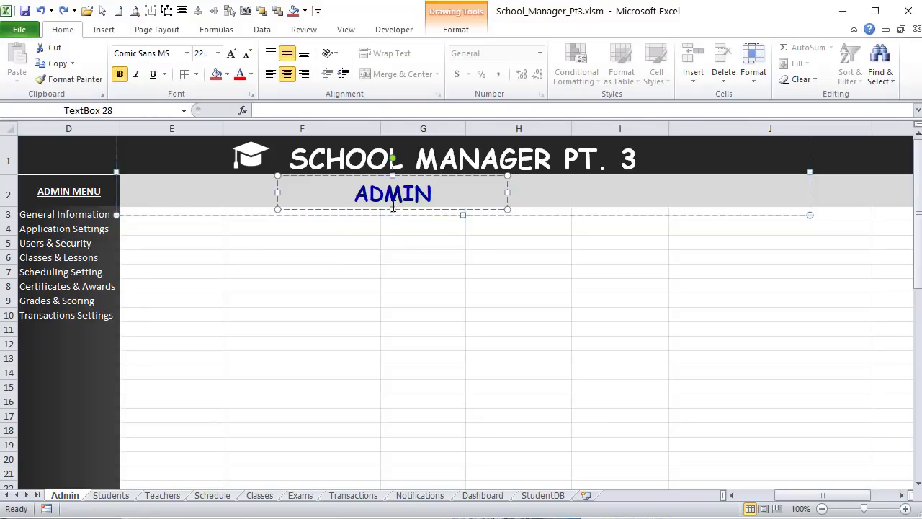
pyautogui.moveTo(392, 209); pyautogui.dragTo(391, 199)
pyautogui.click(203, 217)
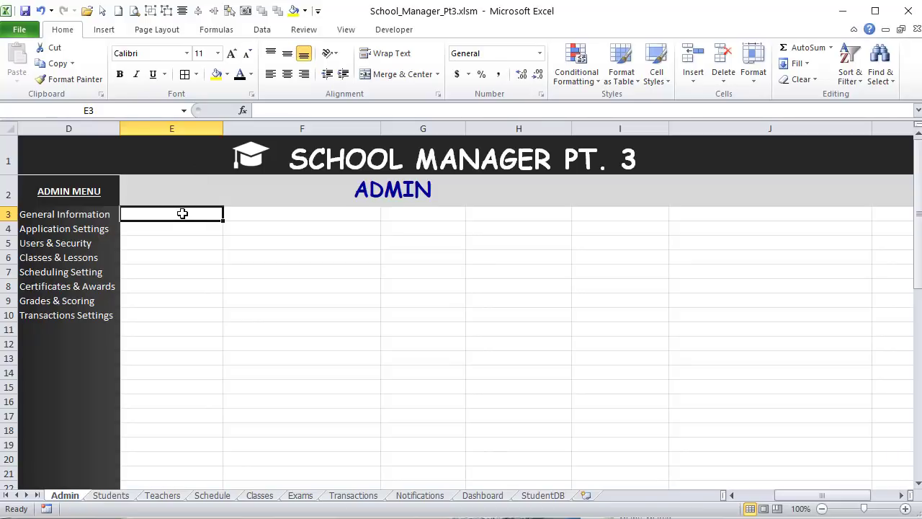
# Narrow column E to the default 8.43 width
pyautogui.moveTo(185, 222); pyautogui.dragTo(192, 291)
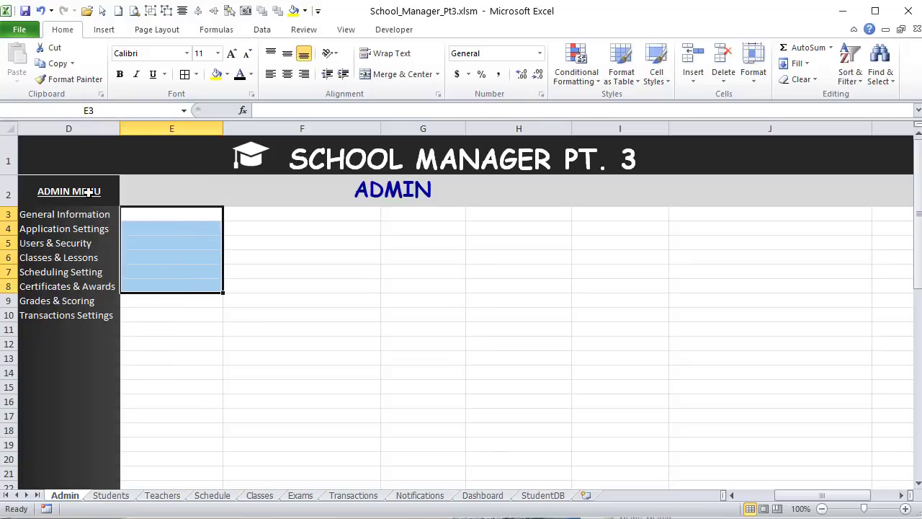
pyautogui.click(93, 216)
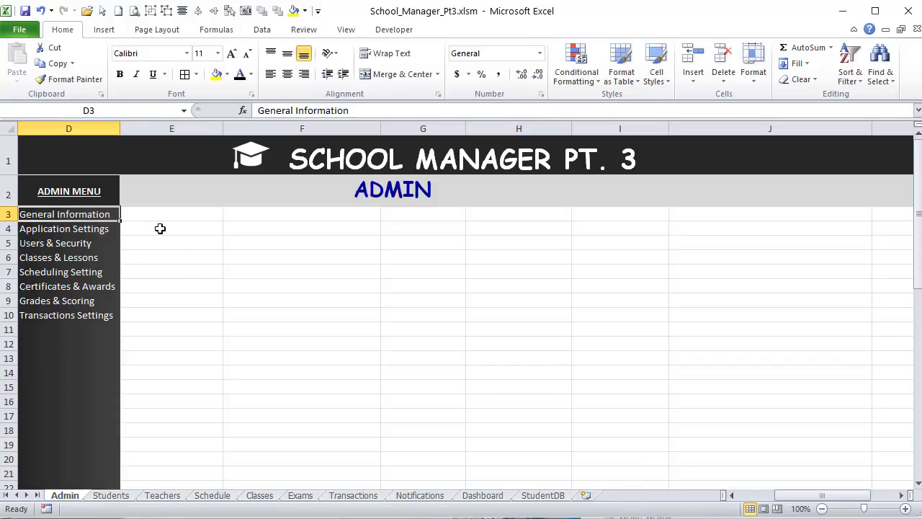
pyautogui.click(76, 191)
pyautogui.click(101, 229)
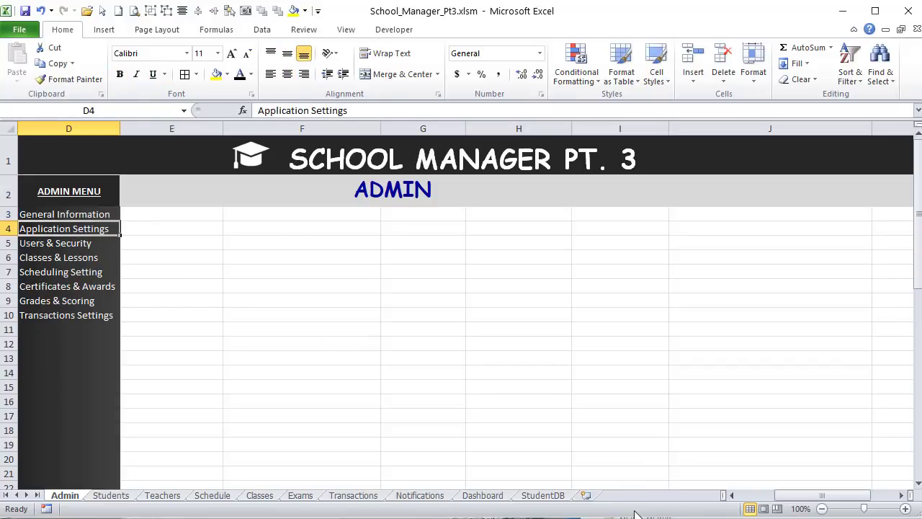
pyautogui.click(733, 495)
pyautogui.click(732, 495)
pyautogui.click(251, 215)
pyautogui.click(257, 242)
pyautogui.click(352, 217)
pyautogui.moveTo(352, 222); pyautogui.dragTo(364, 428)
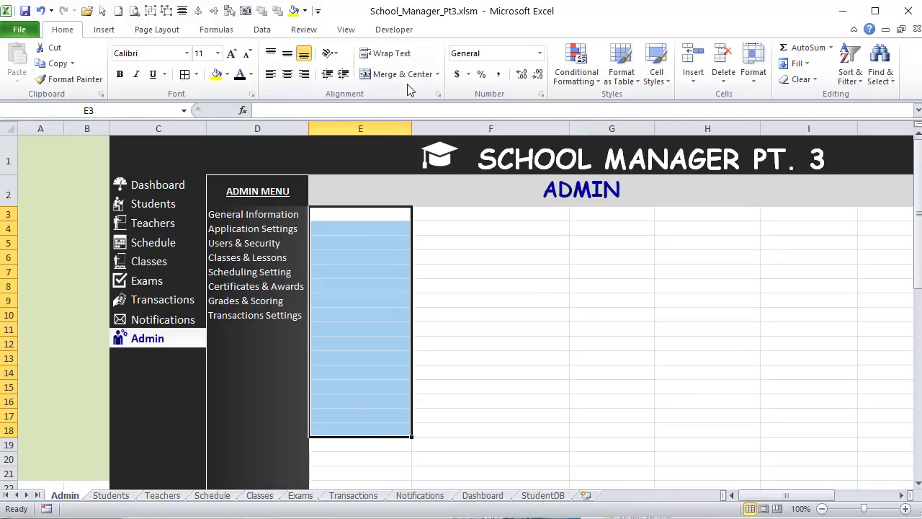
pyautogui.moveTo(411, 126); pyautogui.dragTo(352, 126)
# Fill the large area below the header light grey
pyautogui.moveTo(329, 210); pyautogui.dragTo(598, 360)
pyautogui.keyDown('ctrl'); pyautogui.scroll(-5, 598, 360); pyautogui.keyUp('ctrl')
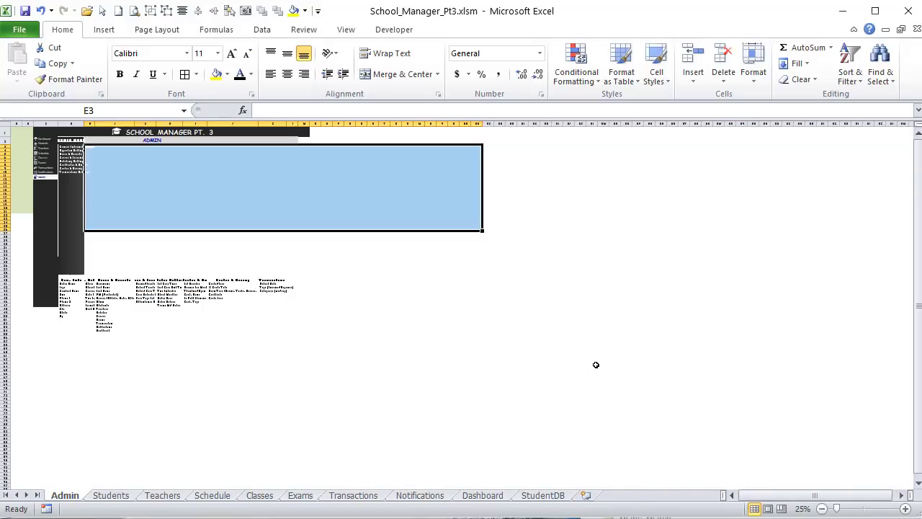
pyautogui.click(115, 146)
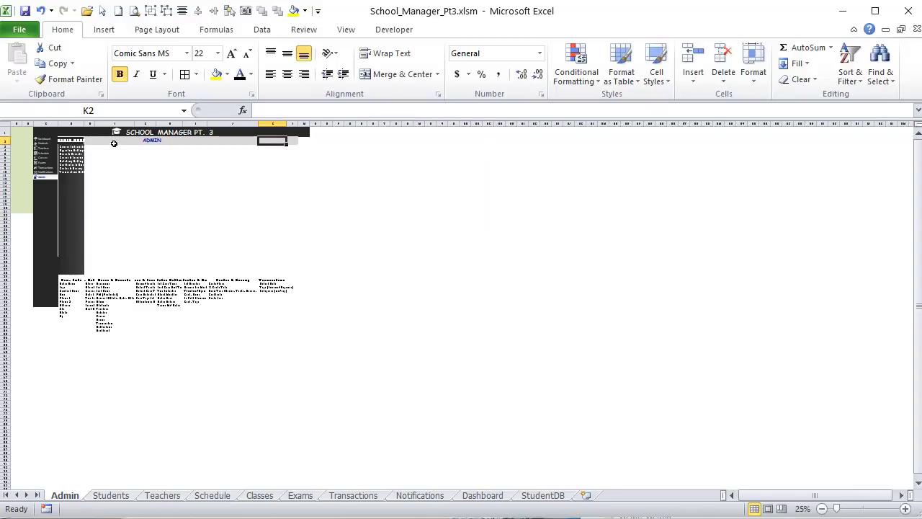
pyautogui.moveTo(89, 148); pyautogui.dragTo(836, 271)
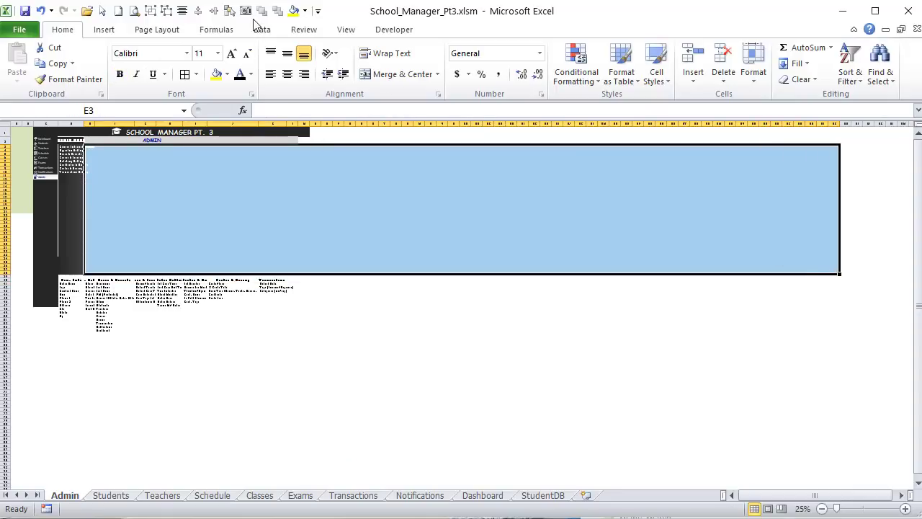
pyautogui.click(228, 75)
pyautogui.click(114, 127)
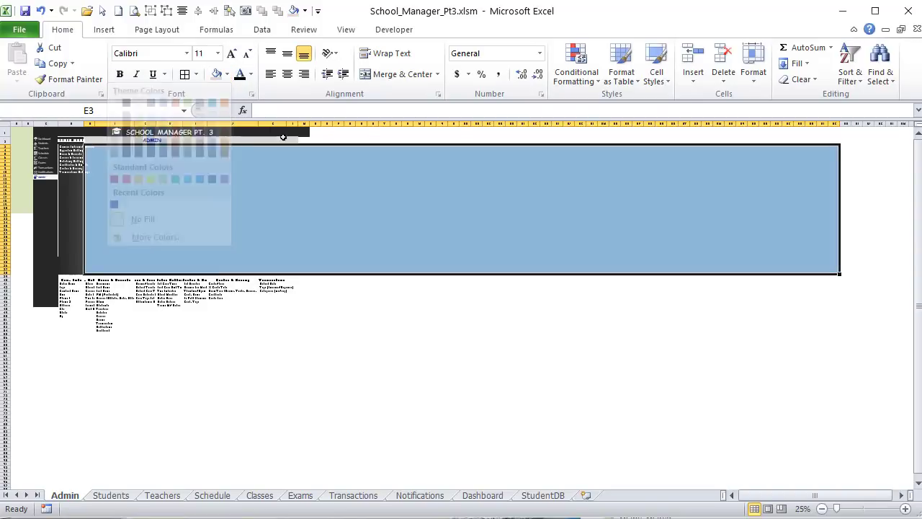
# Fill a long stretch of row 2 grey and extend the dark banner along row 1
pyautogui.moveTo(301, 140); pyautogui.dragTo(839, 140)
pyautogui.click(216, 75)
pyautogui.click(304, 132)
pyautogui.moveTo(308, 137); pyautogui.dragTo(839, 141)
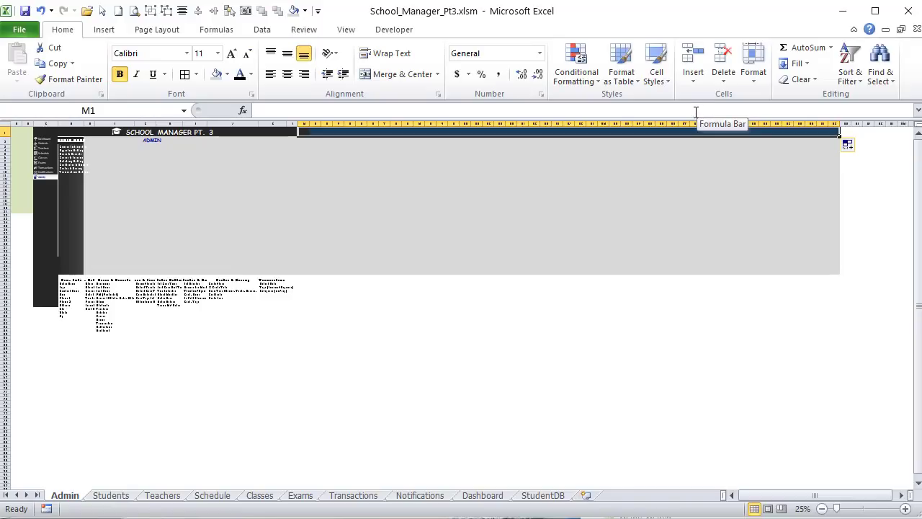
# Extend the grey background down column BG to about row 38
pyautogui.scroll(3, 684, 137)
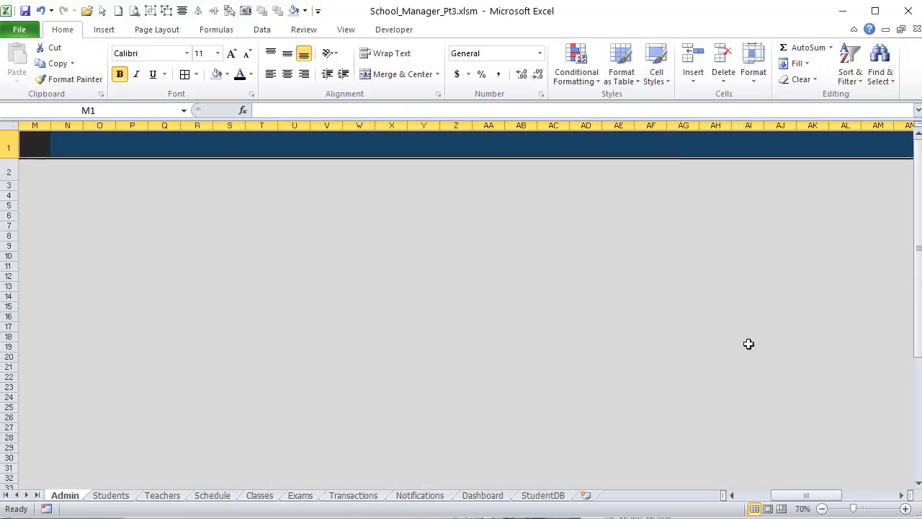
pyautogui.moveTo(813, 496); pyautogui.dragTo(867, 496)
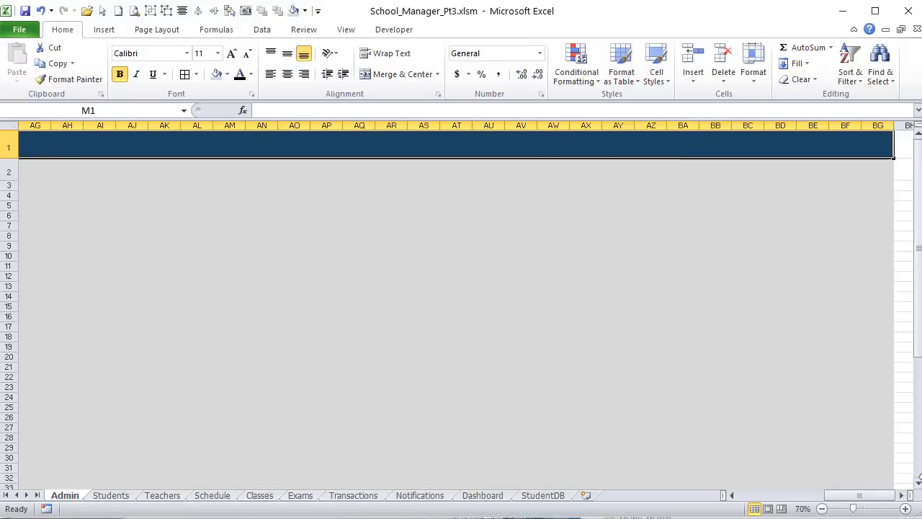
pyautogui.scroll(-2, 853, 372)
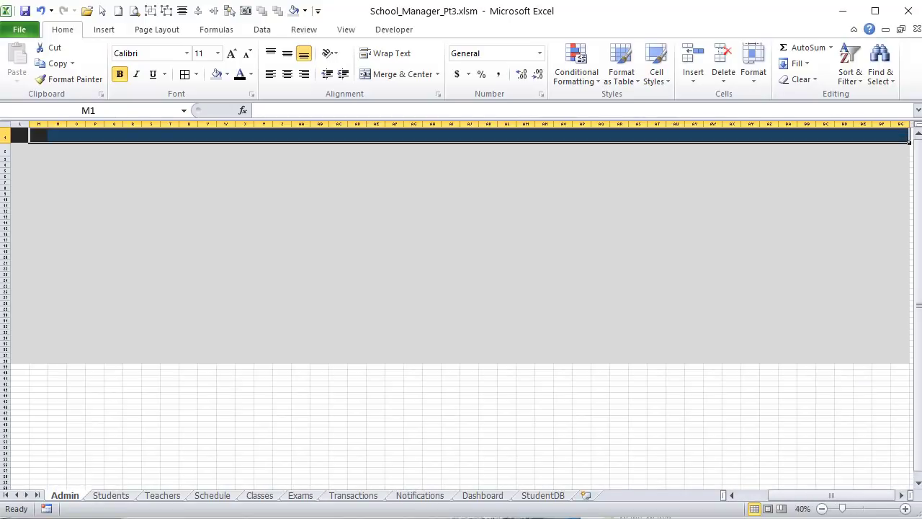
pyautogui.click(901, 495)
pyautogui.moveTo(877, 132); pyautogui.dragTo(893, 339)
pyautogui.click(797, 292)
pyautogui.moveTo(859, 495); pyautogui.dragTo(710, 490)
pyautogui.scroll(2, 211, 311)
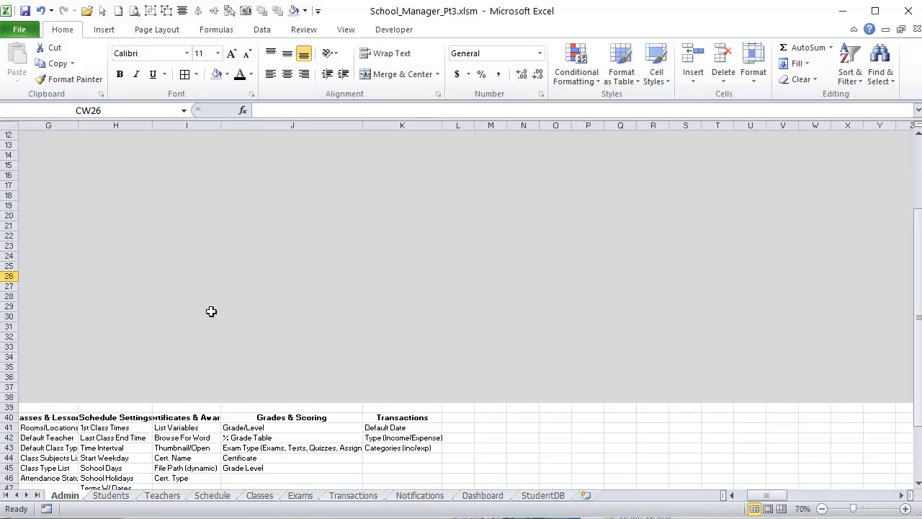
pyautogui.scroll(2, 211, 311)
pyautogui.scroll(4, 273, 396)
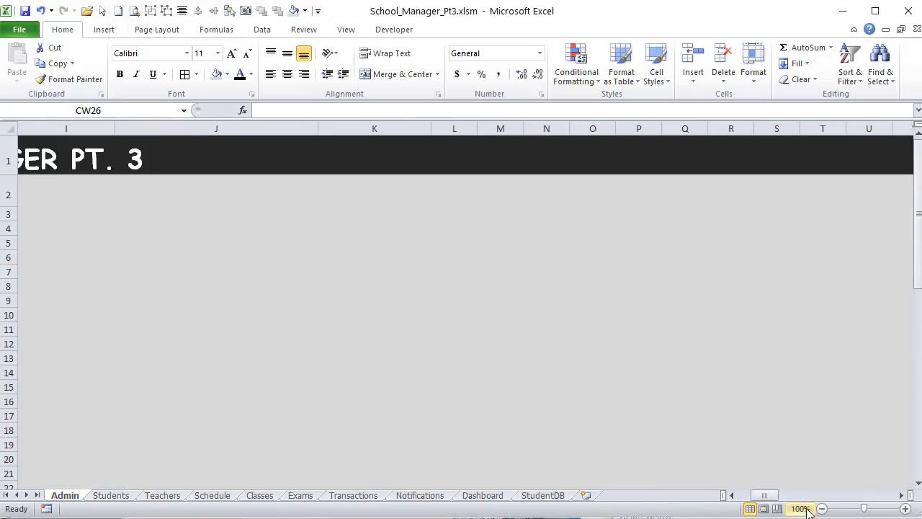
pyautogui.moveTo(765, 495); pyautogui.dragTo(751, 495)
pyautogui.click(332, 236)
pyautogui.click(344, 211)
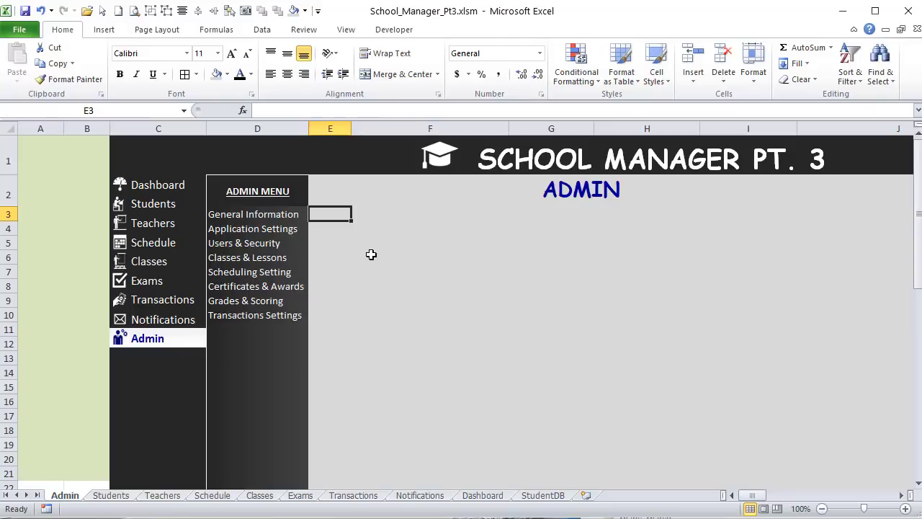
# Review the Students and Teachers sheets' panels, then return to the Admin sheet
pyautogui.click(111, 496)
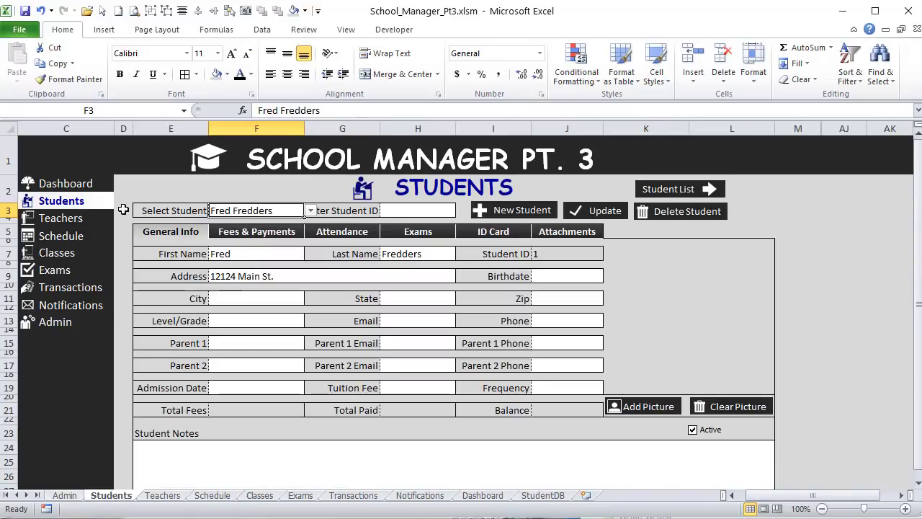
pyautogui.click(60, 223)
pyautogui.click(75, 496)
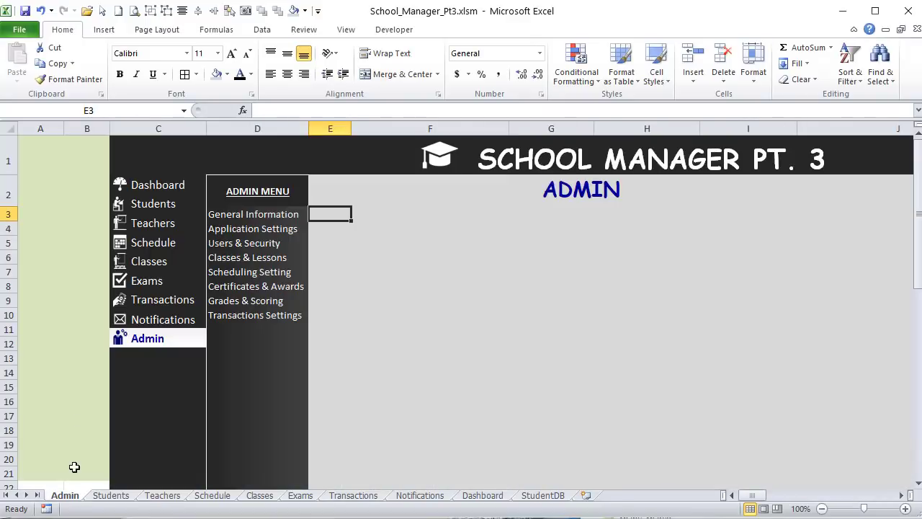
pyautogui.click(151, 201)
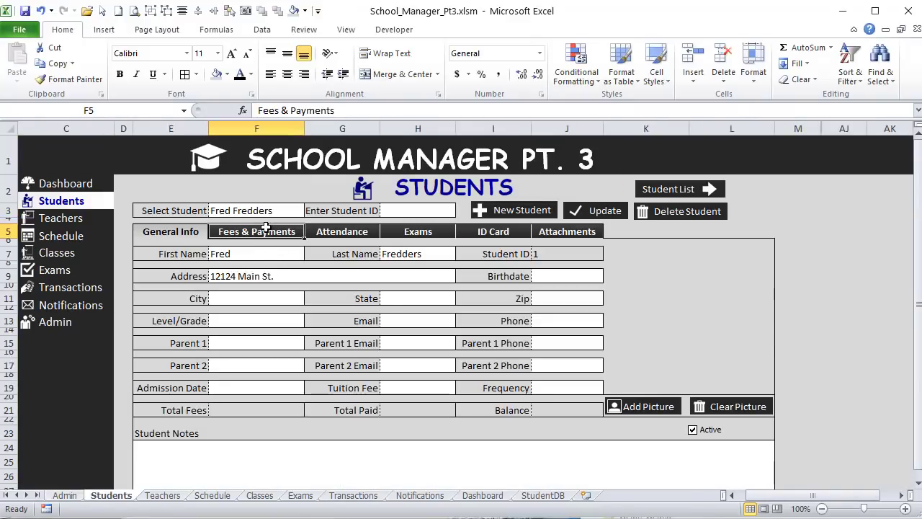
pyautogui.click(265, 231)
pyautogui.click(332, 234)
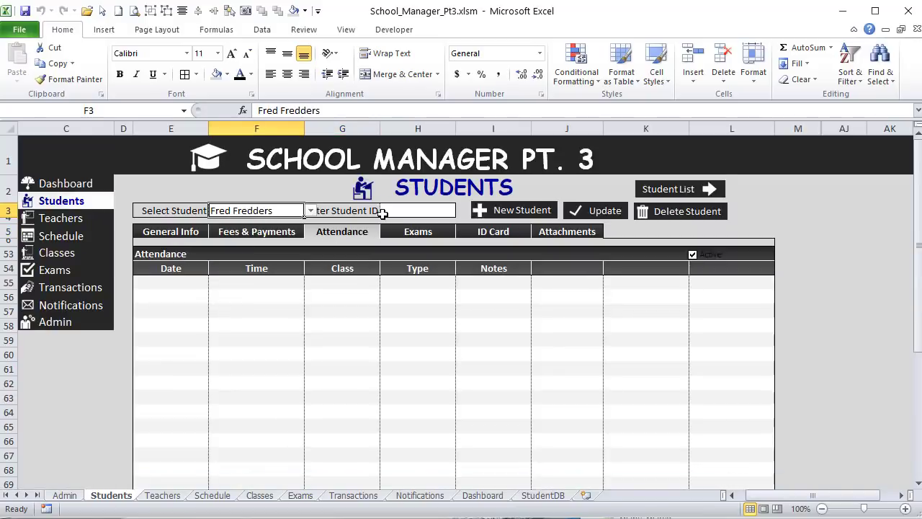
pyautogui.click(413, 188)
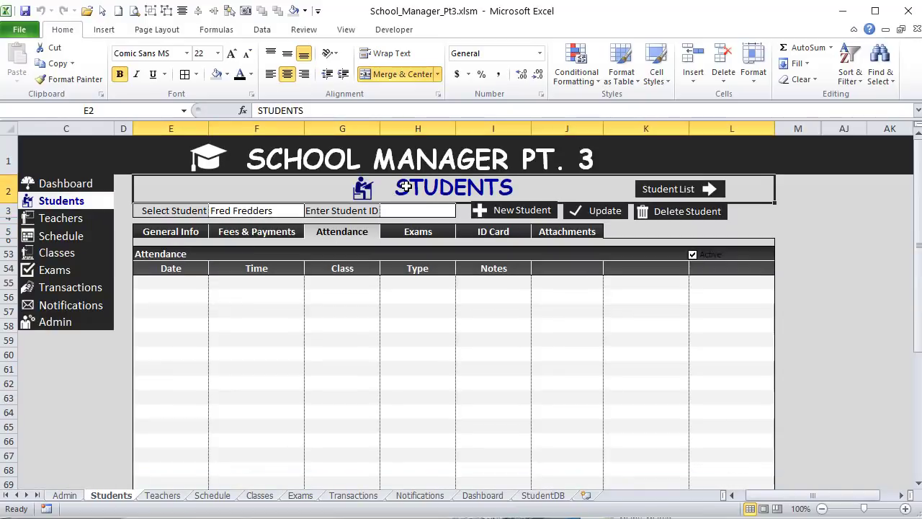
pyautogui.click(70, 496)
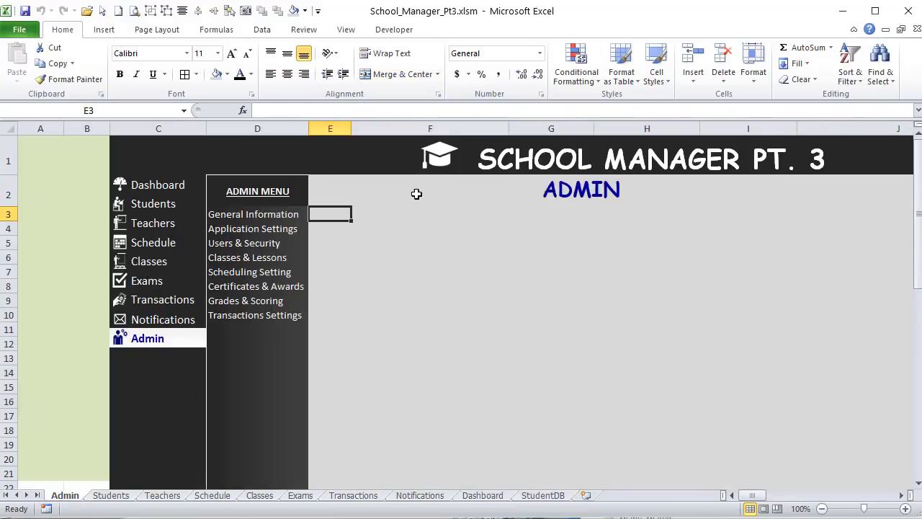
# Enter the heading 'GENERAL INFORMATION' in merged cell F3
pyautogui.click(372, 219)
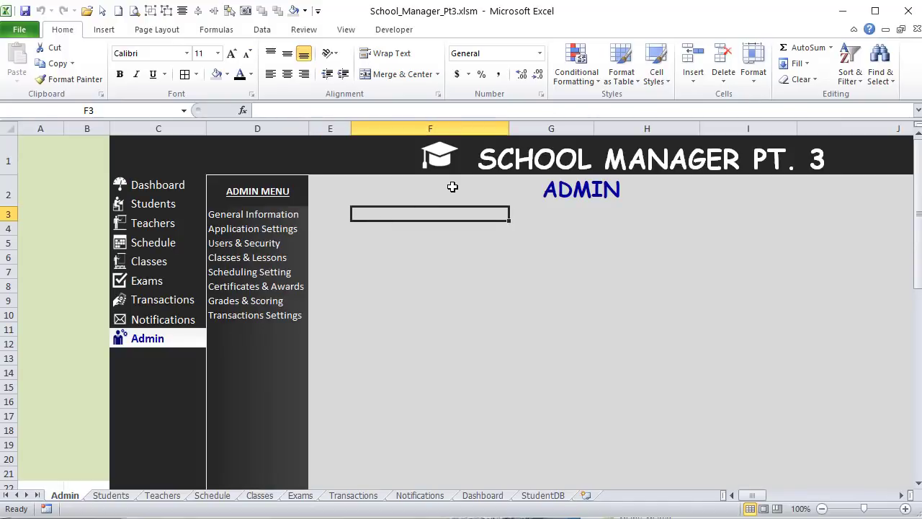
pyautogui.write('GENERAL INFORMATION')
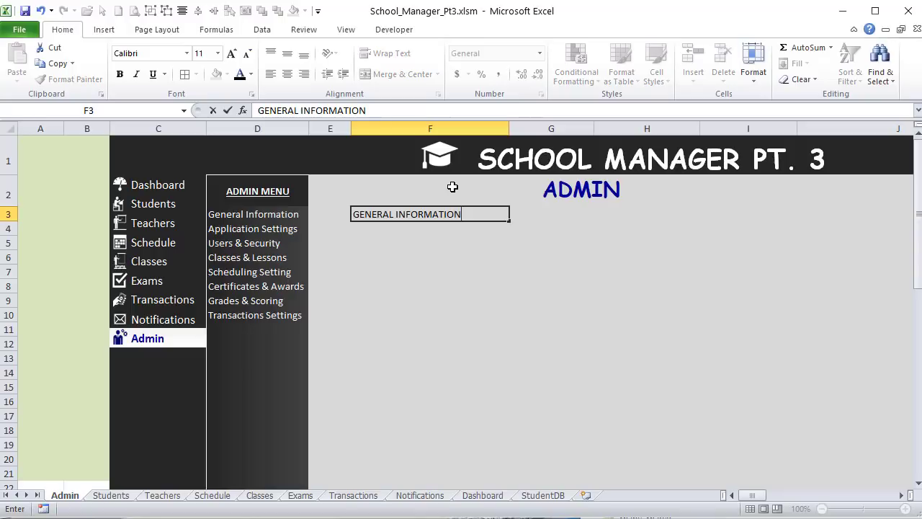
pyautogui.press('Return')
# Format the heading dark blue, italic and bold at font size 13
pyautogui.click(416, 211)
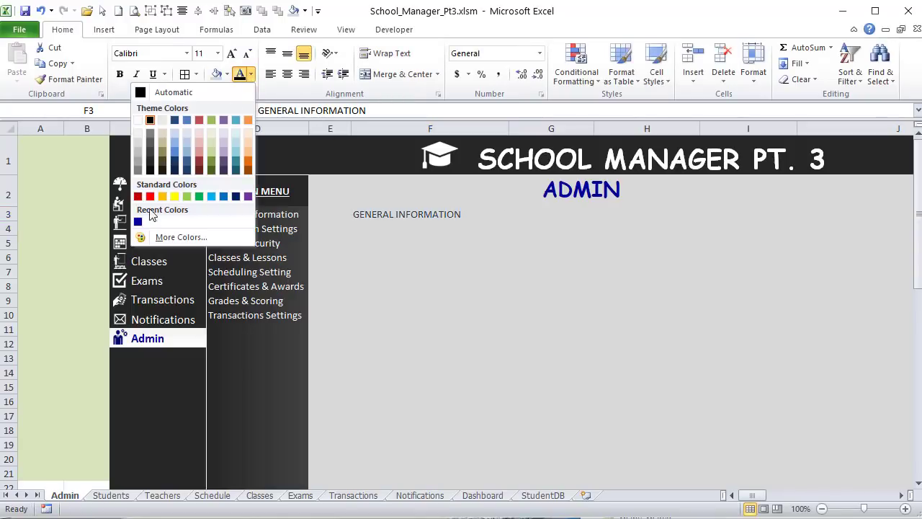
pyautogui.click(138, 221)
pyautogui.click(135, 75)
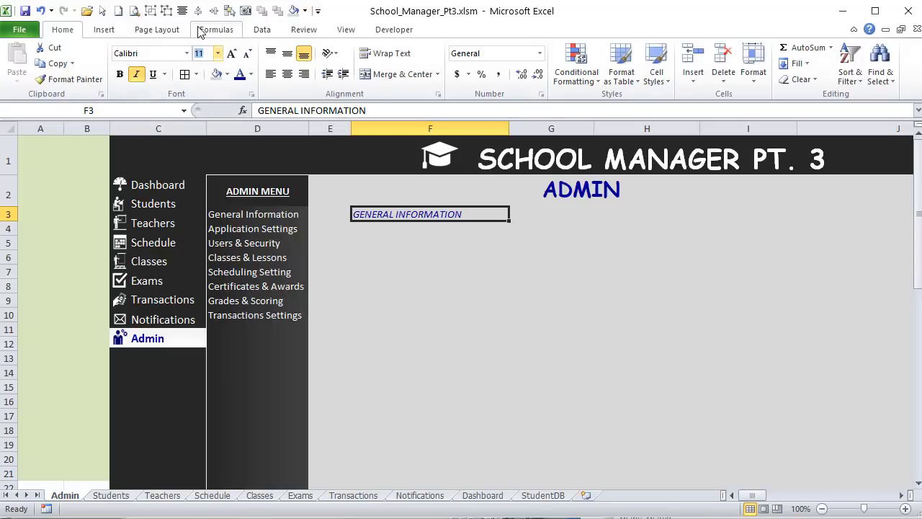
pyautogui.press('Return')
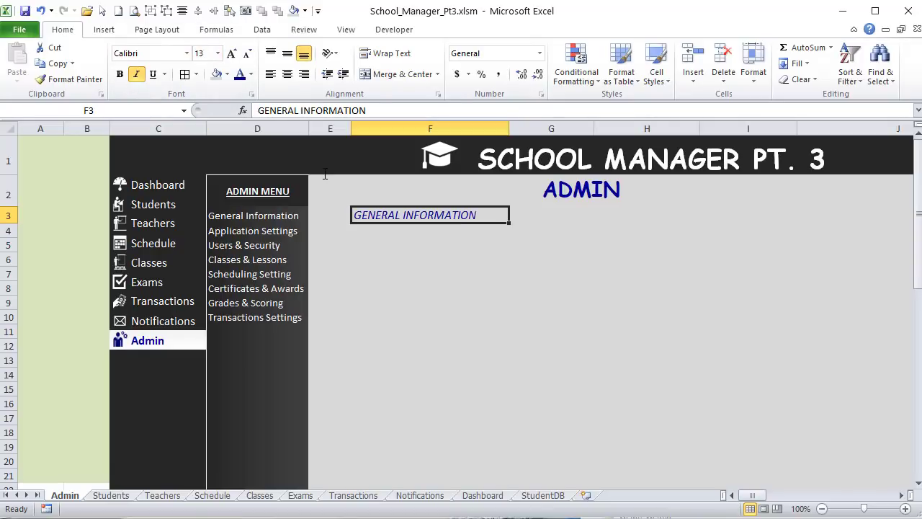
pyautogui.hotkey('ctrl', 'b')
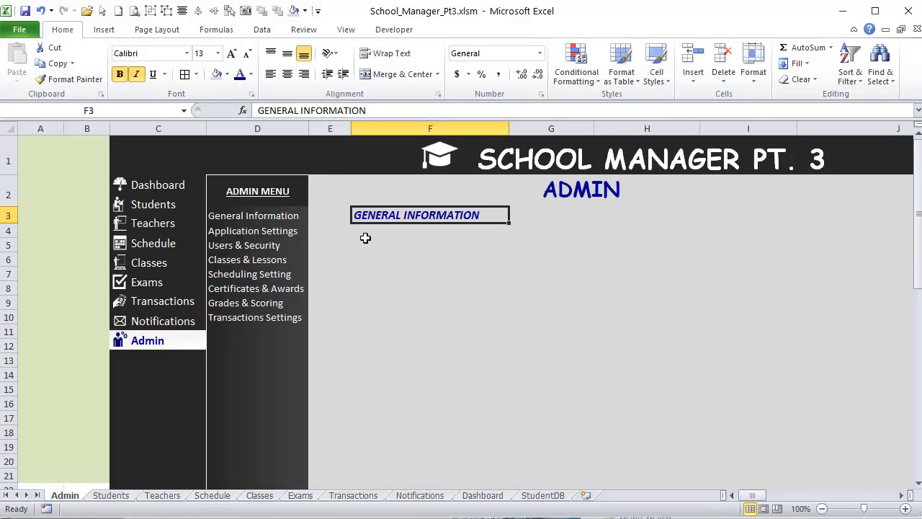
pyautogui.click(360, 230)
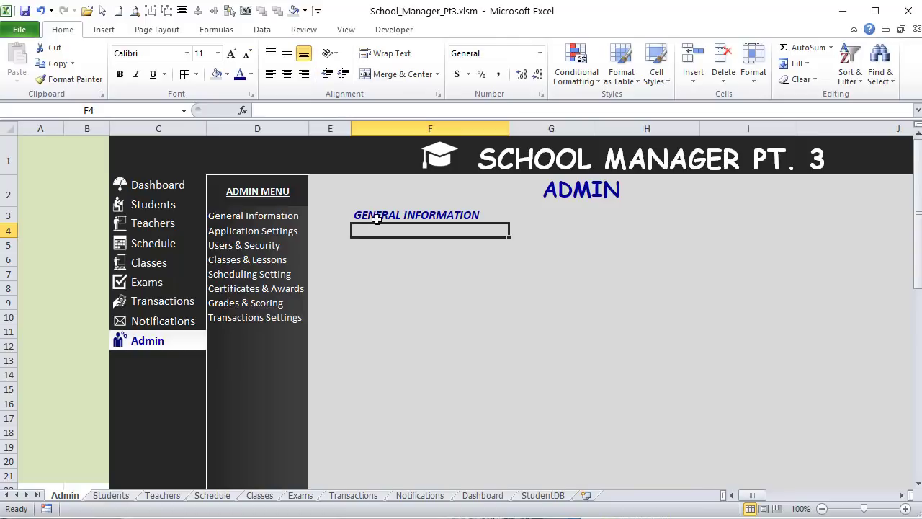
pyautogui.click(364, 211)
pyautogui.click(369, 233)
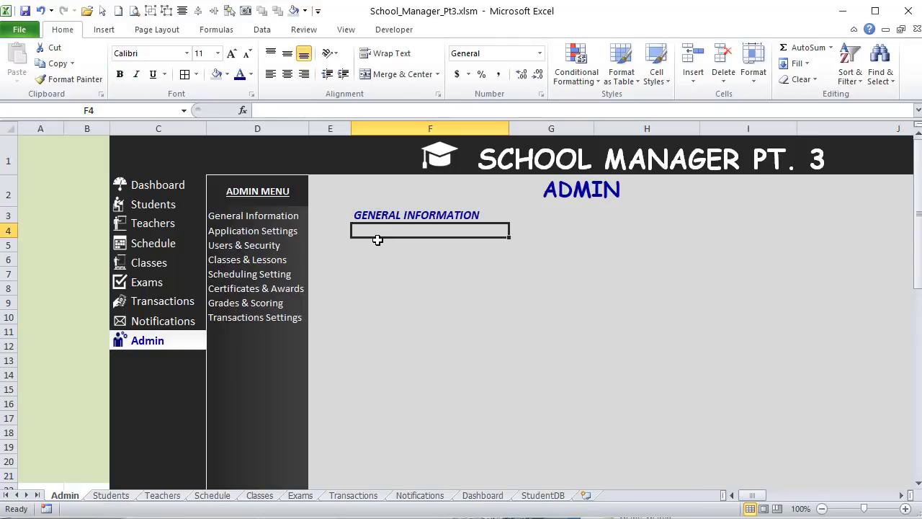
pyautogui.write('s')
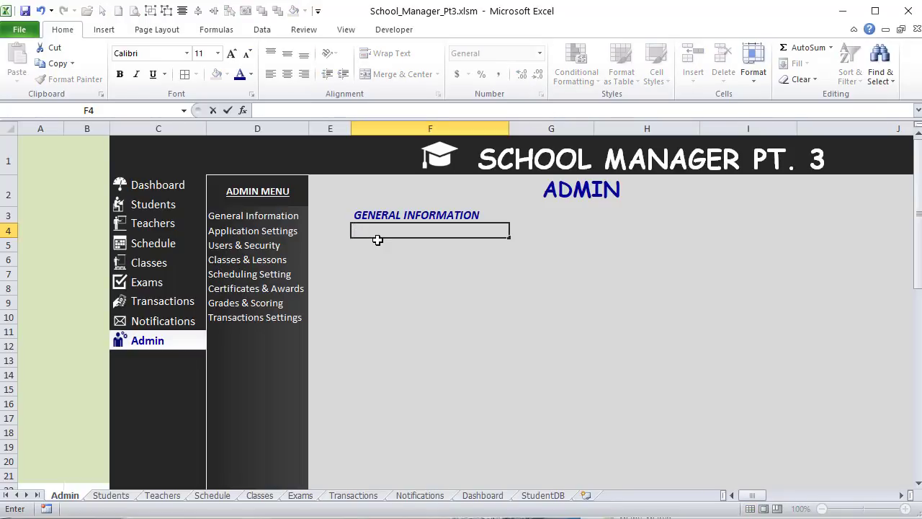
# Review the General Information field names, including Phone 2, City and Zip
pyautogui.scroll(-11, 576, 272)
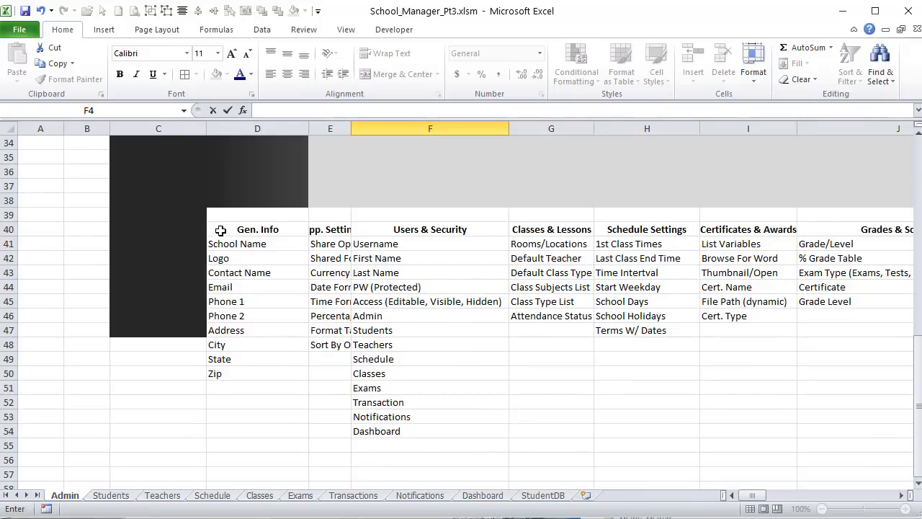
pyautogui.click(223, 256)
pyautogui.click(224, 285)
pyautogui.click(225, 314)
pyautogui.click(229, 372)
pyautogui.click(240, 317)
pyautogui.click(239, 346)
pyautogui.click(244, 370)
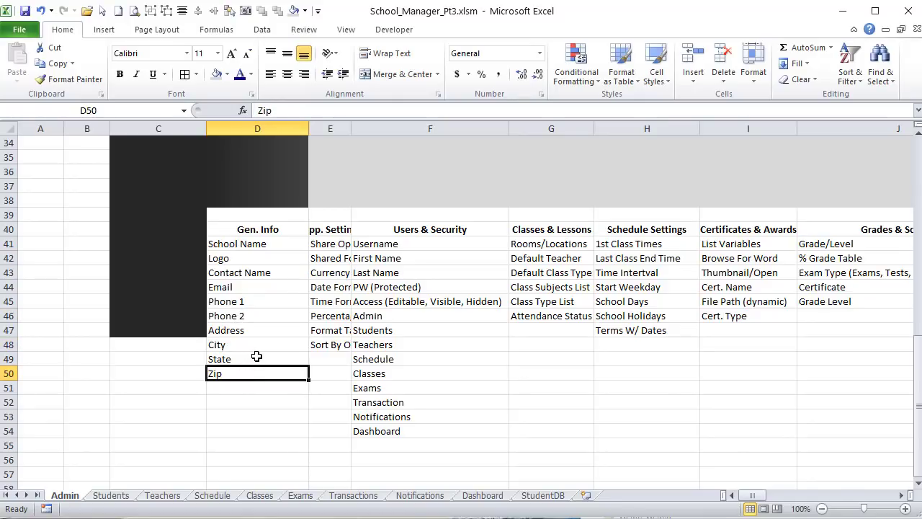
pyautogui.scroll(11, 259, 353)
# Enter School/Company, Contact Name, Email, Address and City into F4, F6, F8, F10 and F12
pyautogui.click(356, 230)
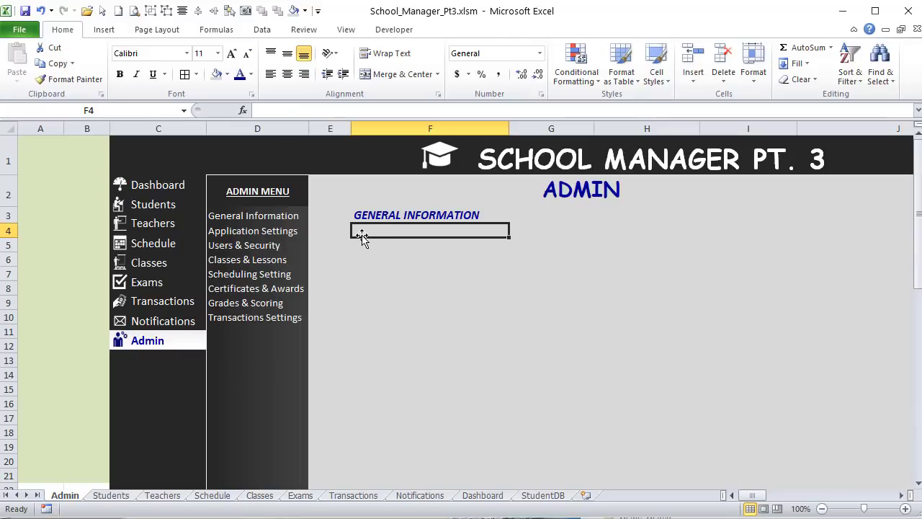
pyautogui.write('Sch')
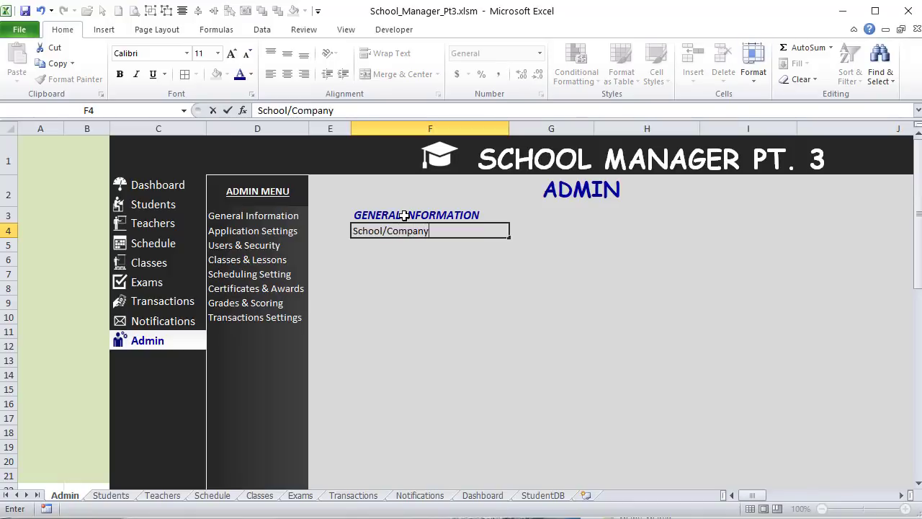
pyautogui.write('ool/Company')
pyautogui.press('Return')
pyautogui.press('Return')
pyautogui.write('Co')
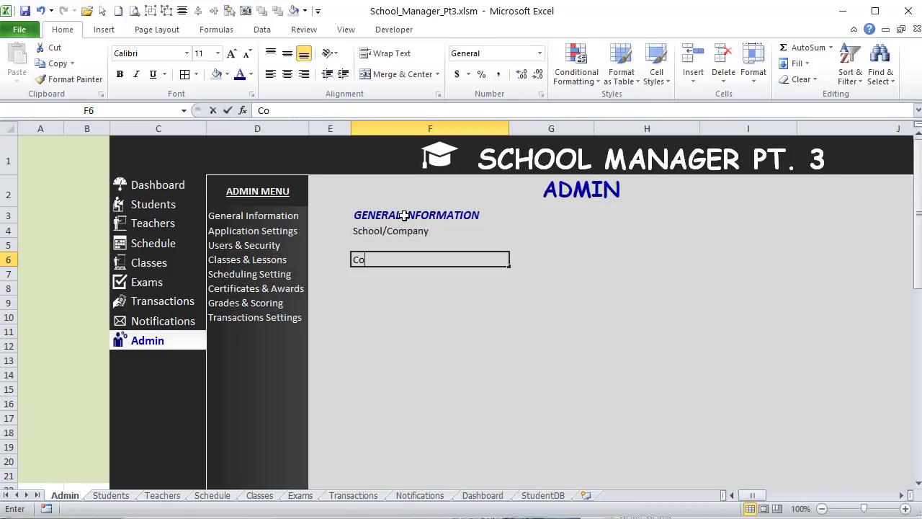
pyautogui.write('ntact Name')
pyautogui.press('Return')
pyautogui.press('Return')
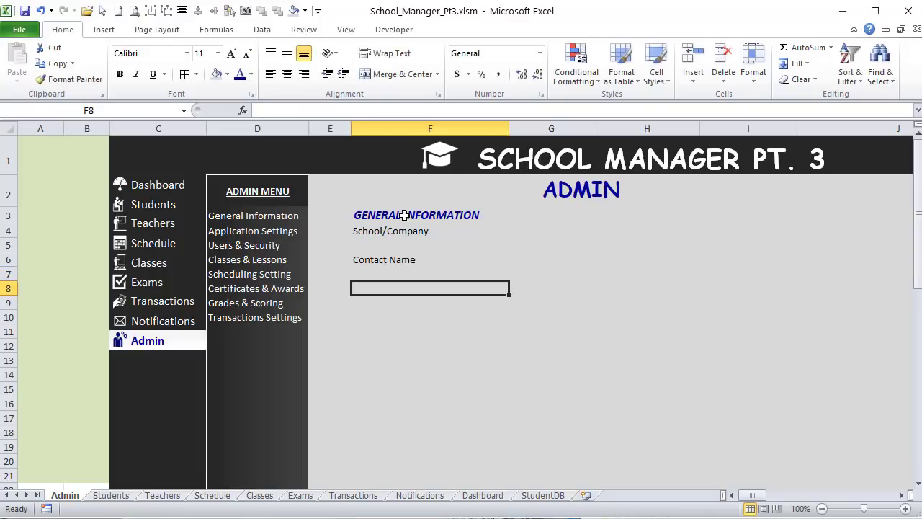
pyautogui.write('Email')
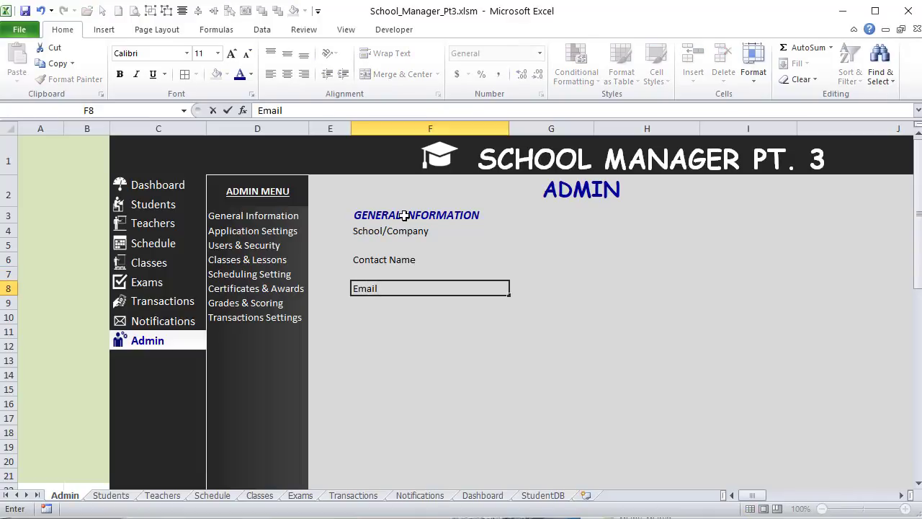
pyautogui.press('Return')
pyautogui.press('Return')
pyautogui.write('Address')
pyautogui.press('Return')
pyautogui.press('Return')
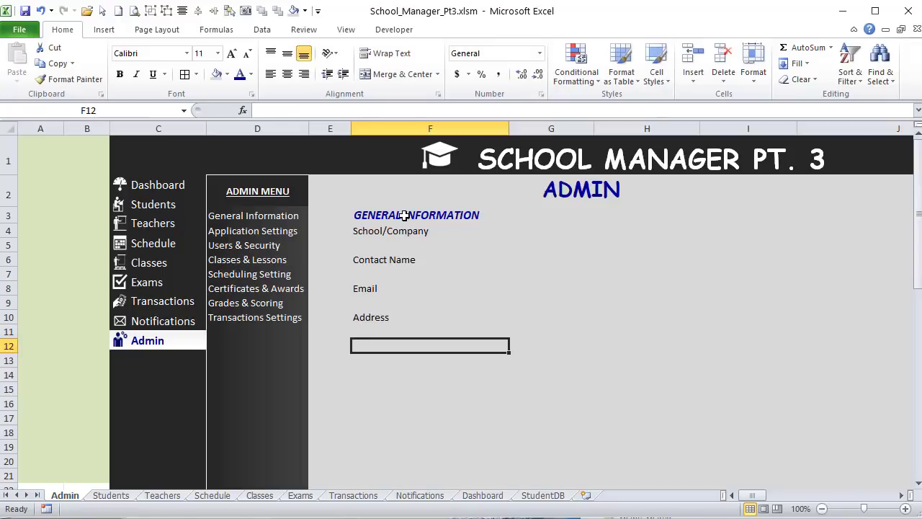
pyautogui.write('City')
pyautogui.press('Tab')
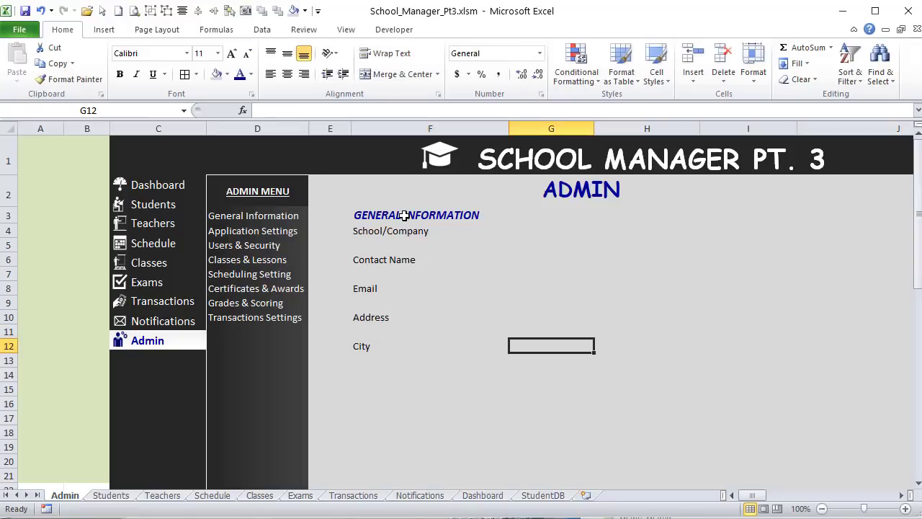
pyautogui.press('Left')
pyautogui.press('Right')
# Merge and centre the GENERAL INFORMATION heading across F3:K3
pyautogui.moveTo(363, 213); pyautogui.dragTo(577, 211)
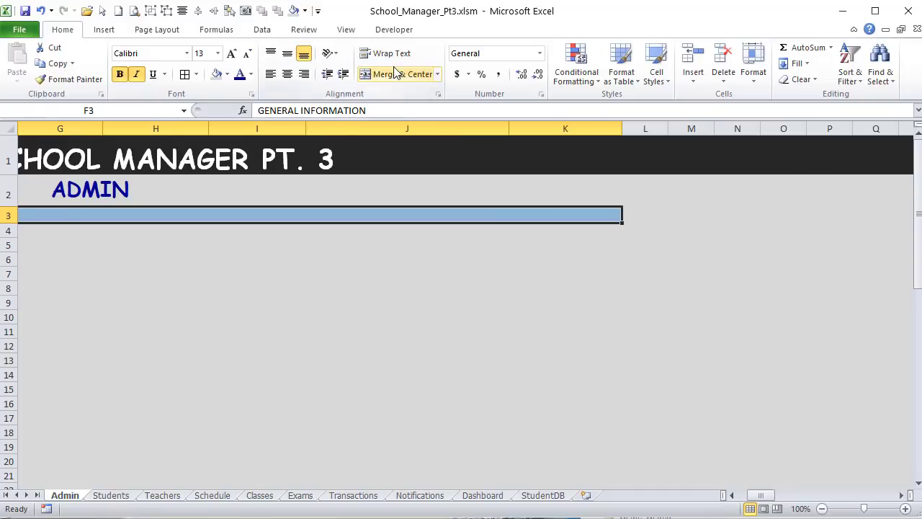
pyautogui.click(397, 74)
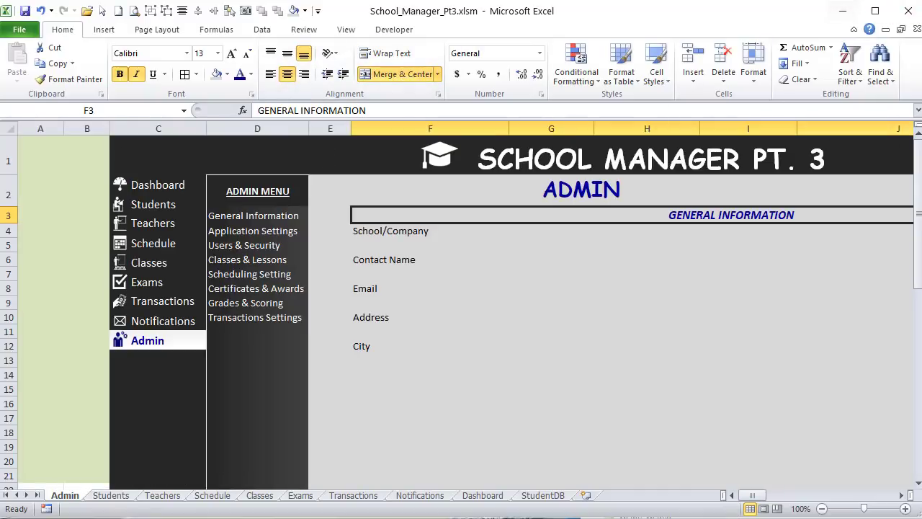
pyautogui.moveTo(751, 494); pyautogui.dragTo(759, 495)
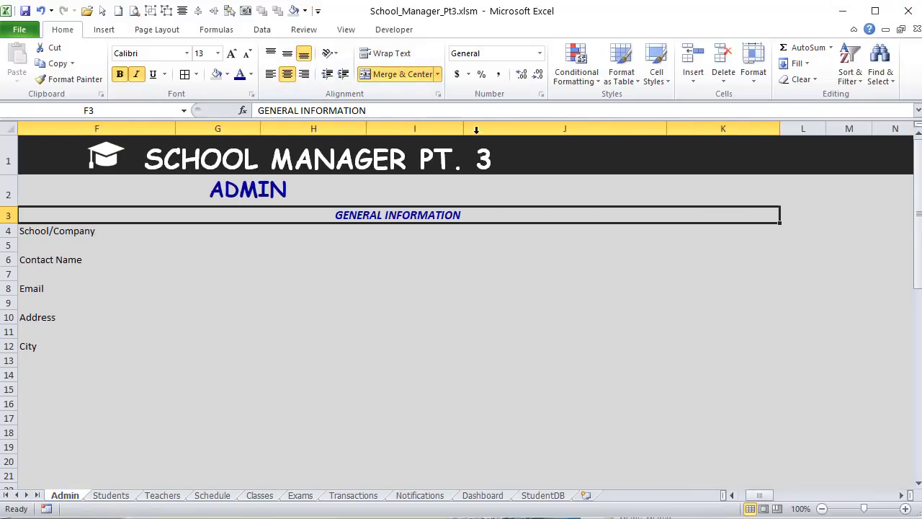
# Narrow columns J and H, and narrow column F to a width of 17.71
pyautogui.moveTo(666, 128); pyautogui.dragTo(555, 131)
pyautogui.moveTo(464, 133); pyautogui.dragTo(457, 134)
pyautogui.moveTo(366, 128); pyautogui.dragTo(336, 128)
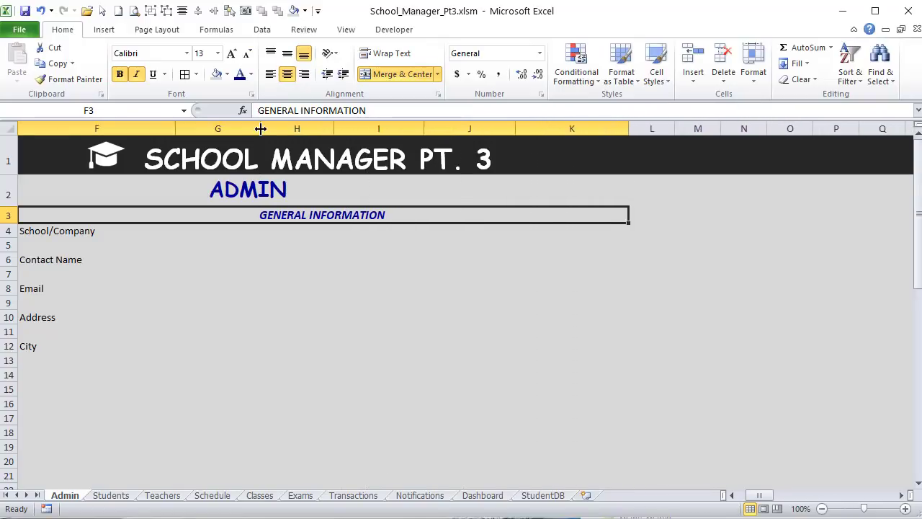
pyautogui.click(174, 129)
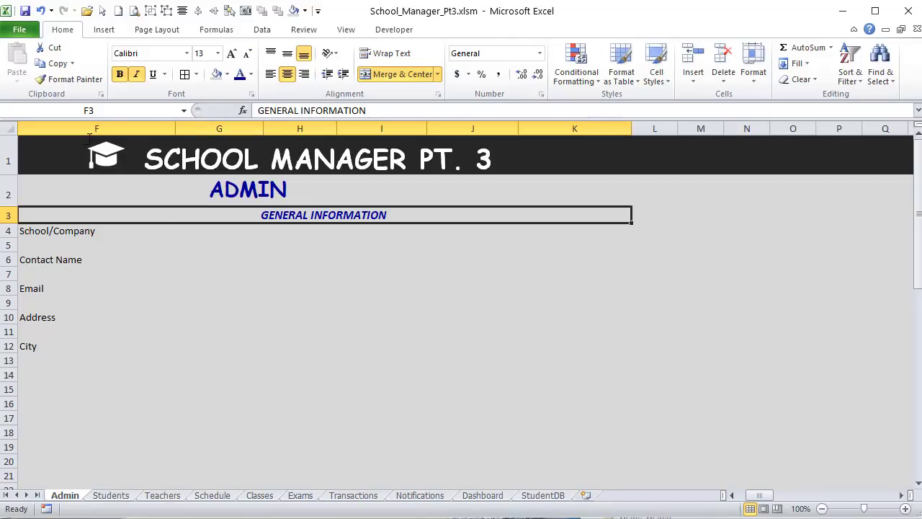
pyautogui.moveTo(174, 130); pyautogui.dragTo(97, 134)
pyautogui.click(732, 495)
pyautogui.click(732, 495)
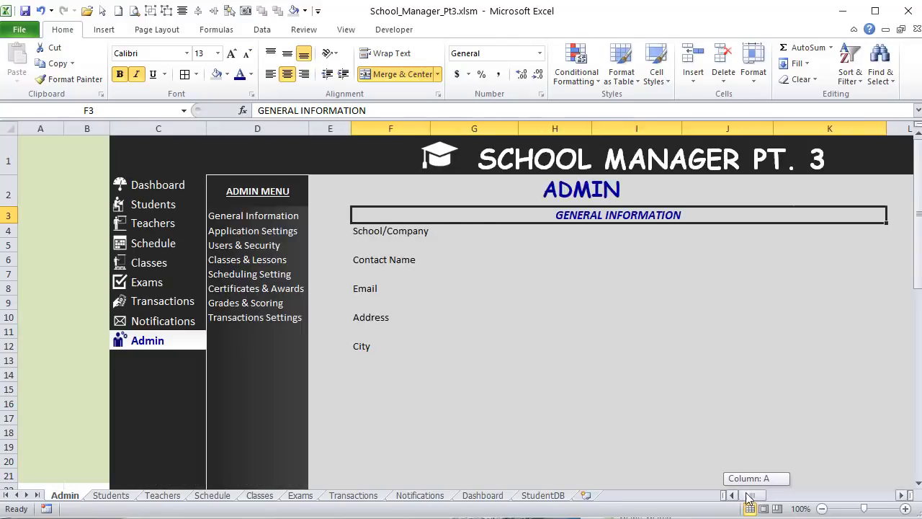
pyautogui.click(424, 234)
# Add a Logo label in J4 on the School/Company row
pyautogui.click(462, 234)
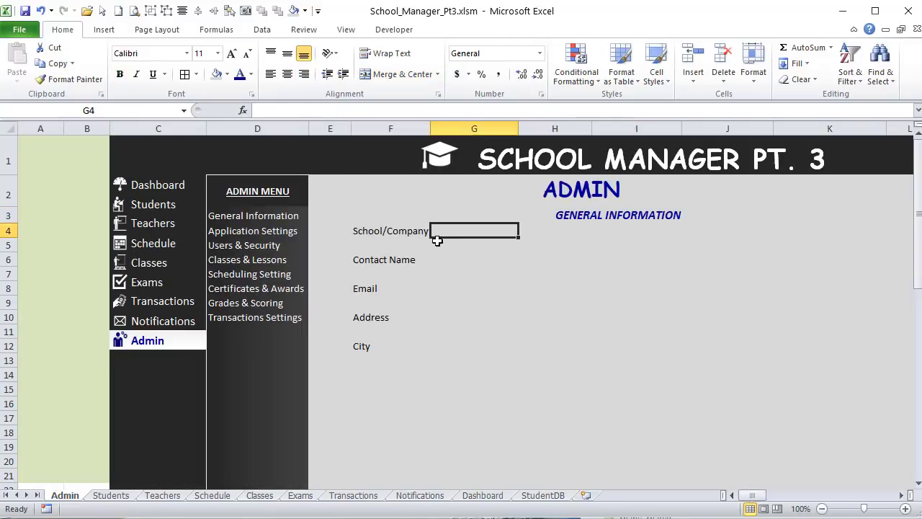
pyautogui.click(407, 238)
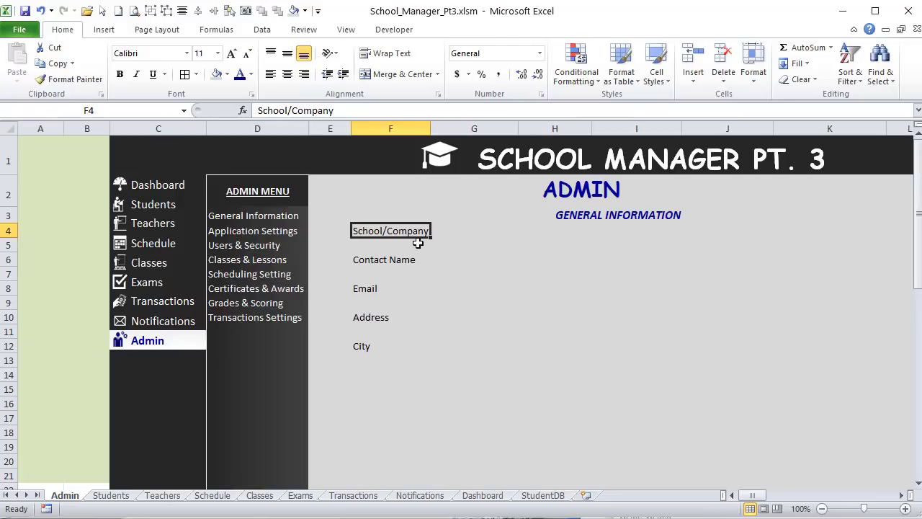
pyautogui.click(452, 233)
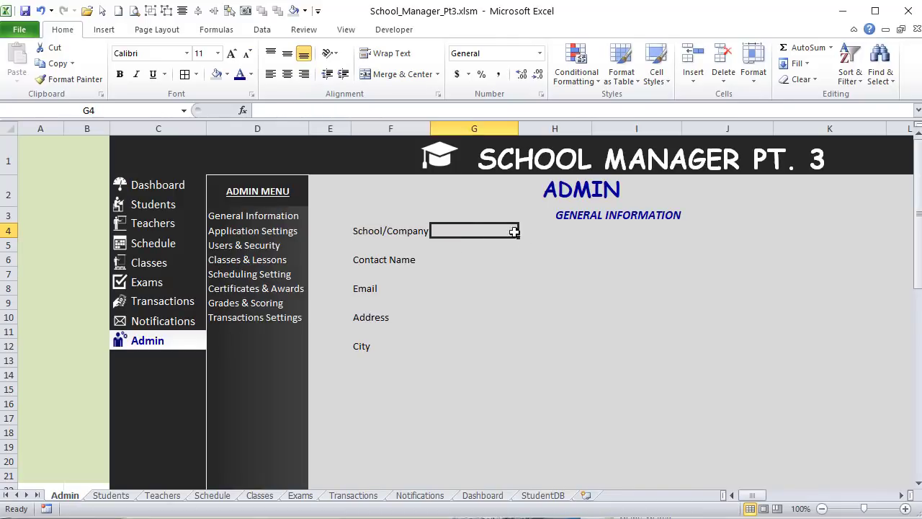
pyautogui.click(585, 230)
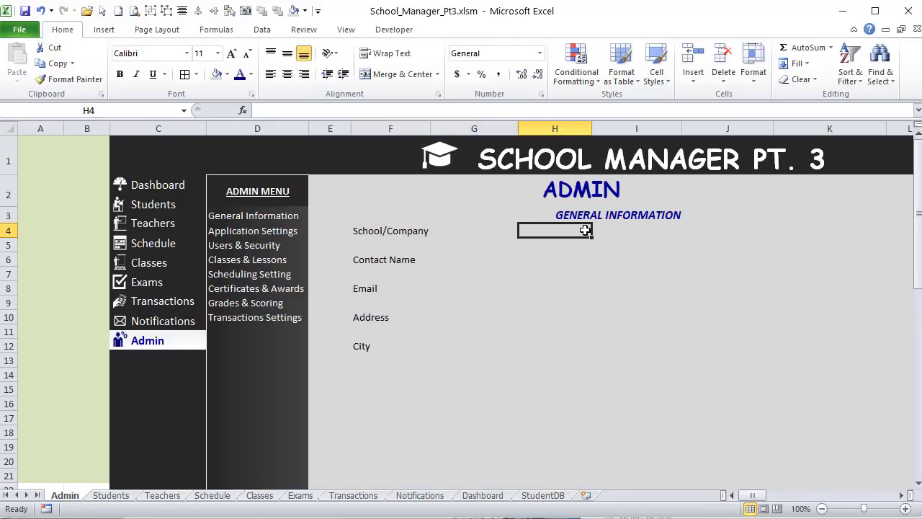
pyautogui.click(670, 230)
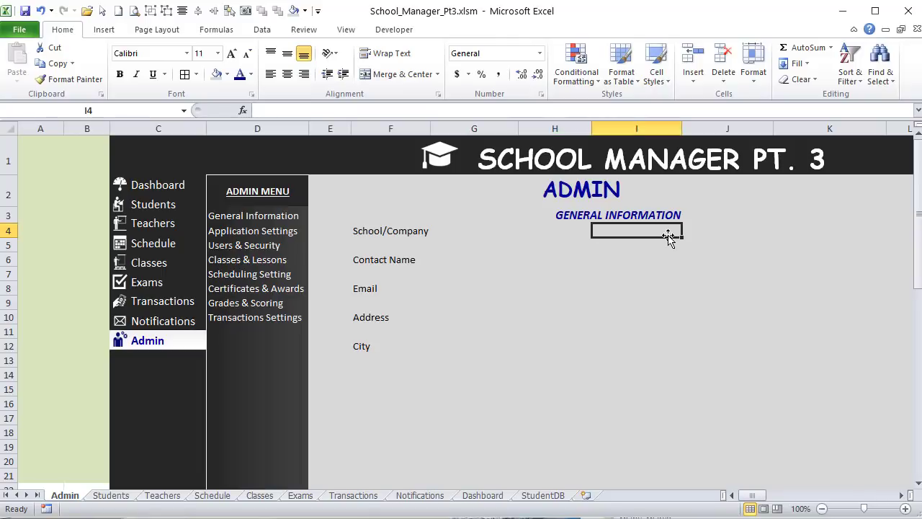
pyautogui.press('Right')
pyautogui.write('Logo')
pyautogui.press('Tab')
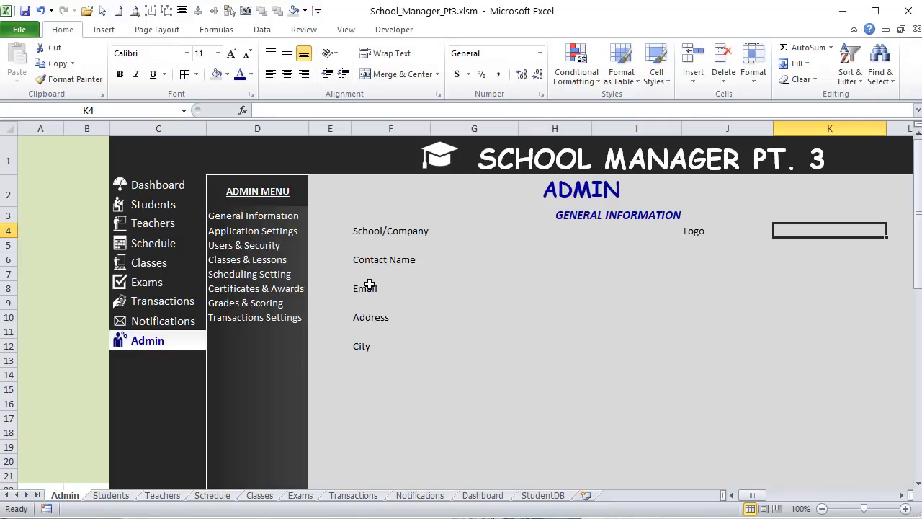
# Add Phone 1, Phone 2 and Zip labels in column J, and State beside City
pyautogui.click(389, 266)
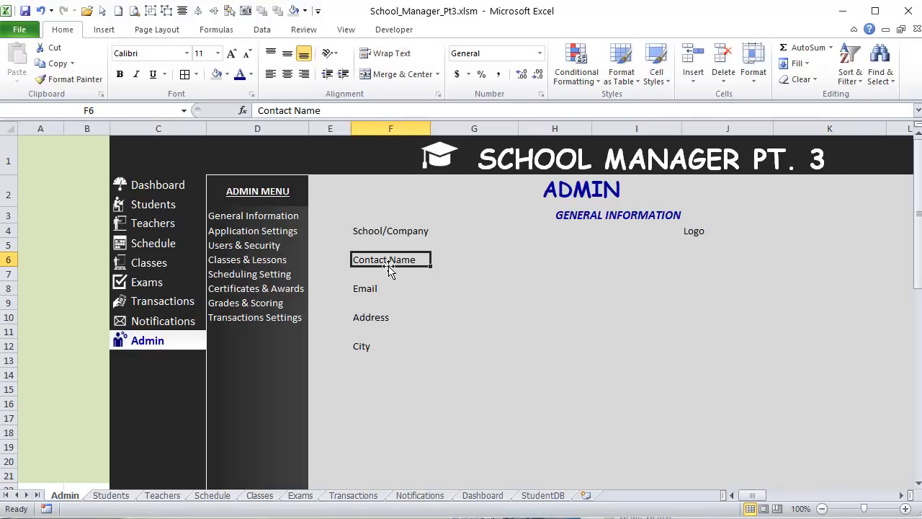
pyautogui.click(395, 293)
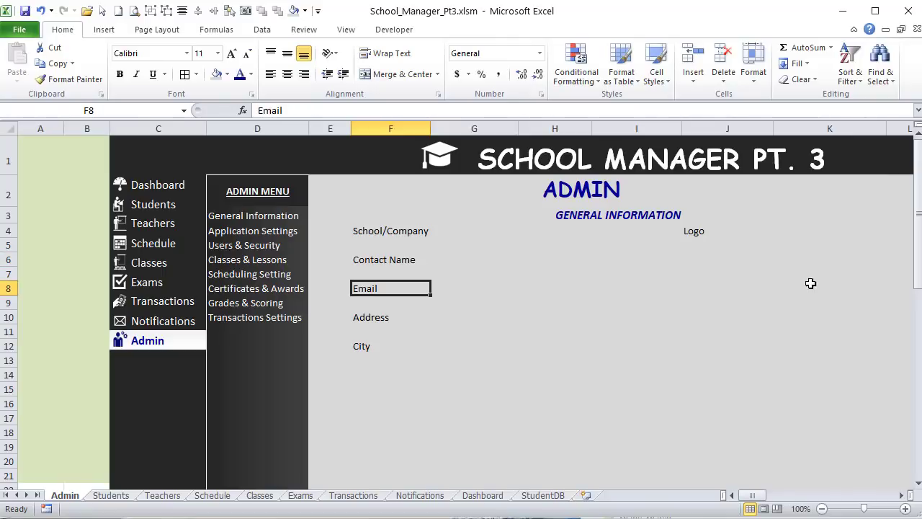
pyautogui.click(701, 271)
pyautogui.write('Phj')
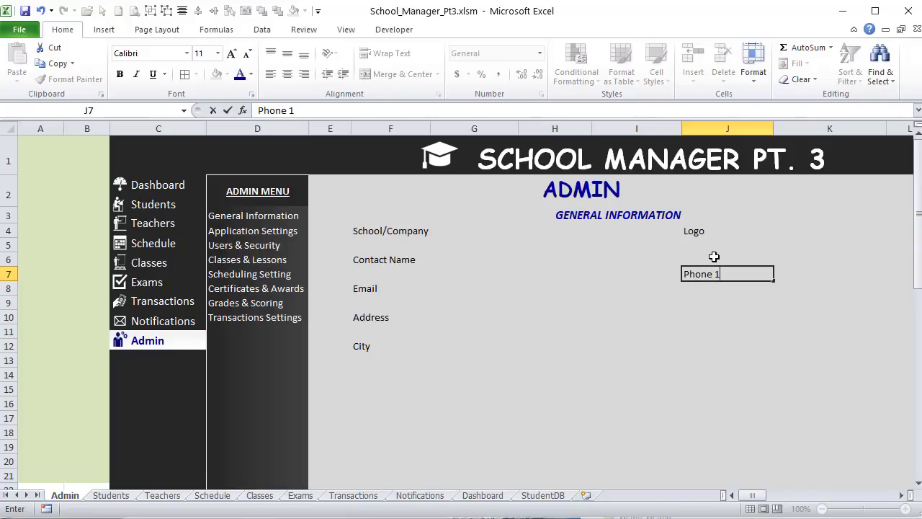
pyautogui.write('ne 1')
pyautogui.press('Return')
pyautogui.press('Return')
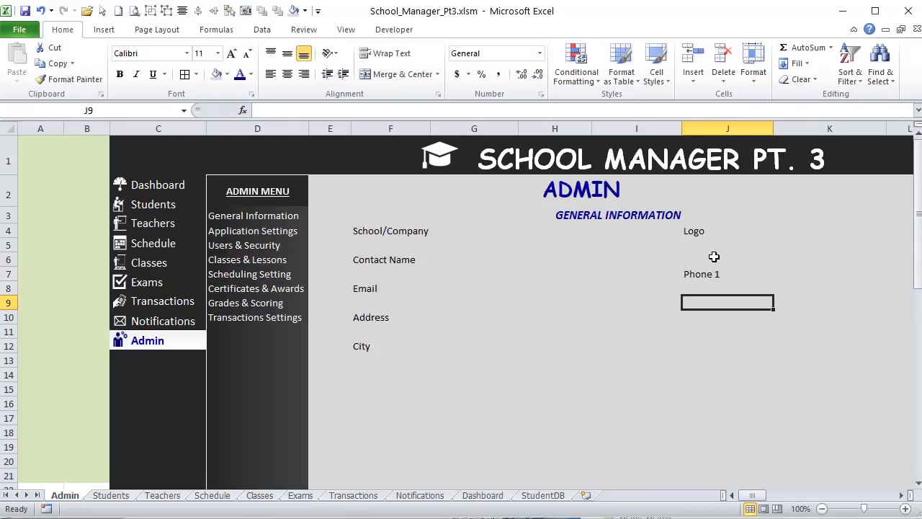
pyautogui.write('Phone ')
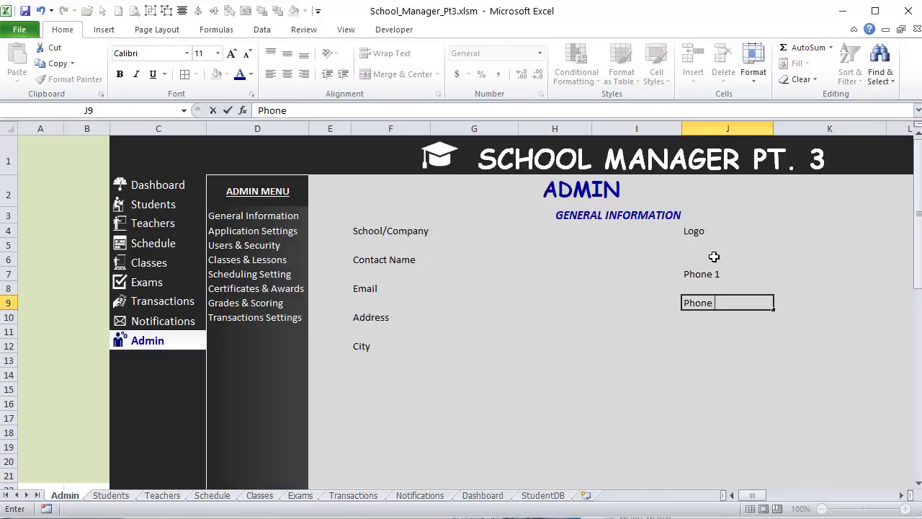
pyautogui.write('2')
pyautogui.press('Return')
pyautogui.press('Return')
pyautogui.press('Return')
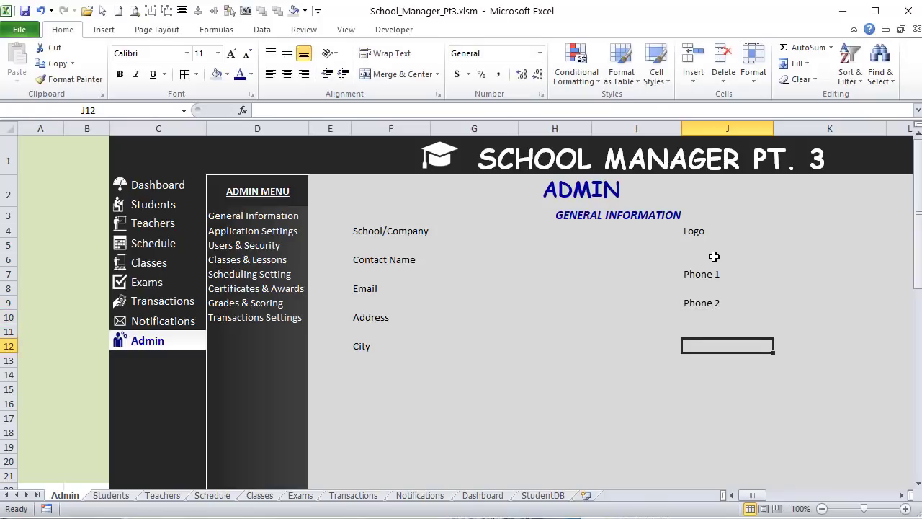
pyautogui.write('Zip')
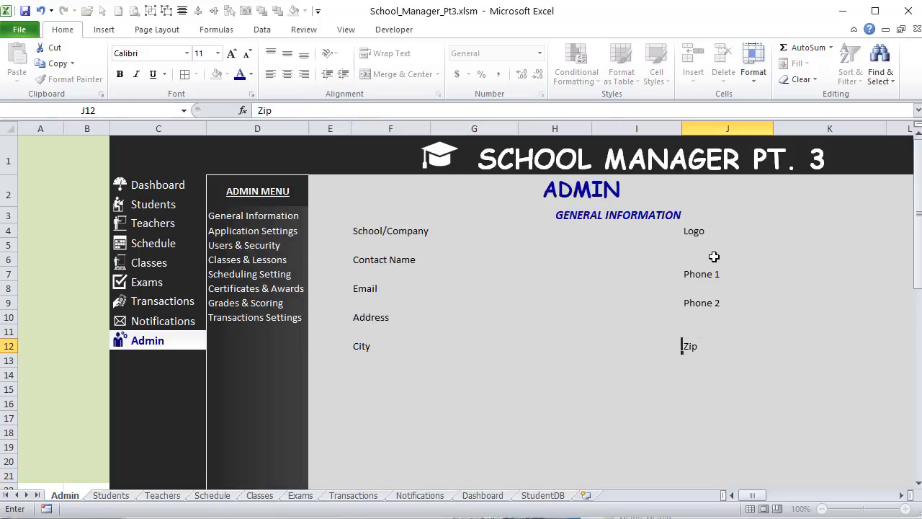
pyautogui.press('Left')
pyautogui.press('Left')
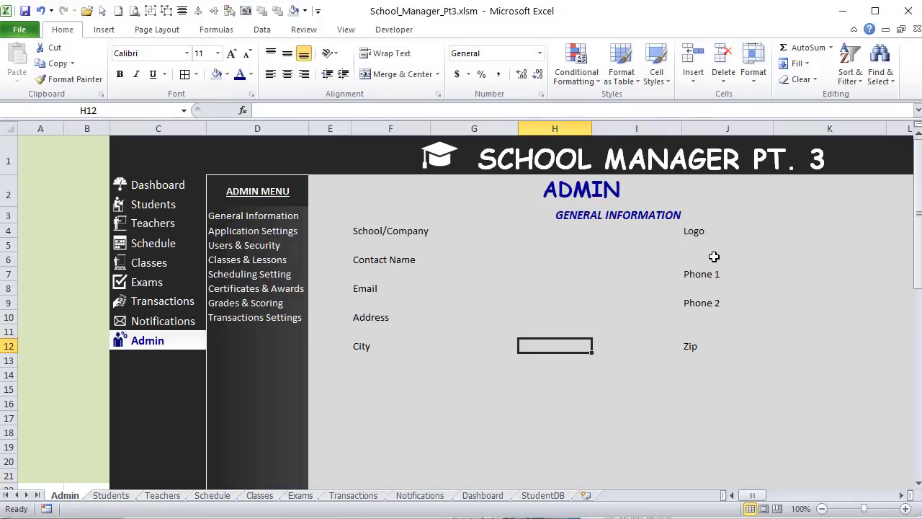
pyautogui.write('State')
pyautogui.press('Return')
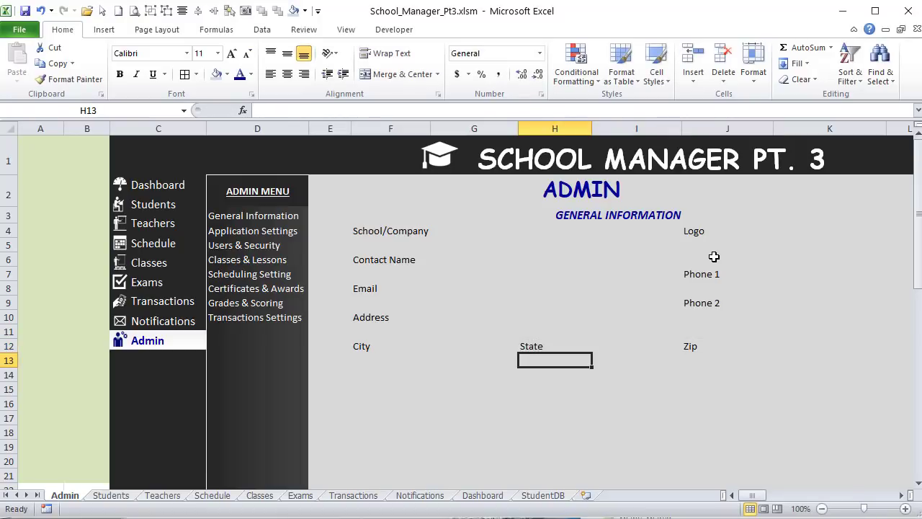
# Give G4 beside School/Company a white fill, left alignment and an outline border
pyautogui.click(459, 230)
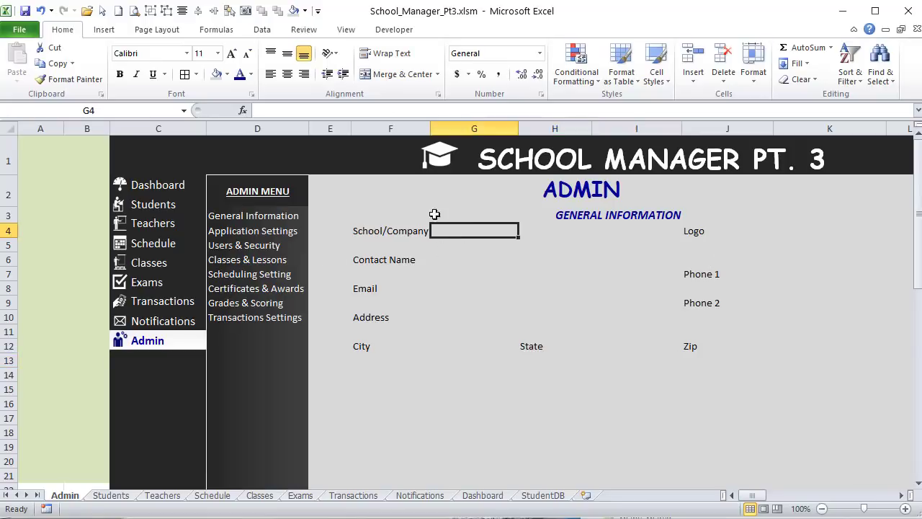
pyautogui.click(227, 75)
pyautogui.click(117, 104)
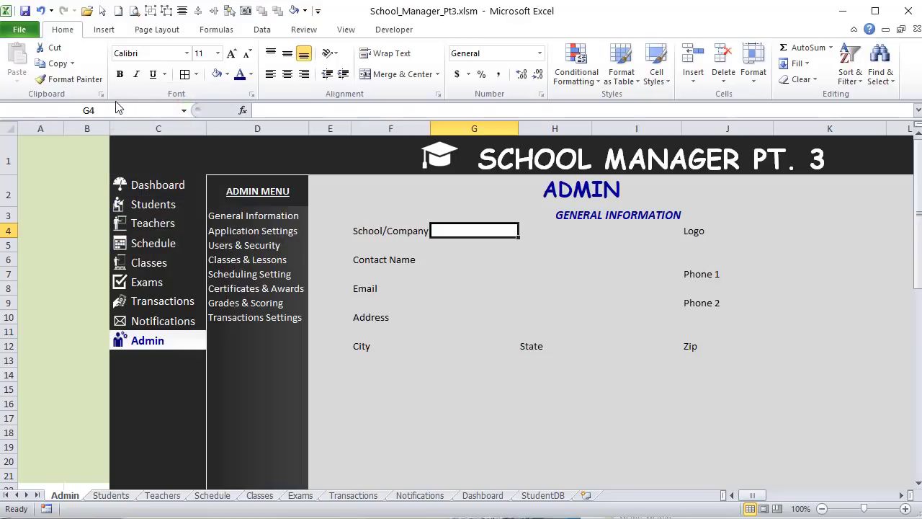
pyautogui.click(268, 75)
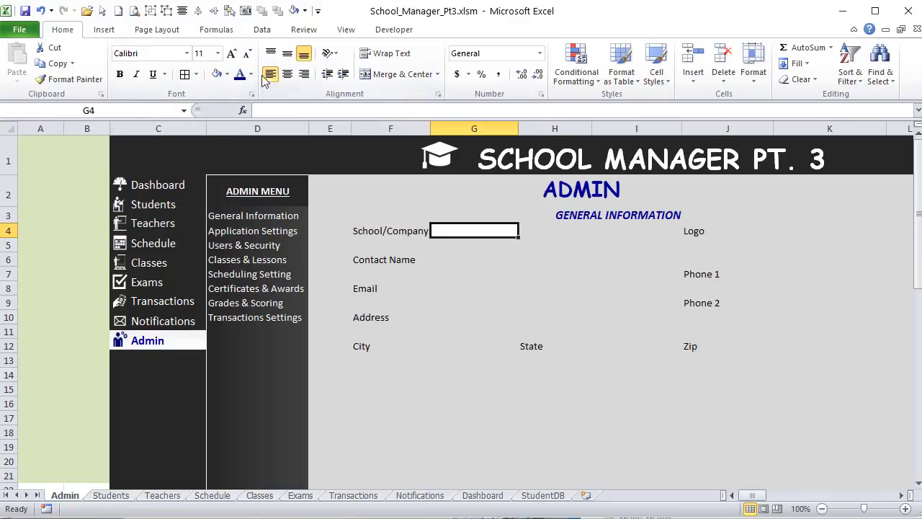
pyautogui.rightClick(504, 231)
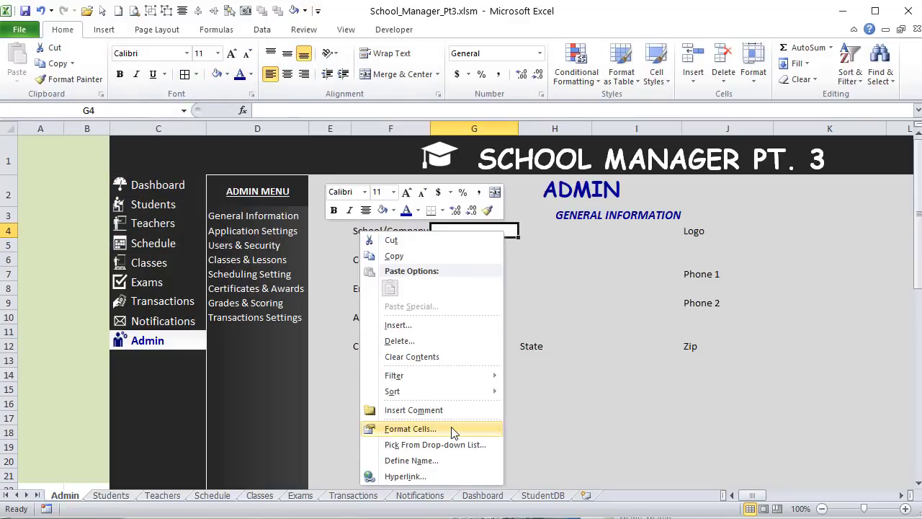
pyautogui.click(451, 426)
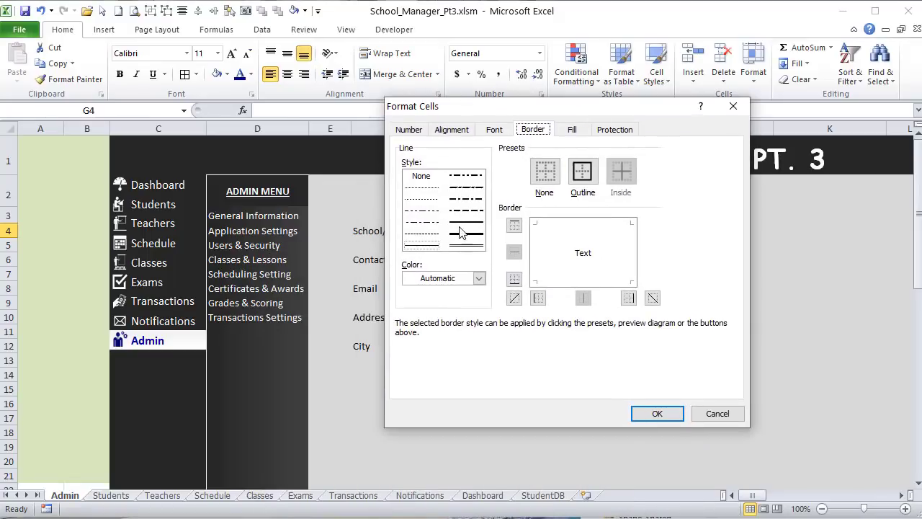
pyautogui.click(584, 174)
pyautogui.click(422, 187)
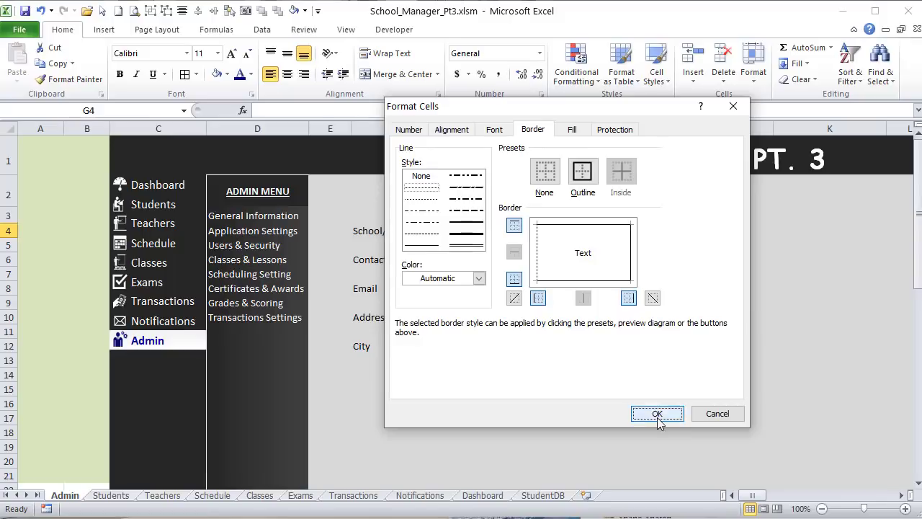
pyautogui.click(656, 414)
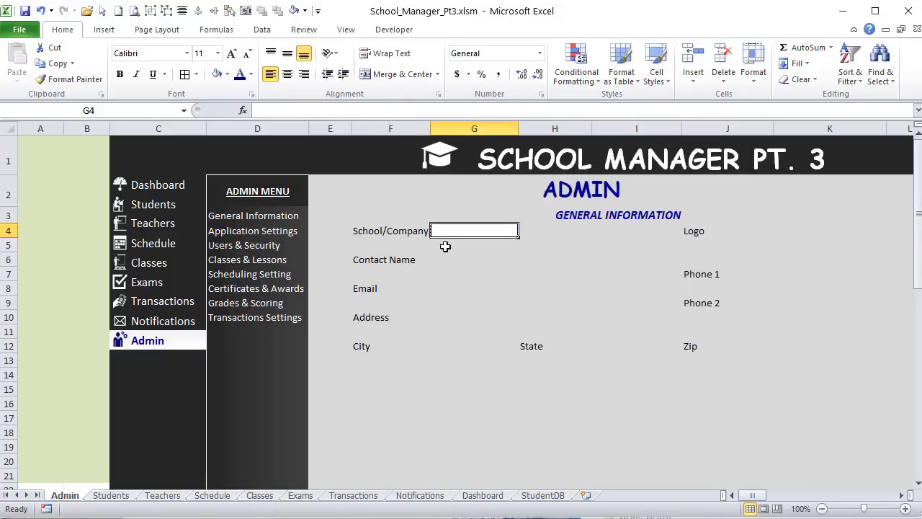
# Merge G4:I4 into one School/Company entry box with top and bottom borders
pyautogui.moveTo(439, 231); pyautogui.dragTo(624, 229)
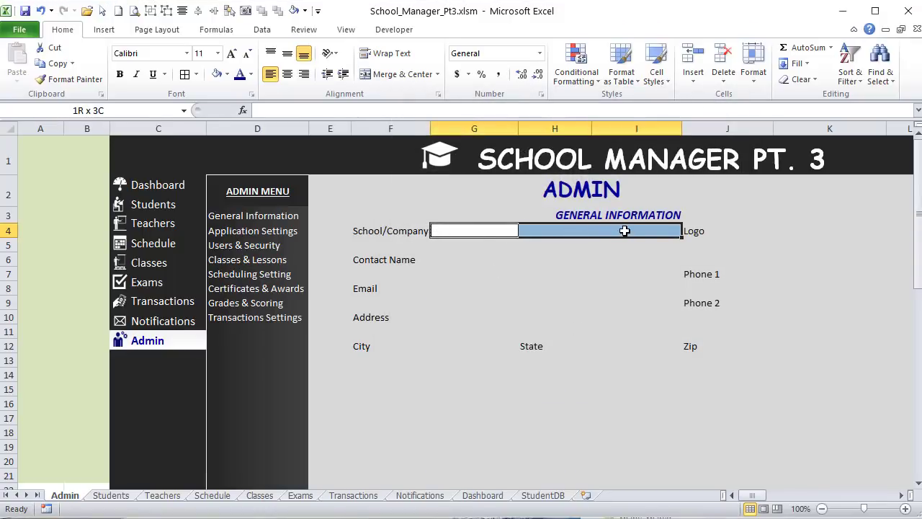
pyautogui.click(402, 74)
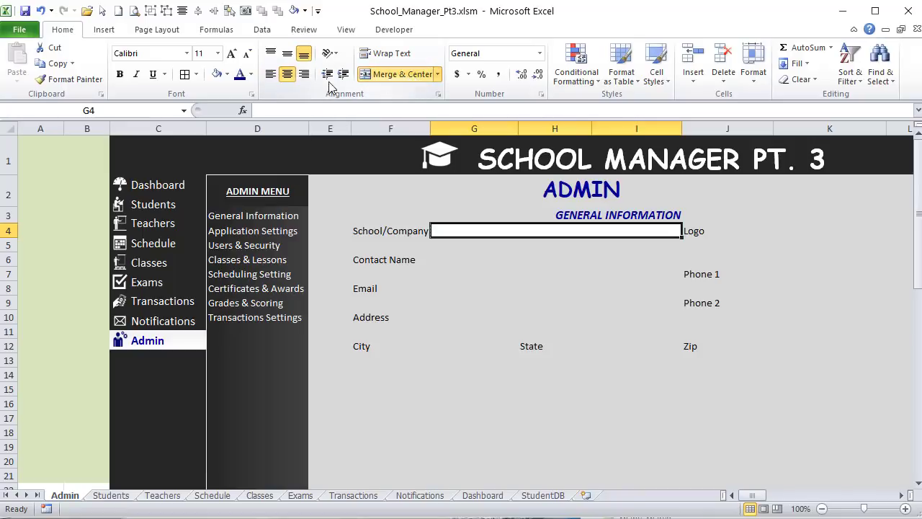
pyautogui.rightClick(466, 234)
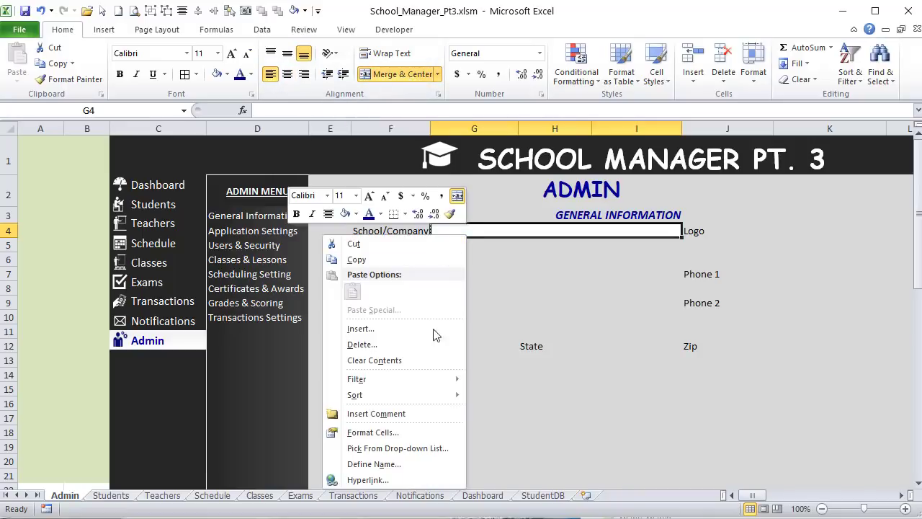
pyautogui.click(423, 433)
pyautogui.moveTo(475, 281); pyautogui.dragTo(551, 195)
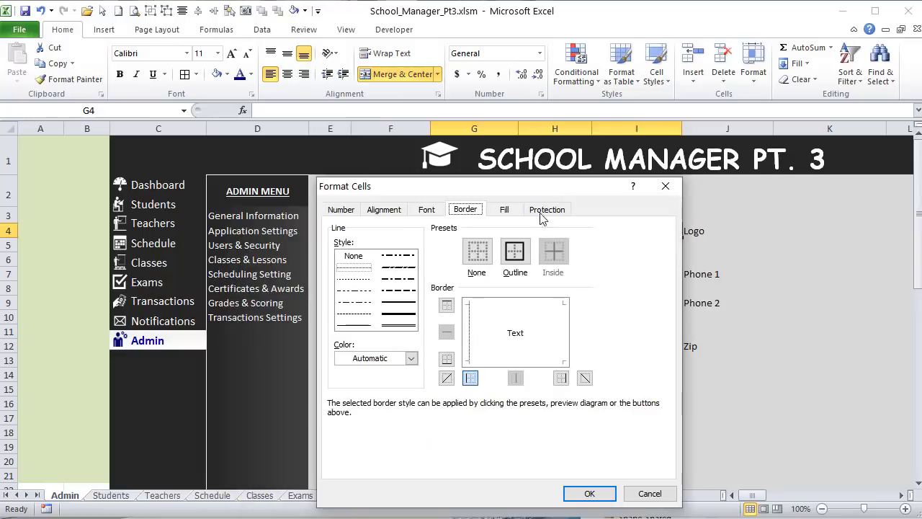
pyautogui.click(353, 324)
pyautogui.click(479, 305)
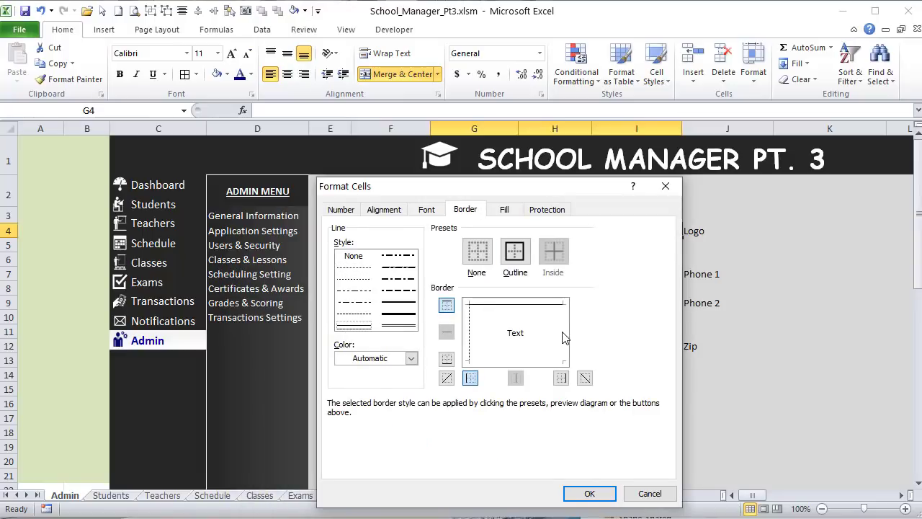
pyautogui.click(544, 366)
pyautogui.click(589, 493)
pyautogui.click(684, 387)
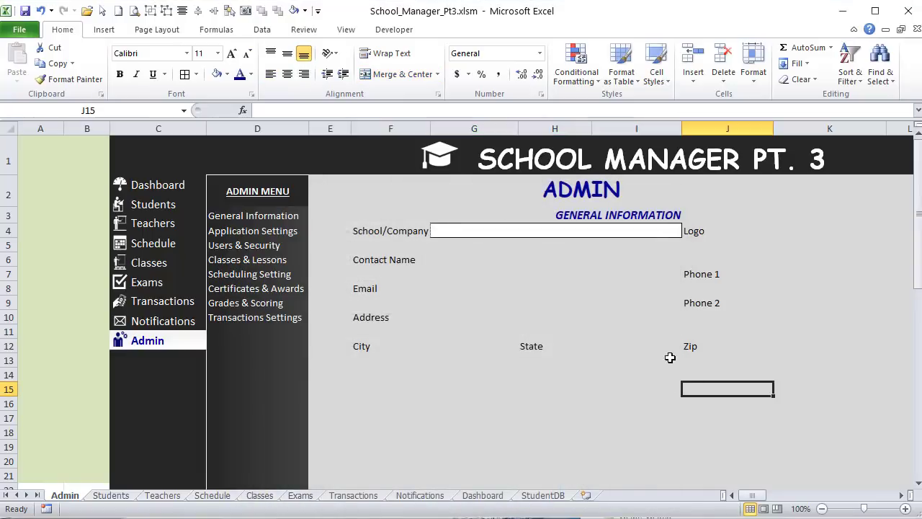
# Narrow column J beside the Phone 1 label
pyautogui.click(464, 239)
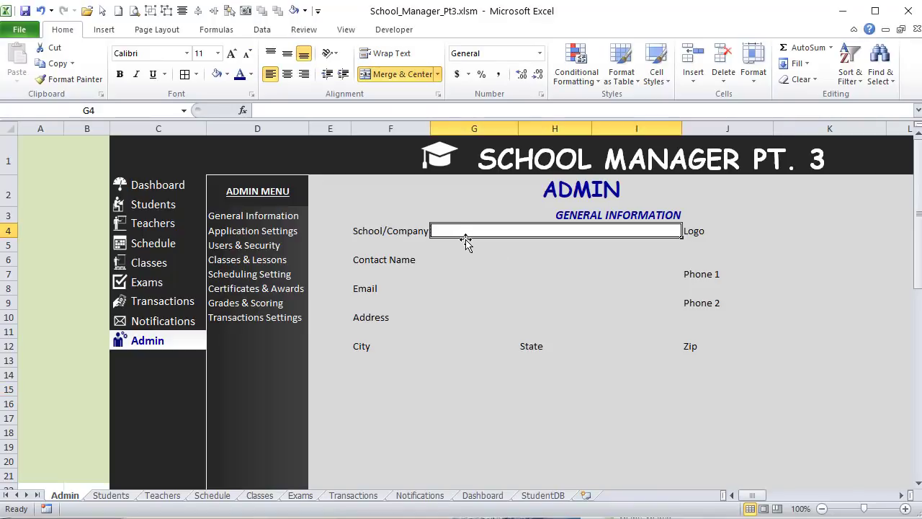
pyautogui.click(737, 274)
pyautogui.click(780, 275)
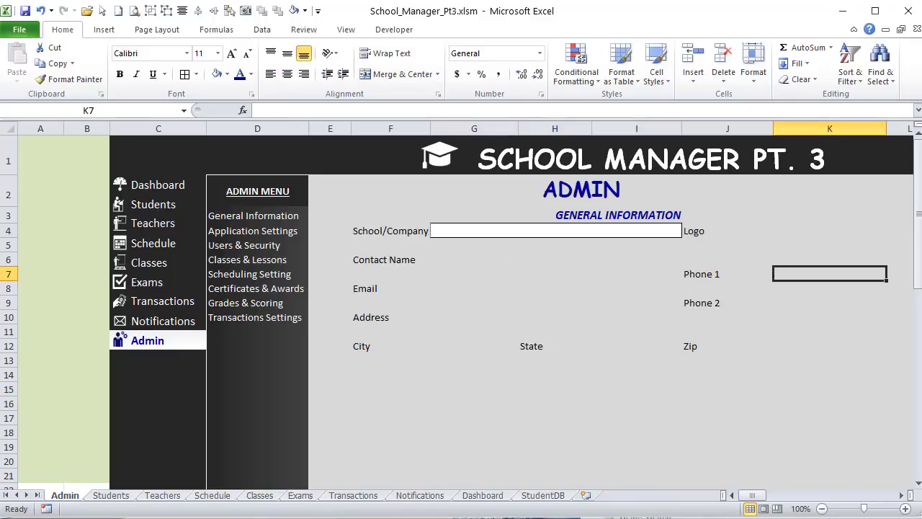
pyautogui.click(768, 135)
pyautogui.moveTo(772, 131); pyautogui.dragTo(736, 135)
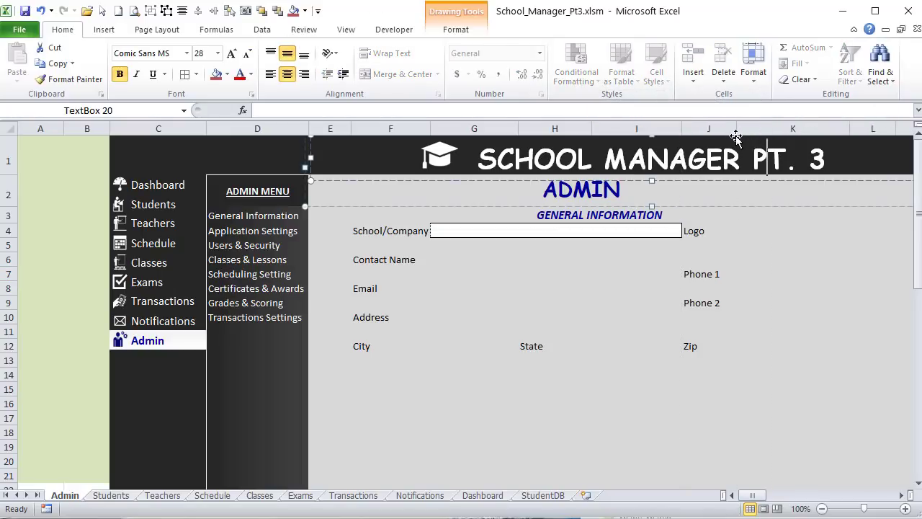
pyautogui.click(768, 276)
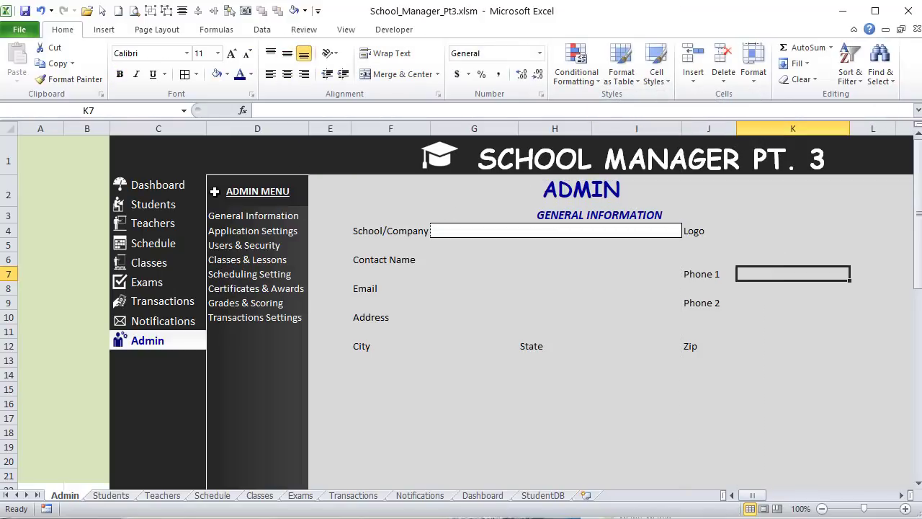
pyautogui.moveTo(439, 244); pyautogui.dragTo(444, 233)
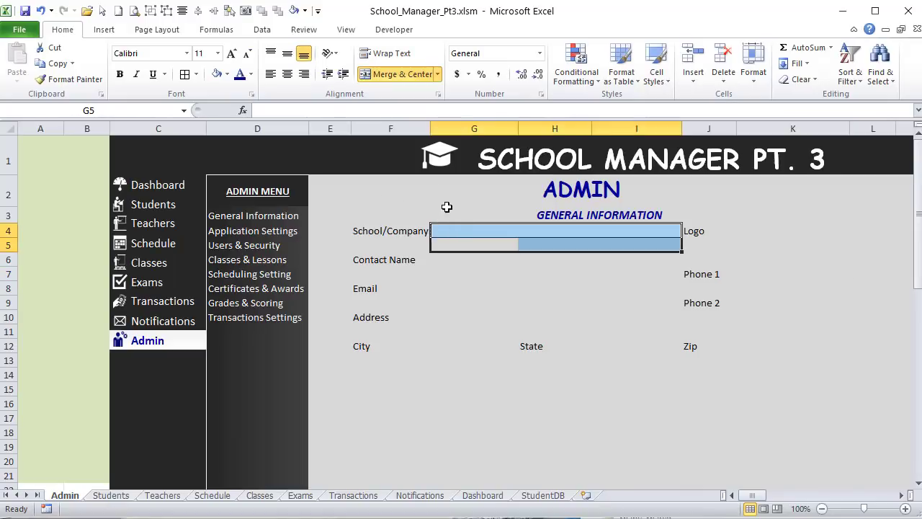
# Try copying the unmerged School/Company box beside Phone 1, then undo the paste
pyautogui.click(452, 231)
pyautogui.click(395, 74)
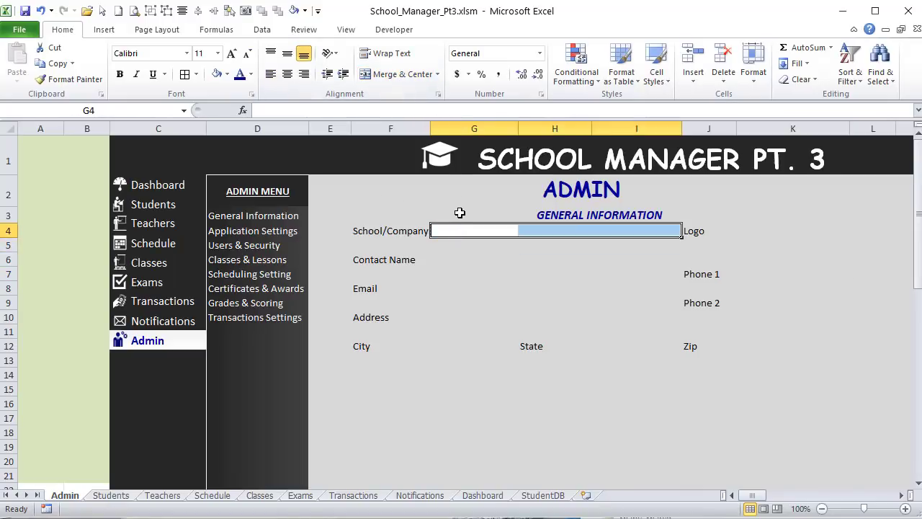
pyautogui.hotkey('ctrl', 'c')
pyautogui.click(748, 274)
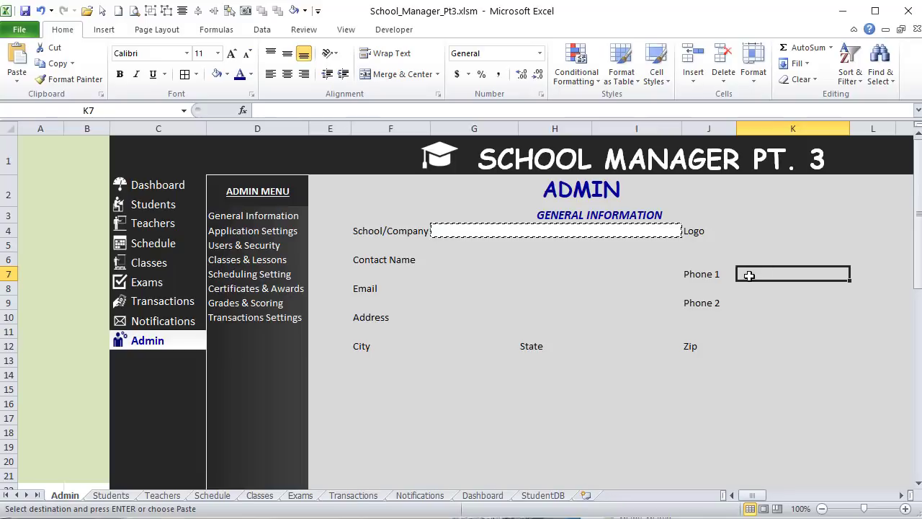
pyautogui.hotkey('ctrl', 'v')
pyautogui.rightClick(749, 278)
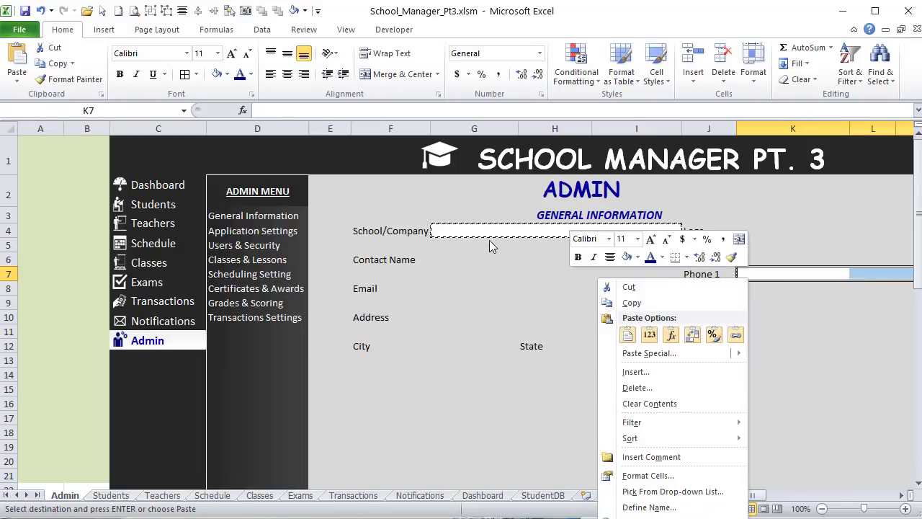
pyautogui.press('Escape')
pyautogui.hotkey('ctrl', 'z')
pyautogui.hotkey('ctrl', 'z')
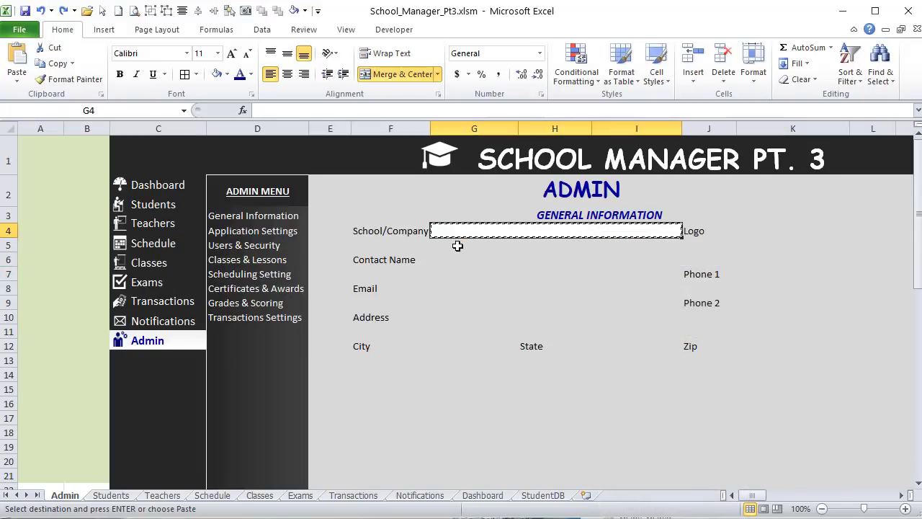
# Copy G4's entry-box formatting to K7 and give it a thin solid border
pyautogui.click(364, 73)
pyautogui.click(468, 286)
pyautogui.click(459, 227)
pyautogui.hotkey('ctrl', 'c')
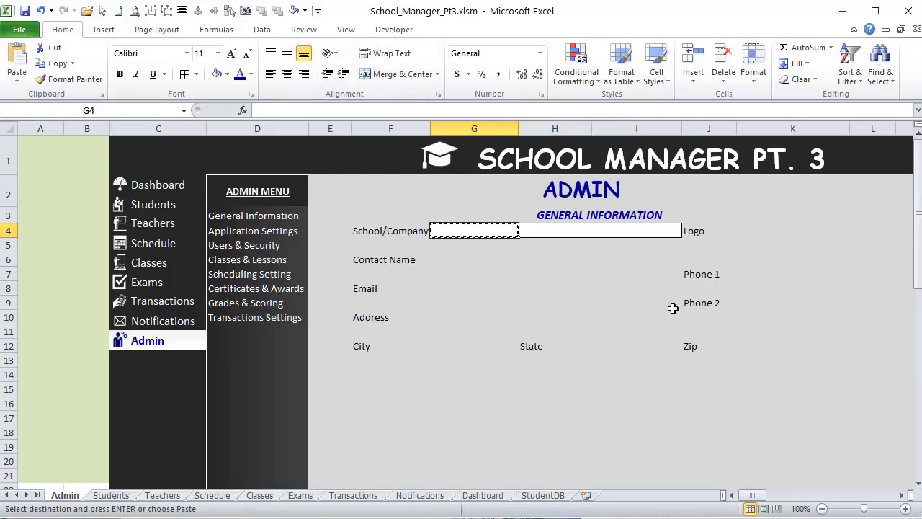
pyautogui.click(746, 275)
pyautogui.rightClick(747, 278)
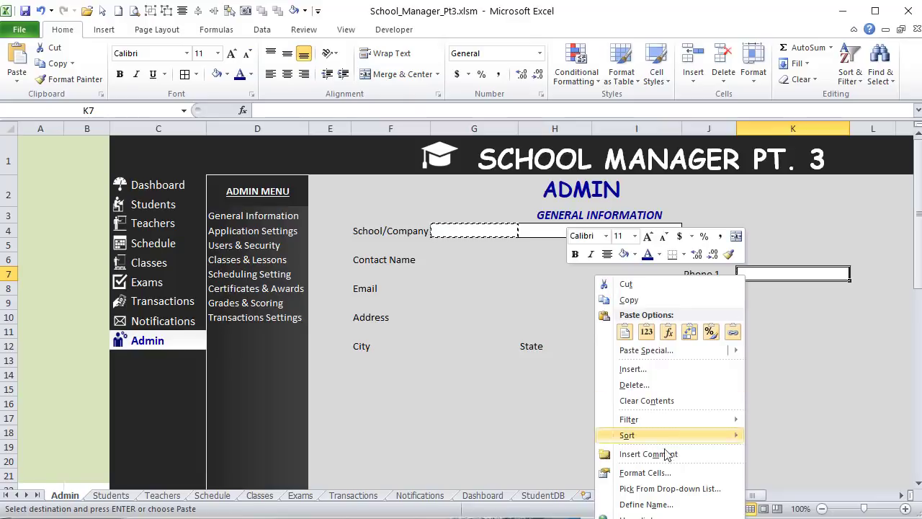
pyautogui.click(645, 473)
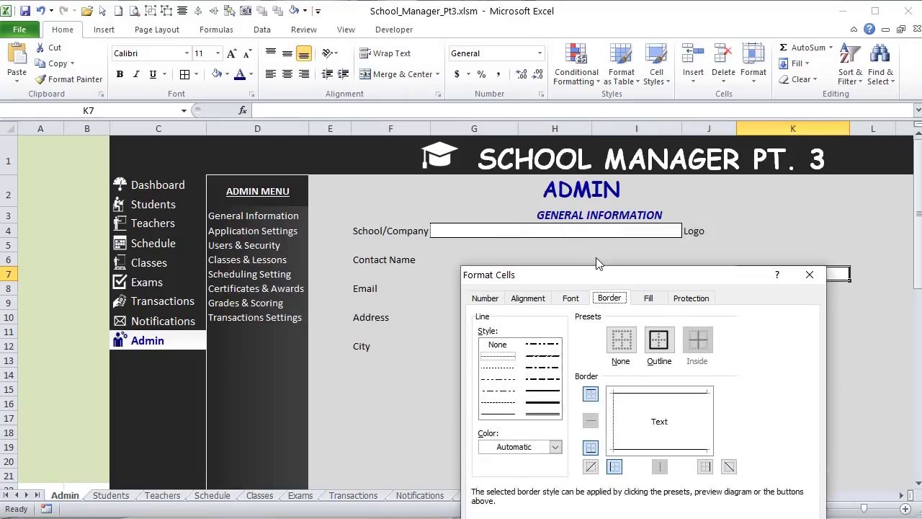
pyautogui.click(450, 295)
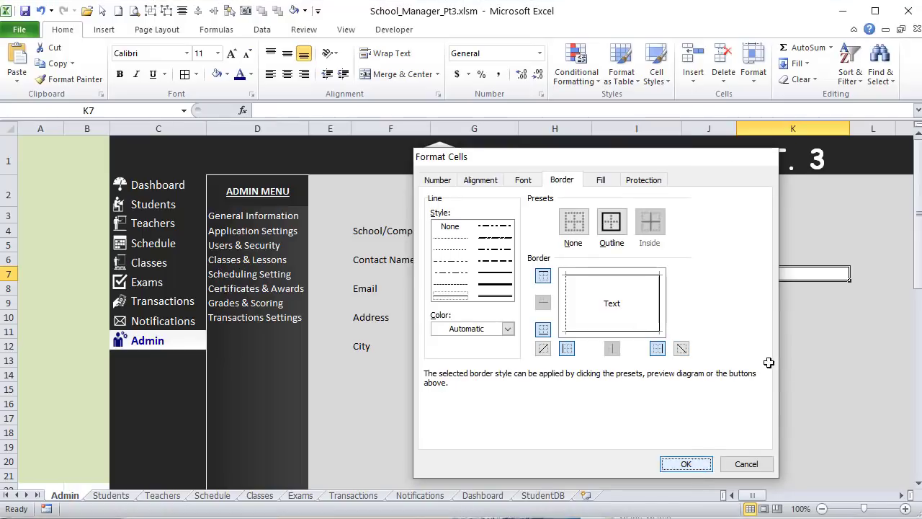
pyautogui.press('Return')
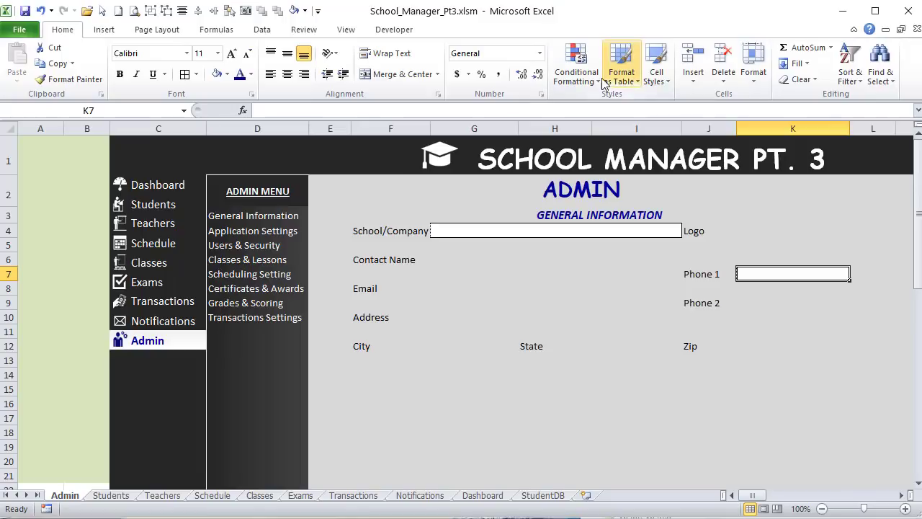
# Save K7's bordered entry-box formatting as a new cell style named 'Field Style'
pyautogui.click(657, 74)
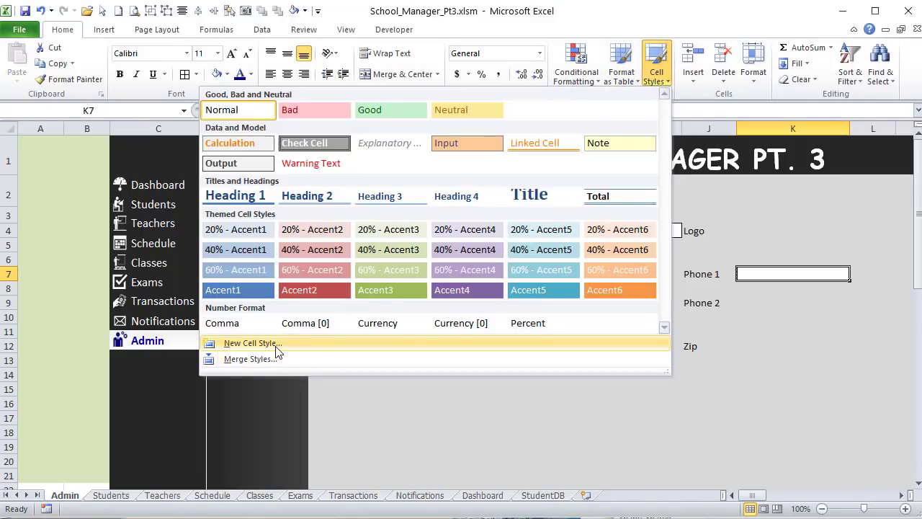
pyautogui.click(276, 344)
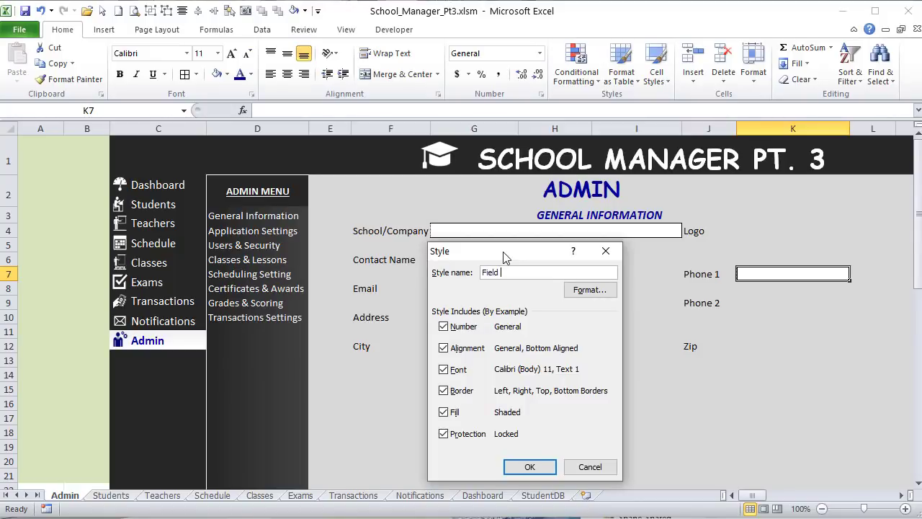
pyautogui.write('Field Style')
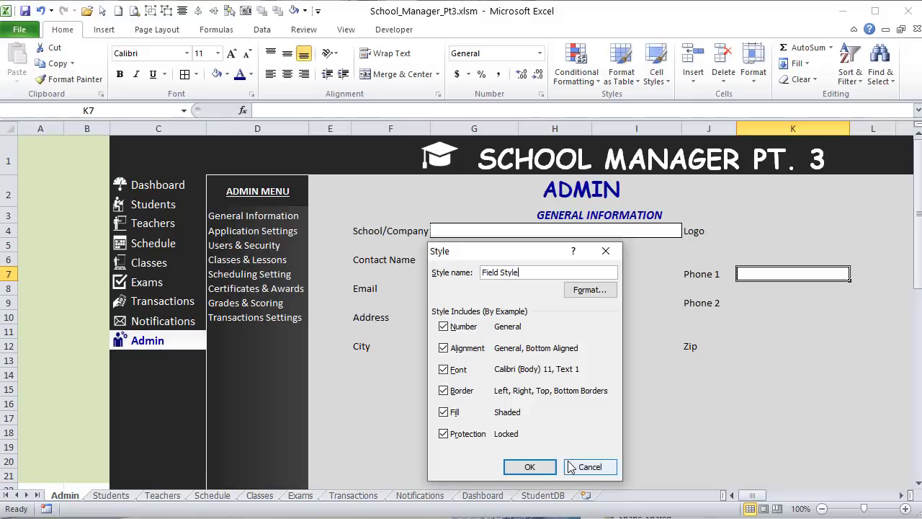
pyautogui.click(530, 466)
pyautogui.click(725, 389)
pyautogui.click(715, 278)
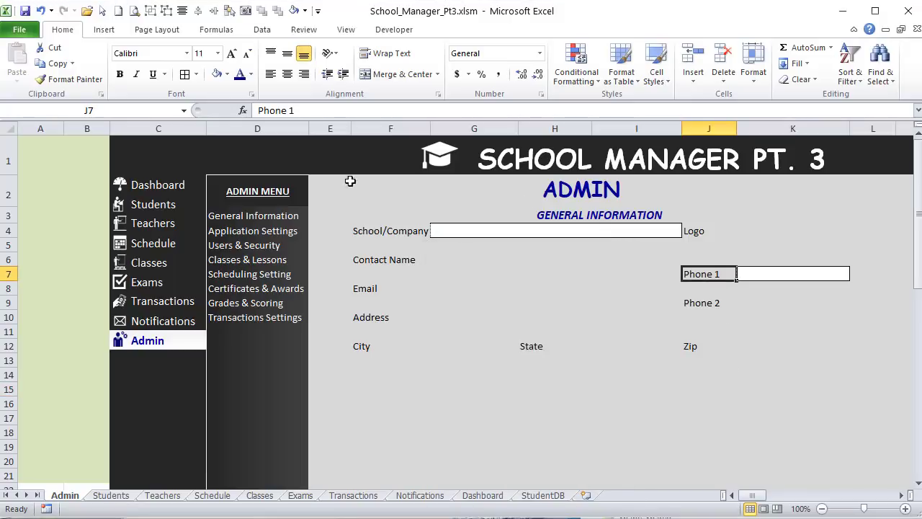
# Give the Phone 1 label cell J7 thin solid top, left and bottom borders
pyautogui.rightClick(707, 272)
pyautogui.click(641, 469)
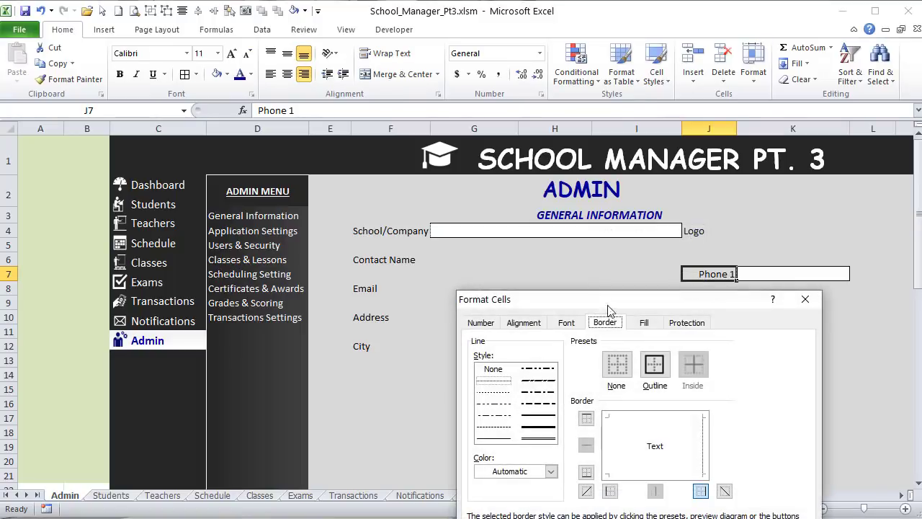
pyautogui.click(593, 317)
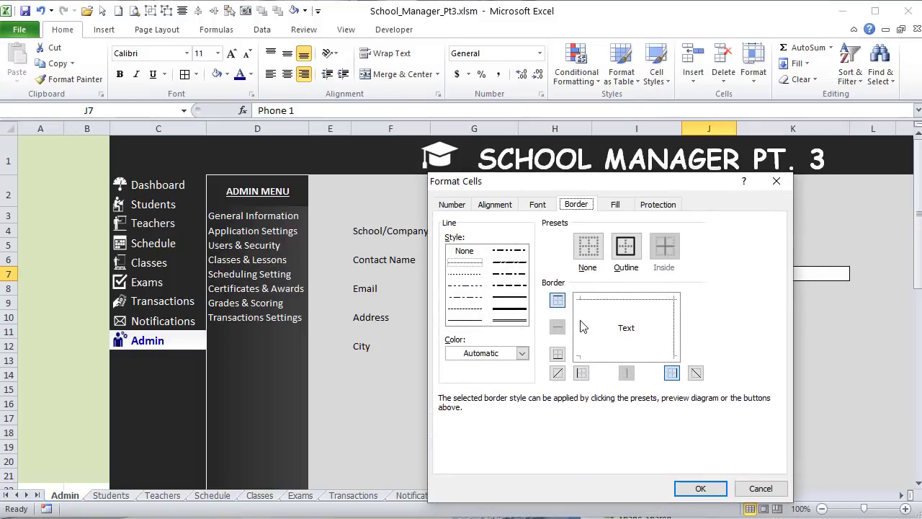
pyautogui.click(464, 320)
pyautogui.click(603, 312)
pyautogui.click(584, 327)
pyautogui.click(617, 361)
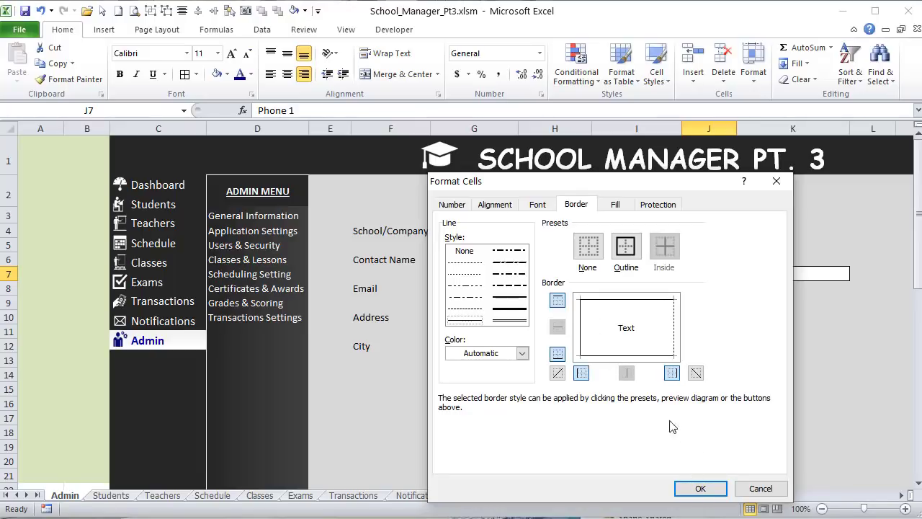
pyautogui.click(700, 488)
pyautogui.click(721, 344)
pyautogui.click(707, 272)
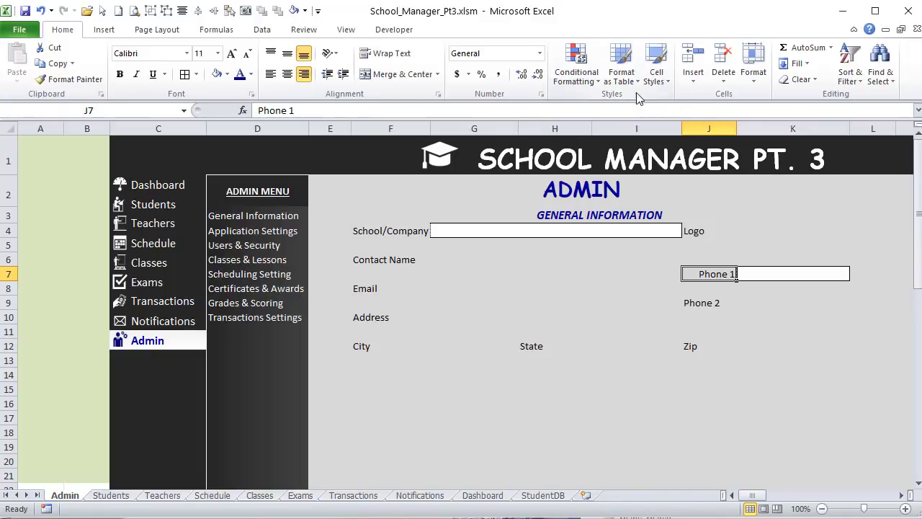
# Save J7's formatting as a new cell style named 'Label Style'
pyautogui.click(656, 77)
pyautogui.click(281, 377)
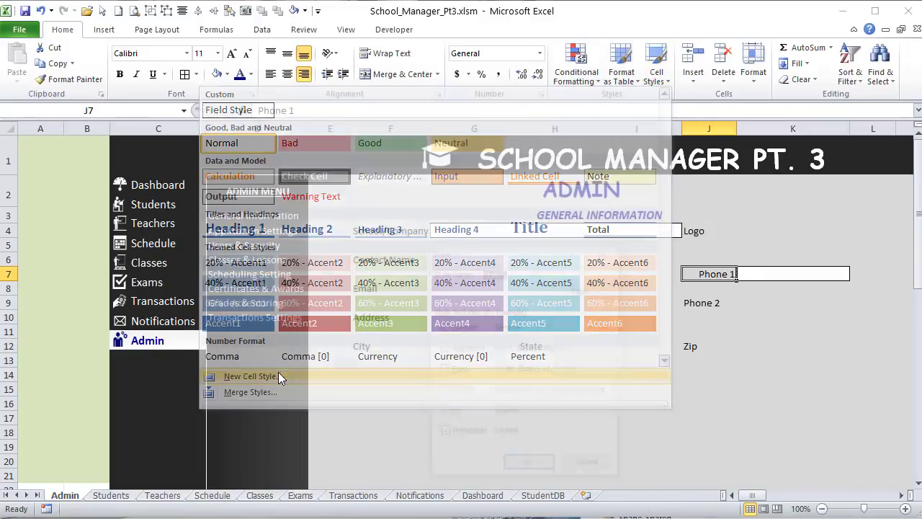
pyautogui.write('Label Style')
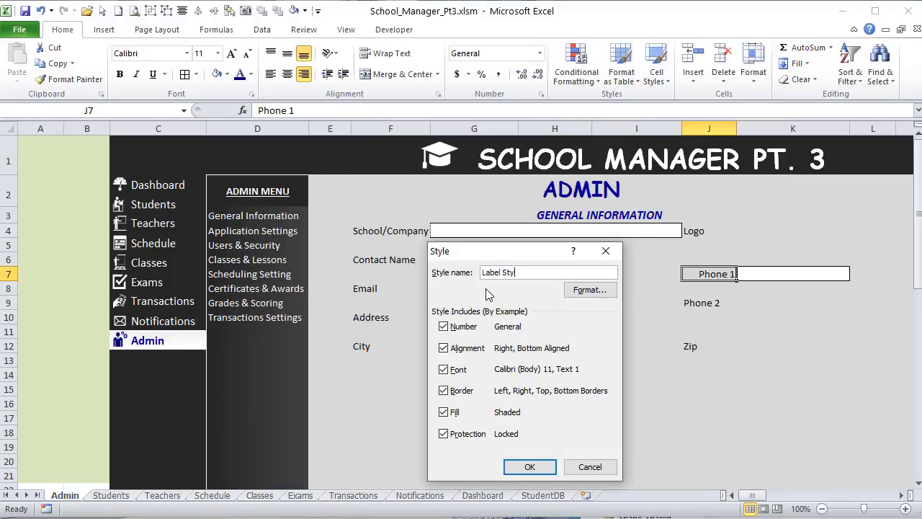
pyautogui.click(530, 466)
pyautogui.click(750, 401)
pyautogui.rightClick(615, 74)
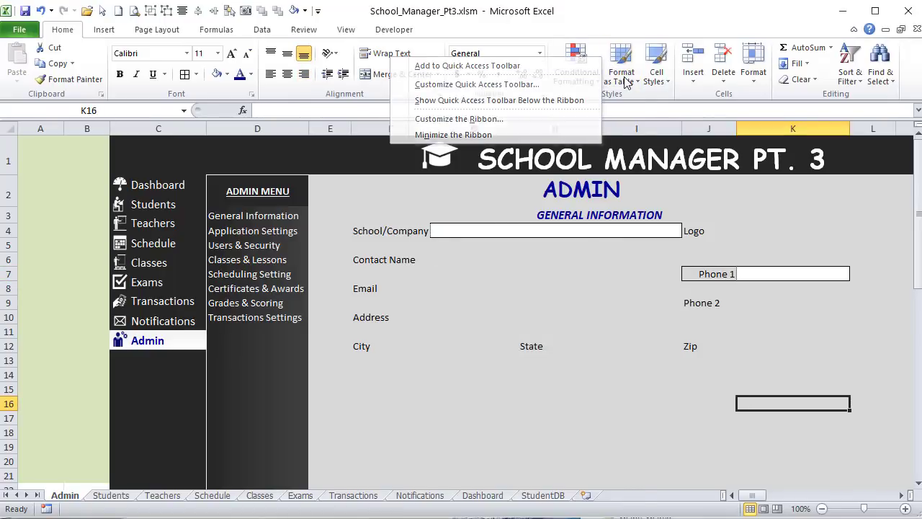
pyautogui.click(626, 80)
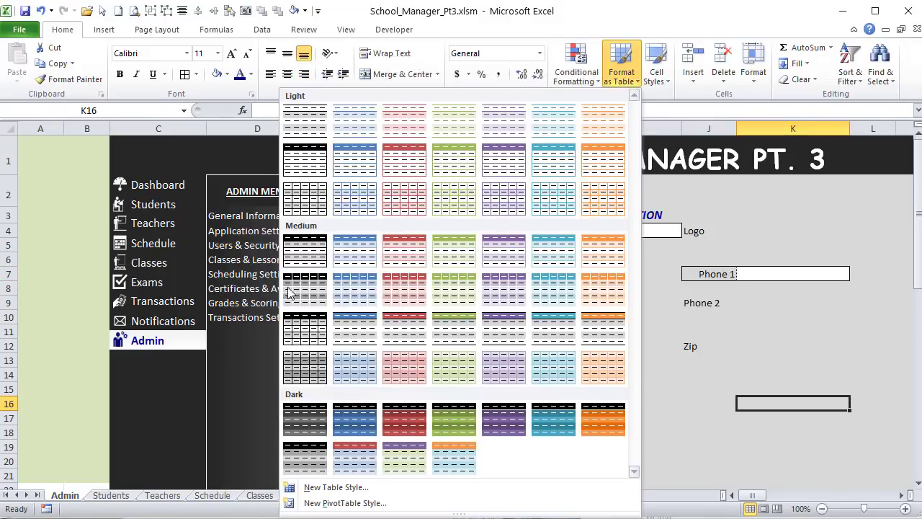
# Multi-select the entry cells beside Email, Address and City
pyautogui.click(657, 78)
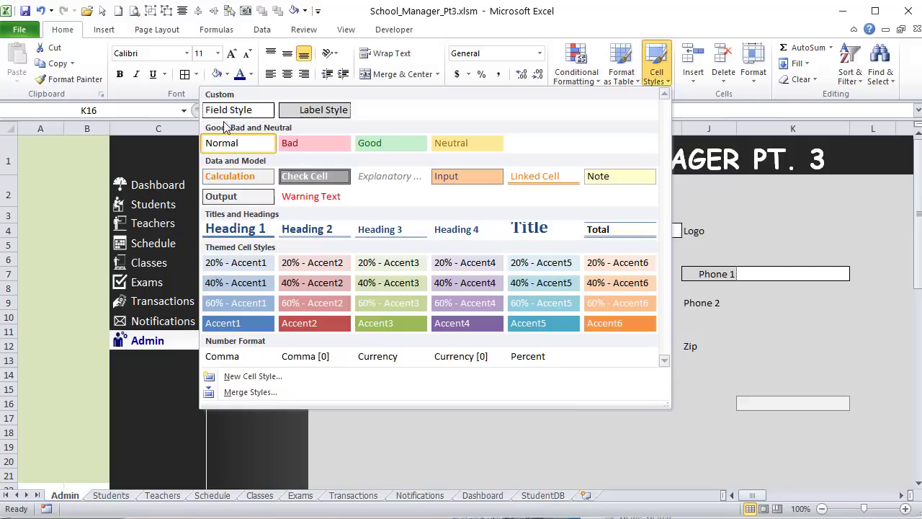
pyautogui.click(734, 232)
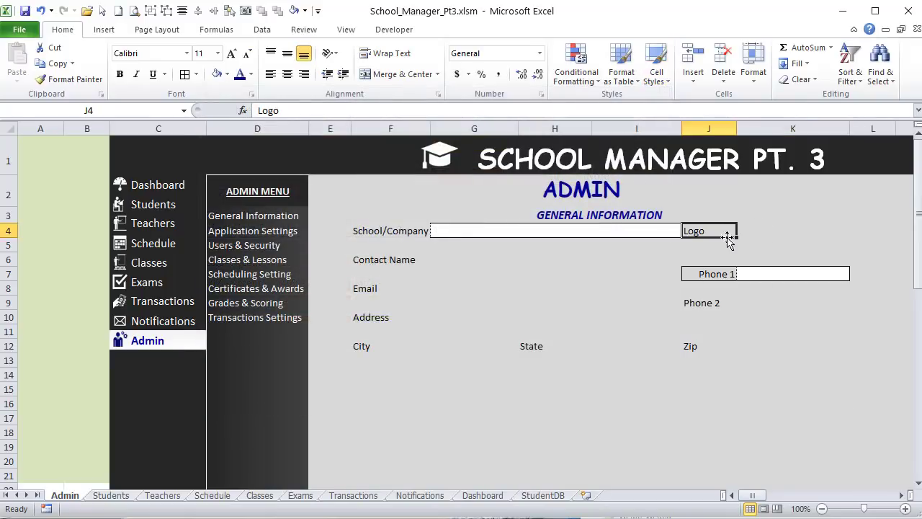
pyautogui.click(397, 287)
pyautogui.click(467, 276)
pyautogui.click(449, 291)
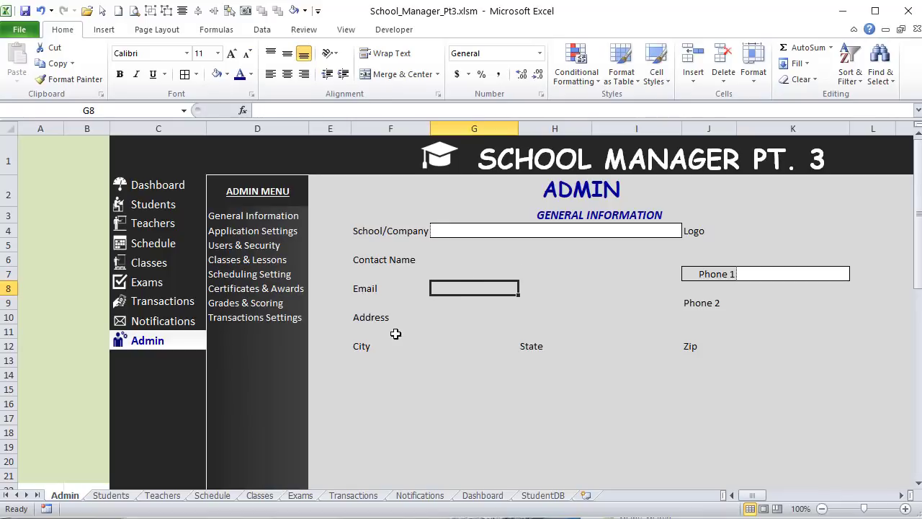
pyautogui.click(434, 315)
pyautogui.click(421, 344)
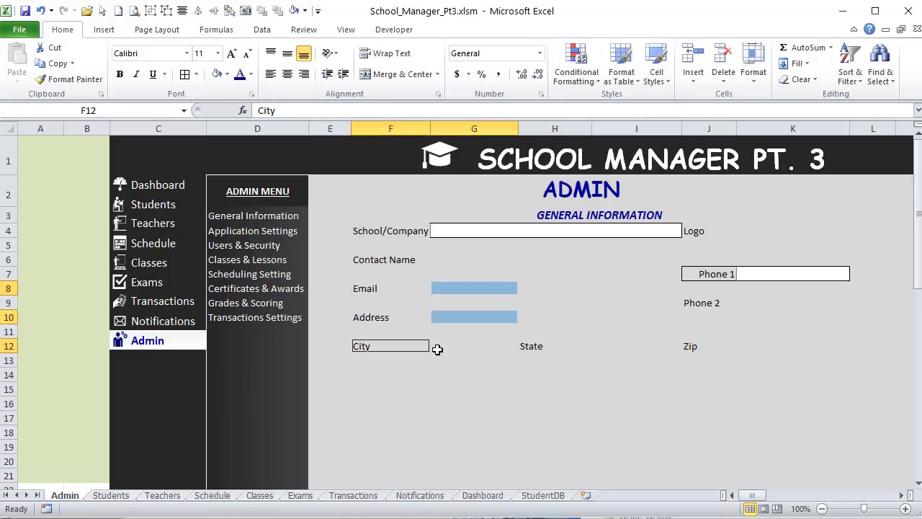
pyautogui.click(441, 381)
pyautogui.click(452, 345)
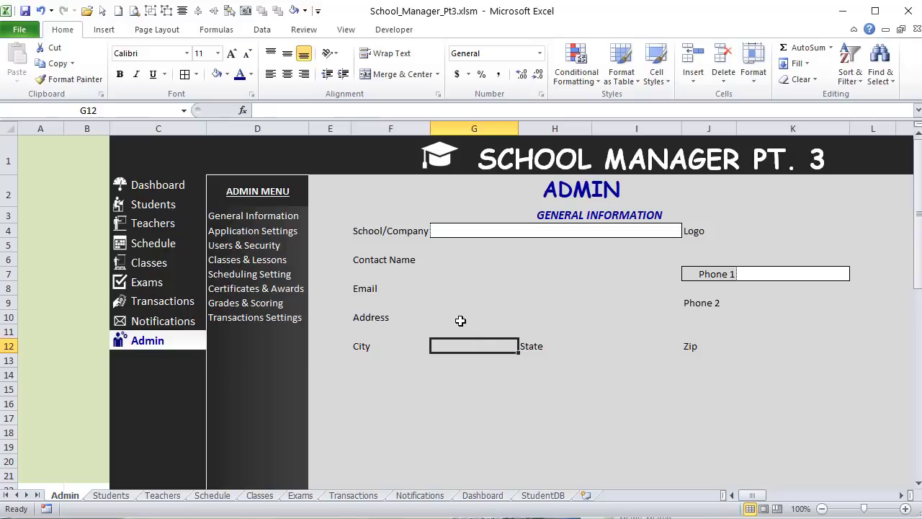
pyautogui.click(460, 322)
# Add the Contact Name, State, Zip and Phone 2 entry cells and apply Field Style
pyautogui.click(461, 260)
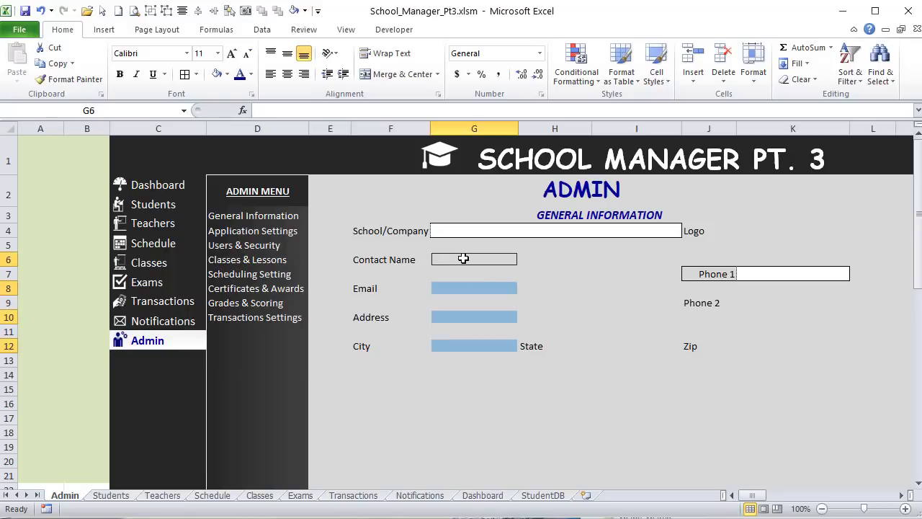
pyautogui.click(589, 343)
pyautogui.click(762, 346)
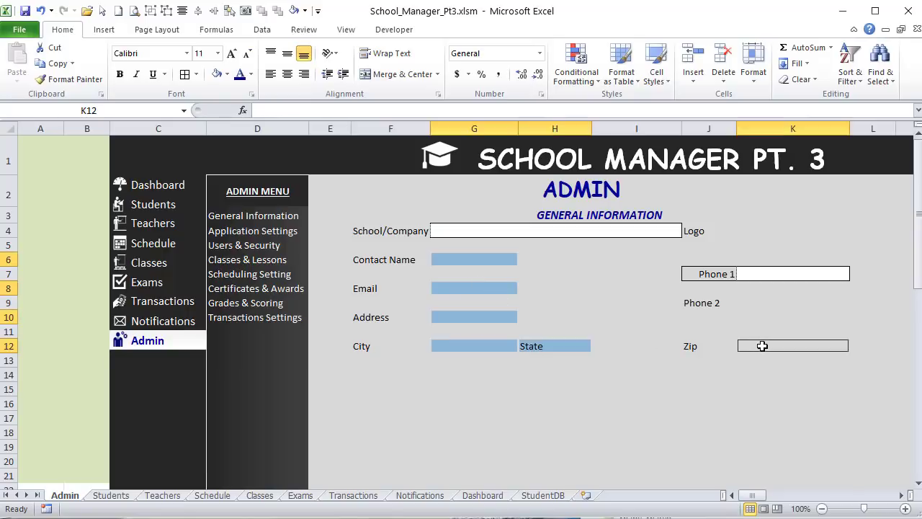
pyautogui.click(766, 302)
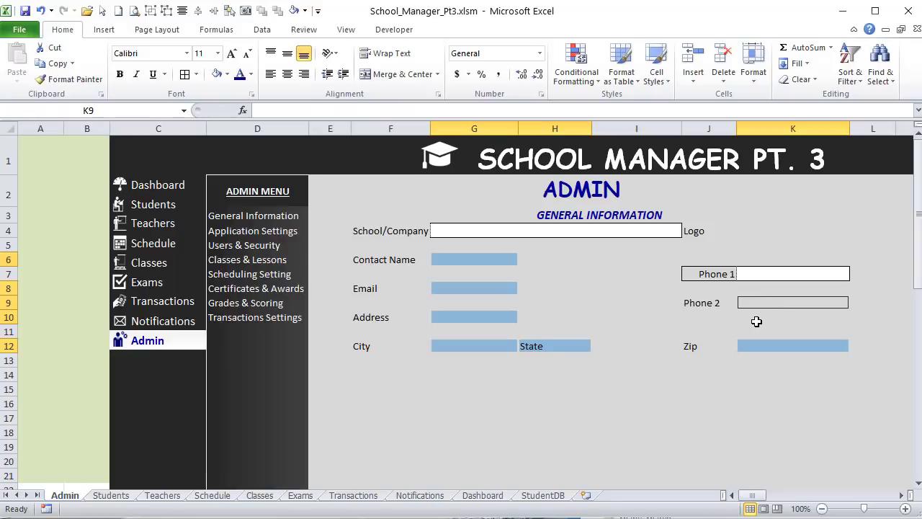
pyautogui.click(657, 70)
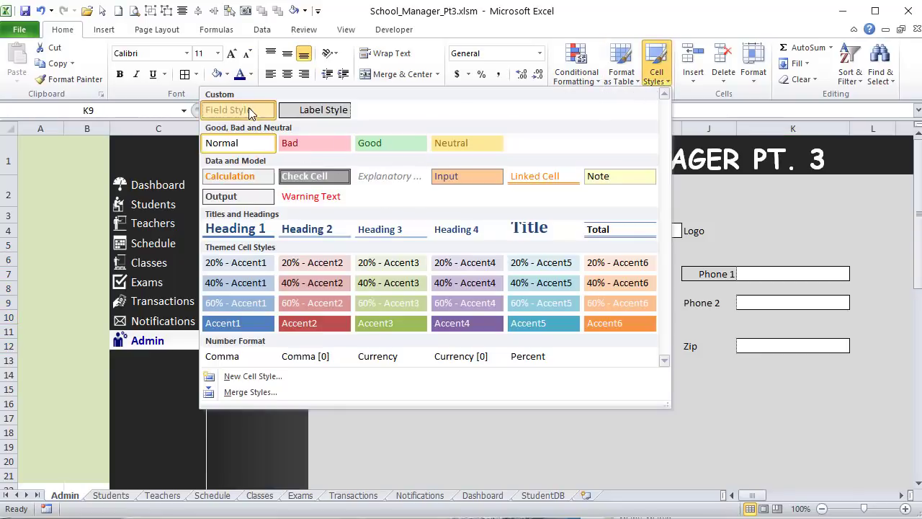
pyautogui.click(249, 108)
pyautogui.click(709, 413)
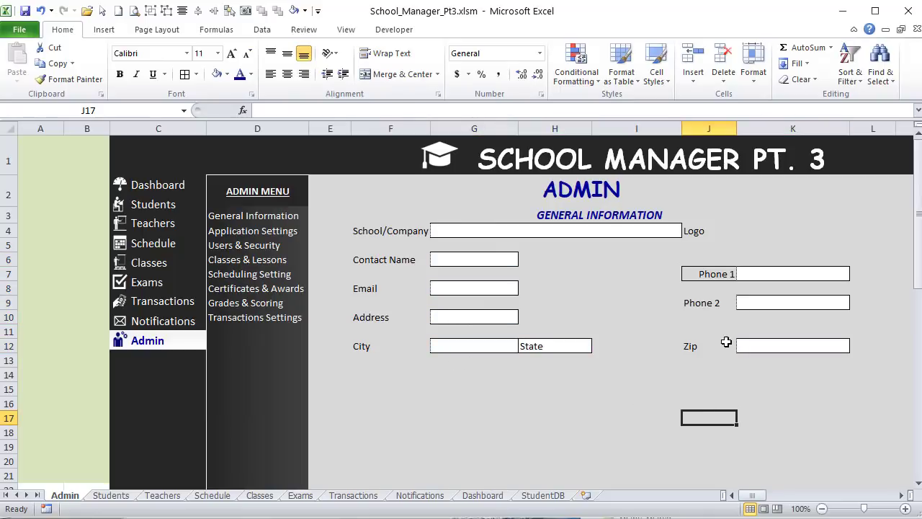
pyautogui.click(696, 322)
pyautogui.moveTo(713, 274); pyautogui.dragTo(825, 320)
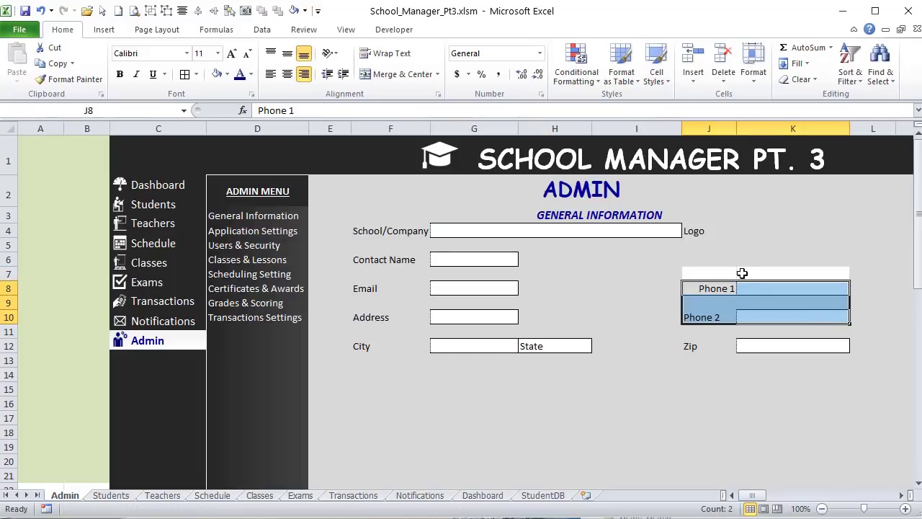
# Move the Phone fields down one row and clear leftover formatting from J7:K7
pyautogui.click(677, 271)
pyautogui.moveTo(683, 278); pyautogui.dragTo(825, 273)
pyautogui.moveTo(753, 239); pyautogui.dragTo(753, 261)
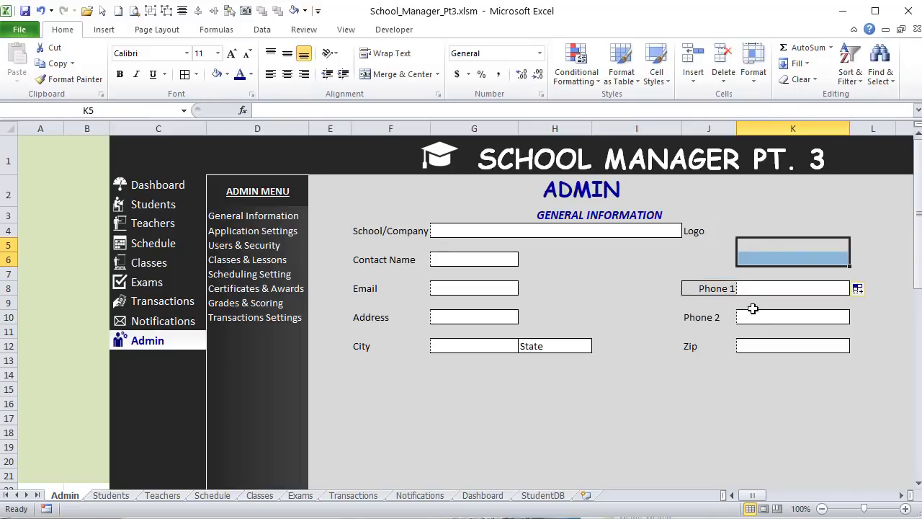
# Apply Label Style to all form labels, from School/Company to Phone 2, Zip and State
pyautogui.click(711, 315)
pyautogui.keyDown('ctrl'); pyautogui.click(710, 348); pyautogui.keyUp('ctrl')
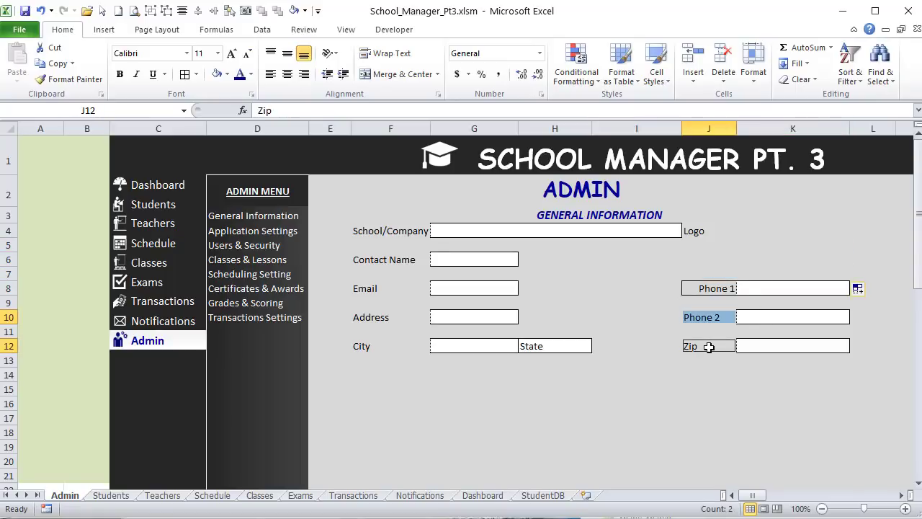
pyautogui.keyDown('ctrl'); pyautogui.click(395, 347); pyautogui.keyUp('ctrl')
pyautogui.keyDown('ctrl'); pyautogui.click(376, 317); pyautogui.keyUp('ctrl')
pyautogui.keyDown('ctrl'); pyautogui.click(372, 290); pyautogui.keyUp('ctrl')
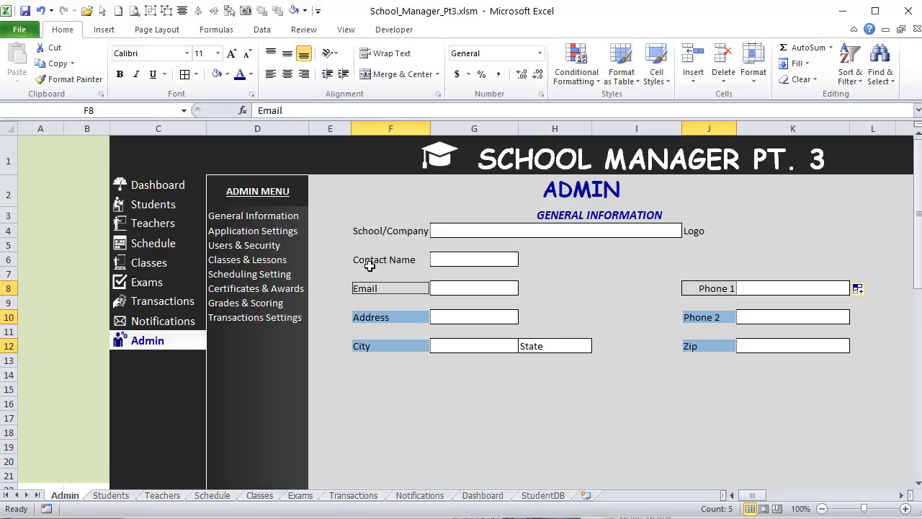
pyautogui.keyDown('ctrl'); pyautogui.click(368, 264); pyautogui.keyUp('ctrl')
pyautogui.keyDown('ctrl'); pyautogui.click(373, 237); pyautogui.keyUp('ctrl')
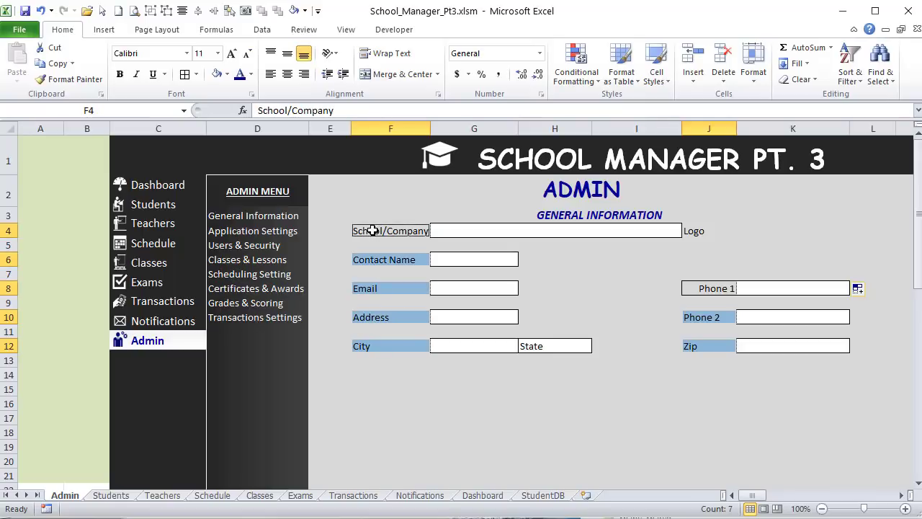
pyautogui.keyDown('ctrl'); pyautogui.click(541, 344); pyautogui.keyUp('ctrl')
pyautogui.click(656, 76)
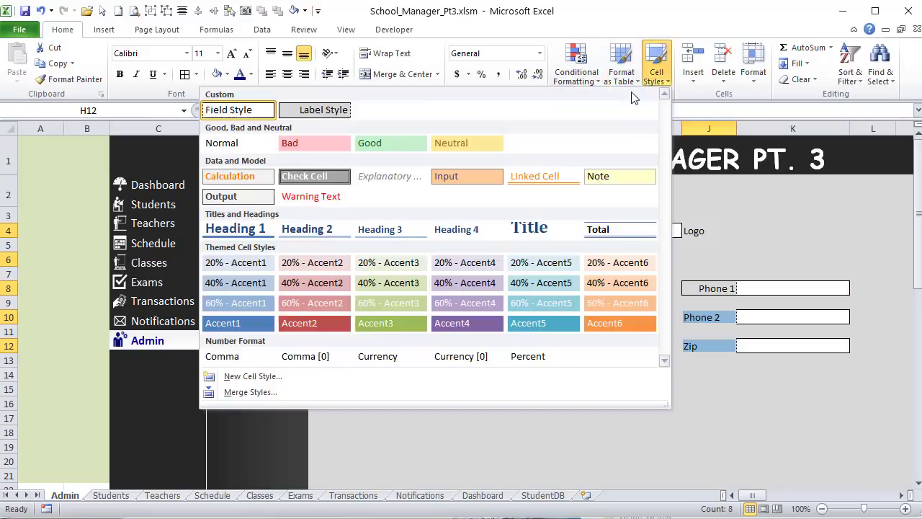
pyautogui.click(305, 112)
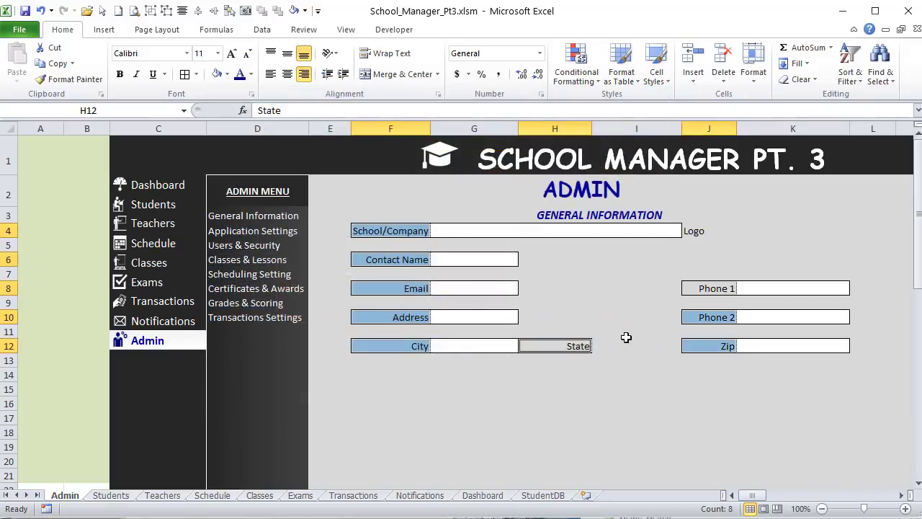
# Apply Field Style to the State entry cell I12
pyautogui.click(624, 340)
pyautogui.click(655, 72)
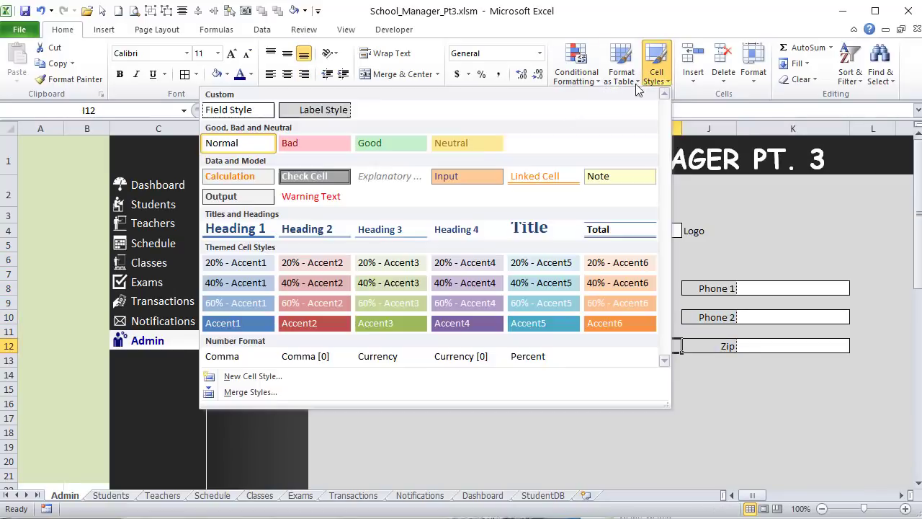
pyautogui.click(265, 113)
# Merge the Contact Name, Email and Address entry spans (G6:I6, G8:I8, row 10) into single cells
pyautogui.click(810, 243)
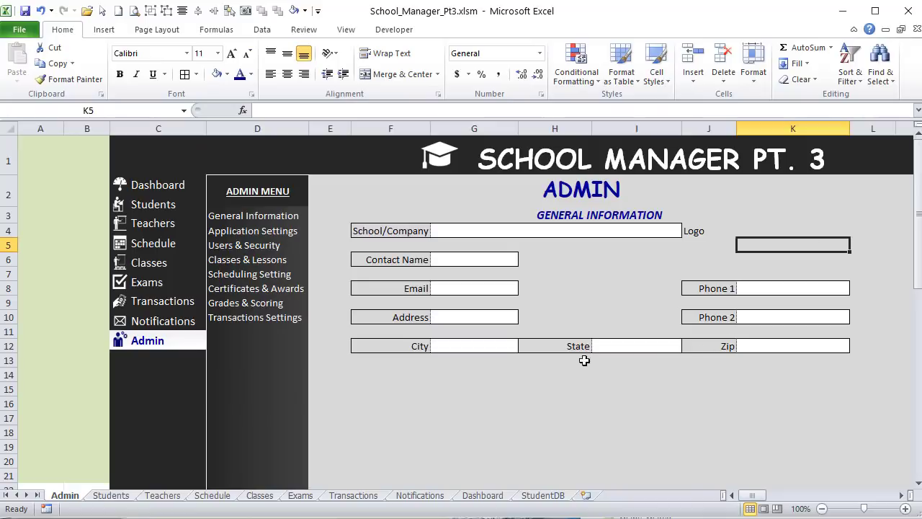
pyautogui.moveTo(447, 258); pyautogui.dragTo(669, 259)
pyautogui.keyDown('ctrl'); pyautogui.click(485, 286); pyautogui.keyUp('ctrl')
pyautogui.moveTo(485, 286); pyautogui.dragTo(677, 284)
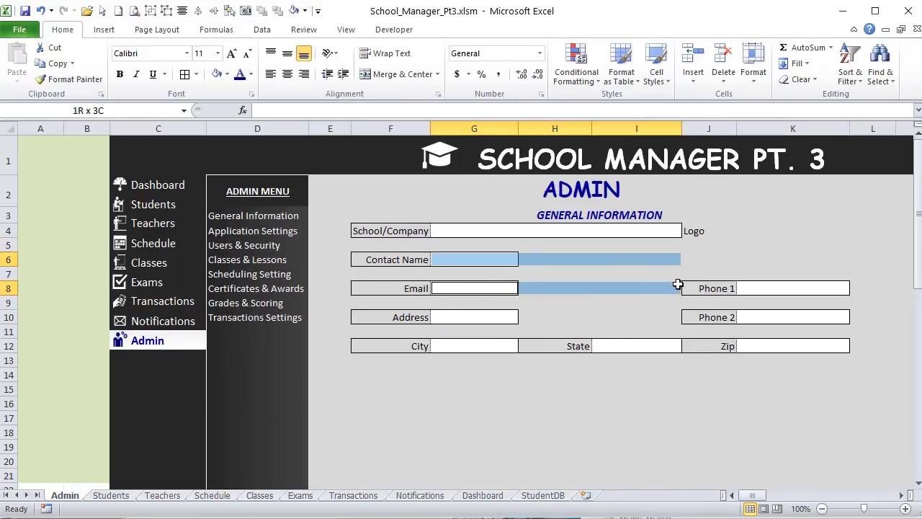
pyautogui.moveTo(456, 318); pyautogui.dragTo(655, 317)
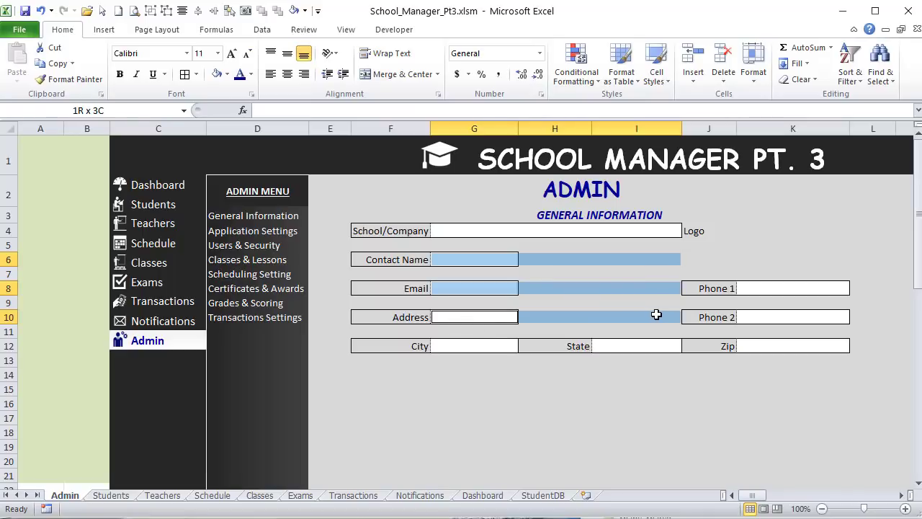
pyautogui.click(397, 75)
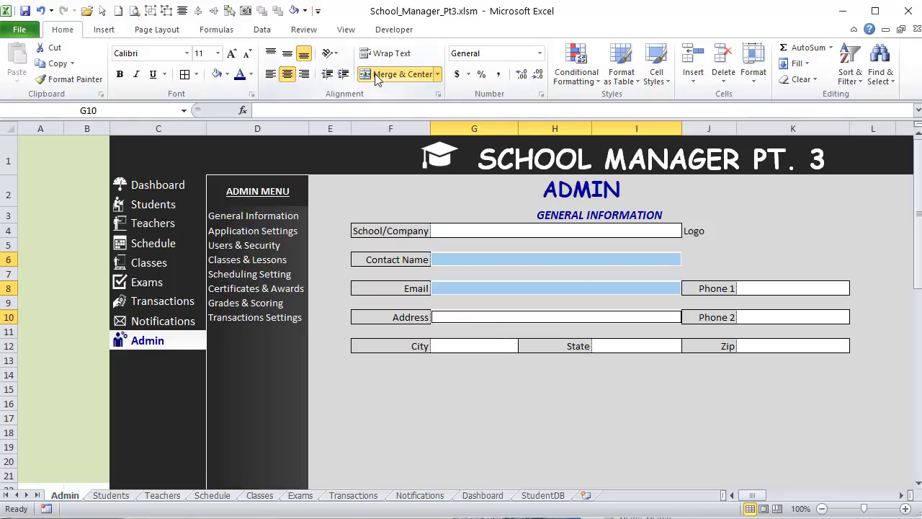
# Give the entry fields solid top, right and bottom borders, then narrow column K for the logo
pyautogui.rightClick(543, 260)
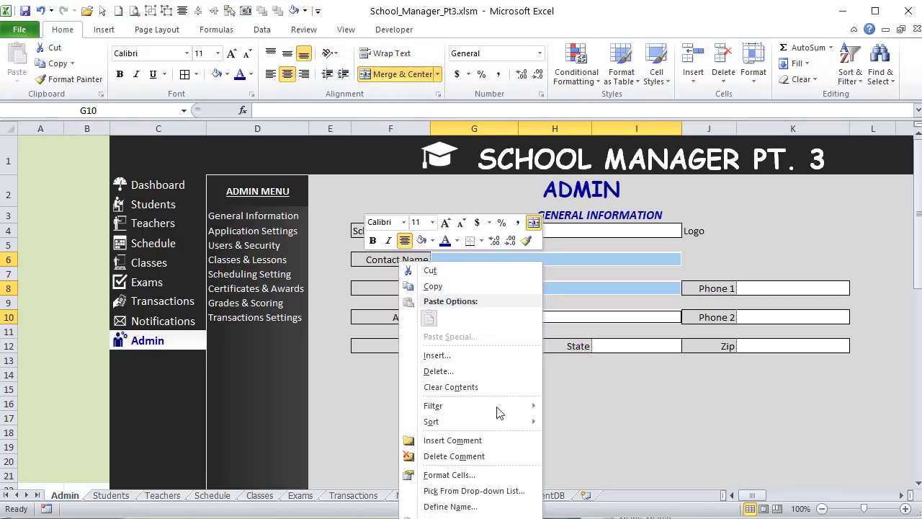
pyautogui.click(477, 477)
pyautogui.moveTo(526, 308); pyautogui.dragTo(575, 205)
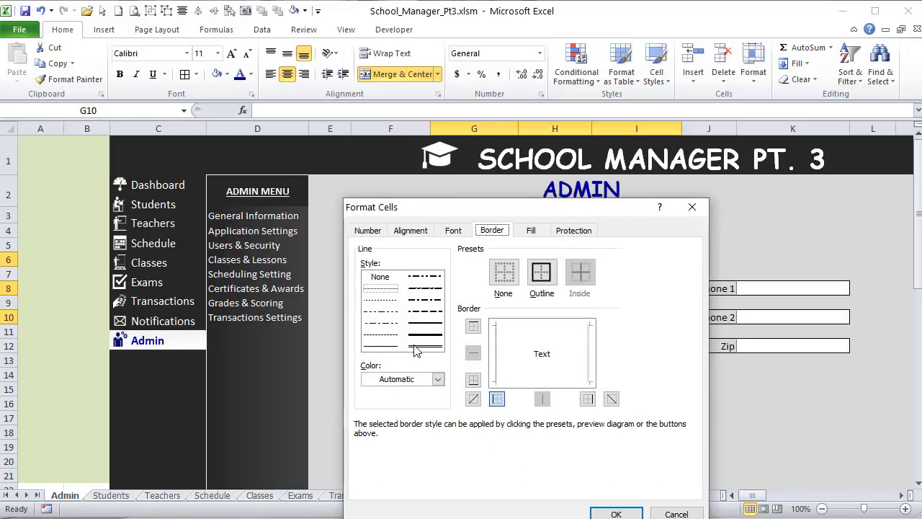
pyautogui.click(522, 325)
pyautogui.click(587, 347)
pyautogui.click(568, 380)
pyautogui.click(616, 513)
pyautogui.moveTo(764, 228); pyautogui.dragTo(769, 258)
pyautogui.moveTo(850, 129); pyautogui.dragTo(810, 128)
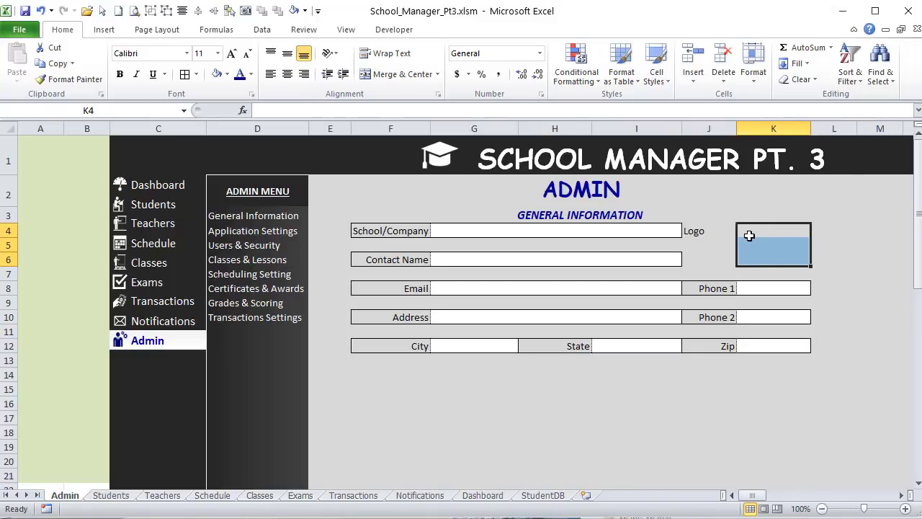
# Fill K4:K6 white, add all borders and merge it into one logo box
pyautogui.click(218, 75)
pyautogui.click(187, 75)
pyautogui.rightClick(758, 231)
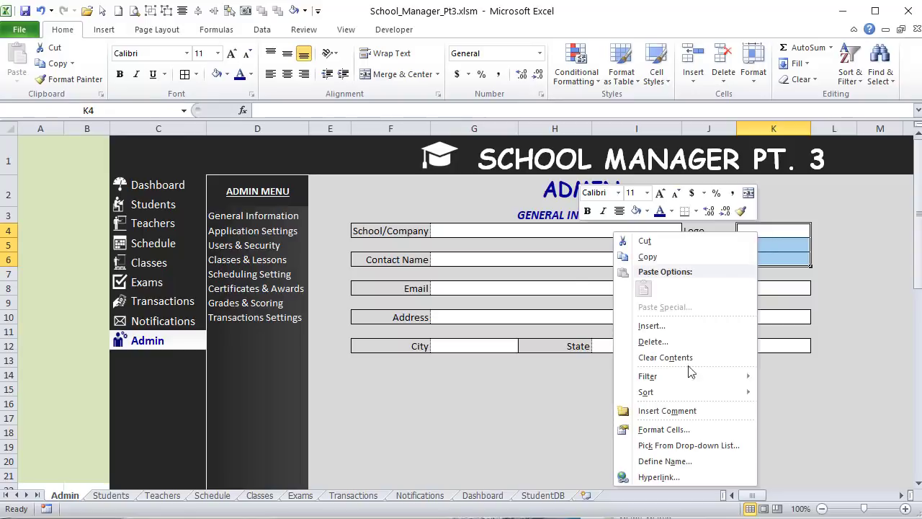
pyautogui.click(384, 74)
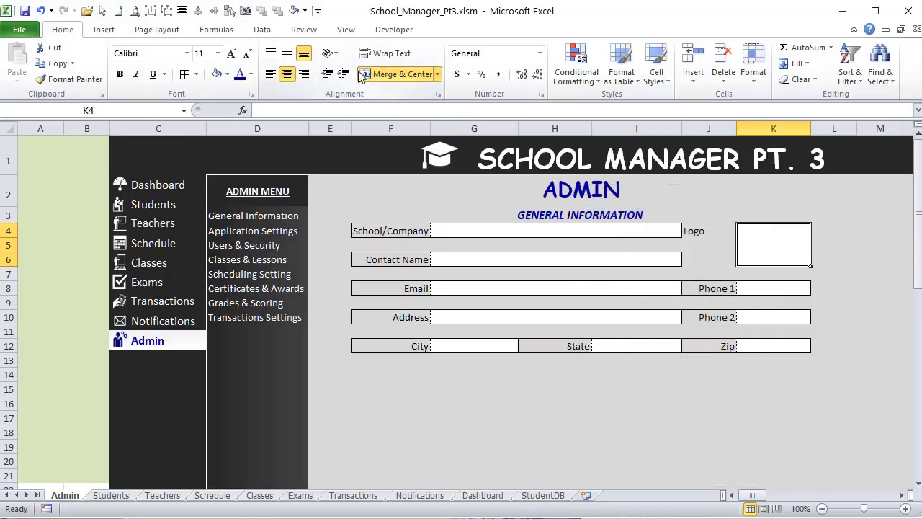
# Apply the custom Label Style to the Logo label in J4
pyautogui.click(689, 219)
pyautogui.click(699, 229)
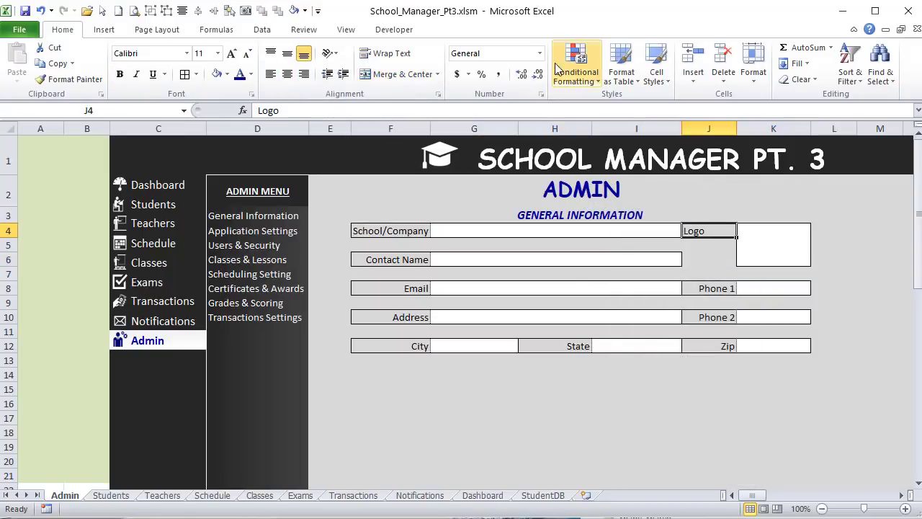
pyautogui.click(656, 76)
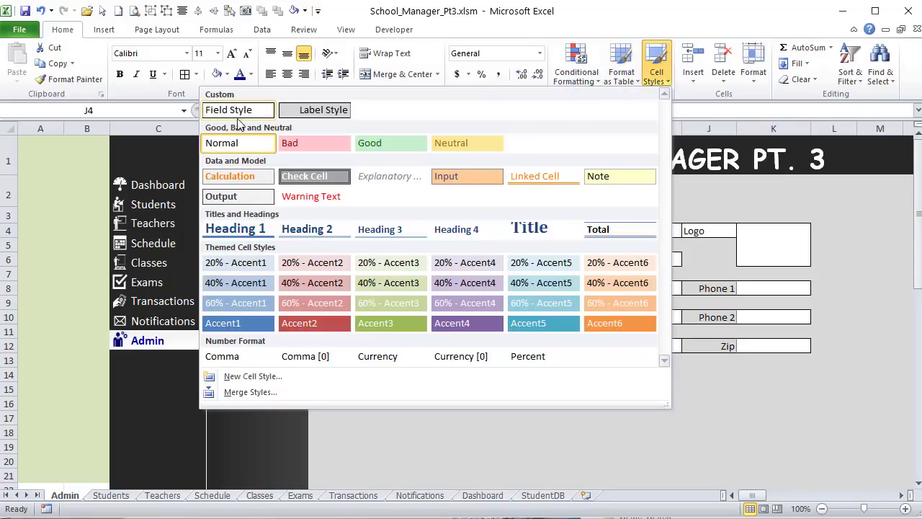
pyautogui.click(317, 110)
pyautogui.click(684, 193)
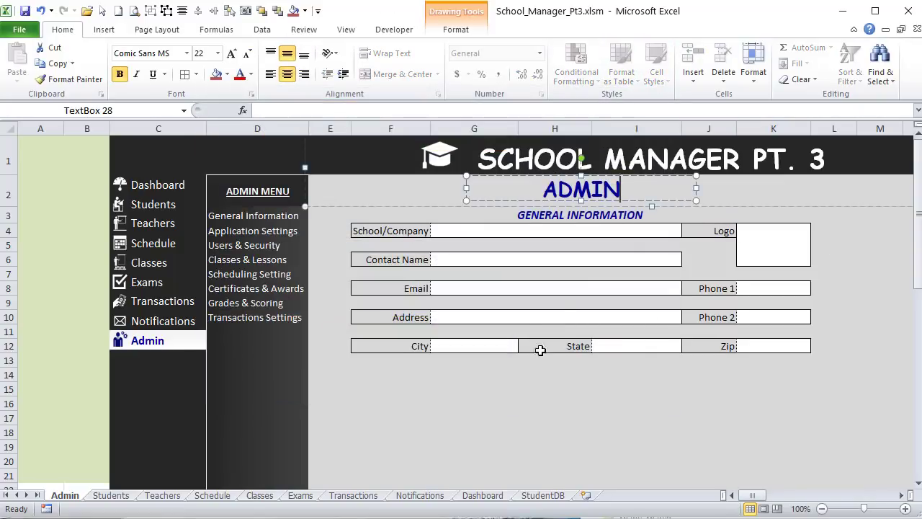
pyautogui.click(555, 416)
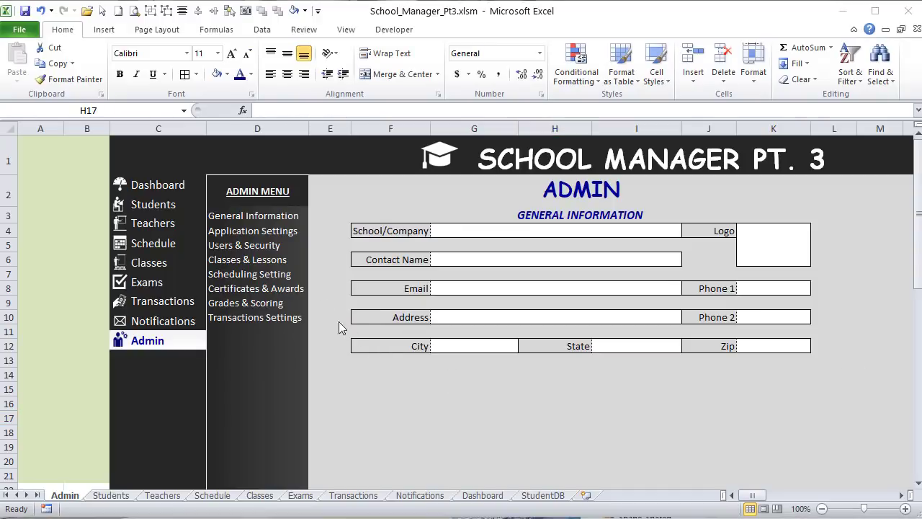
# Apply an Outline border to F3:K19, enclosing the entire General Information form
pyautogui.moveTo(360, 212); pyautogui.dragTo(719, 449)
pyautogui.rightClick(699, 426)
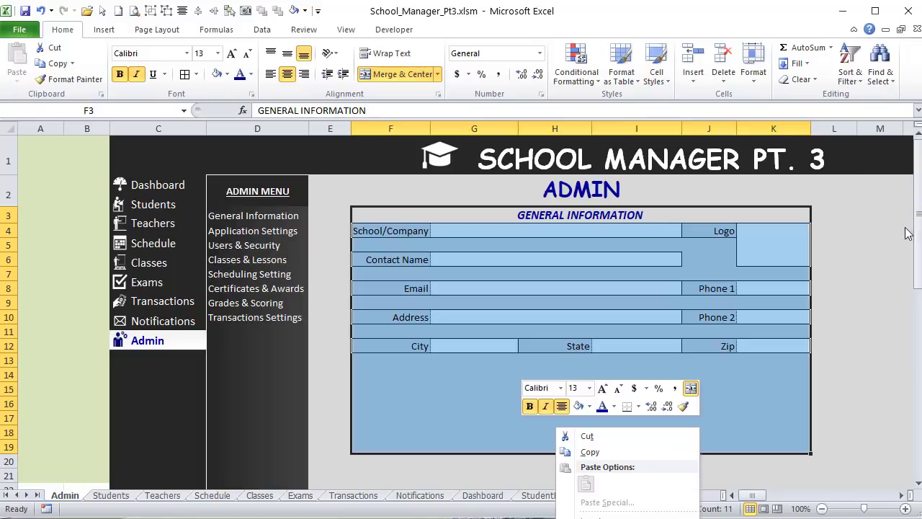
pyautogui.moveTo(917, 238); pyautogui.dragTo(917, 264)
pyautogui.rightClick(721, 205)
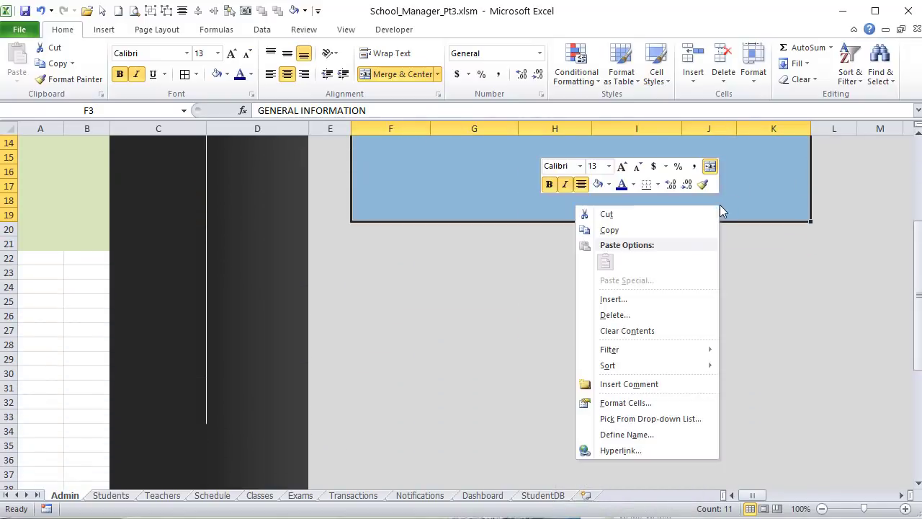
pyautogui.click(634, 403)
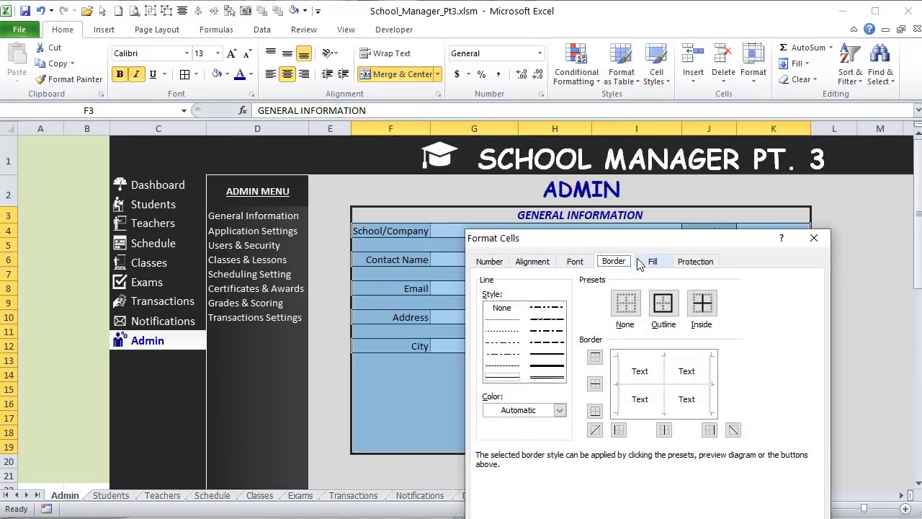
pyautogui.click(644, 245)
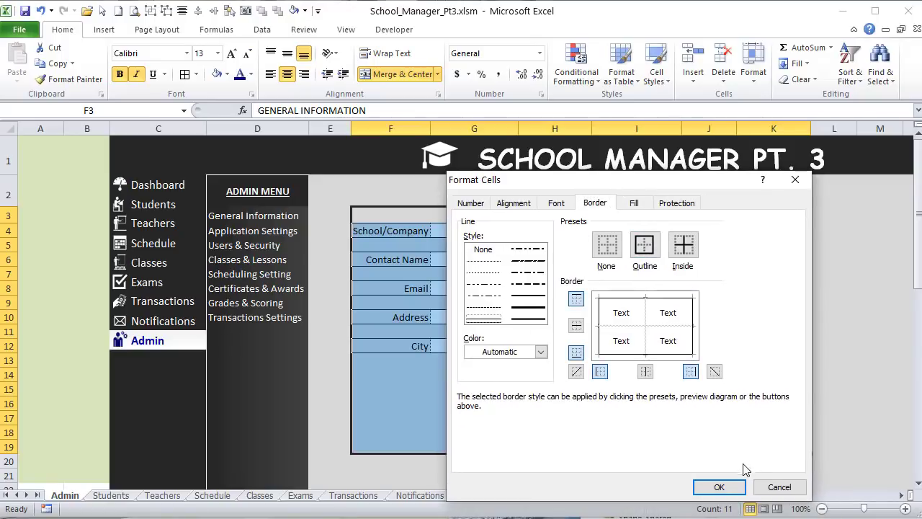
pyautogui.click(719, 487)
pyautogui.click(835, 361)
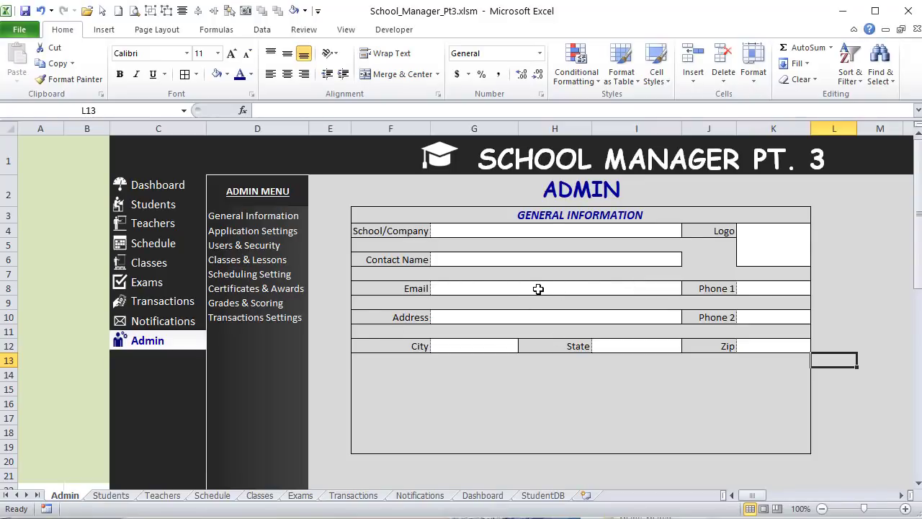
pyautogui.moveTo(752, 496); pyautogui.dragTo(766, 503)
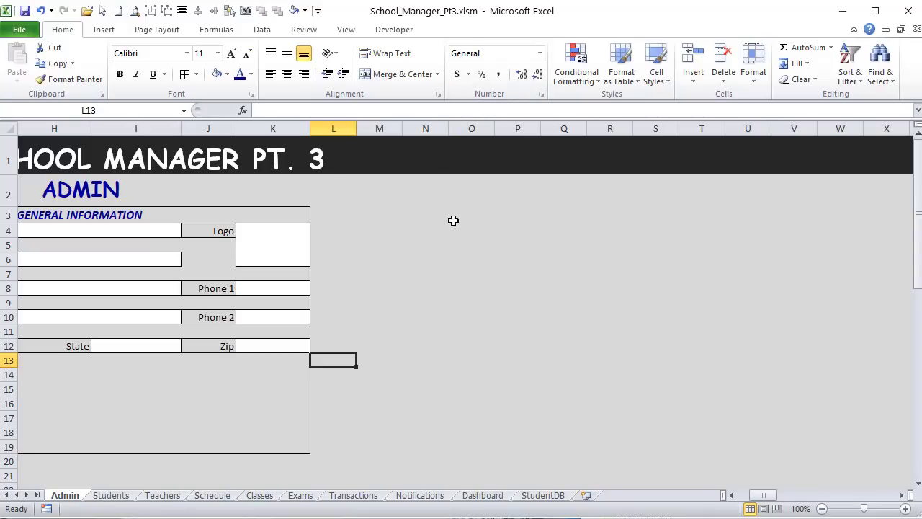
# Copy the GENERAL INFORMATION header into O3 and retitle it APPLICATION SETTINGS
pyautogui.click(242, 219)
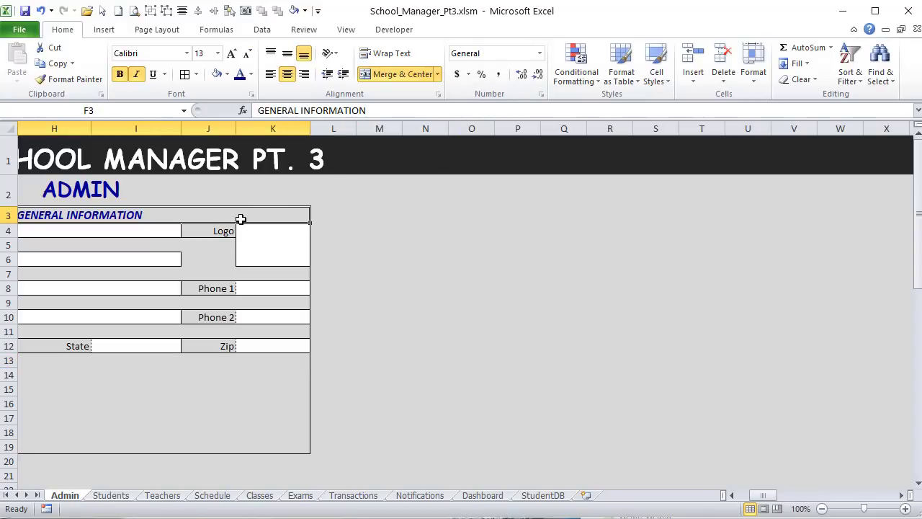
pyautogui.hotkey('ctrl', 'c')
pyautogui.click(474, 212)
pyautogui.hotkey('ctrl', 'v')
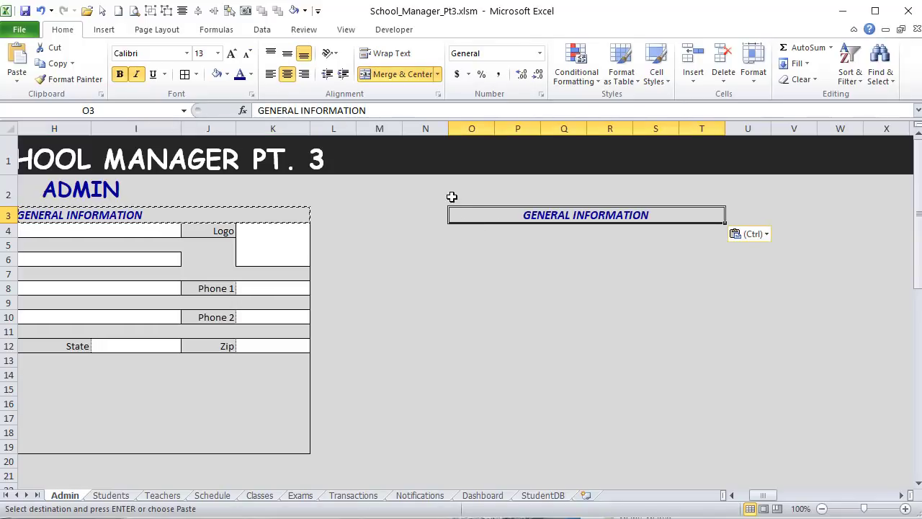
pyautogui.write('PP')
pyautogui.press('BackSpace')
pyautogui.press('BackSpace')
pyautogui.write('APPLICATION SETTINGS')
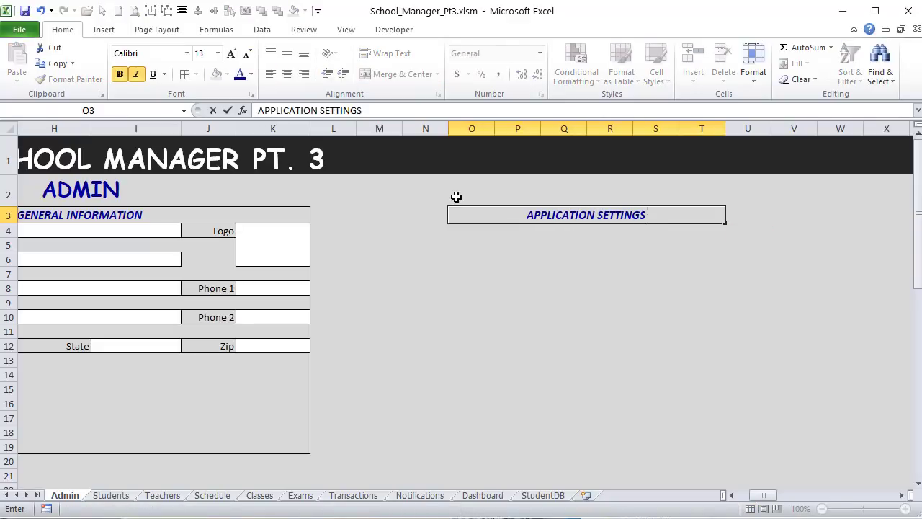
pyautogui.press('Return')
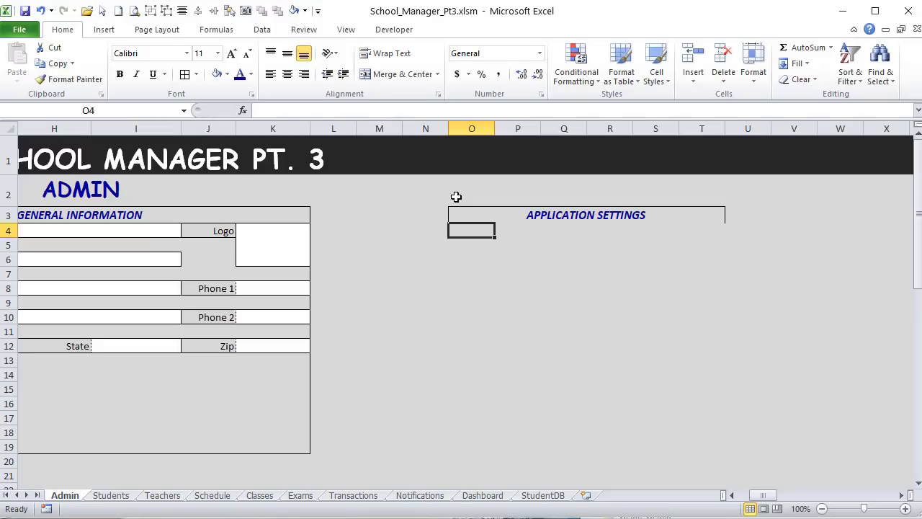
# Enter the labels 'Share & Sync.' in O4 and 'Sort Names By' in Q4
pyautogui.write('s')
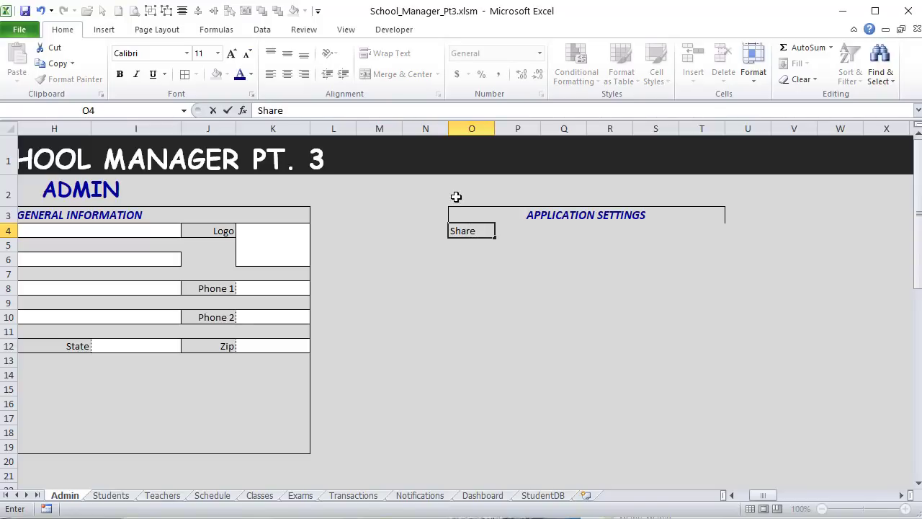
pyautogui.write('hare & Syn')
pyautogui.press('Tab')
pyautogui.press('Tab')
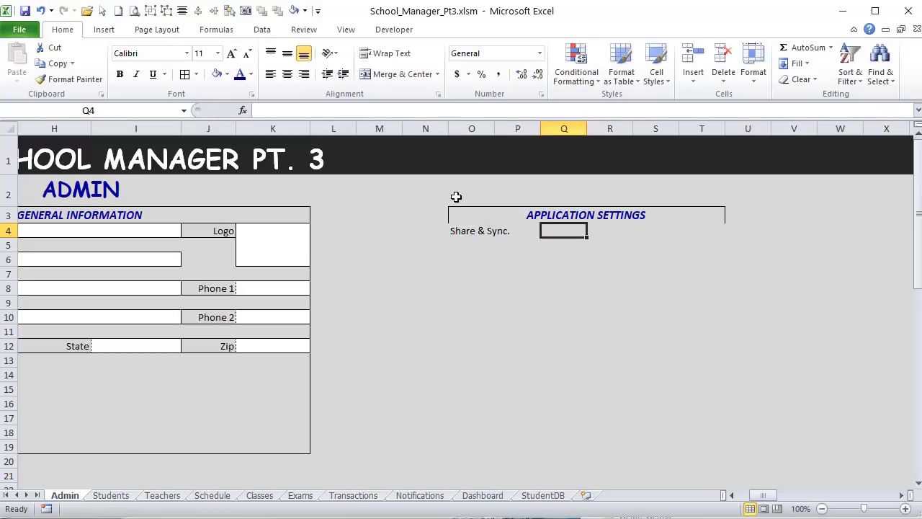
pyautogui.write('S')
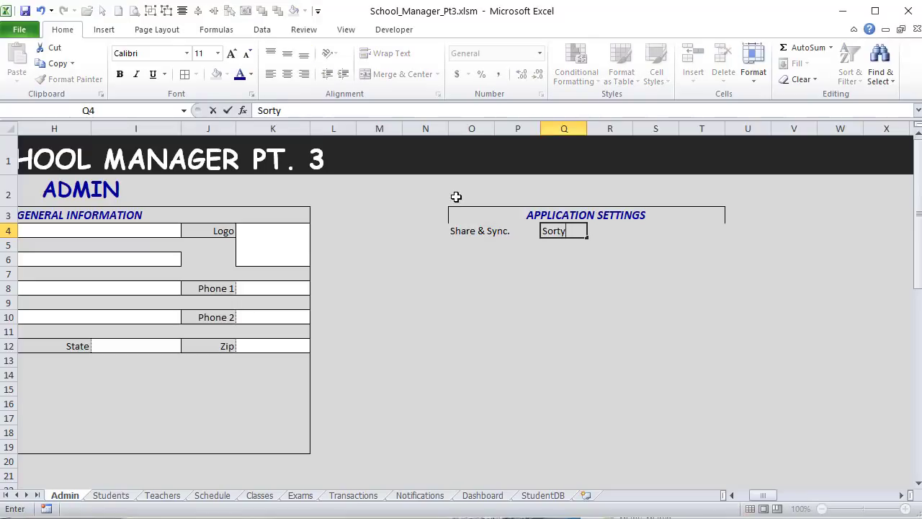
pyautogui.write('ort Names')
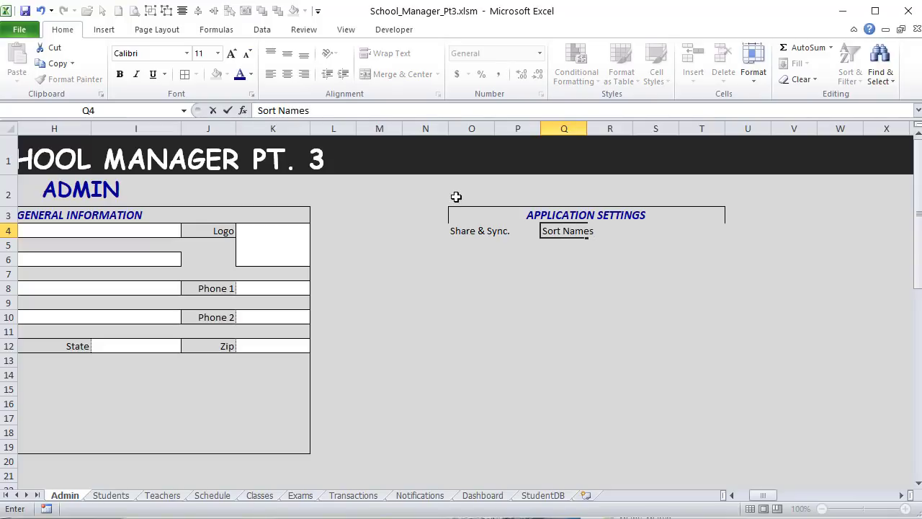
pyautogui.write(' By')
pyautogui.press('Return')
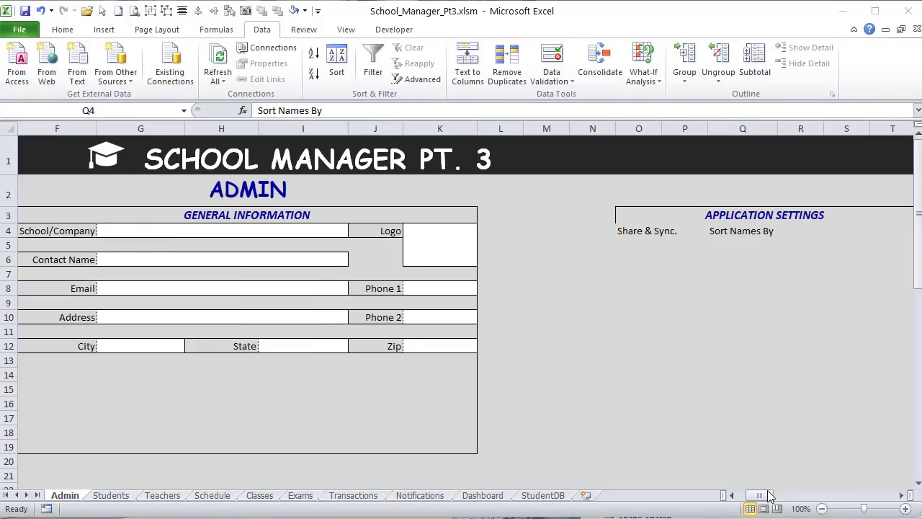
# Enter 'Last Name, First Name' in A9 and 'First Name Last Name' in A10
pyautogui.moveTo(747, 503); pyautogui.dragTo(37, 315)
pyautogui.click(51, 305)
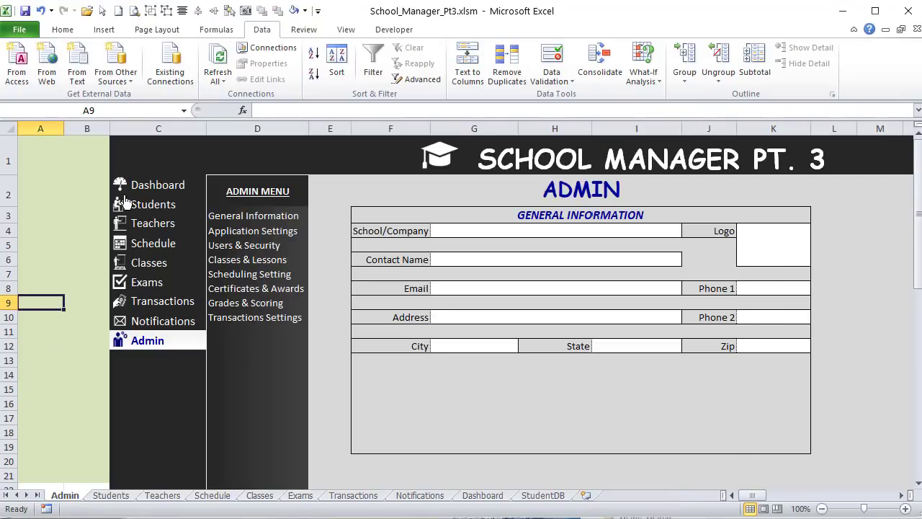
pyautogui.write('Last Name, First Name')
pyautogui.press('Return')
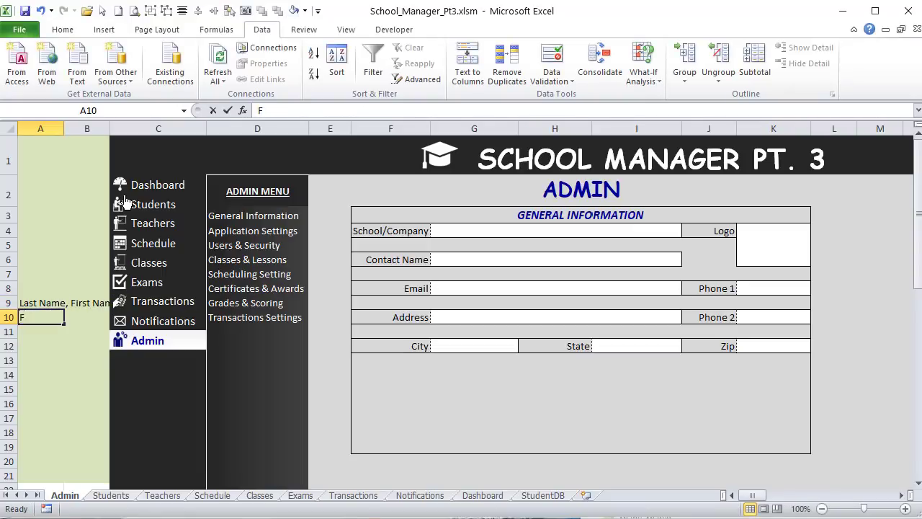
pyautogui.write('First Name Last Name')
pyautogui.press('Return')
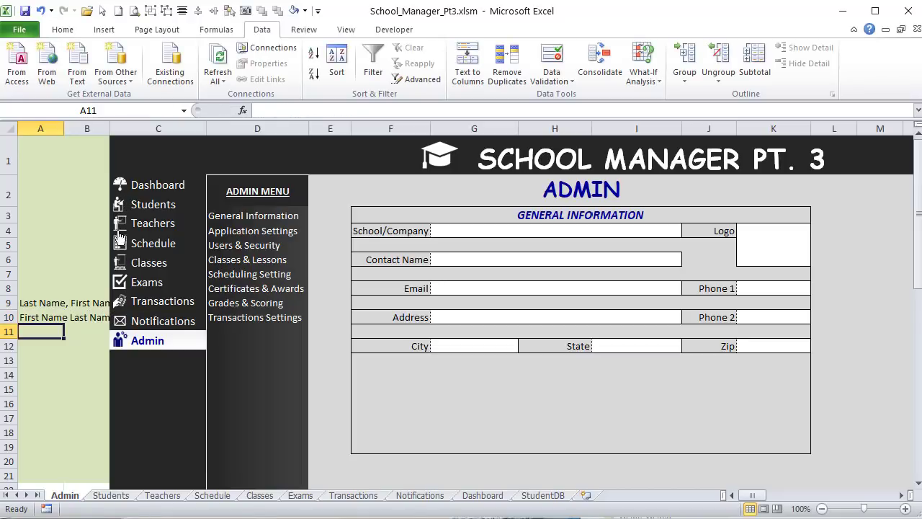
# Name the range A9:A10 SortNamesBy via the Name Box
pyautogui.moveTo(28, 303); pyautogui.dragTo(31, 311)
pyautogui.click(129, 109)
pyautogui.write('SortNamesBy')
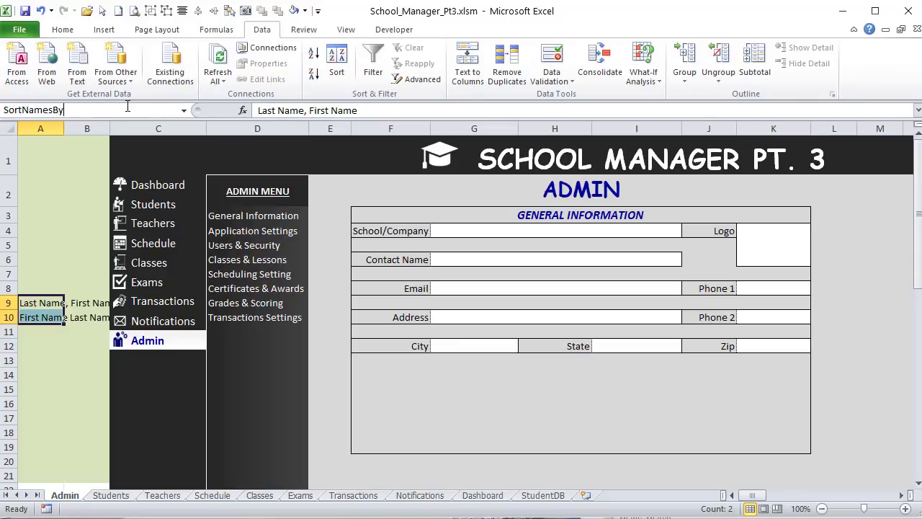
pyautogui.press('Return')
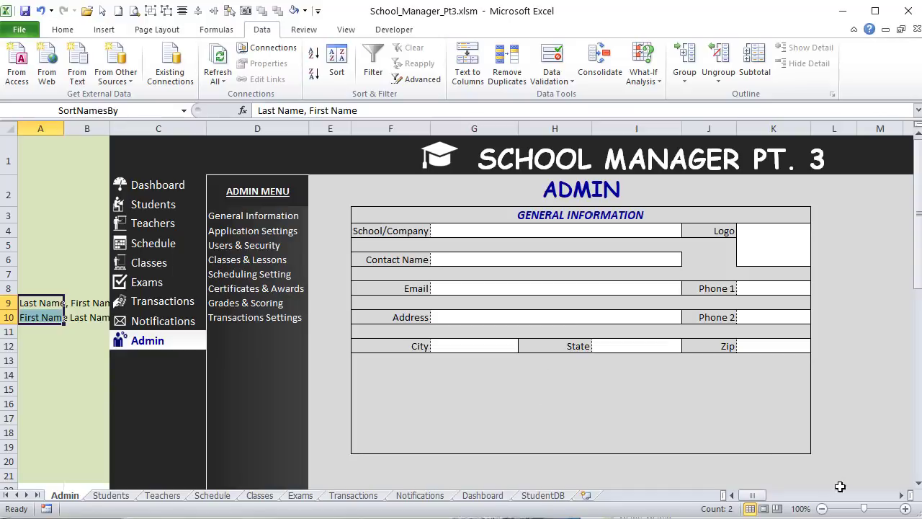
pyautogui.moveTo(762, 496); pyautogui.dragTo(772, 495)
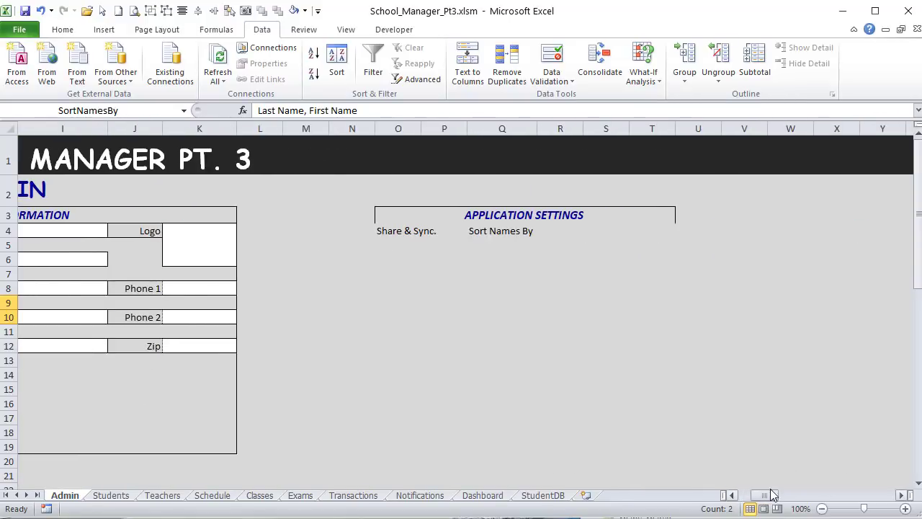
# Add list data validation to R4 with source =SortNamesBy
pyautogui.click(590, 230)
pyautogui.click(551, 230)
pyautogui.click(552, 81)
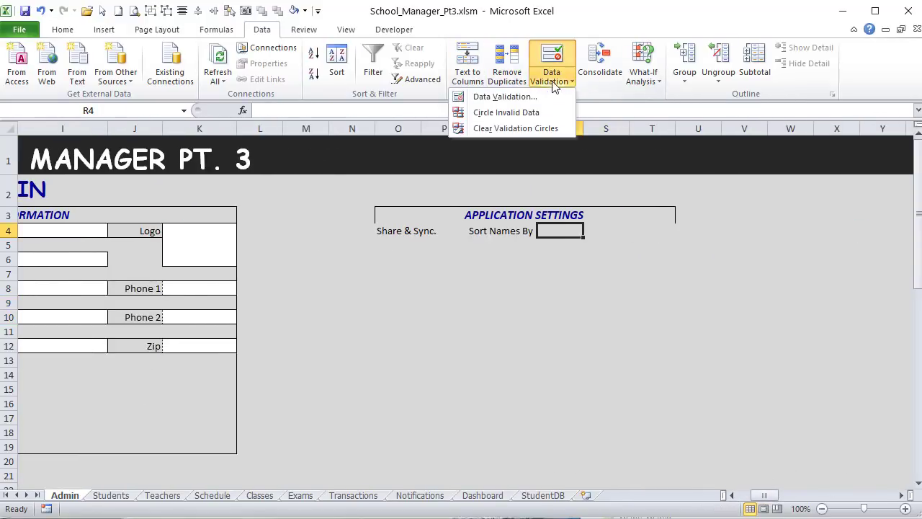
pyautogui.click(542, 94)
pyautogui.click(535, 229)
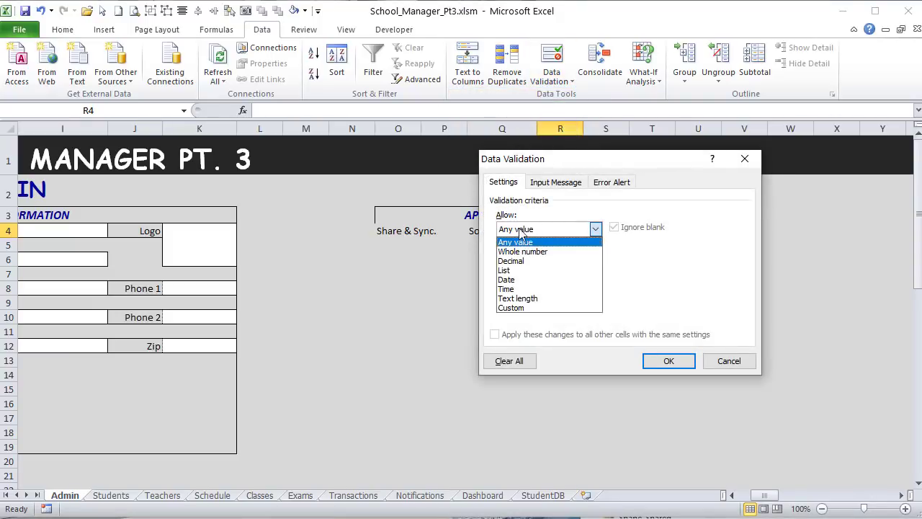
pyautogui.click(528, 272)
pyautogui.write('=SortNamesBy')
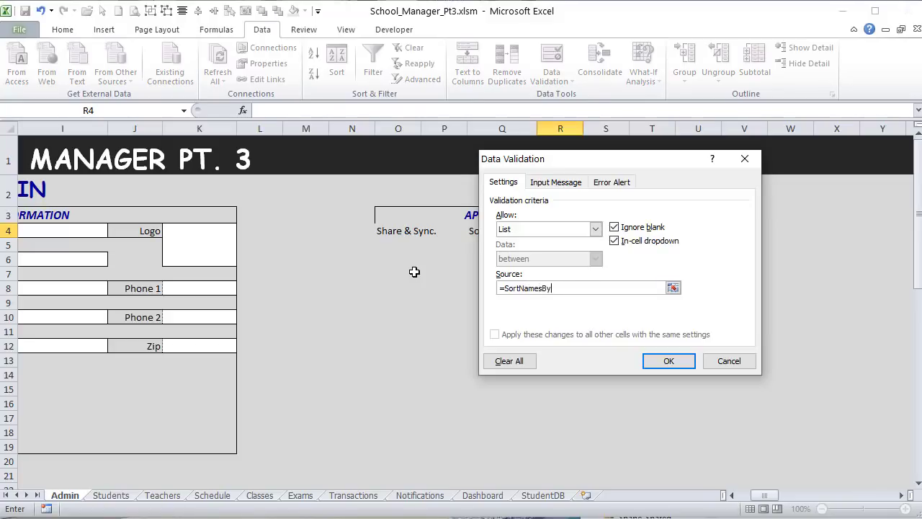
pyautogui.press('Return')
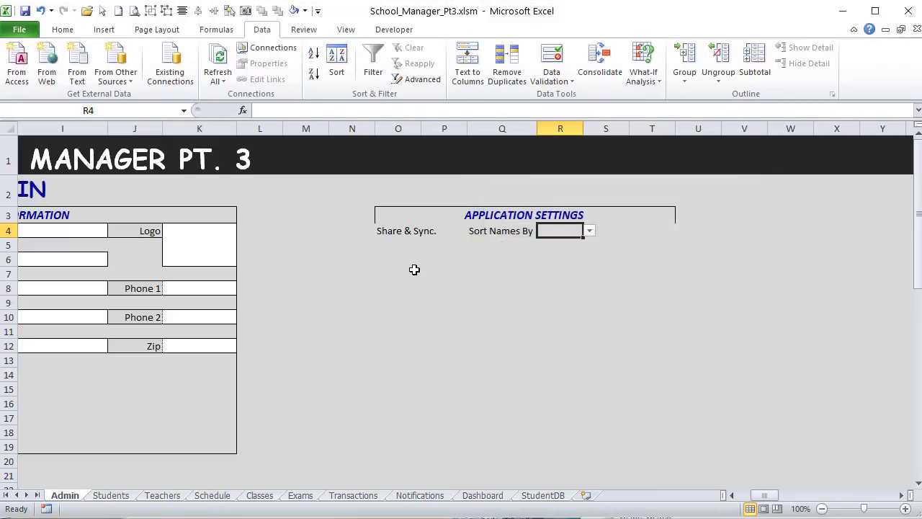
# Choose 'Last Name, First Name' in R4 and autofit column R
pyautogui.click(589, 231)
pyautogui.click(566, 240)
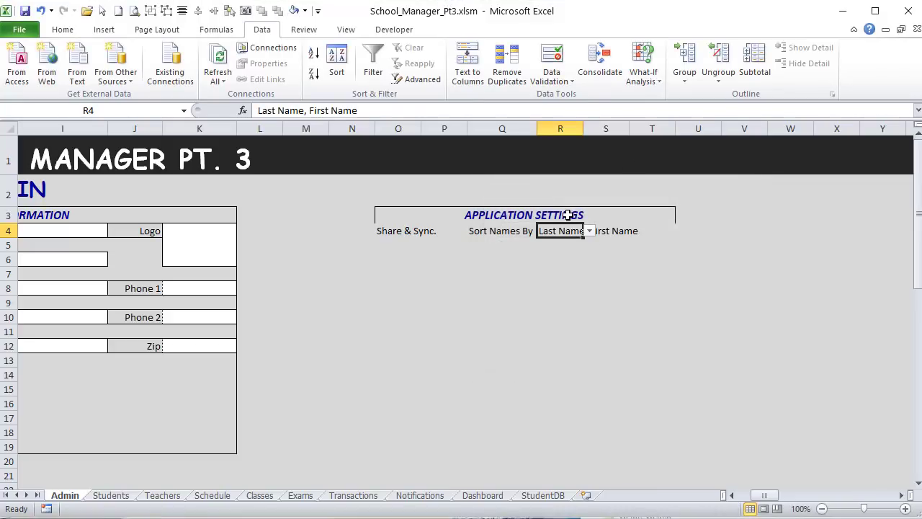
pyautogui.doubleClick(583, 128)
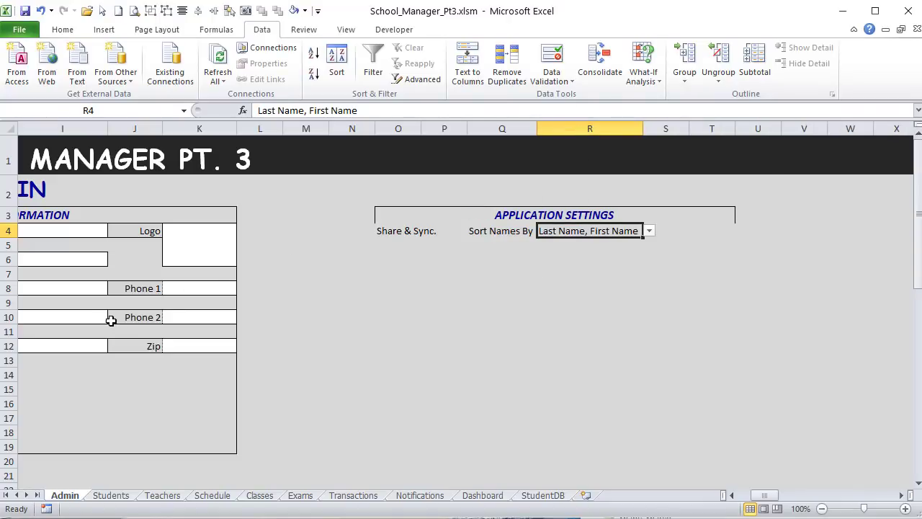
# Type the labels 'App/Shared Folder' in O6 and 'Currency Format' in O8
pyautogui.click(404, 257)
pyautogui.write('A')
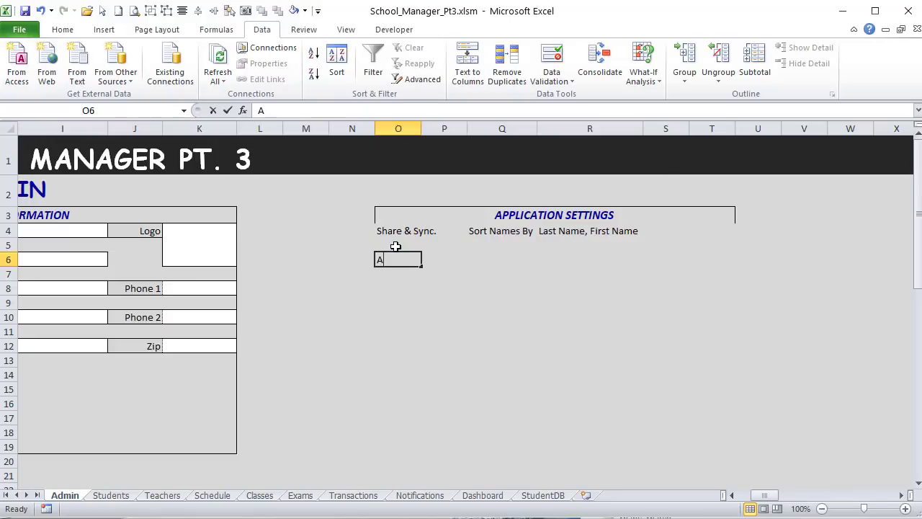
pyautogui.write('pp/Shared Folder')
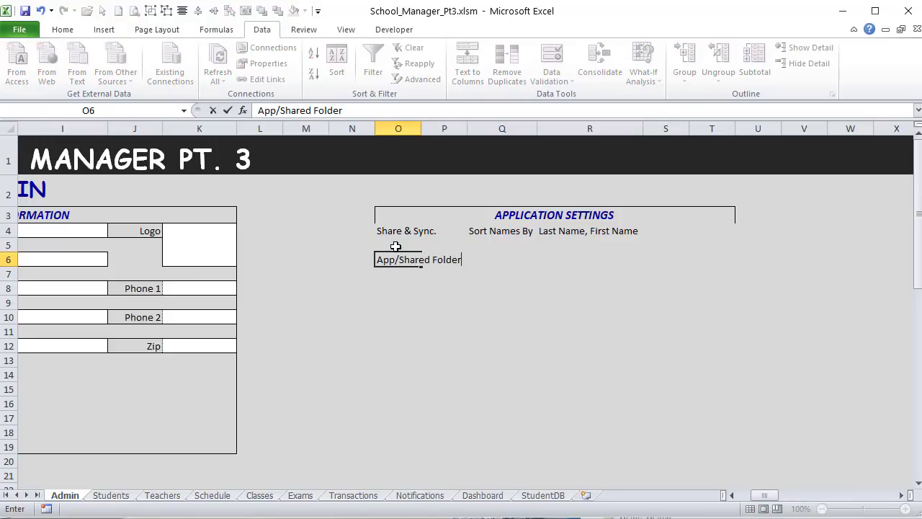
pyautogui.press('Return')
pyautogui.press('Return')
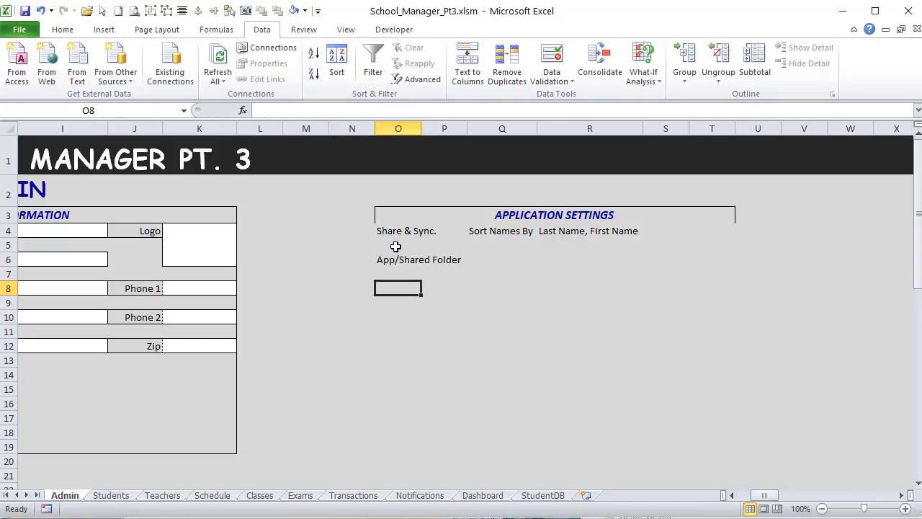
pyautogui.write('Currency Formas')
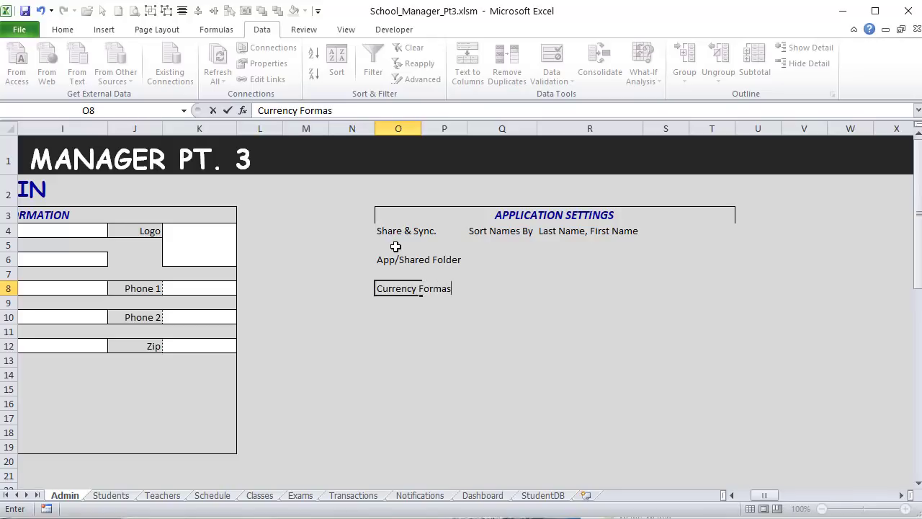
pyautogui.write('t')
pyautogui.press('Return')
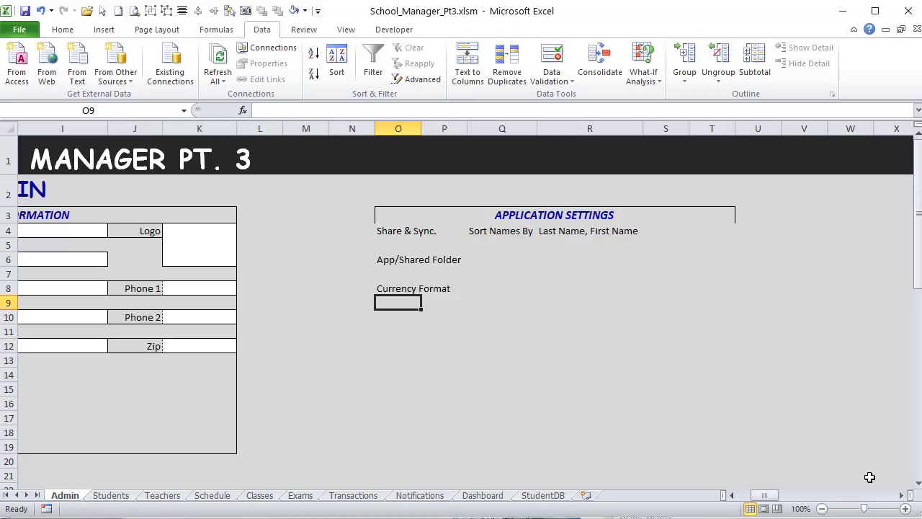
# Autofit column E so the App. Setting entries in E41:E48 fit, then review them
pyautogui.moveTo(766, 500); pyautogui.dragTo(751, 501)
pyautogui.scroll(-10, 410, 304)
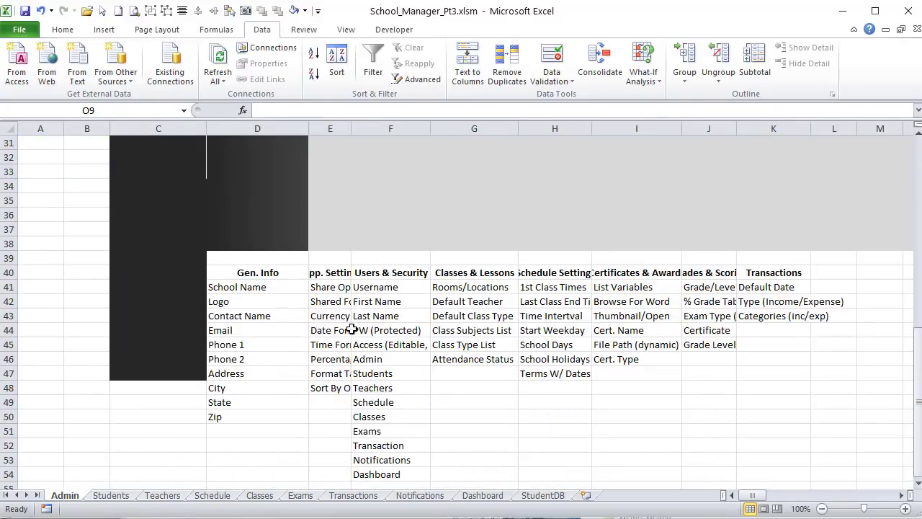
pyautogui.doubleClick(353, 121)
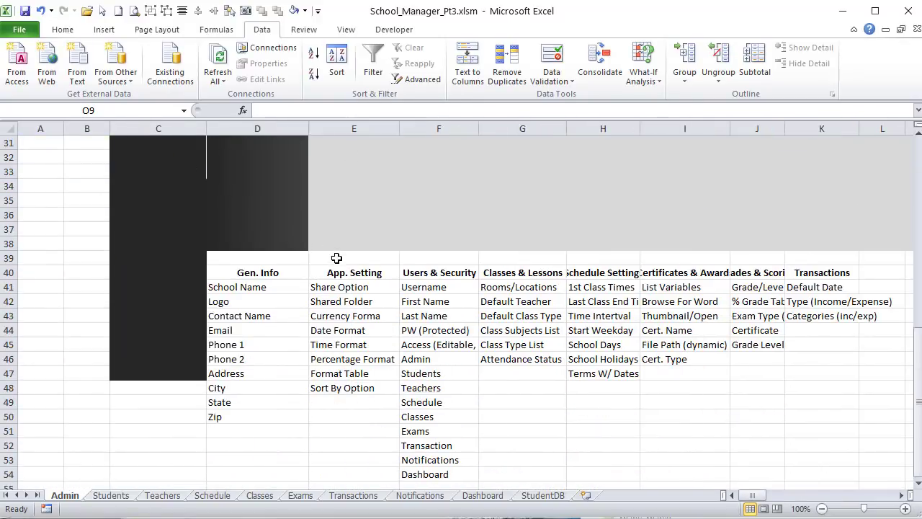
pyautogui.click(358, 287)
pyautogui.click(365, 303)
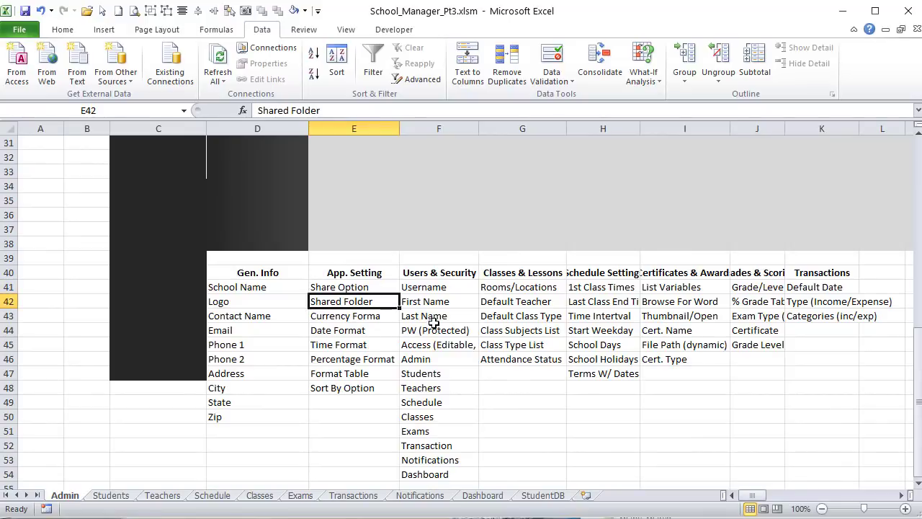
pyautogui.click(376, 318)
pyautogui.click(367, 331)
pyautogui.click(368, 347)
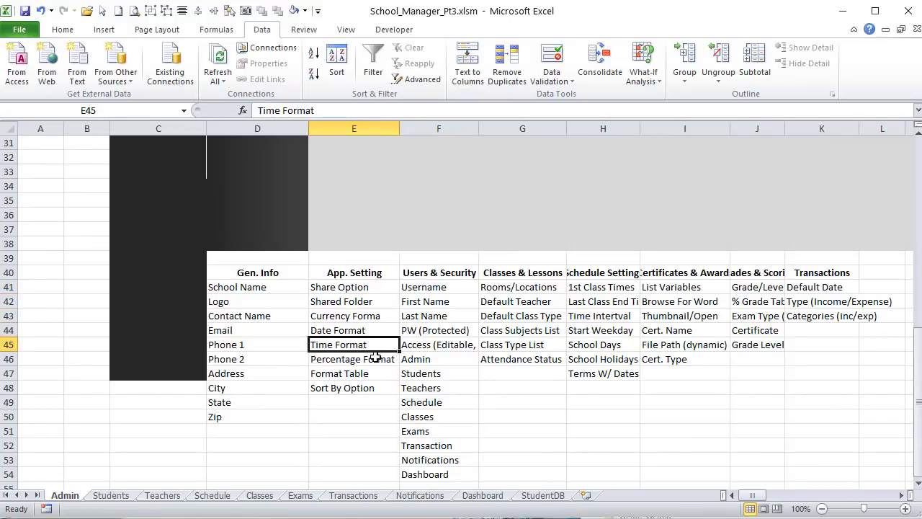
pyautogui.click(380, 362)
pyautogui.click(377, 376)
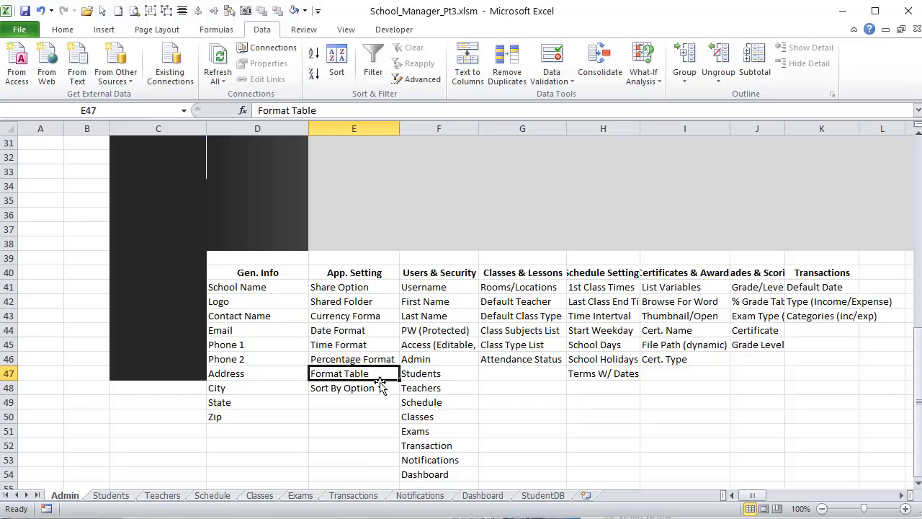
pyautogui.click(377, 389)
pyautogui.moveTo(360, 287); pyautogui.dragTo(364, 389)
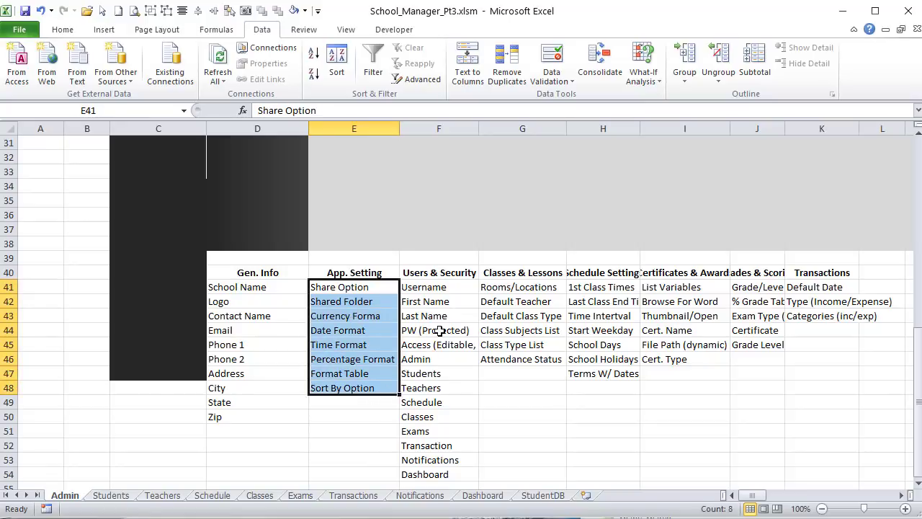
pyautogui.scroll(10, 718, 332)
pyautogui.moveTo(753, 495); pyautogui.dragTo(765, 497)
# Autofit column O and enter the 'Date Format' label in Q8
pyautogui.click(450, 285)
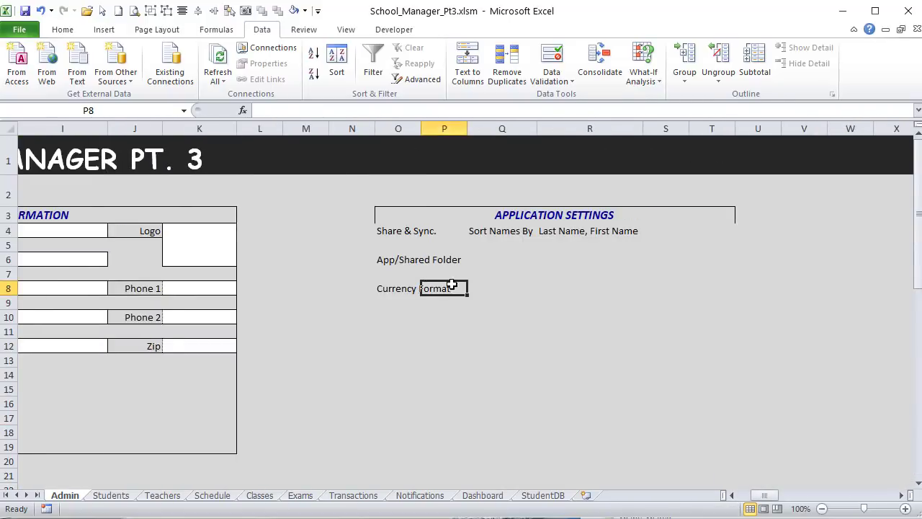
pyautogui.click(376, 288)
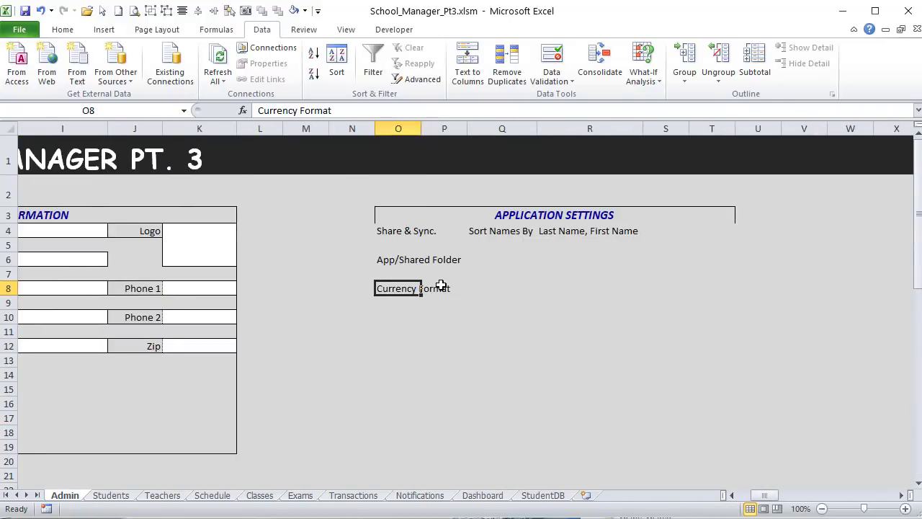
pyautogui.doubleClick(422, 128)
pyautogui.click(510, 278)
pyautogui.click(520, 292)
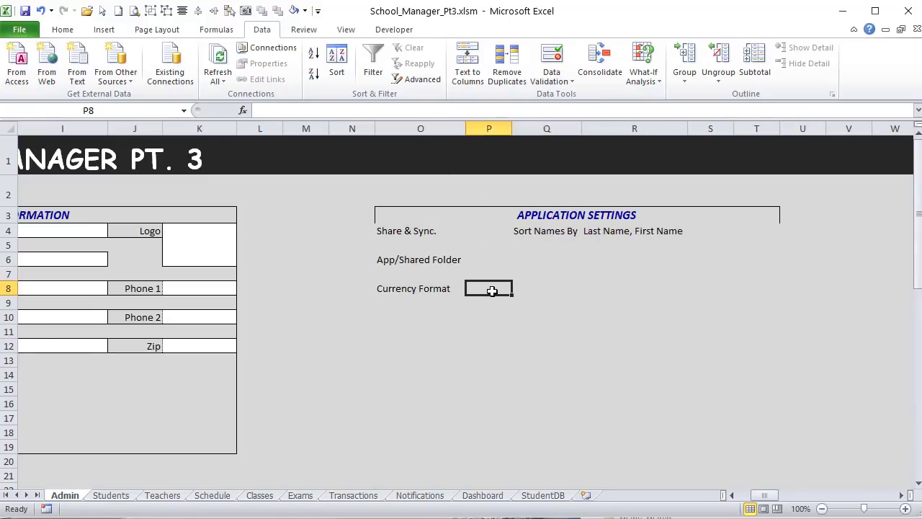
pyautogui.write('Date Format')
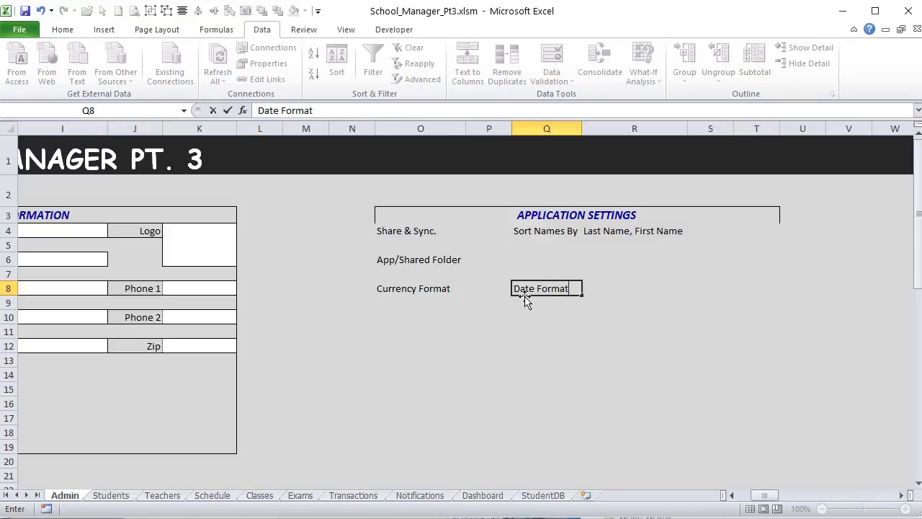
pyautogui.press('Return')
# Add the labels 'Time Format' in O10 and '% Format' in Q10
pyautogui.press('Left')
pyautogui.press('Down')
pyautogui.press('Left')
pyautogui.press('Left')
pyautogui.press('Right')
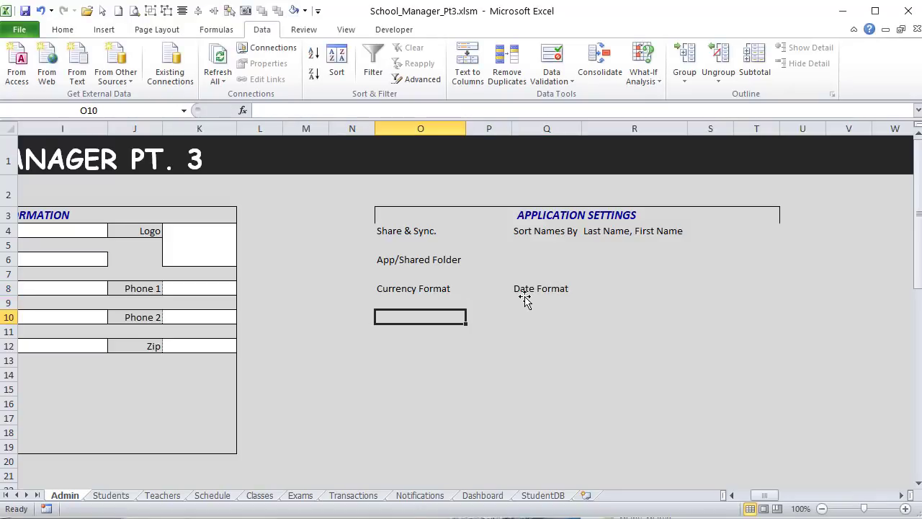
pyautogui.write('Time Format')
pyautogui.press('Right')
pyautogui.press('Right')
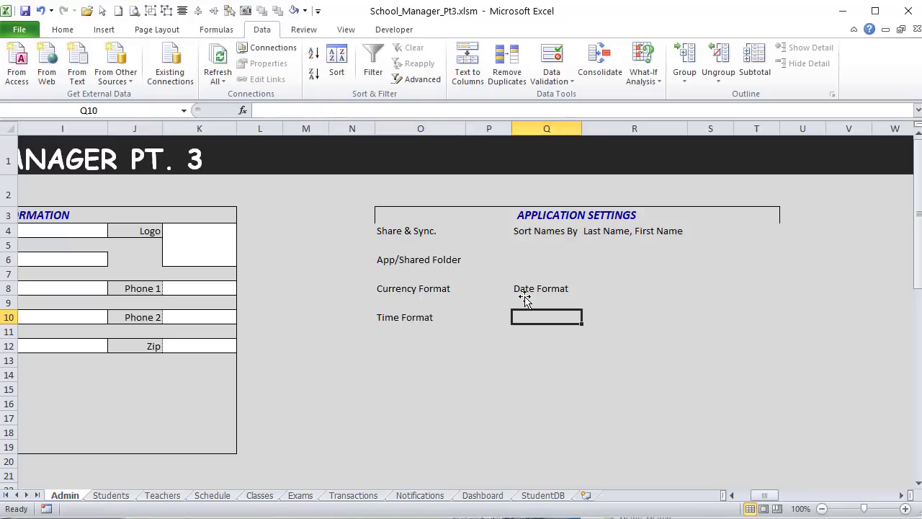
pyautogui.write('% FDo')
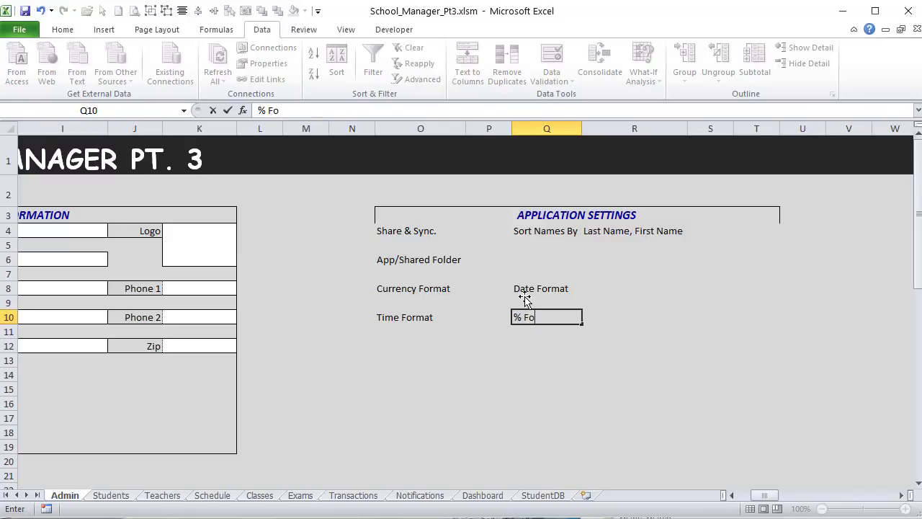
pyautogui.write('rmat')
pyautogui.press('Right')
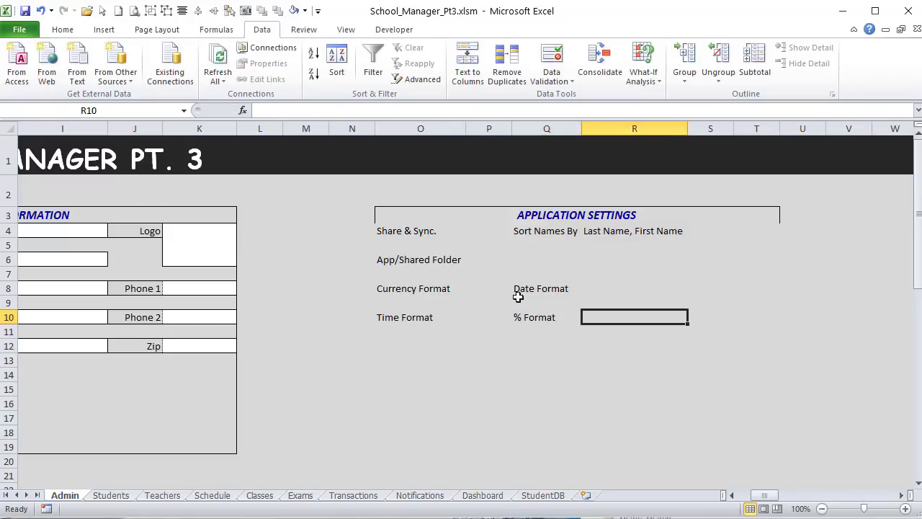
pyautogui.click(410, 210)
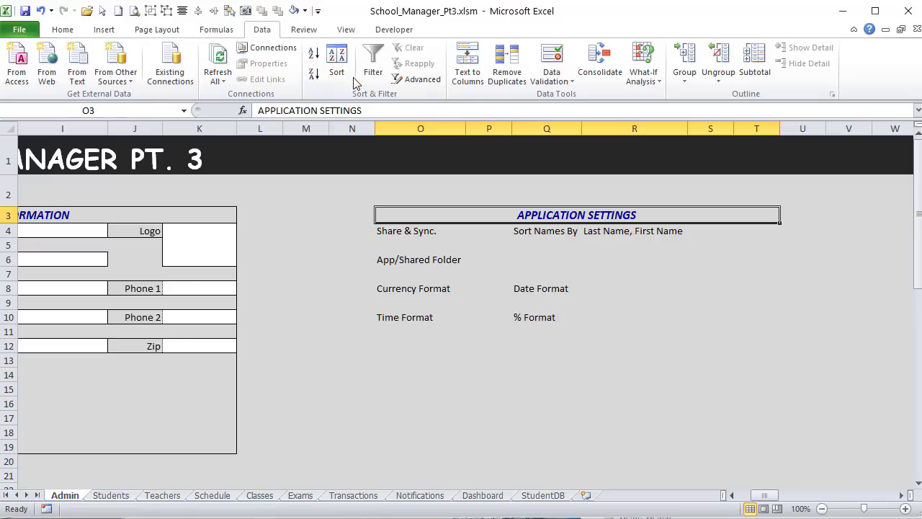
# Unmerge the APPLICATION SETTINGS heading, then merge and centre it across O3:R3
pyautogui.click(63, 30)
pyautogui.click(399, 75)
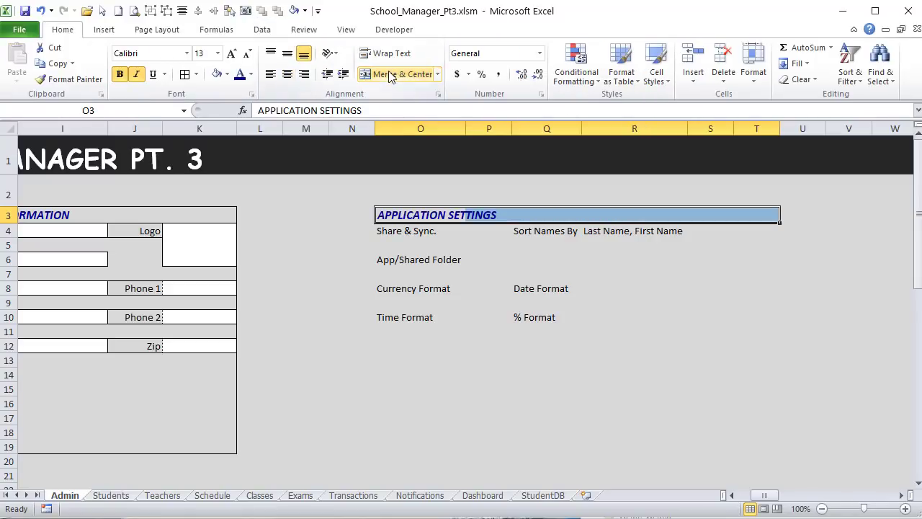
pyautogui.moveTo(389, 212); pyautogui.dragTo(600, 217)
pyautogui.click(404, 74)
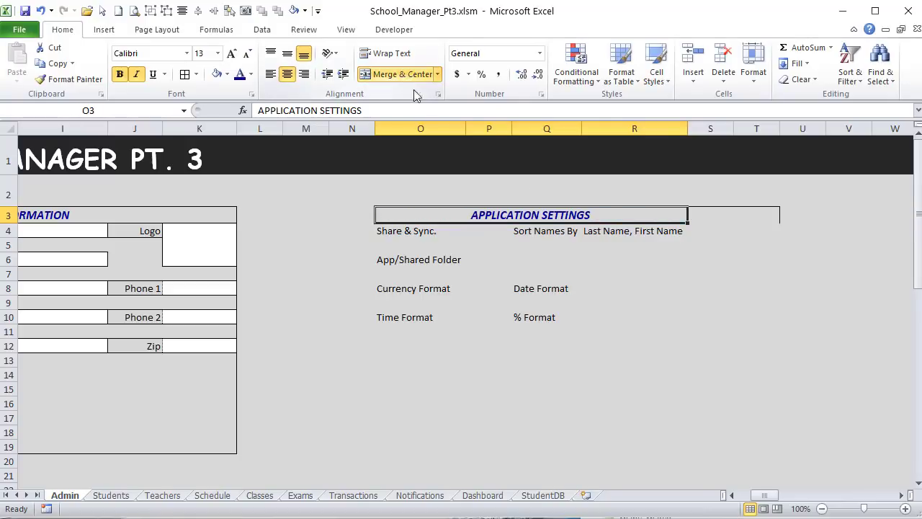
# Give S3:T3 a left border and remove its right border line
pyautogui.click(723, 216)
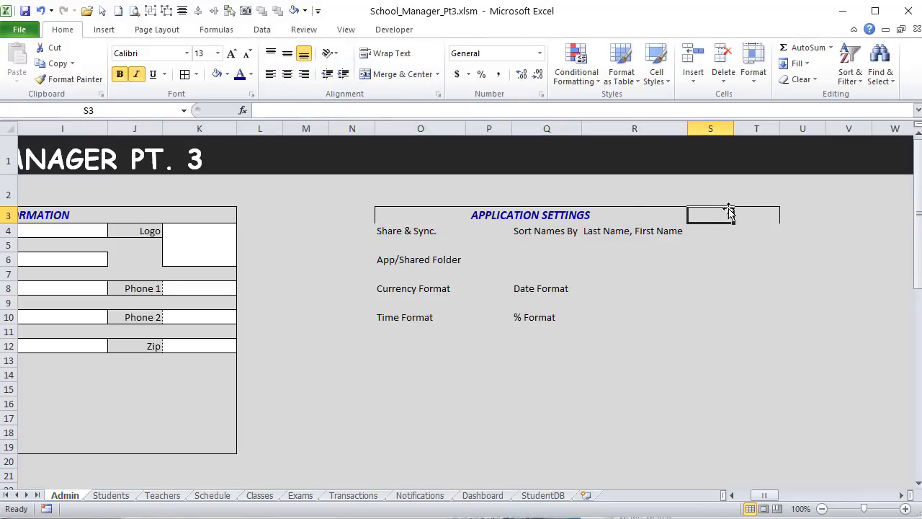
pyautogui.moveTo(717, 213); pyautogui.dragTo(773, 212)
pyautogui.rightClick(772, 211)
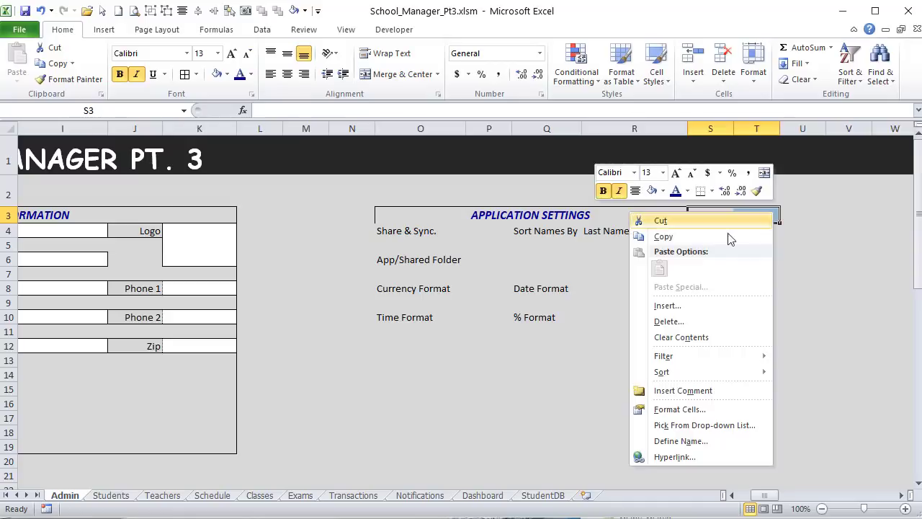
pyautogui.click(713, 410)
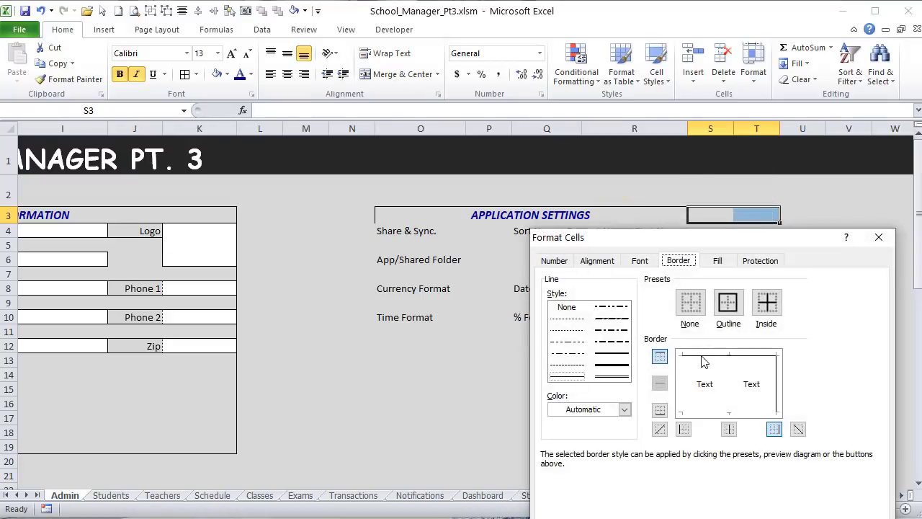
pyautogui.click(685, 378)
pyautogui.click(777, 389)
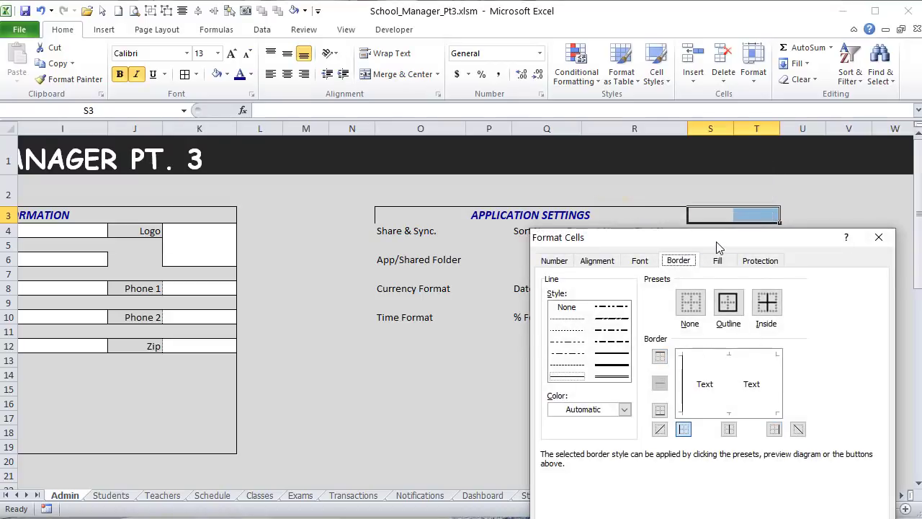
pyautogui.moveTo(716, 248); pyautogui.dragTo(714, 182)
pyautogui.click(798, 477)
# Apply Field Style to the settings input cells P4, P6, P8, R8, P10 and R10
pyautogui.click(486, 331)
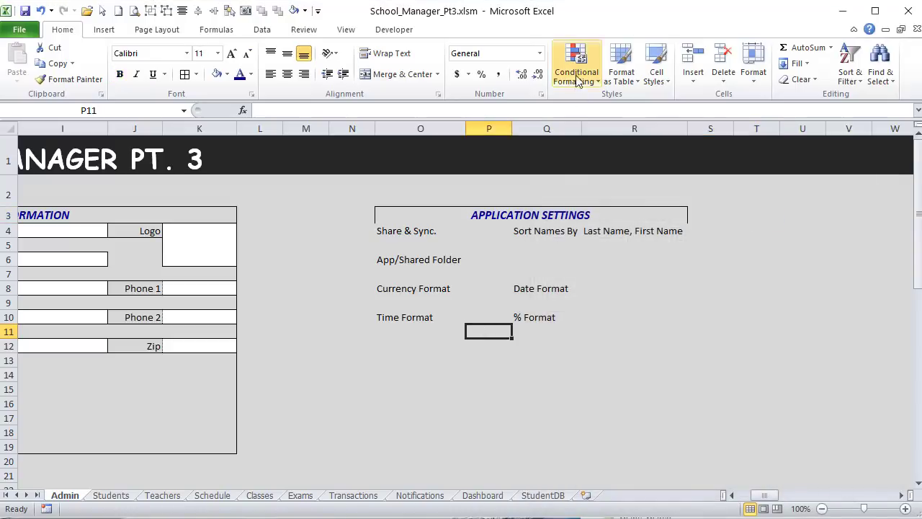
pyautogui.click(462, 231)
pyautogui.click(481, 232)
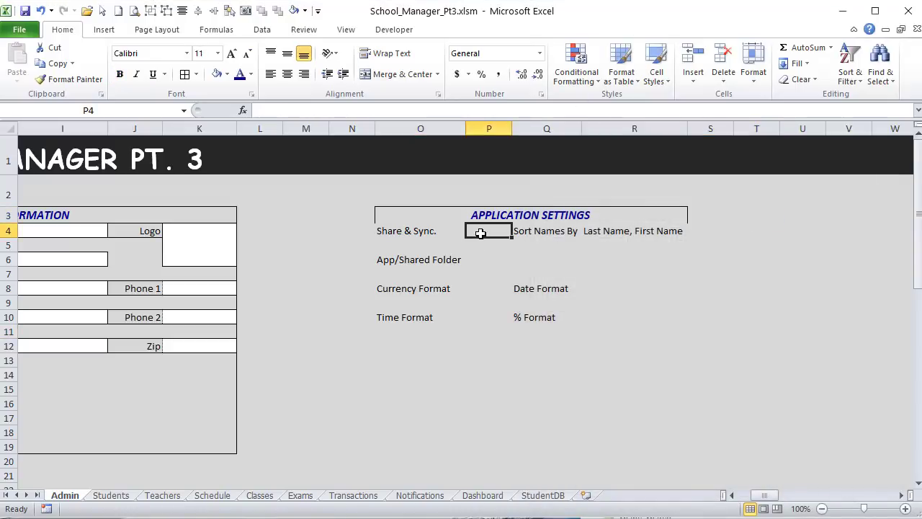
pyautogui.keyDown('ctrl'); pyautogui.click(641, 232); pyautogui.keyUp('ctrl')
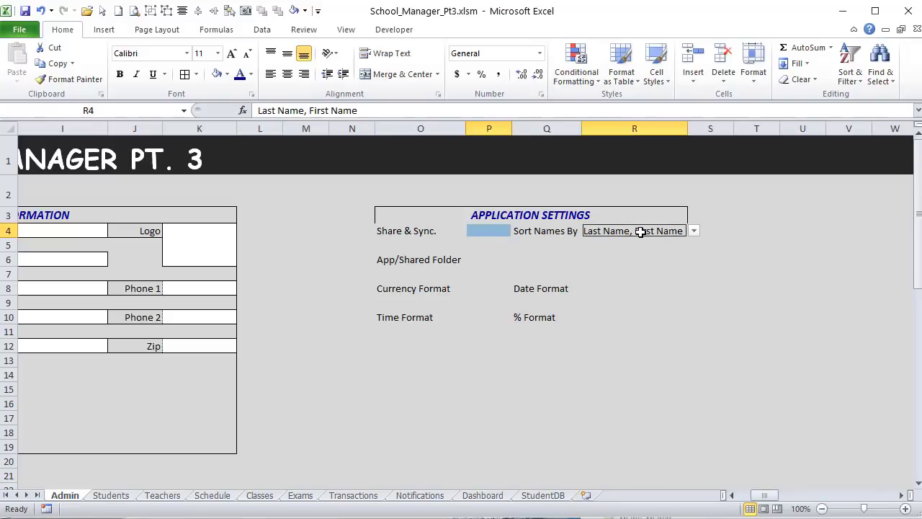
pyautogui.keyDown('ctrl'); pyautogui.click(486, 260); pyautogui.keyUp('ctrl')
pyautogui.keyDown('ctrl'); pyautogui.click(474, 288); pyautogui.keyUp('ctrl')
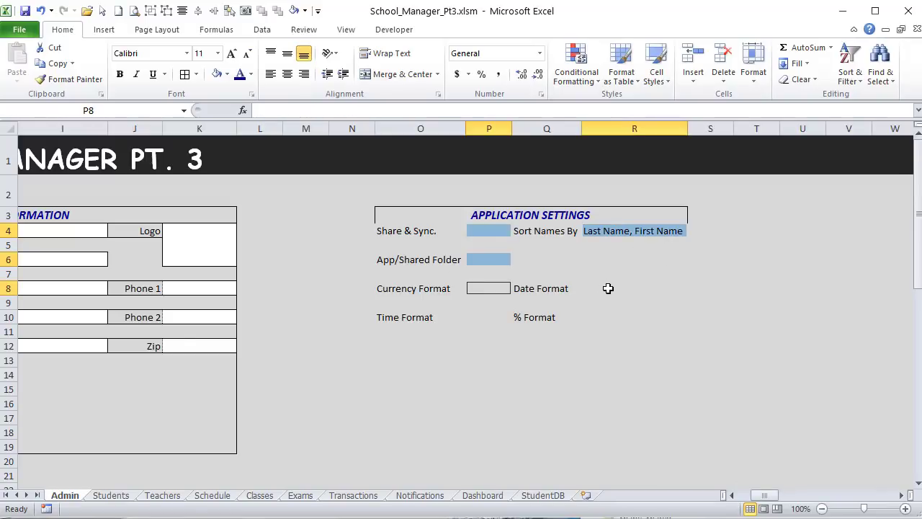
pyautogui.keyDown('ctrl'); pyautogui.click(607, 288); pyautogui.keyUp('ctrl')
pyautogui.keyDown('ctrl'); pyautogui.click(466, 319); pyautogui.keyUp('ctrl')
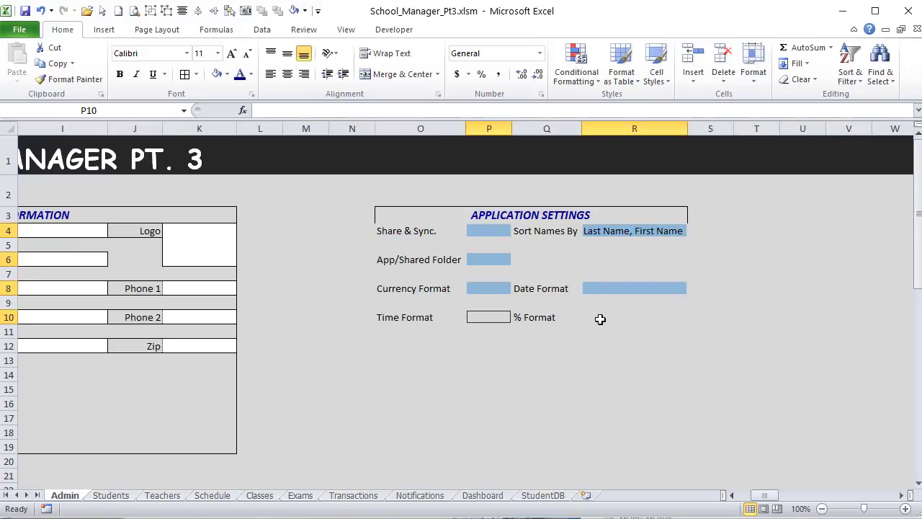
pyautogui.keyDown('ctrl'); pyautogui.click(600, 319); pyautogui.keyUp('ctrl')
pyautogui.click(656, 72)
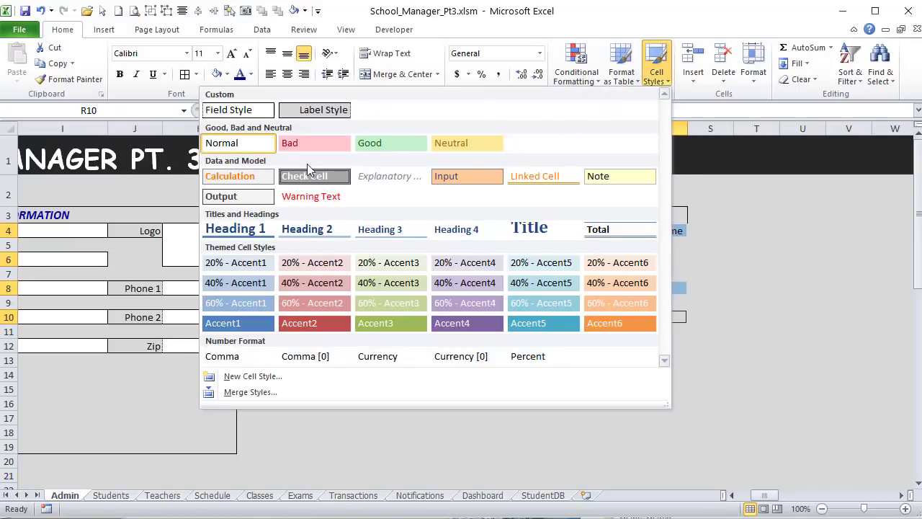
pyautogui.click(263, 109)
# Apply Label Style to the settings labels, from Share & Sync through Sort Names By
pyautogui.click(424, 231)
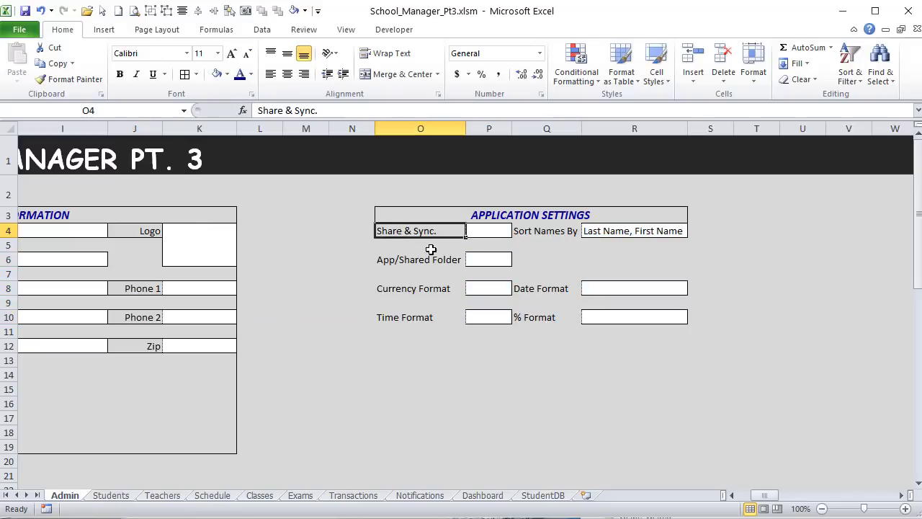
pyautogui.keyDown('ctrl'); pyautogui.click(430, 259); pyautogui.keyUp('ctrl')
pyautogui.keyDown('ctrl'); pyautogui.click(420, 288); pyautogui.keyUp('ctrl')
pyautogui.keyDown('ctrl'); pyautogui.click(422, 316); pyautogui.keyUp('ctrl')
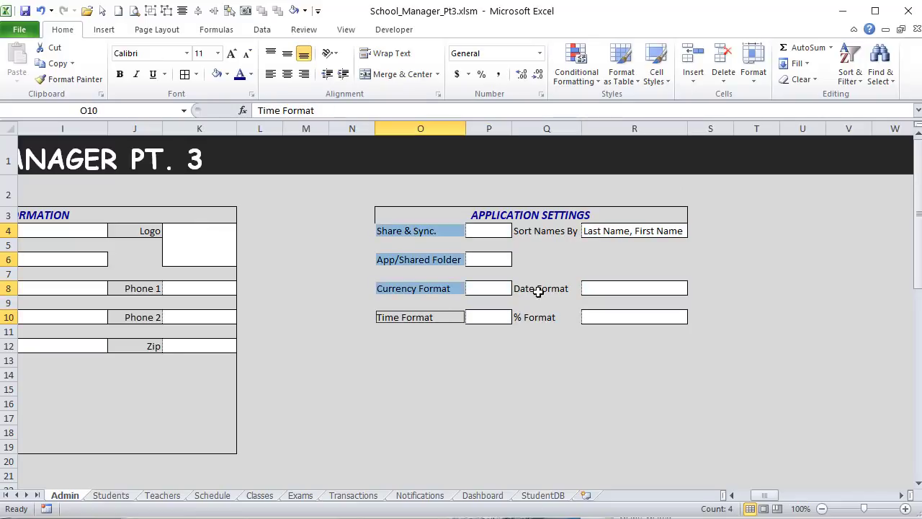
pyautogui.keyDown('ctrl'); pyautogui.click(540, 290); pyautogui.keyUp('ctrl')
pyautogui.keyDown('ctrl'); pyautogui.click(546, 315); pyautogui.keyUp('ctrl')
pyautogui.keyDown('ctrl'); pyautogui.click(552, 234); pyautogui.keyUp('ctrl')
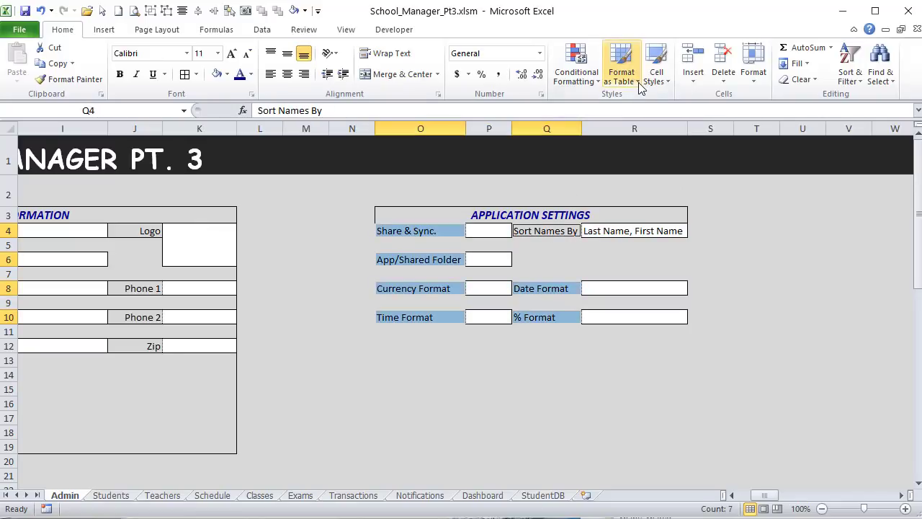
pyautogui.click(658, 78)
pyautogui.click(314, 109)
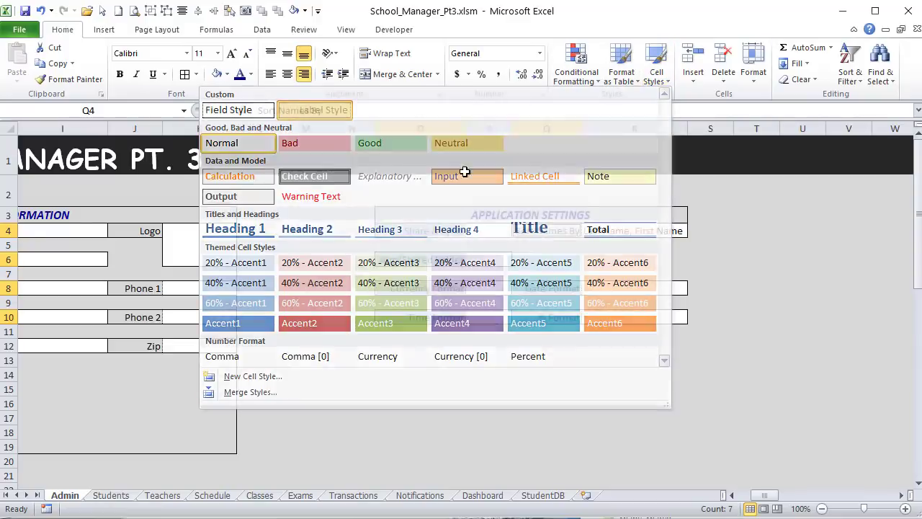
pyautogui.click(756, 288)
pyautogui.moveTo(501, 261); pyautogui.dragTo(667, 257)
# Merge and left-align P6:R6, adding thin top, right and bottom borders to it
pyautogui.click(389, 74)
pyautogui.click(271, 75)
pyautogui.rightClick(549, 255)
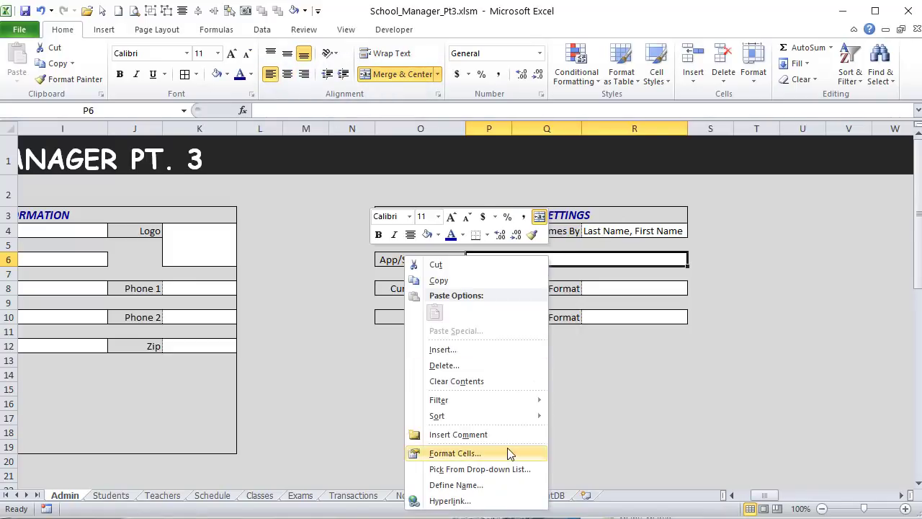
pyautogui.click(506, 450)
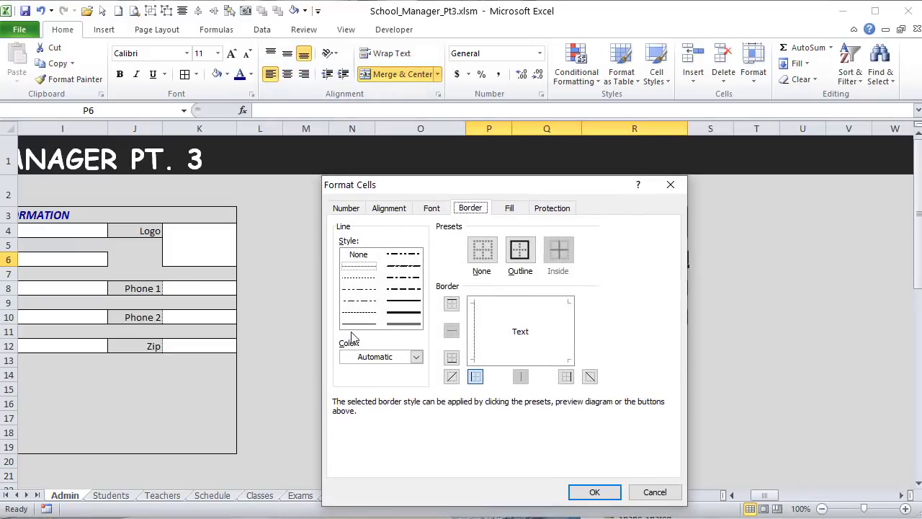
pyautogui.click(351, 326)
pyautogui.click(552, 305)
pyautogui.click(569, 336)
pyautogui.click(550, 359)
pyautogui.click(607, 495)
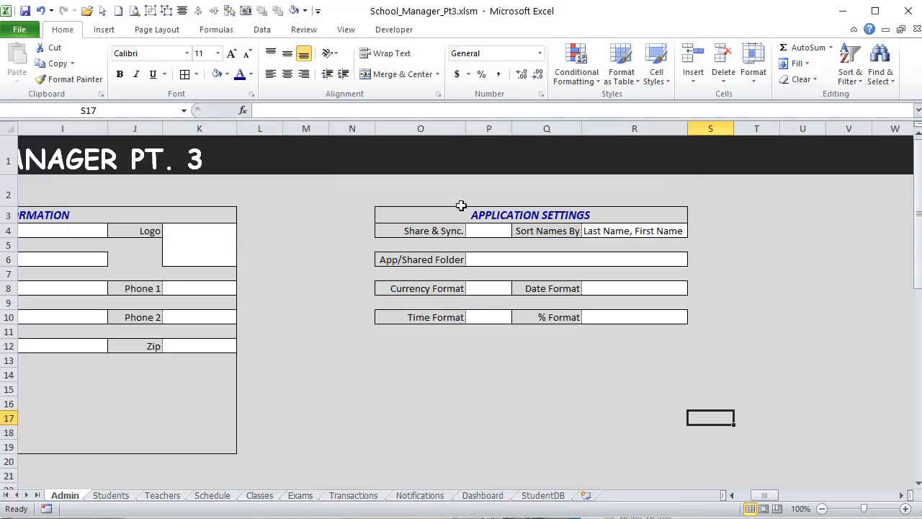
pyautogui.click(695, 256)
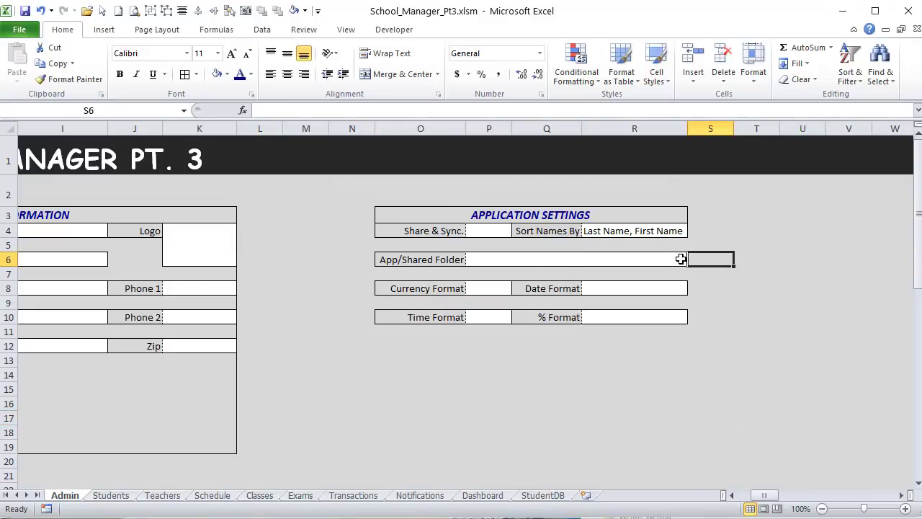
pyautogui.moveTo(389, 343); pyautogui.dragTo(581, 346)
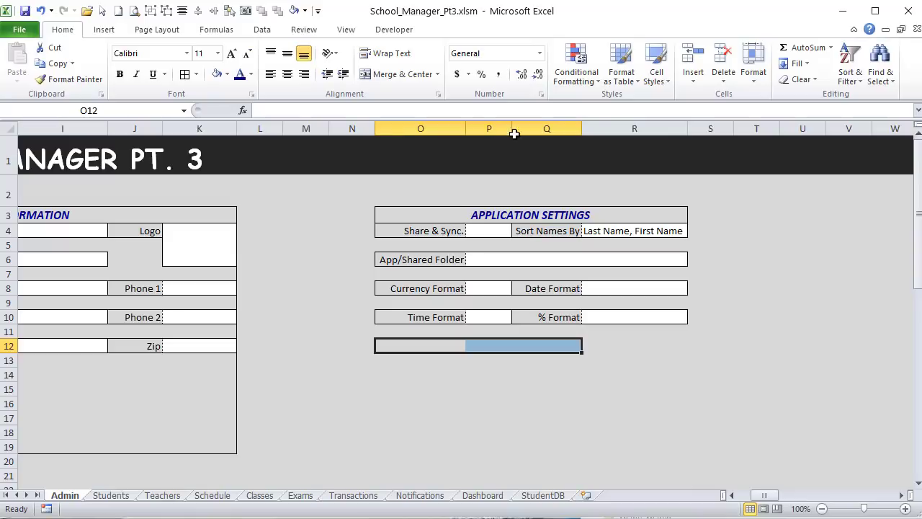
pyautogui.click(399, 357)
# On the Students sheet, merge and centre the Attendance heading across E53:L53
pyautogui.click(394, 348)
pyautogui.click(401, 358)
pyautogui.click(125, 497)
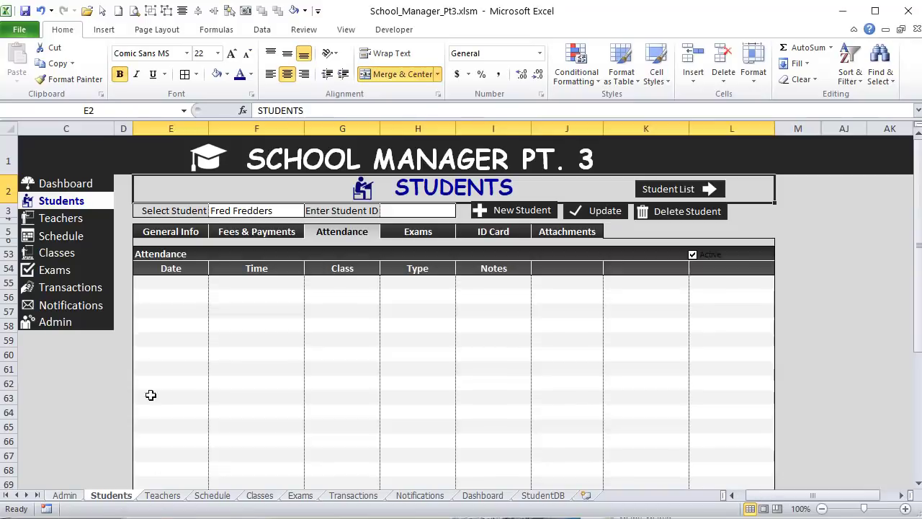
pyautogui.moveTo(151, 254); pyautogui.dragTo(720, 253)
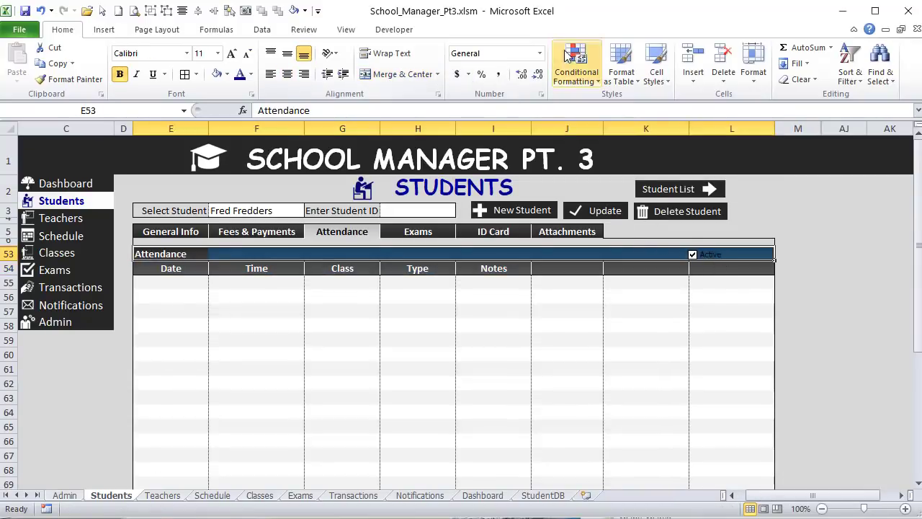
pyautogui.click(392, 75)
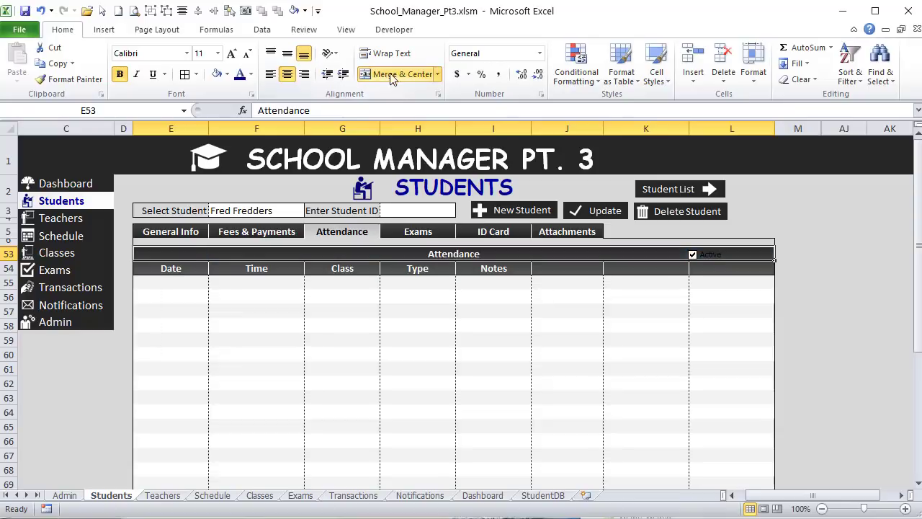
pyautogui.rightClick(699, 258)
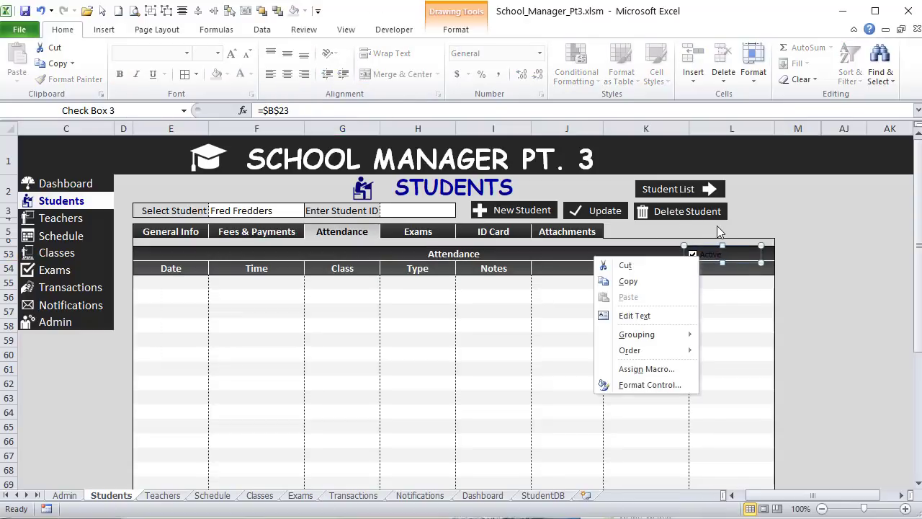
# Select the Add Picture and Clear Picture button group on the General Info panel
pyautogui.press('Escape')
pyautogui.click(173, 232)
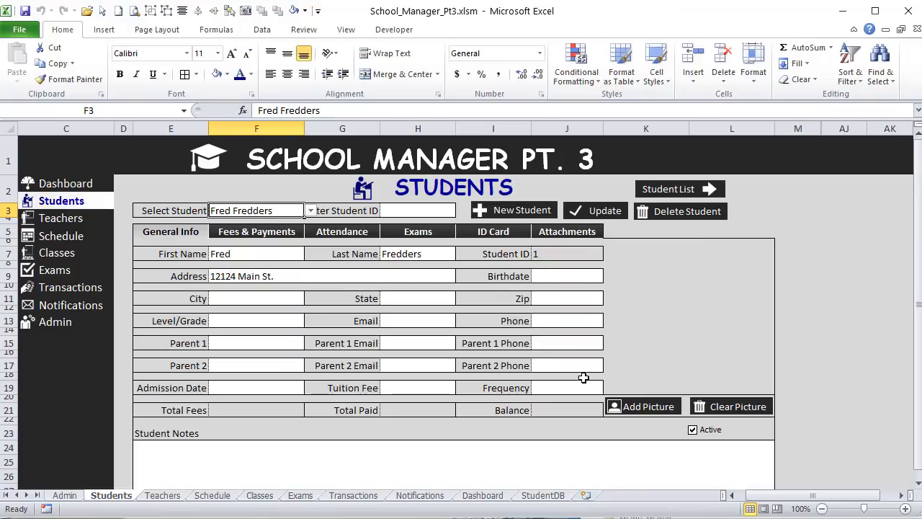
pyautogui.rightClick(638, 402)
pyautogui.click(648, 394)
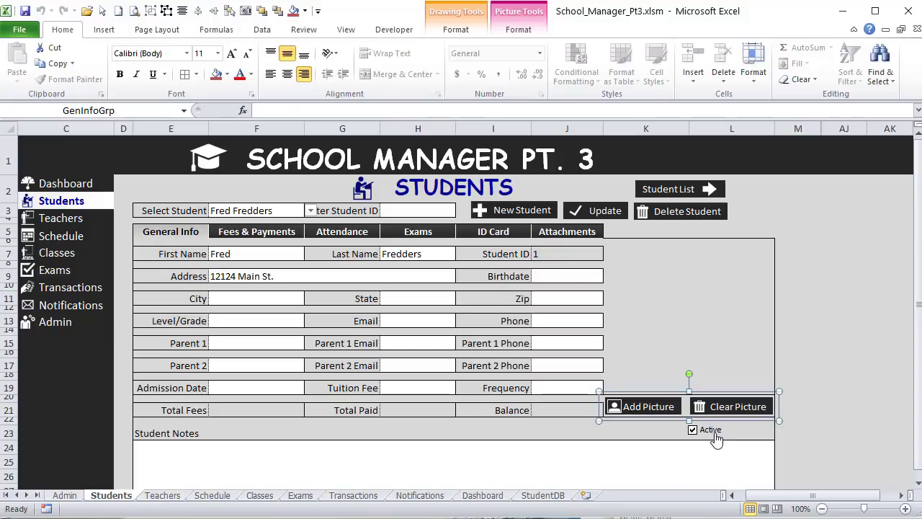
pyautogui.click(269, 232)
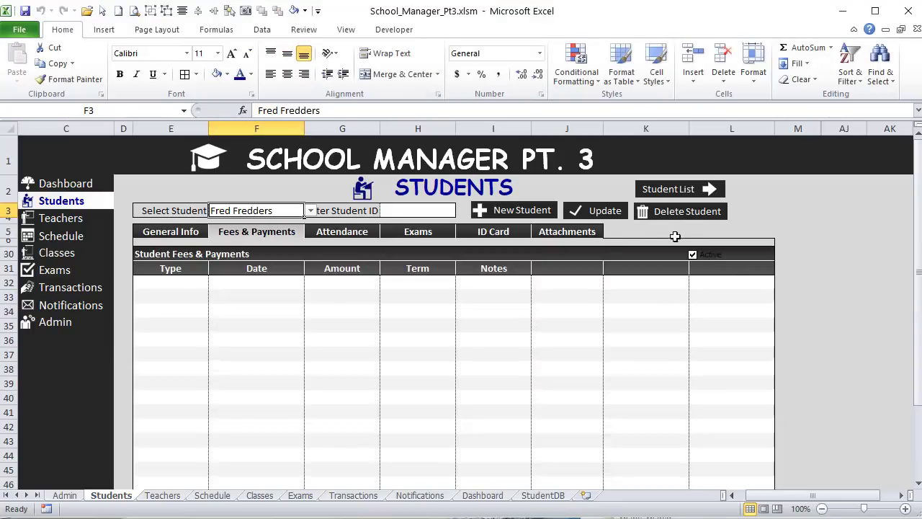
pyautogui.rightClick(700, 261)
pyautogui.click(181, 231)
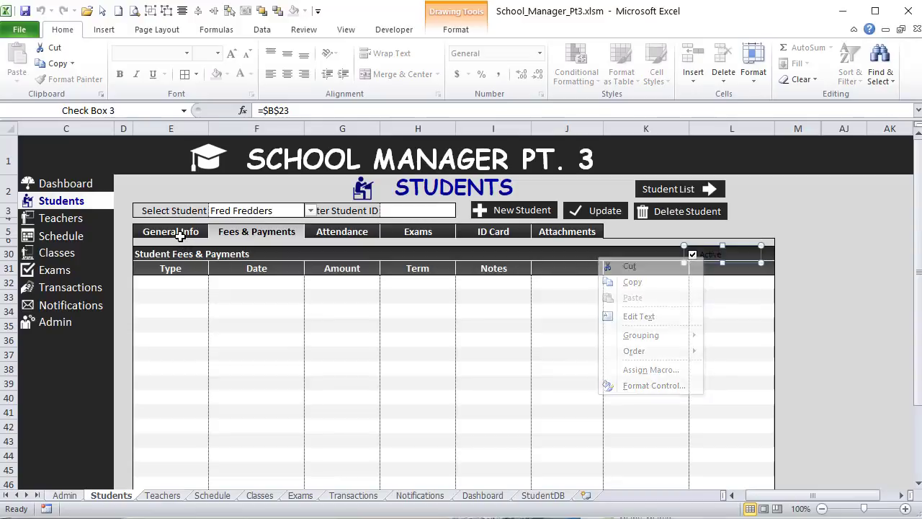
pyautogui.rightClick(671, 408)
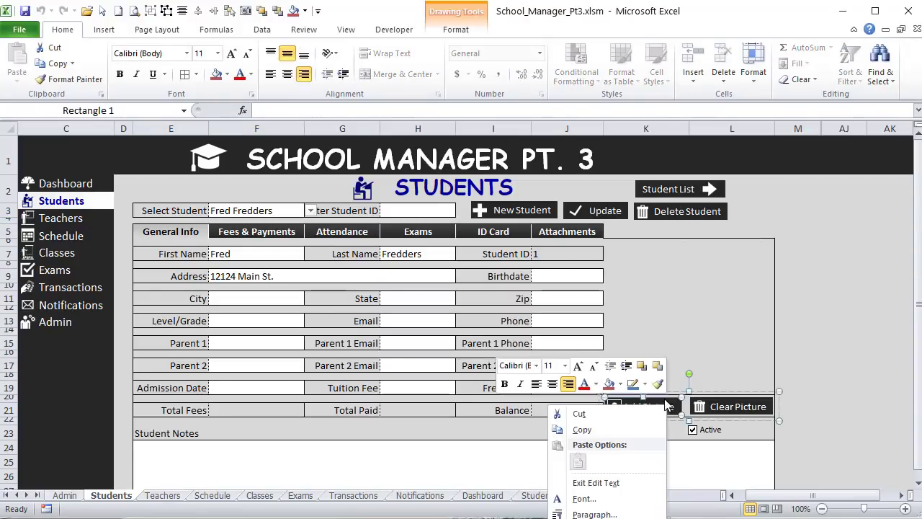
pyautogui.press('Escape')
# Ungroup the buttons, regroup them with the Active checkbox, and name the group GenInfoGrp
pyautogui.click(114, 110)
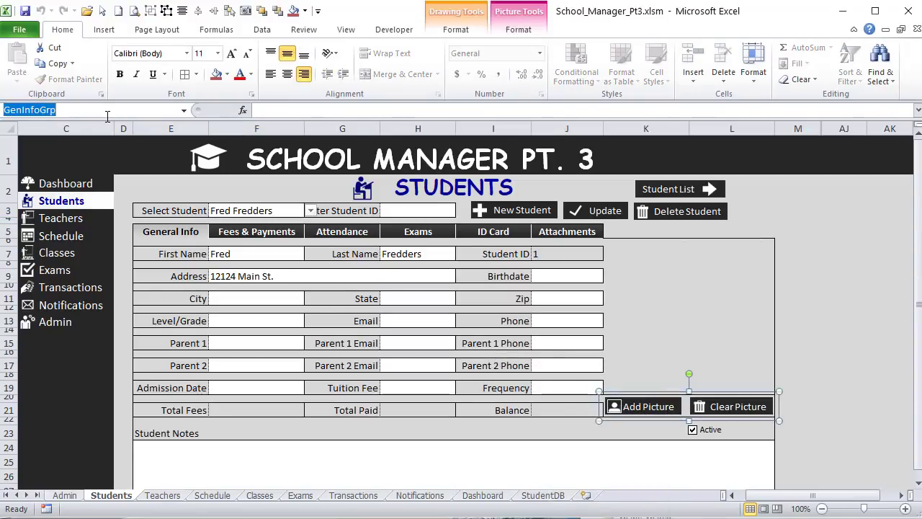
pyautogui.click(166, 11)
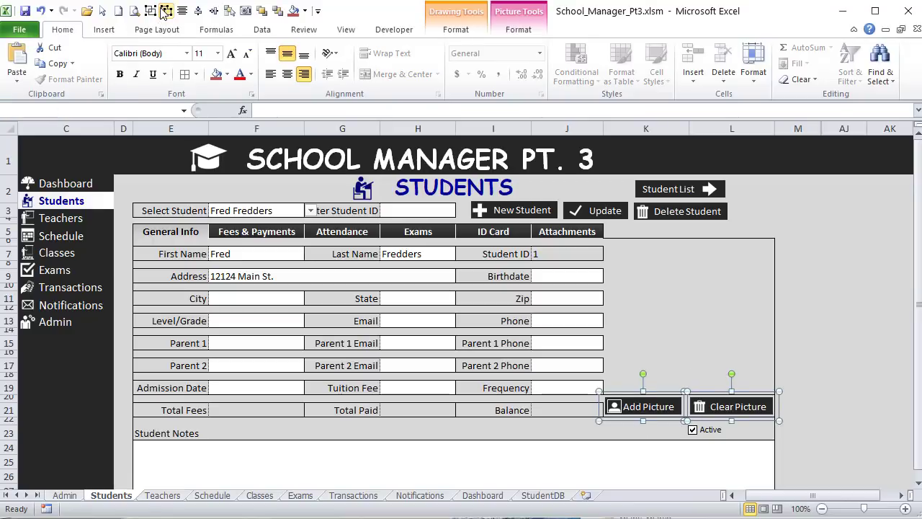
pyautogui.keyDown('ctrl'); pyautogui.click(712, 435); pyautogui.keyUp('ctrl')
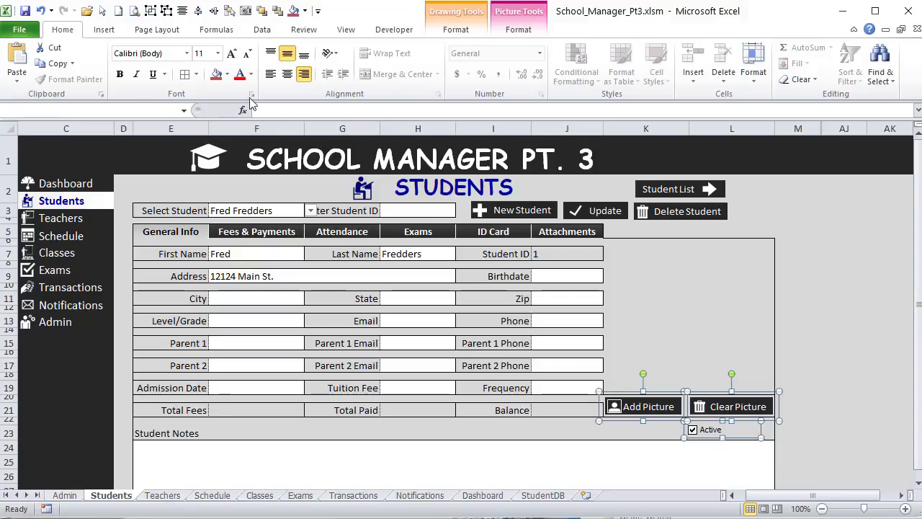
pyautogui.click(151, 11)
pyautogui.click(139, 106)
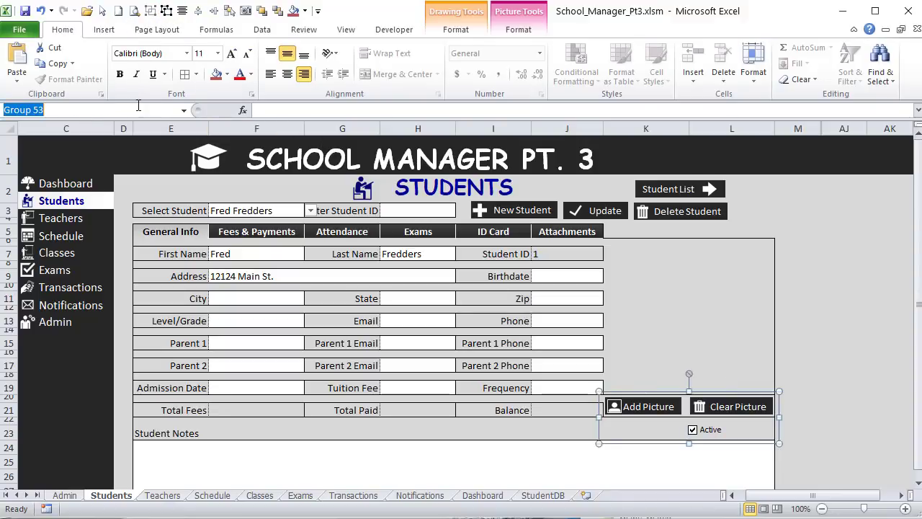
pyautogui.write('GenInfoGrp')
pyautogui.press('Return')
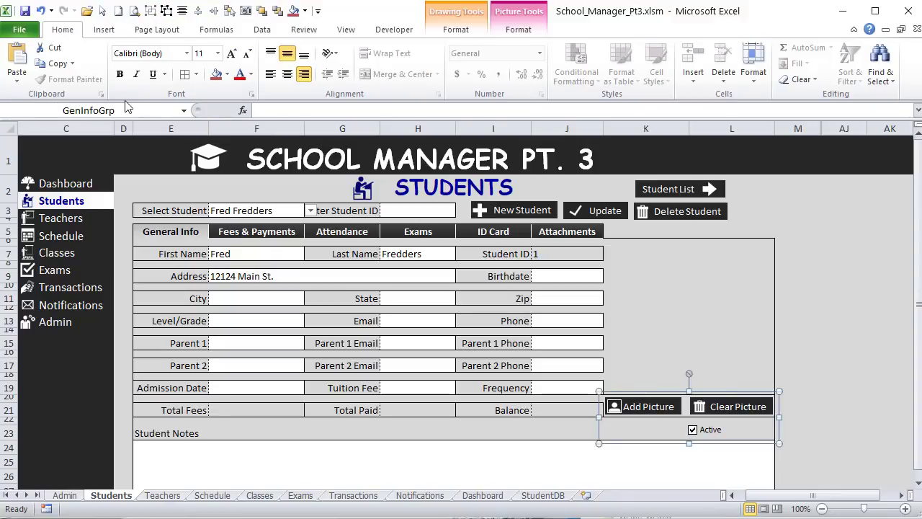
pyautogui.rightClick(606, 447)
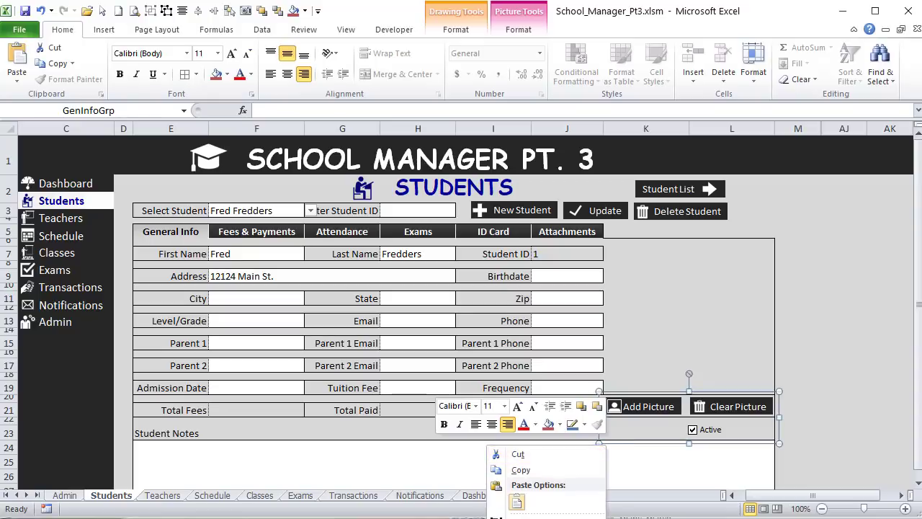
# Set the GenInfoGrp group to move but not size with cells
pyautogui.click(540, 515)
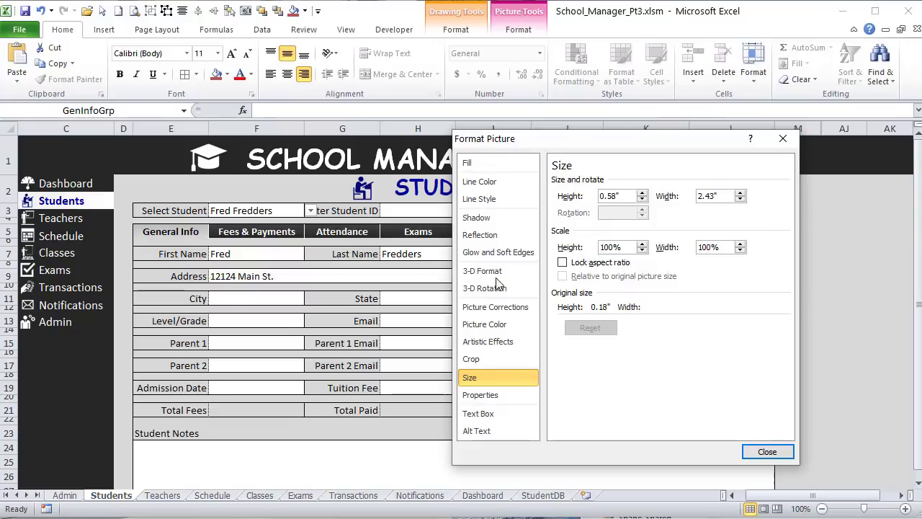
pyautogui.click(497, 395)
pyautogui.click(580, 210)
pyautogui.click(768, 451)
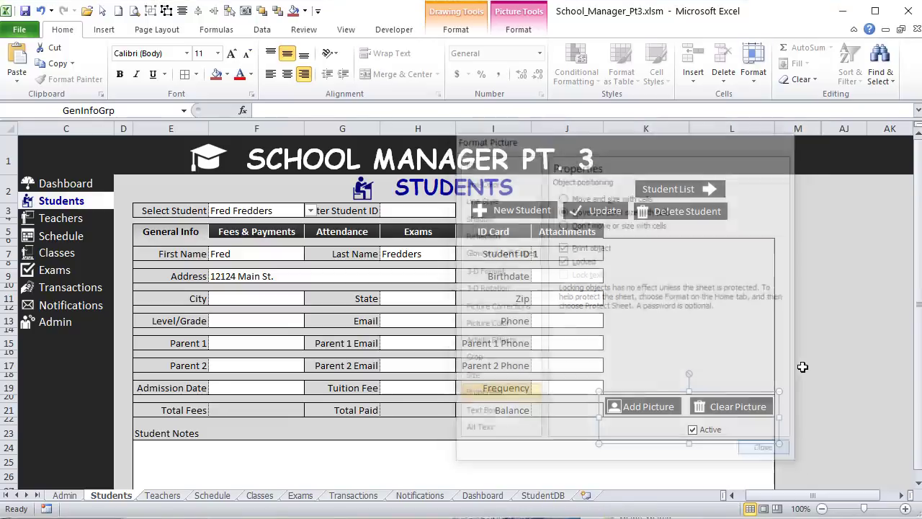
# Toggle between General Info and Fees & Payments panels, ending on Fees & Payments
pyautogui.click(261, 231)
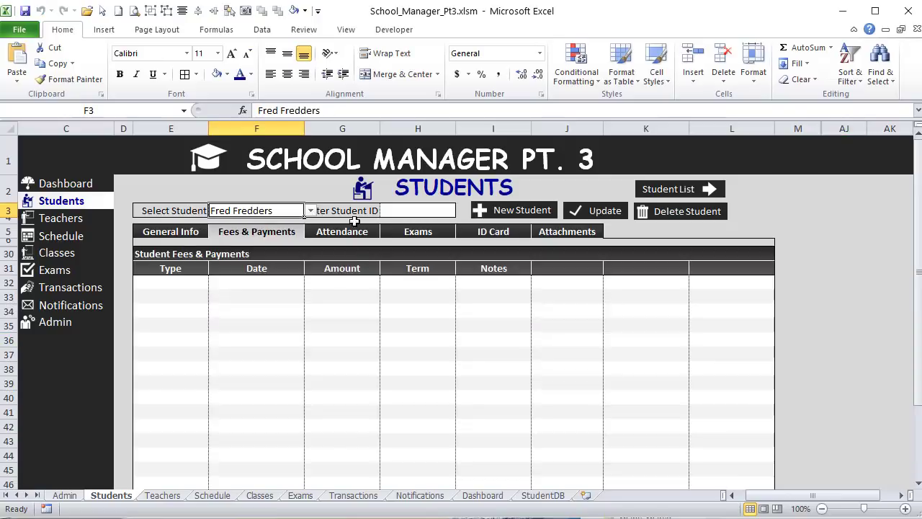
pyautogui.click(160, 235)
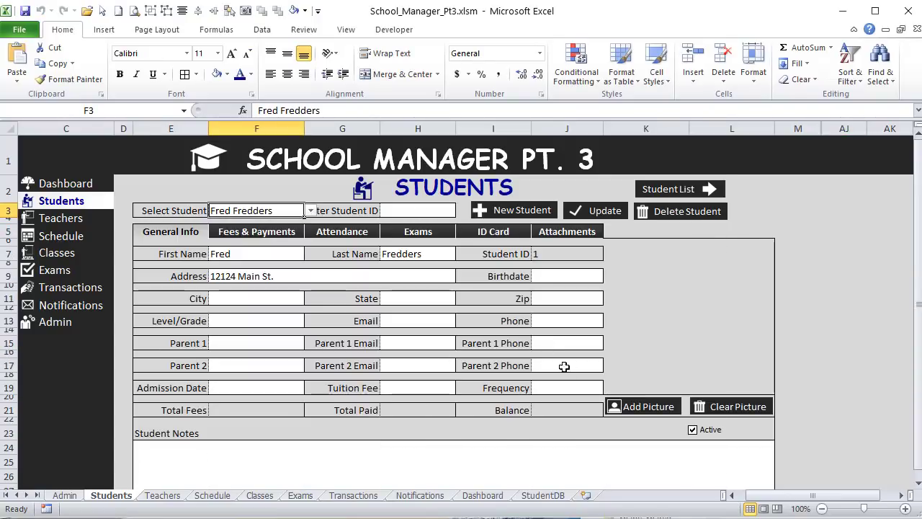
pyautogui.rightClick(726, 442)
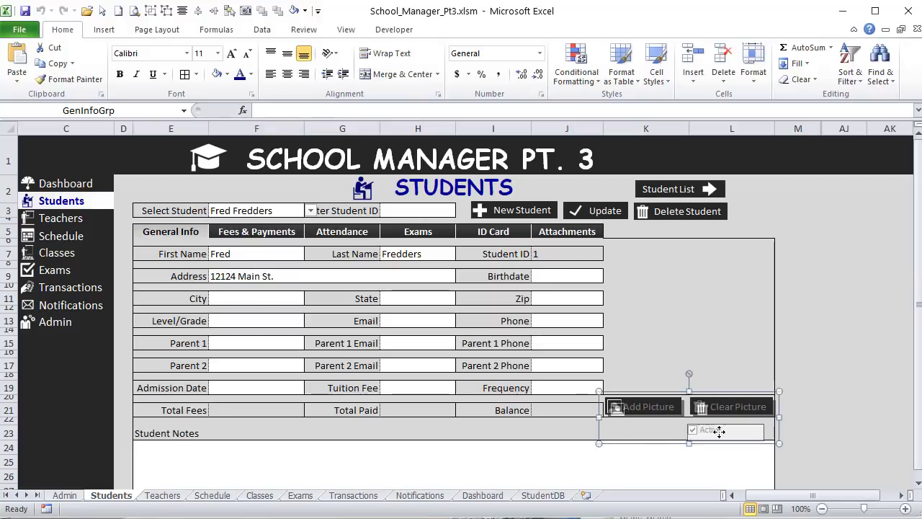
pyautogui.press('Escape')
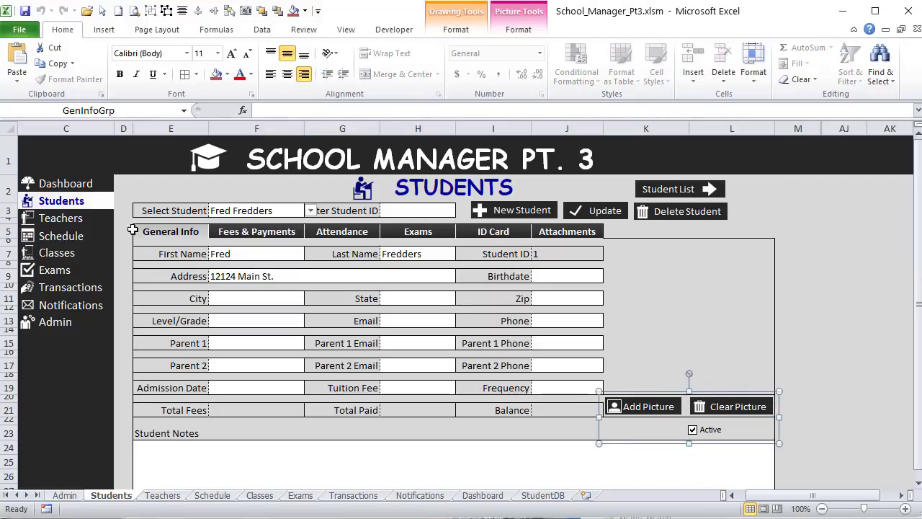
pyautogui.click(238, 233)
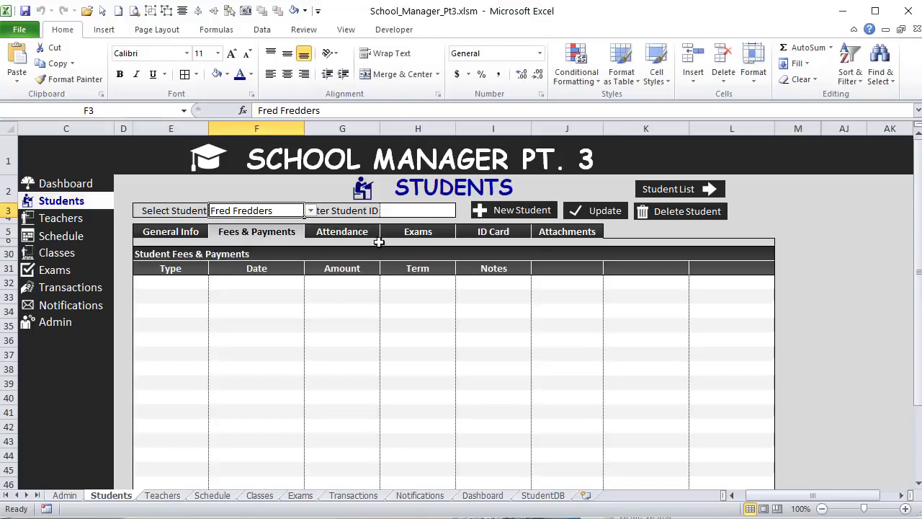
# Compare the title cell with the Type header, leaving the Student Fees & Payments title selected
pyautogui.moveTo(166, 253); pyautogui.dragTo(230, 256)
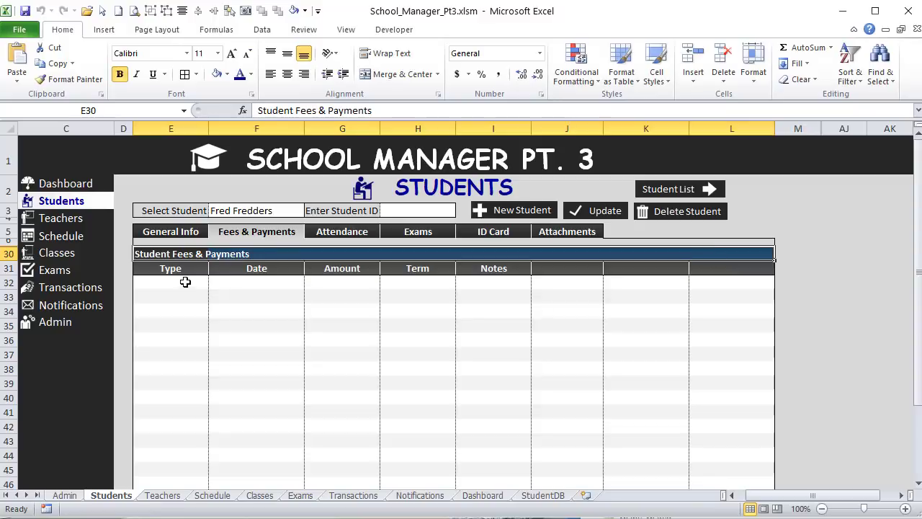
pyautogui.click(180, 254)
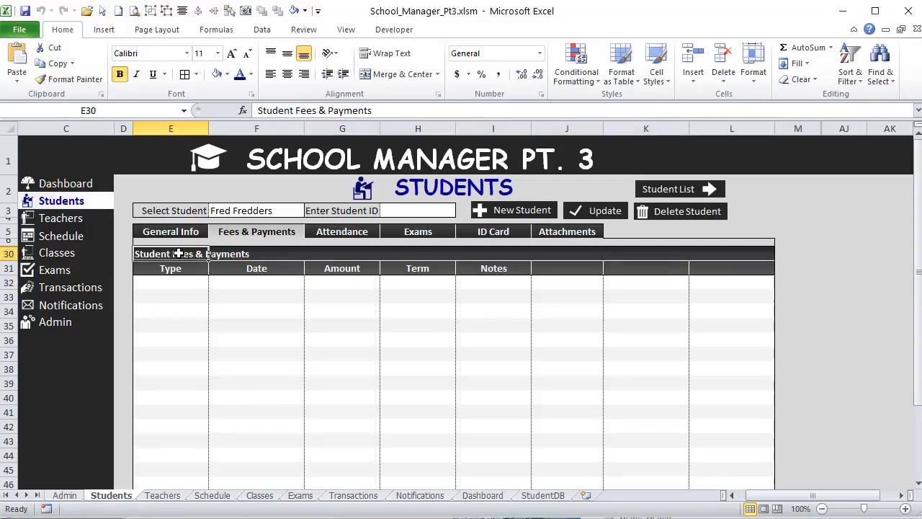
pyautogui.click(175, 268)
pyautogui.click(162, 253)
pyautogui.click(165, 266)
pyautogui.click(164, 252)
pyautogui.click(166, 268)
pyautogui.click(162, 253)
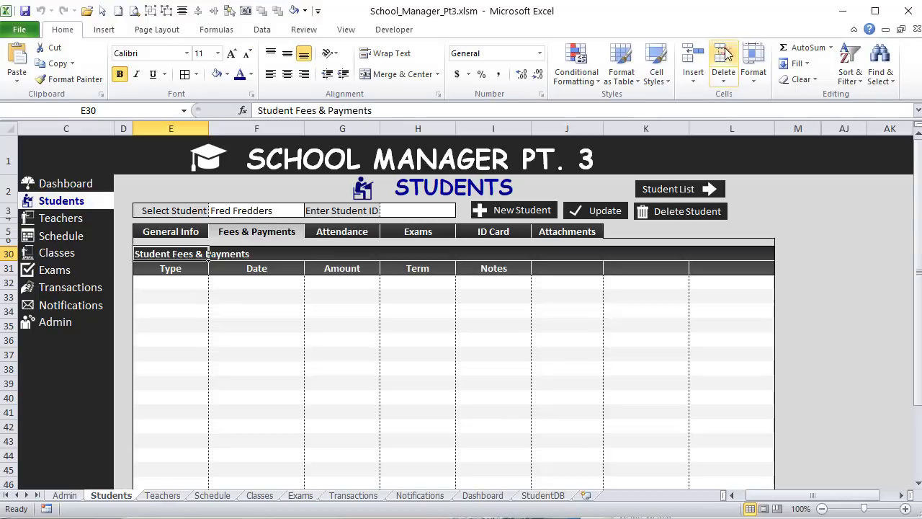
# Create a new cell style named Table Title from the title cell's formatting
pyautogui.click(655, 76)
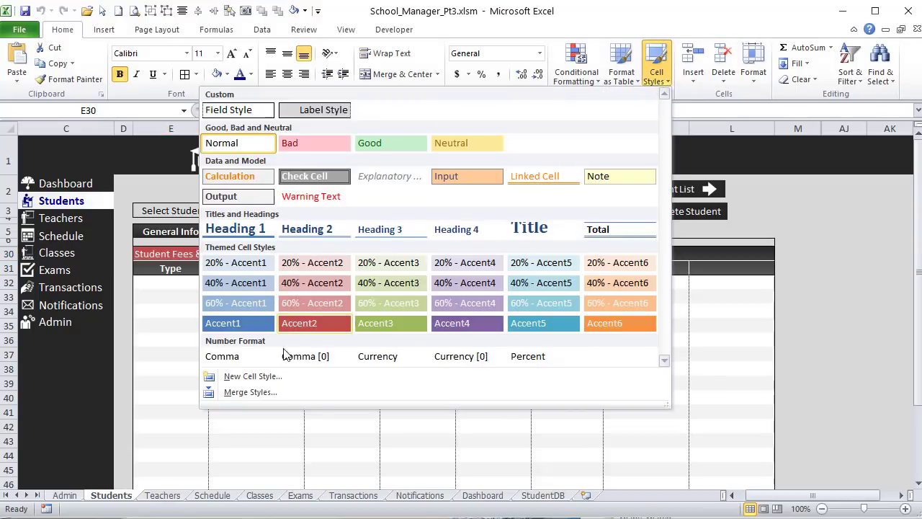
pyautogui.click(279, 376)
pyautogui.write('Table Tittle')
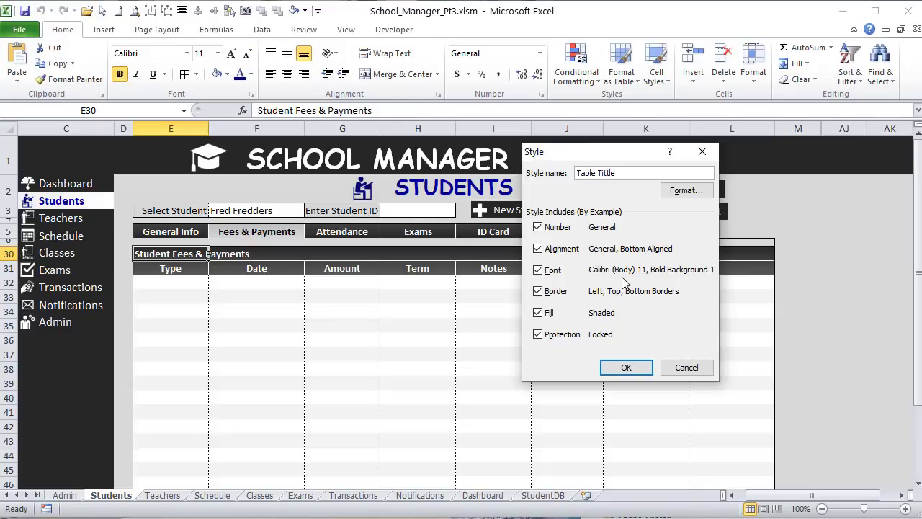
pyautogui.press('BackSpace')
pyautogui.press('BackSpace')
pyautogui.press('BackSpace')
pyautogui.press('BackSpace')
pyautogui.press('BackSpace')
pyautogui.press('BackSpace')
pyautogui.press('BackSpace')
pyautogui.press('BackSpace')
pyautogui.press('BackSpace')
pyautogui.click(626, 367)
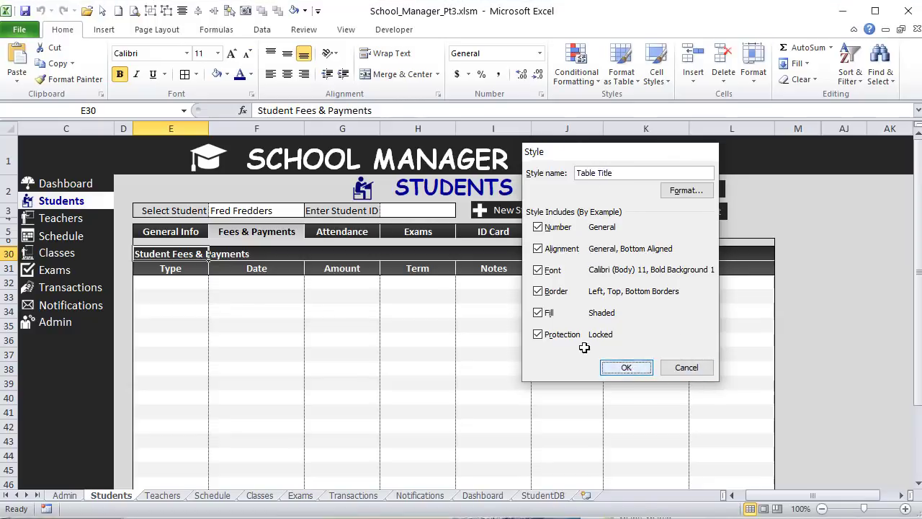
pyautogui.click(191, 265)
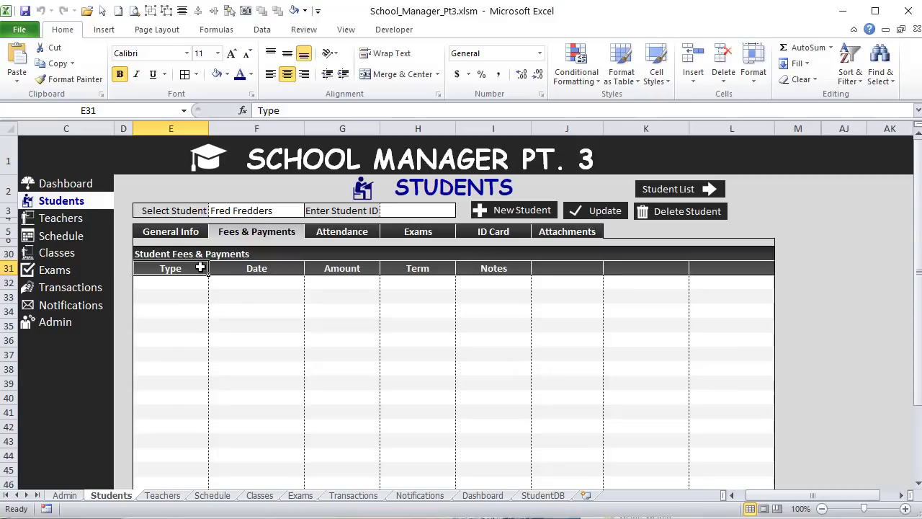
# Save the Type header as cell style Table Header, then merge and centre E30:L30
pyautogui.click(656, 72)
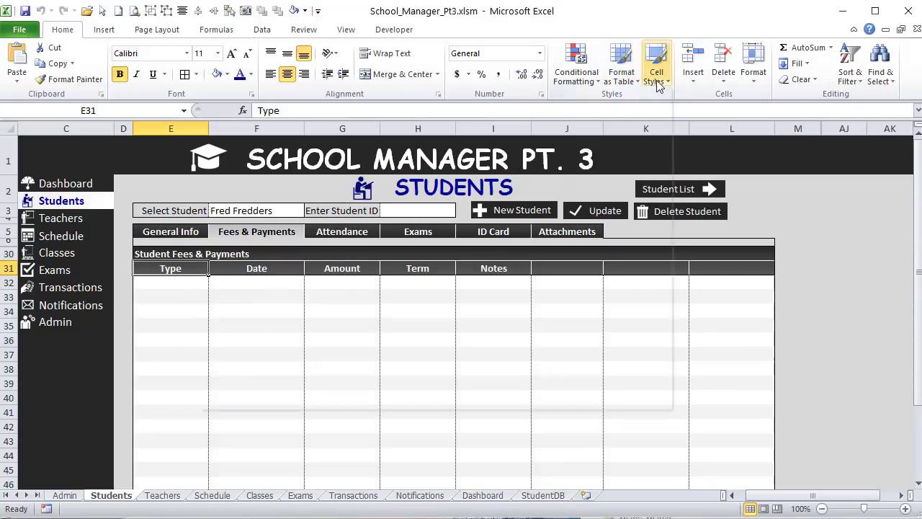
pyautogui.click(252, 376)
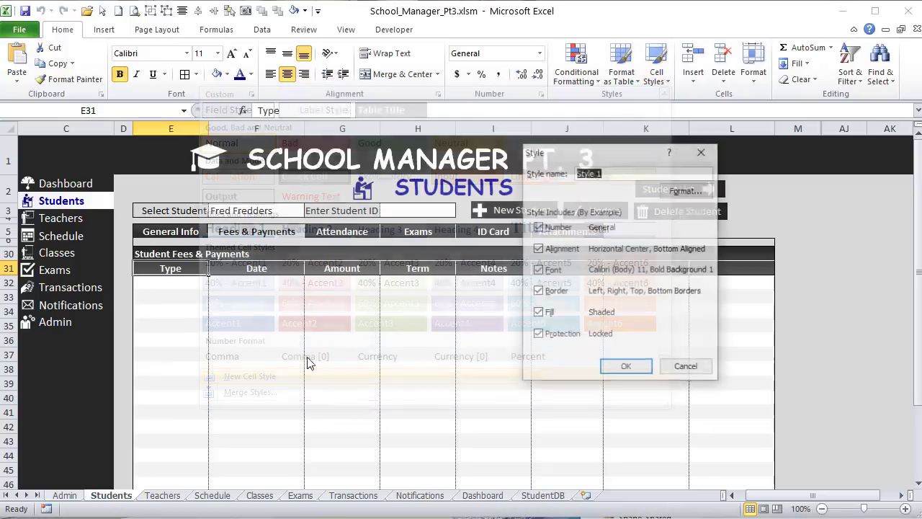
pyautogui.write('Table Header')
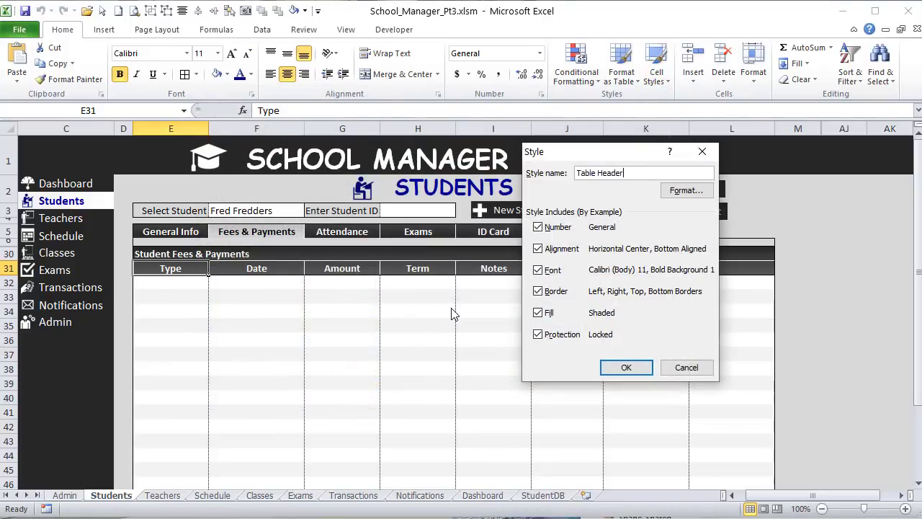
pyautogui.click(626, 367)
pyautogui.click(609, 368)
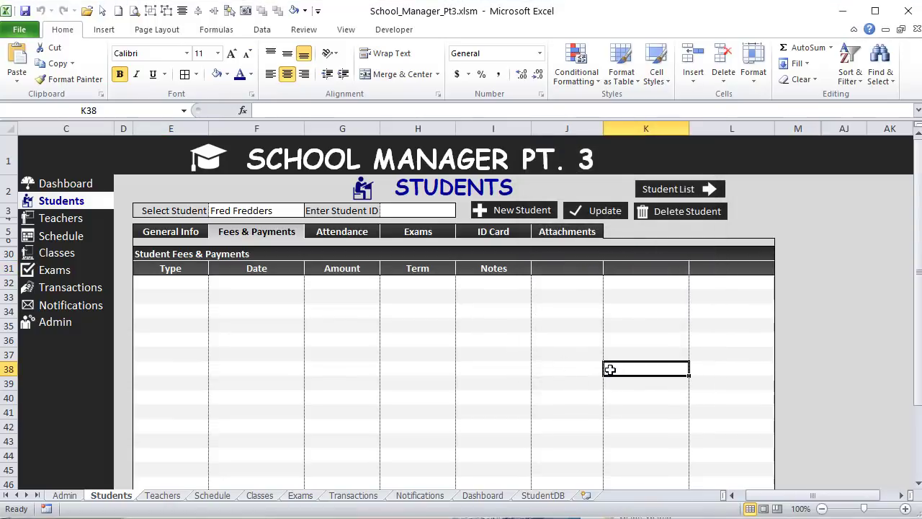
pyautogui.moveTo(139, 250); pyautogui.dragTo(768, 255)
pyautogui.click(400, 74)
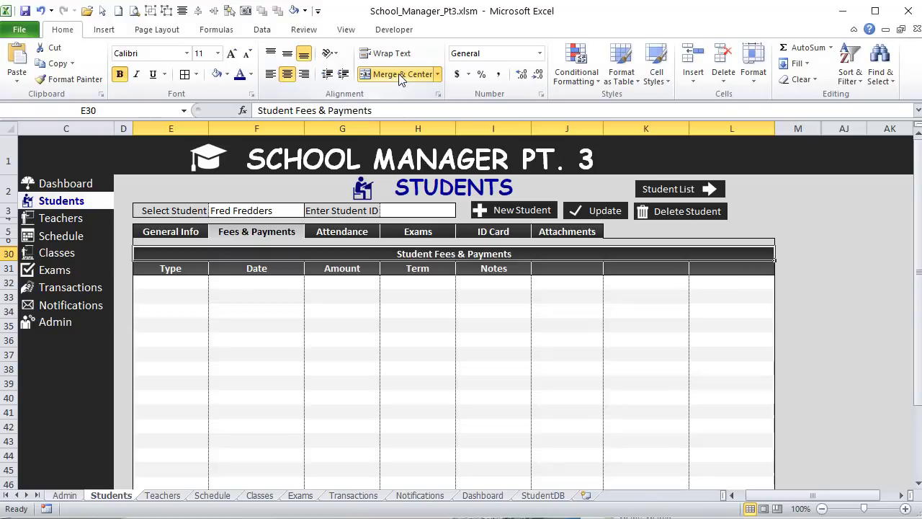
# On the Admin sheet, enter 'Common Field Formats' in cell O12
pyautogui.click(65, 495)
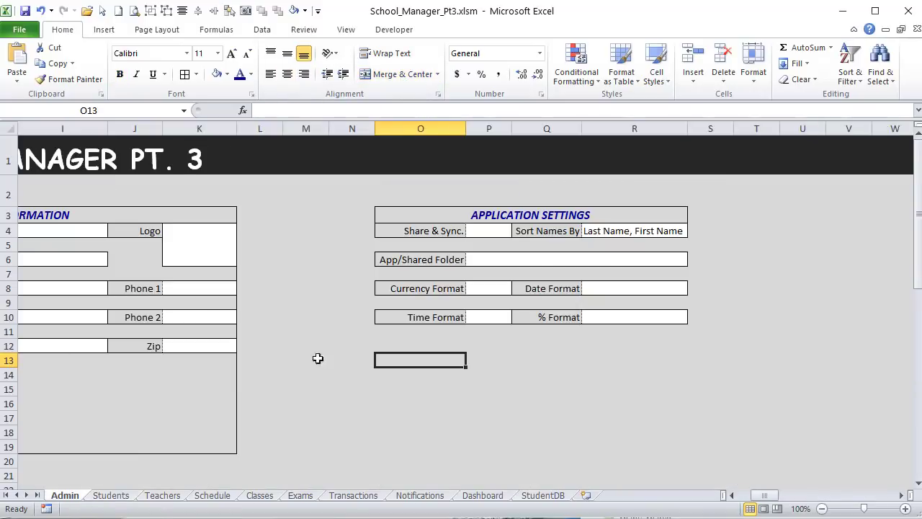
pyautogui.click(390, 345)
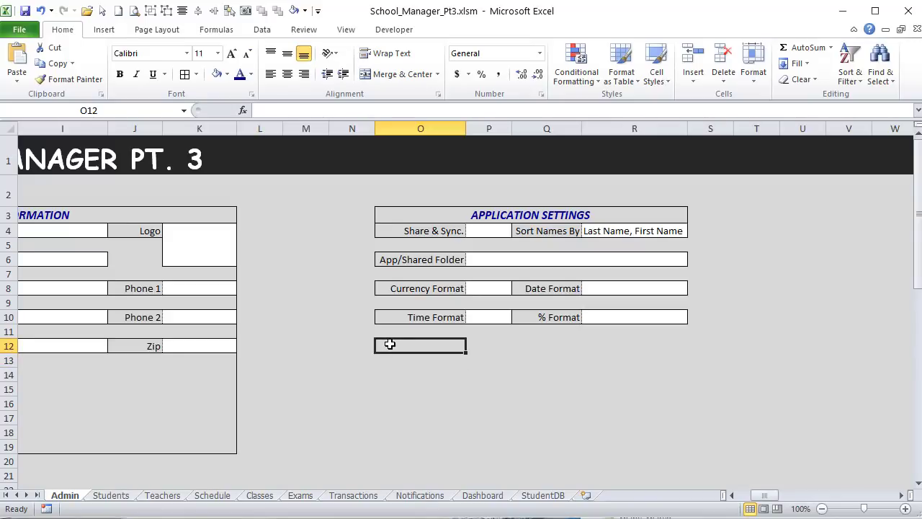
pyautogui.write('Common Field F')
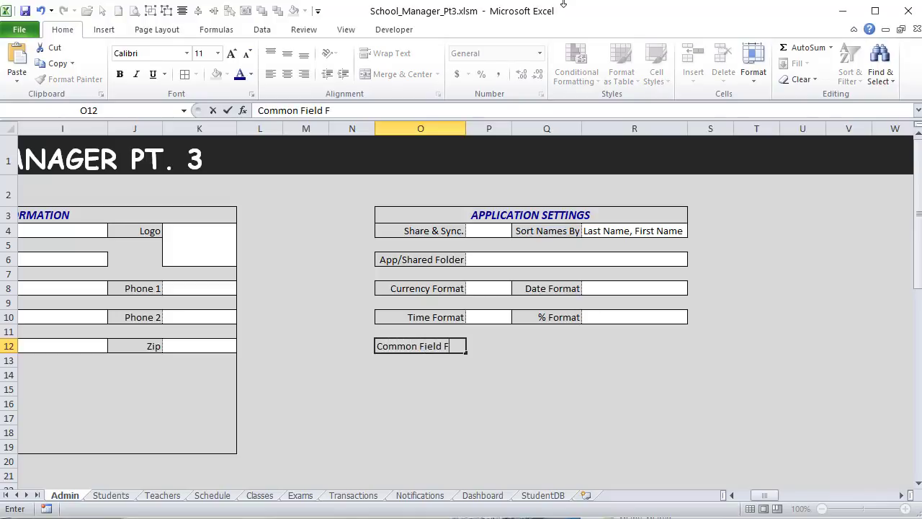
pyautogui.write('ormats')
pyautogui.press('Return')
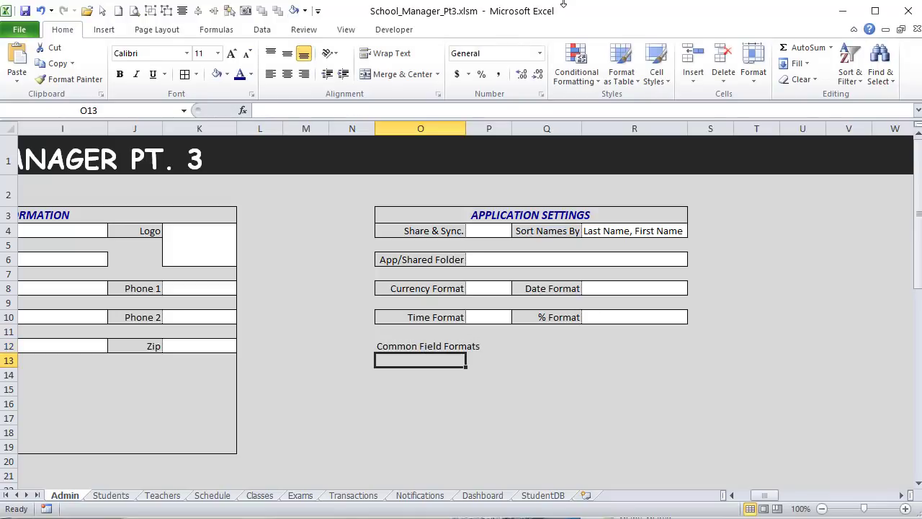
pyautogui.click(383, 344)
# Type the headings Date, Time, Percent and Currency across O13:R13
pyautogui.click(402, 358)
pyautogui.write('Date')
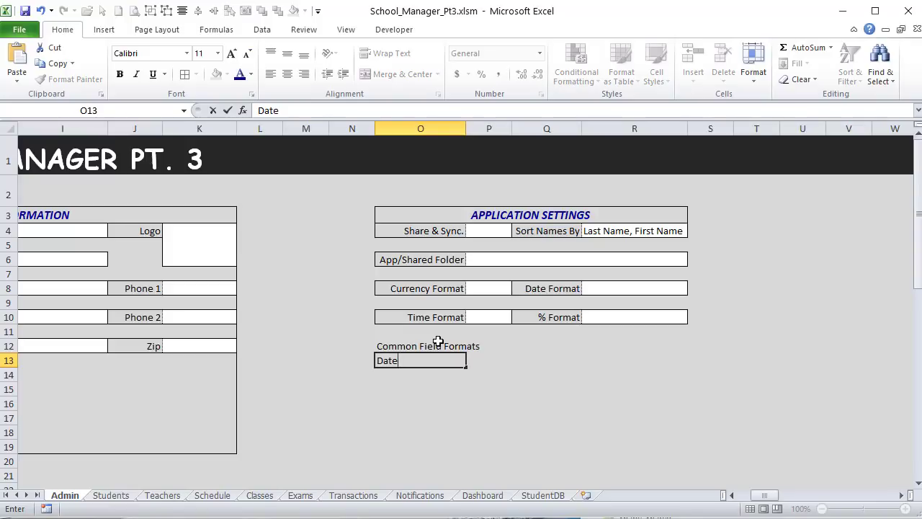
pyautogui.press('Tab')
pyautogui.write('Time')
pyautogui.press('Tab')
pyautogui.write('Percent')
pyautogui.press('Tab')
pyautogui.write('Currency')
pyautogui.press('Return')
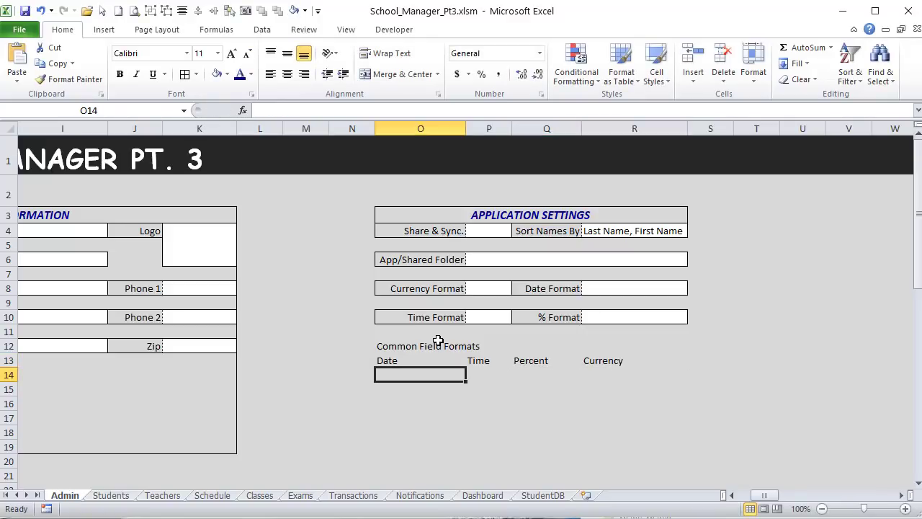
# Apply the Table Header style to the Date, Time, Percent and Currency headings
pyautogui.moveTo(386, 360); pyautogui.dragTo(651, 358)
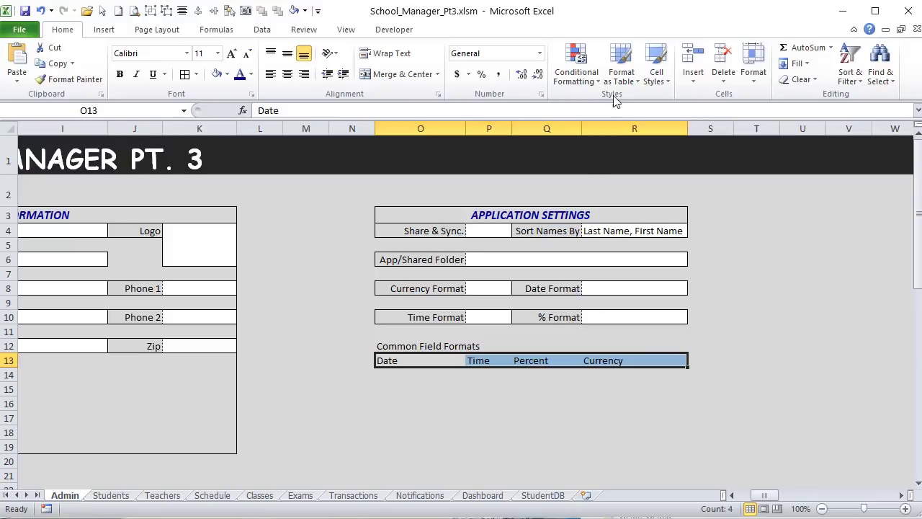
pyautogui.click(656, 72)
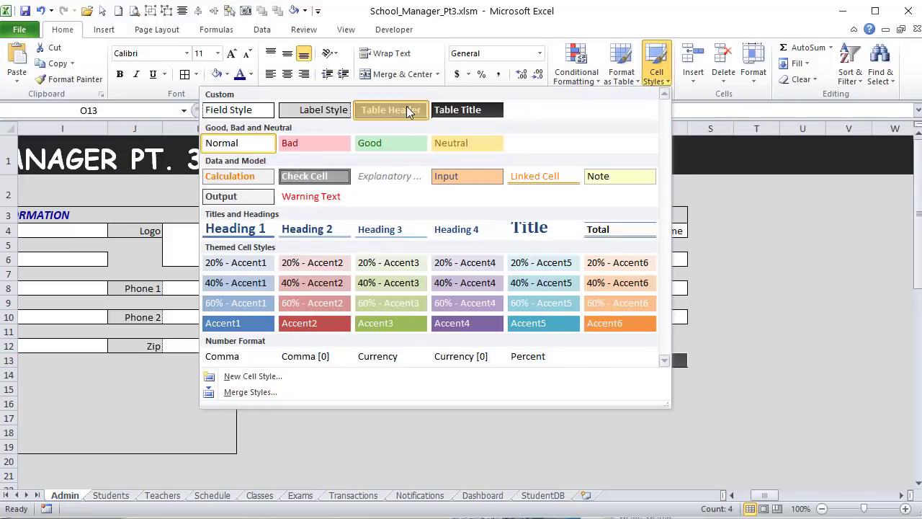
pyautogui.click(408, 111)
# Style O12 as Table Title and merge and centre it across O12:R12
pyautogui.click(384, 347)
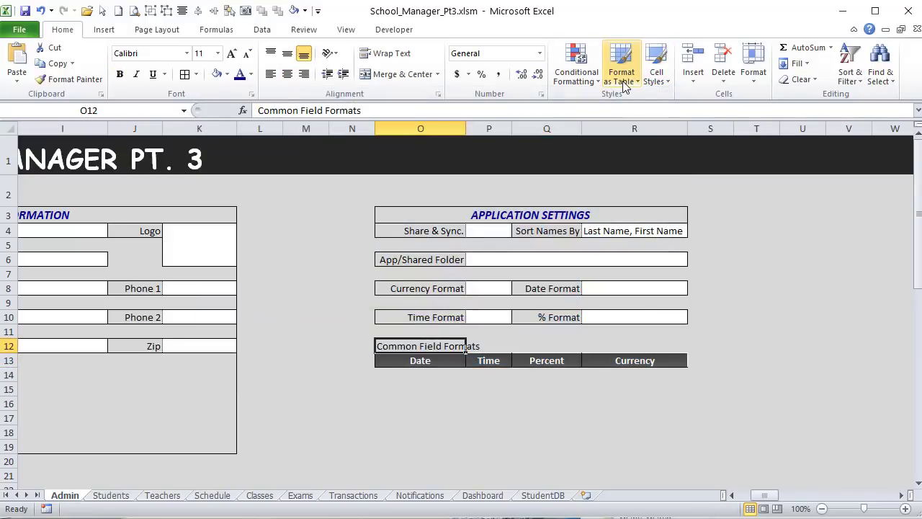
pyautogui.click(657, 72)
pyautogui.click(453, 108)
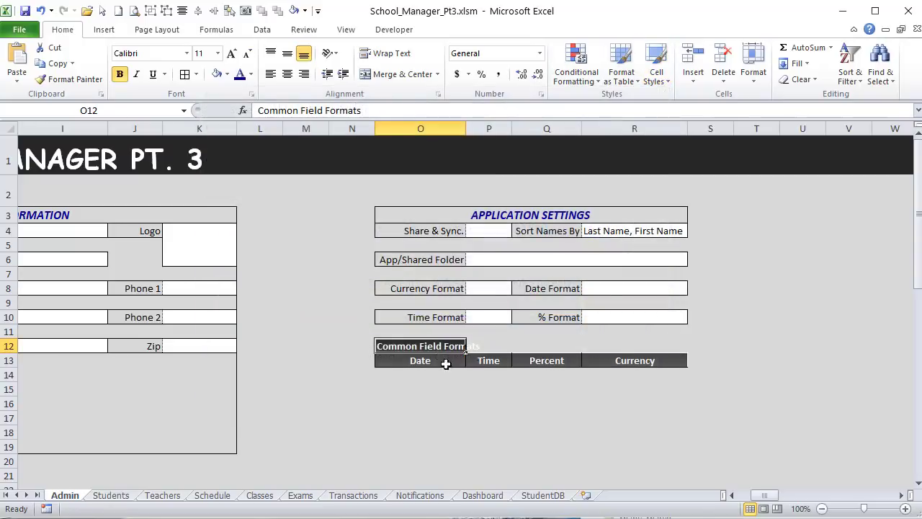
pyautogui.moveTo(399, 346); pyautogui.dragTo(619, 344)
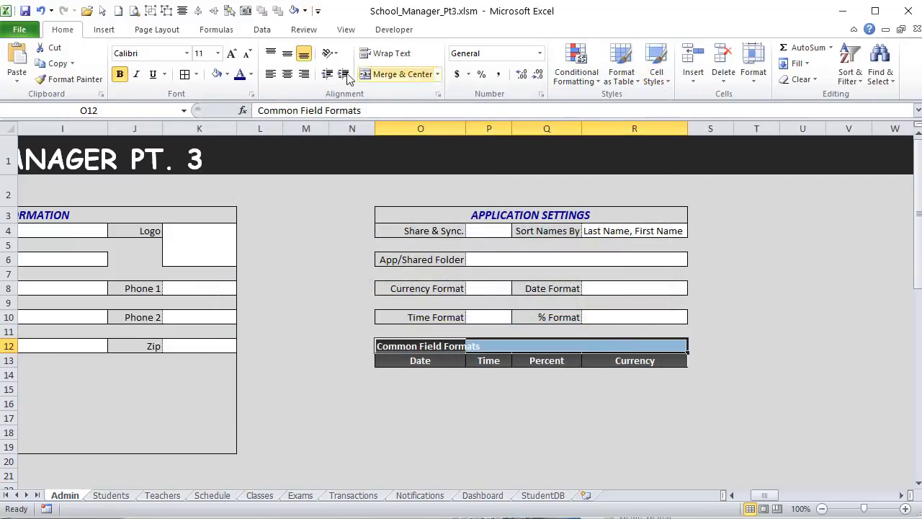
pyautogui.click(408, 75)
pyautogui.click(386, 416)
pyautogui.scroll(-3, 393, 392)
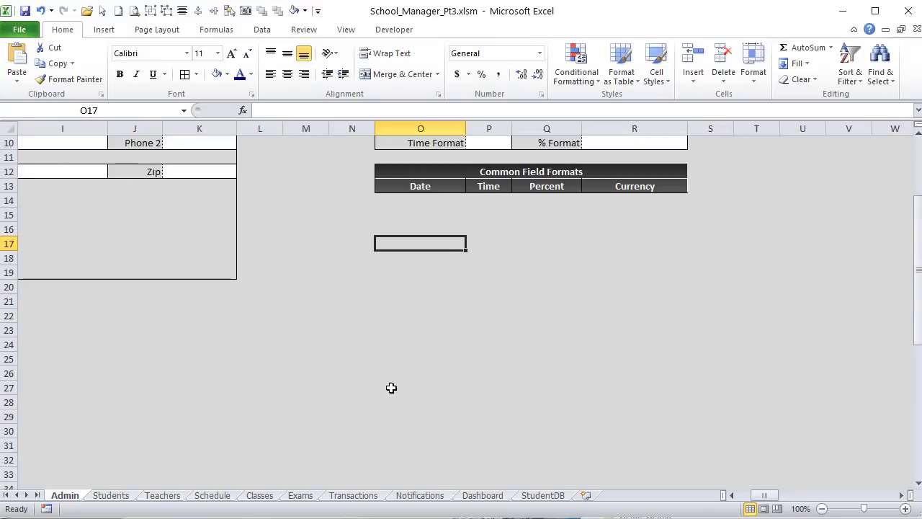
pyautogui.moveTo(383, 204); pyautogui.dragTo(627, 324)
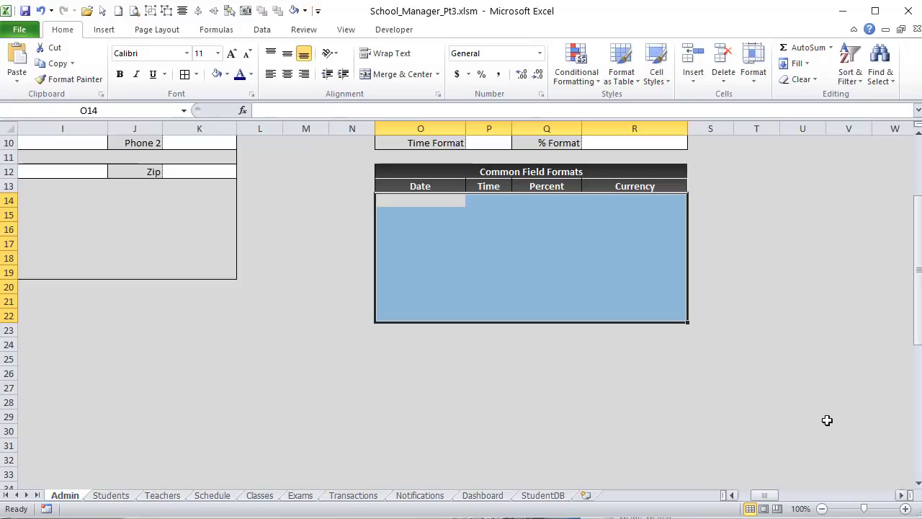
# Open School_Manager_Pt3_Sample from recent workbooks and go to its Admin sheet's Application Settings
pyautogui.click(20, 30)
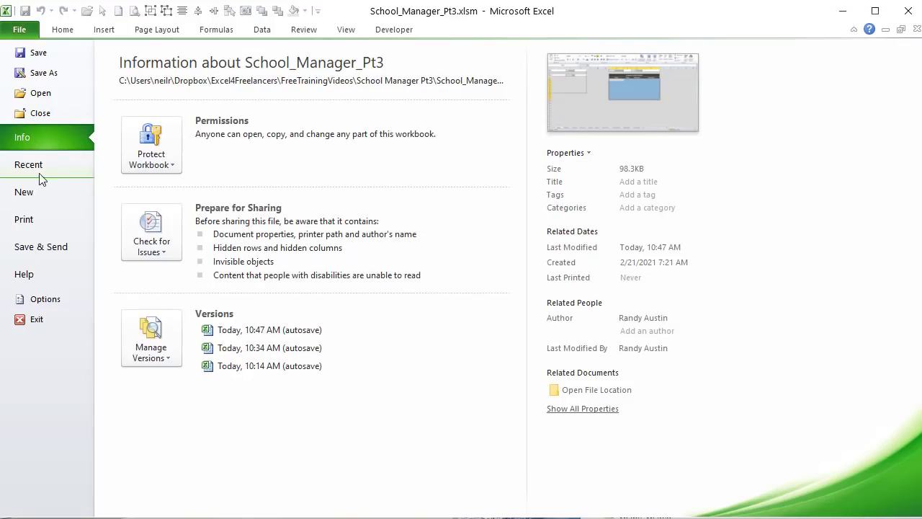
pyautogui.click(44, 166)
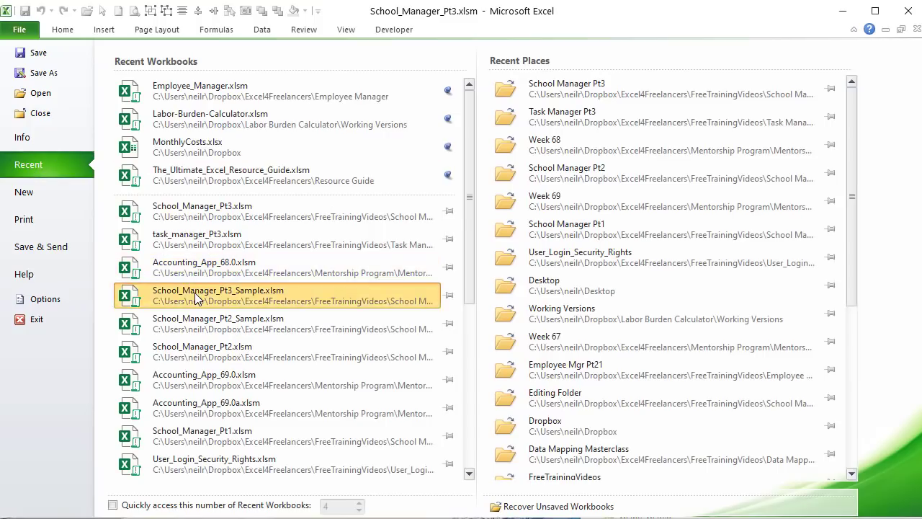
pyautogui.click(195, 293)
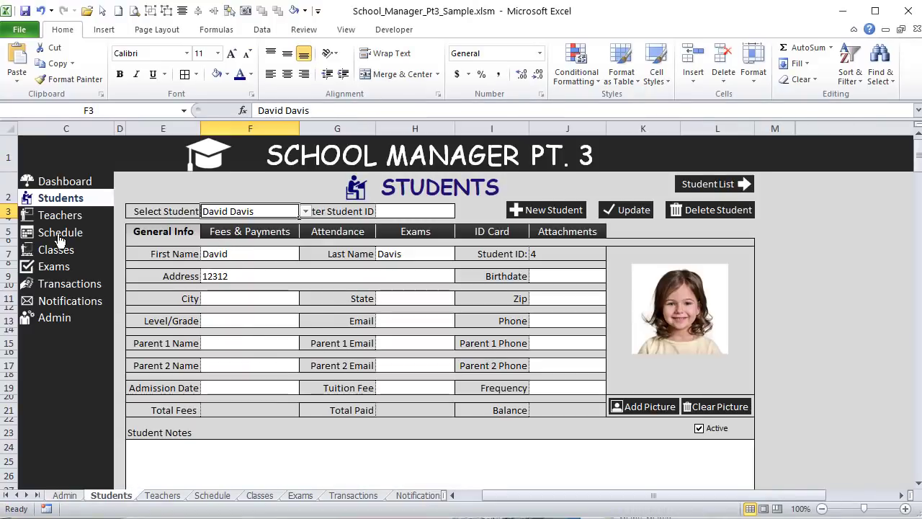
pyautogui.click(55, 318)
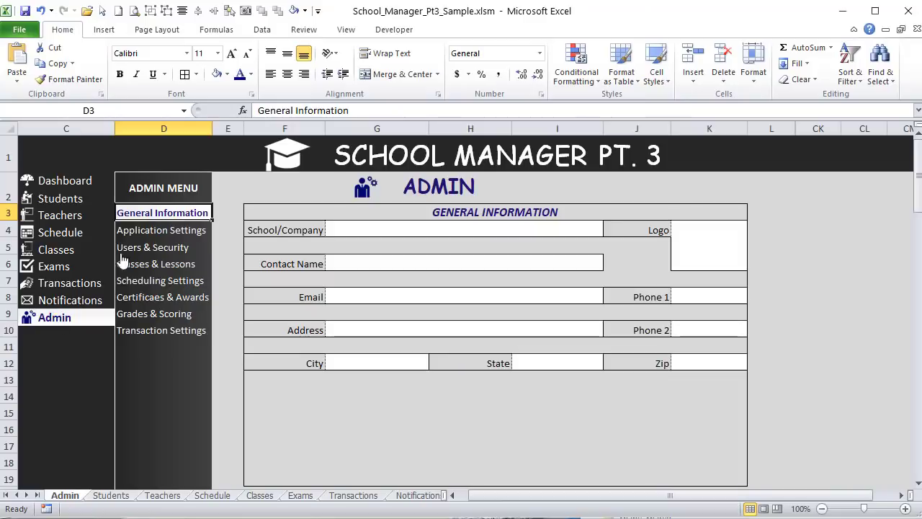
pyautogui.click(152, 231)
# Copy the sample's format entries O14:R24 into O14 of School_Manager_Pt3
pyautogui.scroll(-2, 248, 320)
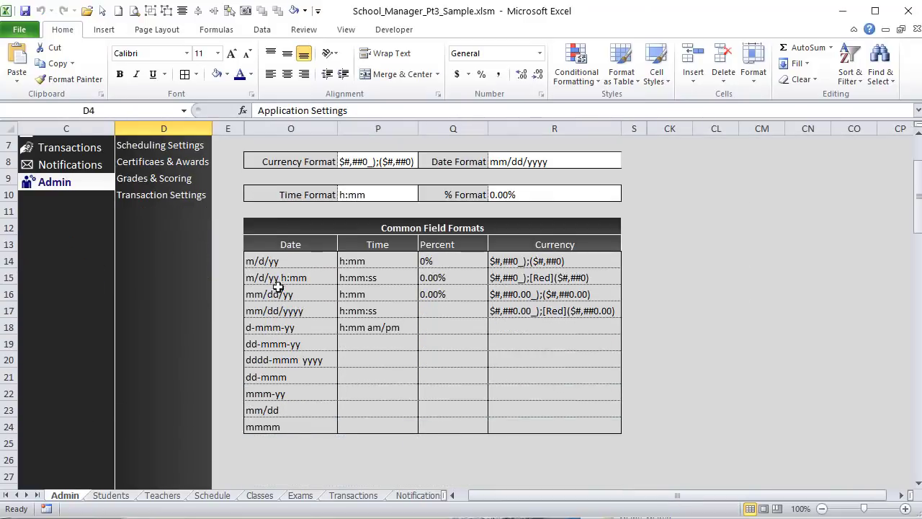
pyautogui.moveTo(269, 263); pyautogui.dragTo(565, 428)
pyautogui.hotkey('ctrl', 'c')
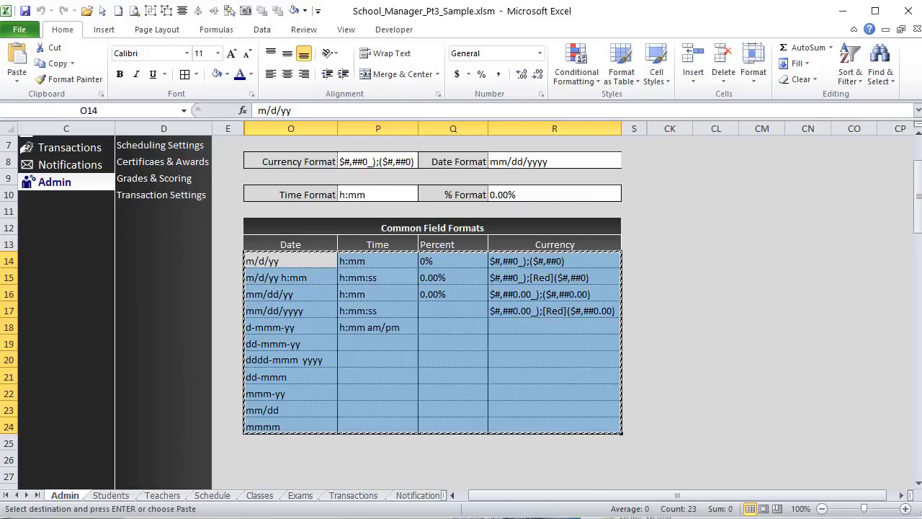
pyautogui.hotkey('ctrl', 'Tab')
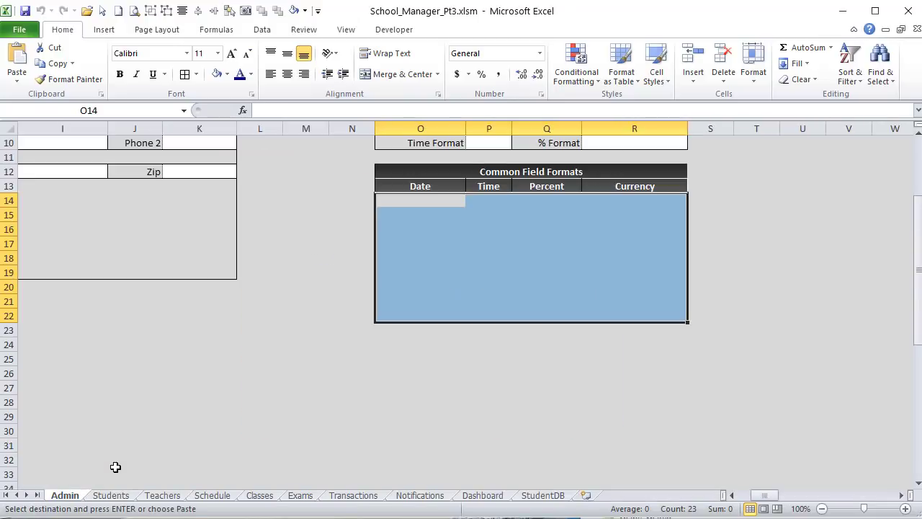
pyautogui.rightClick(410, 200)
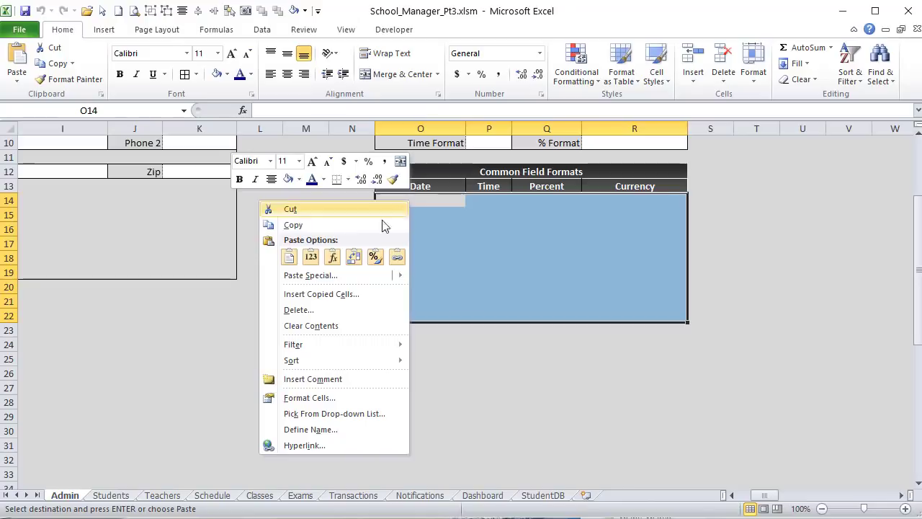
pyautogui.click(291, 261)
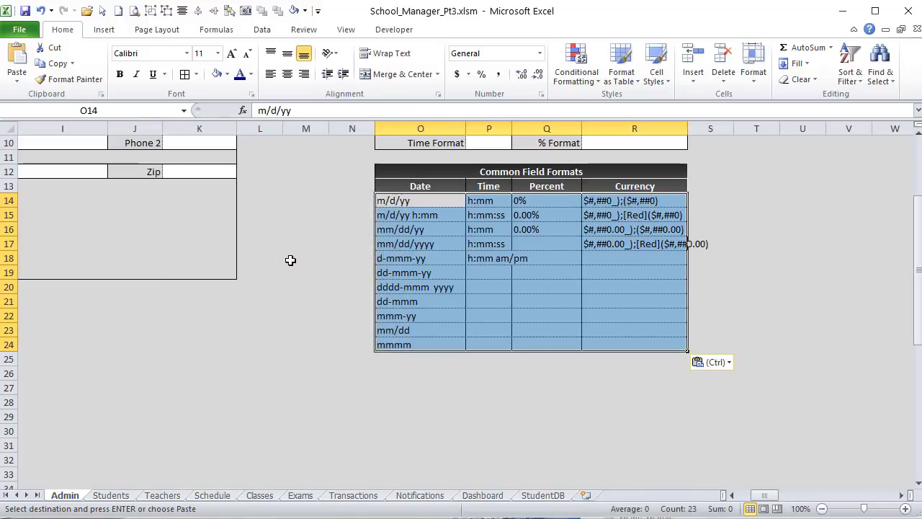
pyautogui.click(289, 271)
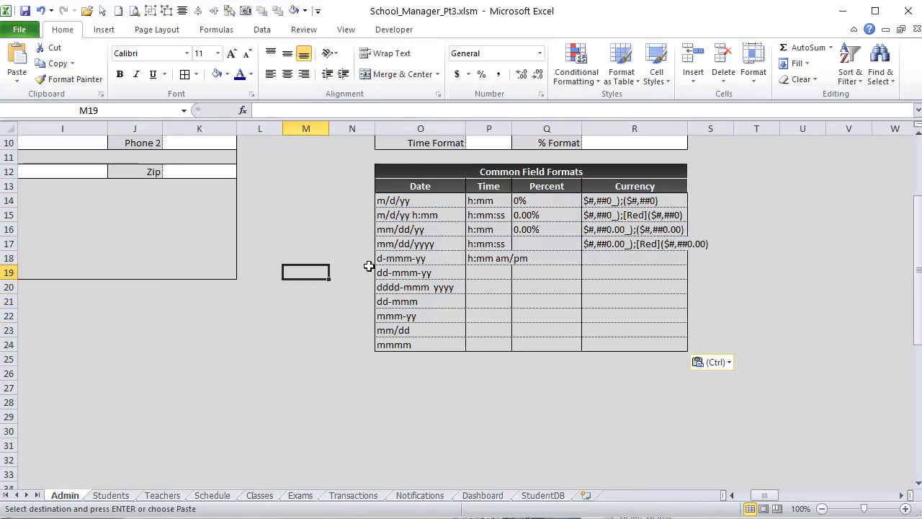
# Close the sample workbook without saving and save School_Manager_Pt3
pyautogui.hotkey('ctrl', 'Tab')
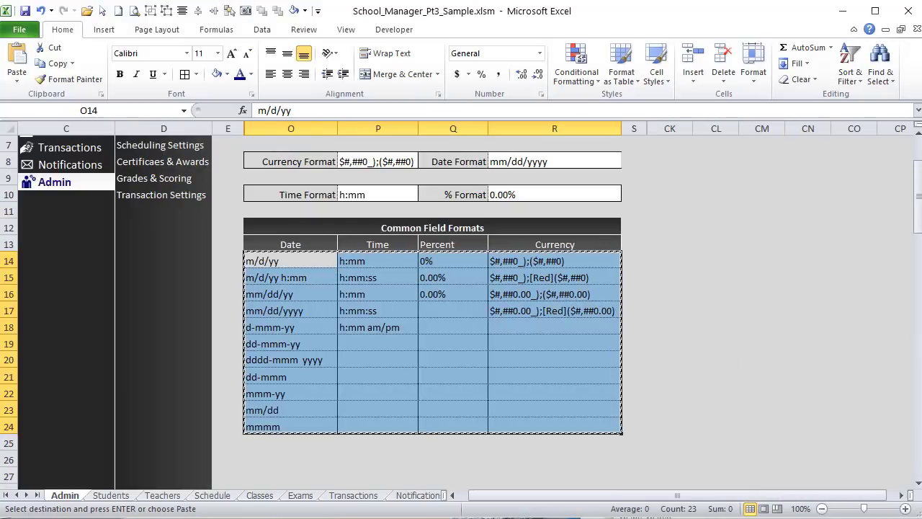
pyautogui.click(917, 30)
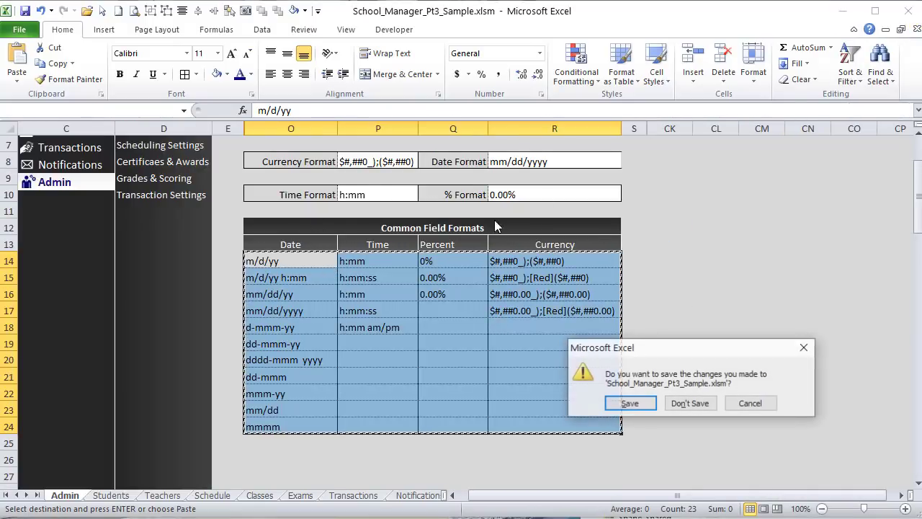
pyautogui.click(682, 405)
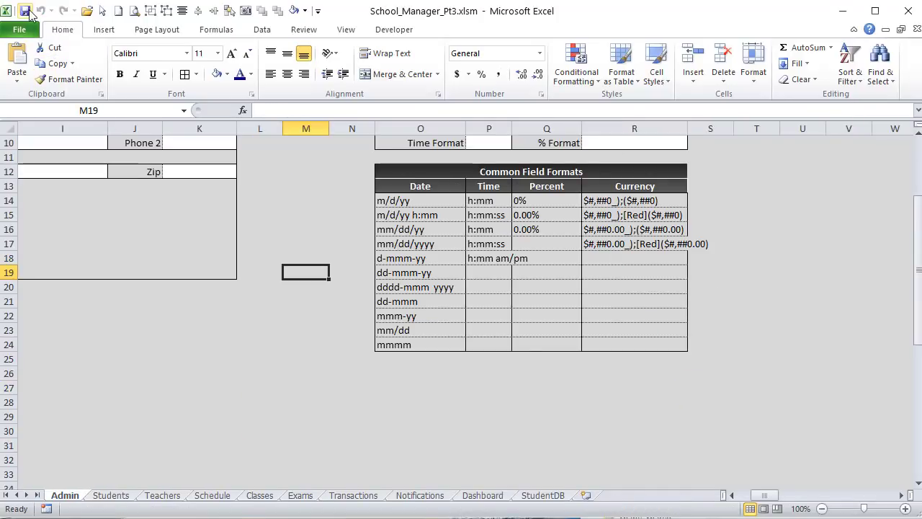
pyautogui.click(24, 11)
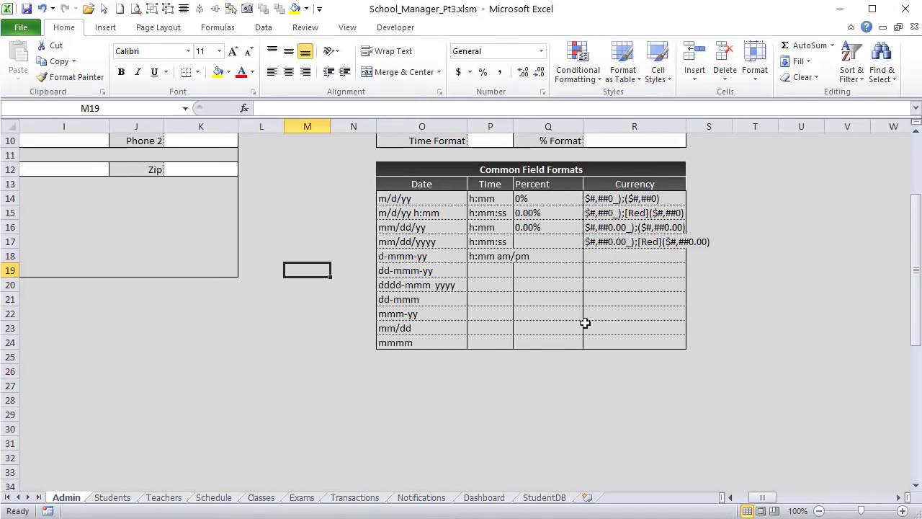
# Autofit columns O through R to their contents
pyautogui.scroll(2, 651, 214)
pyautogui.scroll(1, 651, 215)
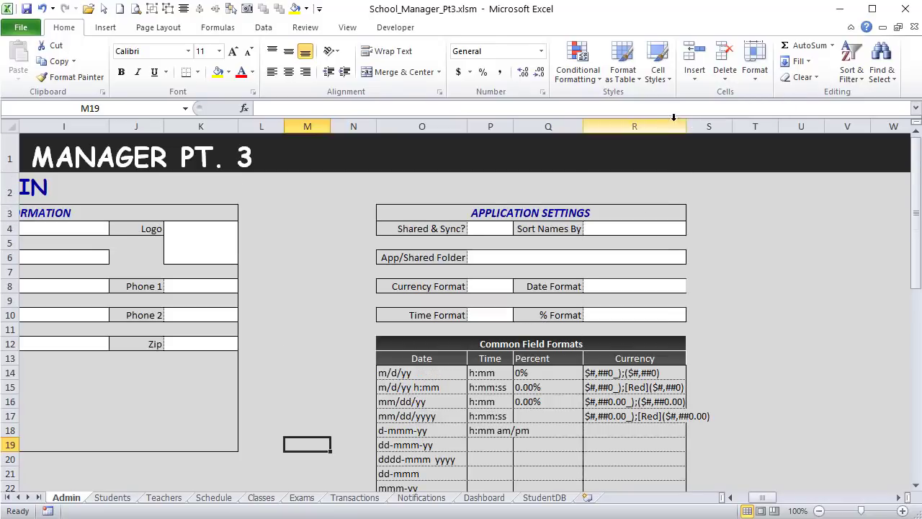
pyautogui.moveTo(677, 127); pyautogui.dragTo(432, 127)
pyautogui.doubleClick(466, 127)
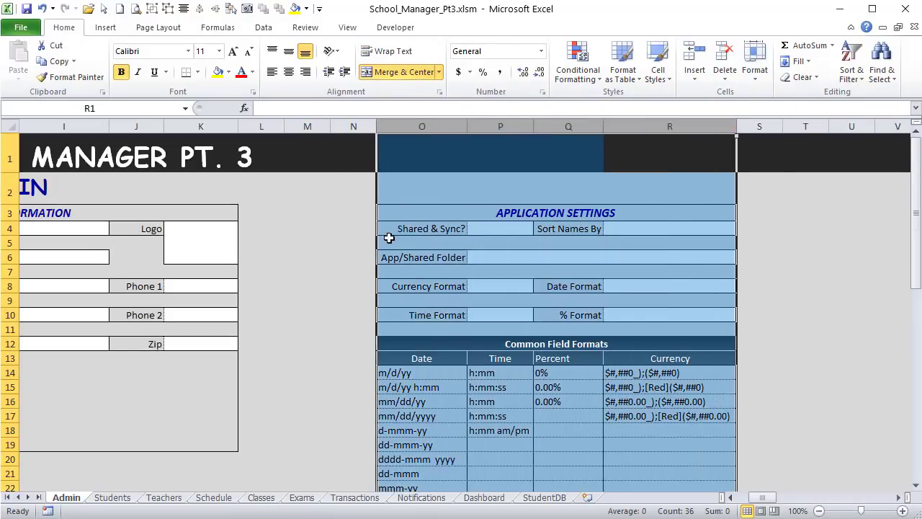
pyautogui.click(337, 256)
# Set Sort Names By to Last Name,First Name
pyautogui.click(616, 235)
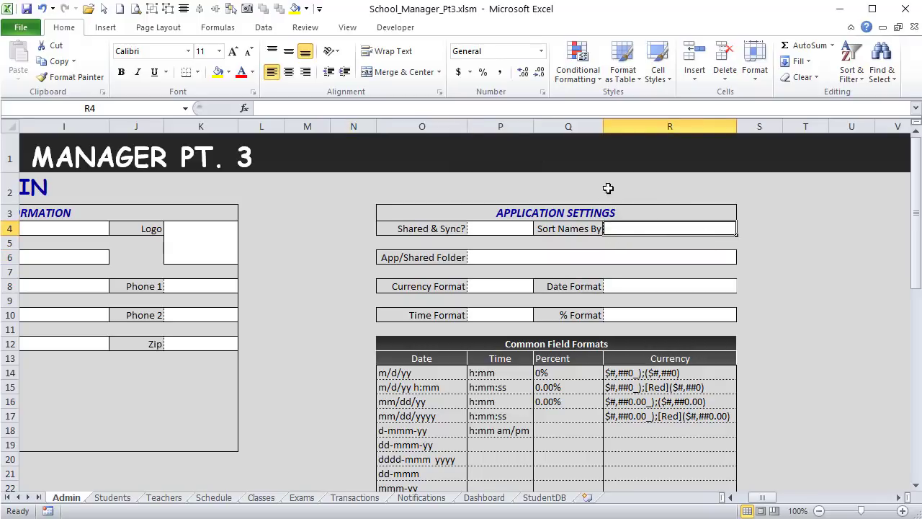
pyautogui.click(263, 26)
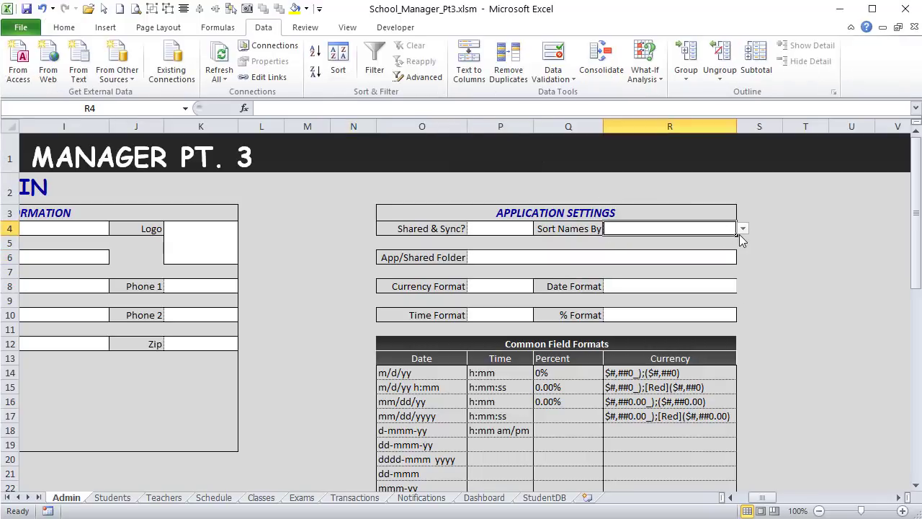
pyautogui.click(743, 229)
pyautogui.click(663, 240)
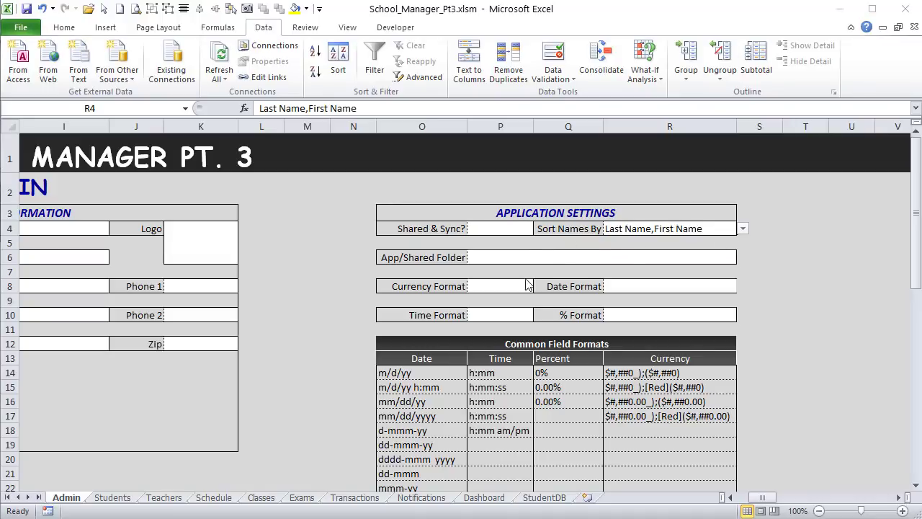
# Check the Date and Time Format cells, then select the date formats from m/d/yy down
pyautogui.scroll(-2, 494, 292)
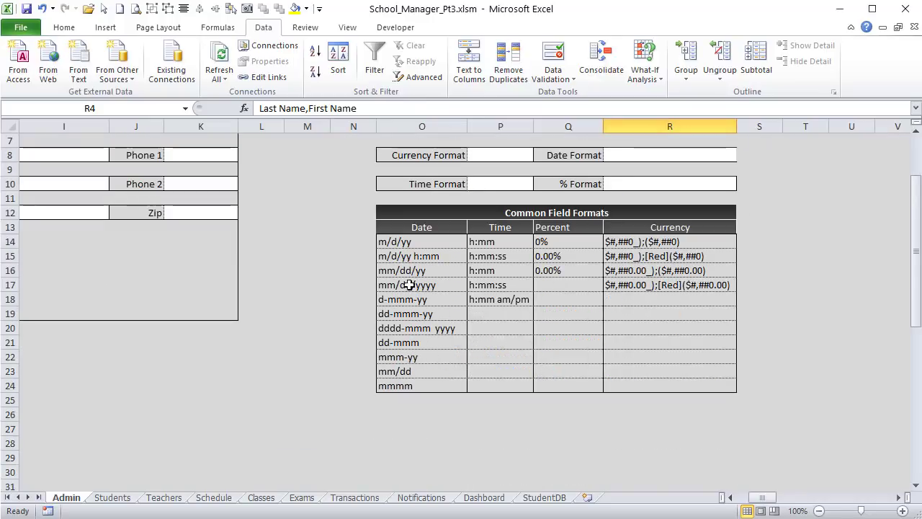
pyautogui.moveTo(405, 241); pyautogui.dragTo(411, 385)
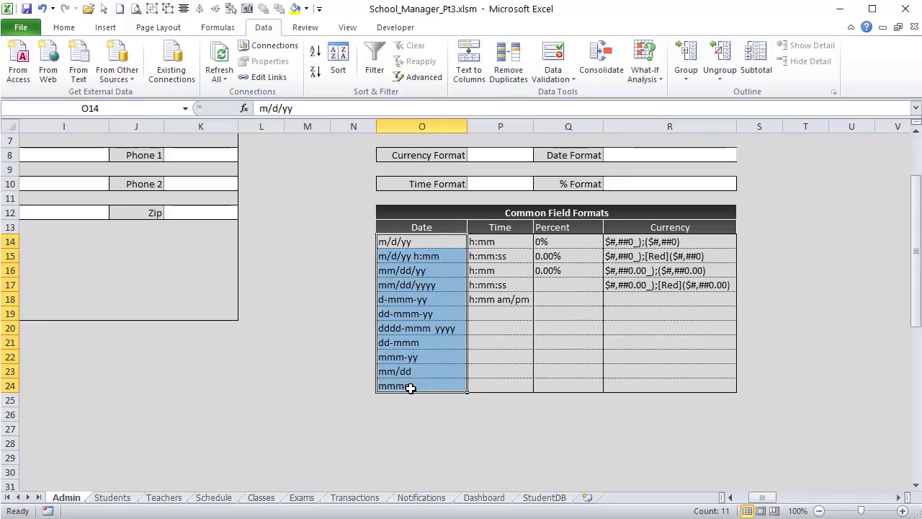
pyautogui.scroll(2, 461, 273)
pyautogui.click(642, 293)
pyautogui.click(504, 315)
pyautogui.click(416, 372)
pyautogui.scroll(-2, 422, 375)
pyautogui.scroll(2, 420, 360)
pyautogui.moveTo(416, 373); pyautogui.dragTo(408, 475)
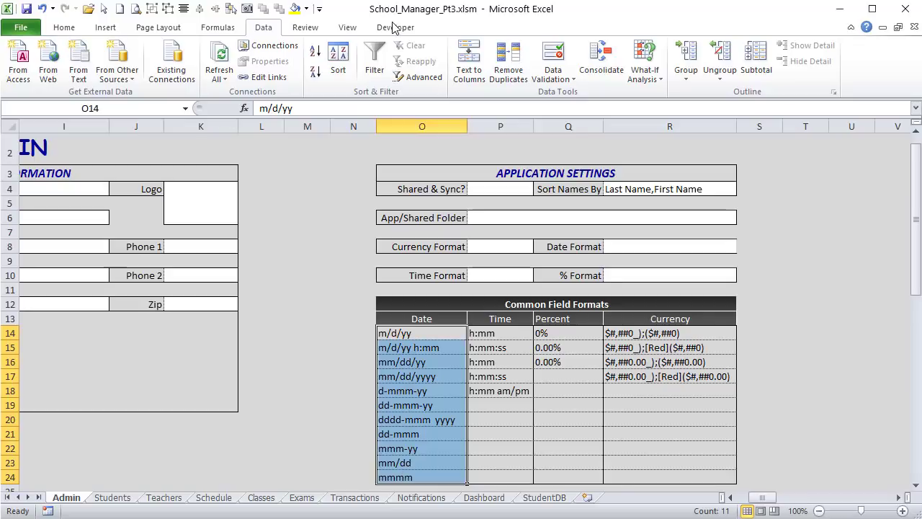
pyautogui.click(121, 106)
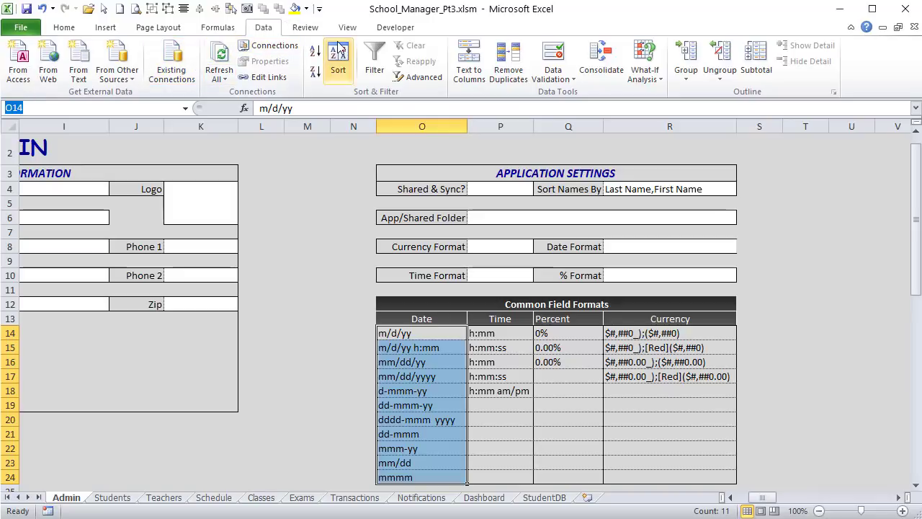
# Open Name Manager and start a new name called Format_Date
pyautogui.click(217, 28)
pyautogui.click(394, 65)
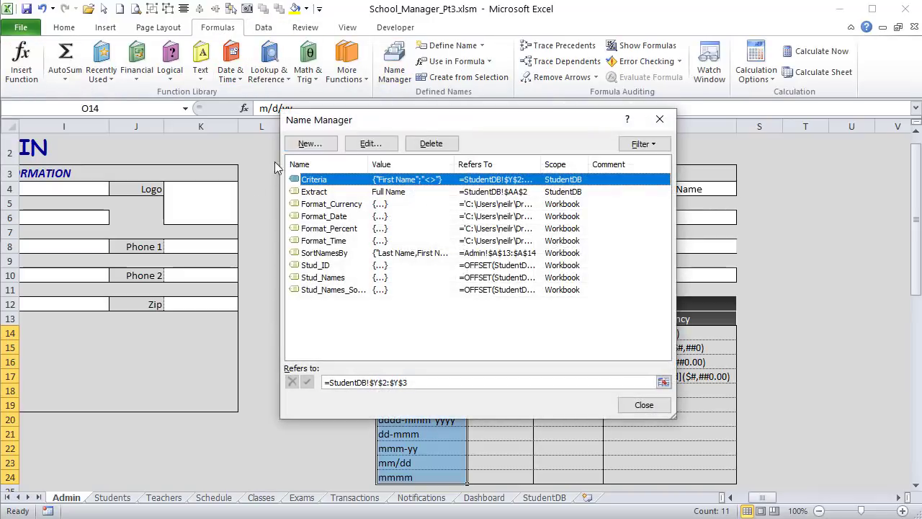
pyautogui.moveTo(321, 123); pyautogui.dragTo(360, 103)
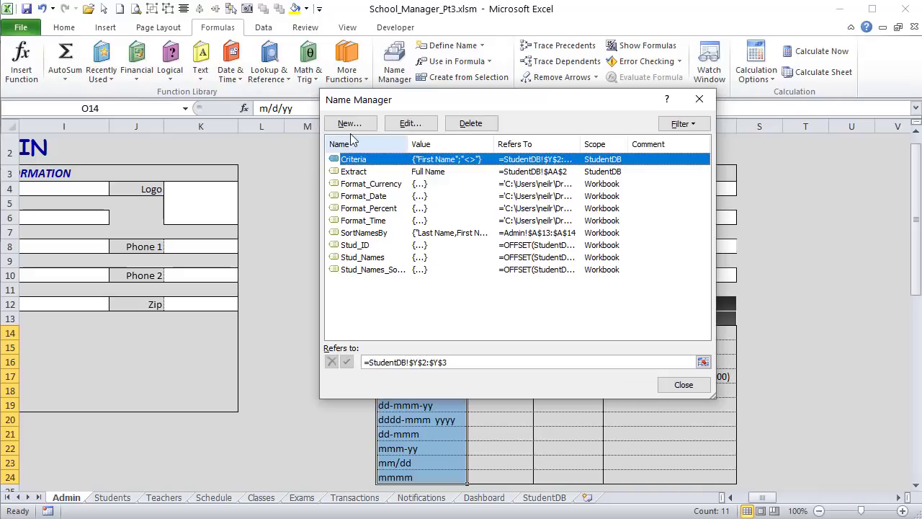
pyautogui.click(349, 123)
pyautogui.write('Fo')
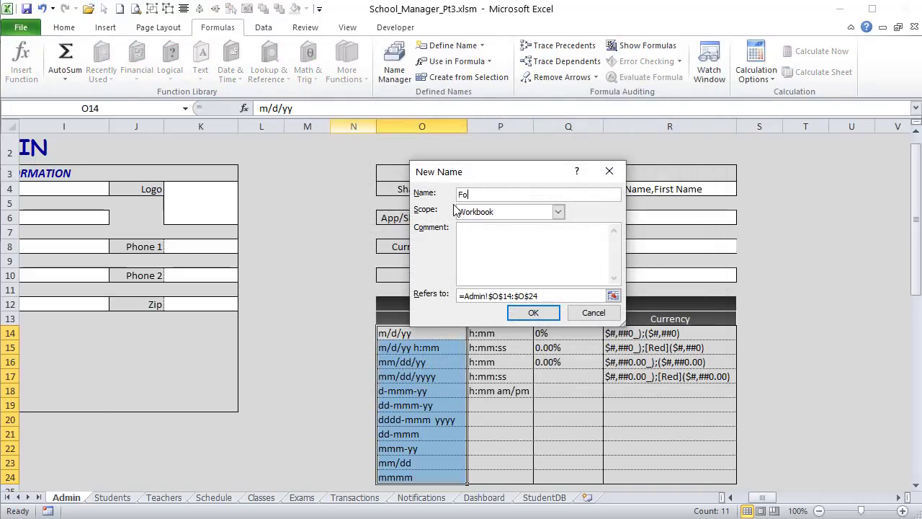
pyautogui.press('Tab')
pyautogui.press('Tab')
pyautogui.press('Tab')
# Make Format_Date refer to =offset(Admin!$O$14,,,counta(Admin!$O$14:$O$24),1), dismissing the duplicate-name warning
pyautogui.write('=')
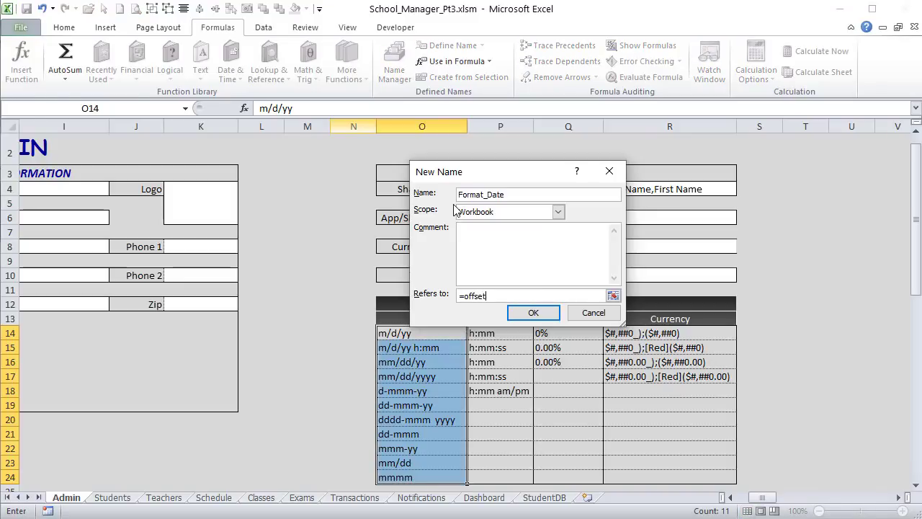
pyautogui.click(397, 334)
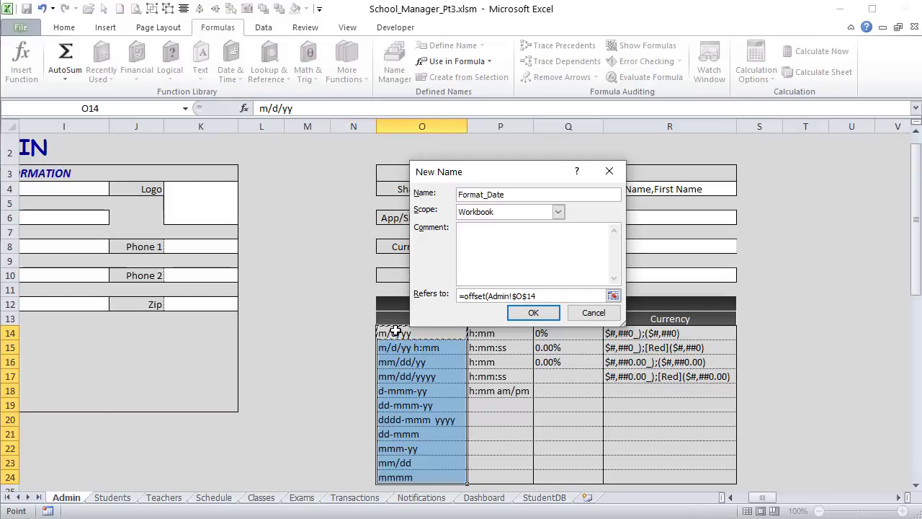
pyautogui.write(',,,counta(')
pyautogui.moveTo(397, 333); pyautogui.dragTo(398, 476)
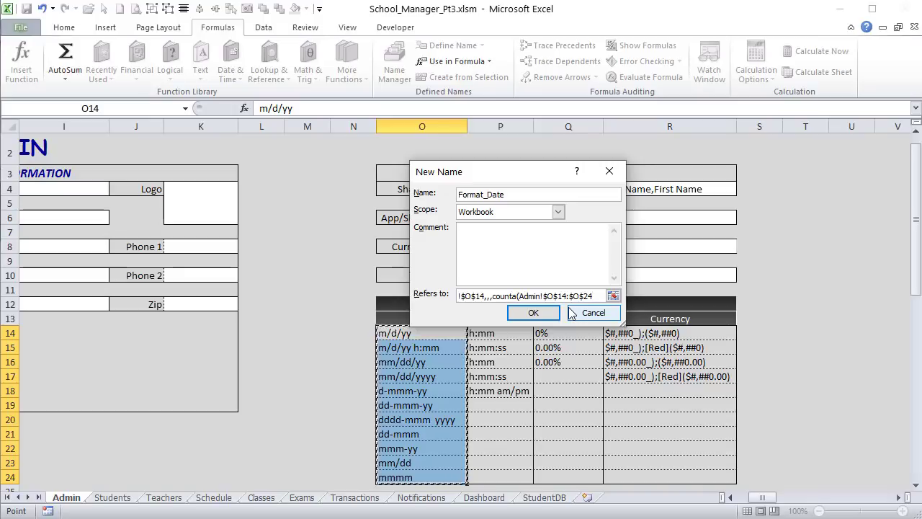
pyautogui.write('),1)')
pyautogui.press('Tab')
pyautogui.hotkey('shift', 'Tab')
pyautogui.hotkey('ctrl', 'c')
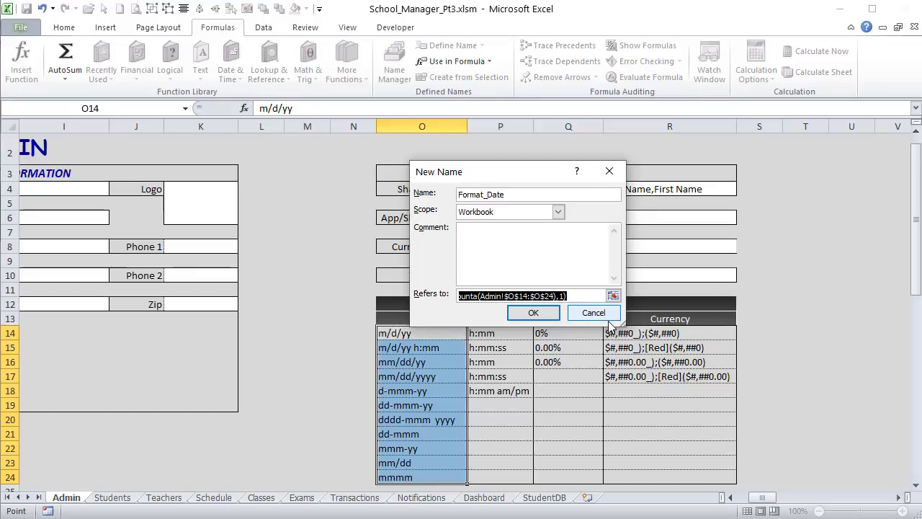
pyautogui.moveTo(622, 325); pyautogui.dragTo(729, 344)
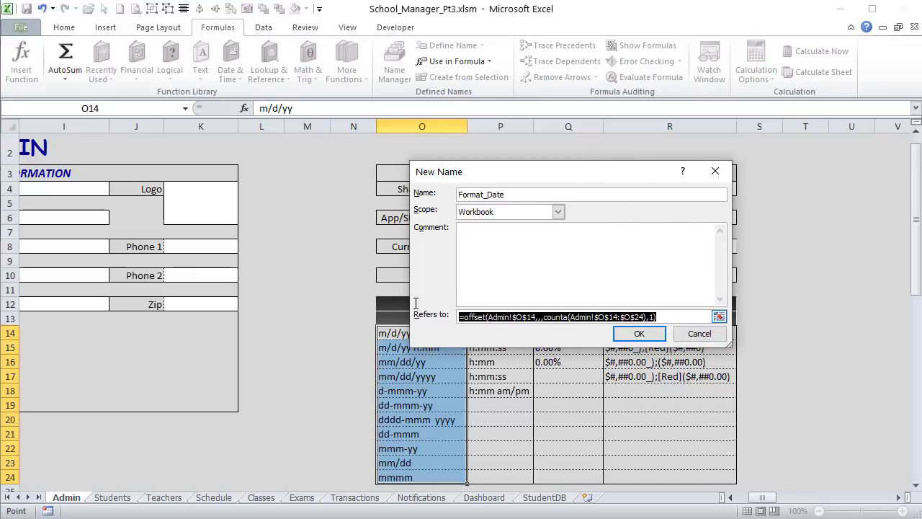
pyautogui.click(632, 337)
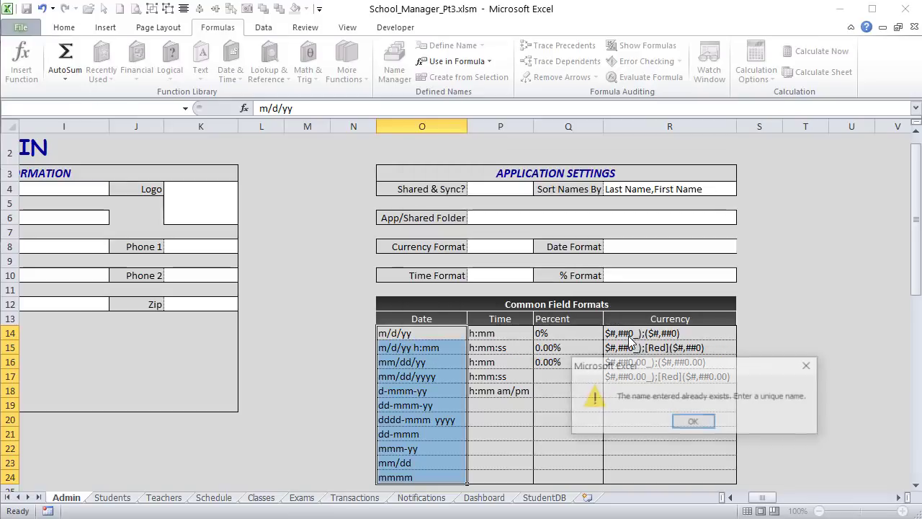
pyautogui.click(688, 422)
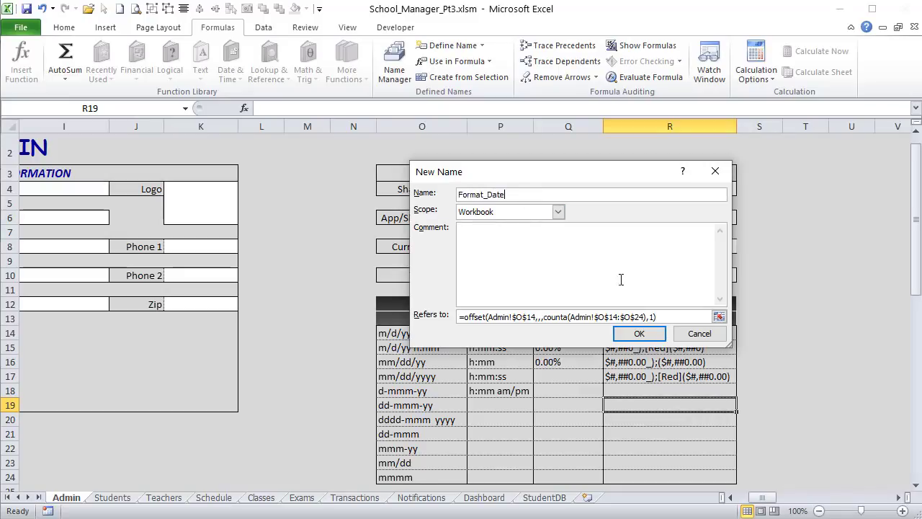
# Confirm Format_Date and define Format_Time with the same OFFSET/COUNTA range over P14:P24
pyautogui.click(640, 333)
pyautogui.click(407, 134)
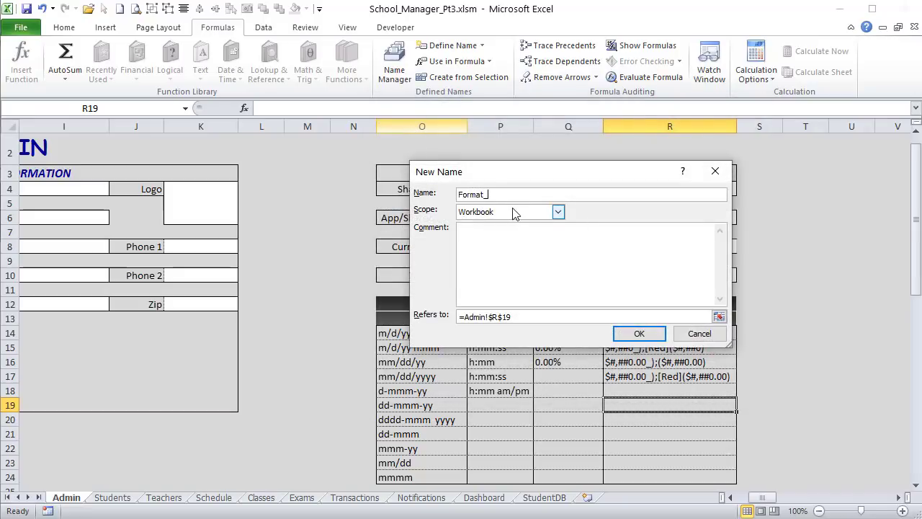
pyautogui.write('Format_Time')
pyautogui.press('Tab')
pyautogui.press('Tab')
pyautogui.press('Tab')
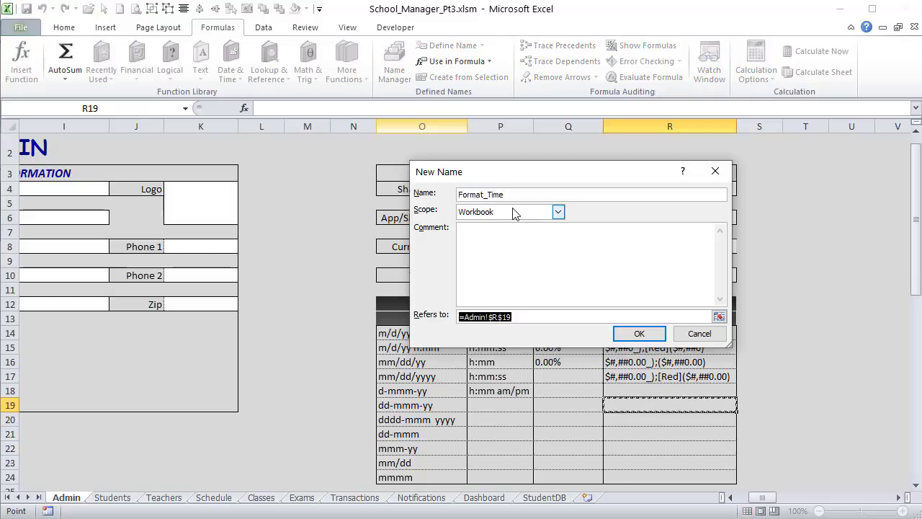
pyautogui.hotkey('ctrl', 'v')
pyautogui.moveTo(618, 174)
pyautogui.mouseDown()
pyautogui.moveTo(790, 171)
pyautogui.moveTo(635, 173)
pyautogui.mouseUp()
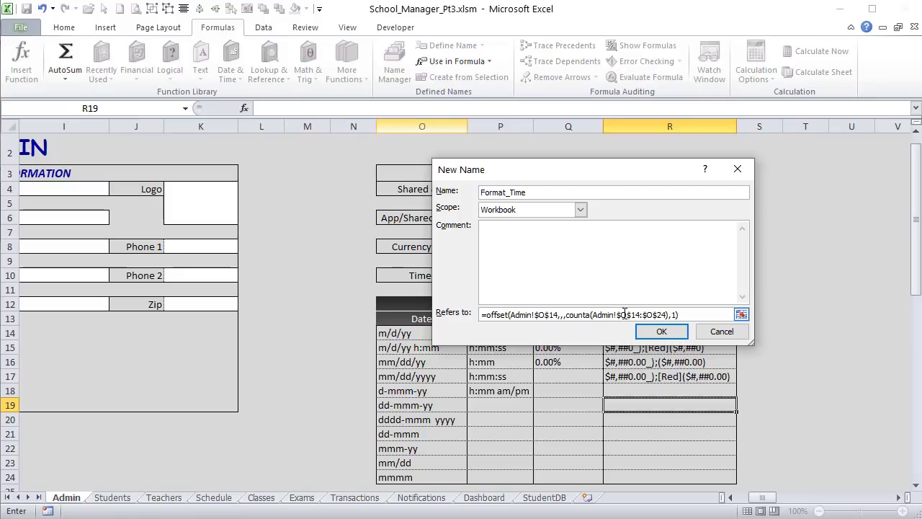
pyautogui.write('P')
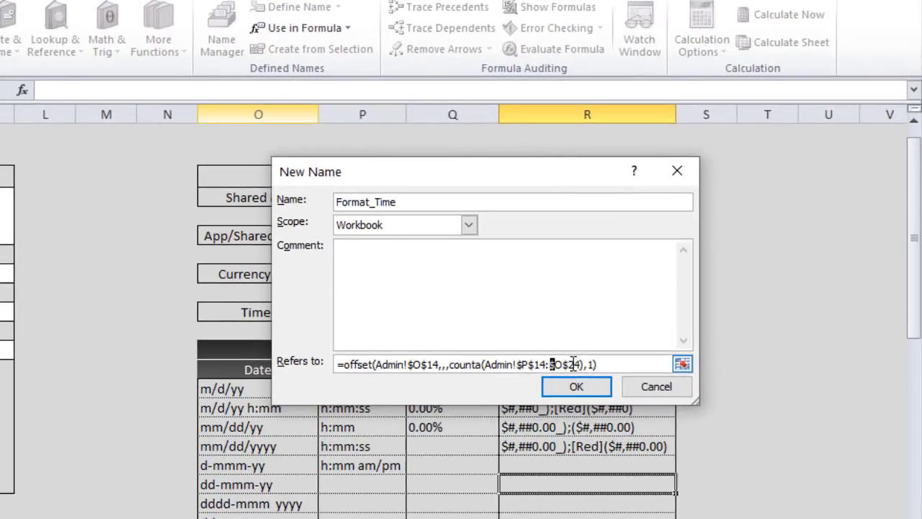
pyautogui.moveTo(415, 364); pyautogui.dragTo(423, 364)
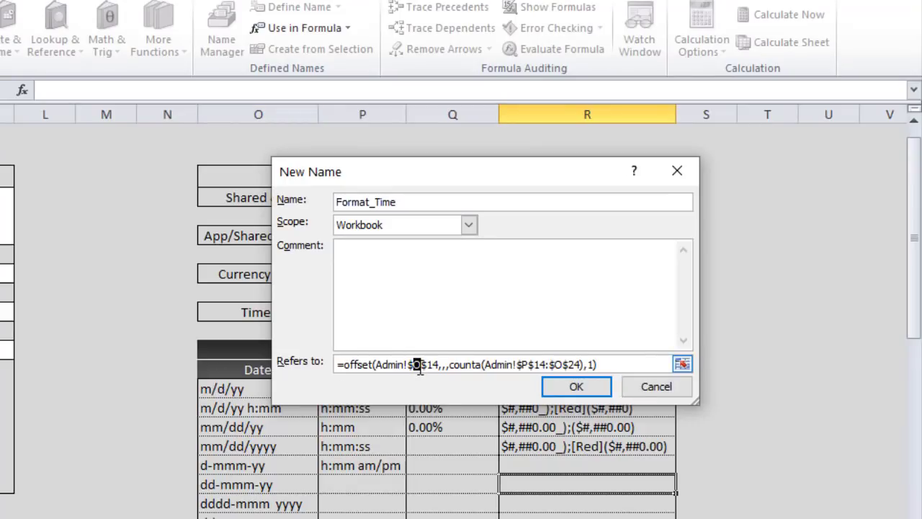
pyautogui.write('P')
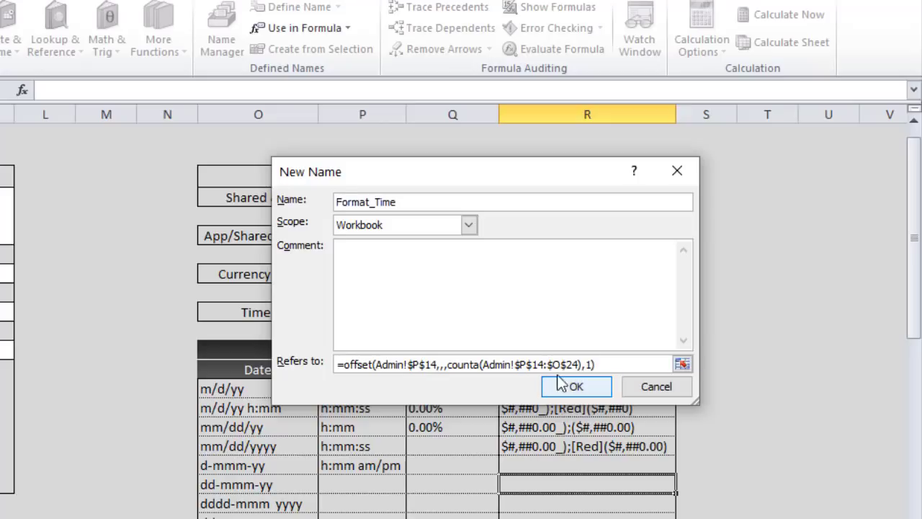
pyautogui.write('P')
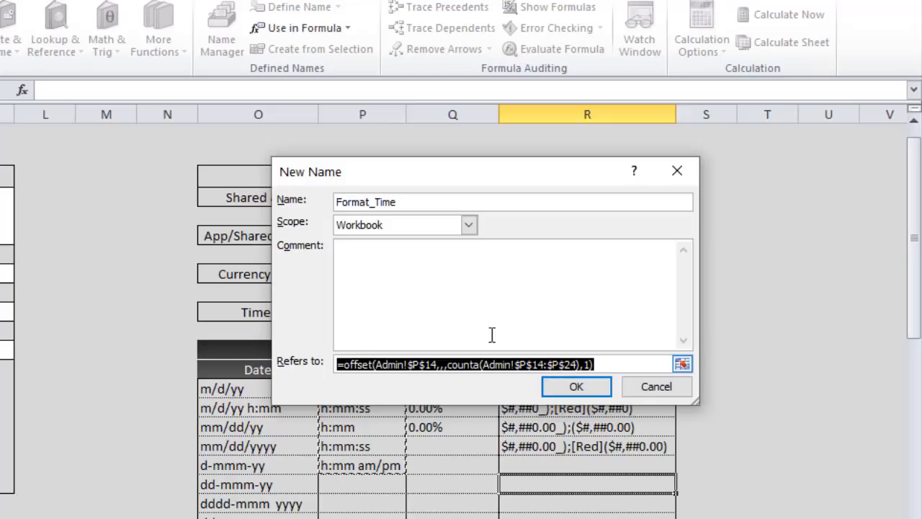
pyautogui.moveTo(462, 179); pyautogui.dragTo(664, 147)
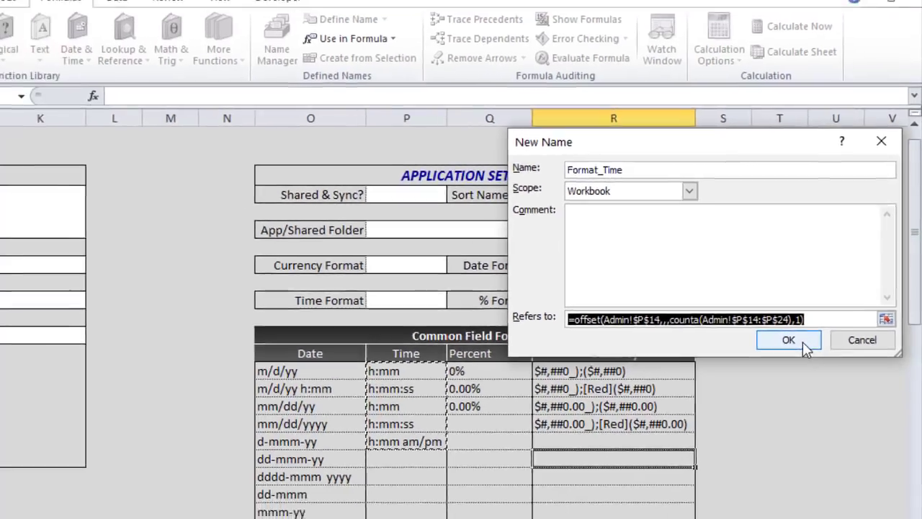
pyautogui.click(777, 354)
# Define Format_Percent as the dynamic range over column Q14:Q24
pyautogui.click(587, 107)
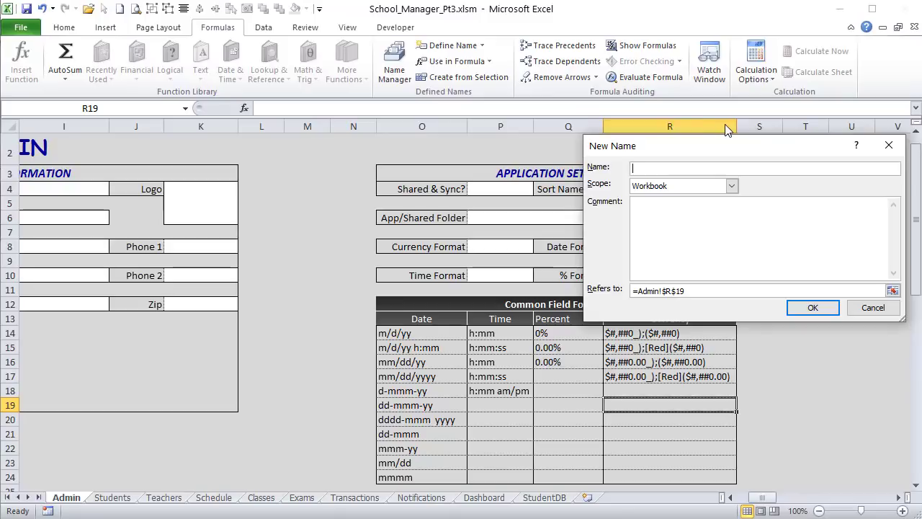
pyautogui.write('Format_Percent')
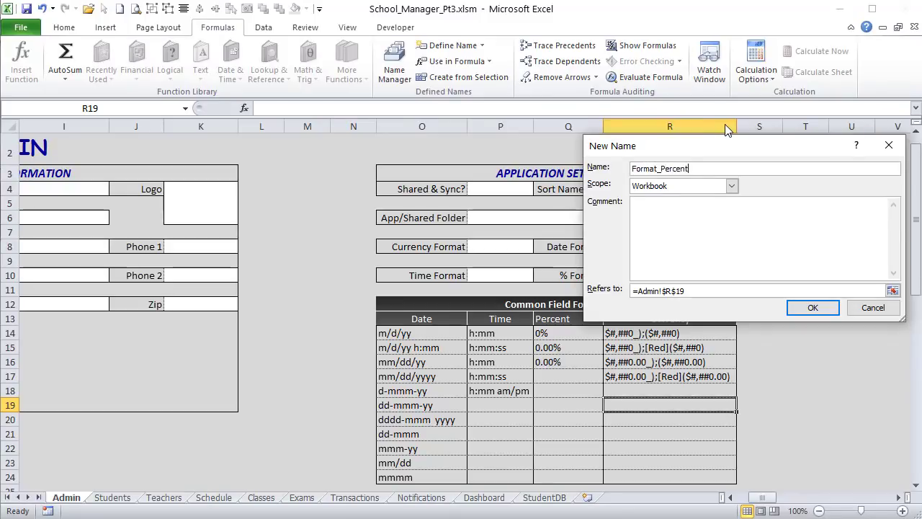
pyautogui.press('Tab')
pyautogui.press('Tab')
pyautogui.press('Tab')
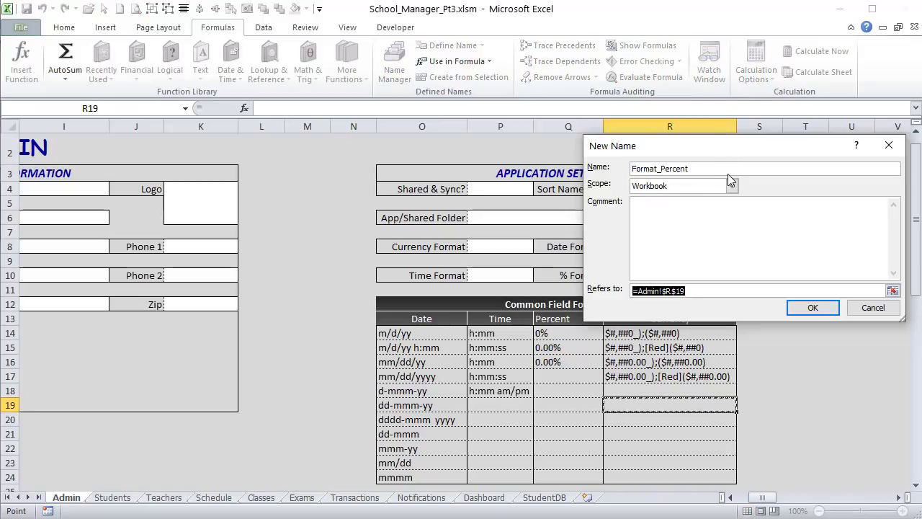
pyautogui.write('=offset(Admin!$O$14,,,counta(Admin!$O$14:$O$24),1)')
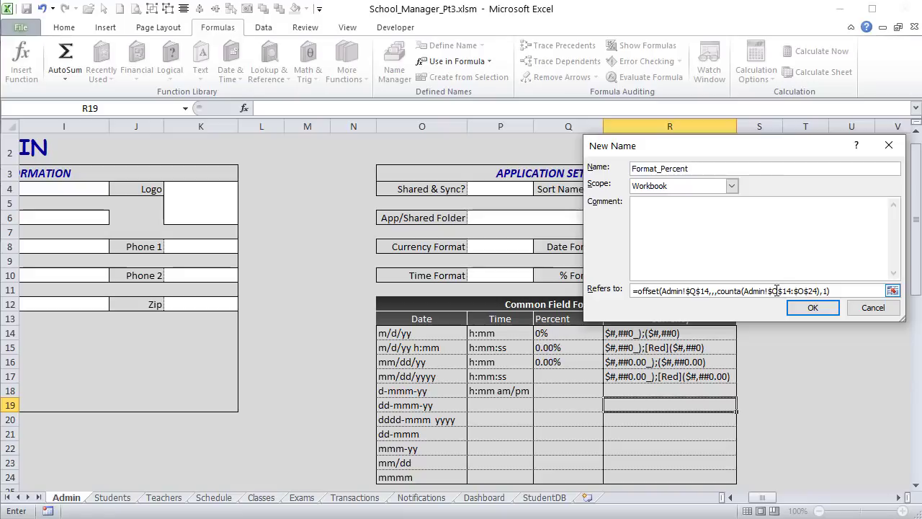
pyautogui.write('Q')
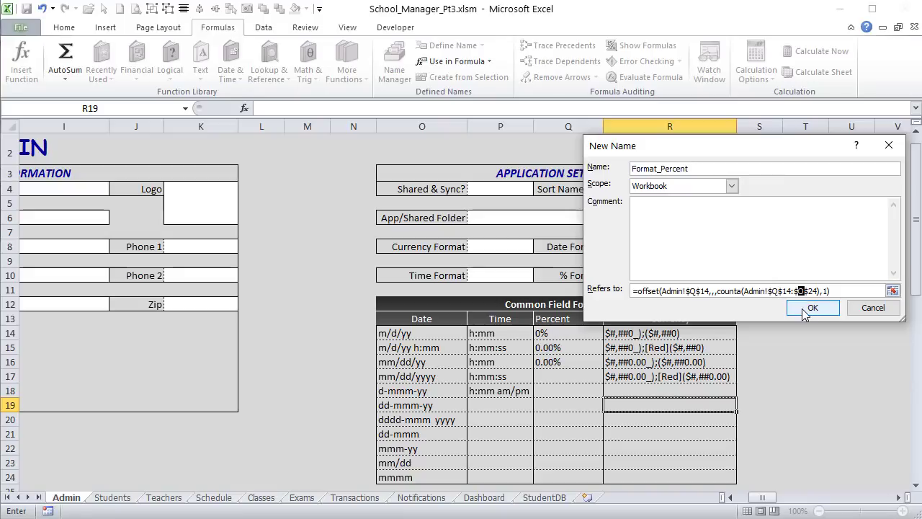
pyautogui.click(810, 310)
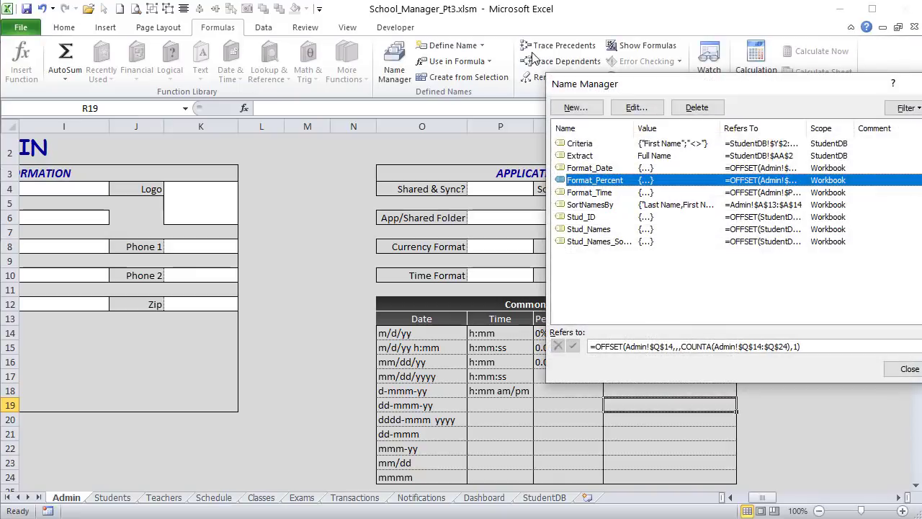
# Define Format_Currency over R14:R24 and close Name Manager
pyautogui.click(576, 107)
pyautogui.write('Format_Currency')
pyautogui.press('Tab')
pyautogui.press('Tab')
pyautogui.press('Tab')
pyautogui.write('=offset(Admin!$O$14,,,counta(Admin!$O$14:$O$24),1)')
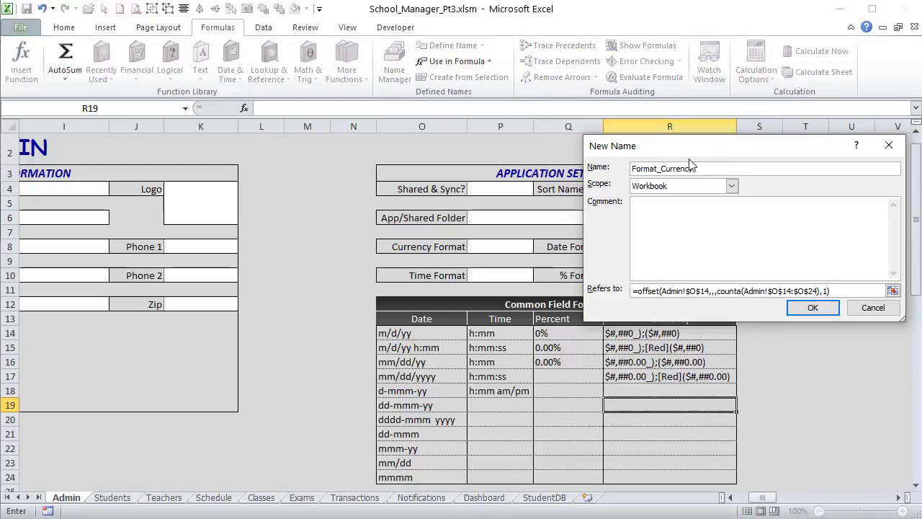
pyautogui.moveTo(711, 152); pyautogui.dragTo(655, 143)
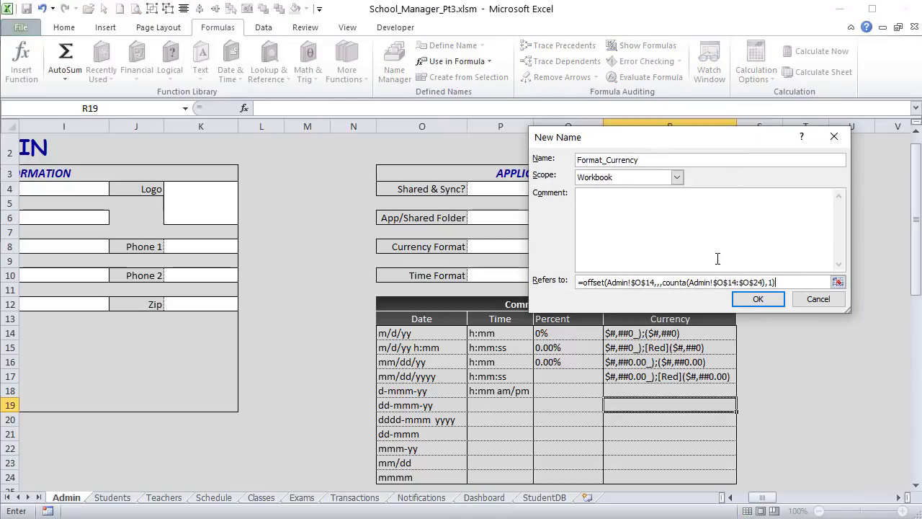
pyautogui.write('R')
pyautogui.write('R')
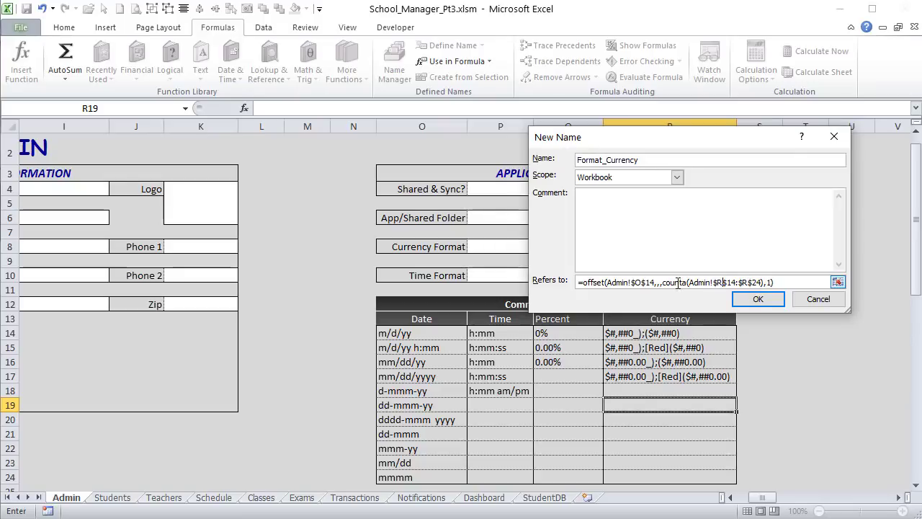
pyautogui.write('R')
pyautogui.click(759, 301)
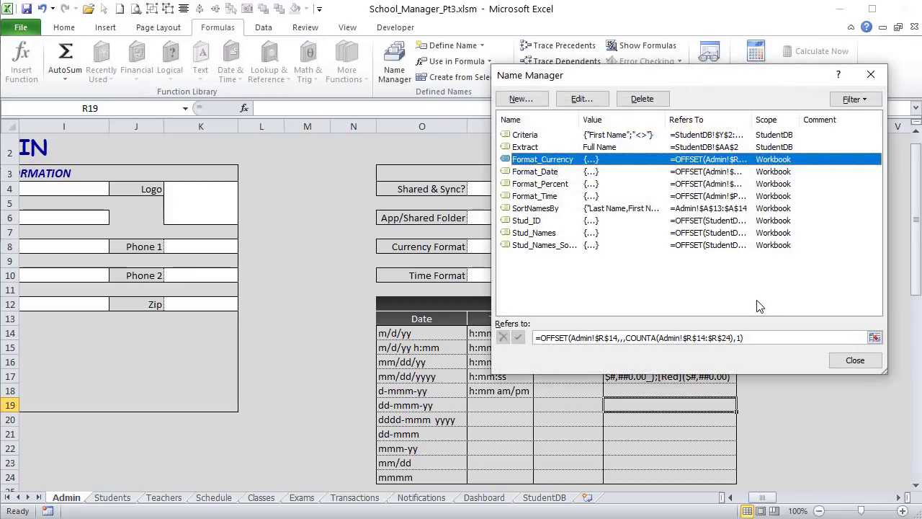
pyautogui.moveTo(671, 85); pyautogui.dragTo(340, 95)
pyautogui.click(502, 370)
pyautogui.click(495, 245)
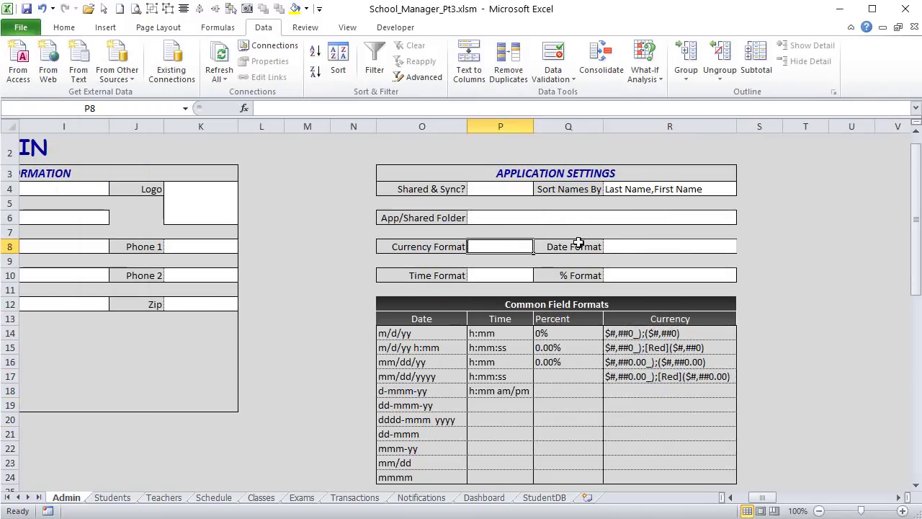
# Give cell P8 list validation with source =Format_Currency
pyautogui.click(554, 74)
pyautogui.click(531, 95)
pyautogui.moveTo(346, 132); pyautogui.dragTo(252, 124)
pyautogui.click(447, 193)
pyautogui.click(355, 235)
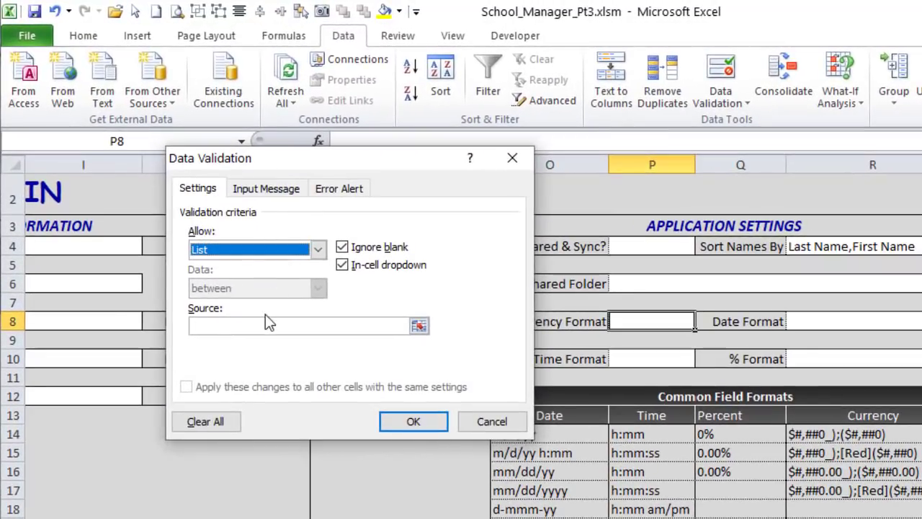
pyautogui.click(228, 279)
pyautogui.write('F')
pyautogui.press('BackSpace')
pyautogui.write('=Format_Currency')
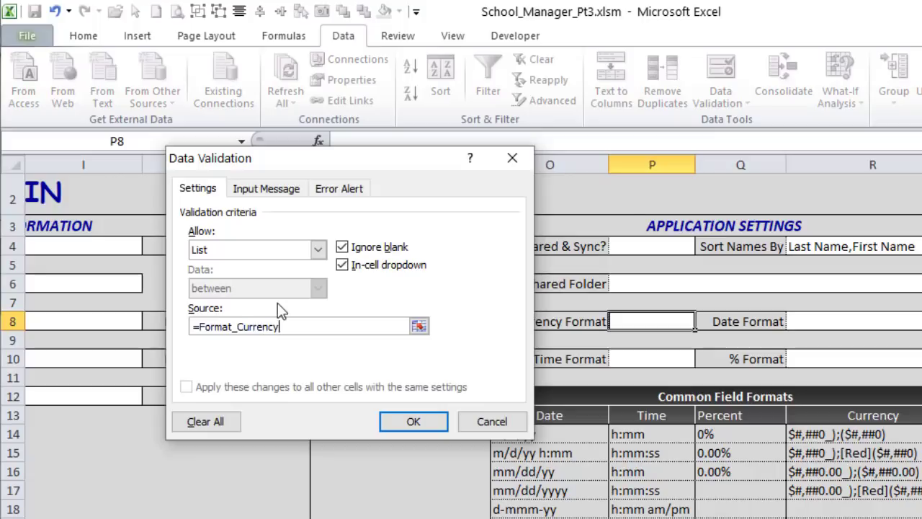
pyautogui.click(398, 422)
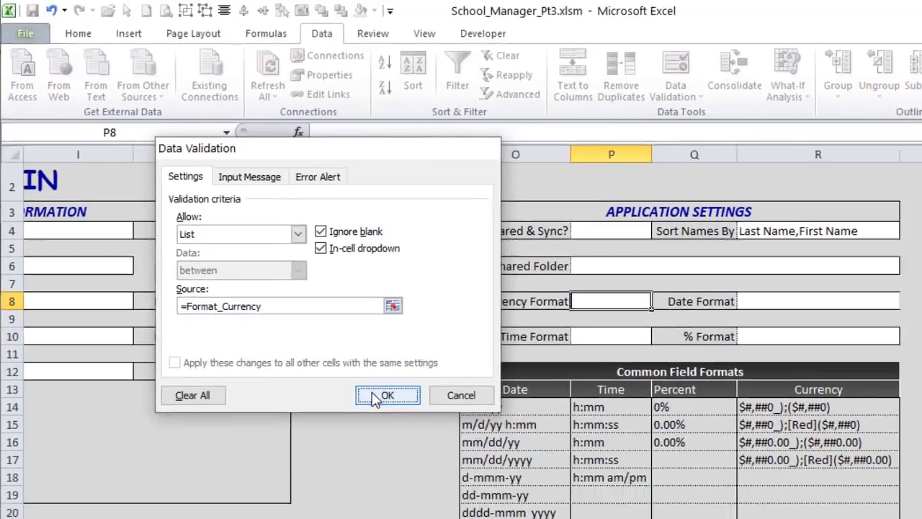
pyautogui.click(782, 301)
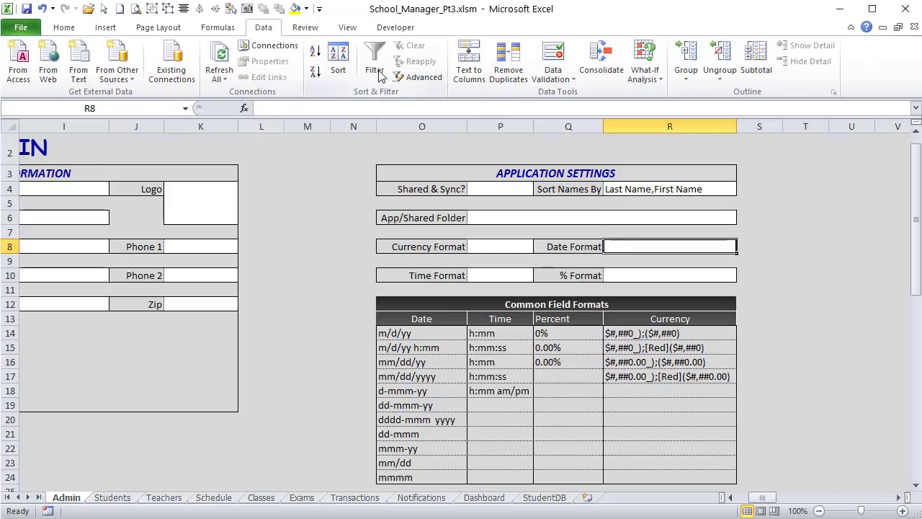
# Give the Date Format cell R8 list validation with source =Format_Date
pyautogui.click(546, 78)
pyautogui.click(530, 98)
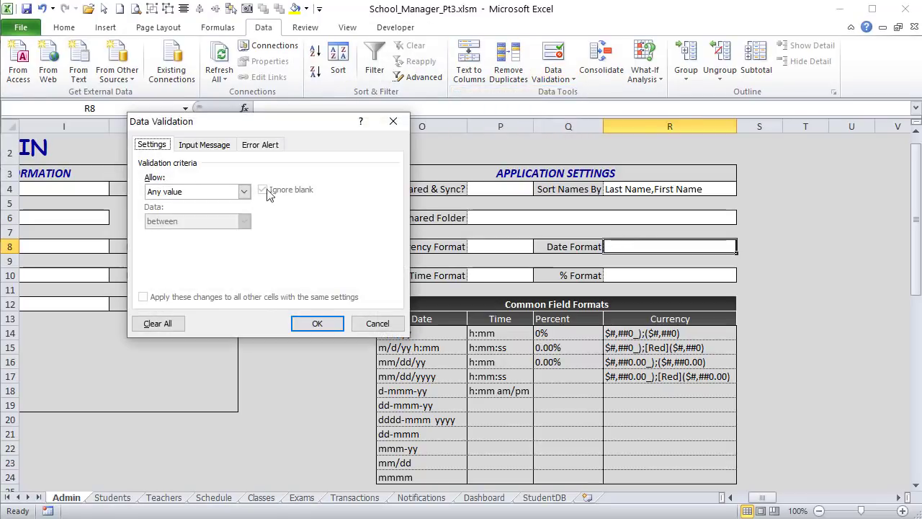
pyautogui.click(191, 191)
pyautogui.click(180, 232)
pyautogui.click(176, 250)
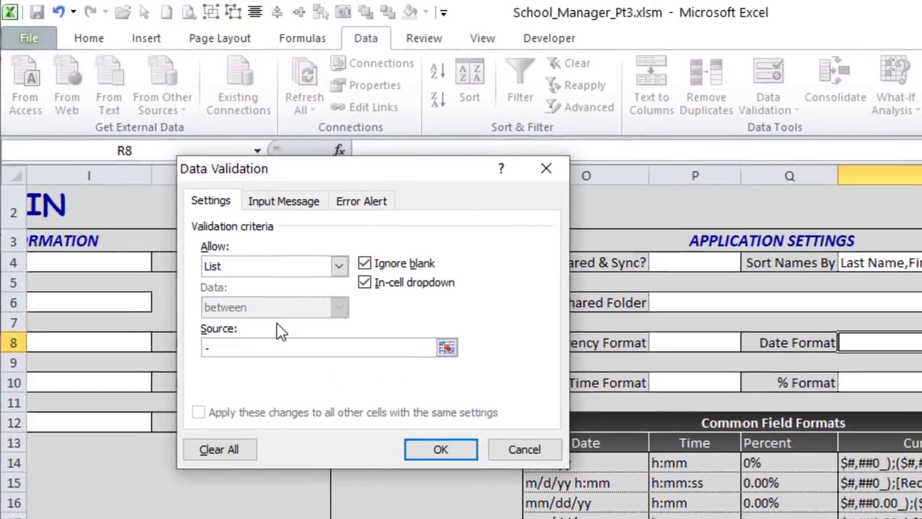
pyautogui.write('=F')
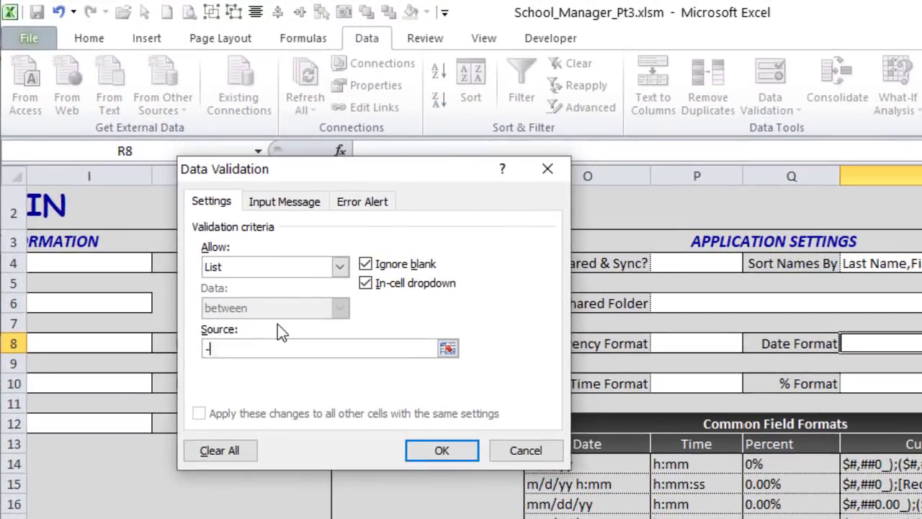
pyautogui.write('ormat_Date')
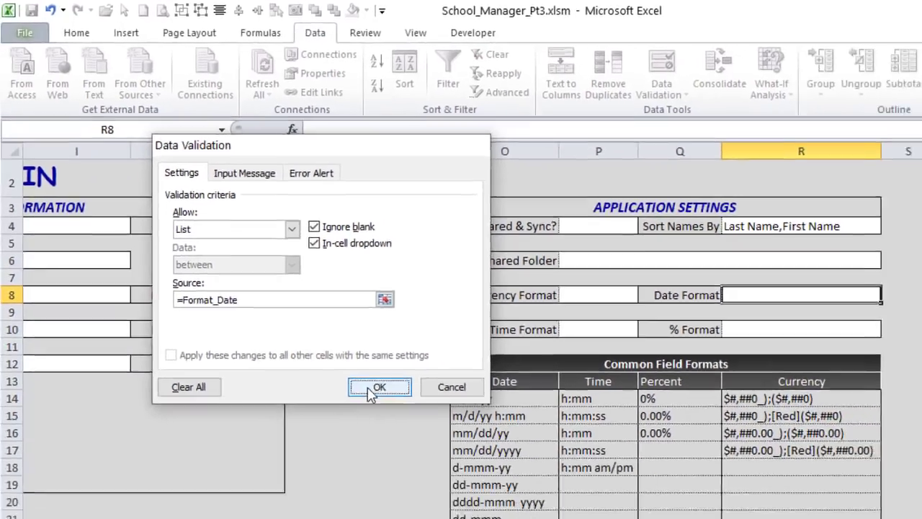
pyautogui.click(436, 450)
pyautogui.click(515, 280)
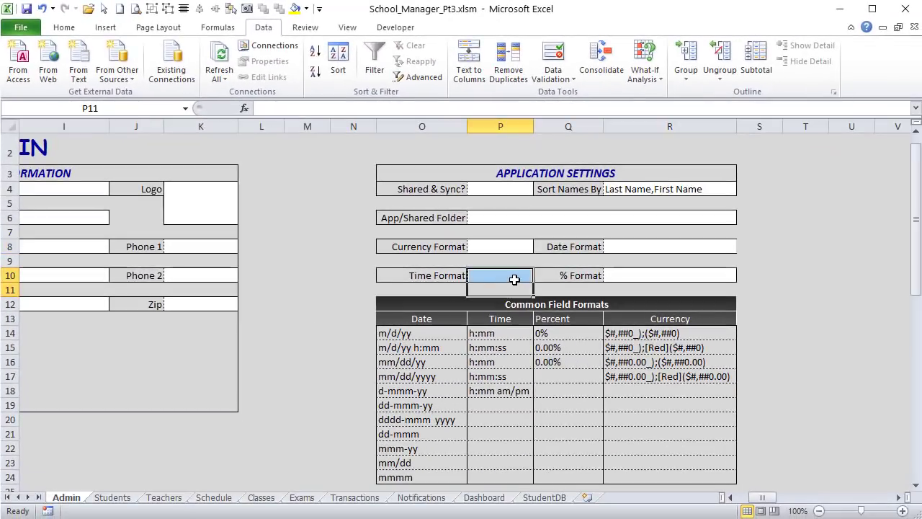
# Give the Time Format cell P10 list validation from =Format_Time and recheck it
pyautogui.click(552, 73)
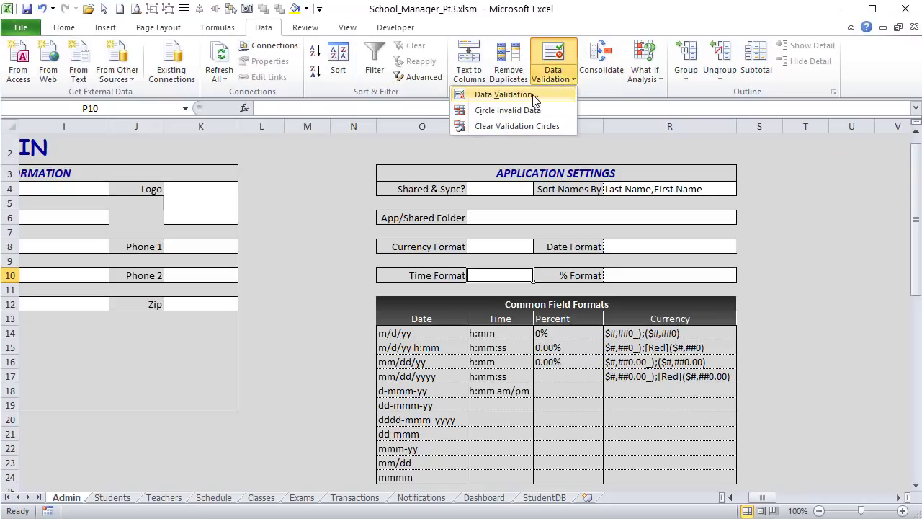
pyautogui.click(559, 93)
pyautogui.click(244, 191)
pyautogui.click(166, 228)
pyautogui.click(201, 250)
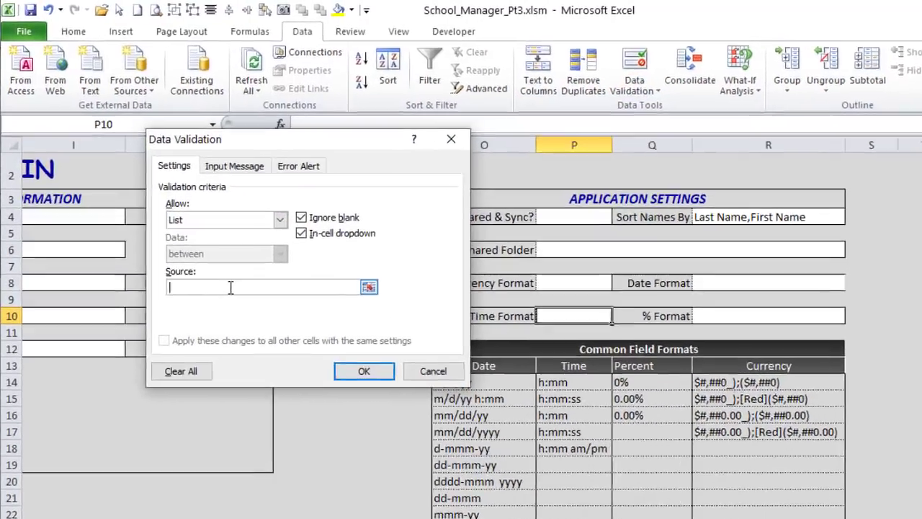
pyautogui.write('=Forma')
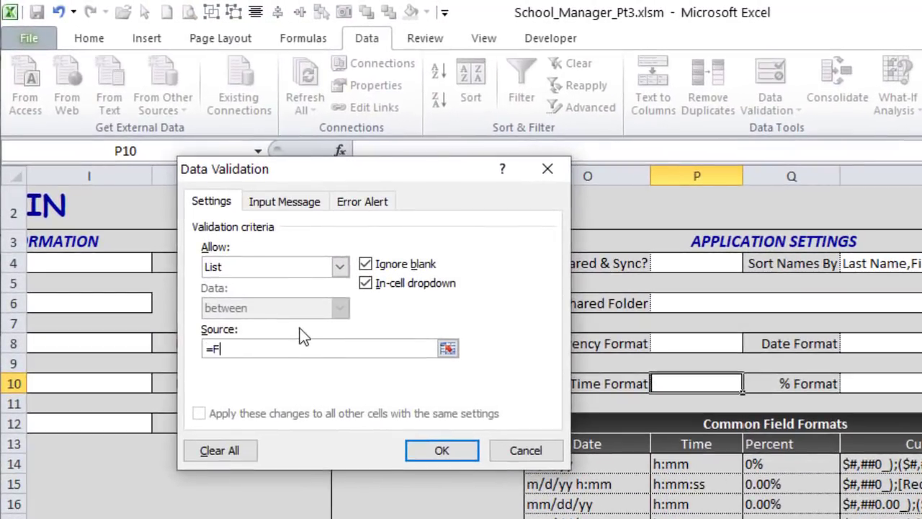
pyautogui.write('t_Time')
pyautogui.click(442, 450)
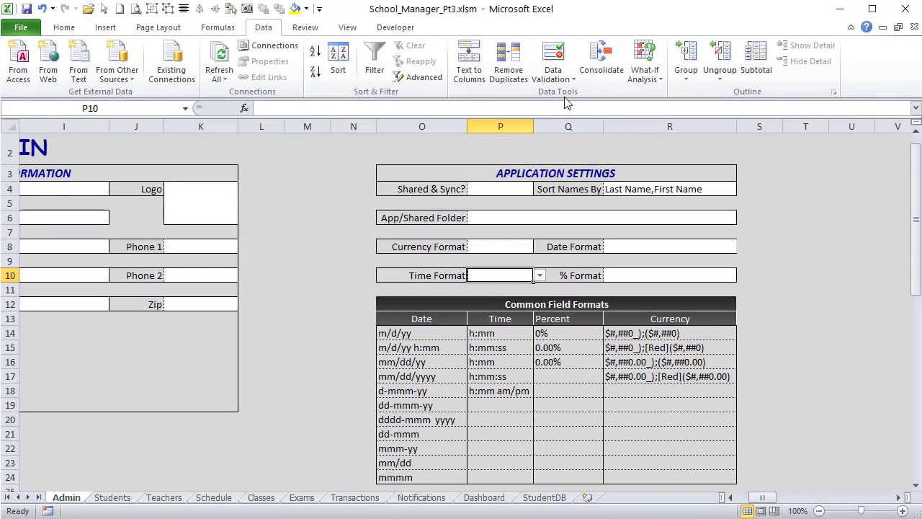
pyautogui.click(554, 74)
pyautogui.click(562, 93)
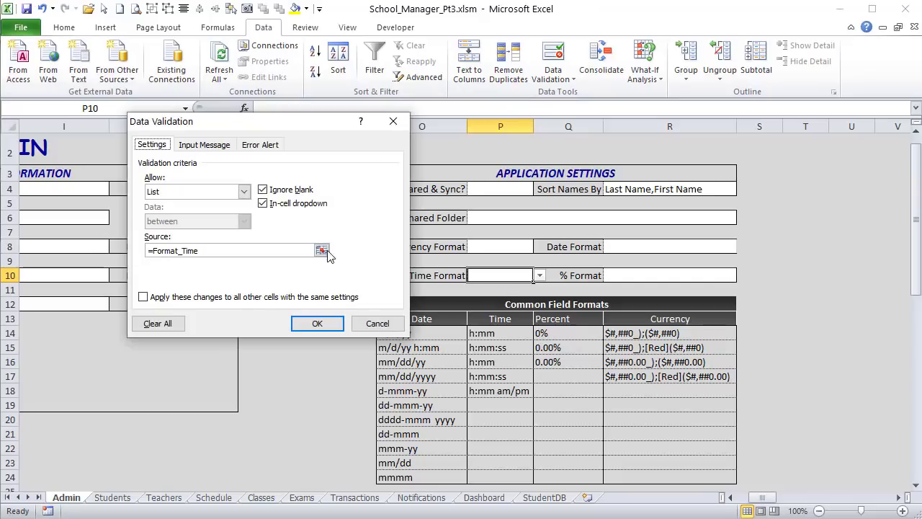
pyautogui.click(378, 323)
# Give the % Format cell R10 list validation from =Format_Percent
pyautogui.click(655, 288)
pyautogui.click(658, 275)
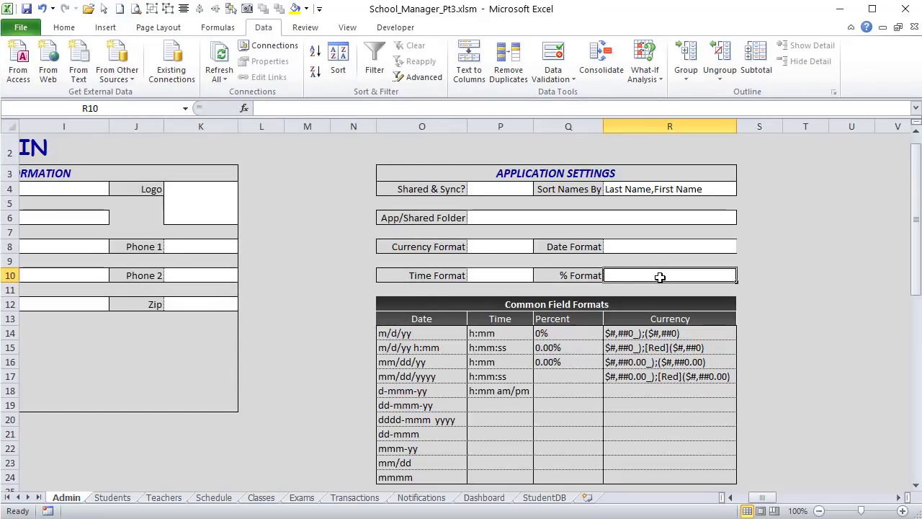
pyautogui.click(552, 75)
pyautogui.click(523, 94)
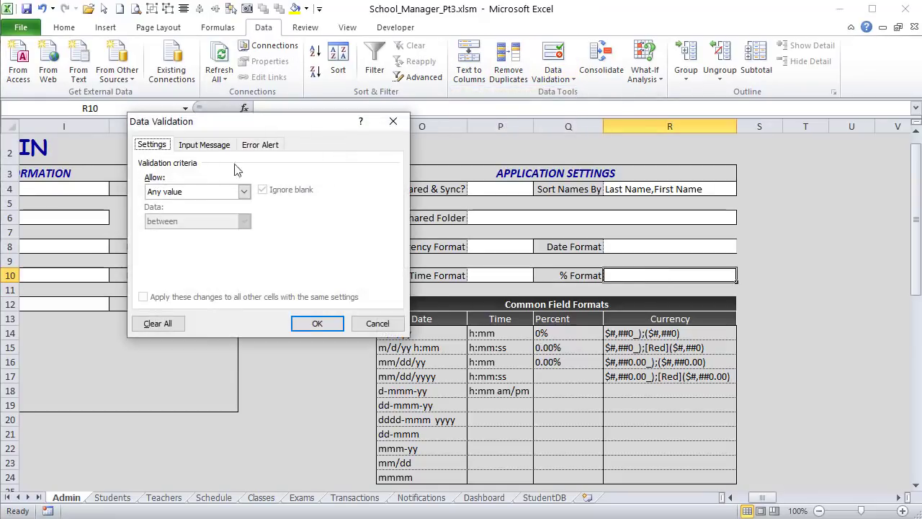
pyautogui.click(202, 198)
pyautogui.click(184, 235)
pyautogui.click(180, 248)
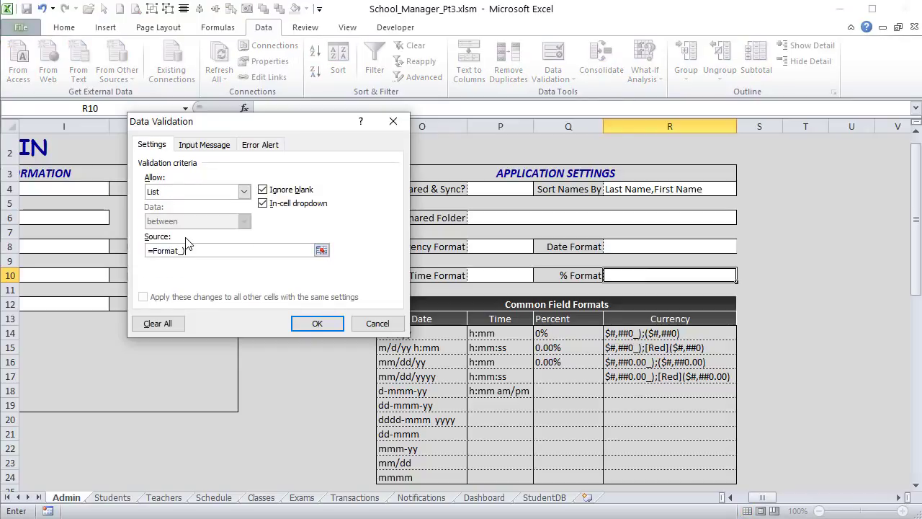
pyautogui.write('=Format_Percent')
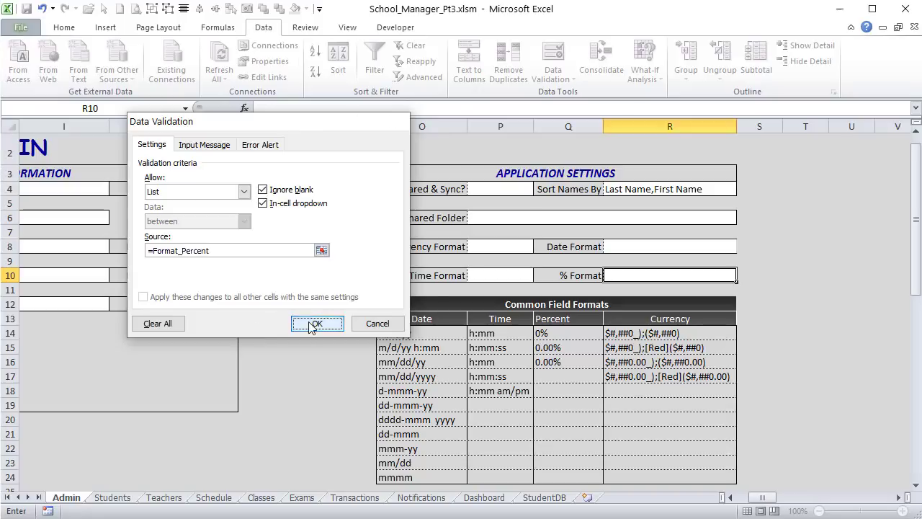
pyautogui.click(312, 323)
pyautogui.click(531, 248)
# Choose $#,##0_);($#,##0) for Currency Format and h:mm for Time Format
pyautogui.click(539, 246)
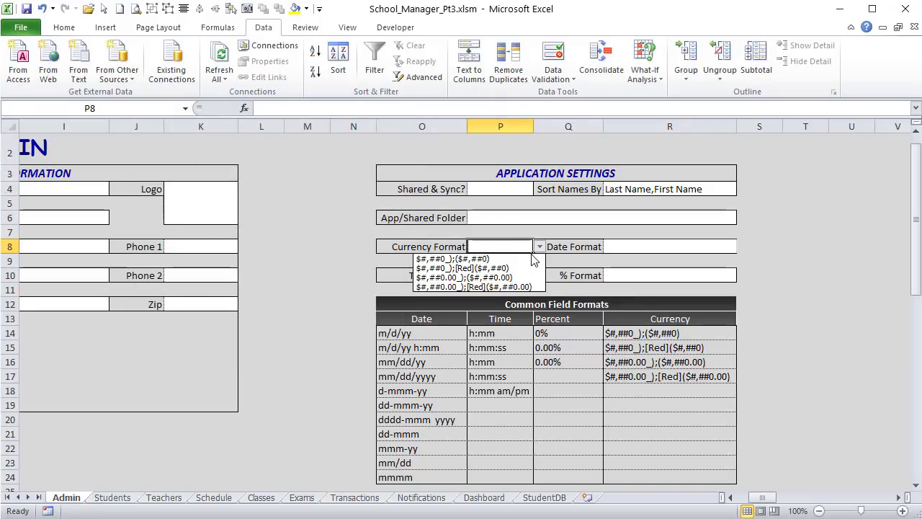
pyautogui.click(537, 257)
pyautogui.click(532, 278)
pyautogui.click(539, 276)
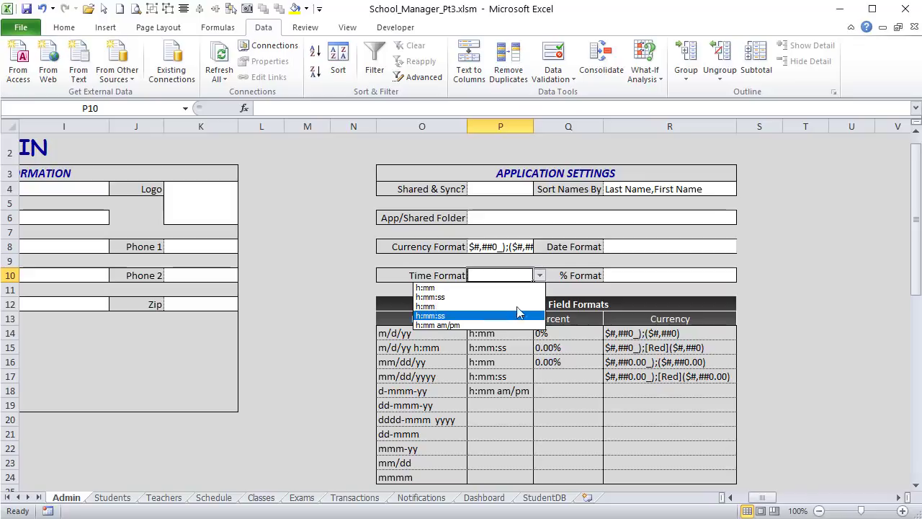
pyautogui.click(516, 306)
# Choose mm/dd/yyyy for Date Format and 0.00% for % Format
pyautogui.click(705, 249)
pyautogui.click(743, 246)
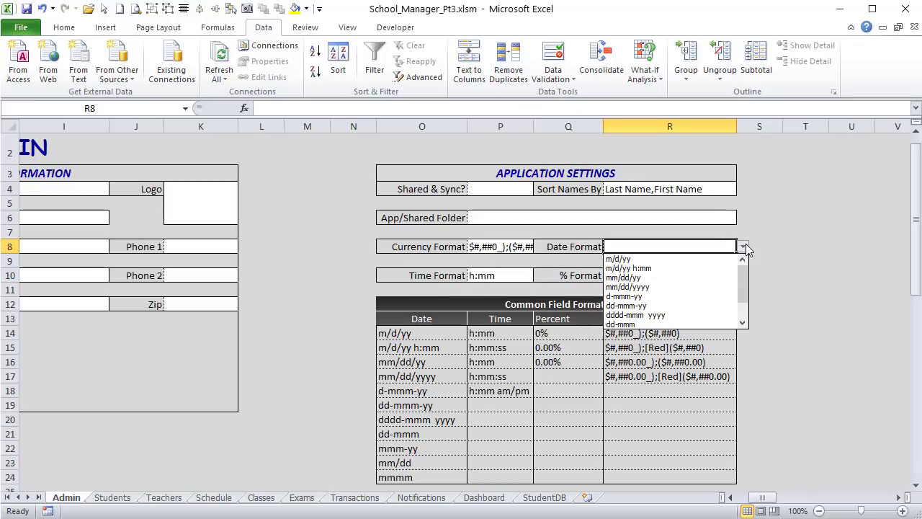
pyautogui.click(679, 288)
pyautogui.click(686, 275)
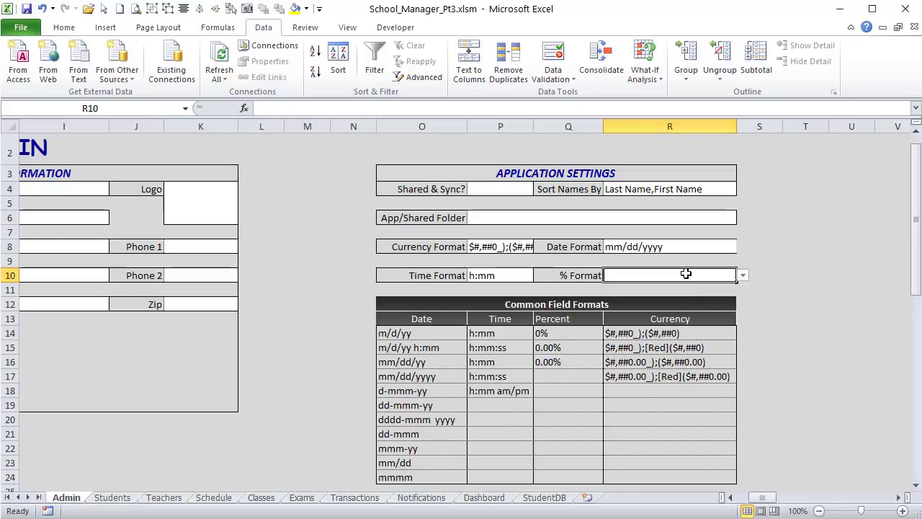
pyautogui.click(742, 276)
pyautogui.click(681, 293)
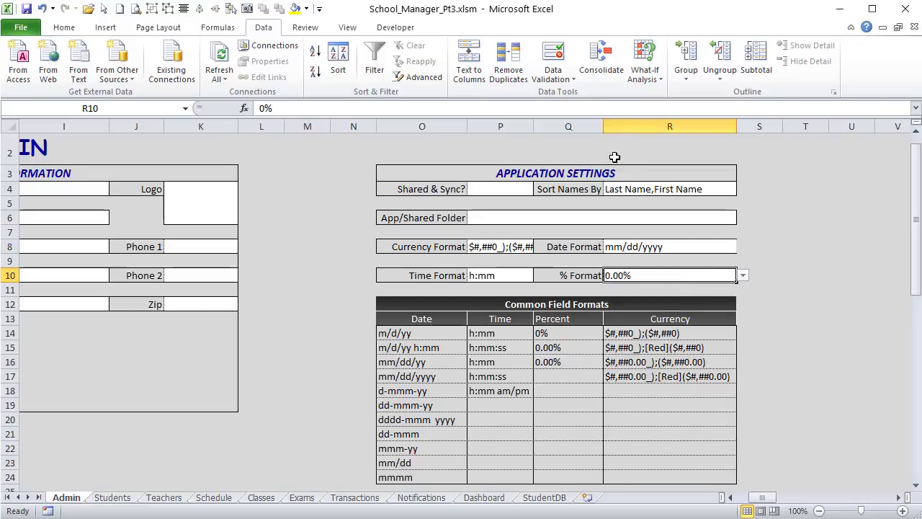
# Autofit column P to show the full currency format
pyautogui.doubleClick(533, 121)
pyautogui.click(774, 220)
pyautogui.click(506, 192)
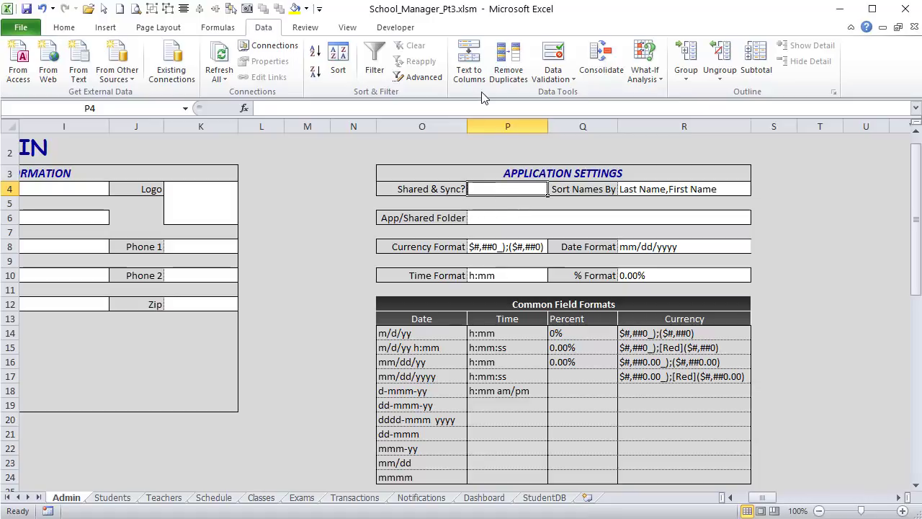
# Restrict Shared & Sync? in P4 to a Yes,No dropdown list and set it to Yes
pyautogui.click(552, 76)
pyautogui.click(534, 91)
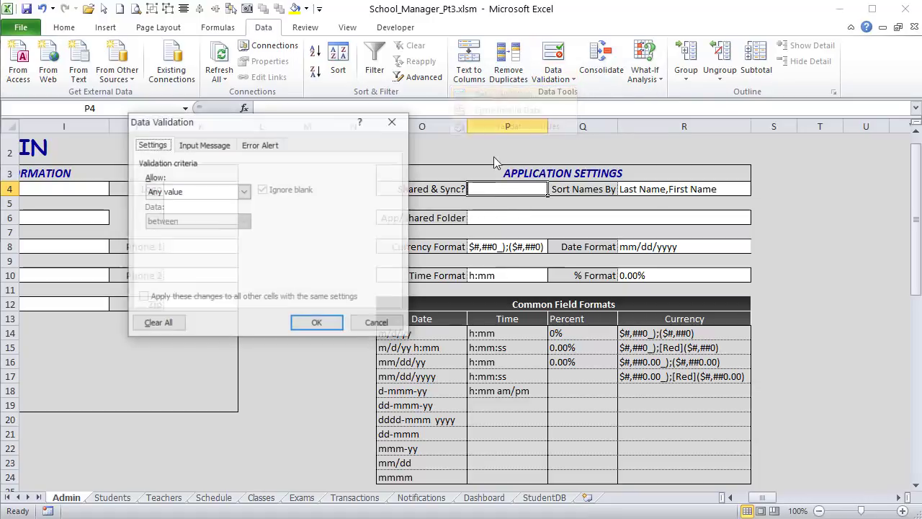
pyautogui.click(214, 190)
pyautogui.click(170, 238)
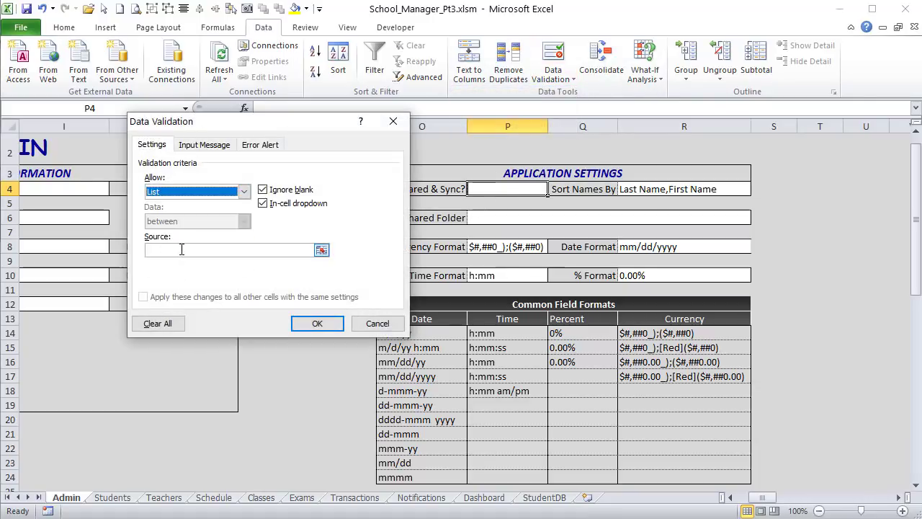
pyautogui.click(181, 250)
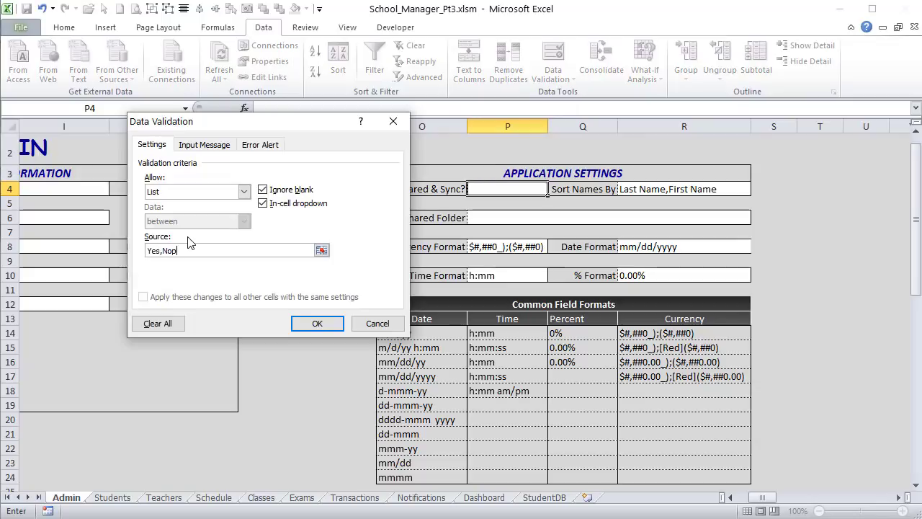
pyautogui.click(317, 323)
pyautogui.click(554, 189)
pyautogui.click(479, 200)
# Merge and centre the App/Shared Folder value cells P6:R6 into one cell
pyautogui.click(649, 217)
pyautogui.moveTo(482, 217); pyautogui.dragTo(663, 218)
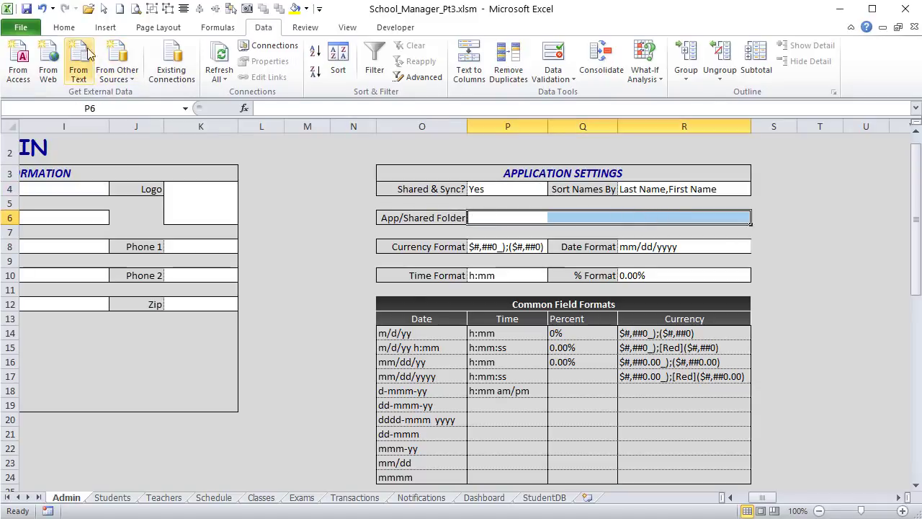
pyautogui.click(63, 28)
pyautogui.click(400, 72)
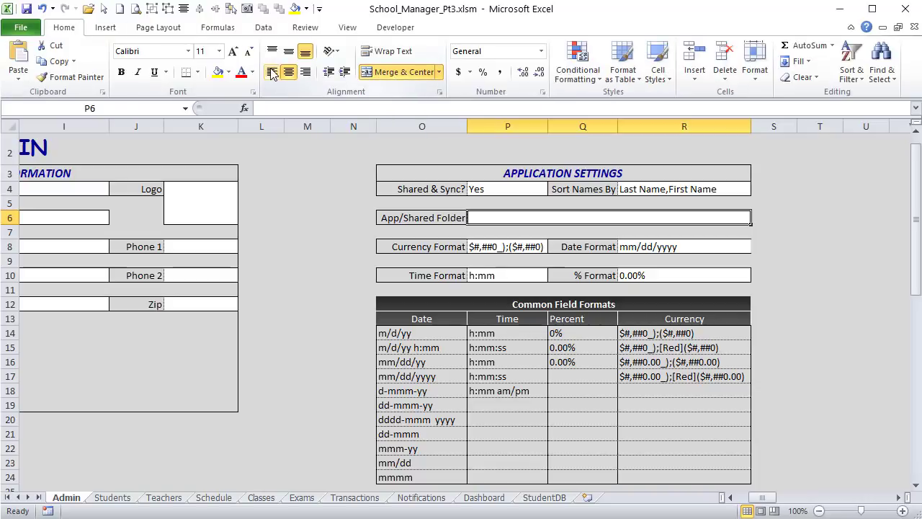
# Save the workbook from the Quick Access Toolbar
pyautogui.click(324, 160)
pyautogui.click(26, 8)
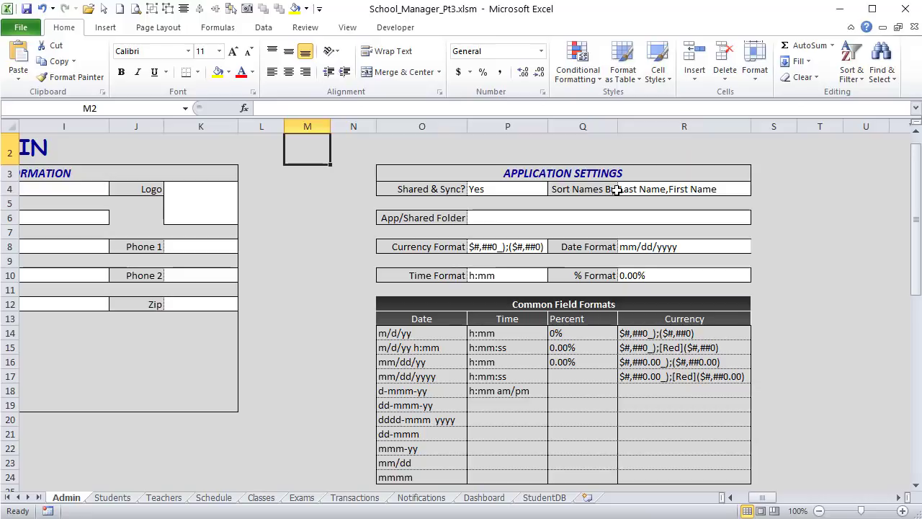
pyautogui.scroll(-11, 410, 288)
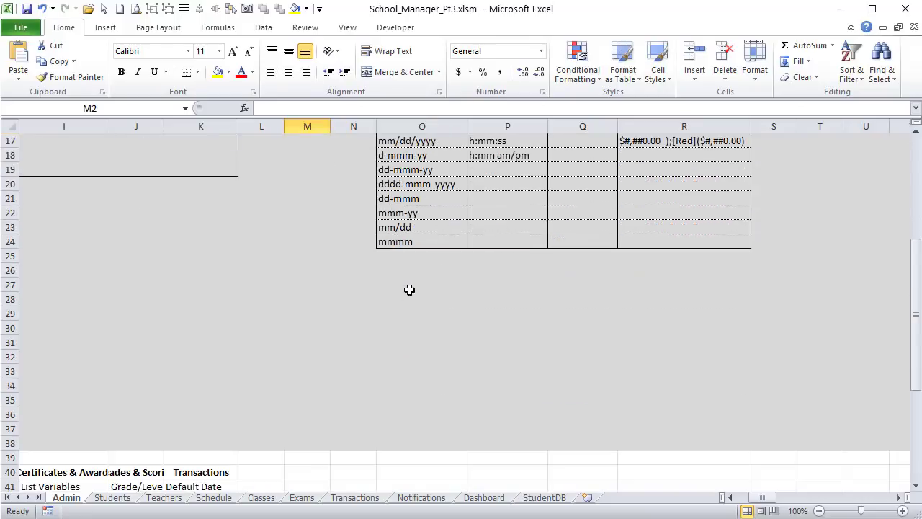
pyautogui.moveTo(763, 497); pyautogui.dragTo(748, 497)
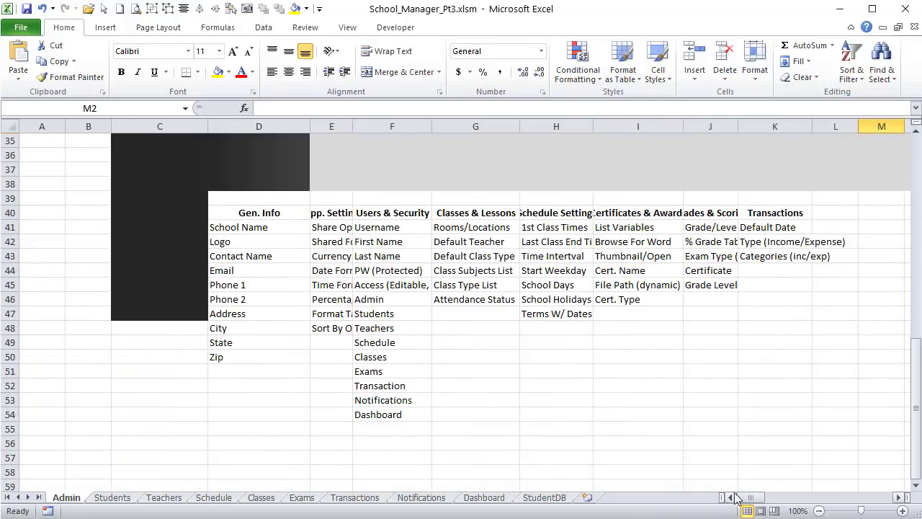
# Review column F's Users & Security entries (Username, First Name, Last Name, PW, Access) and sheet names Admin–Dashboard
pyautogui.click(387, 229)
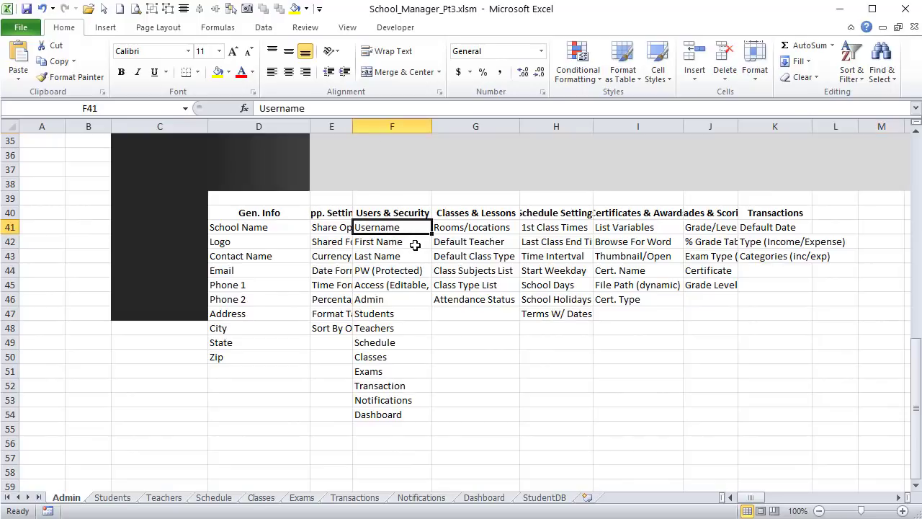
pyautogui.click(411, 245)
pyautogui.click(410, 259)
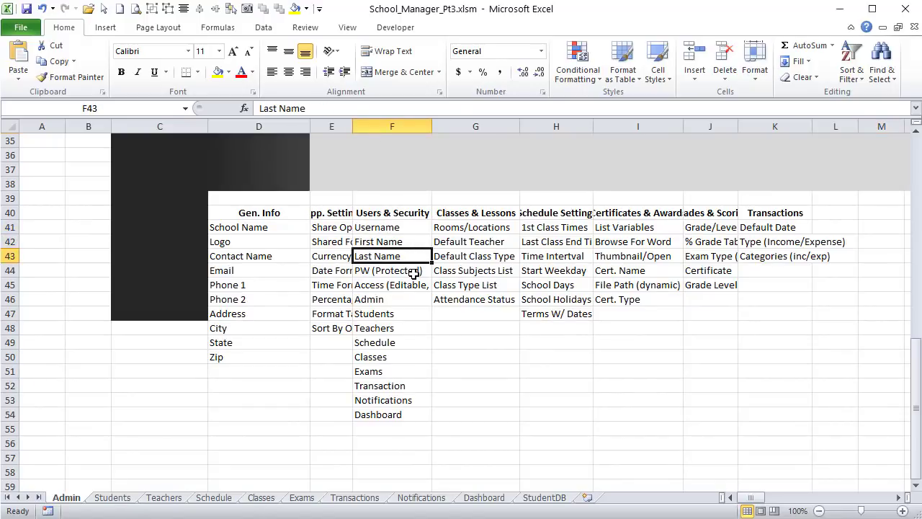
pyautogui.click(414, 271)
pyautogui.click(417, 287)
pyautogui.moveTo(399, 300); pyautogui.dragTo(387, 415)
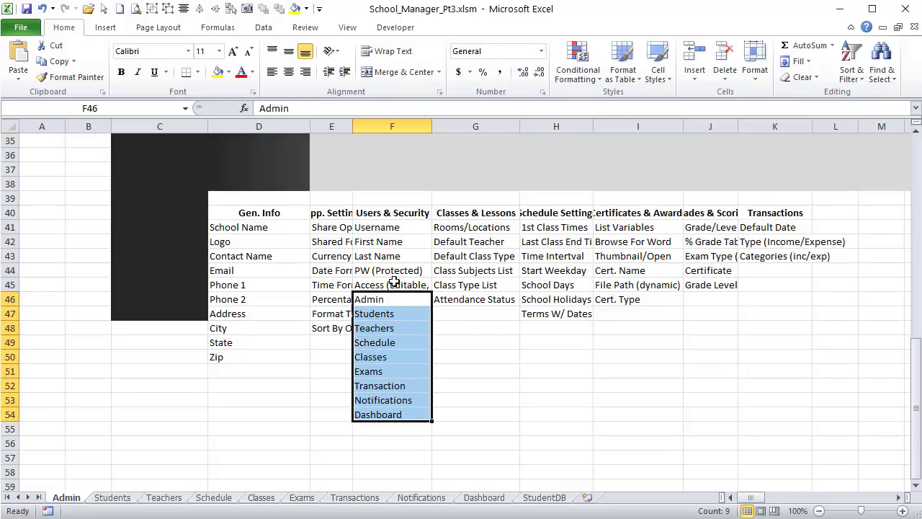
pyautogui.click(399, 227)
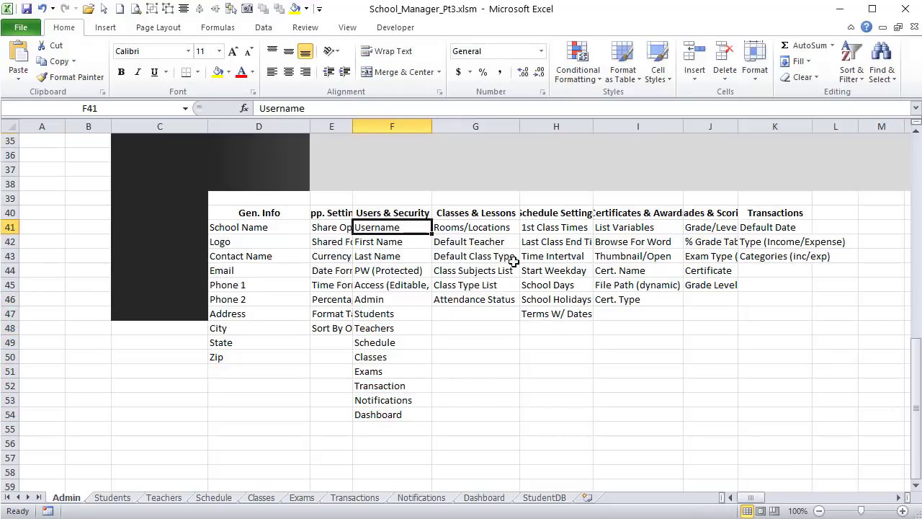
pyautogui.scroll(3, 842, 379)
pyautogui.moveTo(752, 497)
pyautogui.mouseDown()
pyautogui.moveTo(815, 490)
pyautogui.moveTo(766, 499)
pyautogui.mouseUp()
pyautogui.scroll(9, 795, 435)
# Copy the APPLICATION SETTINGS title cell into V3
pyautogui.click(690, 208)
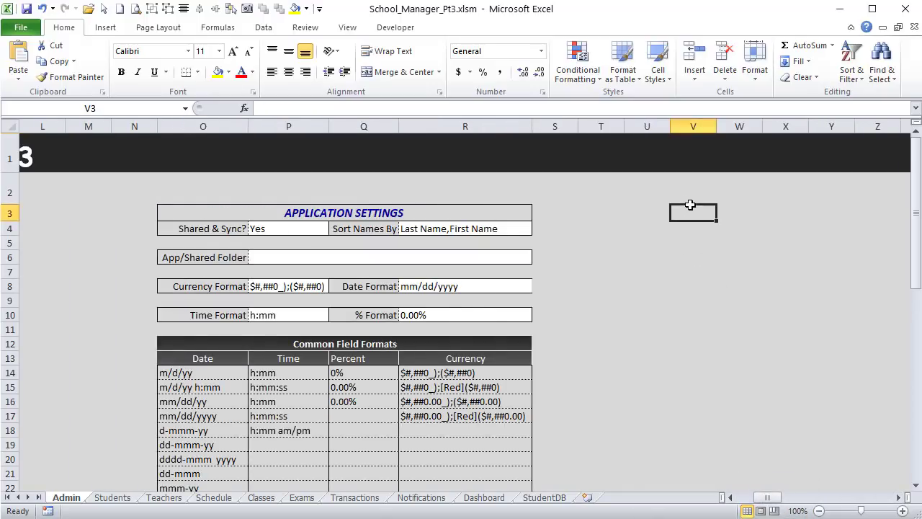
pyautogui.moveTo(554, 211); pyautogui.dragTo(646, 214)
pyautogui.click(698, 213)
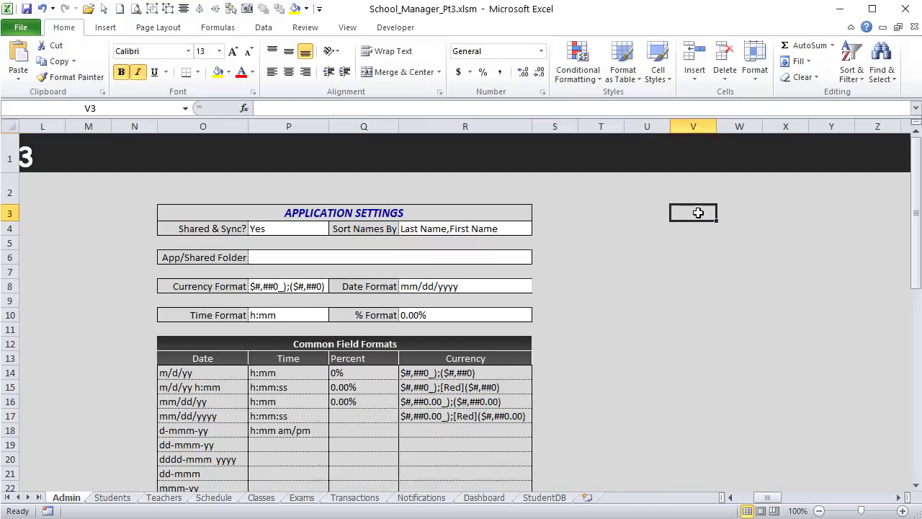
pyautogui.click(267, 210)
pyautogui.hotkey('ctrl', 'x')
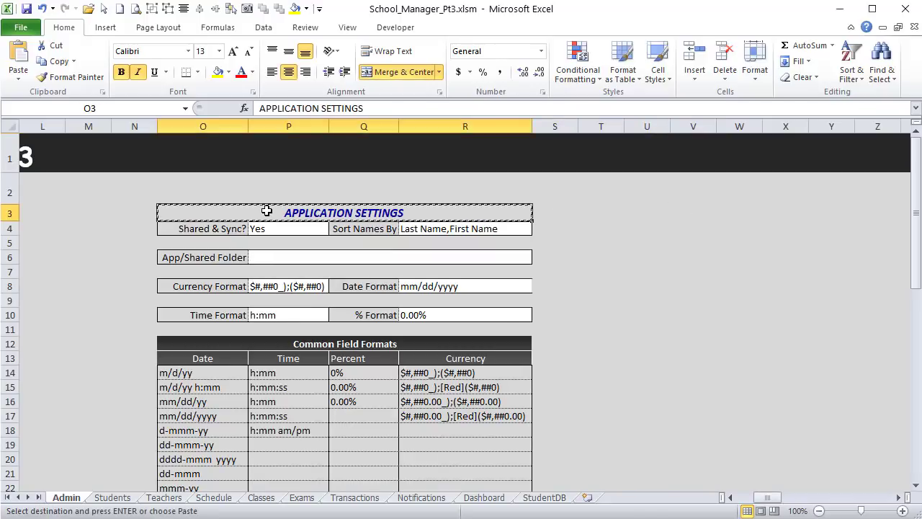
pyautogui.click(696, 229)
pyautogui.click(699, 212)
pyautogui.hotkey('ctrl', 'v')
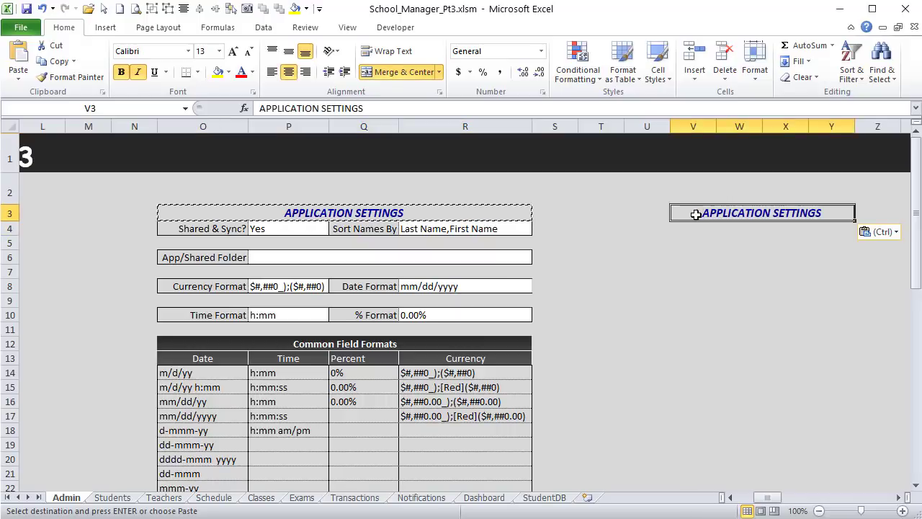
# Retitle V3 as USER SETTINGS & RIGHTS and select V3:AH3
pyautogui.write('SUS')
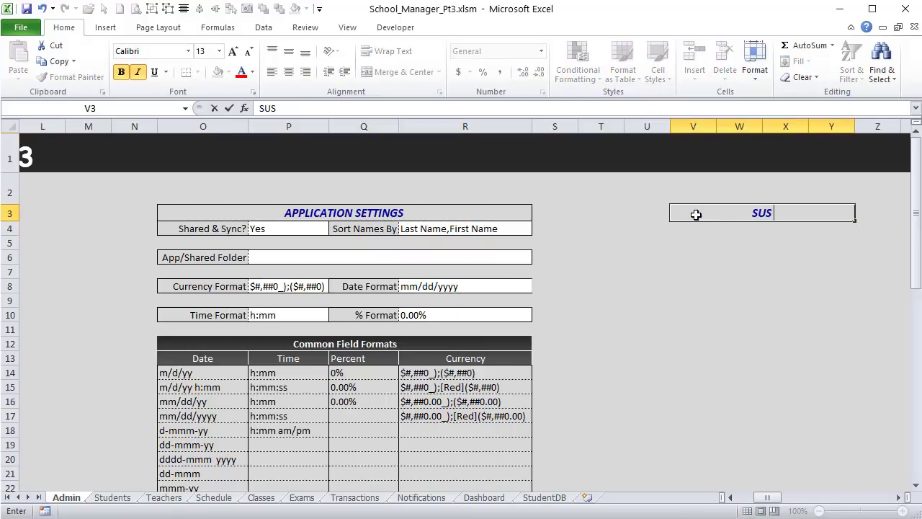
pyautogui.press('BackSpace')
pyautogui.press('BackSpace')
pyautogui.press('BackSpace')
pyautogui.write('USER SETTINGS & RIGHTS')
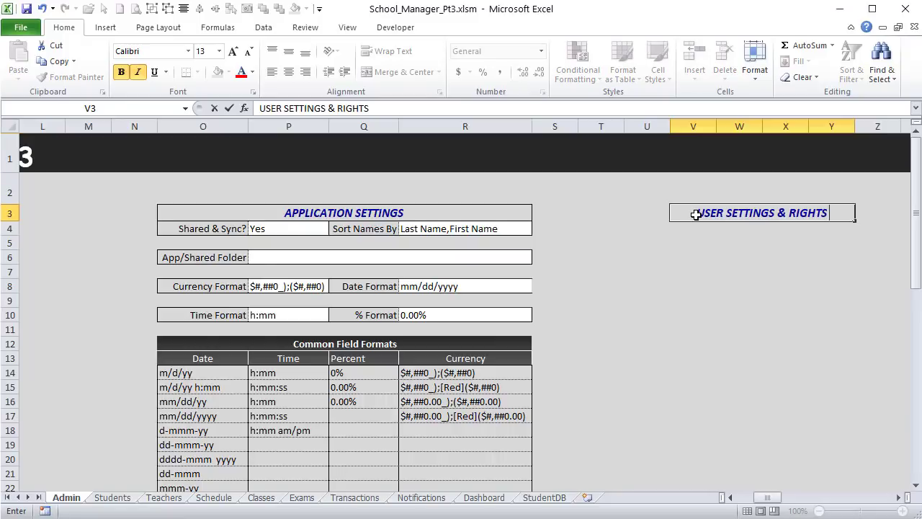
pyautogui.press('Return')
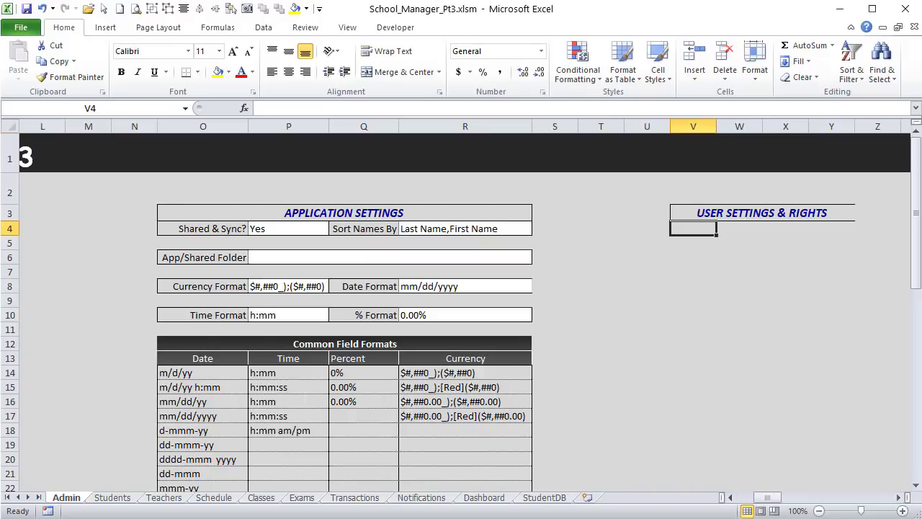
pyautogui.moveTo(766, 498); pyautogui.dragTo(778, 498)
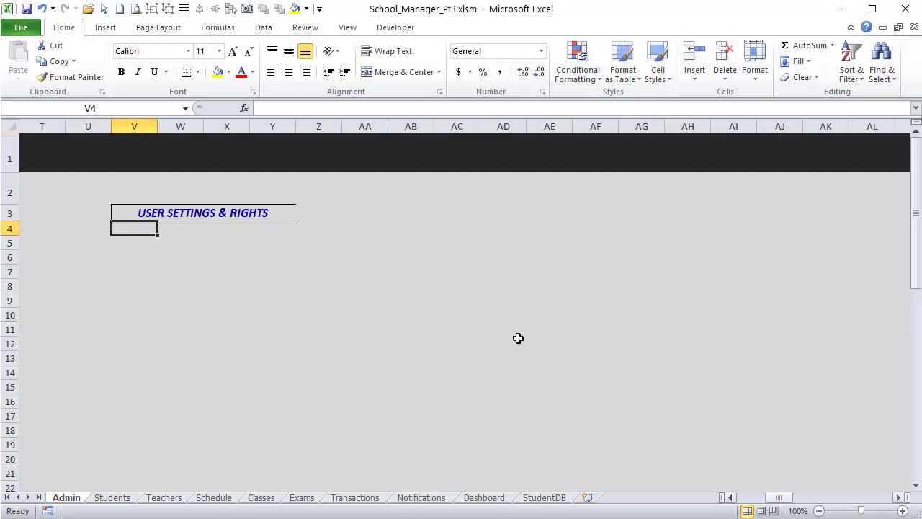
pyautogui.moveTo(144, 211); pyautogui.dragTo(681, 208)
# Merge and centre the USER SETTINGS & RIGHTS title across V3:AH3
pyautogui.click(384, 74)
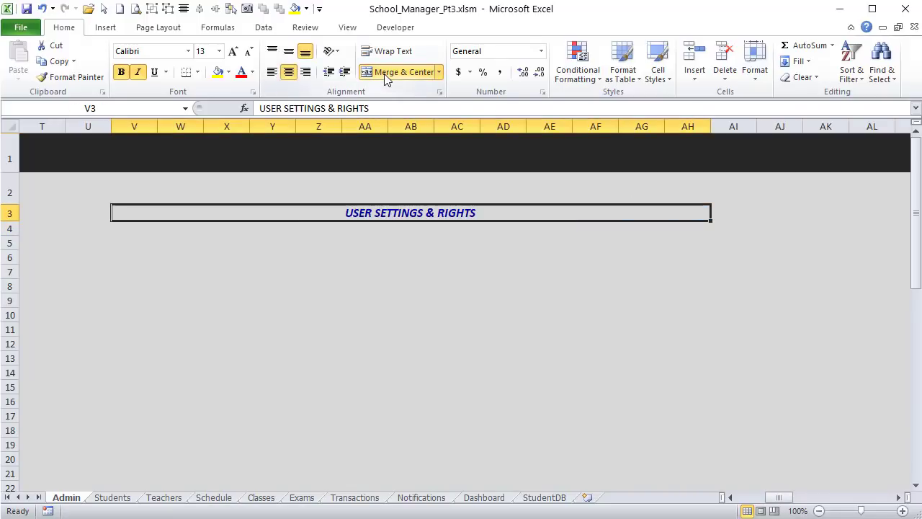
pyautogui.click(127, 227)
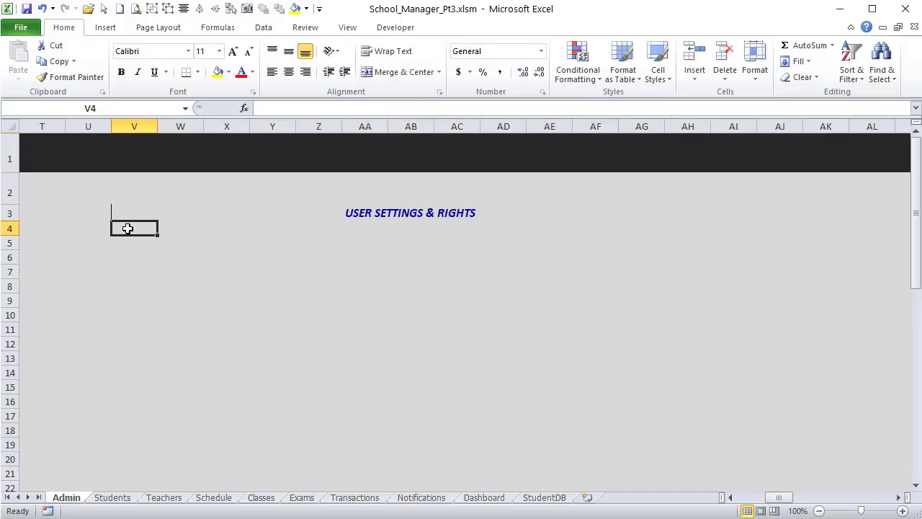
pyautogui.click(132, 209)
pyautogui.click(119, 238)
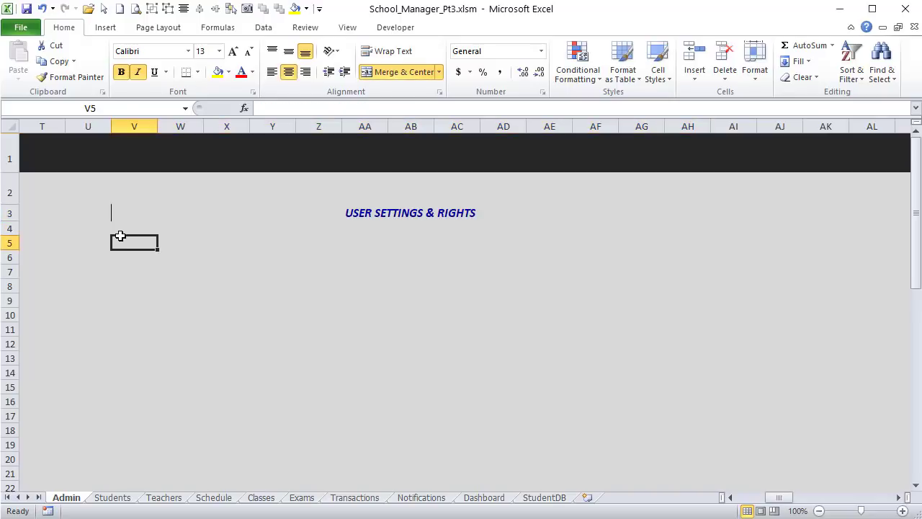
pyautogui.click(118, 227)
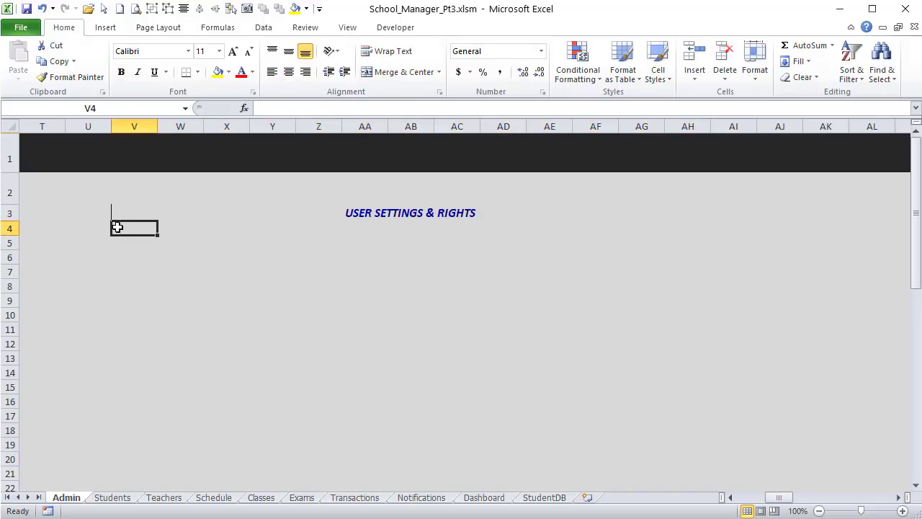
# Label V4 as USER DETAIL
pyautogui.write('U')
pyautogui.press('BackSpace')
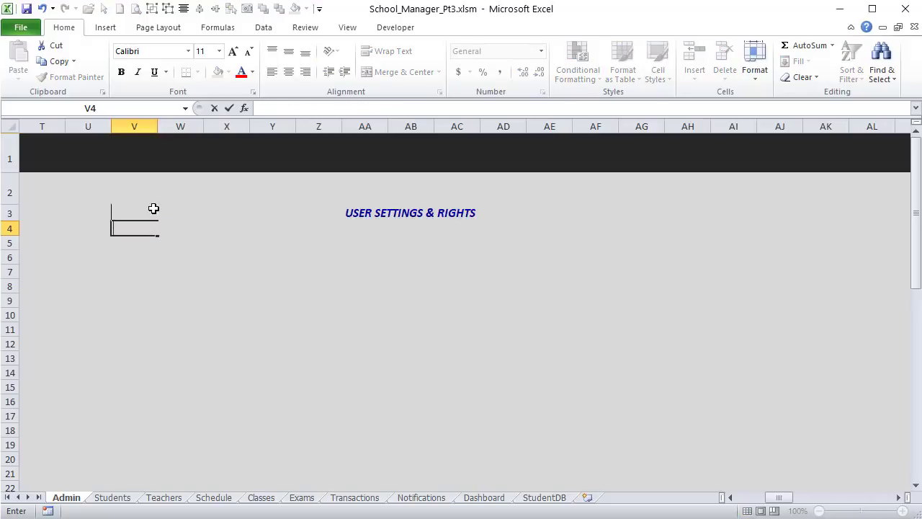
pyautogui.write('User dUSER')
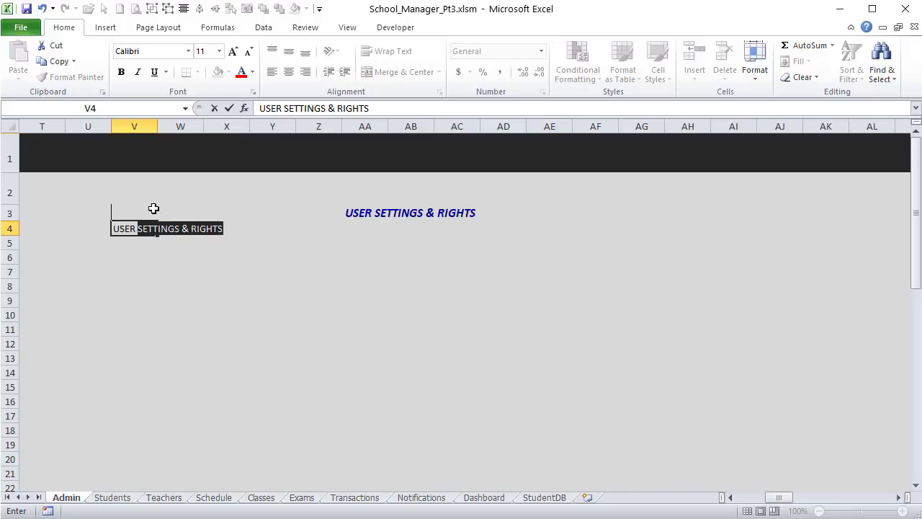
pyautogui.write(' DETAIL')
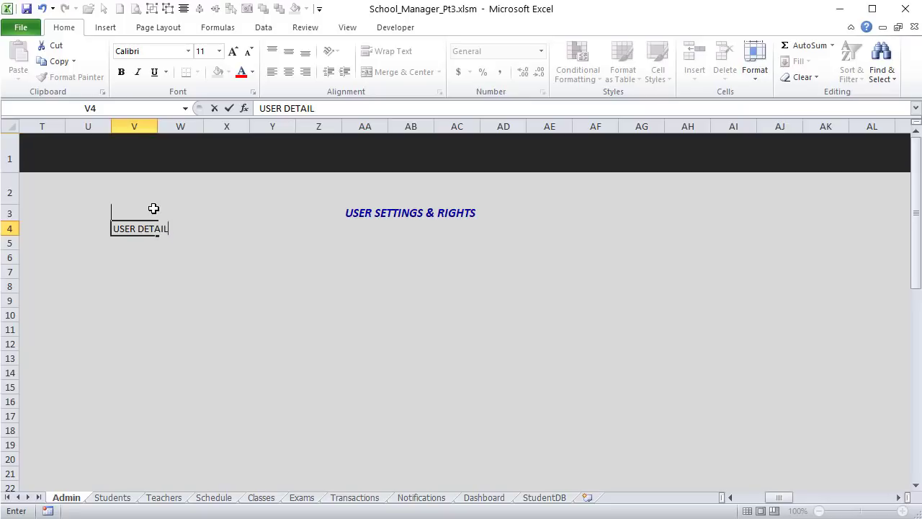
pyautogui.press('Return')
# Enter row 5 headers Username, First Name, Last Name, Password and Admin in V5:Z5
pyautogui.write('Username')
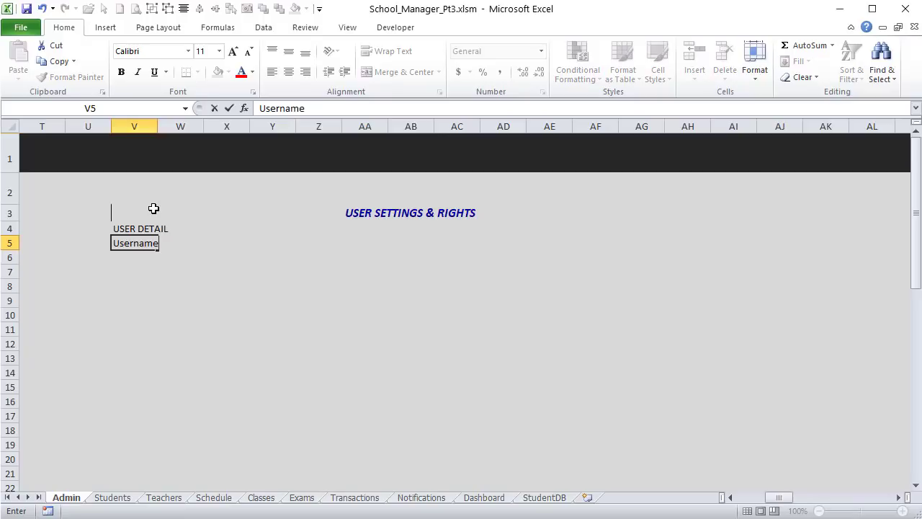
pyautogui.press('Tab')
pyautogui.write('Firs')
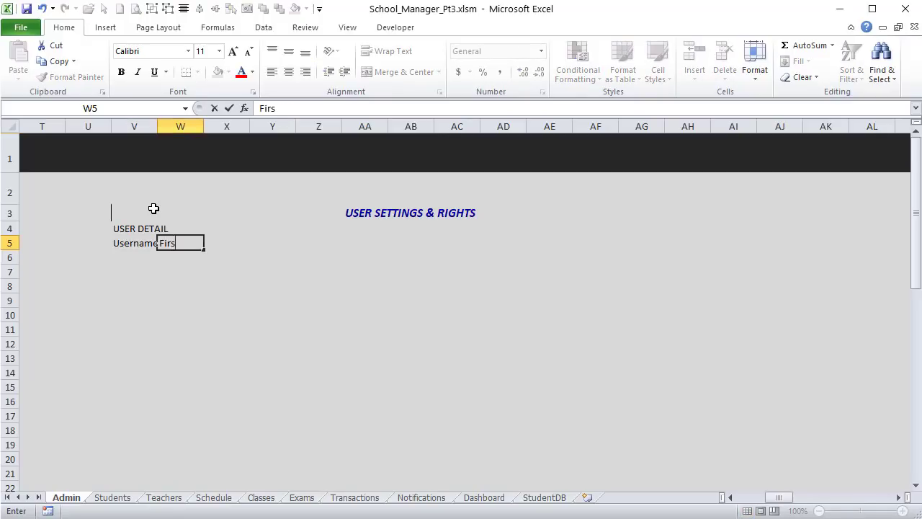
pyautogui.write('t Name')
pyautogui.press('Tab')
pyautogui.write('L')
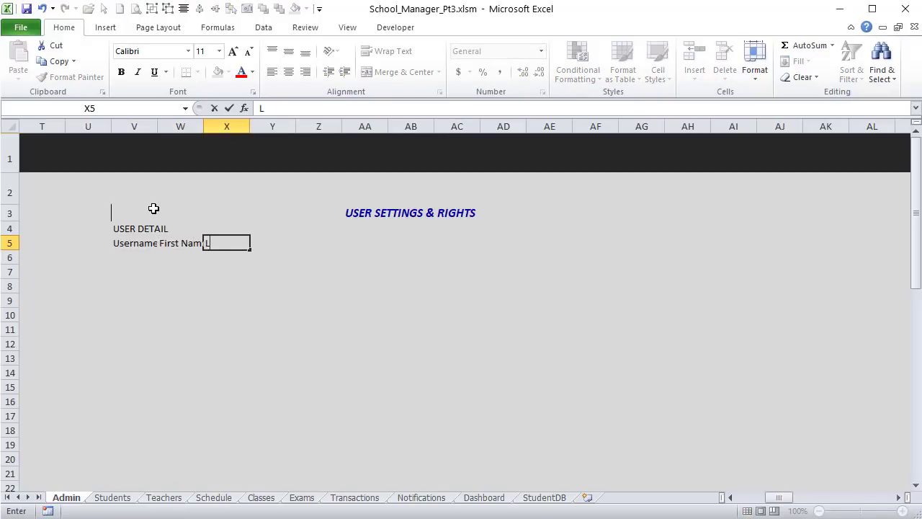
pyautogui.write('ast Name')
pyautogui.press('Tab')
pyautogui.write('Po')
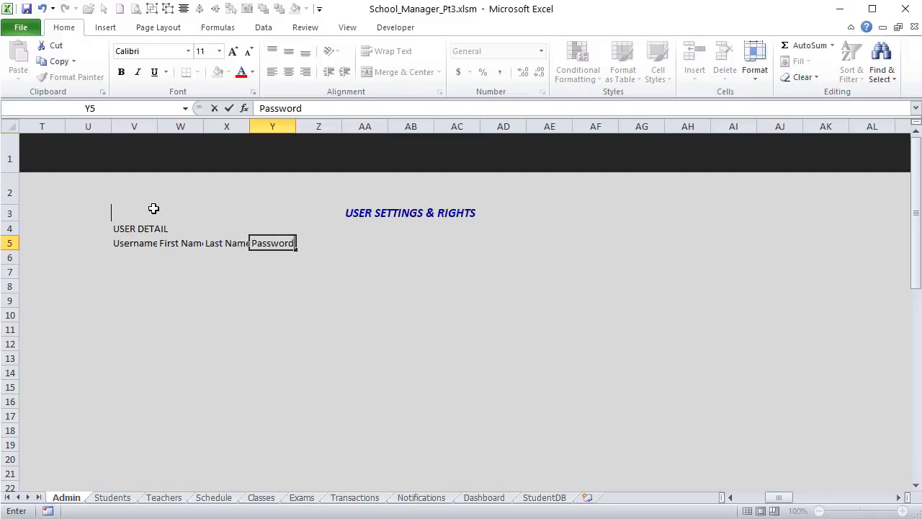
pyautogui.write('ssword')
pyautogui.press('Tab')
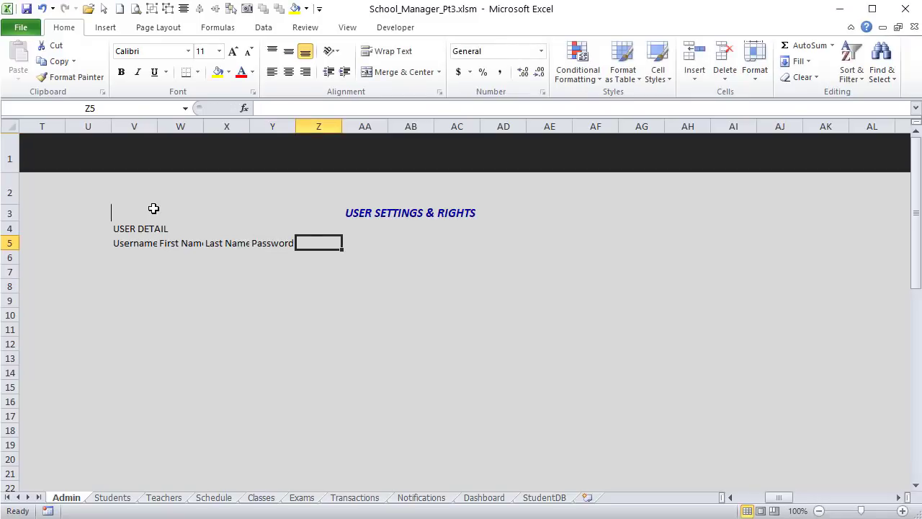
pyautogui.write('Admin')
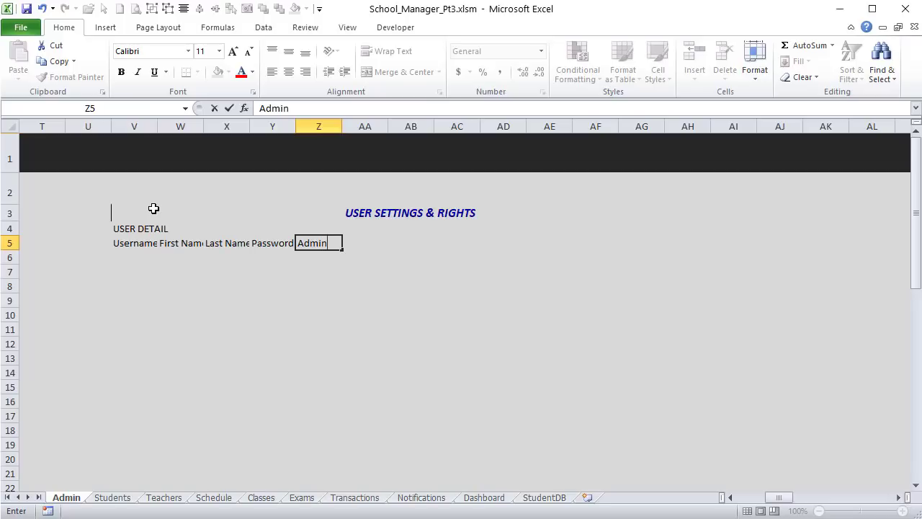
pyautogui.click(317, 231)
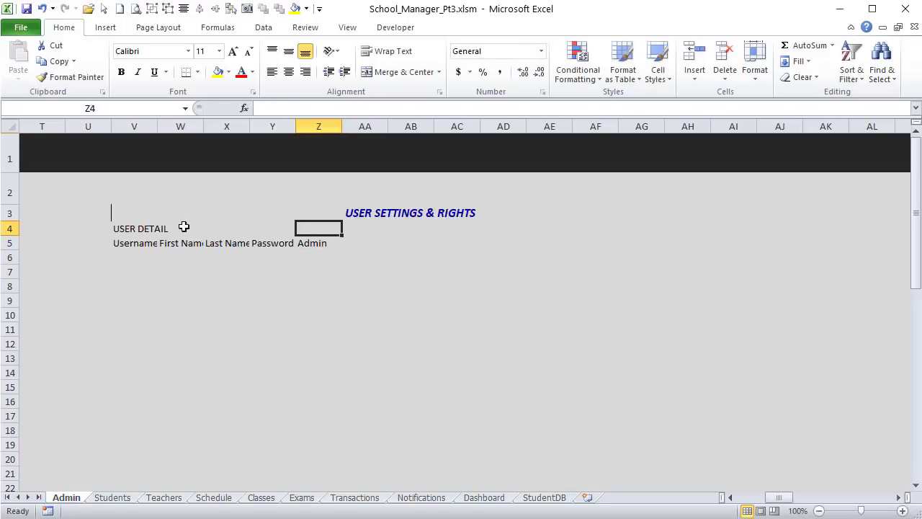
# Label AA4 as SECURITY RIGHTS, correcting its spelling
pyautogui.moveTo(130, 226); pyautogui.dragTo(313, 232)
pyautogui.click(346, 229)
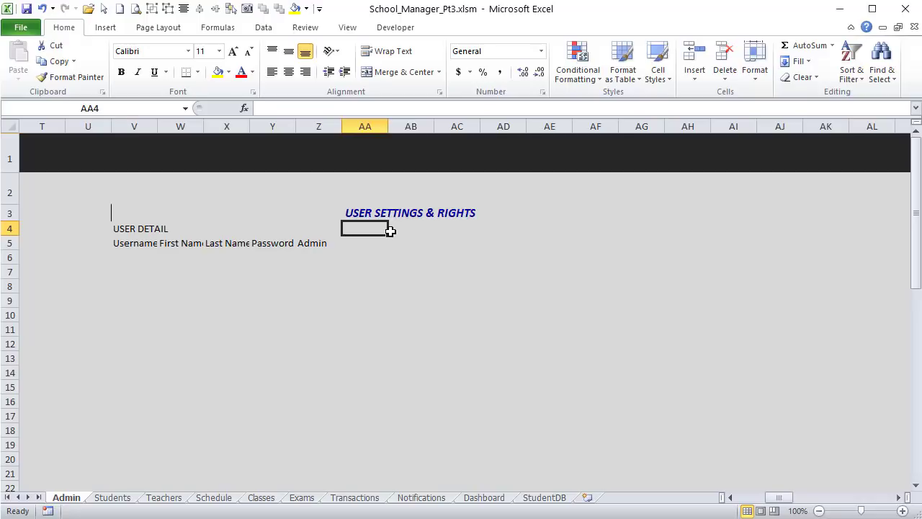
pyautogui.write('SUECURITY RIGHT')
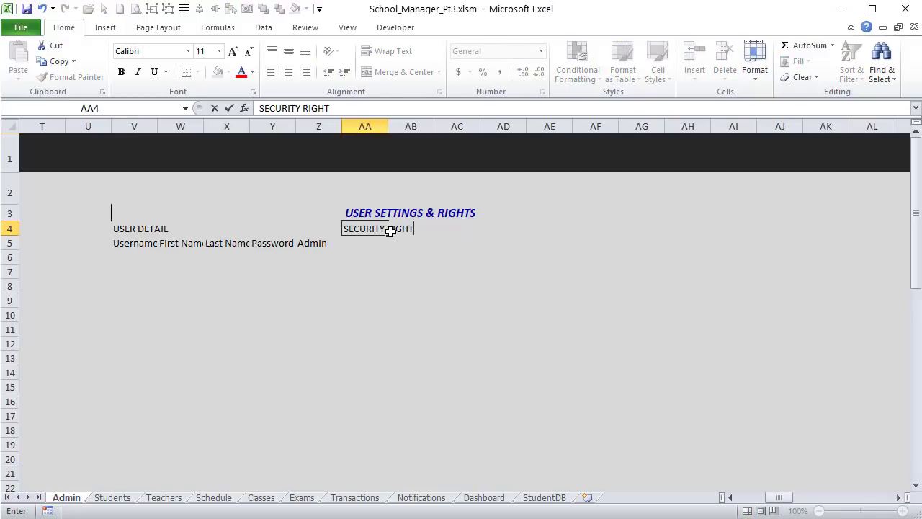
pyautogui.press('Tab')
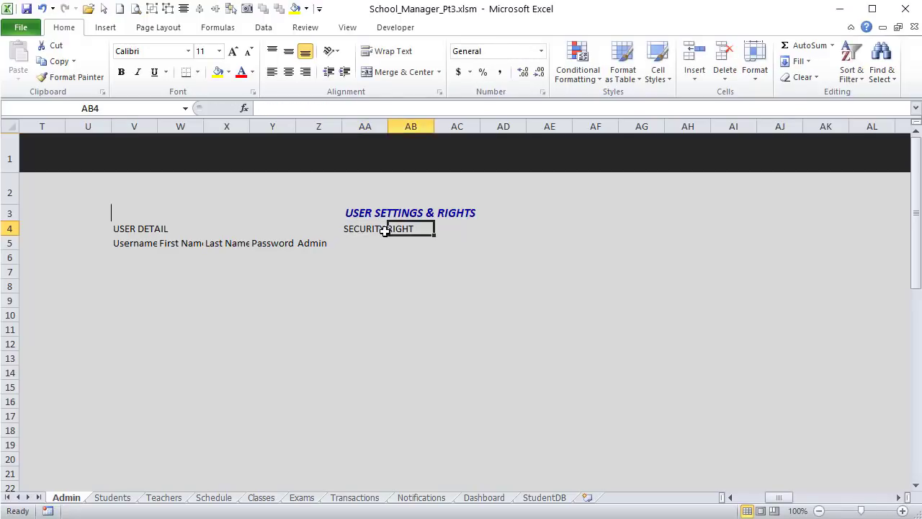
pyautogui.click(362, 229)
pyautogui.click(385, 105)
pyautogui.write('S')
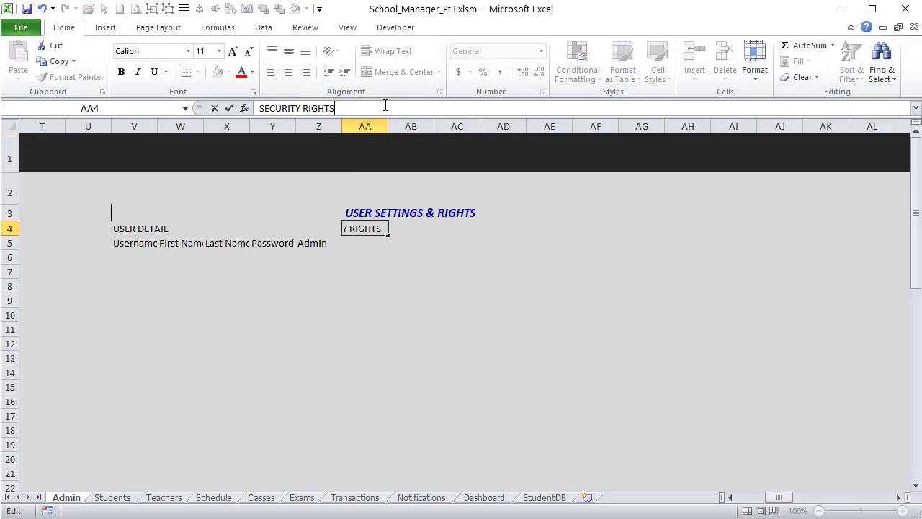
pyautogui.moveTo(350, 240); pyautogui.dragTo(688, 242)
pyautogui.click(352, 229)
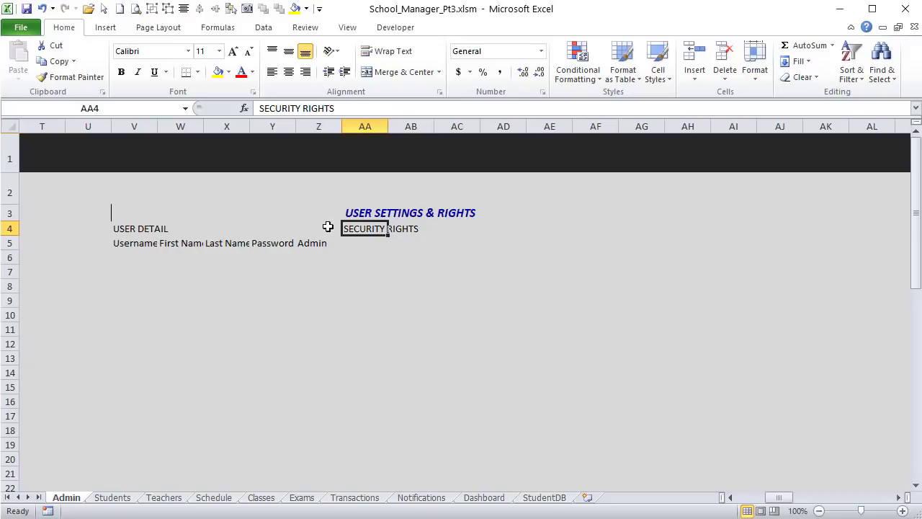
pyautogui.click(115, 229)
# Apply the Table Title cell style to row 4 and Table Header style to row 5
pyautogui.moveTo(117, 228); pyautogui.dragTo(664, 226)
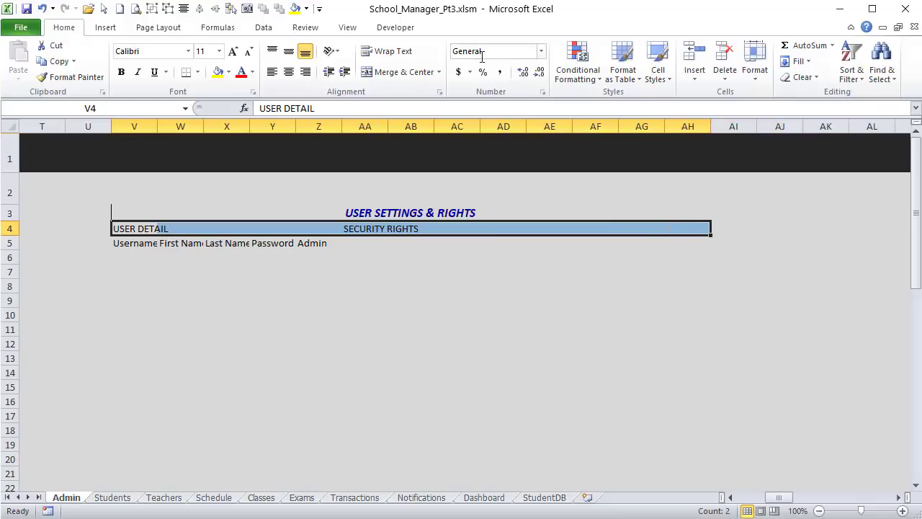
pyautogui.click(660, 81)
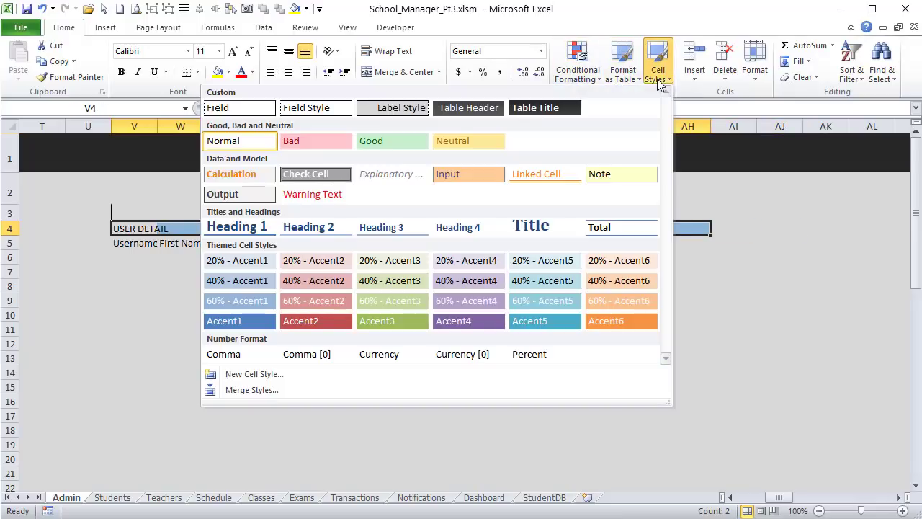
pyautogui.click(546, 107)
pyautogui.moveTo(121, 243); pyautogui.dragTo(688, 242)
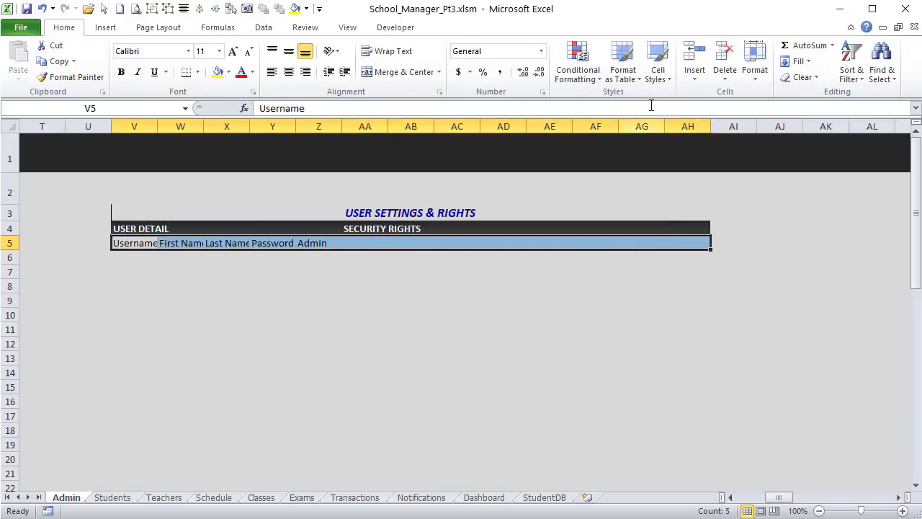
pyautogui.click(659, 72)
pyautogui.click(464, 106)
pyautogui.click(137, 315)
# Merge and centre SECURITY RIGHTS across AA4:AH4 and add a border edge to it
pyautogui.moveTo(126, 230); pyautogui.dragTo(679, 227)
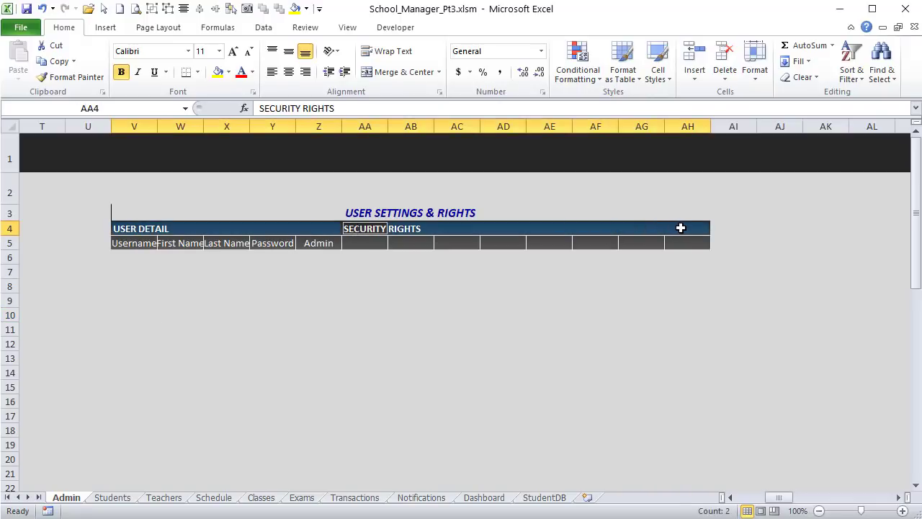
pyautogui.rightClick(536, 229)
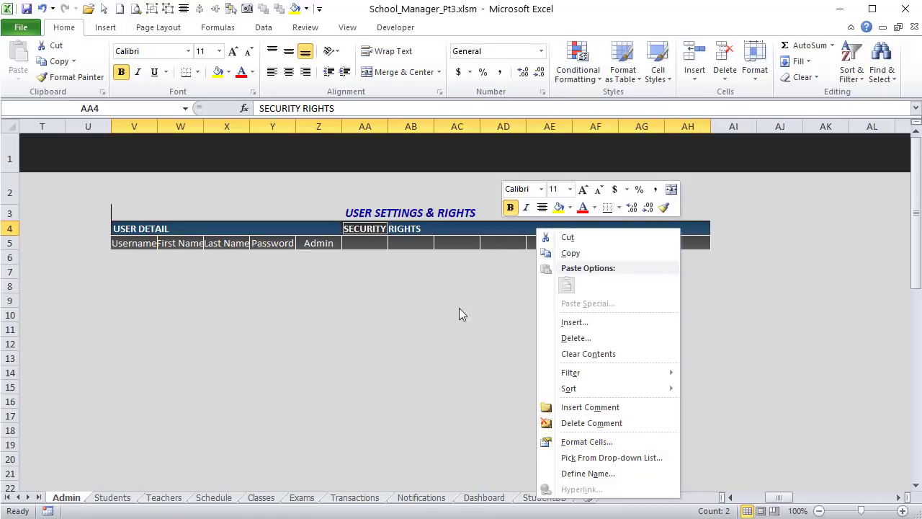
pyautogui.click(430, 73)
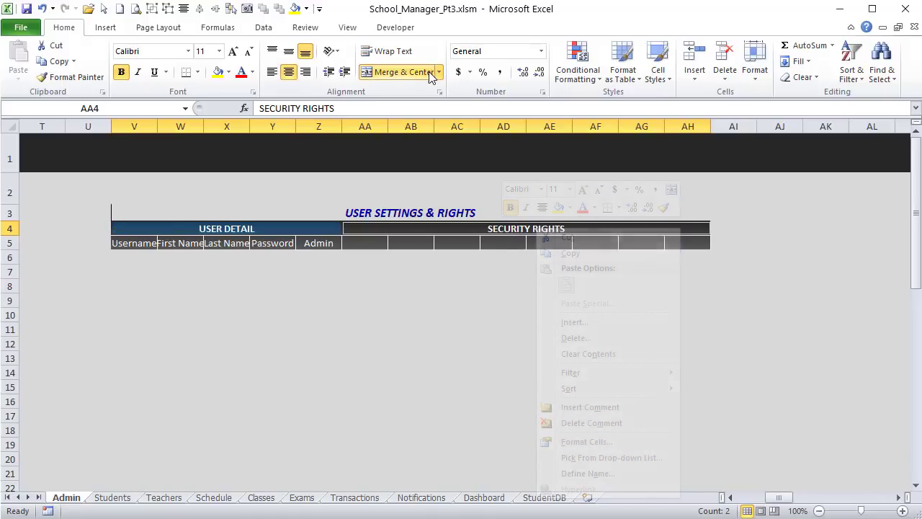
pyautogui.click(359, 229)
pyautogui.rightClick(359, 230)
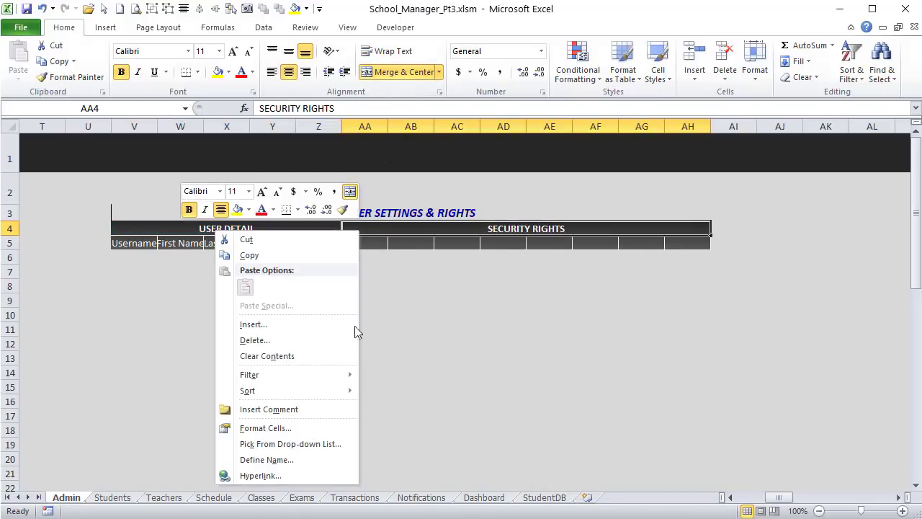
pyautogui.click(312, 428)
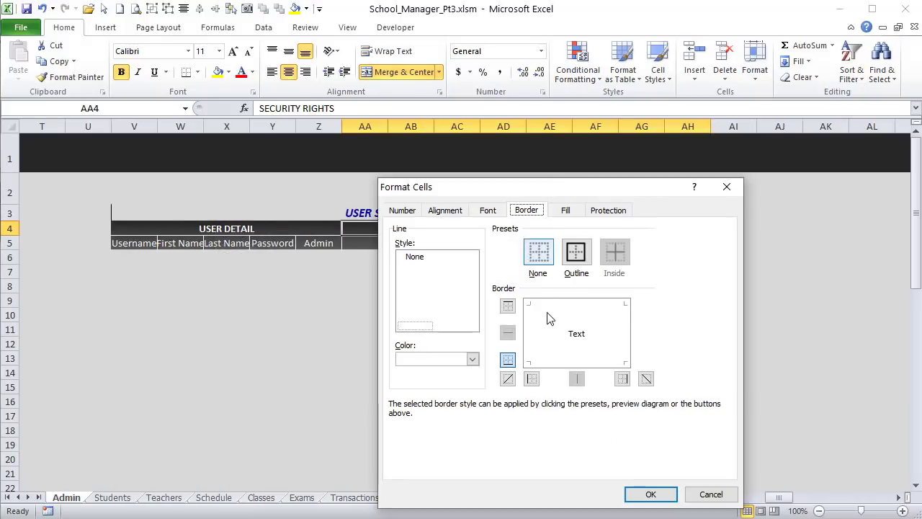
pyautogui.click(644, 494)
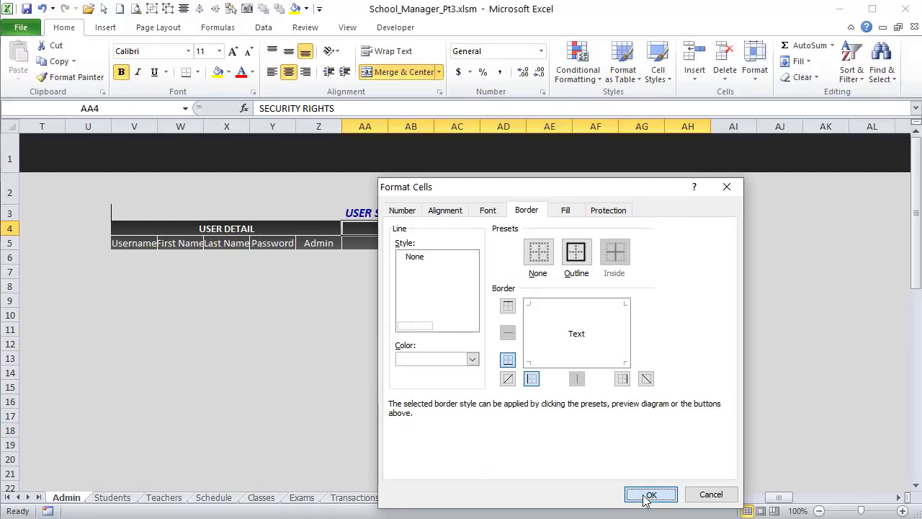
pyautogui.click(684, 358)
# Add top and right borders to the USER SETTINGS & RIGHTS title cell
pyautogui.click(119, 210)
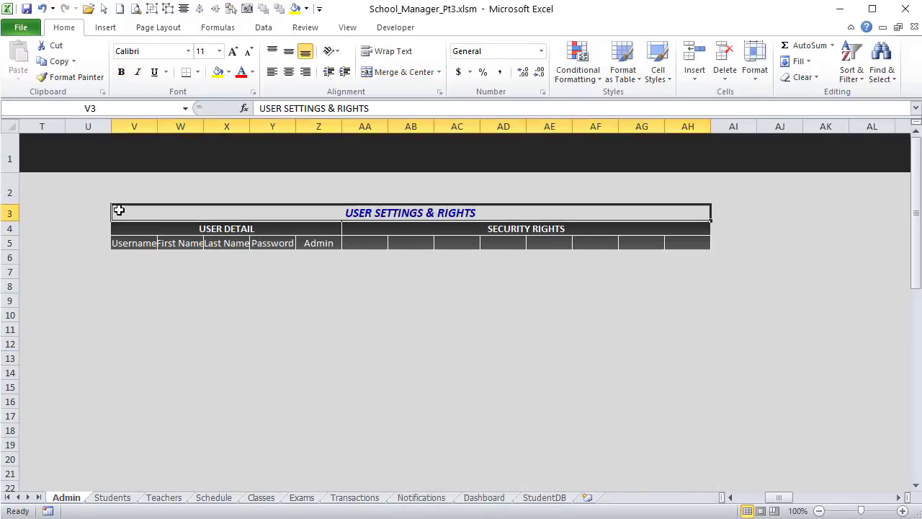
pyautogui.rightClick(530, 213)
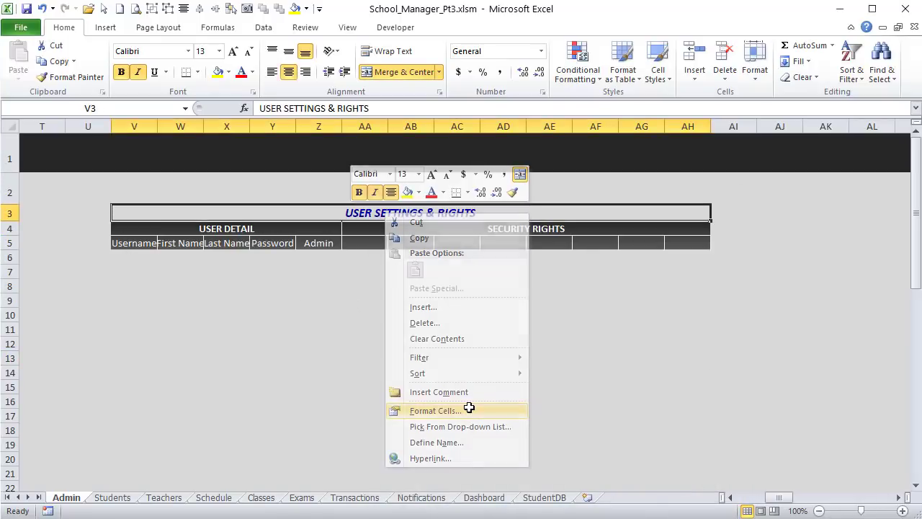
pyautogui.click(469, 409)
pyautogui.click(524, 291)
pyautogui.click(581, 325)
pyautogui.click(606, 475)
pyautogui.moveTo(587, 358); pyautogui.dragTo(582, 337)
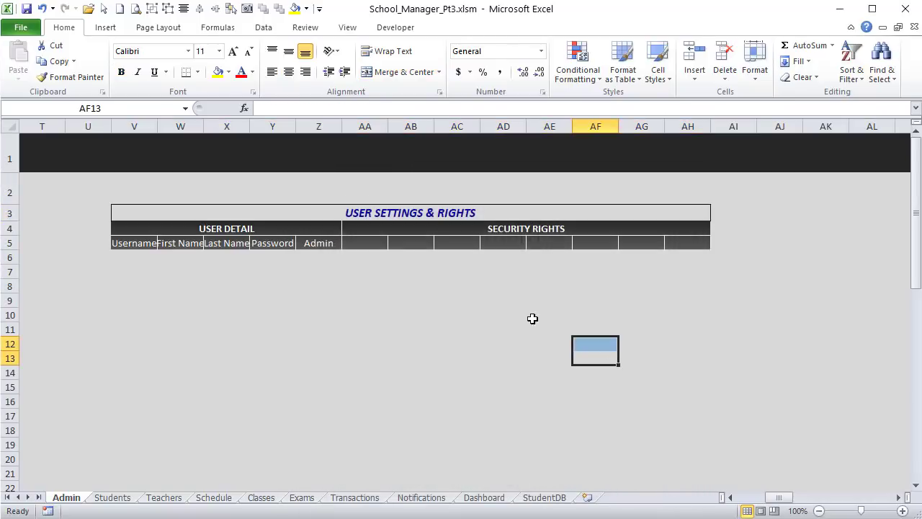
# Unmerge USER DETAIL and re-merge it centred across V4:Y4
pyautogui.moveTo(136, 124); pyautogui.dragTo(628, 119)
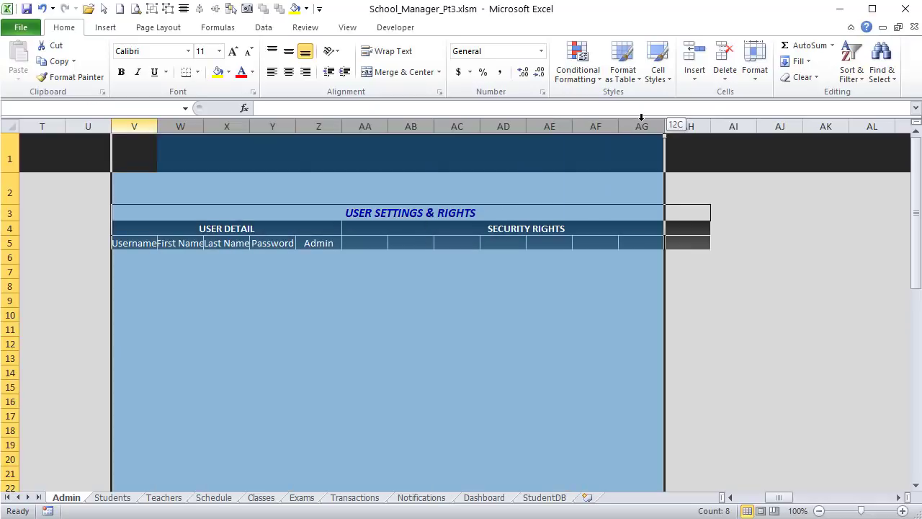
pyautogui.click(364, 243)
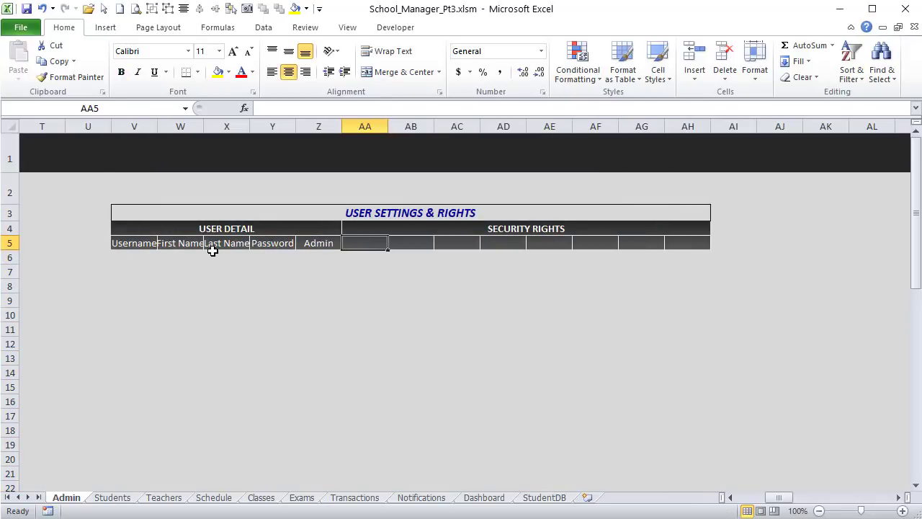
pyautogui.click(257, 243)
pyautogui.click(319, 240)
pyautogui.click(304, 228)
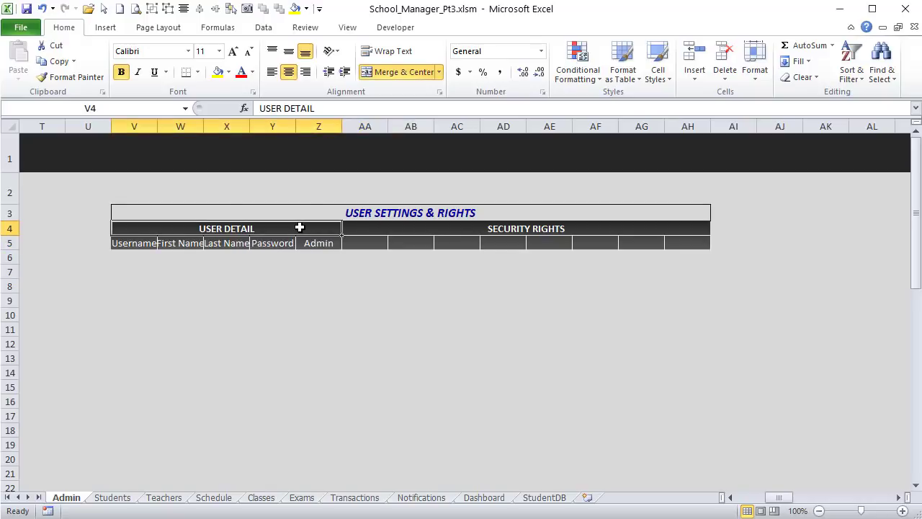
pyautogui.click(325, 242)
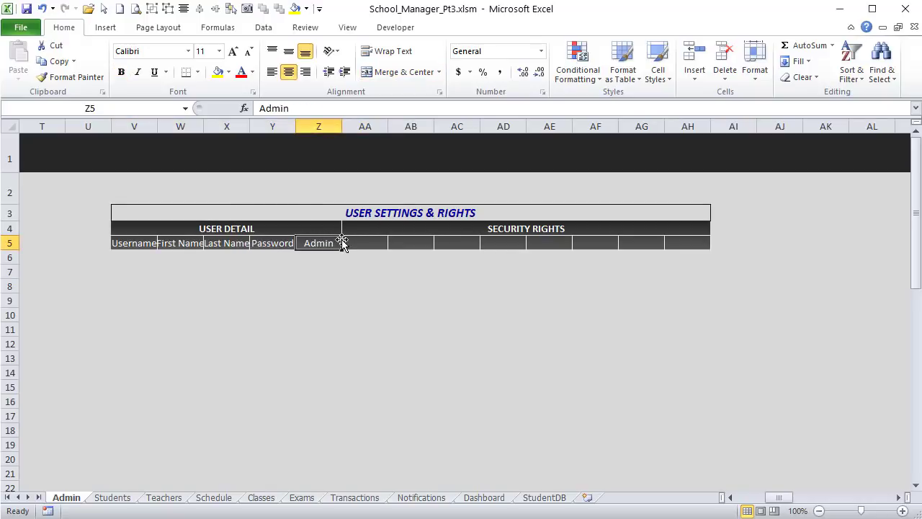
pyautogui.click(295, 228)
pyautogui.click(376, 74)
pyautogui.moveTo(143, 225); pyautogui.dragTo(292, 228)
pyautogui.click(389, 72)
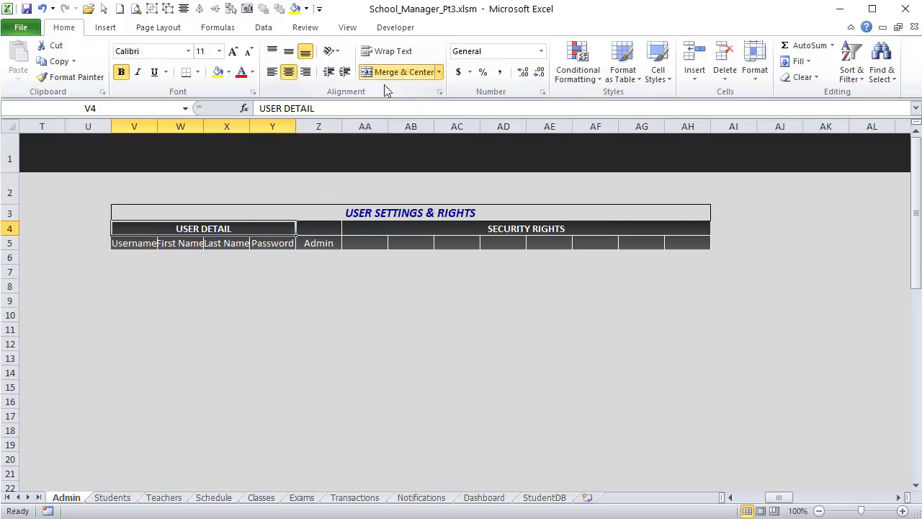
# Unmerge SECURITY RIGHTS and re-merge it centred across Z4:AH4
pyautogui.click(356, 230)
pyautogui.click(389, 75)
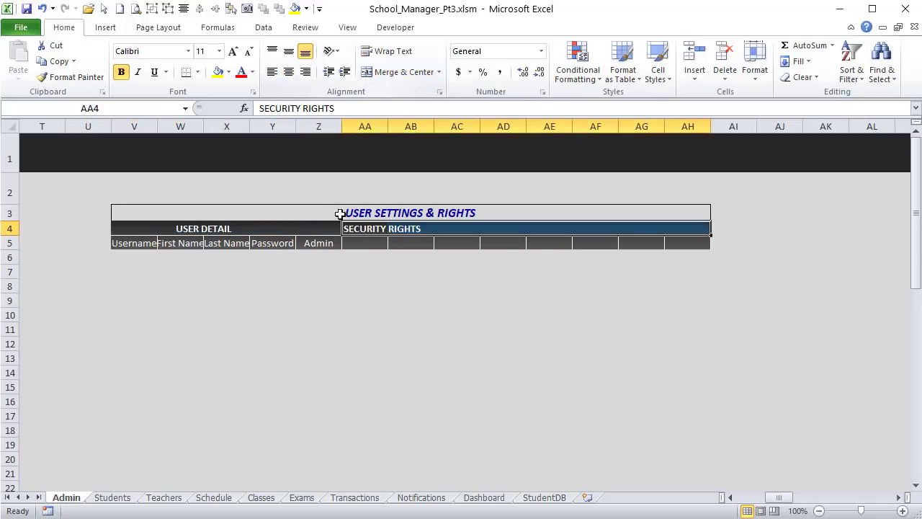
pyautogui.moveTo(322, 229); pyautogui.dragTo(705, 228)
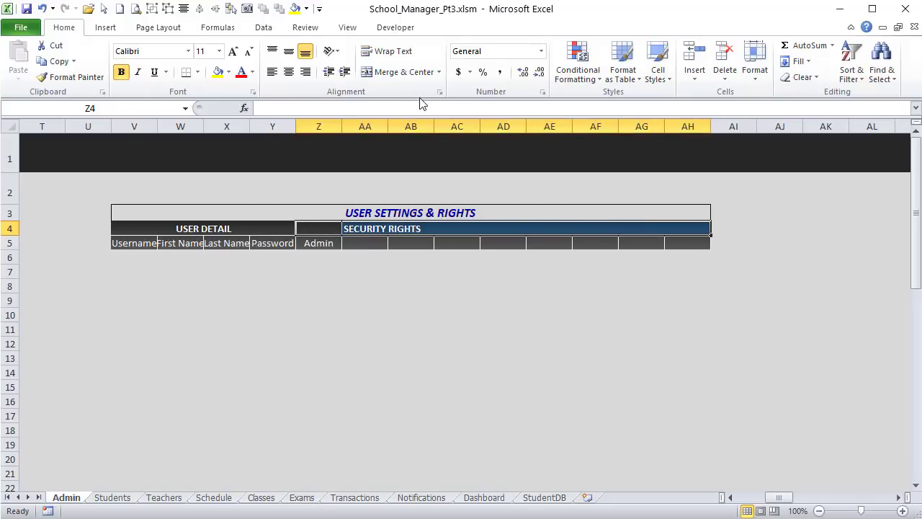
pyautogui.click(401, 72)
pyautogui.click(364, 287)
# Apply border settings to the merged SECURITY RIGHTS header via Format Cells
pyautogui.click(326, 234)
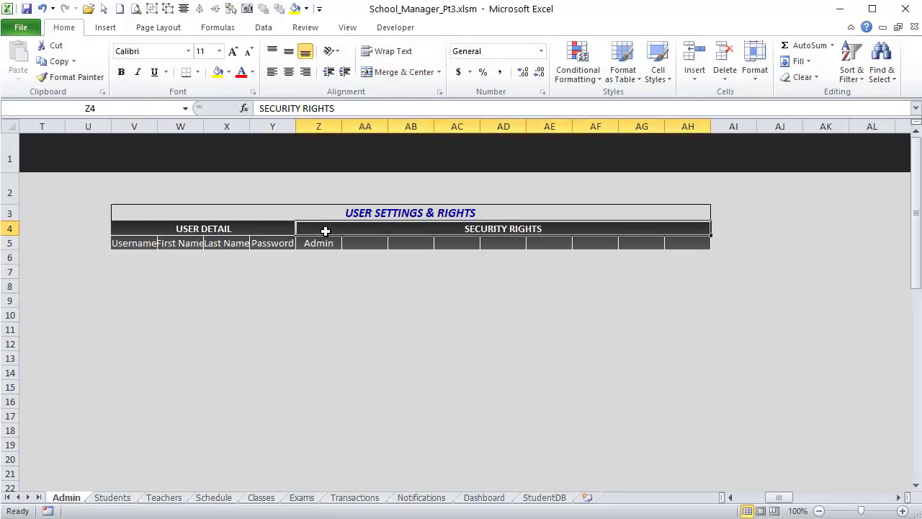
pyautogui.rightClick(326, 234)
pyautogui.click(230, 429)
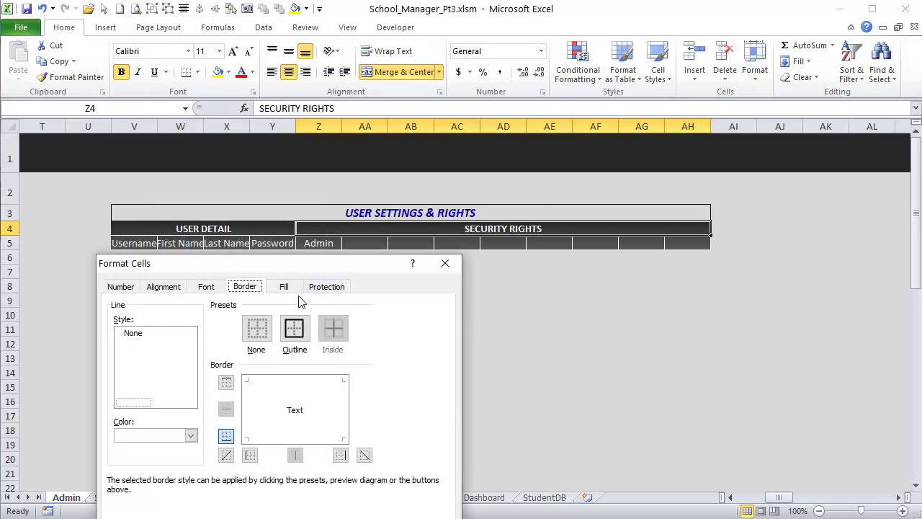
pyautogui.moveTo(298, 267); pyautogui.dragTo(432, 170)
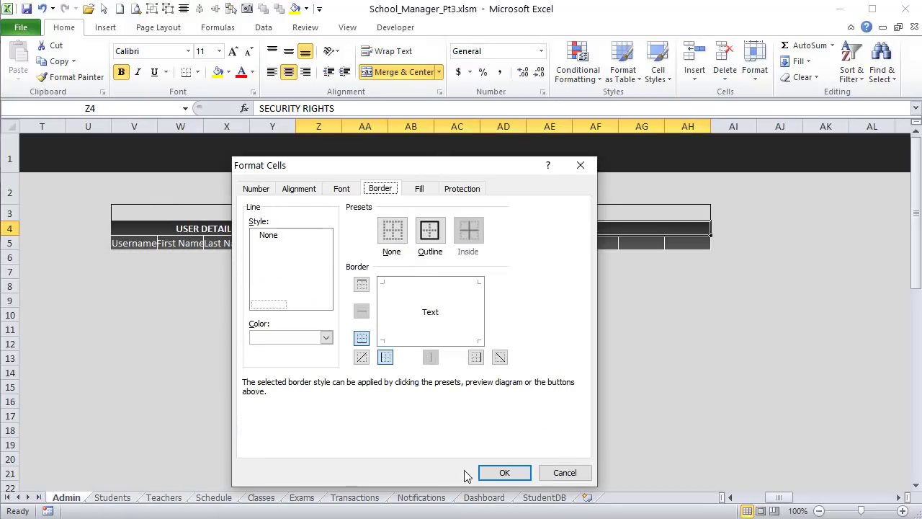
pyautogui.click(504, 473)
pyautogui.click(374, 240)
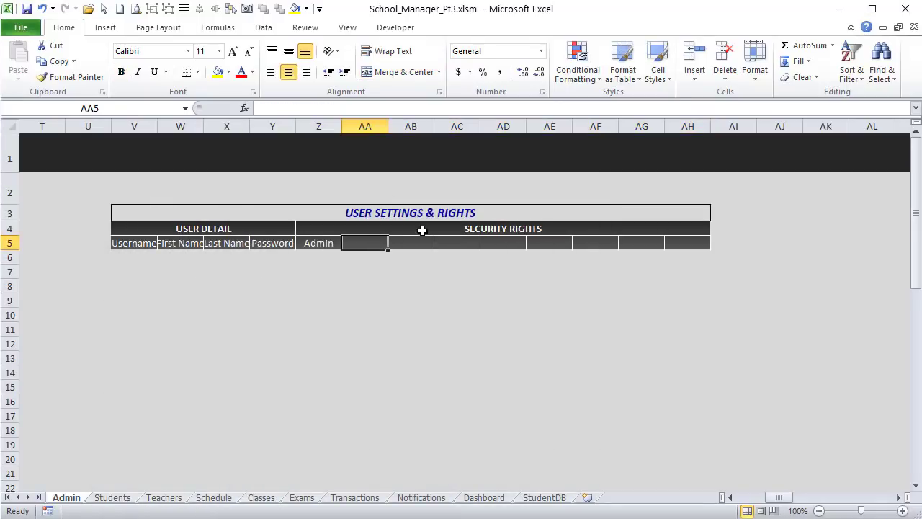
# Enter the Students, Teachers and Scheduling headers after Admin in row 5
pyautogui.write('a')
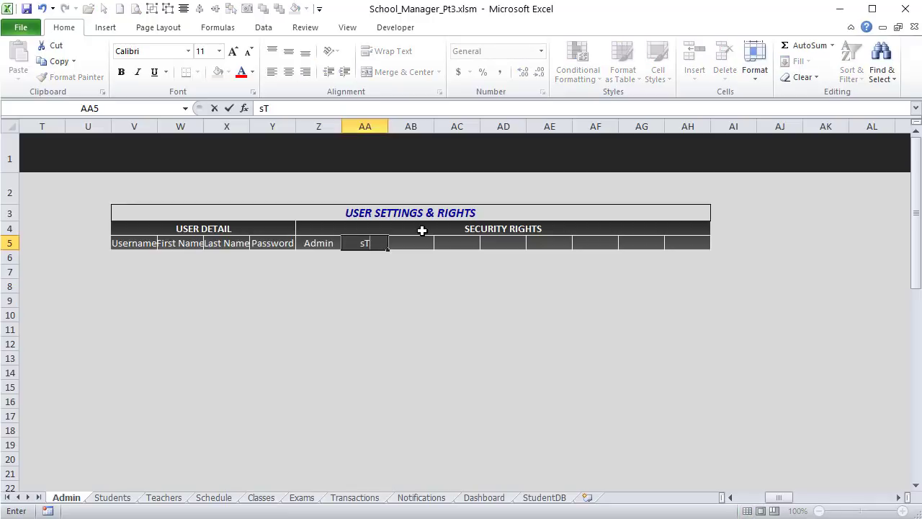
pyautogui.write('tudents')
pyautogui.press('Tab')
pyautogui.write('Teachers')
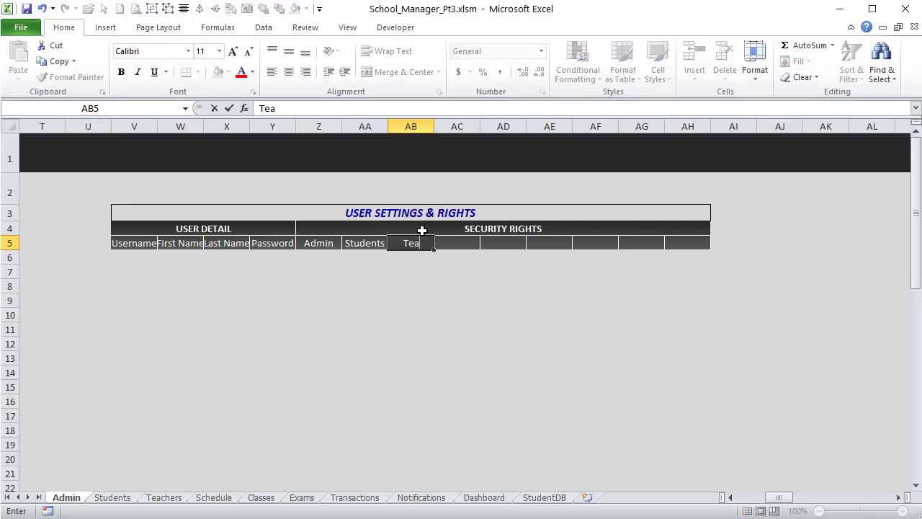
pyautogui.press('Tab')
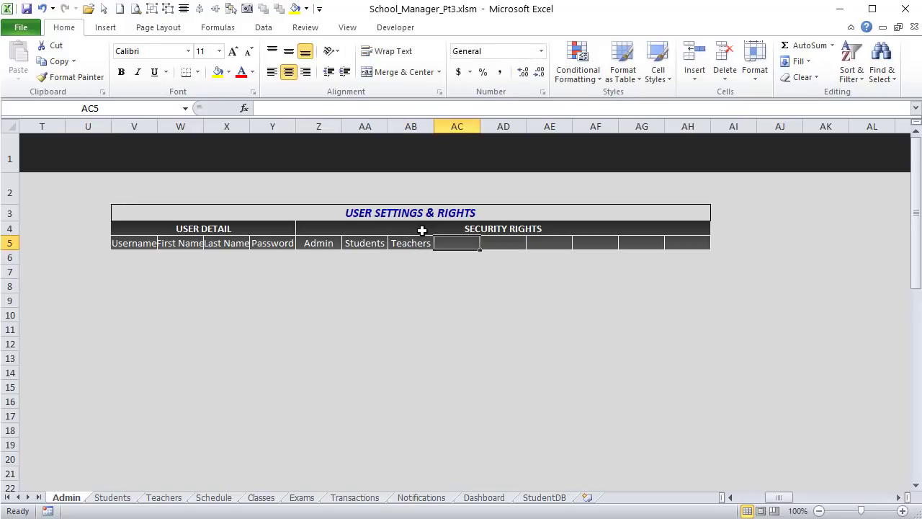
pyautogui.write('Sceduling')
pyautogui.press('Tab')
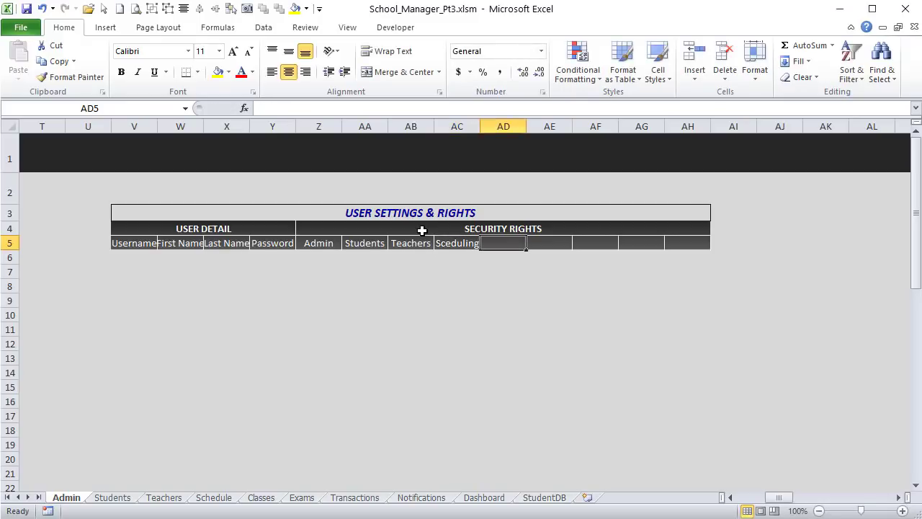
pyautogui.press('Left')
pyautogui.write('Sche')
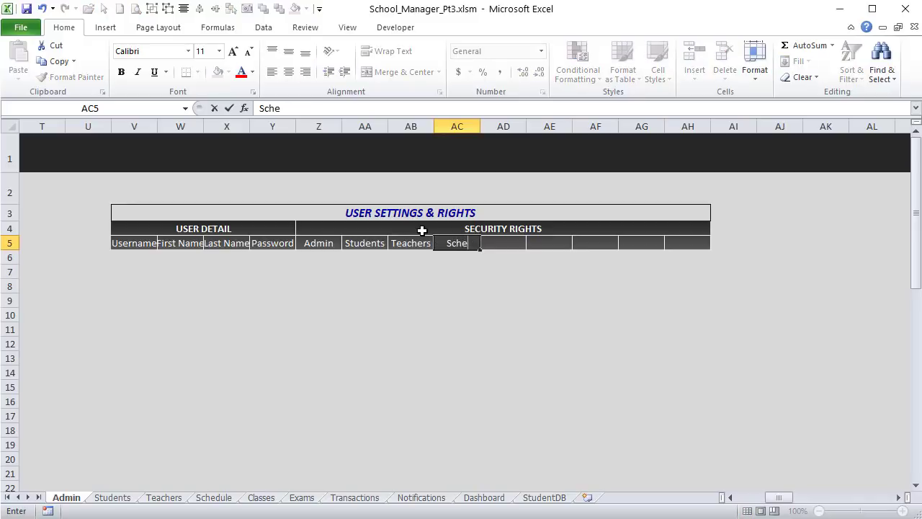
pyautogui.write('duling')
pyautogui.press('Tab')
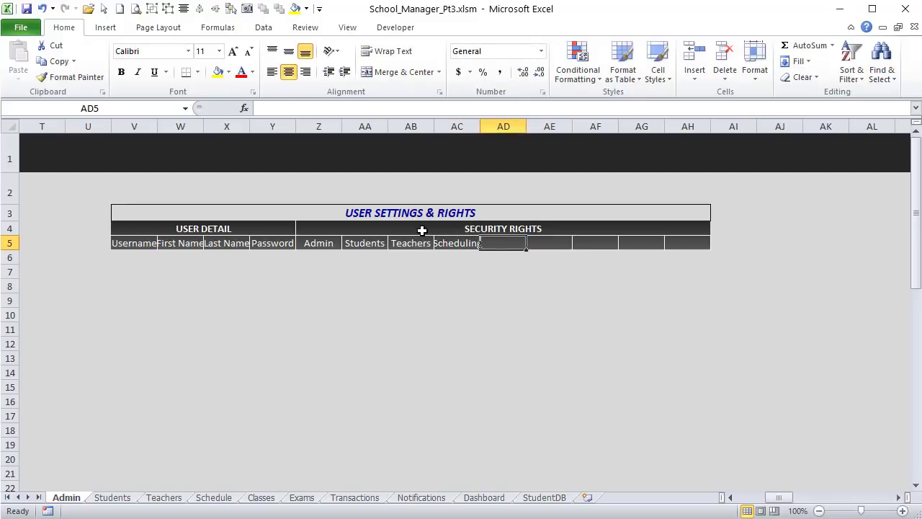
# Add the Classes, Exams and Transactions headers next in row 5
pyautogui.write('Classes')
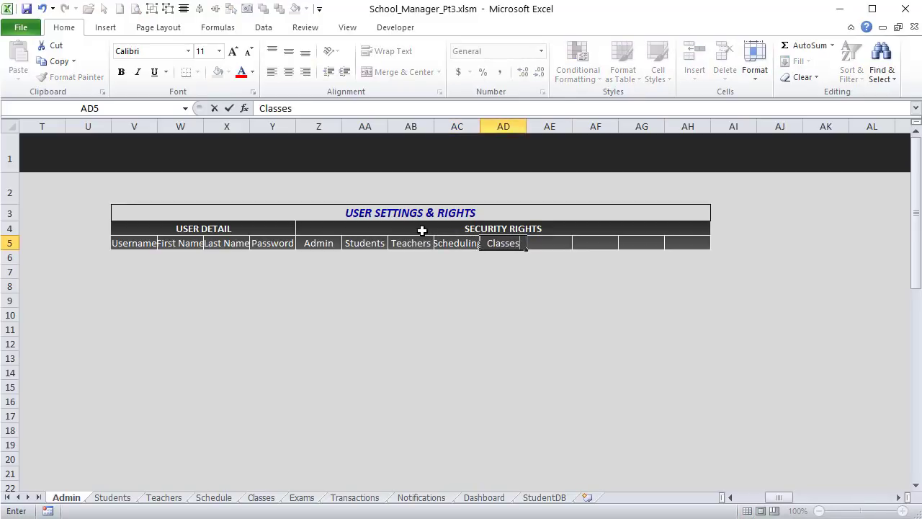
pyautogui.press('Tab')
pyautogui.write('Exams')
pyautogui.press('Tab')
pyautogui.write('T')
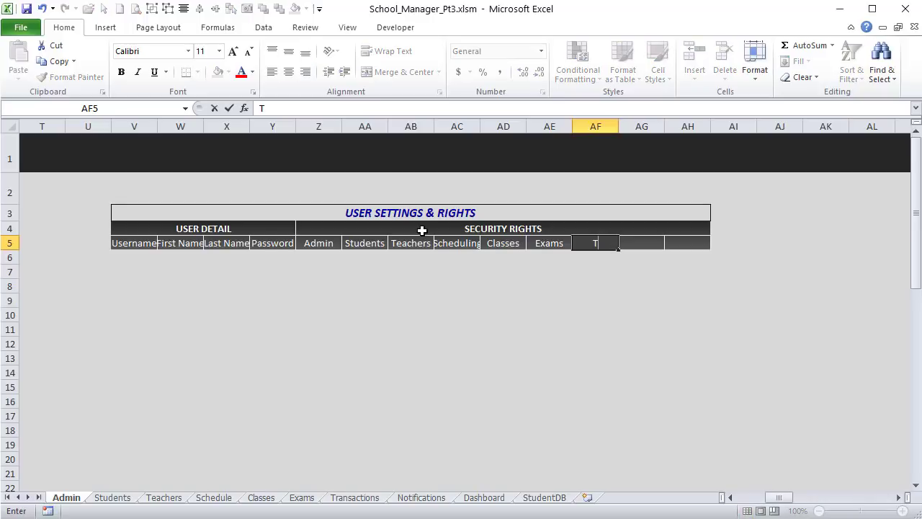
pyautogui.write('ransactions')
pyautogui.press('Tab')
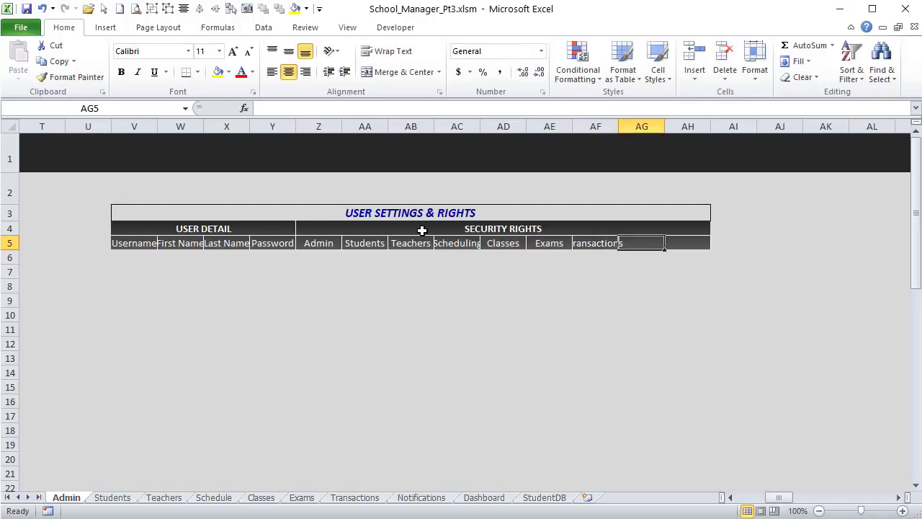
# Add Notifications in AG5 and Dashboard in AH5, then AutoFit columns V:AH
pyautogui.write('Notifications')
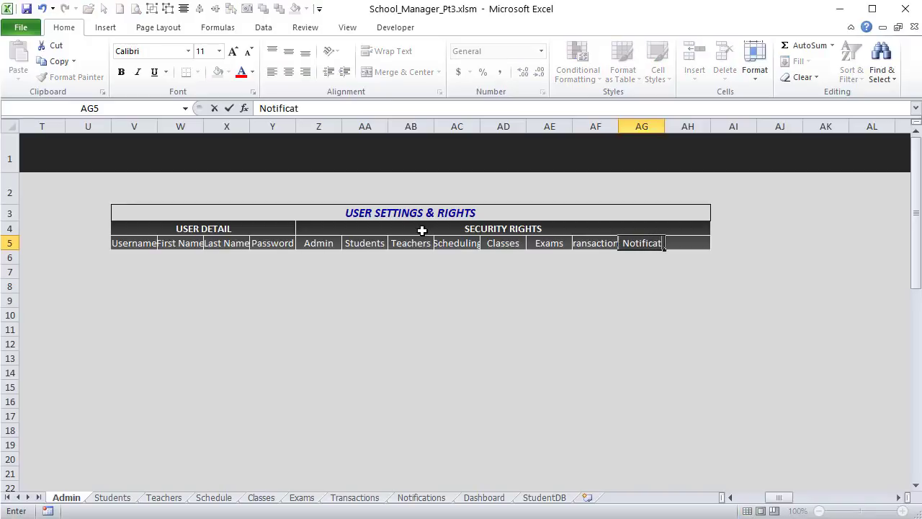
pyautogui.press('Tab')
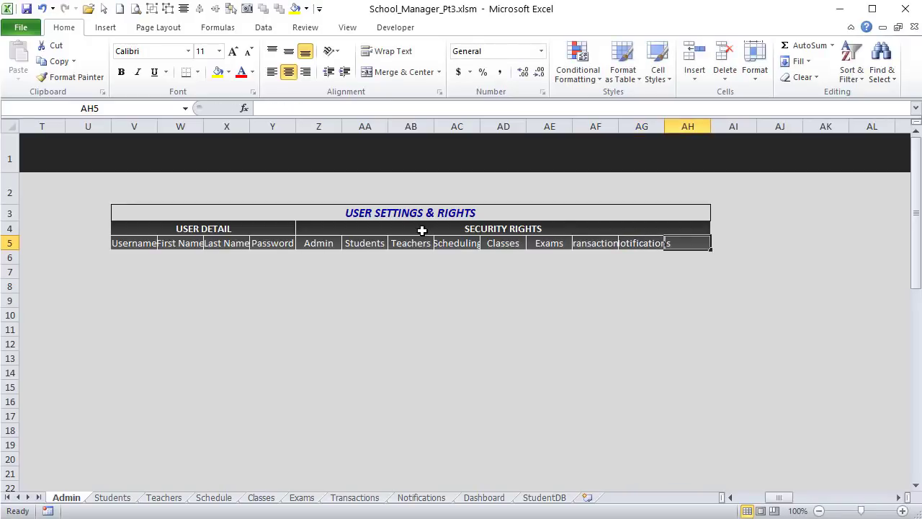
pyautogui.press('Tab')
pyautogui.hotkey('shift', 'Tab')
pyautogui.write('Dashbm')
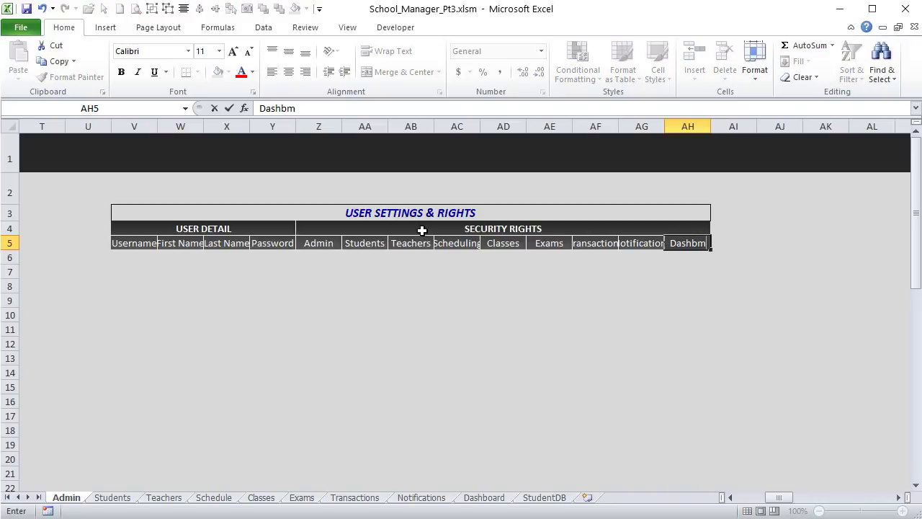
pyautogui.press('BackSpace')
pyautogui.write('oard')
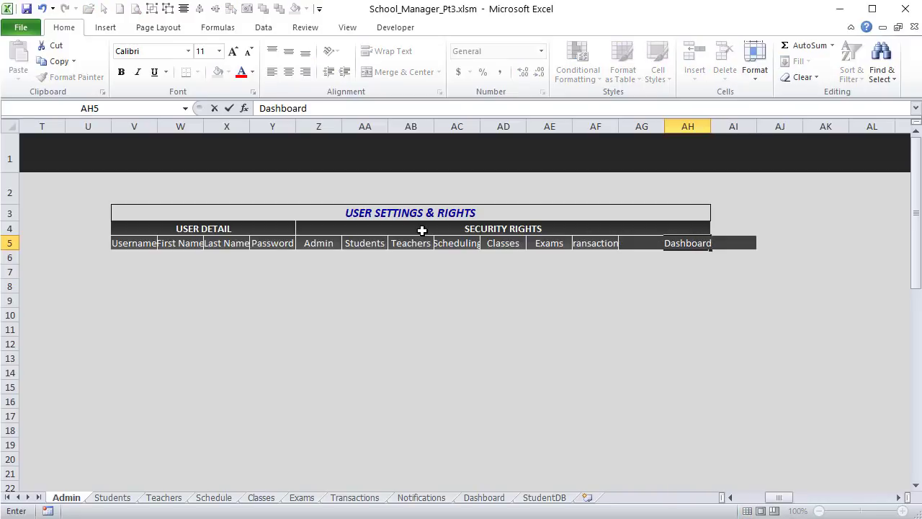
pyautogui.press('Return')
pyautogui.moveTo(687, 126); pyautogui.dragTo(137, 147)
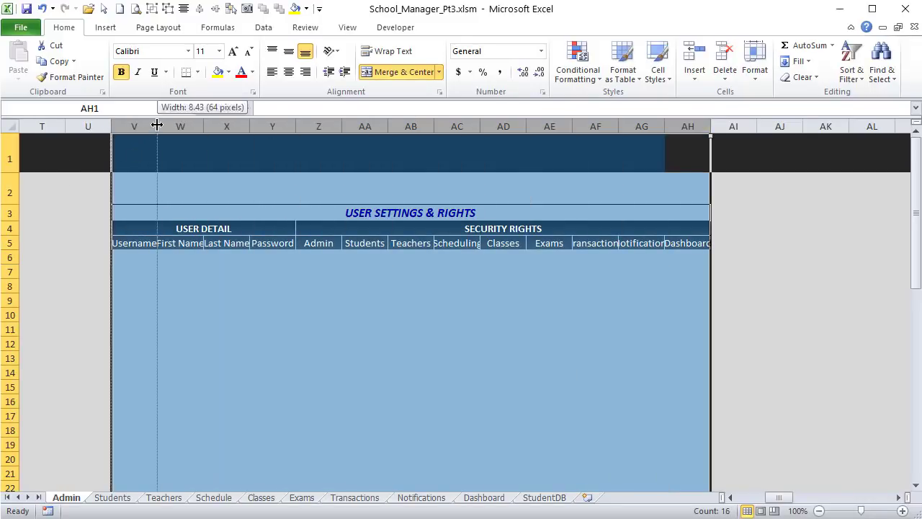
pyautogui.doubleClick(156, 126)
# Select the empty table body V6:AH24 below the headers
pyautogui.click(80, 214)
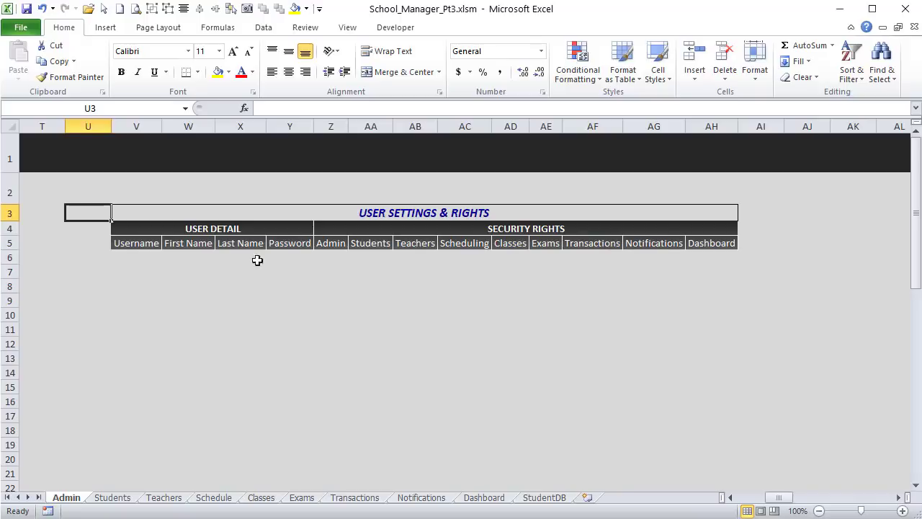
pyautogui.click(130, 253)
pyautogui.moveTo(131, 253); pyautogui.dragTo(712, 471)
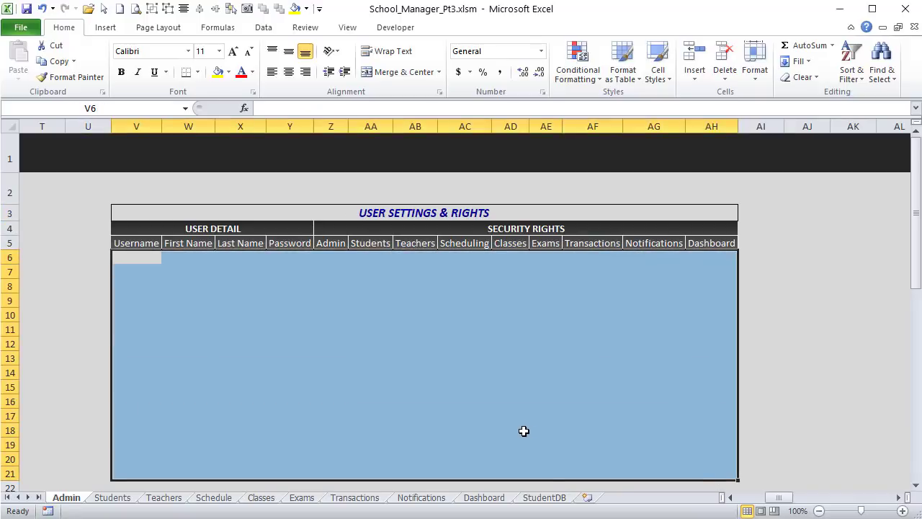
pyautogui.scroll(-3, 505, 427)
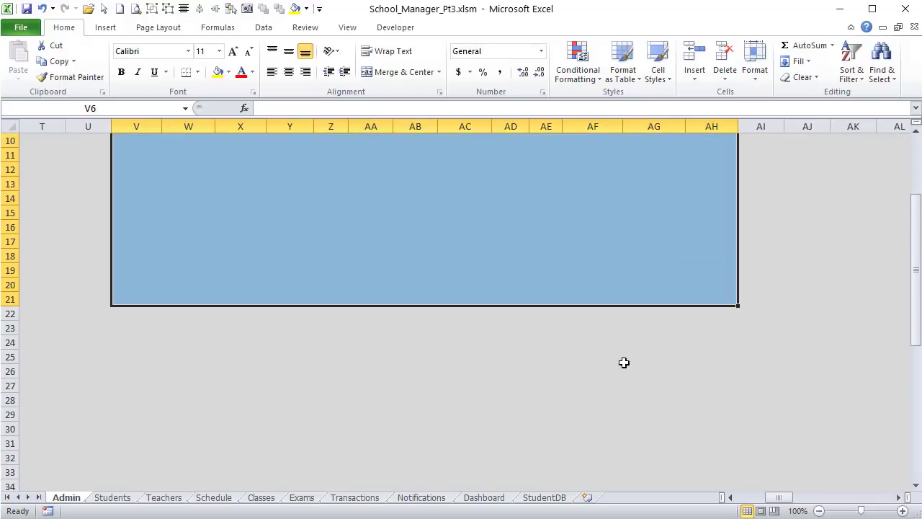
pyautogui.keyDown('shift'); pyautogui.click(716, 344); pyautogui.keyUp('shift')
pyautogui.scroll(3, 618, 352)
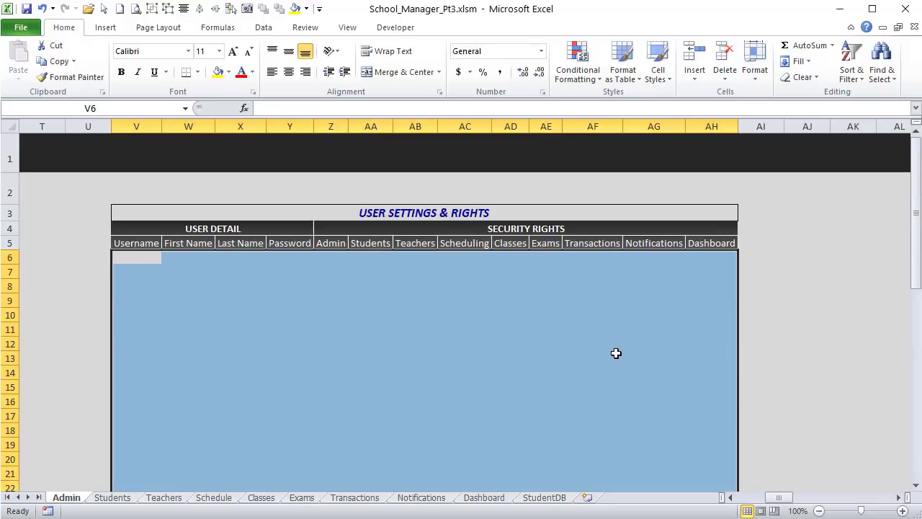
# Give the selection dotted inner column dividers, a thin outline and a white fill
pyautogui.rightClick(458, 296)
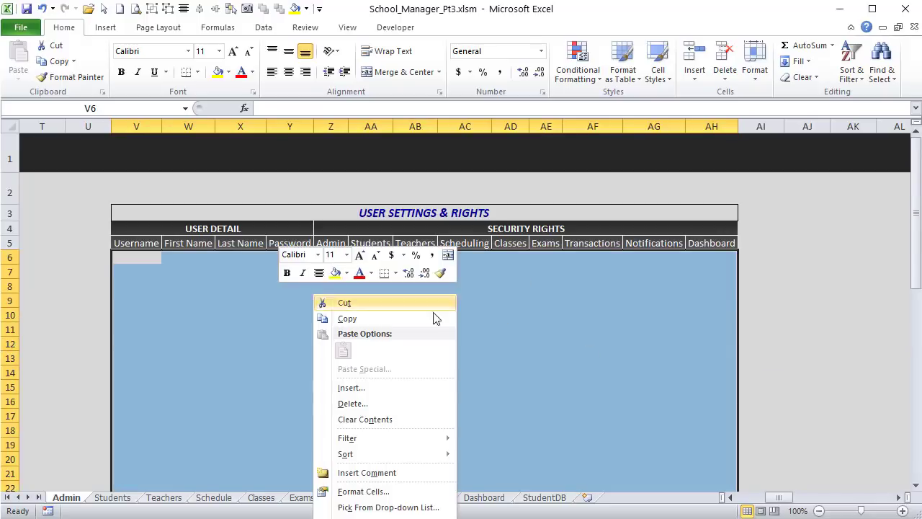
pyautogui.click(405, 493)
pyautogui.moveTo(462, 328); pyautogui.dragTo(608, 118)
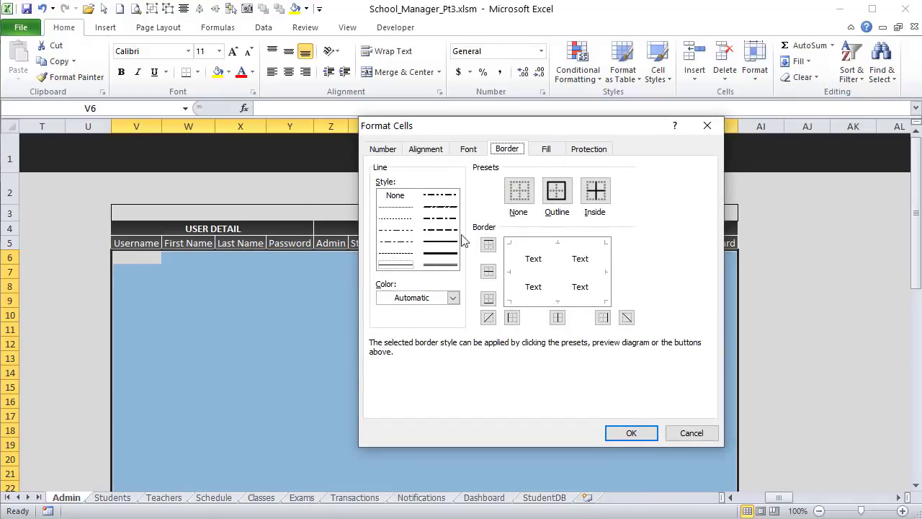
pyautogui.click(404, 207)
pyautogui.click(560, 259)
pyautogui.click(414, 265)
pyautogui.click(556, 191)
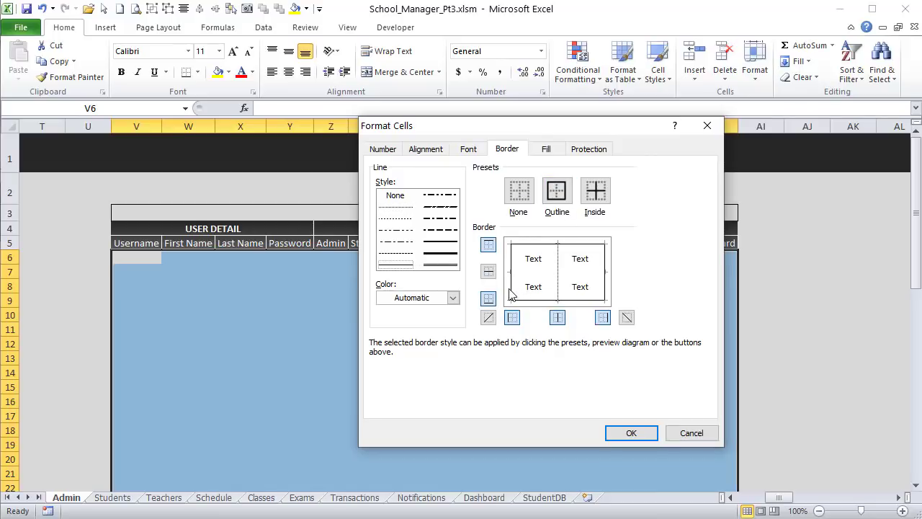
pyautogui.click(555, 149)
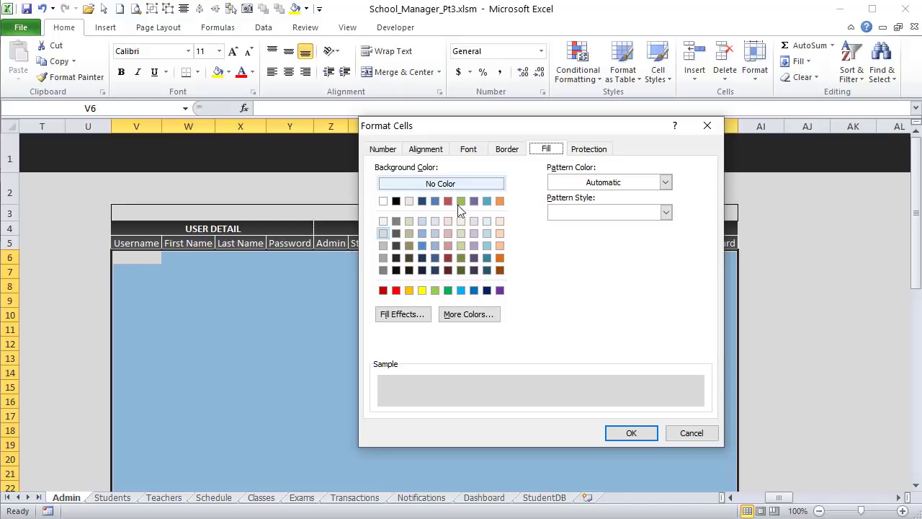
pyautogui.click(383, 203)
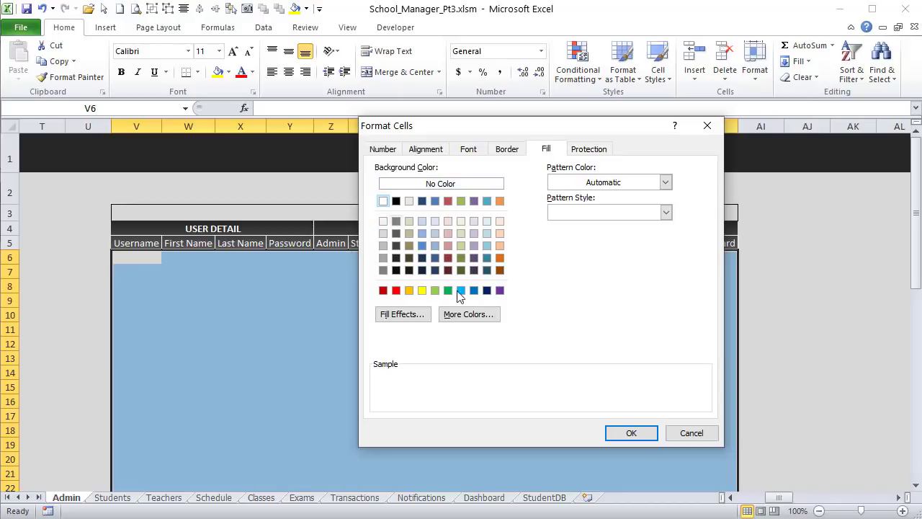
pyautogui.click(631, 433)
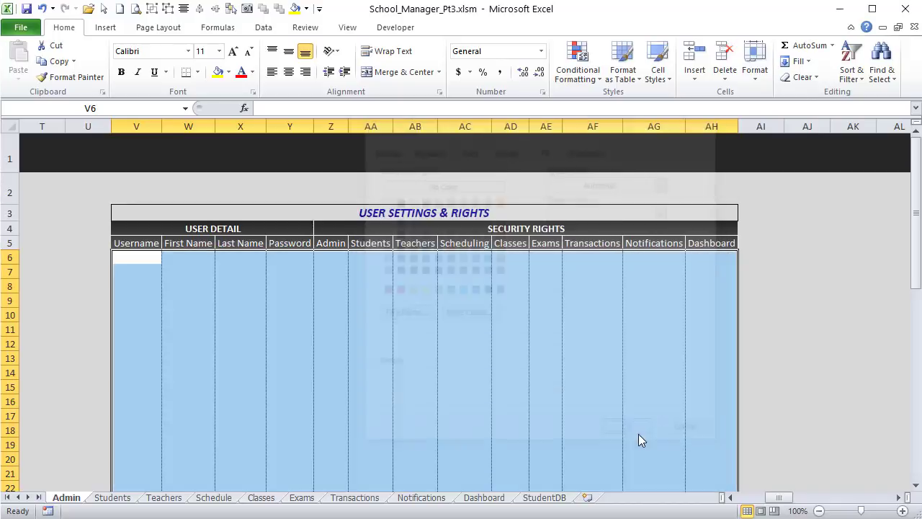
# Start a new formula-based conditional formatting rule using =MOD(ROW(),2)=0
pyautogui.click(578, 65)
pyautogui.click(526, 257)
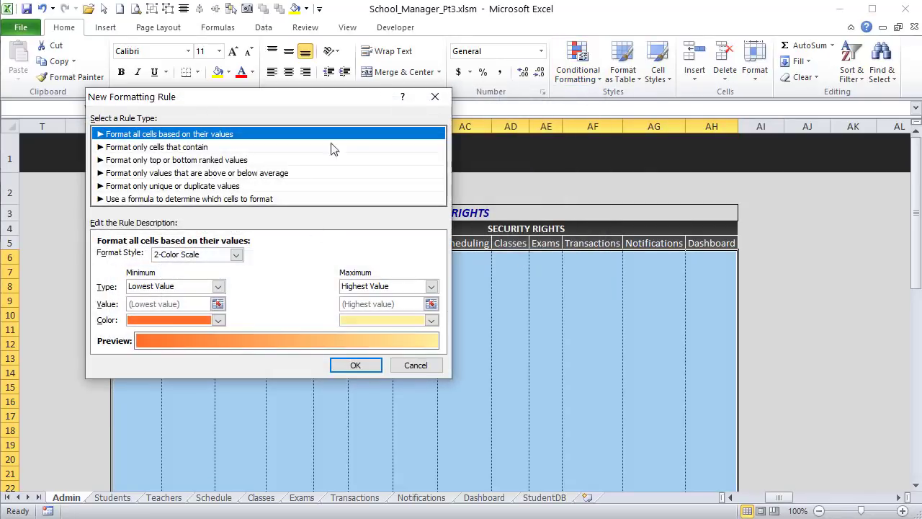
pyautogui.moveTo(370, 101); pyautogui.dragTo(675, 57)
pyautogui.click(551, 154)
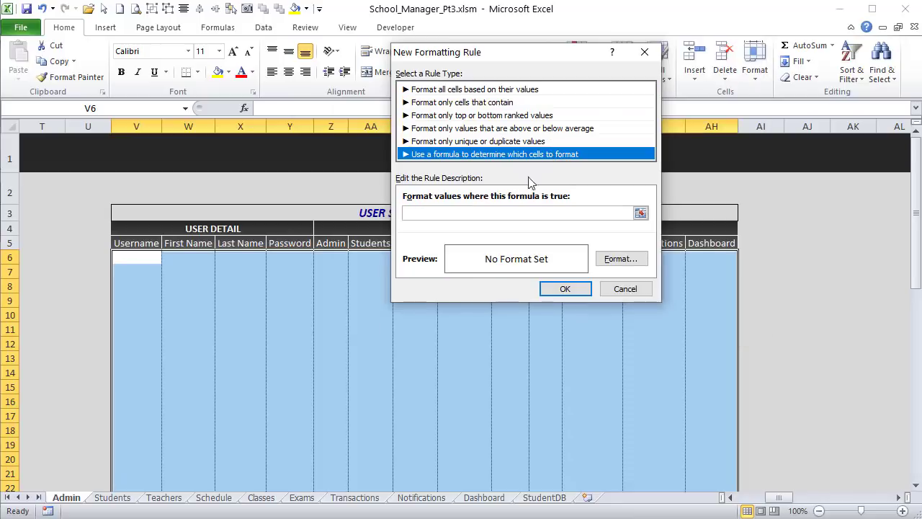
pyautogui.click(497, 214)
pyautogui.write('=mod(Row(),2)=0')
pyautogui.press('Tab')
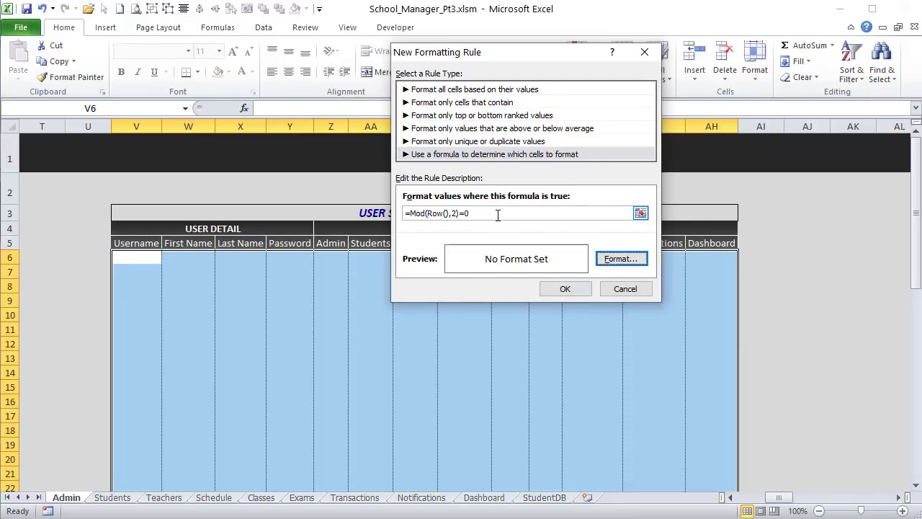
# Give the rule a white fill and apply it to the table body
pyautogui.click(621, 259)
pyautogui.moveTo(193, 68); pyautogui.dragTo(278, 71)
pyautogui.click(312, 82)
pyautogui.click(197, 155)
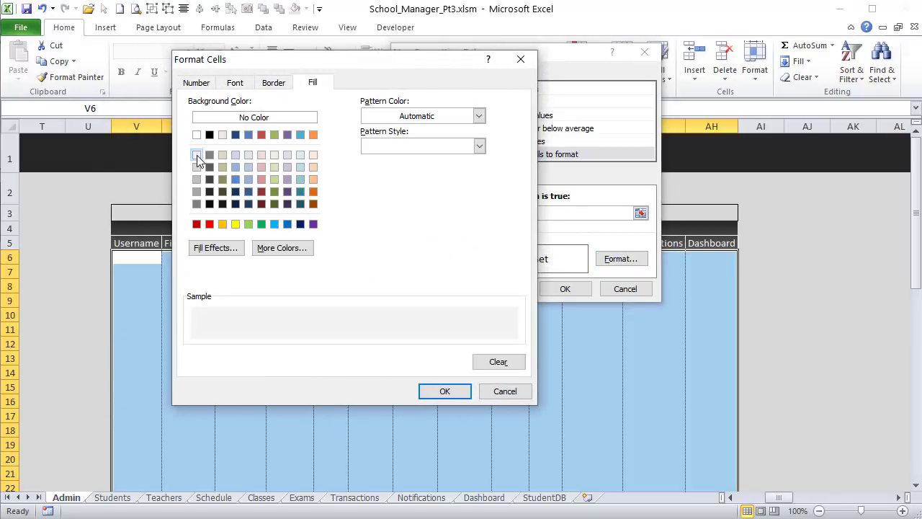
pyautogui.click(445, 393)
pyautogui.click(564, 289)
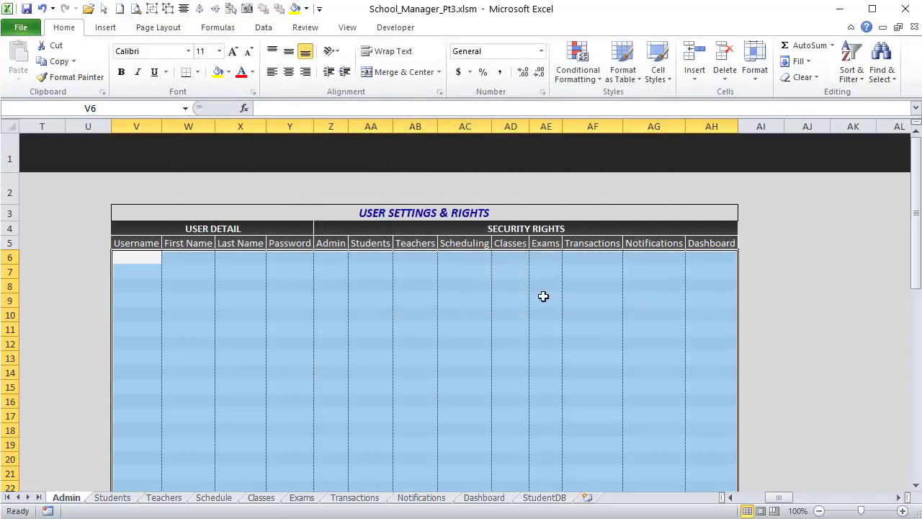
pyautogui.click(318, 261)
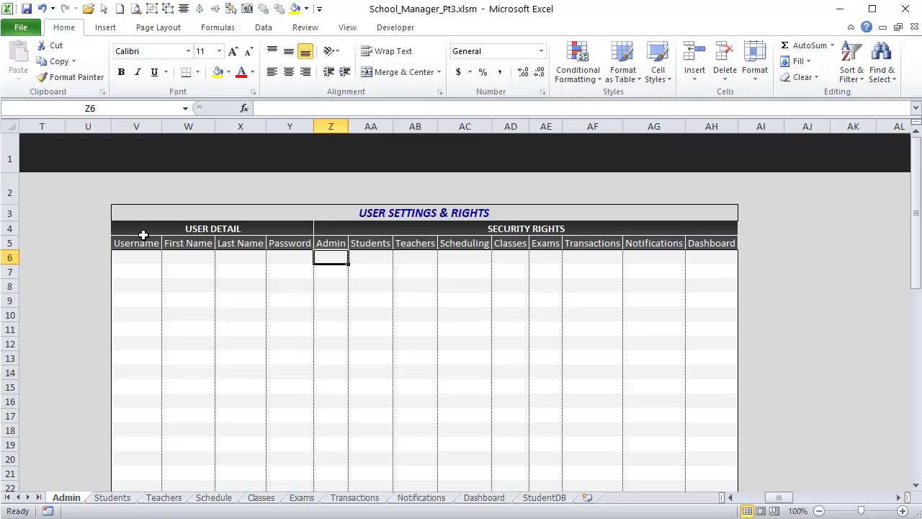
# Select the Security Rights body cells Z6:AH23
pyautogui.moveTo(141, 232); pyautogui.dragTo(230, 457)
pyautogui.moveTo(330, 243); pyautogui.dragTo(367, 344)
pyautogui.click(332, 258)
pyautogui.scroll(-3, 501, 300)
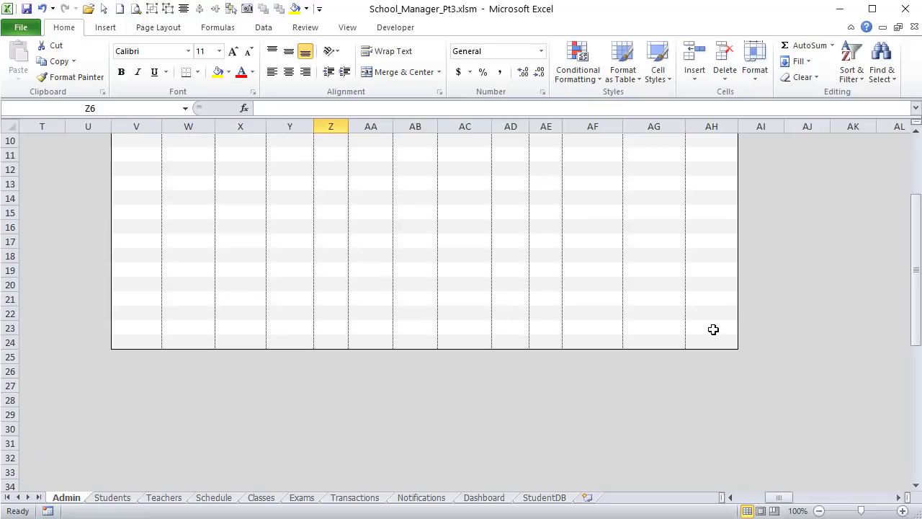
pyautogui.keyDown('shift'); pyautogui.click(713, 329); pyautogui.keyUp('shift')
pyautogui.scroll(3, 387, 274)
# Apply a medium dashed left border to the selected rights cells
pyautogui.rightClick(366, 263)
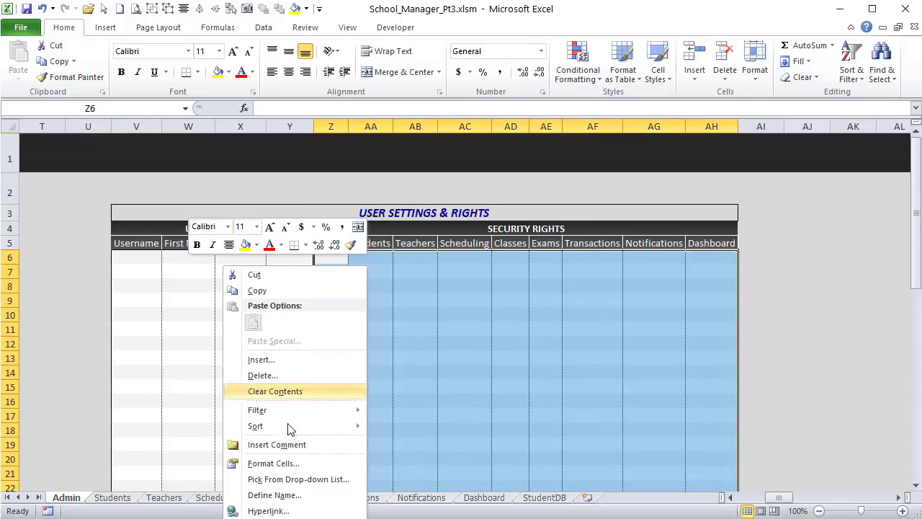
pyautogui.click(274, 463)
pyautogui.moveTo(334, 302); pyautogui.dragTo(577, 214)
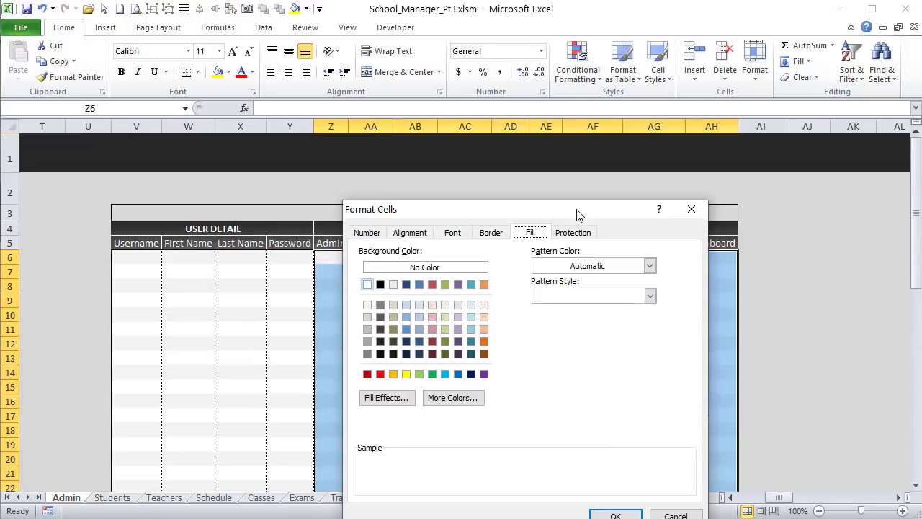
pyautogui.click(490, 231)
pyautogui.click(427, 316)
pyautogui.click(499, 348)
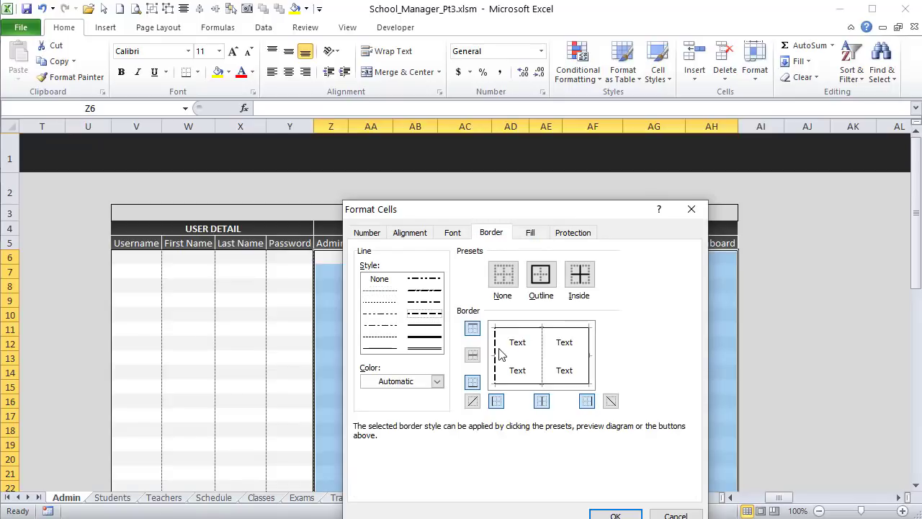
pyautogui.click(614, 513)
pyautogui.moveTo(407, 311); pyautogui.dragTo(441, 381)
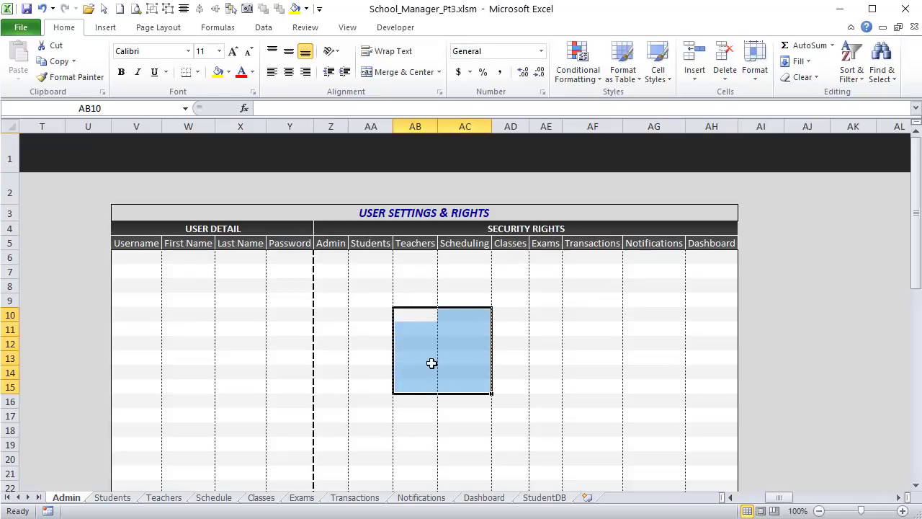
pyautogui.moveTo(151, 258); pyautogui.dragTo(175, 308)
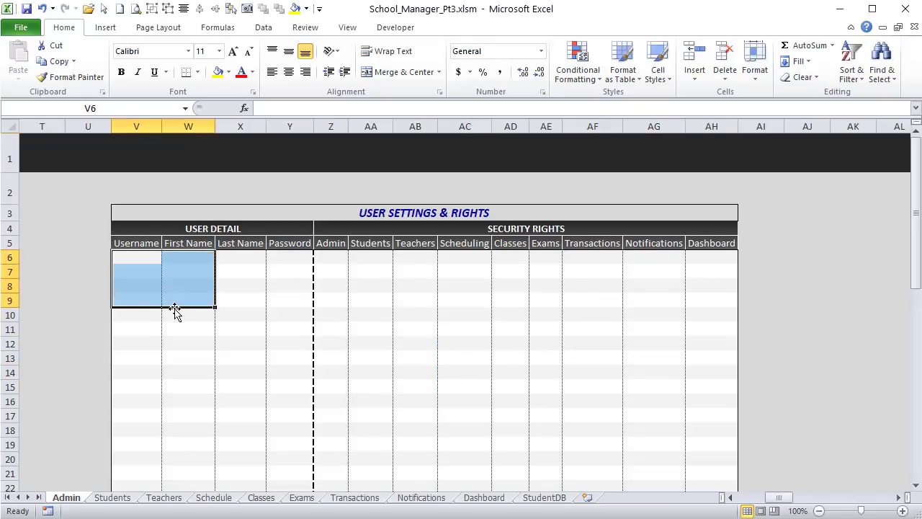
# Enter the first user's username, first name, last name and a masked password in row 6
pyautogui.click(139, 262)
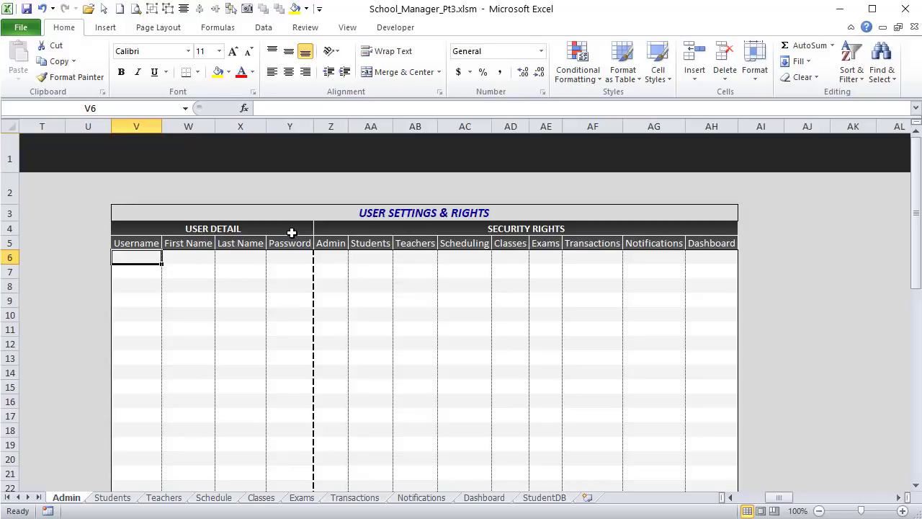
pyautogui.write('fredfredders')
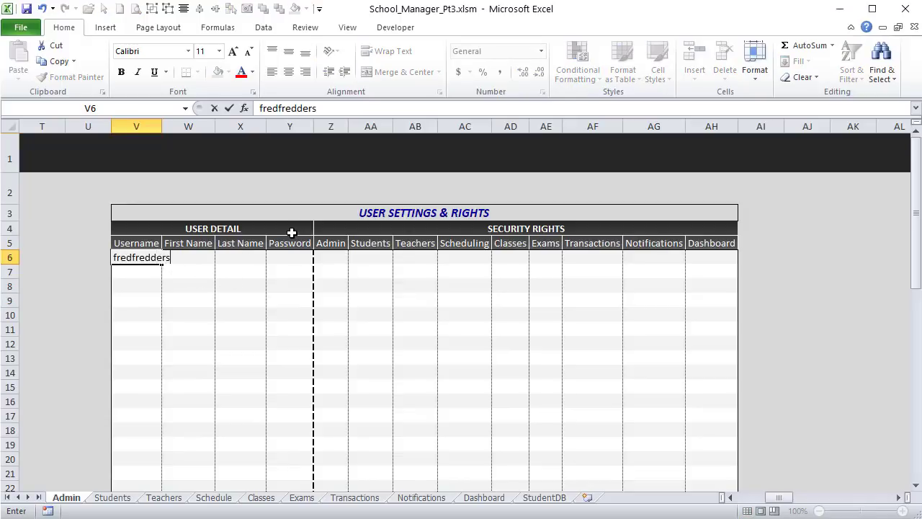
pyautogui.press('Tab')
pyautogui.write('Fred')
pyautogui.press('Tab')
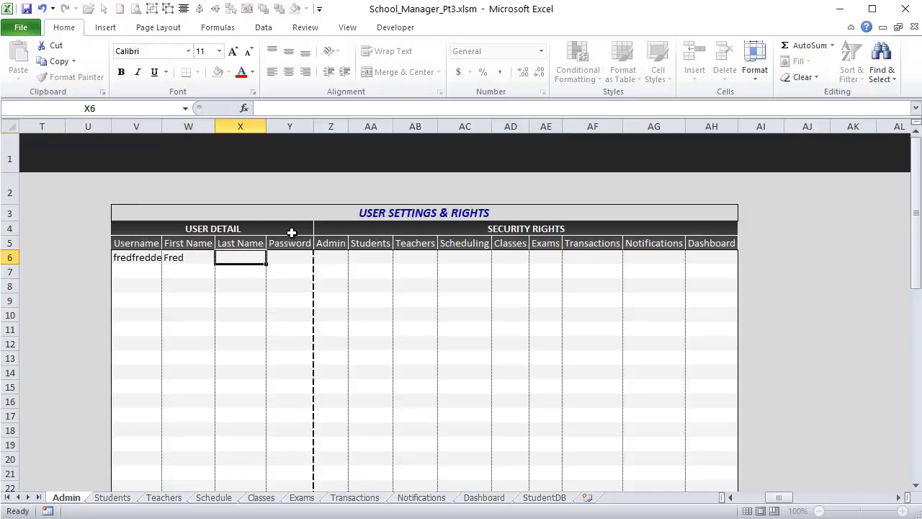
pyautogui.write('Fredders')
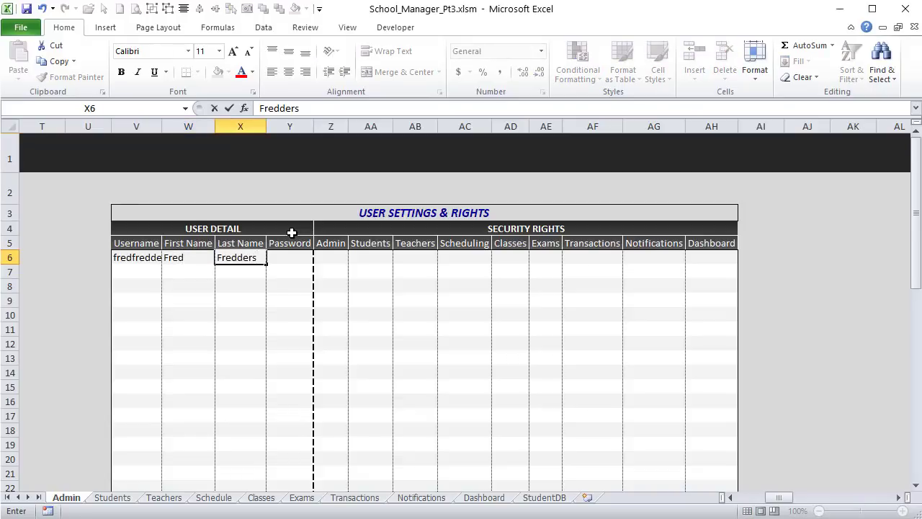
pyautogui.press('Tab')
pyautogui.write('***')
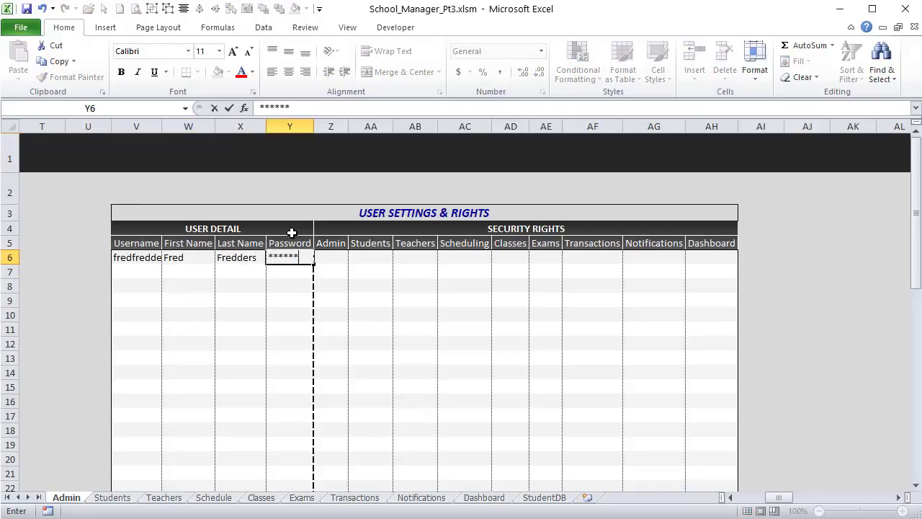
pyautogui.press('Tab')
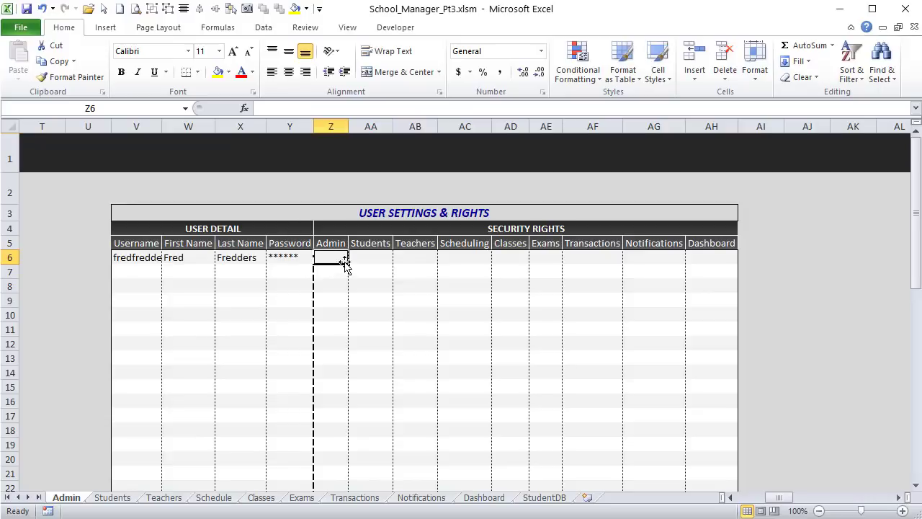
# Select the Security Rights cells Z6:AH24
pyautogui.scroll(-3, 360, 276)
pyautogui.keyDown('shift'); pyautogui.click(712, 377); pyautogui.keyUp('shift')
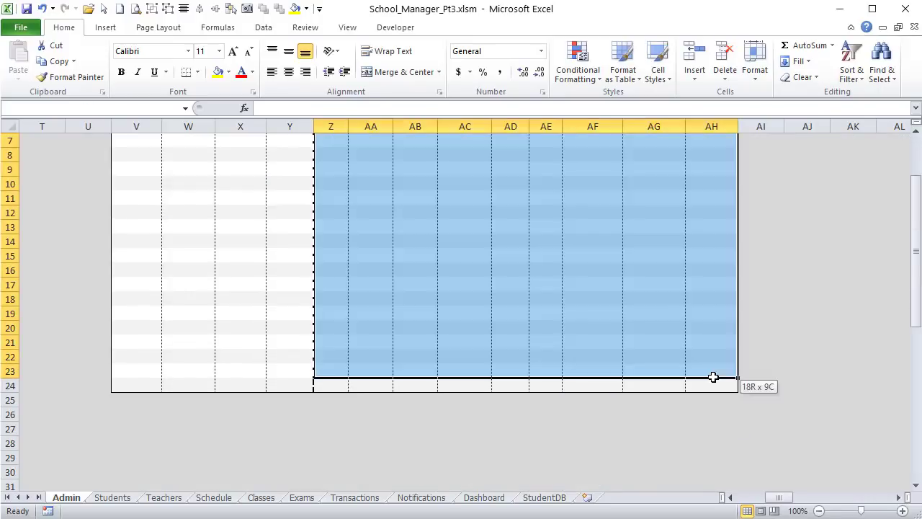
pyautogui.scroll(2, 679, 344)
pyautogui.keyDown('shift'); pyautogui.click(716, 424); pyautogui.keyUp('shift')
pyautogui.scroll(3, 676, 400)
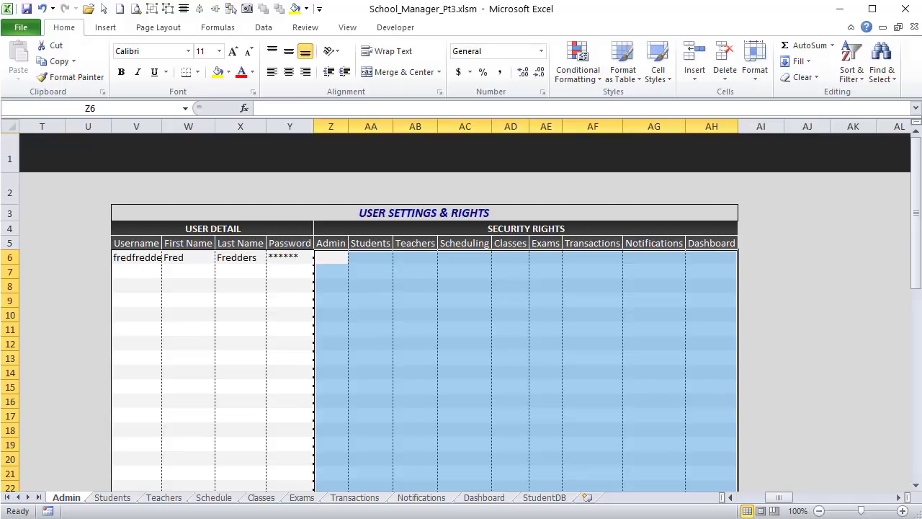
pyautogui.hotkey('alt', 'F11')
pyautogui.hotkey('alt', 'F11')
pyautogui.scroll(-2, 790, 397)
pyautogui.scroll(1, 790, 397)
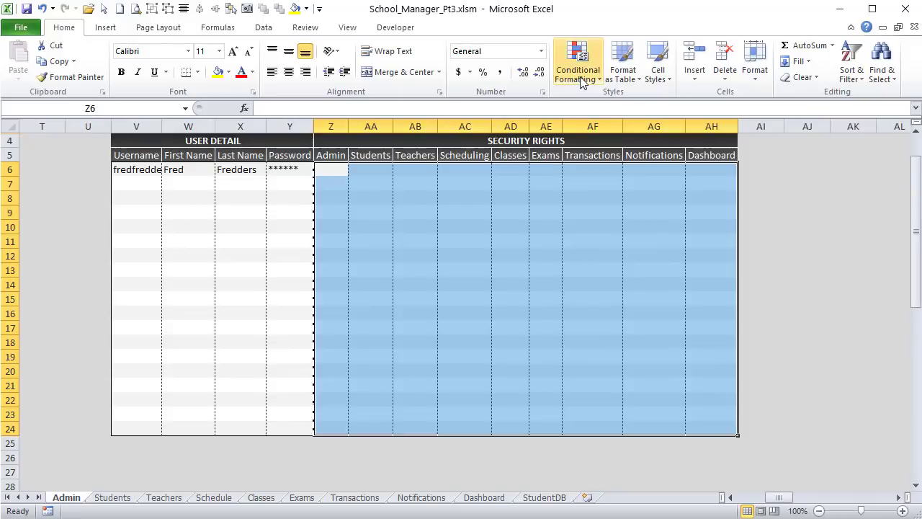
# Add a list data validation with Edit, View, Hidden to the selected rights cells
pyautogui.click(265, 28)
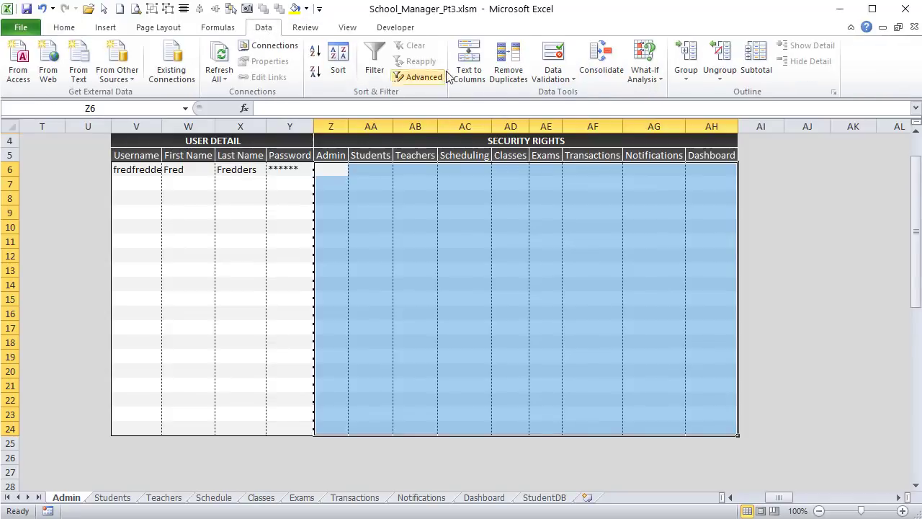
pyautogui.click(562, 80)
pyautogui.click(547, 94)
pyautogui.click(424, 131)
pyautogui.click(411, 172)
pyautogui.click(427, 189)
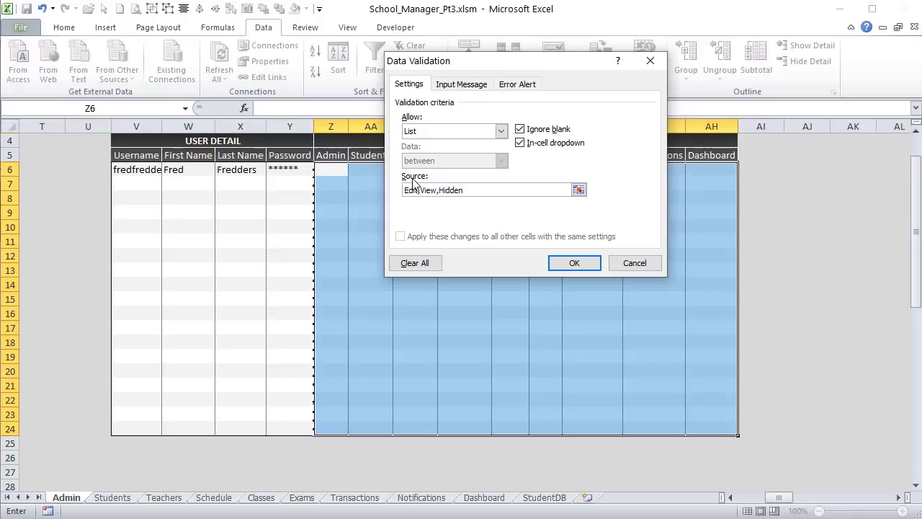
pyautogui.click(580, 262)
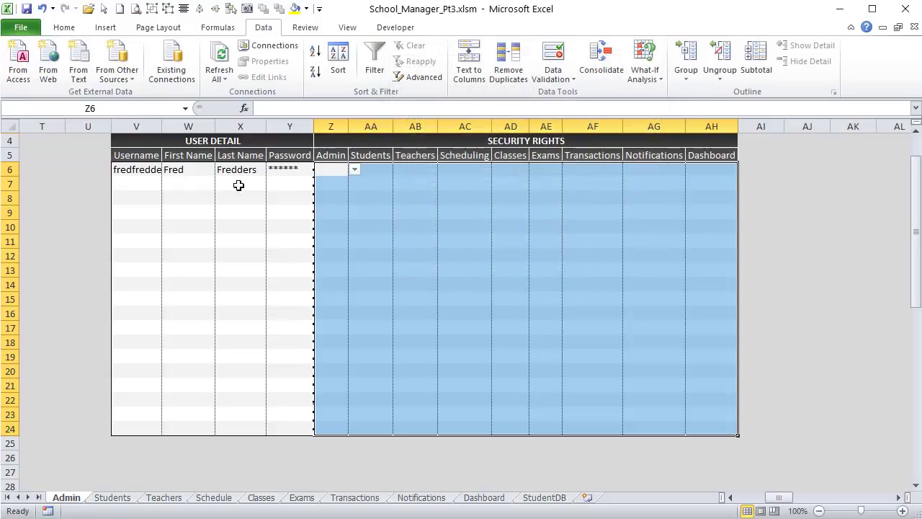
# Set the first user's rights: Admin Edit, Students Edit, Teachers Hidden, Scheduling View
pyautogui.click(355, 170)
pyautogui.click(331, 180)
pyautogui.click(367, 171)
pyautogui.click(399, 170)
pyautogui.click(364, 181)
pyautogui.click(422, 170)
pyautogui.click(449, 173)
pyautogui.click(430, 178)
pyautogui.click(442, 170)
pyautogui.click(425, 199)
pyautogui.click(489, 169)
pyautogui.click(497, 169)
pyautogui.click(468, 189)
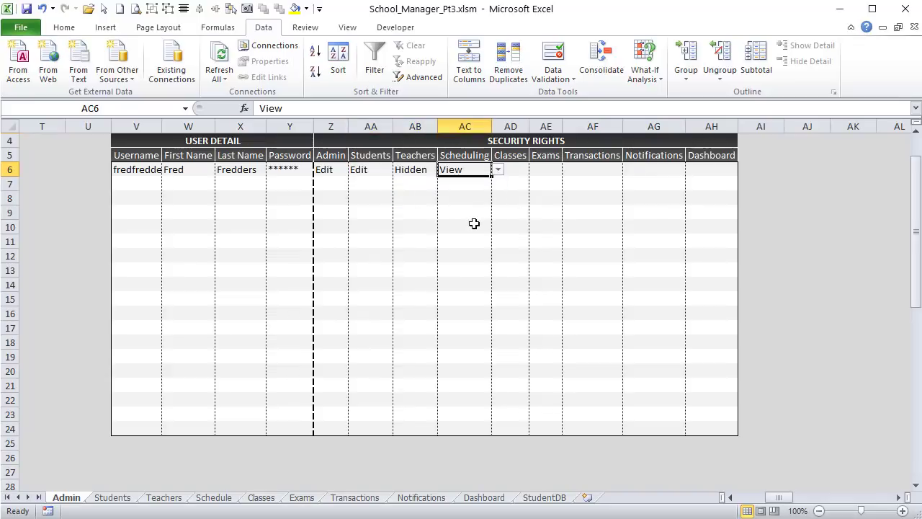
# Enter a test value 12312 in the Password cell Y7 and inspect it
pyautogui.scroll(1, 474, 224)
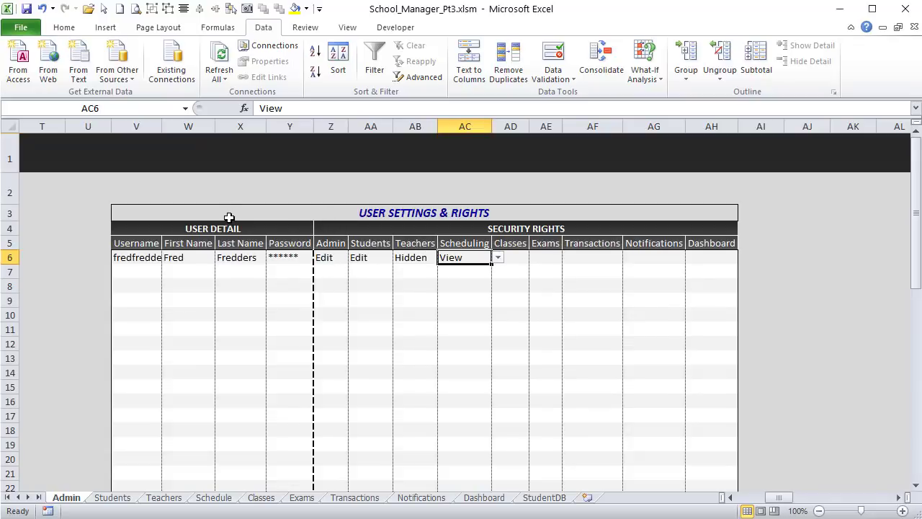
pyautogui.click(274, 258)
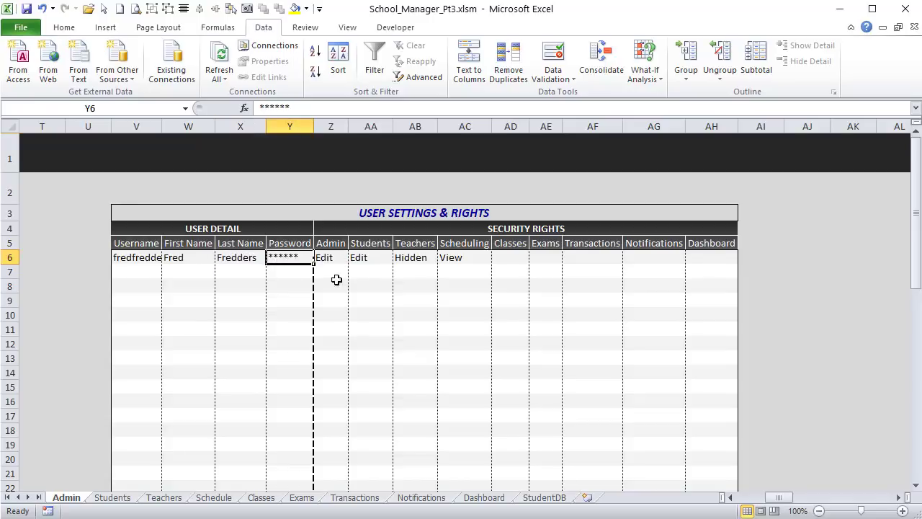
pyautogui.click(294, 274)
pyautogui.write('12312')
pyautogui.press('Return')
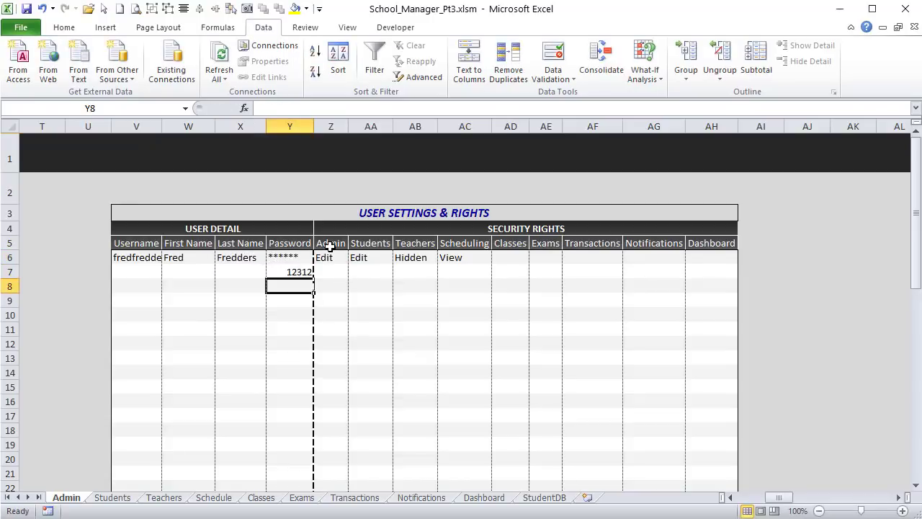
pyautogui.click(292, 270)
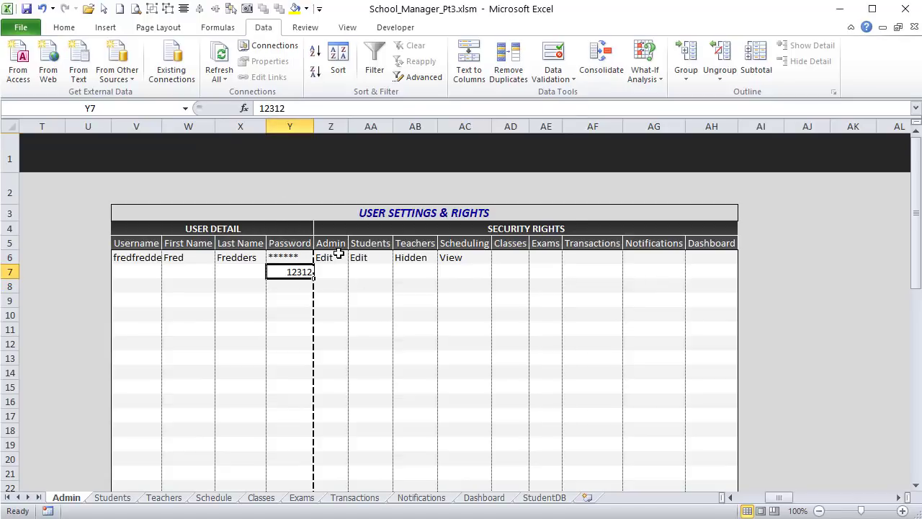
pyautogui.click(736, 497)
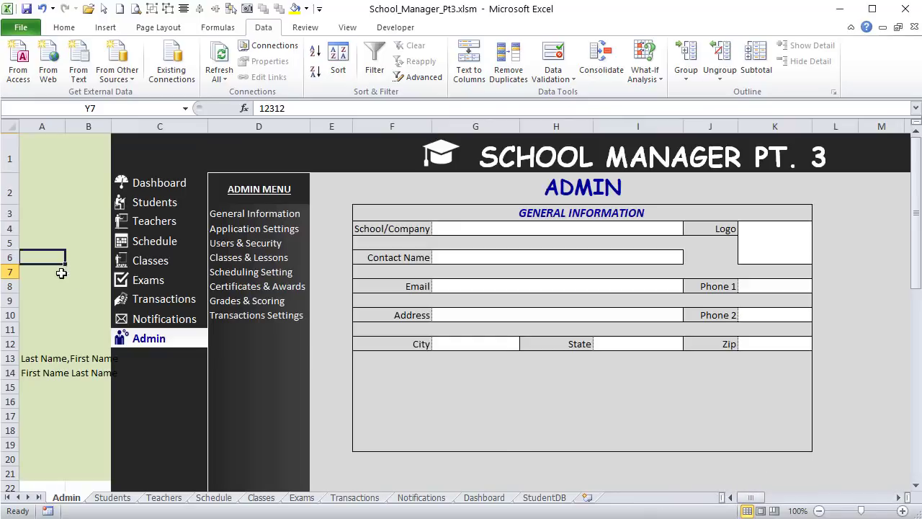
pyautogui.moveTo(57, 260); pyautogui.dragTo(57, 430)
pyautogui.scroll(-3, 93, 303)
pyautogui.moveTo(56, 267); pyautogui.dragTo(58, 308)
pyautogui.scroll(3, 475, 360)
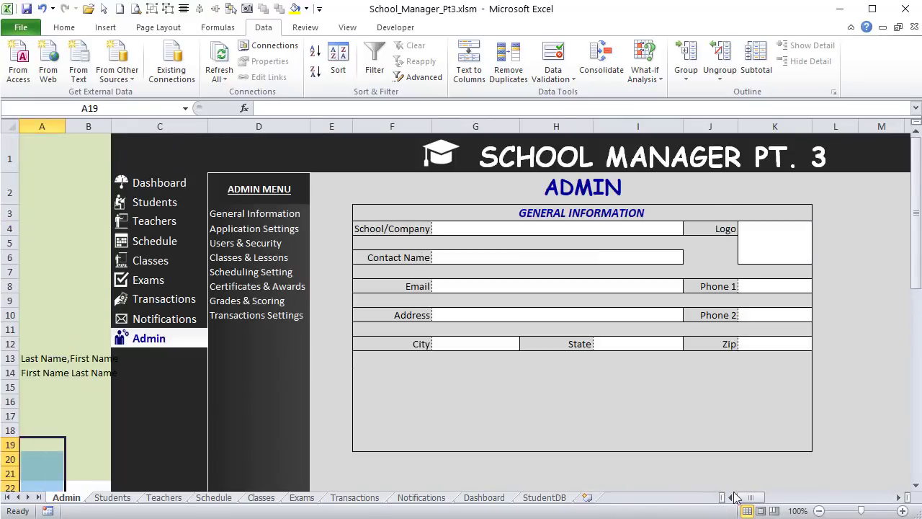
pyautogui.moveTo(753, 502); pyautogui.dragTo(777, 500)
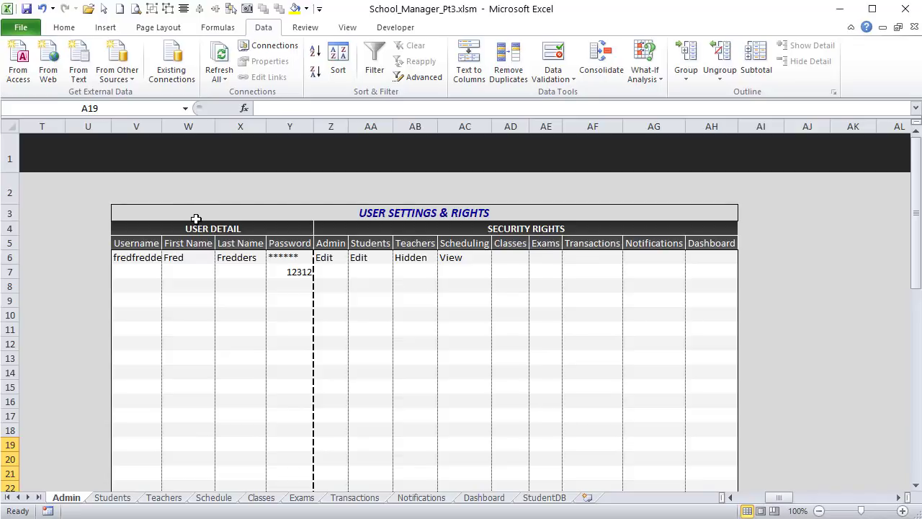
pyautogui.scroll(-8, 278, 315)
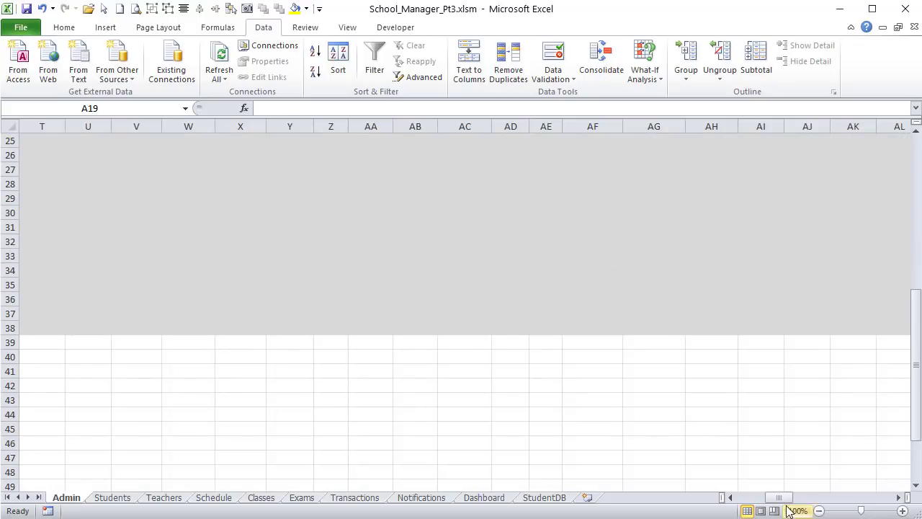
pyautogui.moveTo(761, 487); pyautogui.dragTo(717, 484)
pyautogui.moveTo(772, 497); pyautogui.dragTo(750, 497)
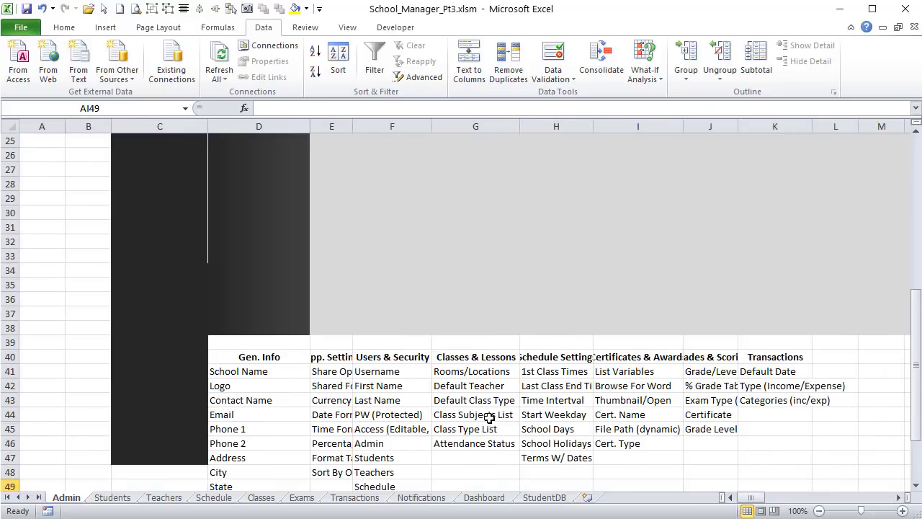
pyautogui.click(462, 369)
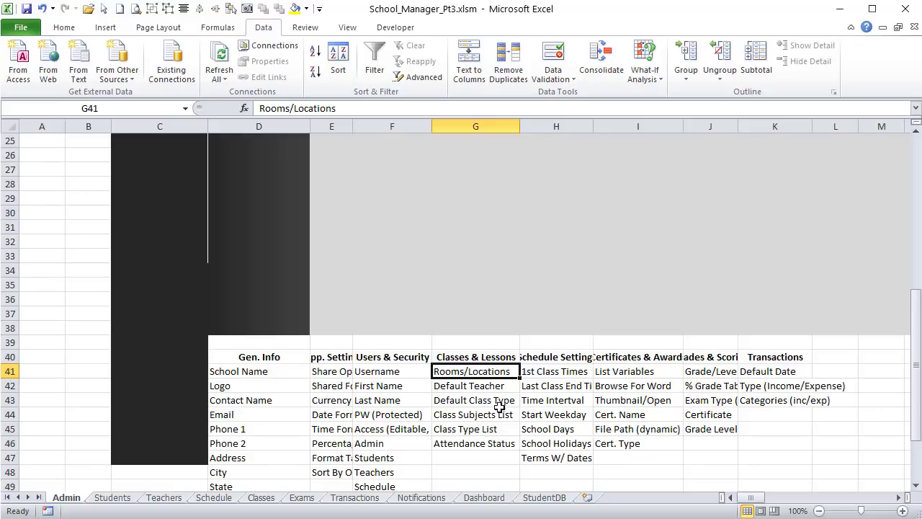
# Copy the APPLICATION SETTINGS title cell to reuse its styling
pyautogui.scroll(8, 760, 430)
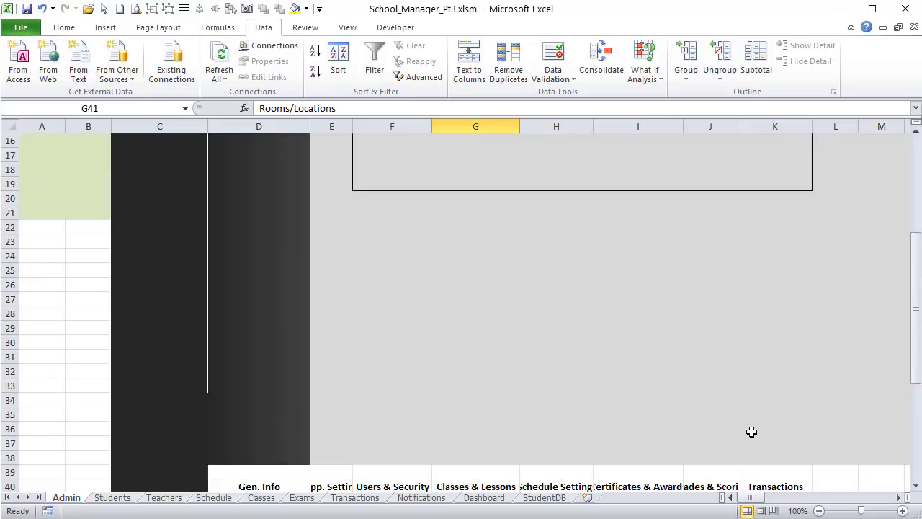
pyautogui.moveTo(756, 499); pyautogui.dragTo(796, 497)
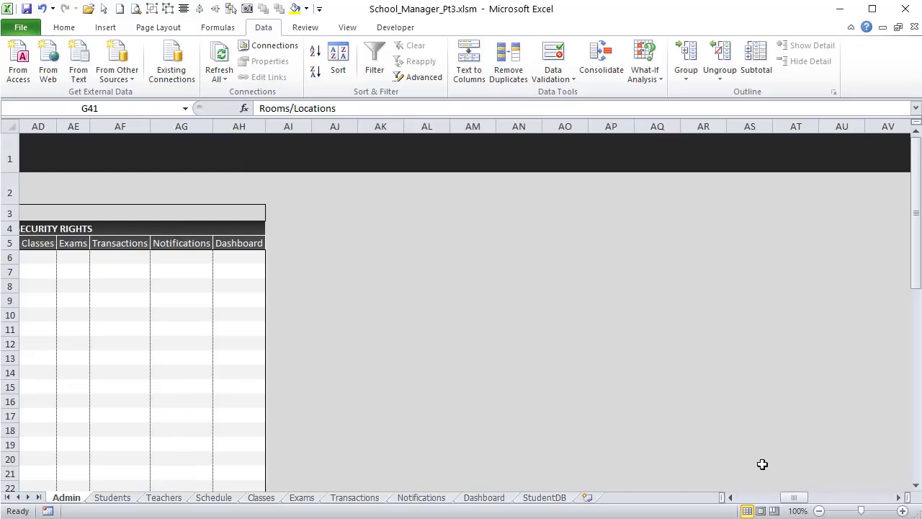
pyautogui.click(416, 218)
pyautogui.moveTo(292, 209); pyautogui.dragTo(374, 215)
pyautogui.click(422, 212)
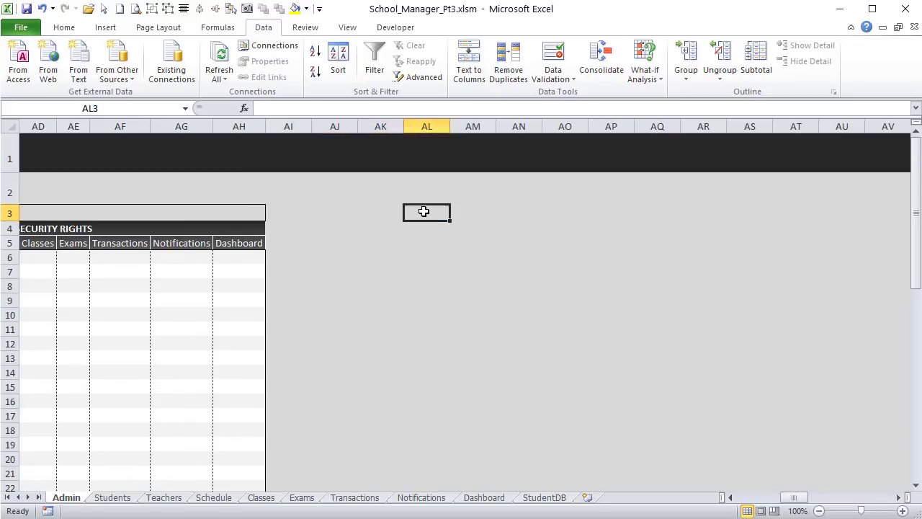
pyautogui.click(153, 211)
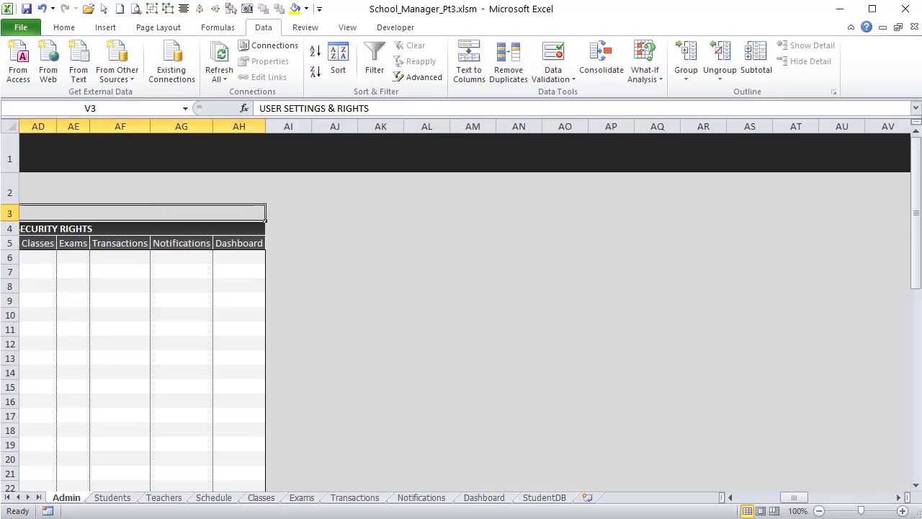
pyautogui.moveTo(793, 497); pyautogui.dragTo(755, 486)
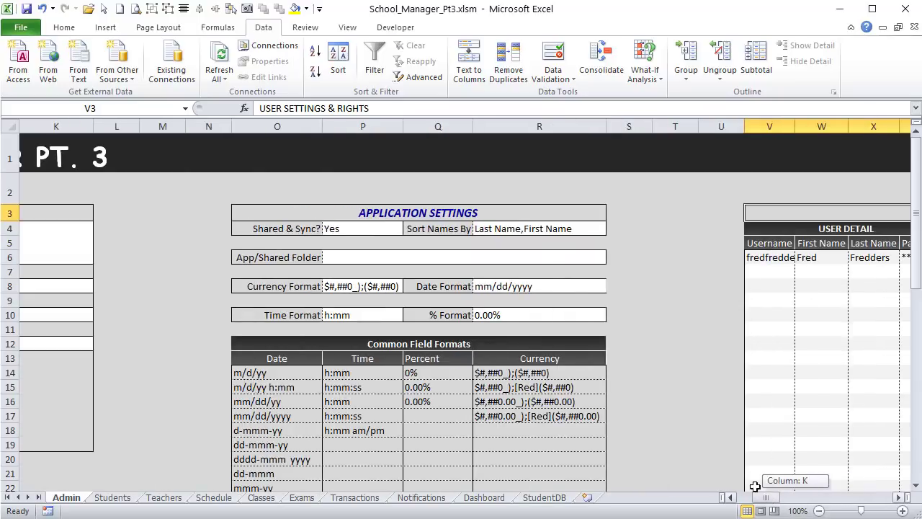
pyautogui.click(409, 214)
pyautogui.hotkey('ctrl', 'c')
# Paste the title into AL3 and retitle it CLASSES AND LESSONS
pyautogui.moveTo(763, 497); pyautogui.dragTo(789, 497)
pyautogui.click(574, 212)
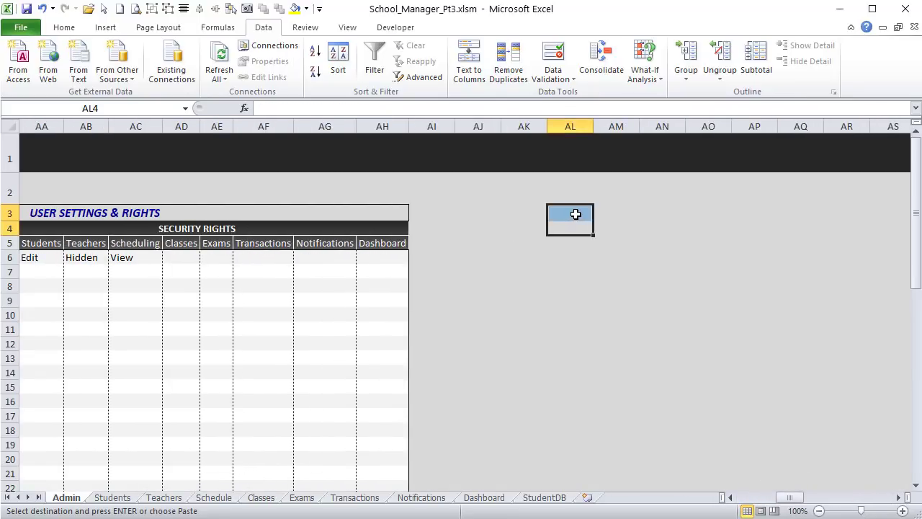
pyautogui.hotkey('ctrl', 'v')
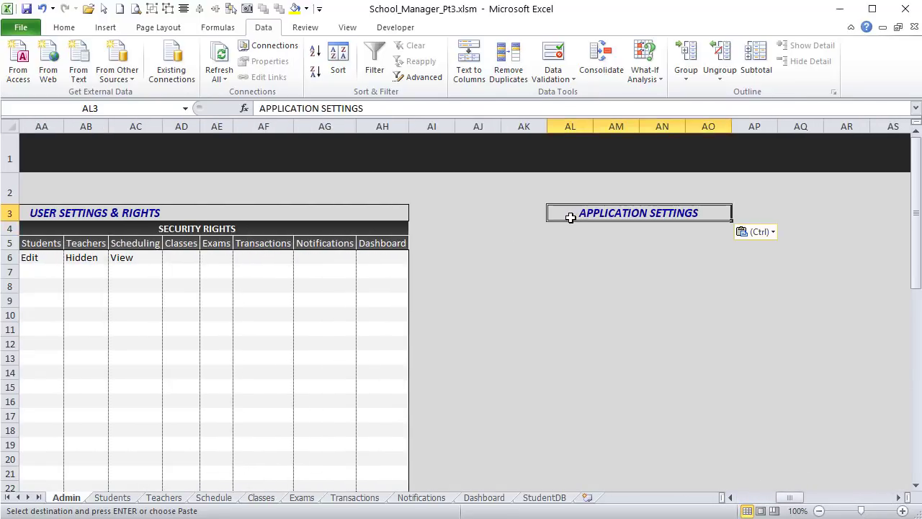
pyautogui.write('c')
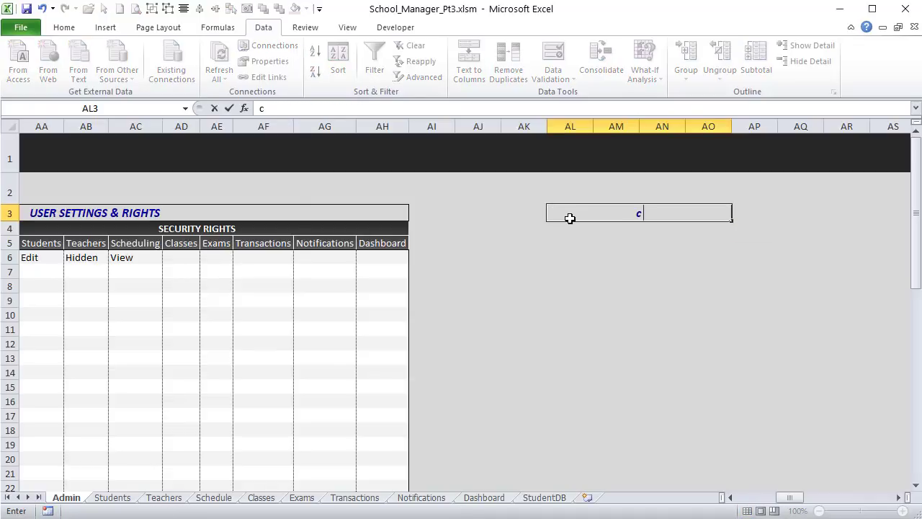
pyautogui.write('LASSES ')
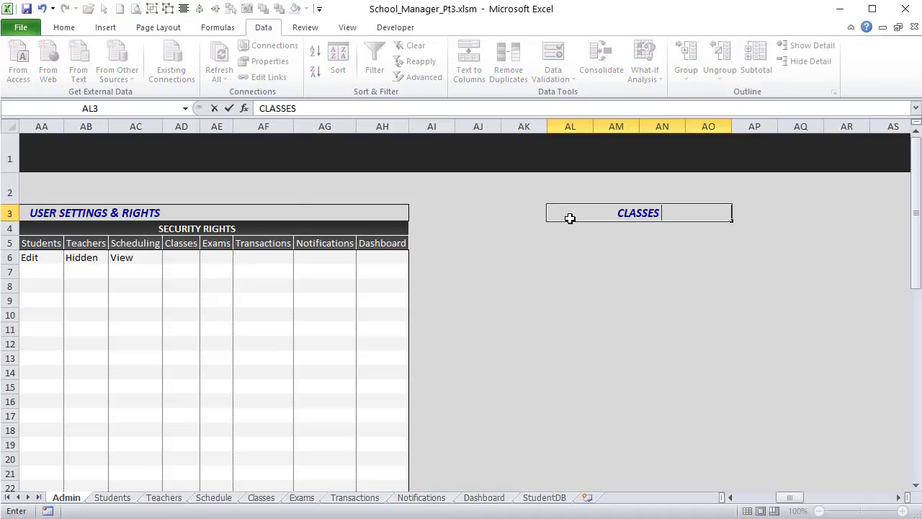
pyautogui.write('AND LESSONS')
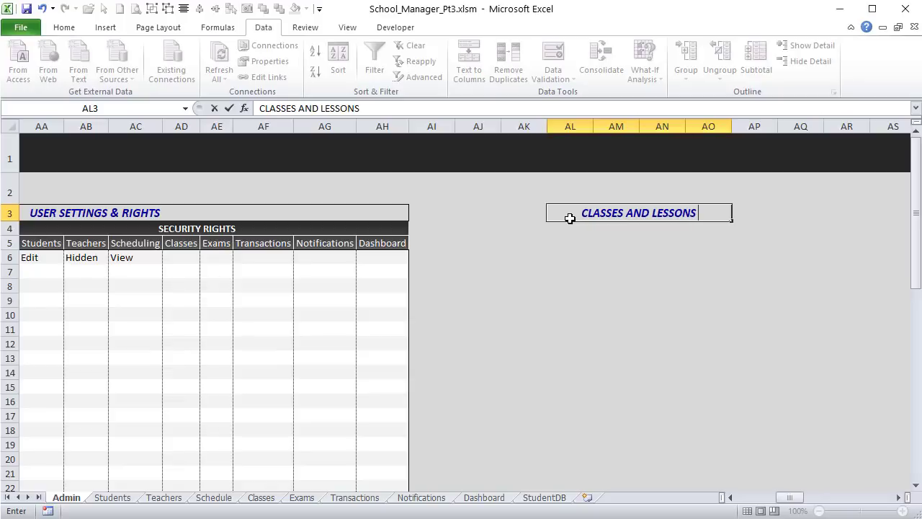
pyautogui.press('Return')
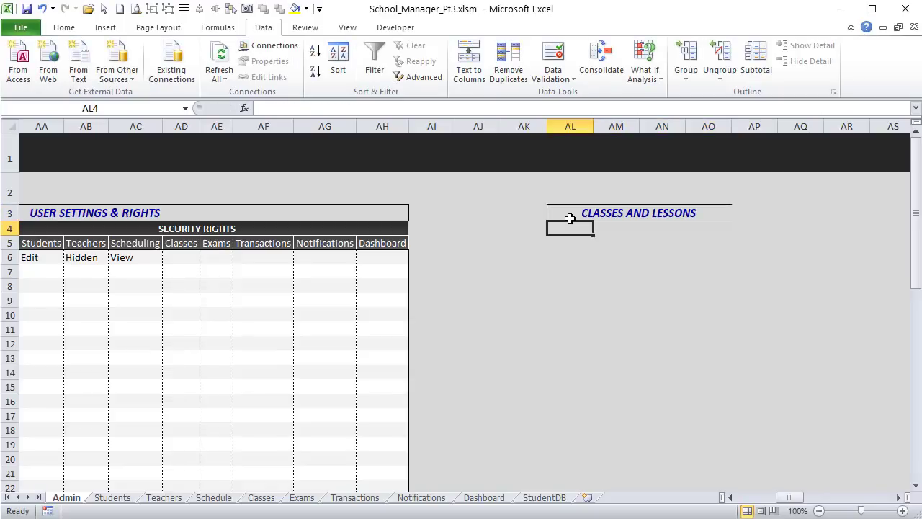
pyautogui.write('Default Location')
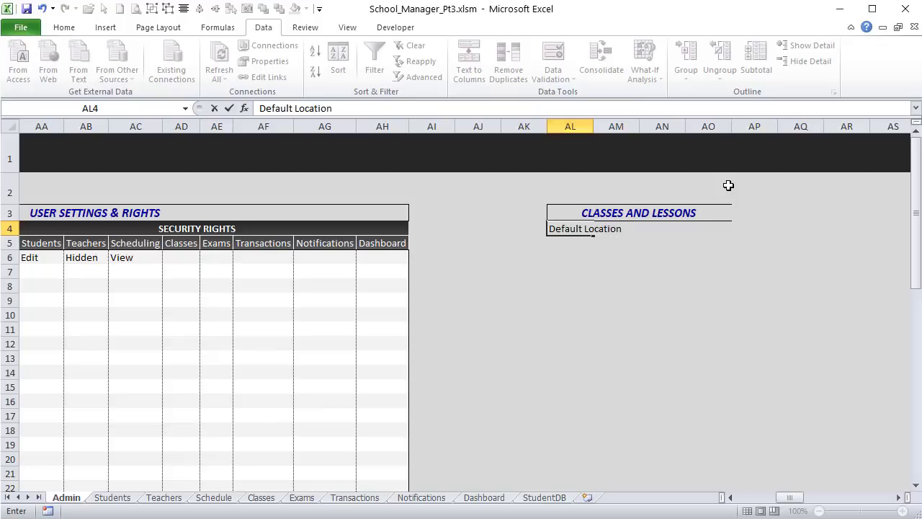
# Label AL4 Default Location, AN4 Default Subject, AL6 Default Teacher and AN6 Default Class Type
pyautogui.press('Return')
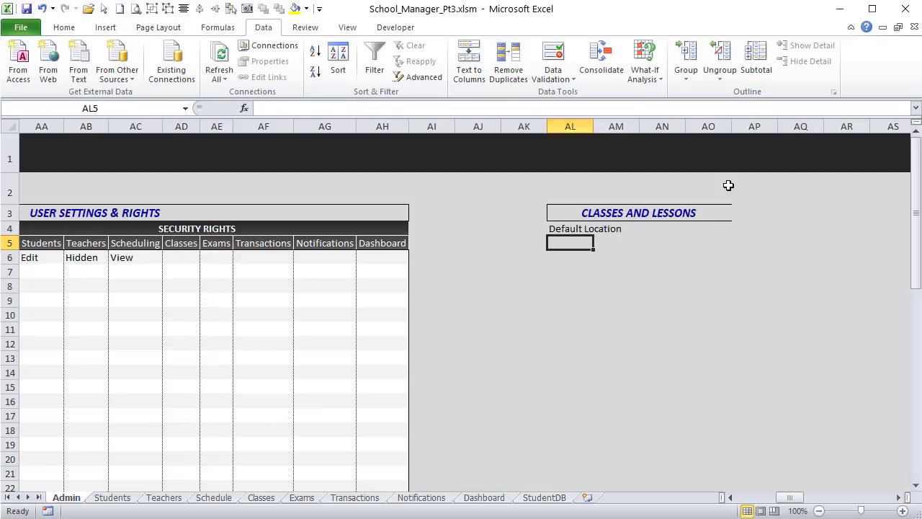
pyautogui.press('Up')
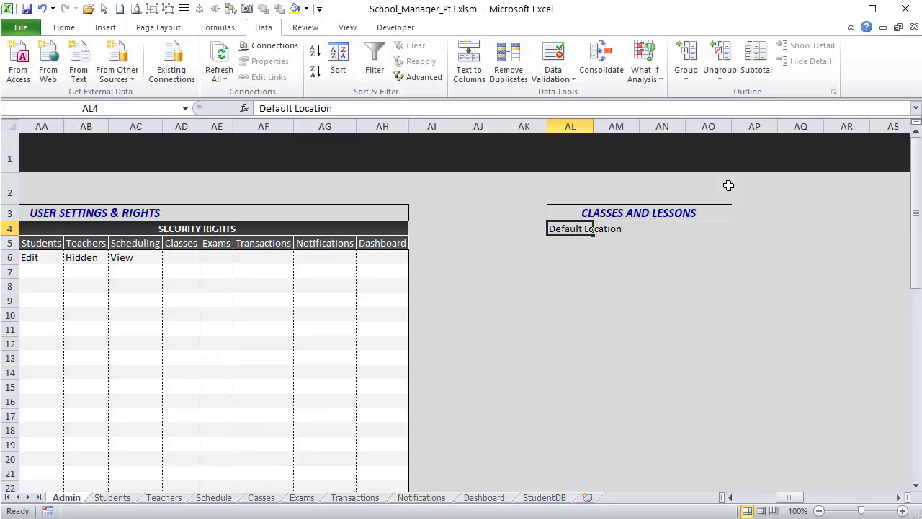
pyautogui.press('Right')
pyautogui.press('Right')
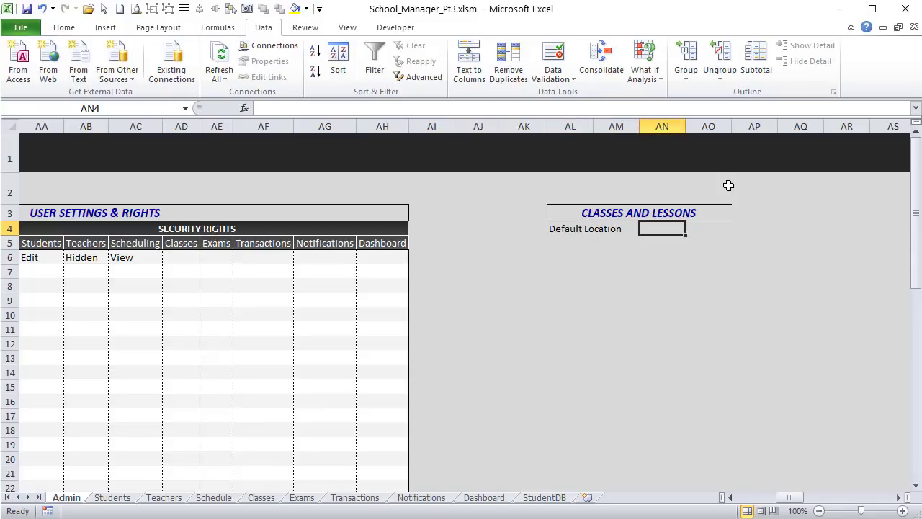
pyautogui.write('Dfa')
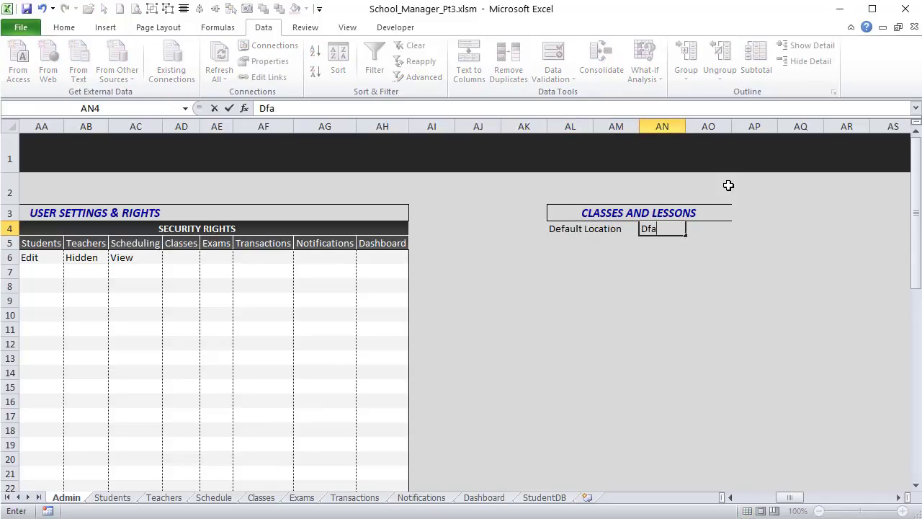
pyautogui.press('BackSpace')
pyautogui.press('BackSpace')
pyautogui.write('efault Subject')
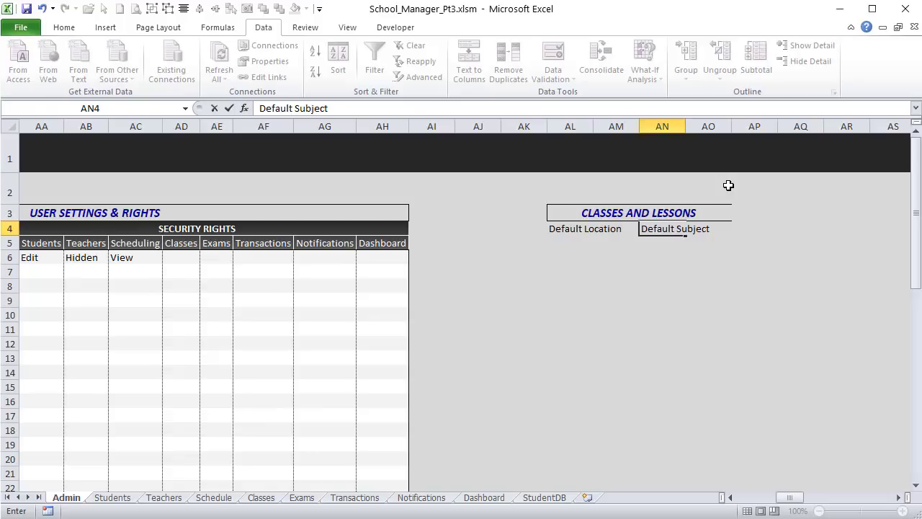
pyautogui.press('Return')
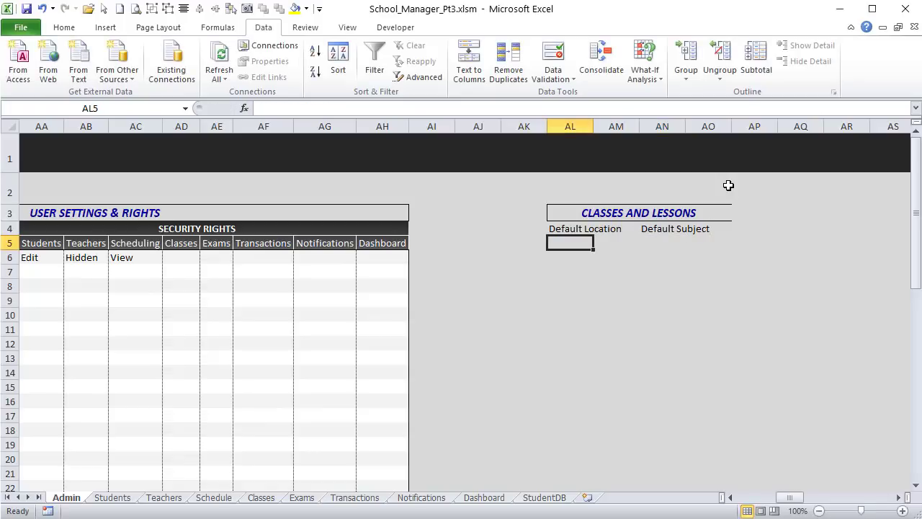
pyautogui.press('Down')
pyautogui.write('Defau')
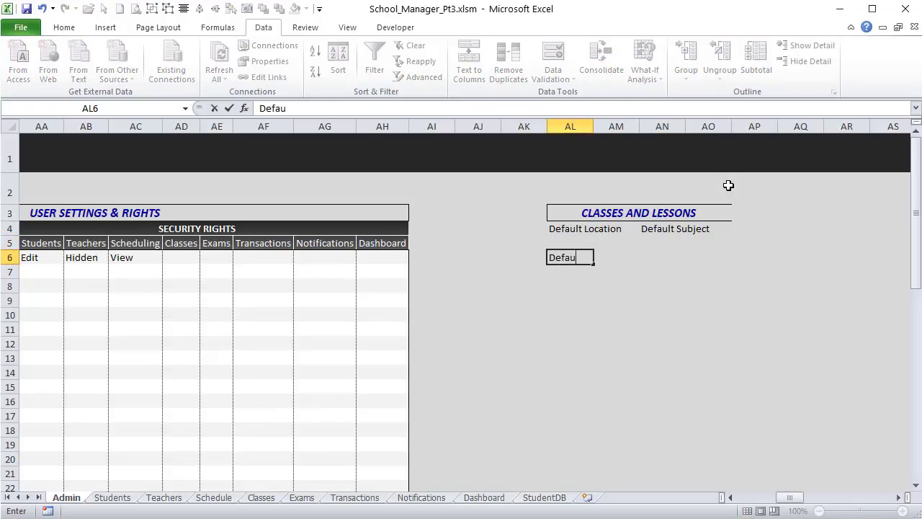
pyautogui.press('Tab')
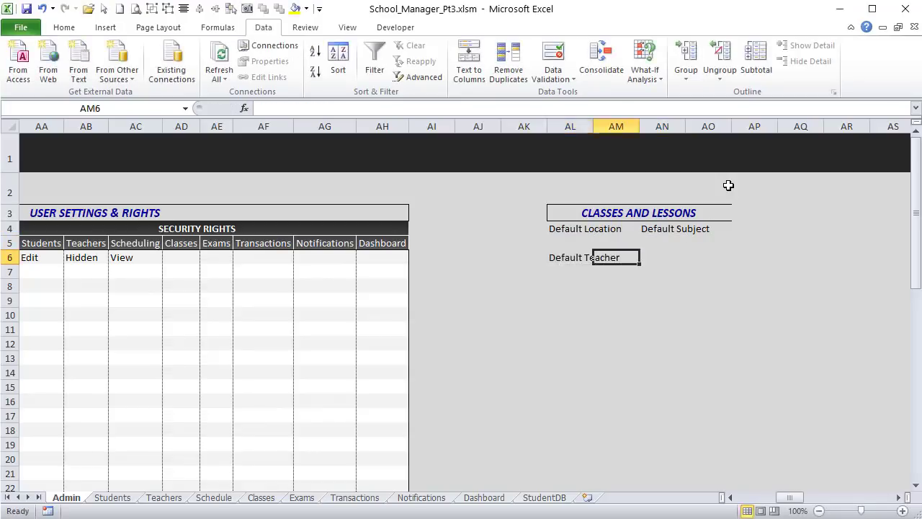
pyautogui.write('D')
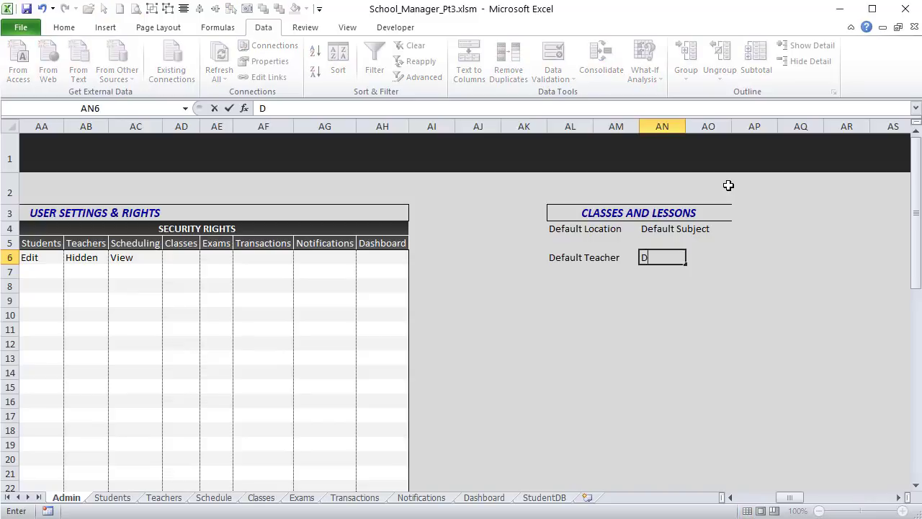
pyautogui.write('efault Class Type')
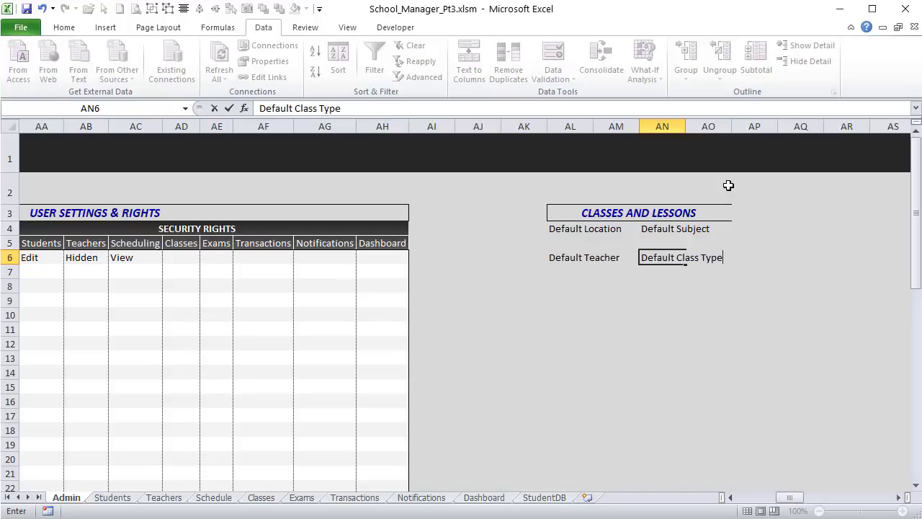
pyautogui.press('Return')
pyautogui.press('Return')
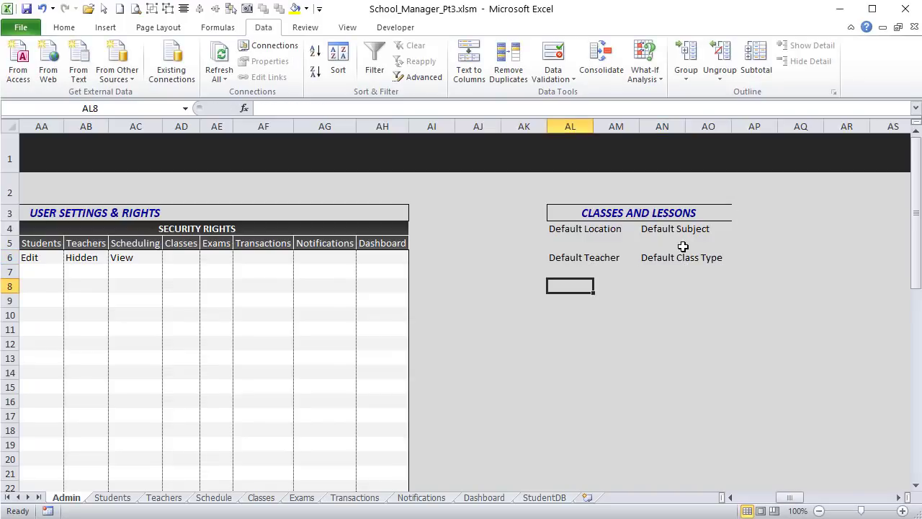
# Autofit columns AL–AO and apply Field Style to value cells AM4, AO4, AM6 and AO6
pyautogui.moveTo(582, 125); pyautogui.dragTo(716, 118)
pyautogui.click(644, 233)
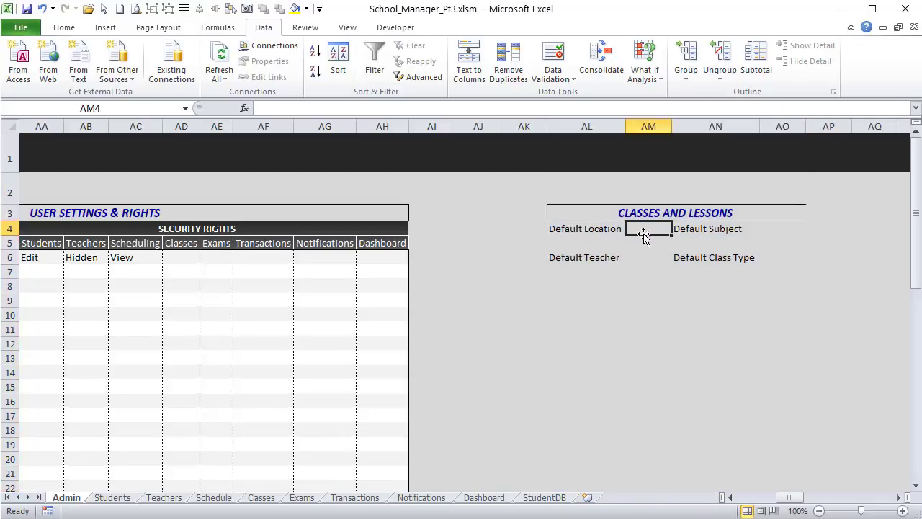
pyautogui.keyDown('ctrl'); pyautogui.click(645, 252); pyautogui.keyUp('ctrl')
pyautogui.keyDown('ctrl'); pyautogui.click(773, 228); pyautogui.keyUp('ctrl')
pyautogui.keyDown('ctrl'); pyautogui.click(773, 255); pyautogui.keyUp('ctrl')
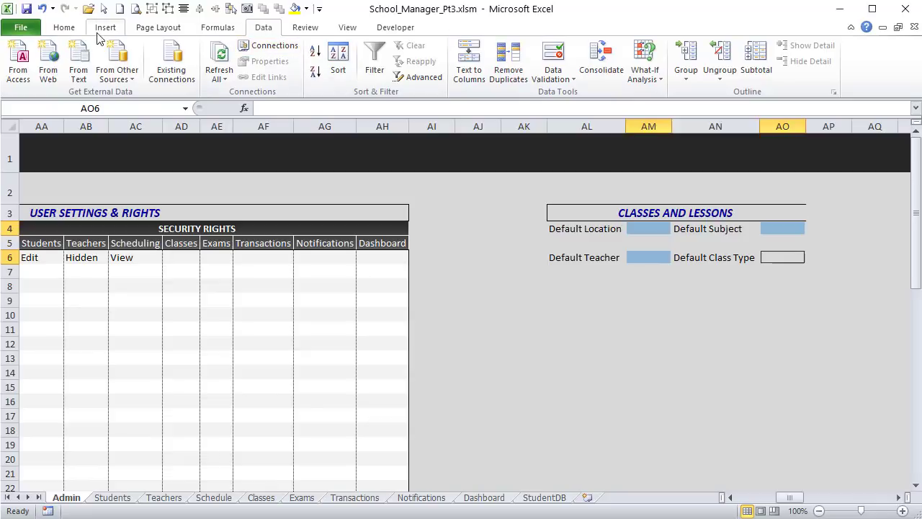
pyautogui.click(66, 29)
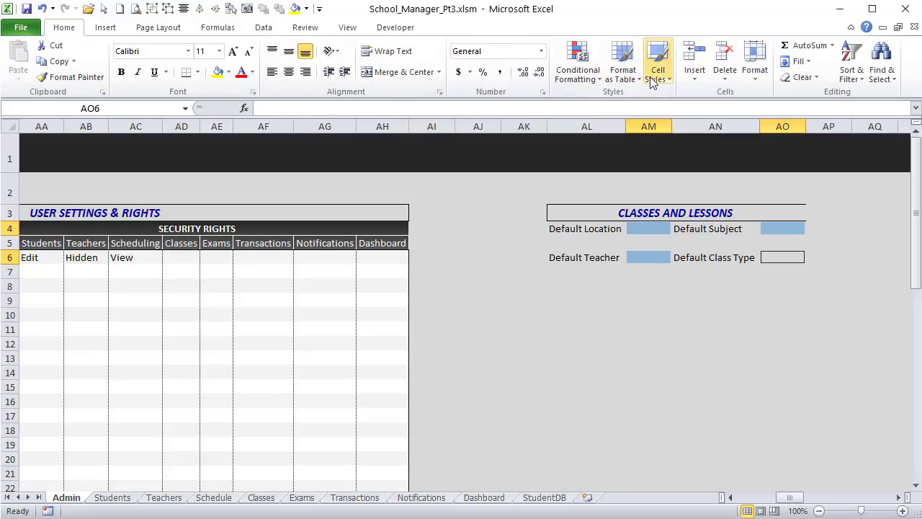
pyautogui.click(658, 69)
pyautogui.click(307, 116)
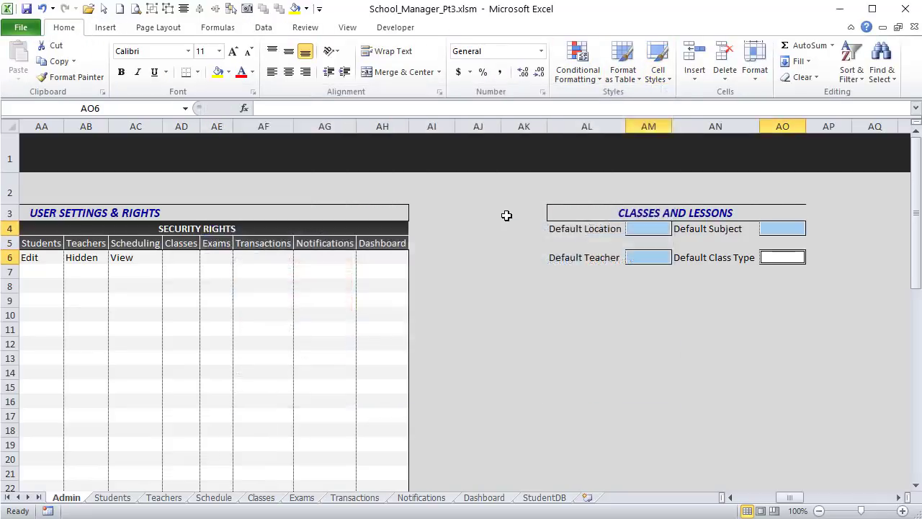
# Right-align the four Default label cells
pyautogui.click(562, 229)
pyautogui.keyDown('ctrl'); pyautogui.click(583, 255); pyautogui.keyUp('ctrl')
pyautogui.keyDown('ctrl'); pyautogui.click(714, 229); pyautogui.keyUp('ctrl')
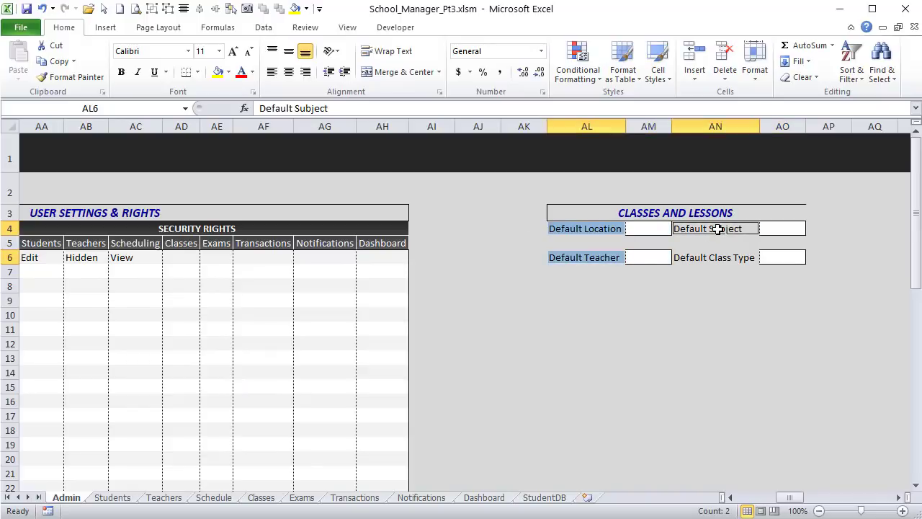
pyautogui.keyDown('ctrl'); pyautogui.click(714, 258); pyautogui.keyUp('ctrl')
pyautogui.hotkey('alt', 'h')
pyautogui.press('a')
pyautogui.press('r')
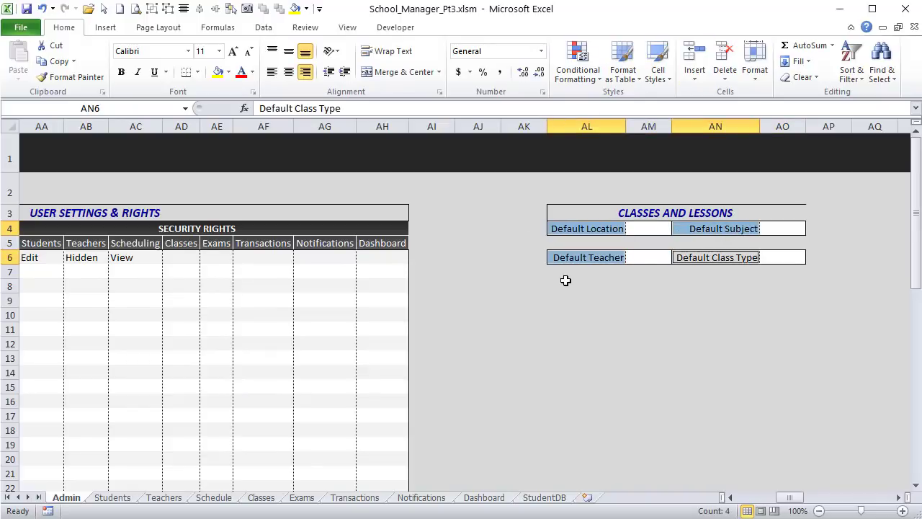
pyautogui.click(569, 284)
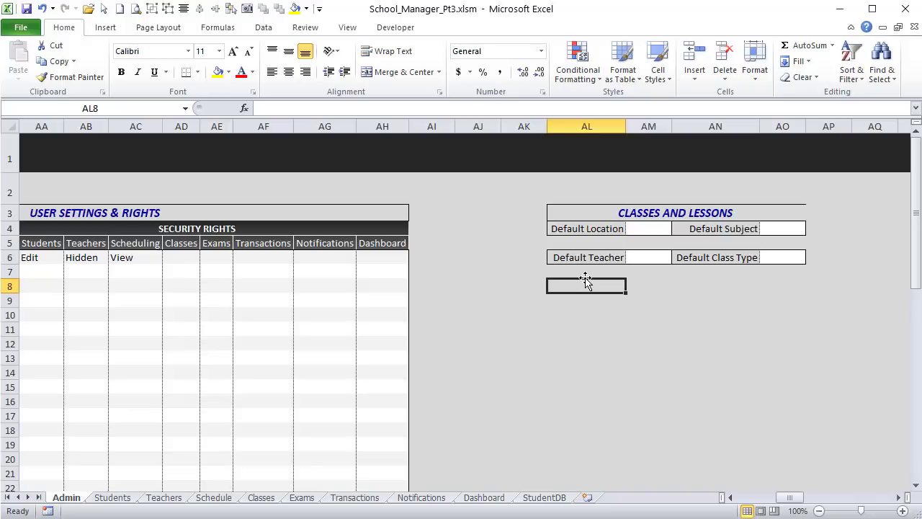
# Enter headers Rooms & Locations, Class Subjects and Class Type in AL8:AN8, starting a fourth in AO8
pyautogui.write('Rooms & Locations')
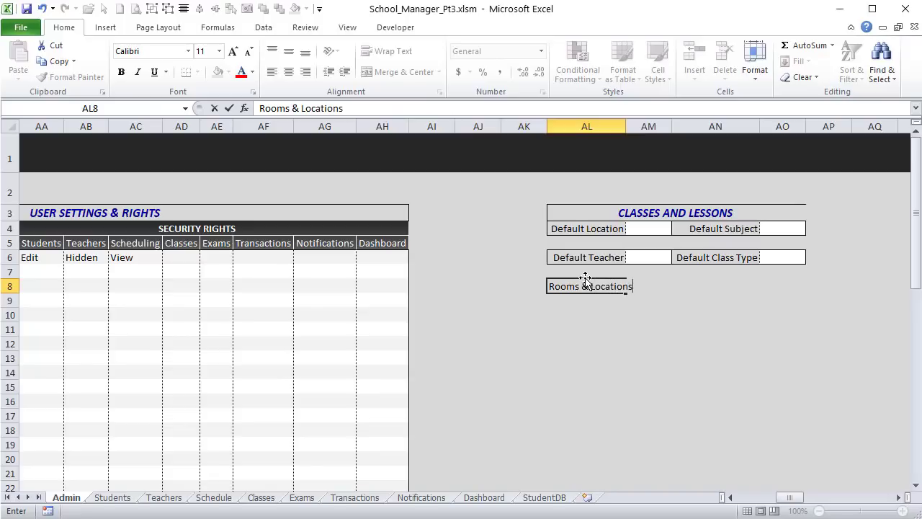
pyautogui.press('Tab')
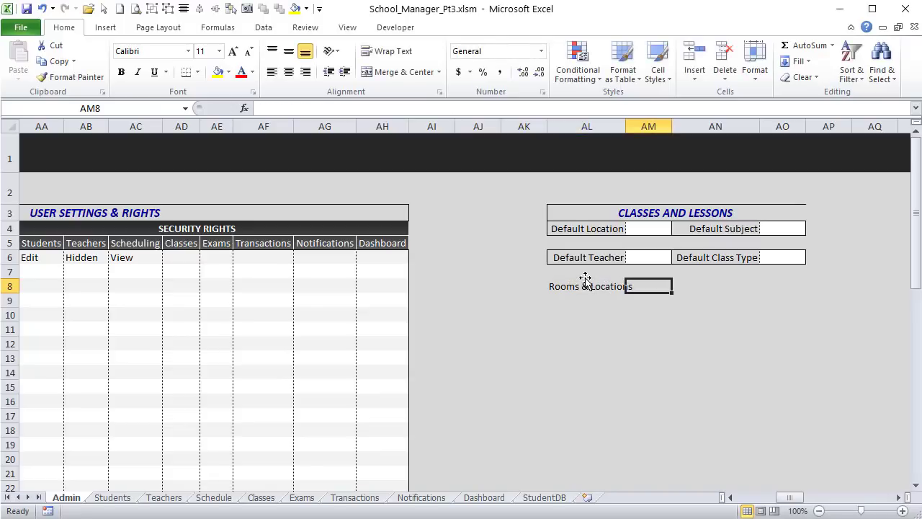
pyautogui.write('Class Subjects')
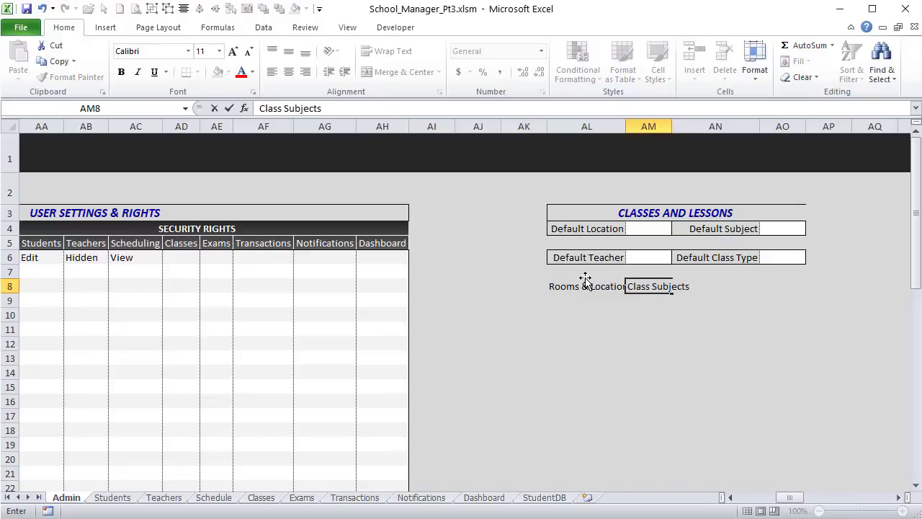
pyautogui.press('Tab')
pyautogui.write('C')
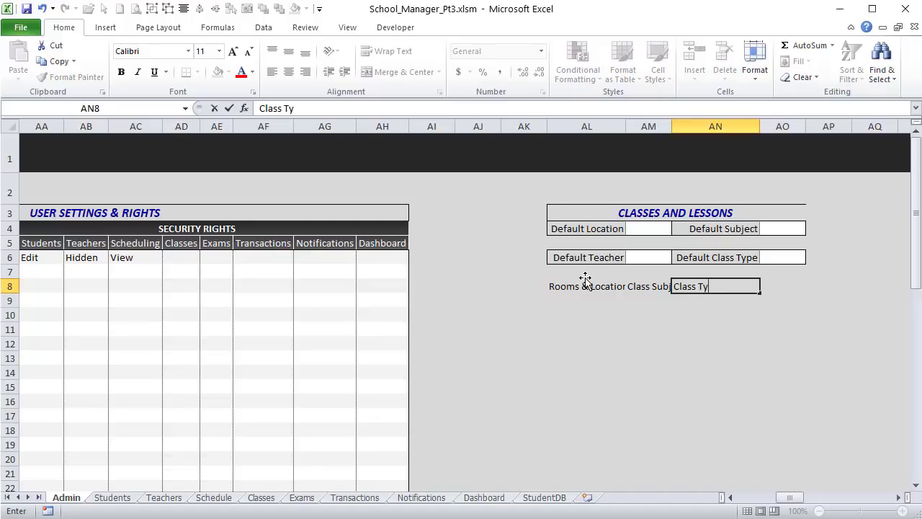
pyautogui.press('Tab')
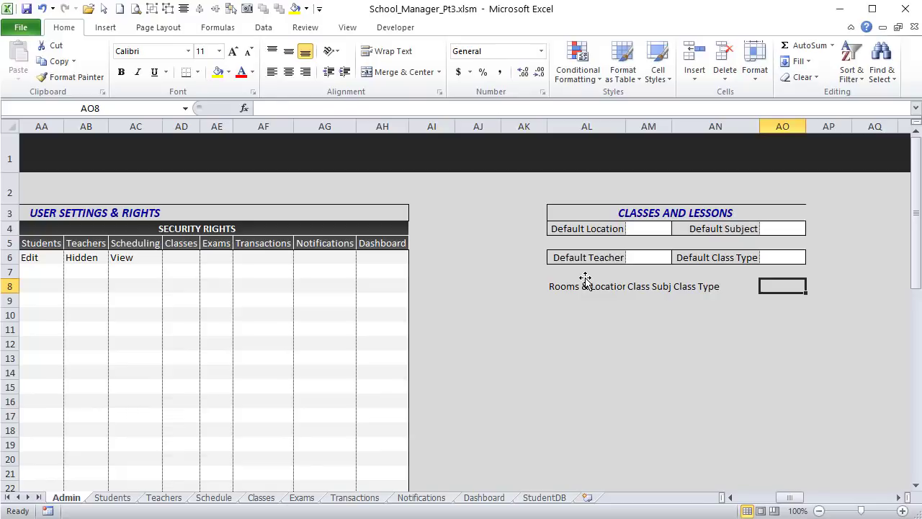
pyautogui.write('Attendance Status')
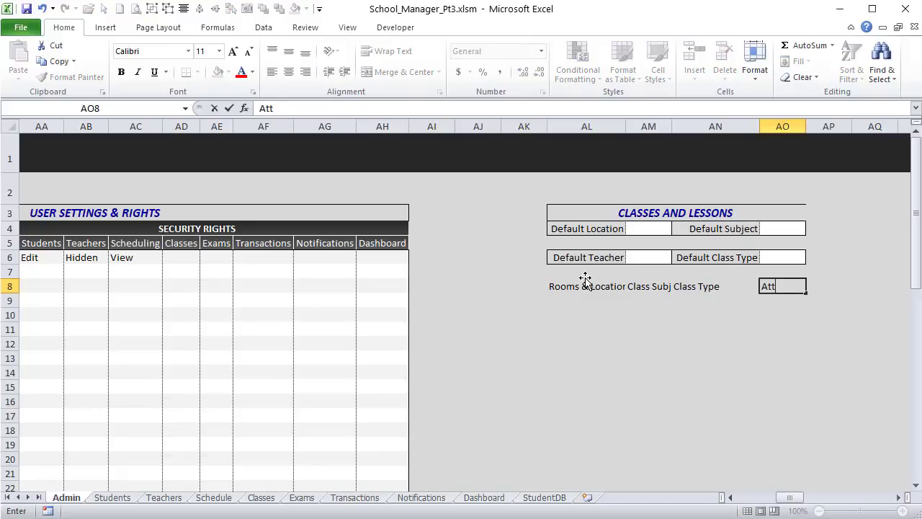
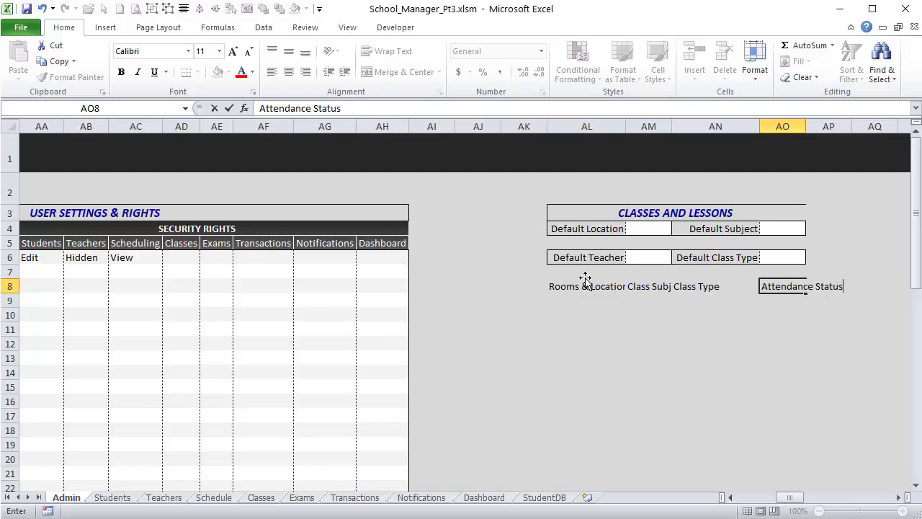
# Enter the row 8 headings Attendance Status, Icons and Icon Name in AO8:AQ8
pyautogui.press('Tab')
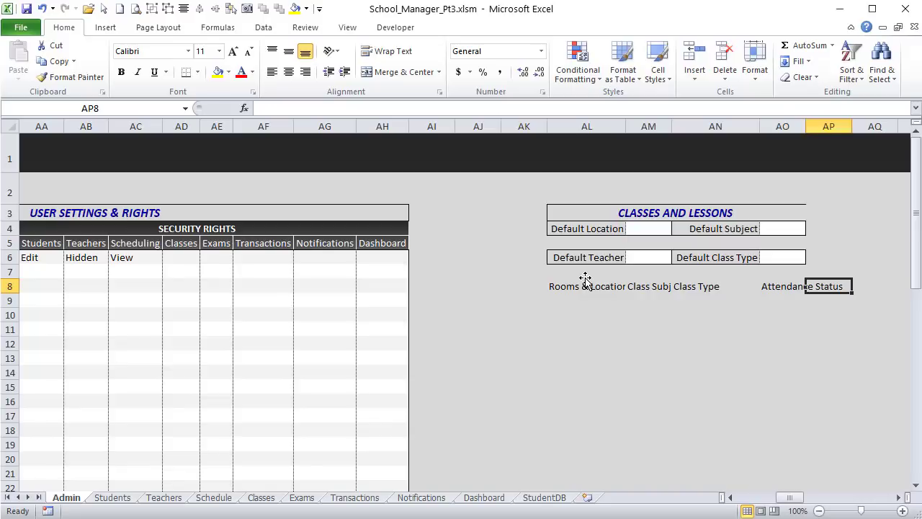
pyautogui.write('Icons')
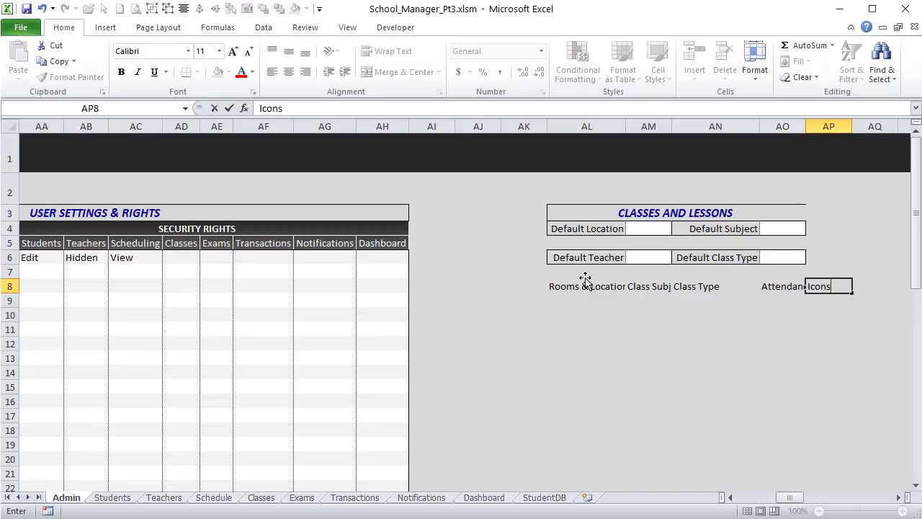
pyautogui.press('Tab')
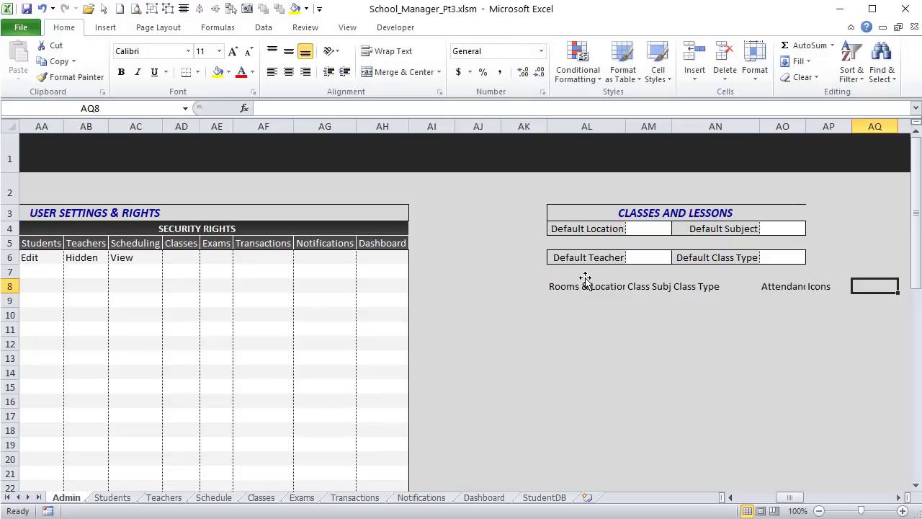
pyautogui.write('Icon Name')
pyautogui.press('Return')
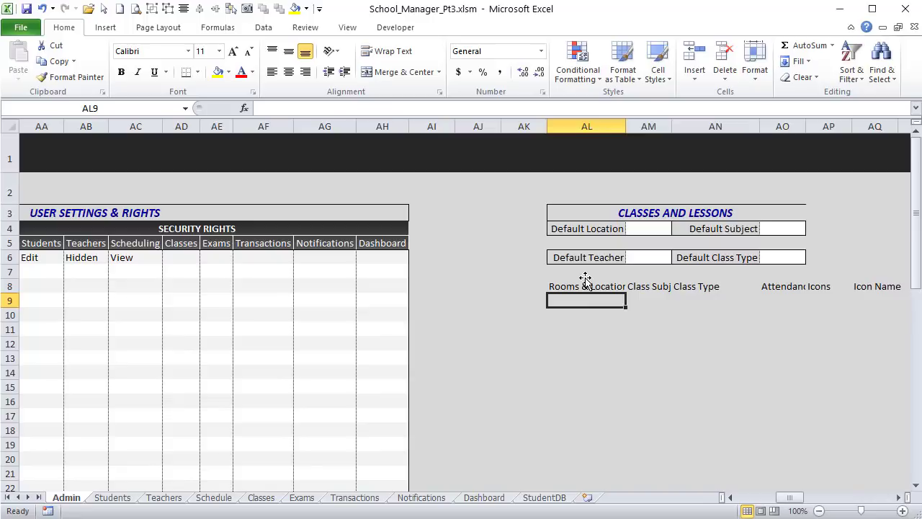
# Apply the Table Header cell style to headings AL8:AQ8
pyautogui.moveTo(585, 285); pyautogui.dragTo(894, 287)
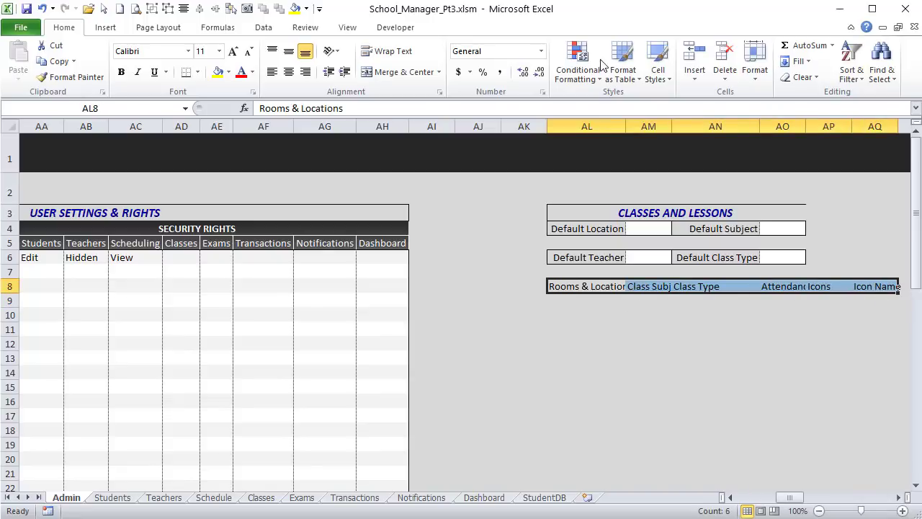
pyautogui.click(658, 64)
pyautogui.click(456, 106)
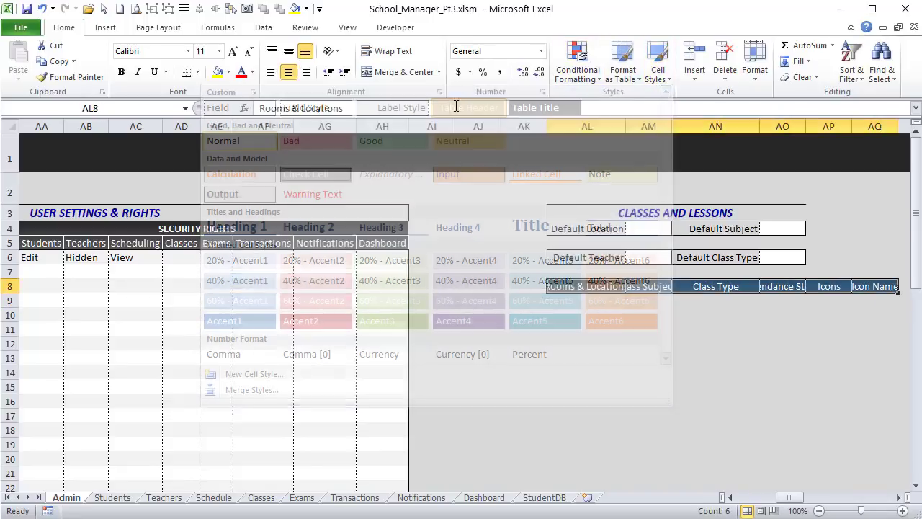
# AutoFit columns AL through AQ so each heading title shows in full
pyautogui.moveTo(613, 126); pyautogui.dragTo(875, 127)
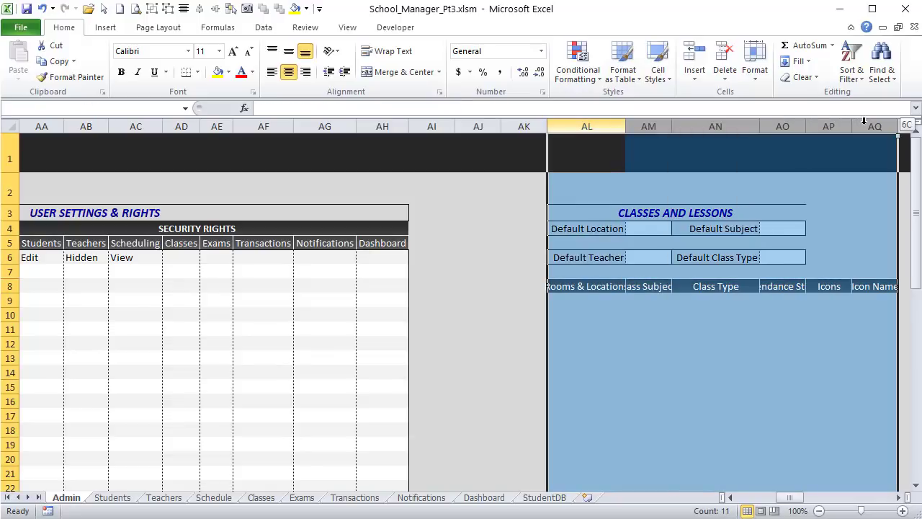
pyautogui.doubleClick(851, 126)
pyautogui.moveTo(790, 497); pyautogui.dragTo(797, 498)
pyautogui.click(579, 303)
pyautogui.moveTo(364, 213); pyautogui.dragTo(731, 280)
pyautogui.click(359, 299)
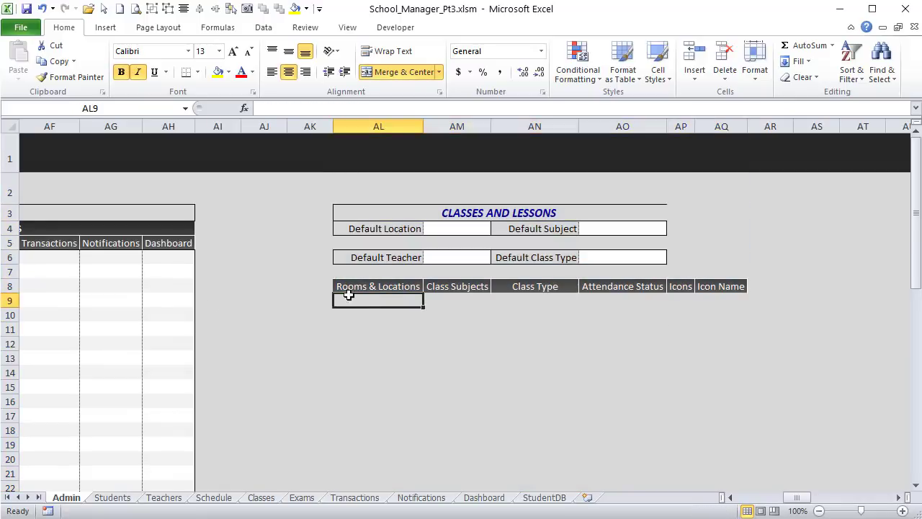
pyautogui.moveTo(797, 497); pyautogui.dragTo(778, 497)
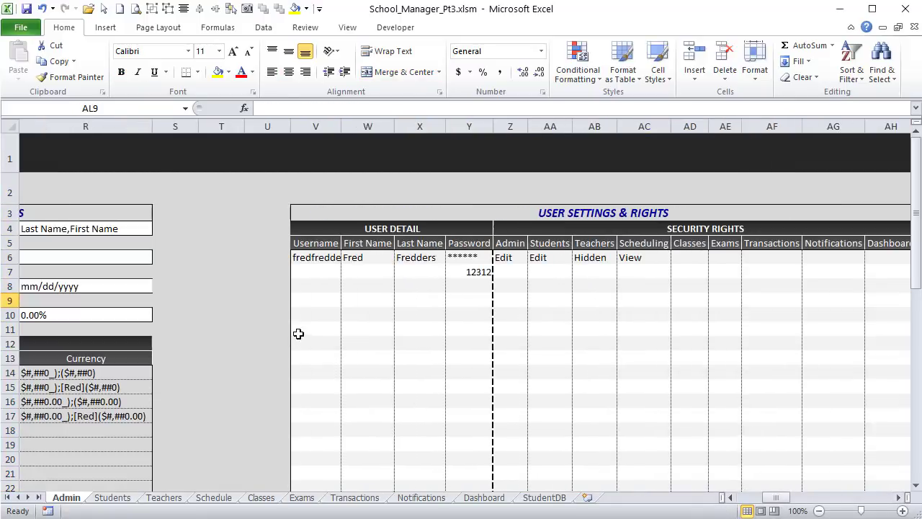
# Copy the banded user block V6:W24 and paste it at AL9
pyautogui.moveTo(304, 324); pyautogui.dragTo(372, 417)
pyautogui.moveTo(316, 167); pyautogui.dragTo(385, 411)
pyautogui.moveTo(304, 156); pyautogui.dragTo(379, 410)
pyautogui.hotkey('ctrl', 'c')
pyautogui.moveTo(774, 498); pyautogui.dragTo(790, 509)
pyautogui.click(526, 201)
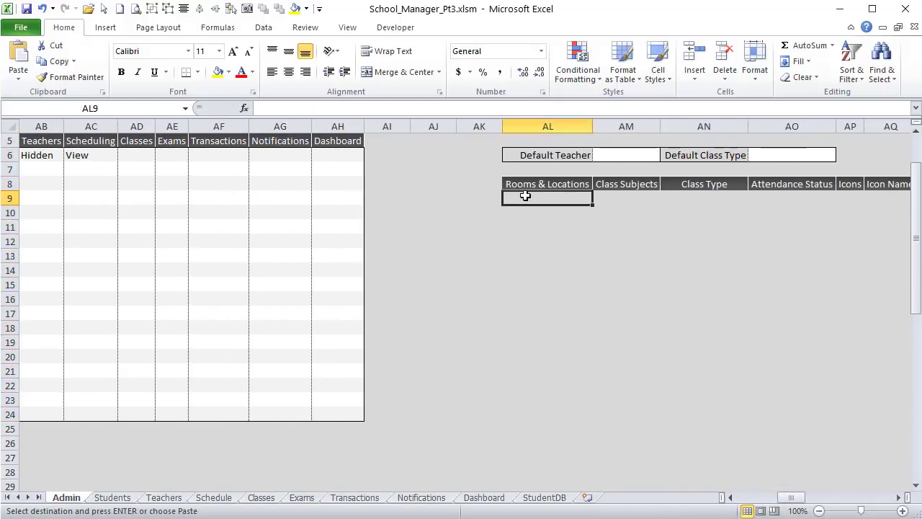
pyautogui.hotkey('ctrl', 'v')
pyautogui.click(578, 212)
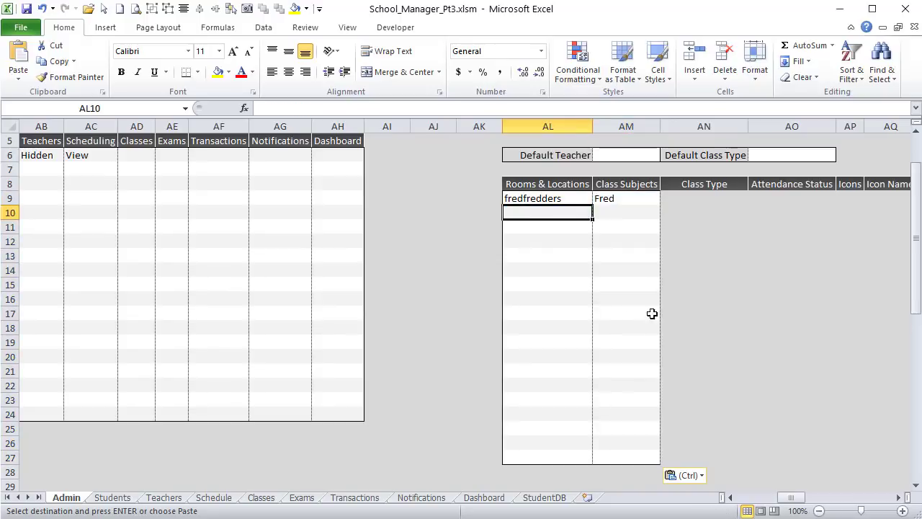
# Fill AL9:AQ27 white and give it right and bottom borders
pyautogui.moveTo(583, 198); pyautogui.dragTo(773, 462)
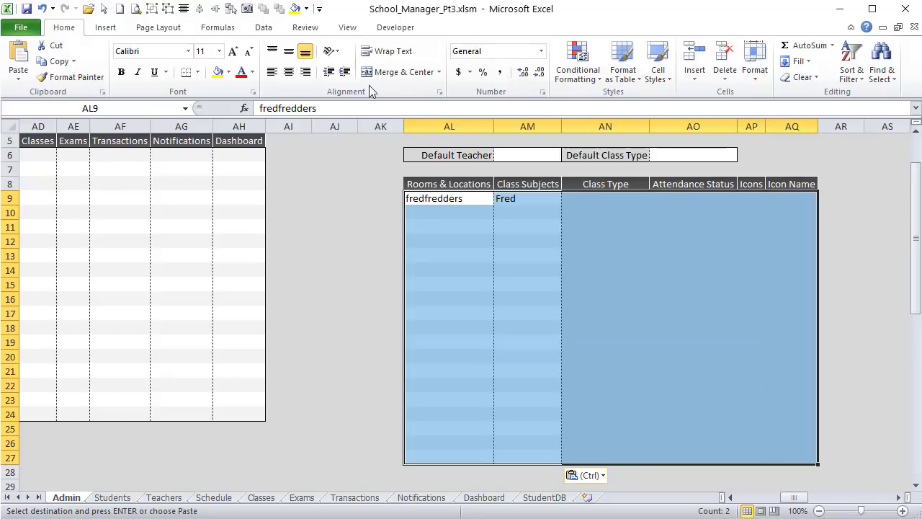
pyautogui.click(229, 72)
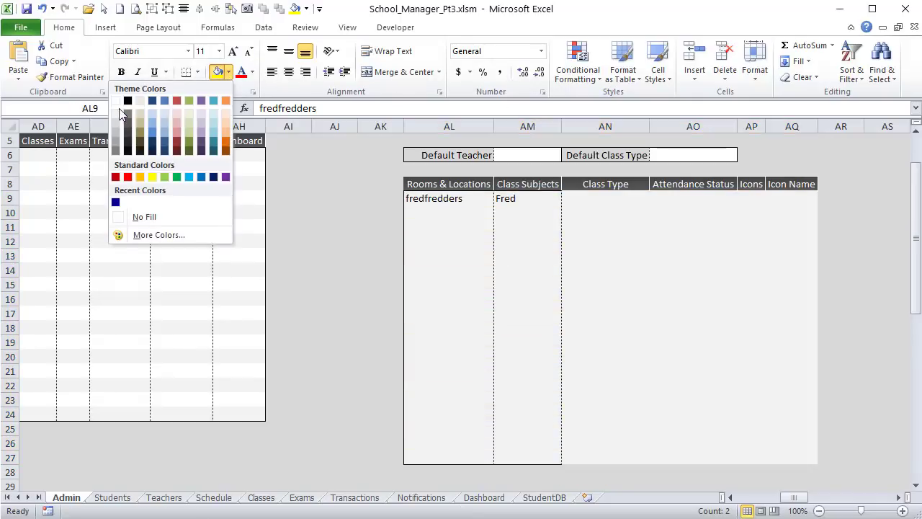
pyautogui.click(119, 106)
pyautogui.rightClick(521, 293)
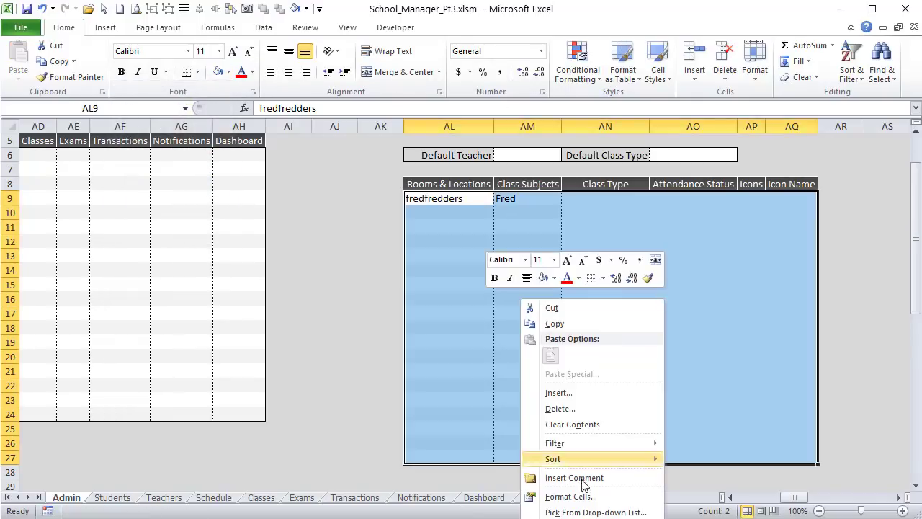
pyautogui.click(570, 497)
pyautogui.moveTo(597, 326); pyautogui.dragTo(590, 177)
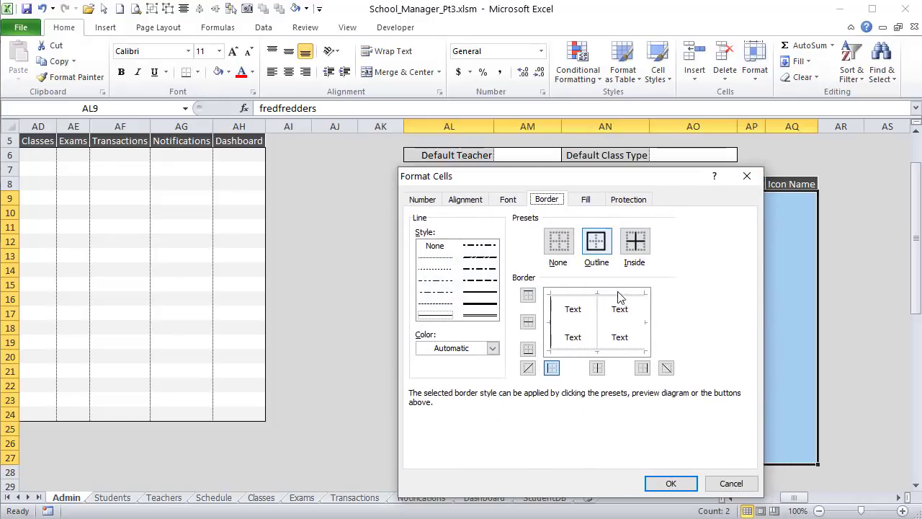
pyautogui.click(642, 322)
pyautogui.click(631, 353)
pyautogui.click(676, 483)
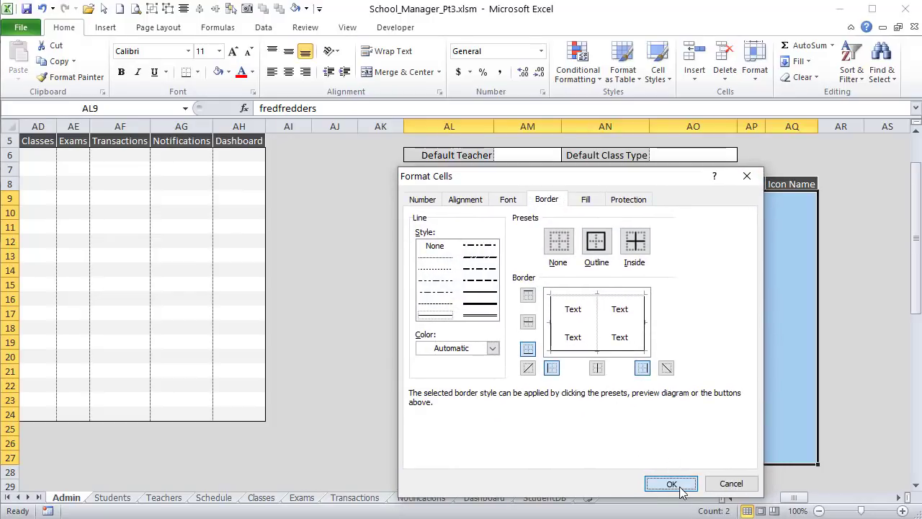
# Change the MOD row-banding rule's Applies to range to =$AL$9:$AQ$27
pyautogui.click(580, 72)
pyautogui.click(533, 289)
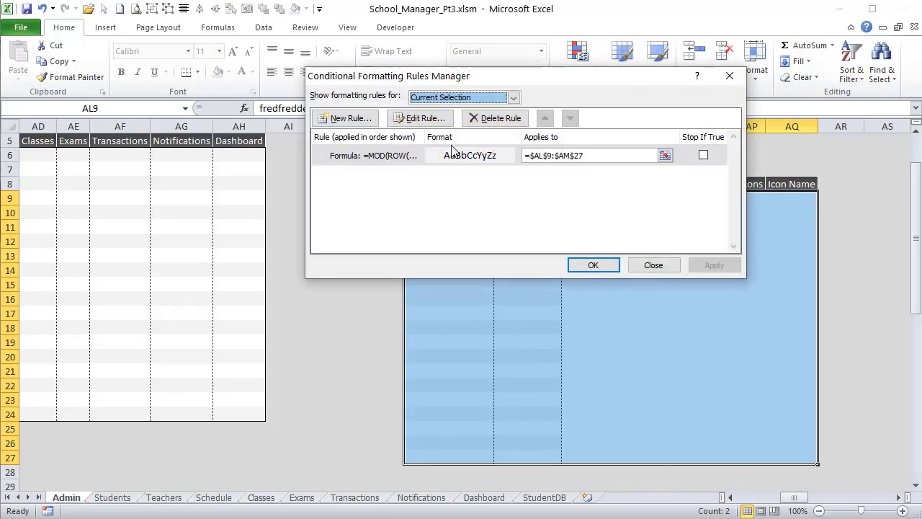
pyautogui.click(400, 156)
pyautogui.press('Tab')
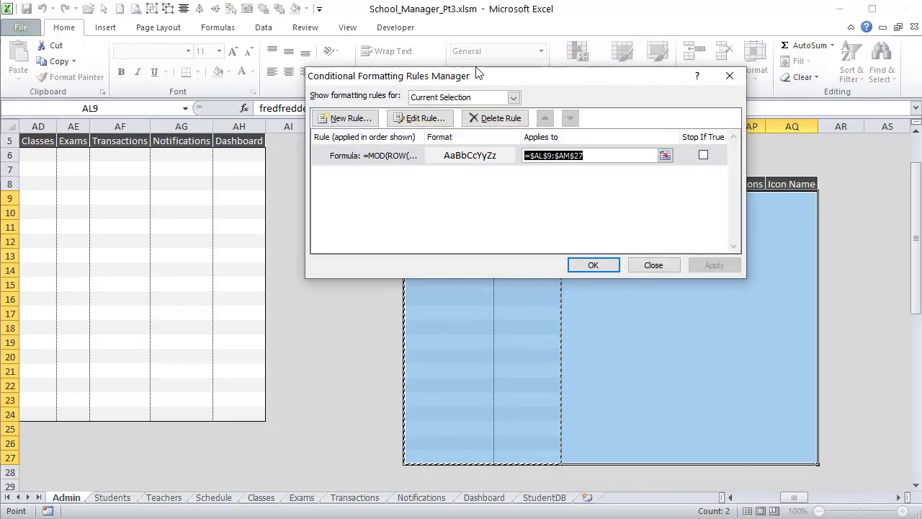
pyautogui.moveTo(483, 74); pyautogui.dragTo(217, 69)
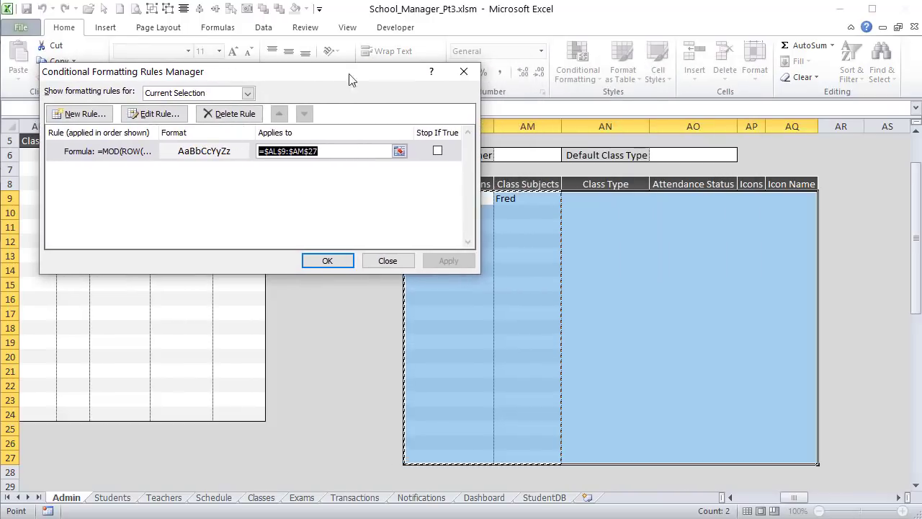
pyautogui.moveTo(340, 81); pyautogui.dragTo(226, 78)
pyautogui.moveTo(433, 203); pyautogui.dragTo(776, 457)
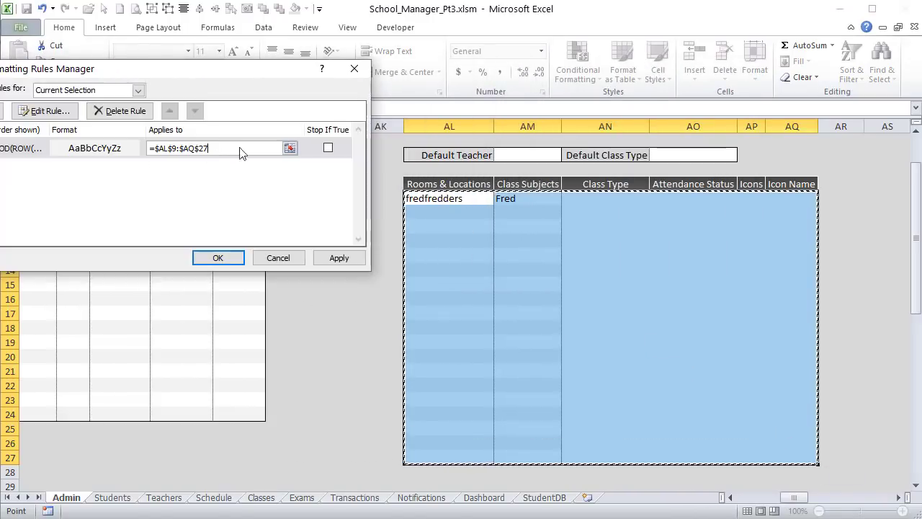
pyautogui.click(336, 259)
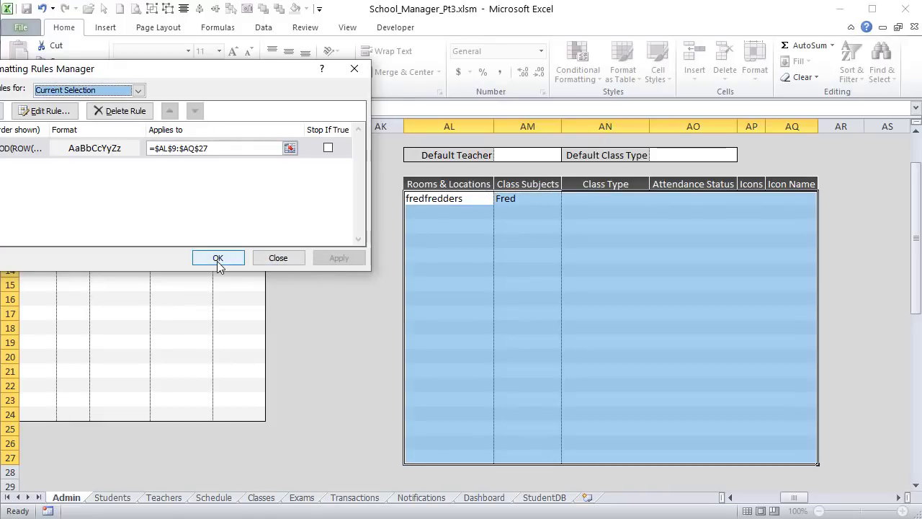
pyautogui.click(219, 259)
pyautogui.rightClick(542, 228)
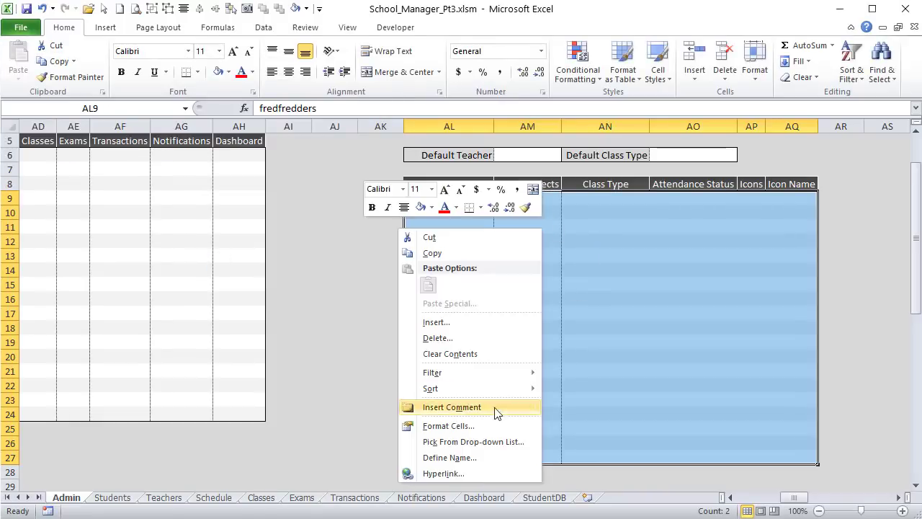
# Add vertical border lines between the table body's columns
pyautogui.click(448, 426)
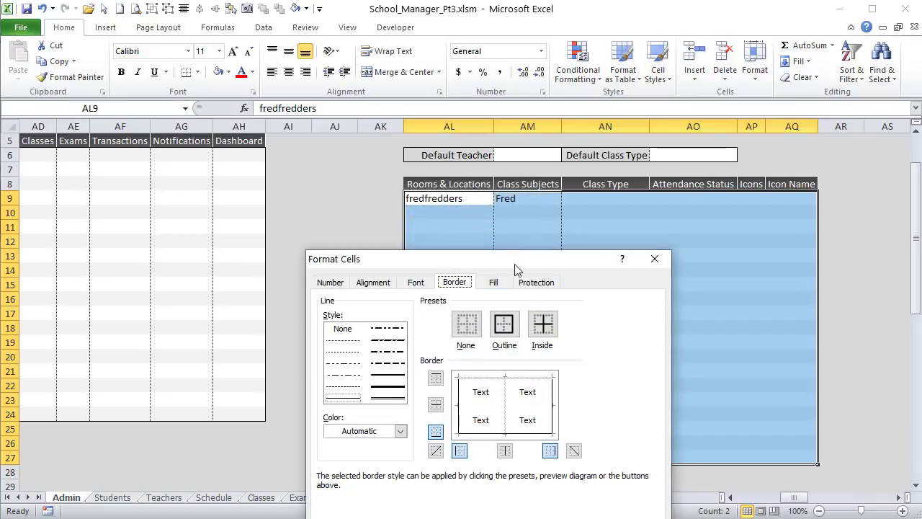
pyautogui.moveTo(504, 239); pyautogui.dragTo(669, 179)
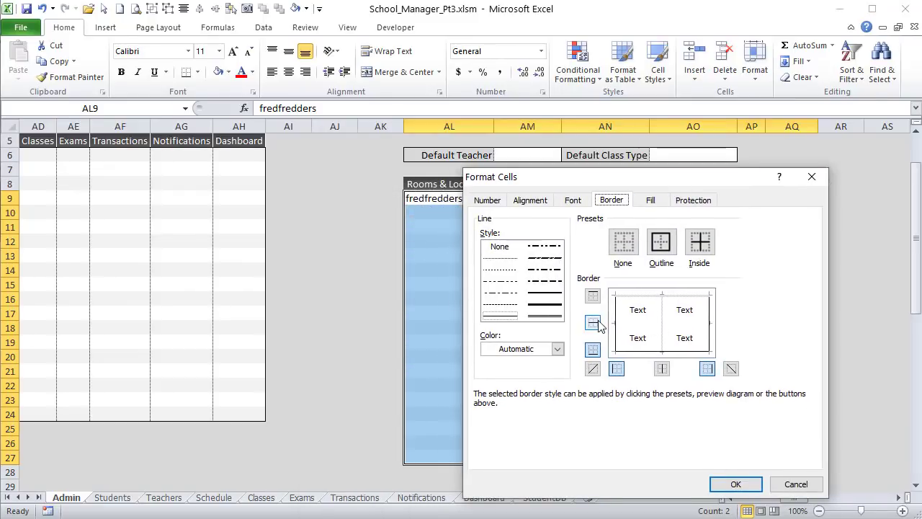
pyautogui.click(668, 330)
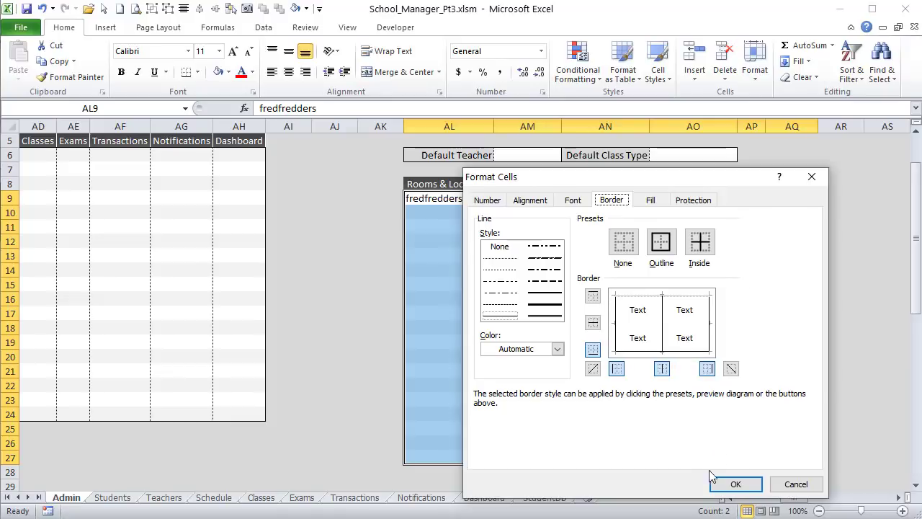
pyautogui.click(735, 484)
# Make the border between the Icons and Icon Name columns (AP9:AQ27) a dotted hairline
pyautogui.click(748, 196)
pyautogui.moveTo(748, 196); pyautogui.dragTo(782, 454)
pyautogui.rightClick(783, 454)
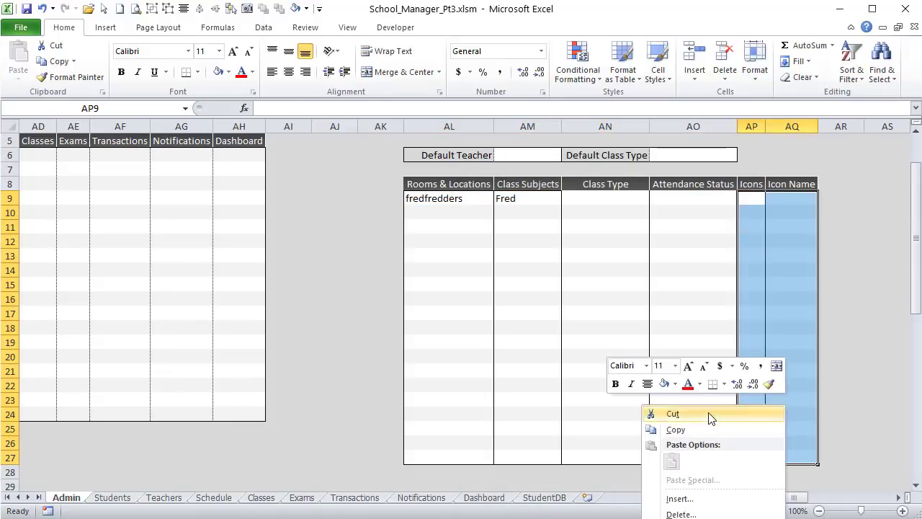
pyautogui.scroll(-4, 857, 192)
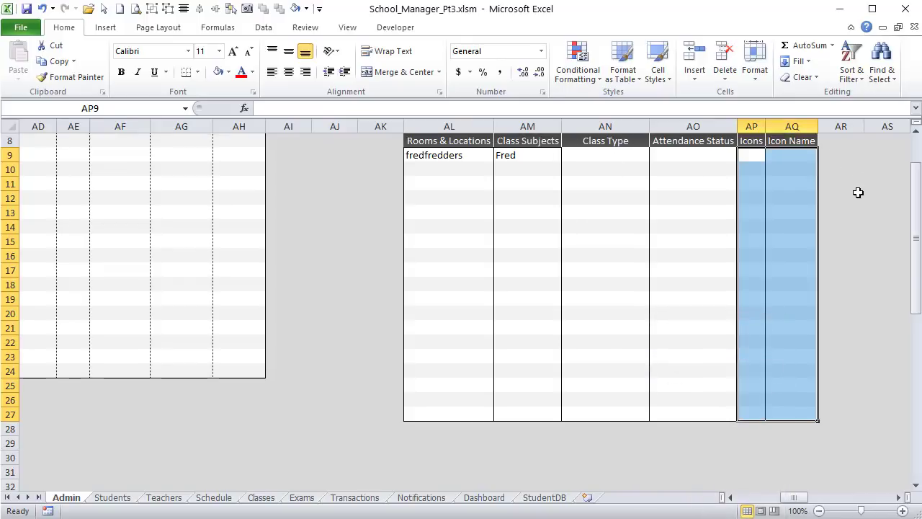
pyautogui.rightClick(766, 181)
pyautogui.click(640, 380)
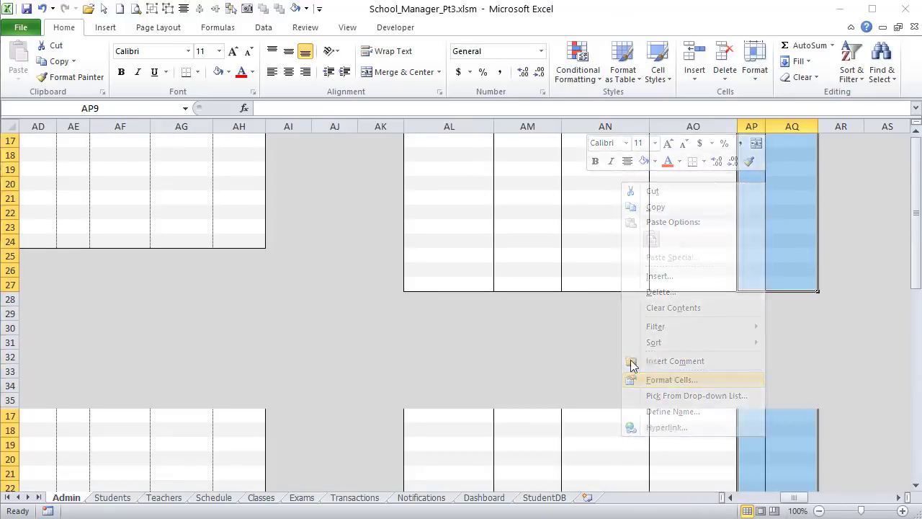
pyautogui.click(540, 297)
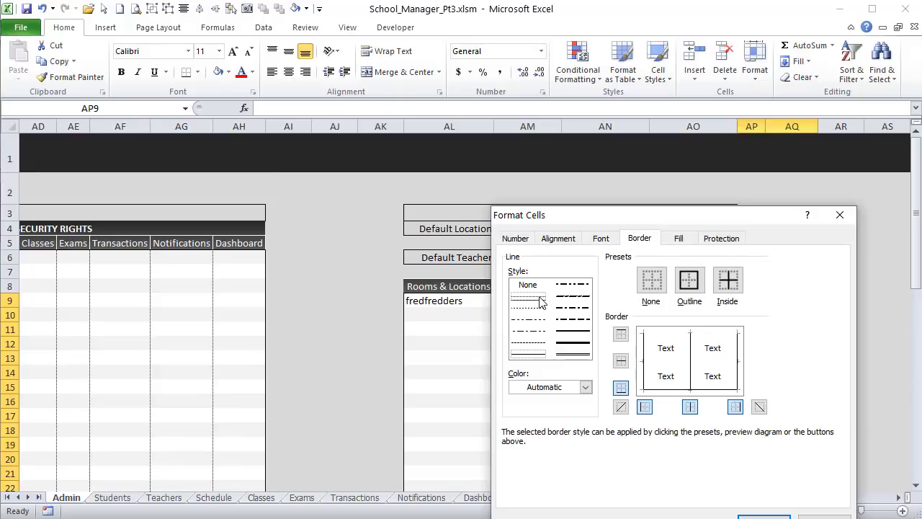
pyautogui.click(692, 365)
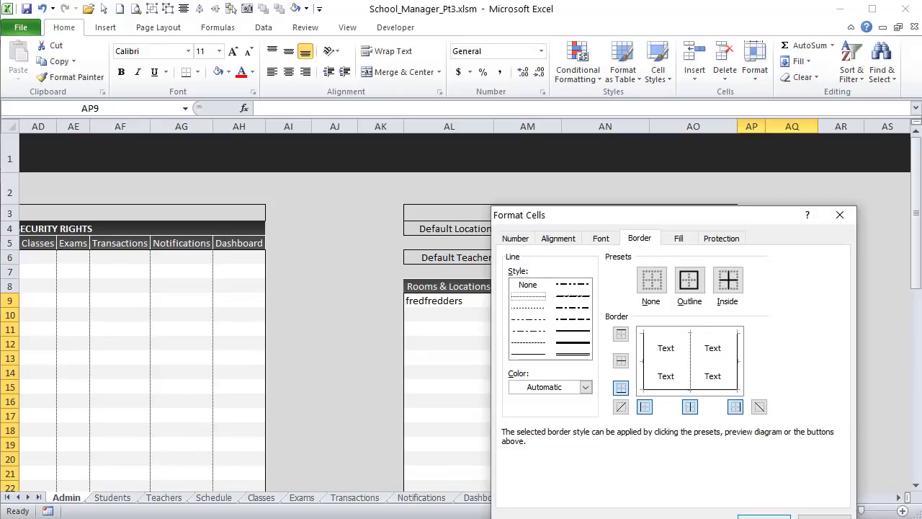
pyautogui.click(764, 517)
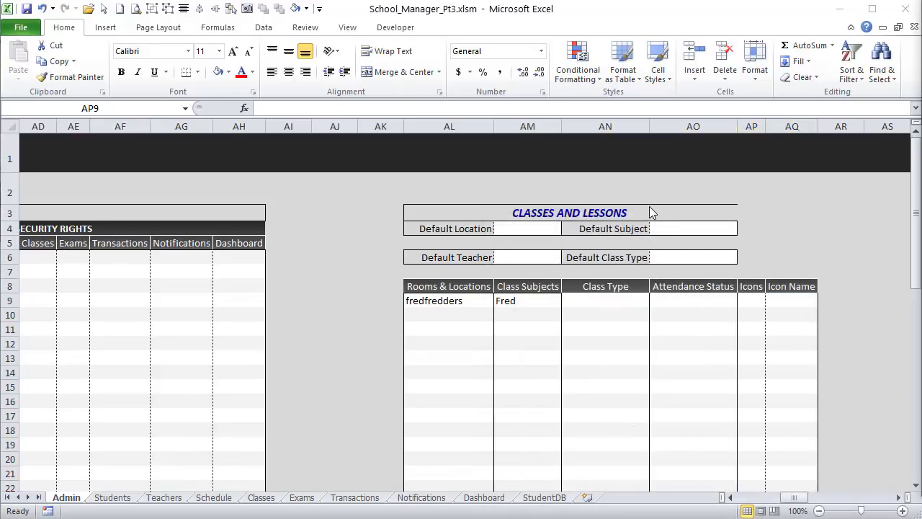
# Put an Automatic-colour outline border around the header area AL3:AQ7
pyautogui.moveTo(650, 209); pyautogui.dragTo(776, 270)
pyautogui.rightClick(776, 270)
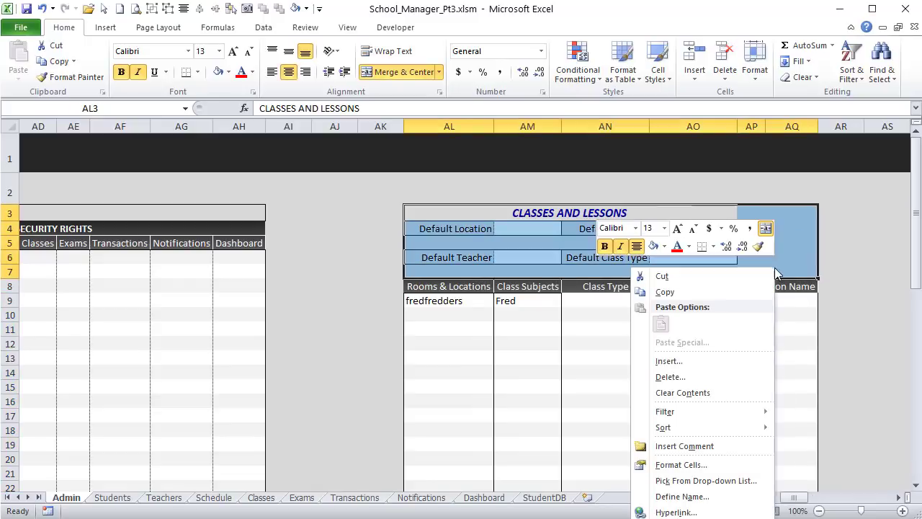
pyautogui.click(704, 464)
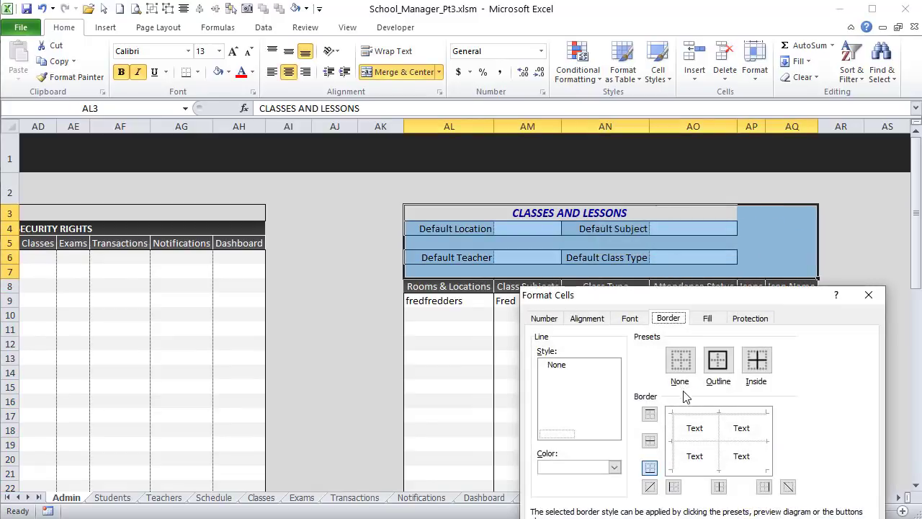
pyautogui.click(717, 360)
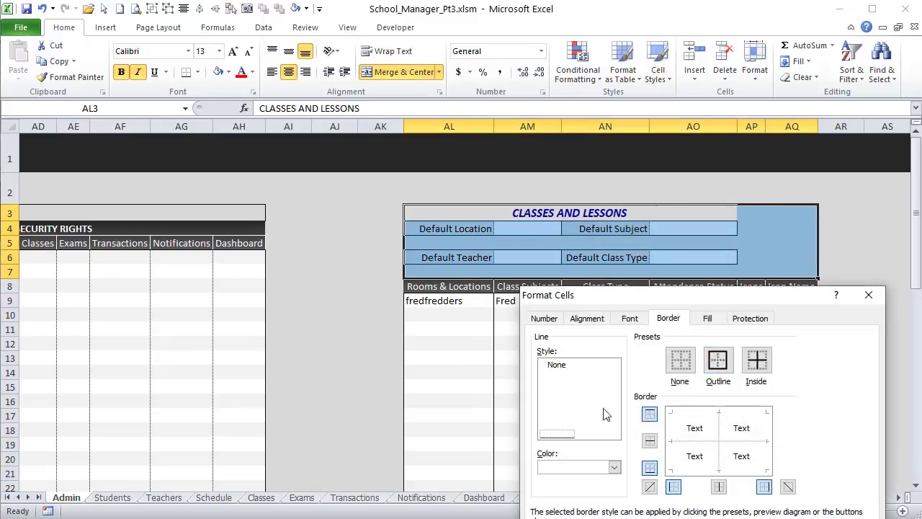
pyautogui.click(614, 466)
pyautogui.click(547, 484)
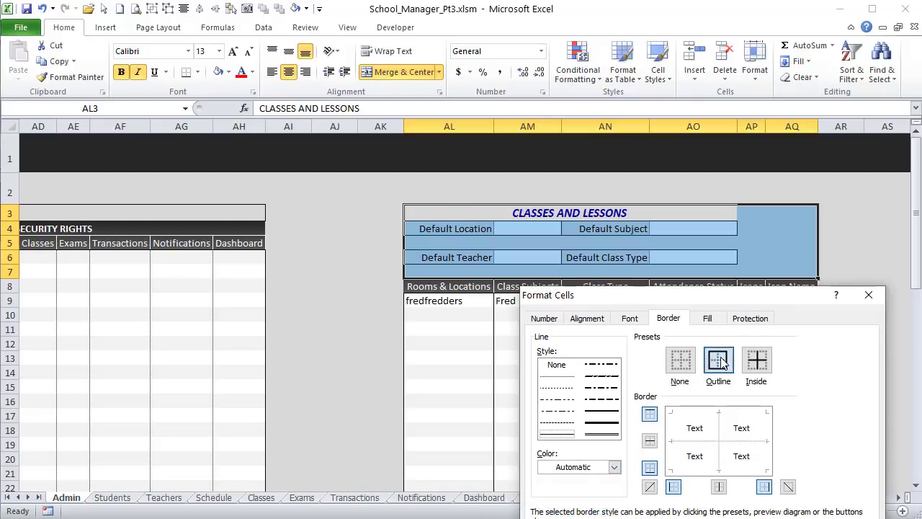
pyautogui.moveTo(742, 298); pyautogui.dragTo(671, 170)
pyautogui.click(715, 468)
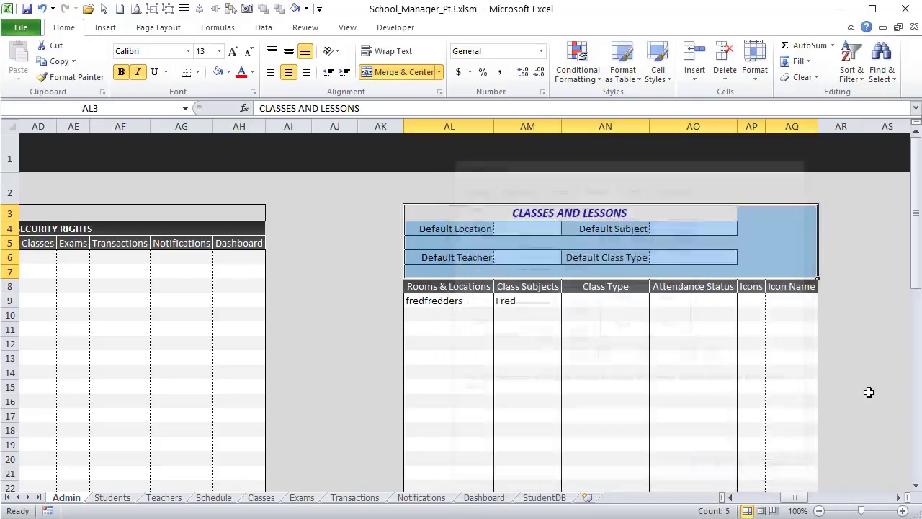
pyautogui.click(869, 392)
# Merge and centre the Classes and Lessons title across AL3:AQ3, then save the workbook
pyautogui.moveTo(450, 209); pyautogui.dragTo(799, 216)
pyautogui.click(400, 72)
pyautogui.click(400, 72)
pyautogui.click(368, 241)
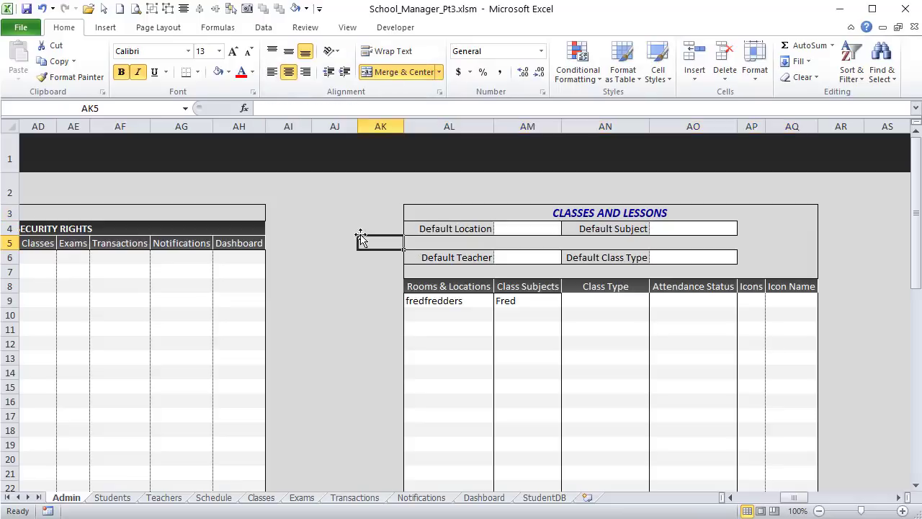
pyautogui.click(25, 10)
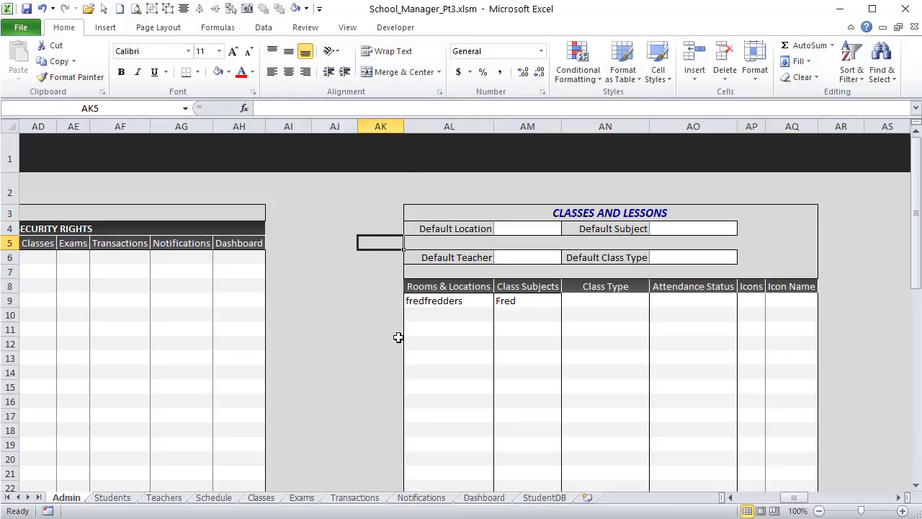
# Open task_manager_Pt3 from Recent and browse the weeks around May 11–17
pyautogui.click(21, 30)
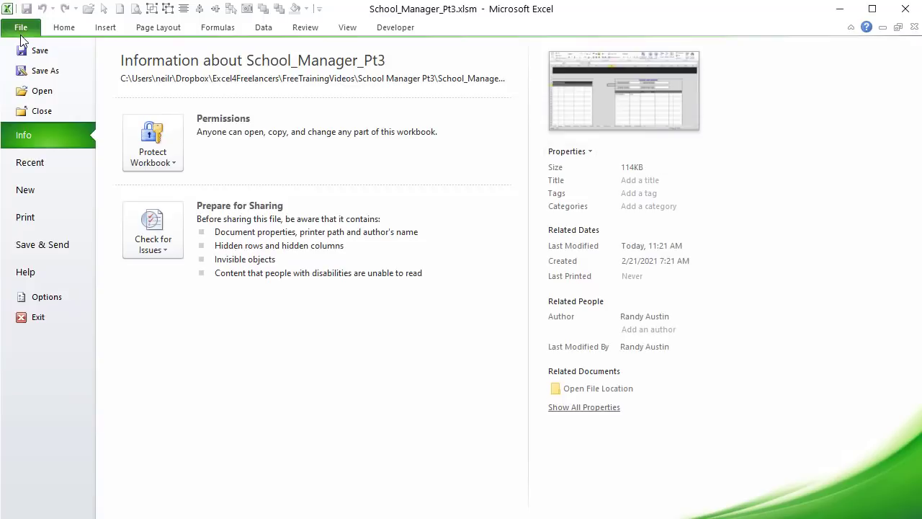
pyautogui.click(50, 169)
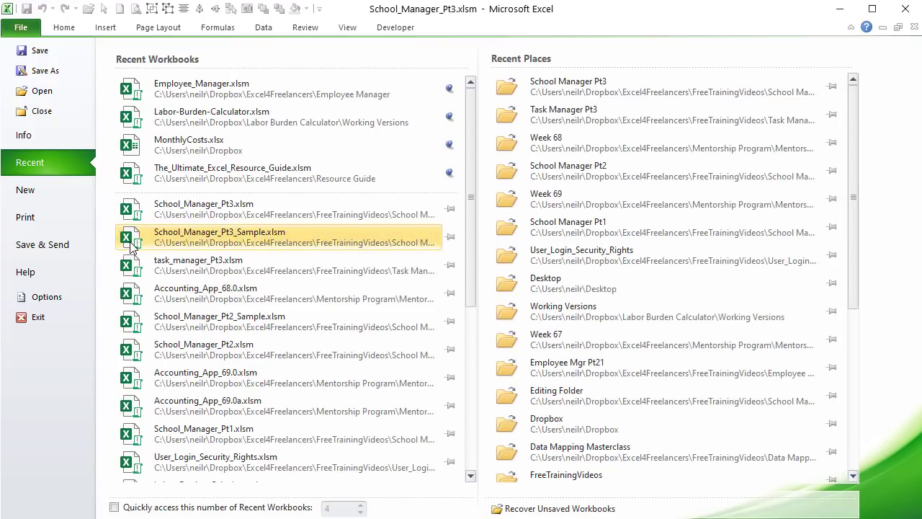
pyautogui.click(206, 273)
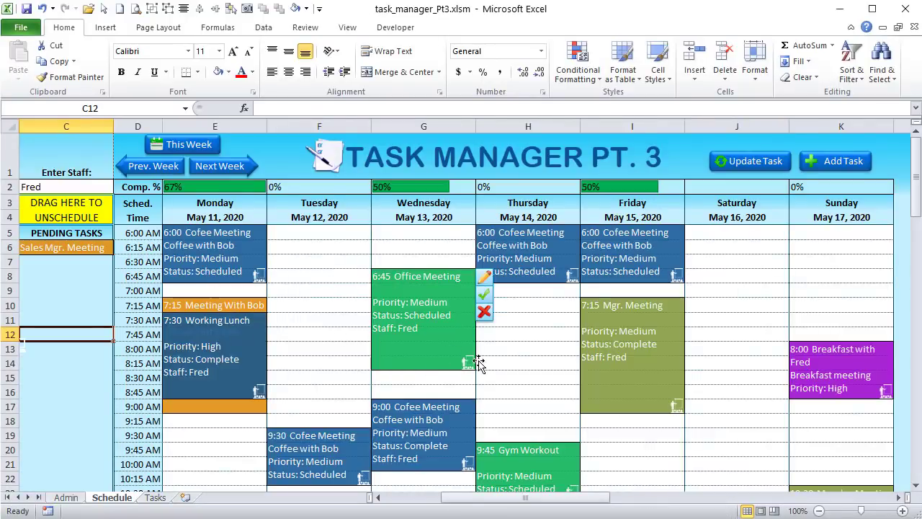
pyautogui.click(655, 272)
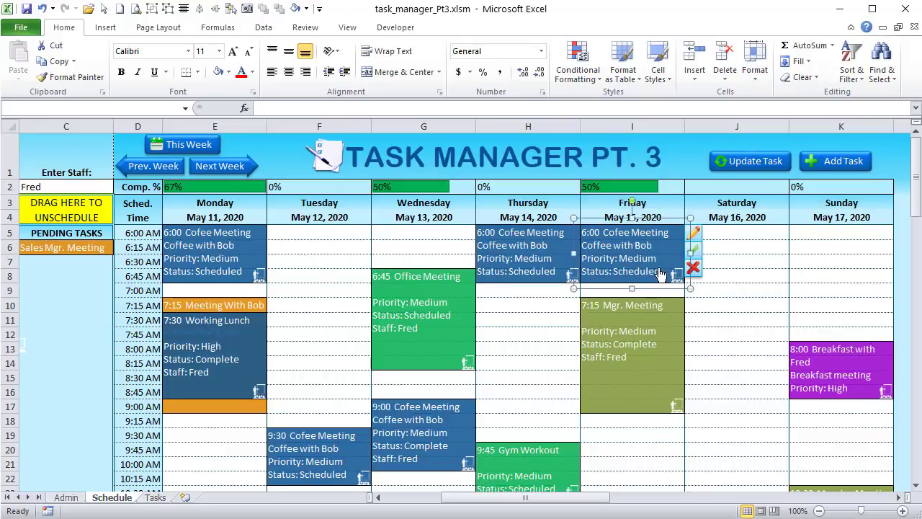
pyautogui.click(612, 326)
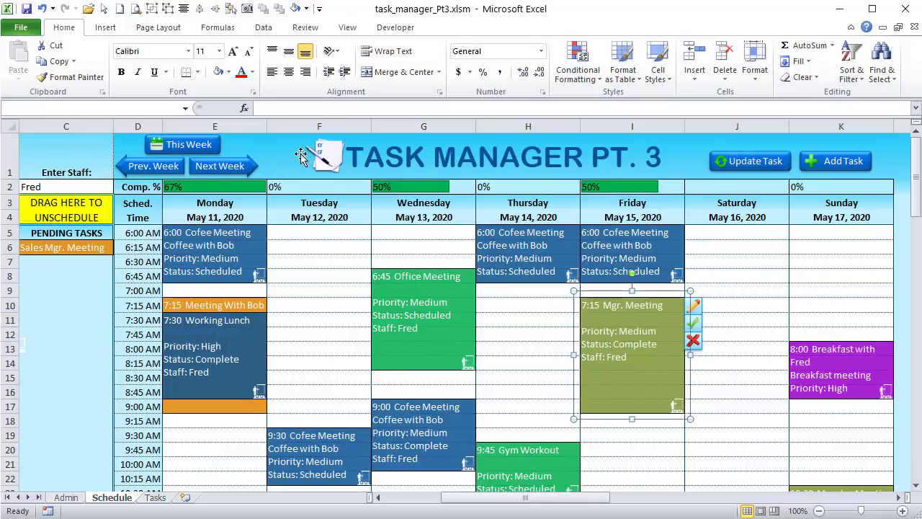
pyautogui.click(234, 167)
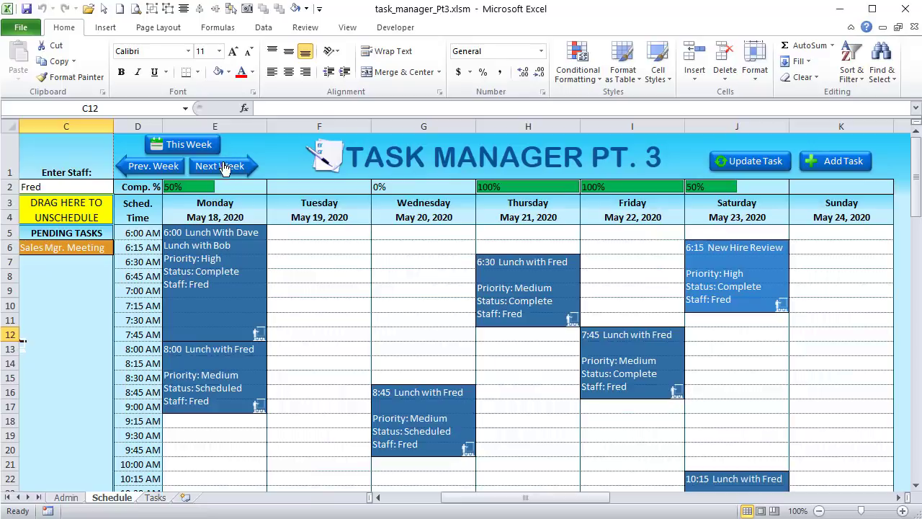
pyautogui.click(160, 168)
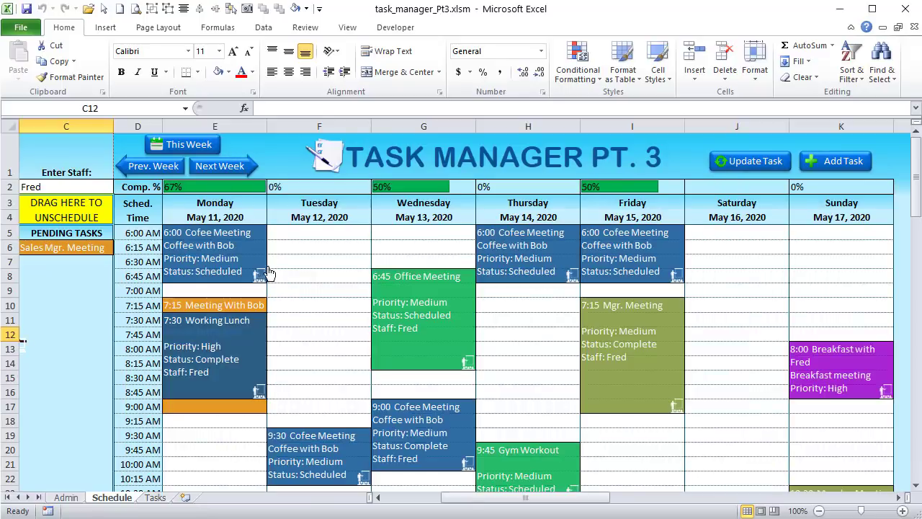
pyautogui.click(173, 167)
pyautogui.click(223, 166)
# Move Friday's Cofee Meeting to Saturday 6:15 and the Mgr. Meeting to Sunday 6:15
pyautogui.click(466, 367)
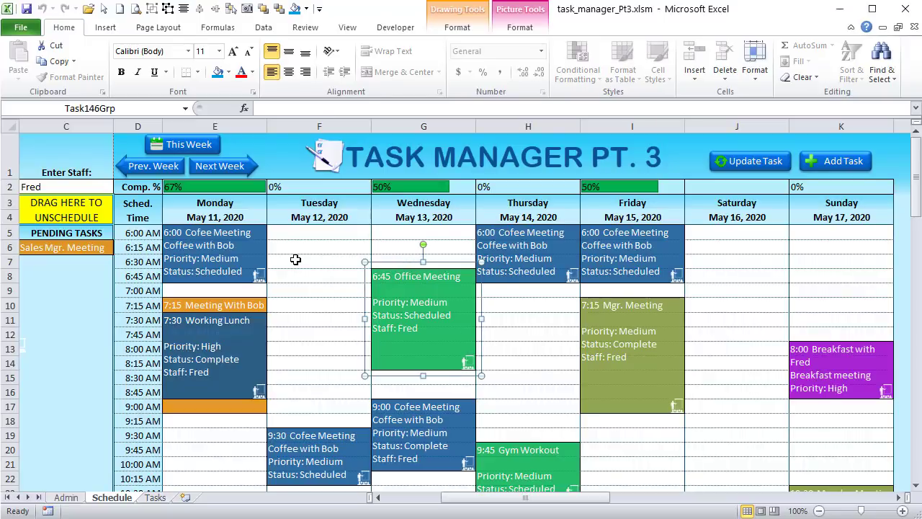
pyautogui.click(712, 245)
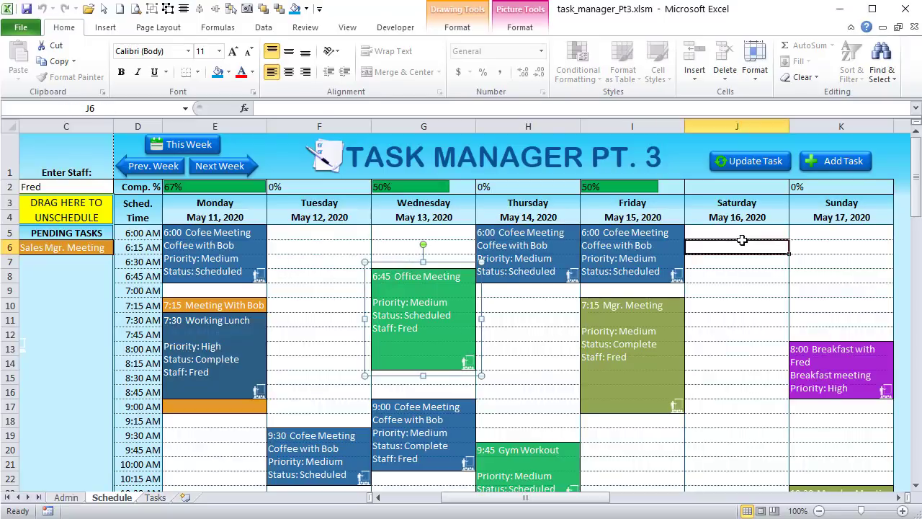
pyautogui.click(512, 278)
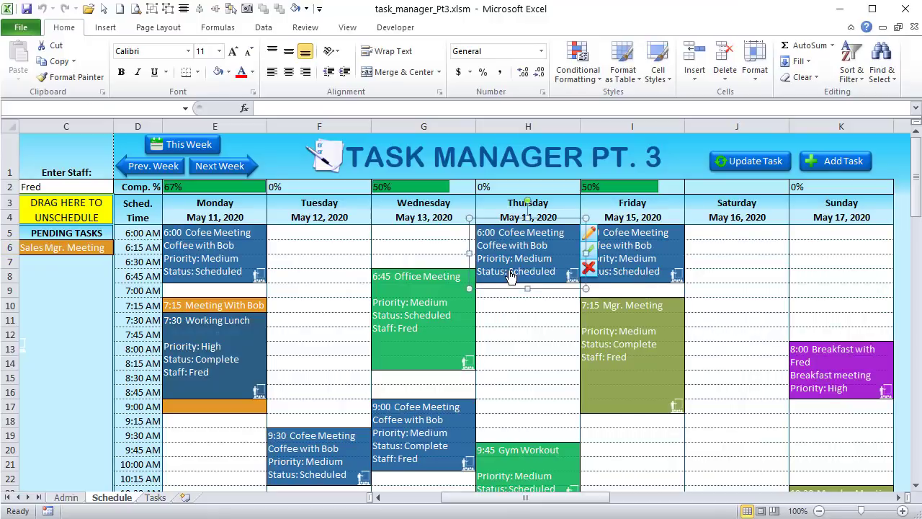
pyautogui.click(654, 265)
pyautogui.moveTo(654, 275); pyautogui.dragTo(762, 319)
pyautogui.click(624, 373)
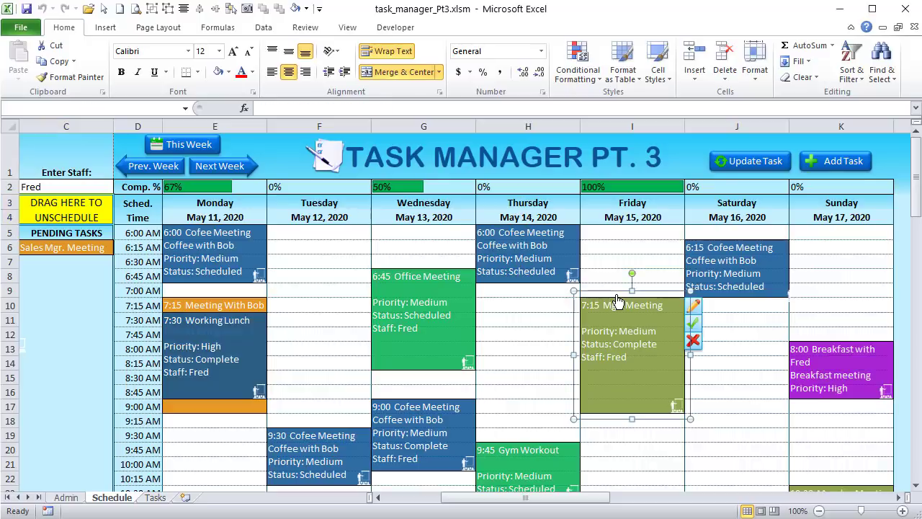
pyautogui.moveTo(617, 294); pyautogui.dragTo(824, 243)
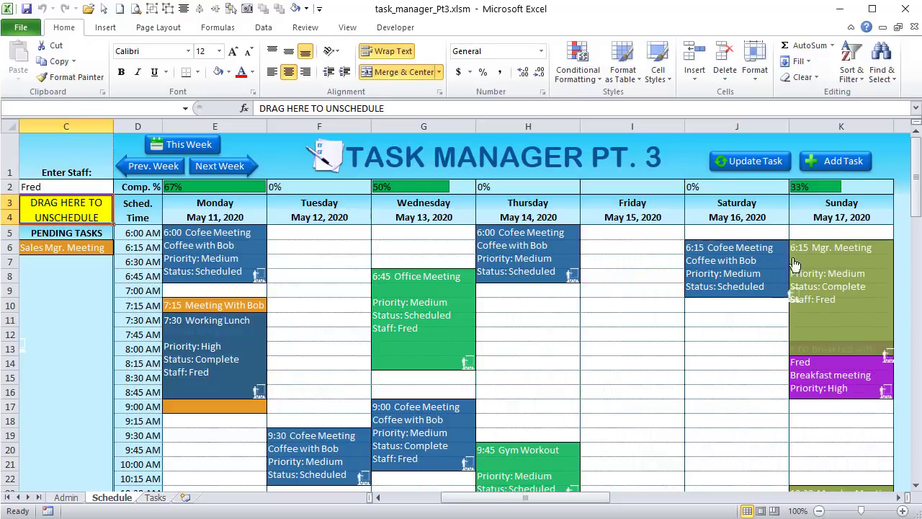
# Adjust the Friday column width and move Thursday's Cofee Meeting onto Friday at 7:15
pyautogui.moveTo(581, 497); pyautogui.dragTo(638, 497)
pyautogui.click(423, 264)
pyautogui.moveTo(559, 203); pyautogui.dragTo(757, 393)
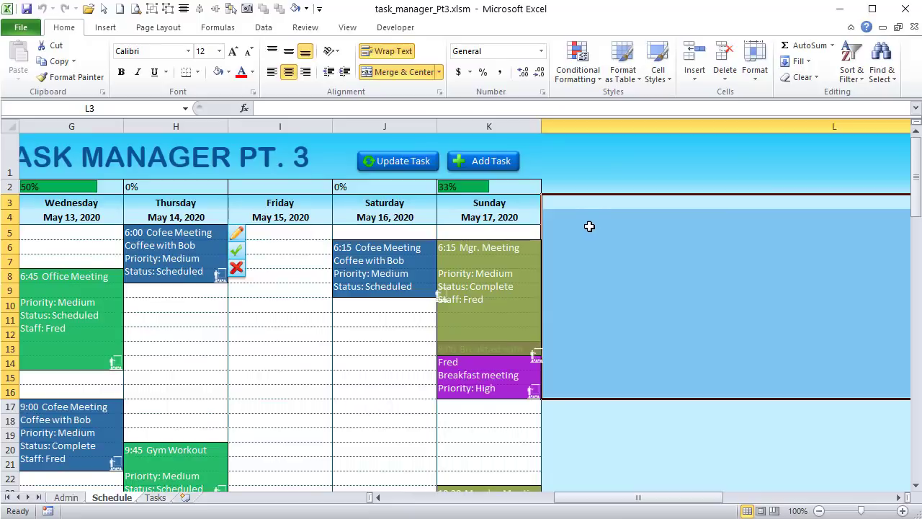
pyautogui.click(559, 182)
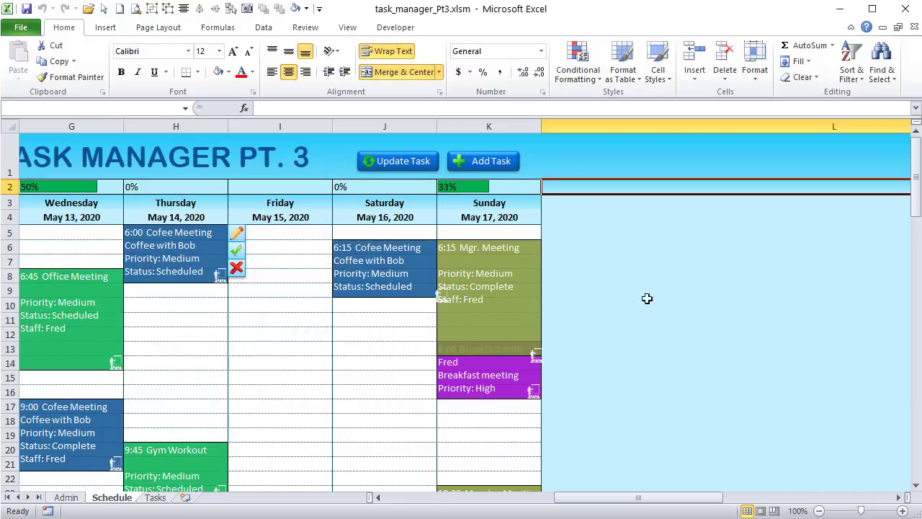
pyautogui.click(717, 497)
pyautogui.moveTo(641, 497)
pyautogui.mouseDown()
pyautogui.moveTo(675, 498)
pyautogui.moveTo(562, 502)
pyautogui.moveTo(632, 501)
pyautogui.mouseUp()
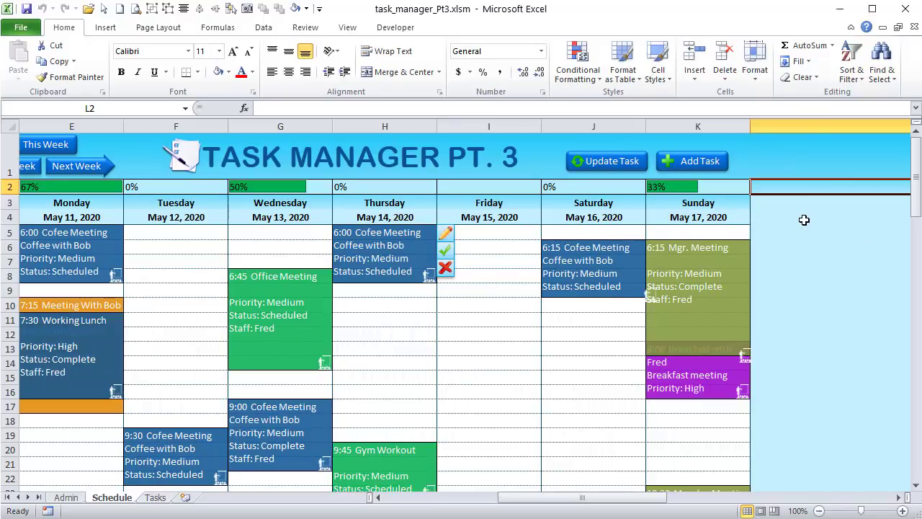
pyautogui.moveTo(541, 127); pyautogui.dragTo(532, 127)
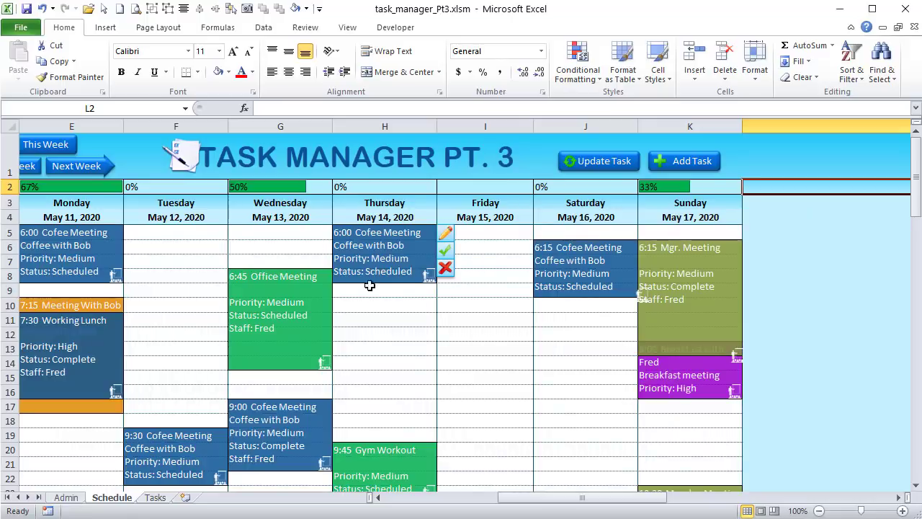
pyautogui.click(382, 248)
pyautogui.moveTo(397, 290); pyautogui.dragTo(505, 358)
pyautogui.click(428, 320)
# View and cancel the Office Meeting task form, then close task_manager_Pt3 choosing Don't Save
pyautogui.doubleClick(567, 306)
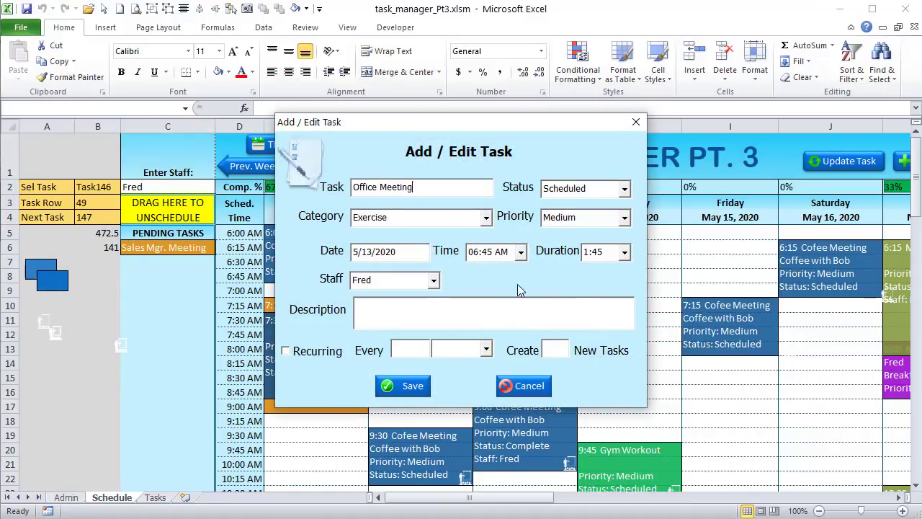
pyautogui.click(530, 387)
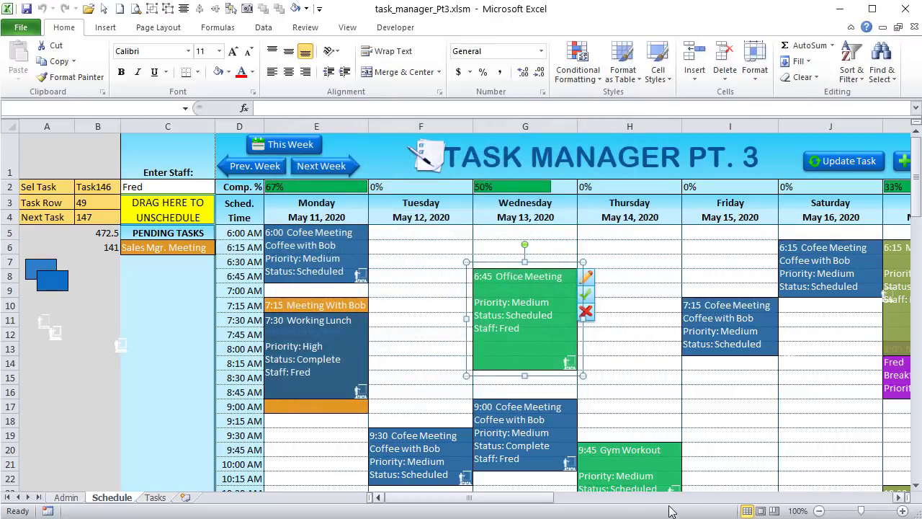
pyautogui.moveTo(513, 503); pyautogui.dragTo(562, 504)
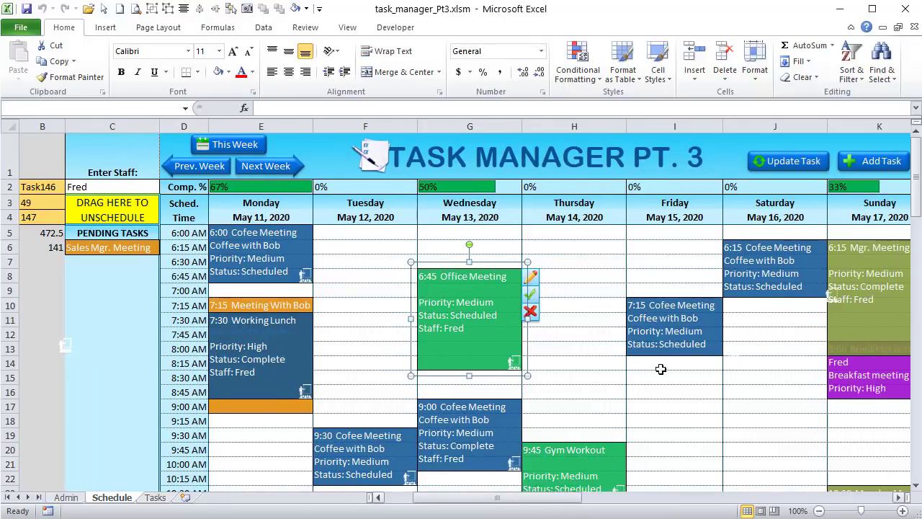
pyautogui.click(916, 27)
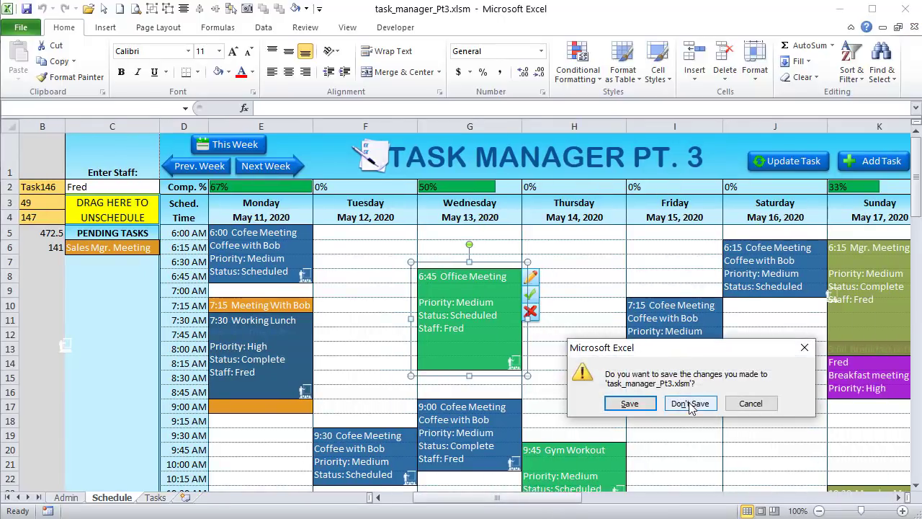
pyautogui.click(693, 404)
pyautogui.moveTo(751, 299); pyautogui.dragTo(757, 465)
pyautogui.click(787, 302)
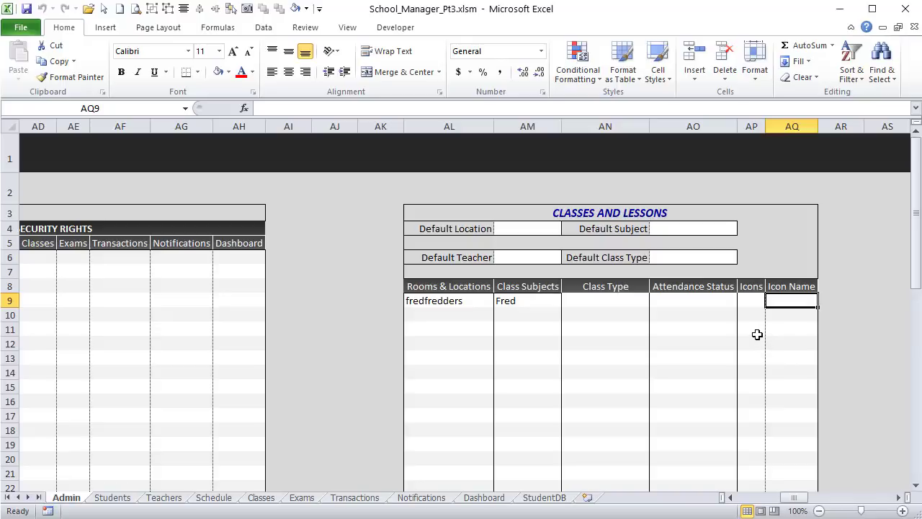
# Move the Default Subject label one column right into AO4
pyautogui.click(747, 300)
pyautogui.click(755, 315)
pyautogui.click(760, 356)
pyautogui.click(769, 300)
pyautogui.click(748, 302)
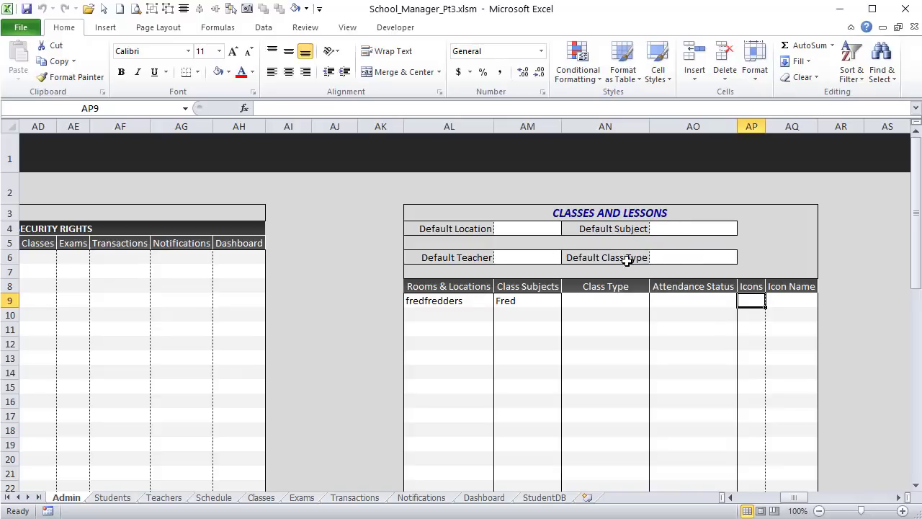
pyautogui.moveTo(624, 230); pyautogui.dragTo(799, 230)
pyautogui.click(726, 228)
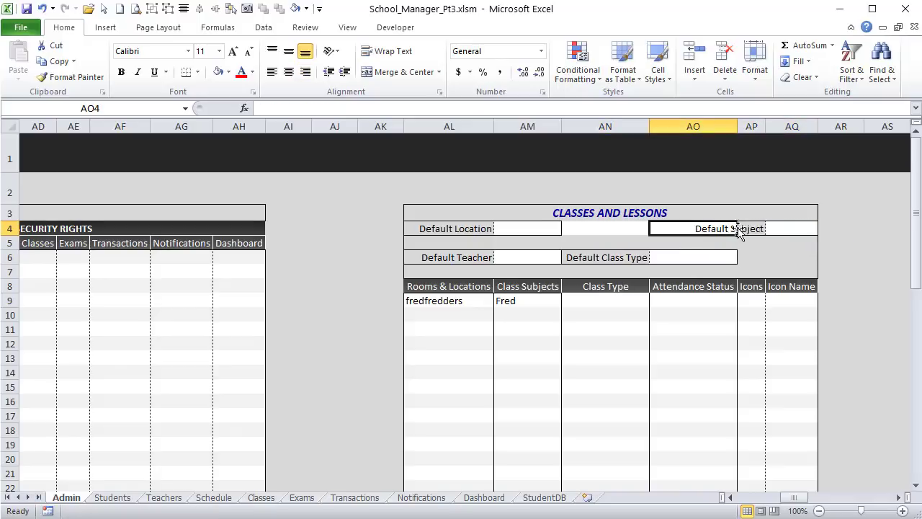
pyautogui.click(747, 228)
pyautogui.moveTo(748, 228); pyautogui.dragTo(677, 235)
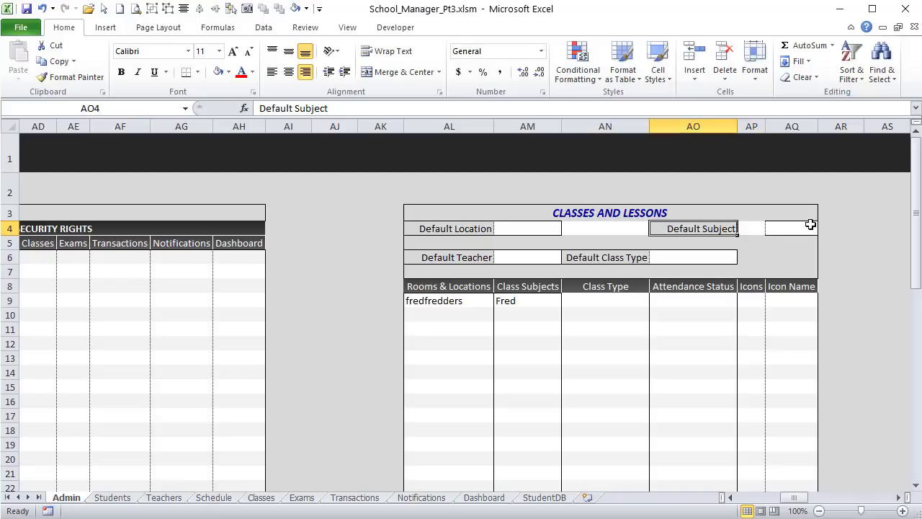
# Merge AM4:AN4, AP4:AQ4 and AP6:AQ6 into single input cells
pyautogui.click(650, 235)
pyautogui.moveTo(780, 229); pyautogui.dragTo(755, 229)
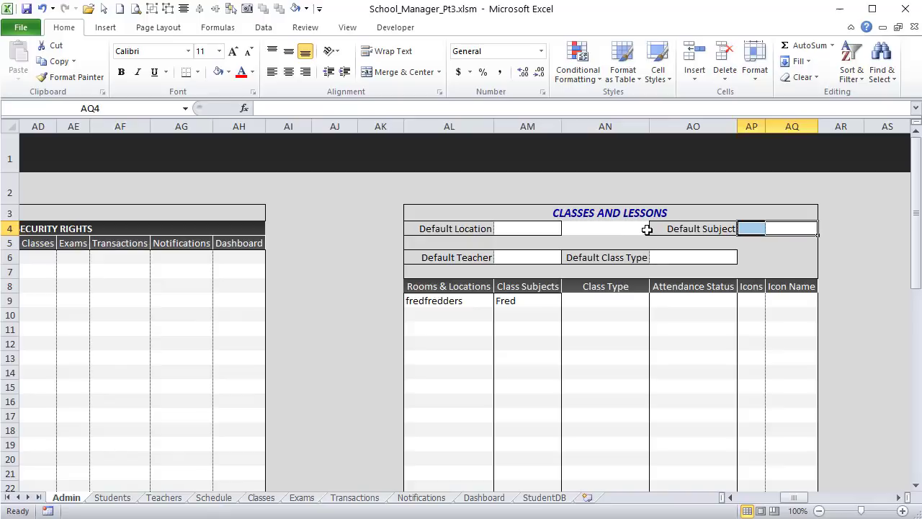
pyautogui.click(648, 228)
pyautogui.moveTo(536, 228); pyautogui.dragTo(782, 257)
pyautogui.click(731, 256)
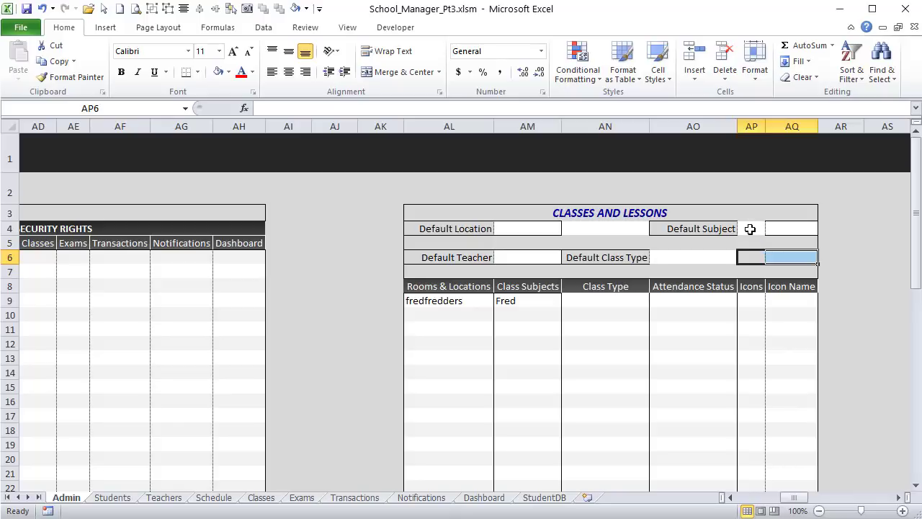
pyautogui.moveTo(754, 228); pyautogui.dragTo(778, 231)
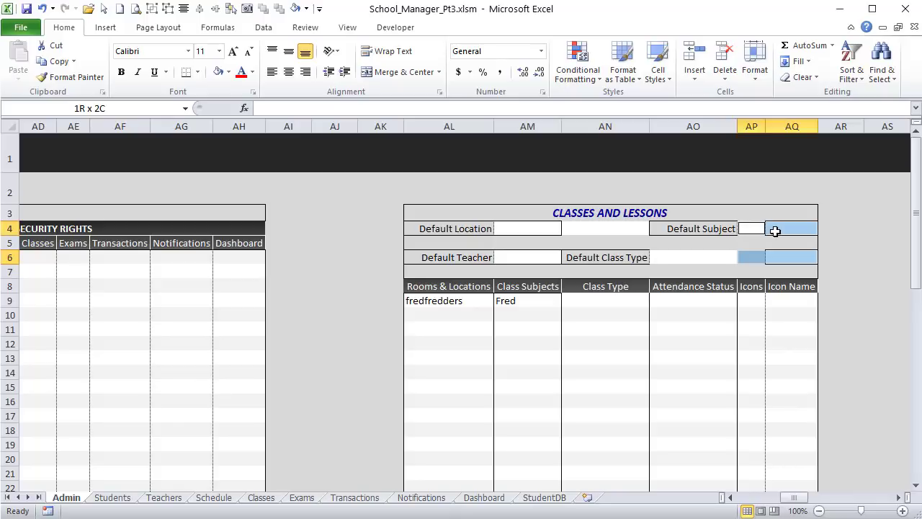
pyautogui.click(393, 71)
# Move Default Class Type into AO6, merge the remaining input cells and left-align them
pyautogui.click(620, 259)
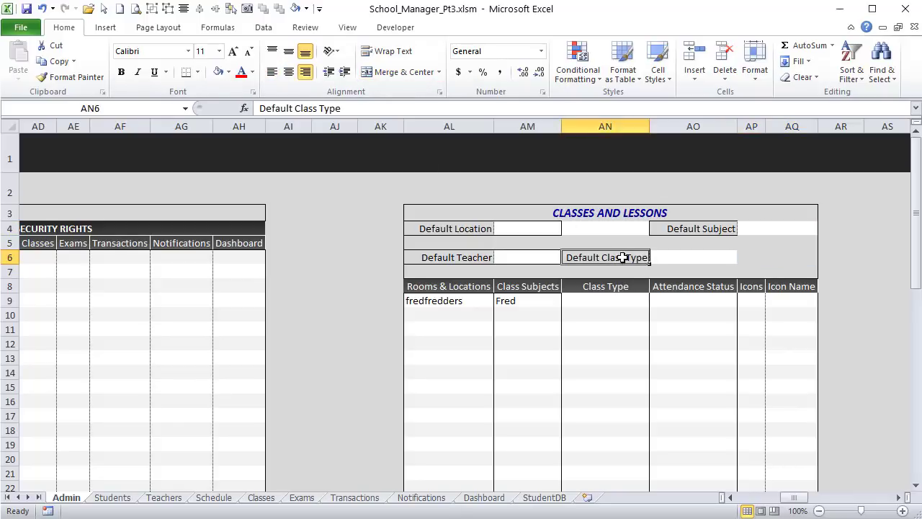
pyautogui.moveTo(667, 263); pyautogui.dragTo(672, 261)
pyautogui.moveTo(541, 233); pyautogui.dragTo(594, 258)
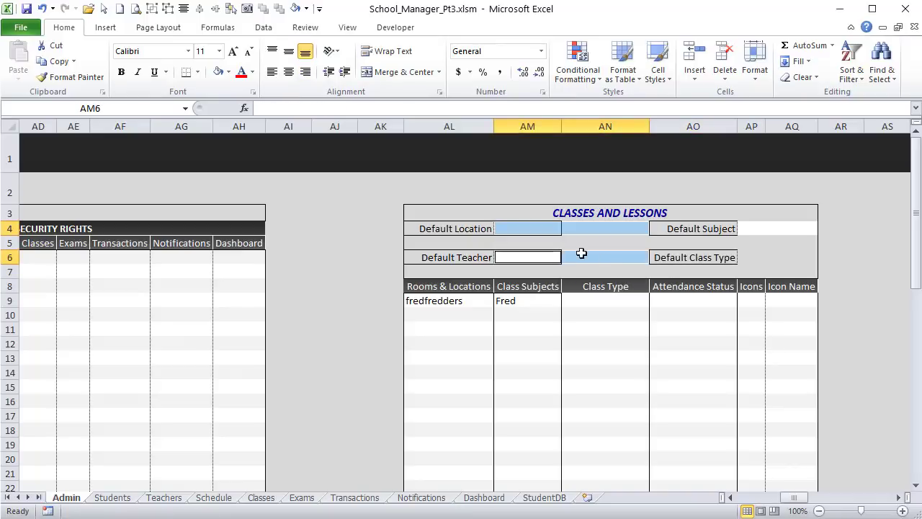
pyautogui.click(375, 72)
pyautogui.click(272, 72)
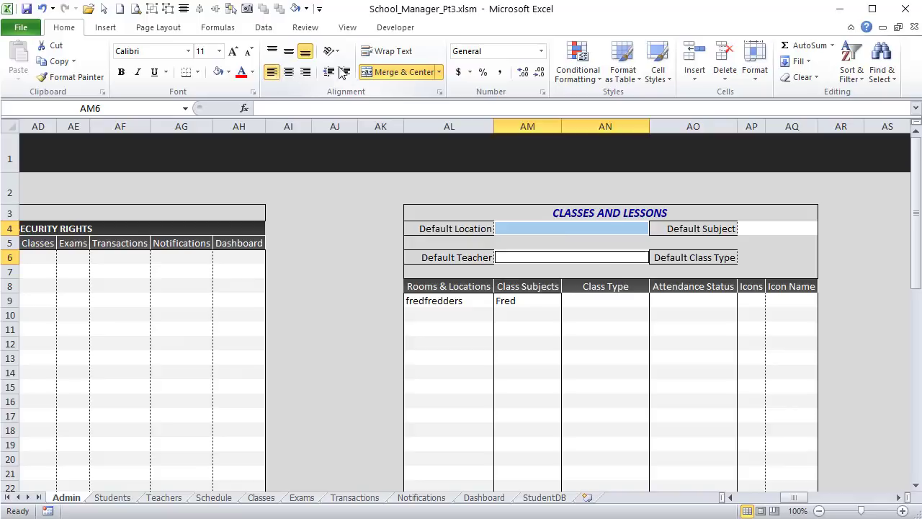
# Apply Field Style to the four merged input cells beside the defaults
pyautogui.keyDown('ctrl'); pyautogui.click(620, 229); pyautogui.keyUp('ctrl')
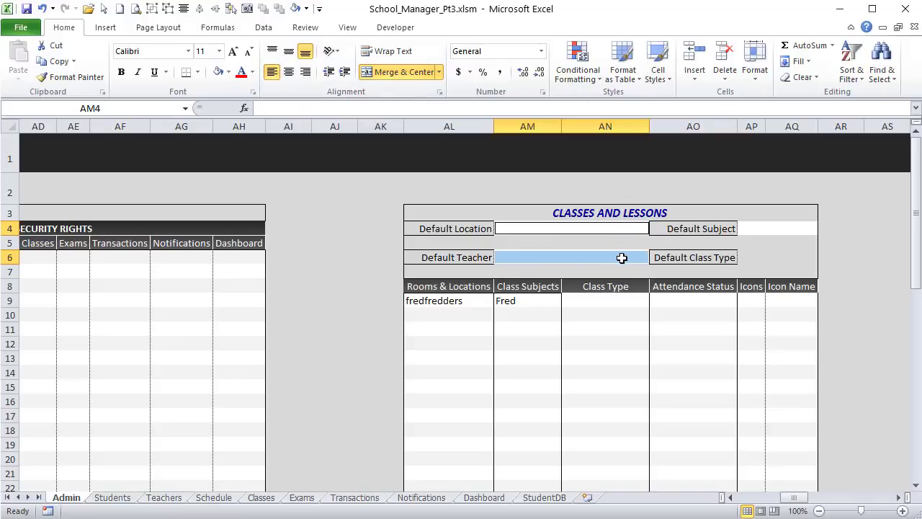
pyautogui.keyDown('ctrl'); pyautogui.click(621, 258); pyautogui.keyUp('ctrl')
pyautogui.keyDown('ctrl'); pyautogui.click(768, 256); pyautogui.keyUp('ctrl')
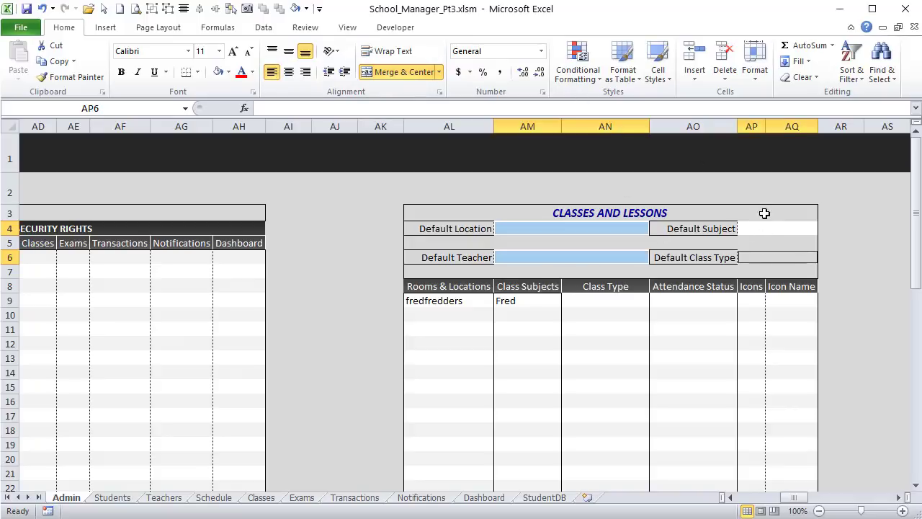
pyautogui.keyDown('ctrl'); pyautogui.click(760, 228); pyautogui.keyUp('ctrl')
pyautogui.click(658, 70)
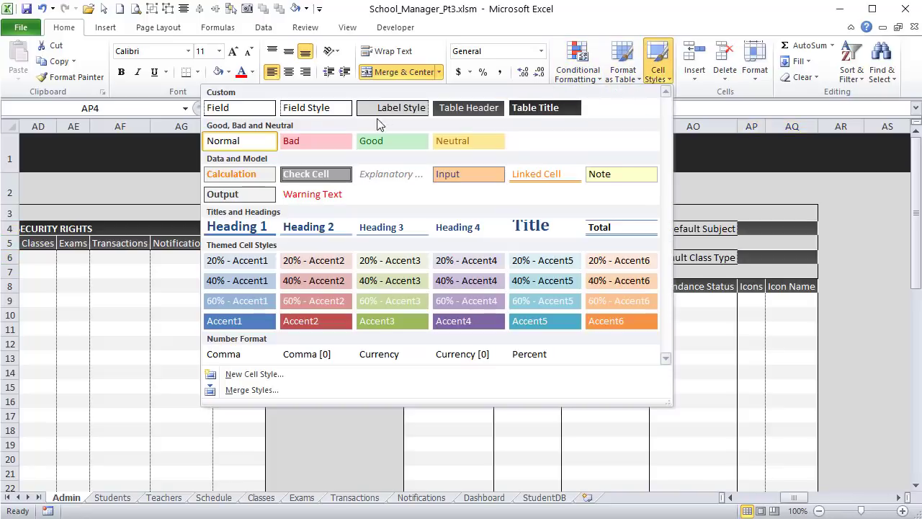
pyautogui.click(317, 109)
pyautogui.click(687, 192)
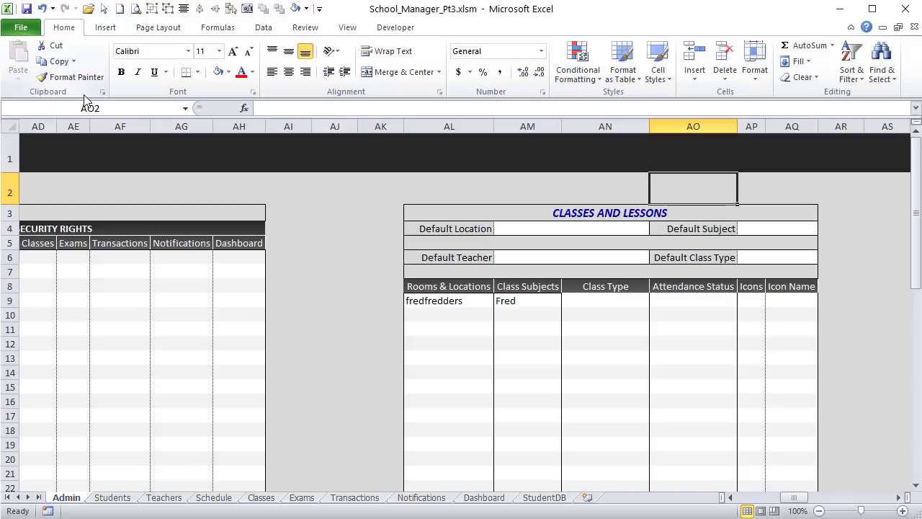
# Scroll down to the planning list and AutoFit column H to its longest entry
pyautogui.moveTo(794, 497); pyautogui.dragTo(749, 497)
pyautogui.scroll(-9, 446, 418)
pyautogui.scroll(-2, 446, 418)
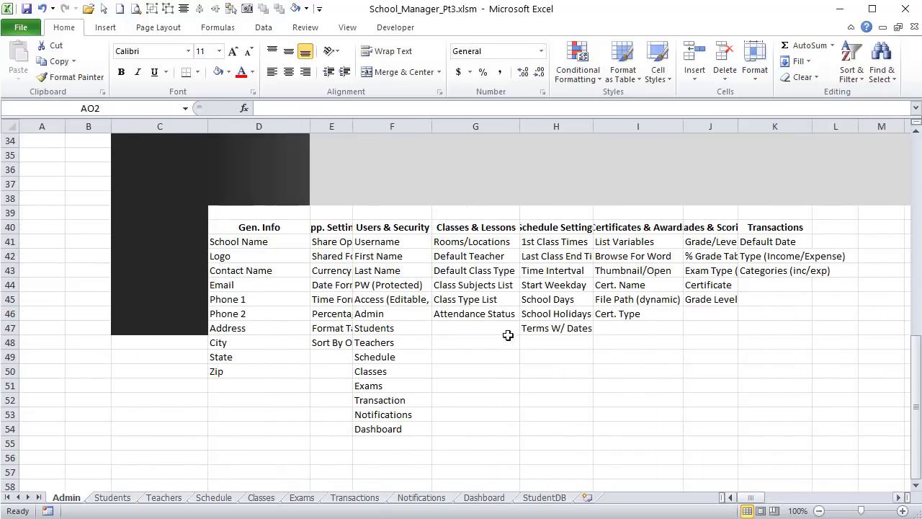
pyautogui.doubleClick(593, 126)
# Review the Schedule Settings entries, from 1st Class Times through Terms W/ Dates
pyautogui.click(577, 244)
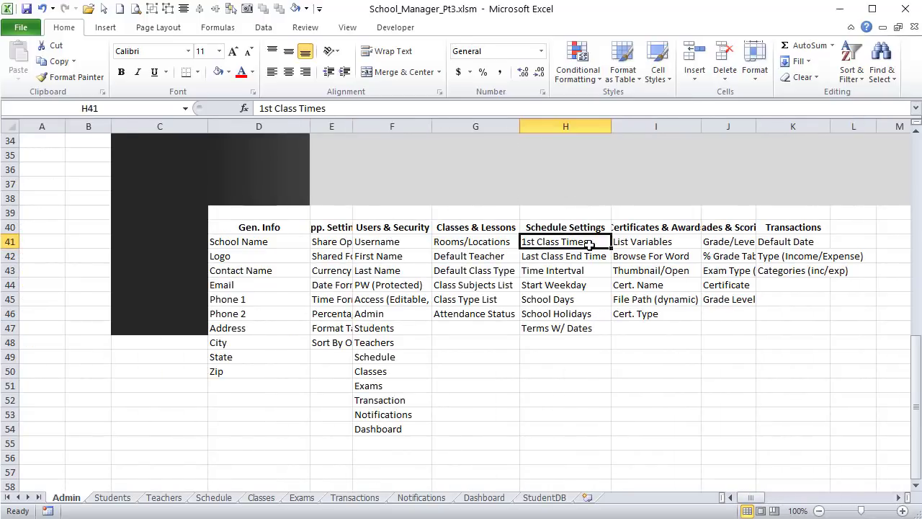
pyautogui.click(588, 256)
pyautogui.click(577, 242)
pyautogui.click(585, 257)
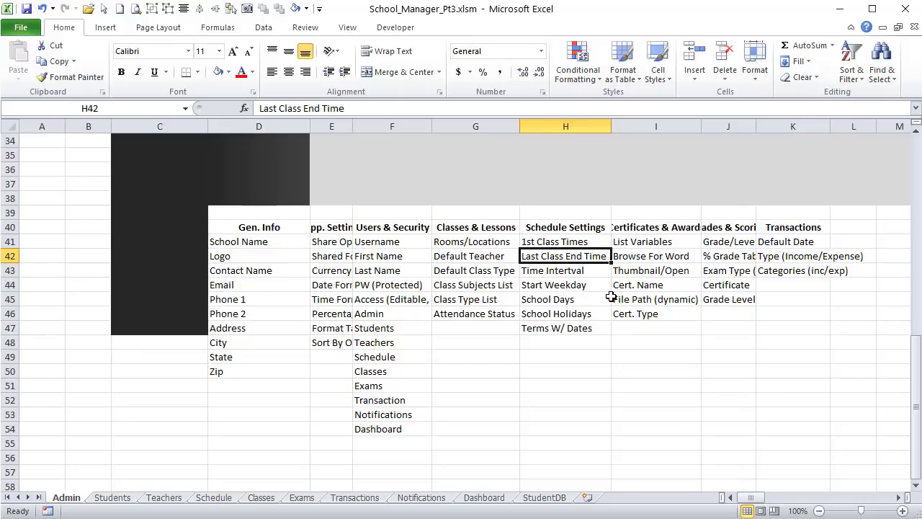
pyautogui.click(571, 273)
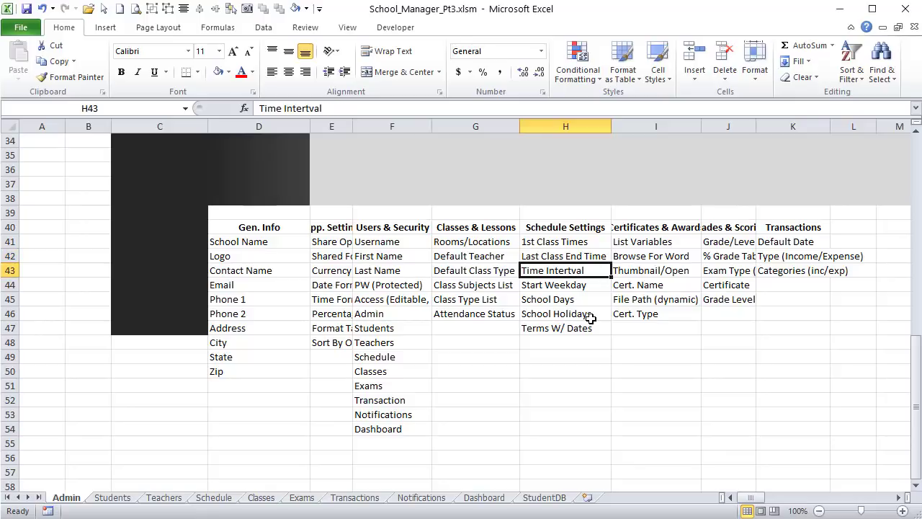
pyautogui.click(565, 286)
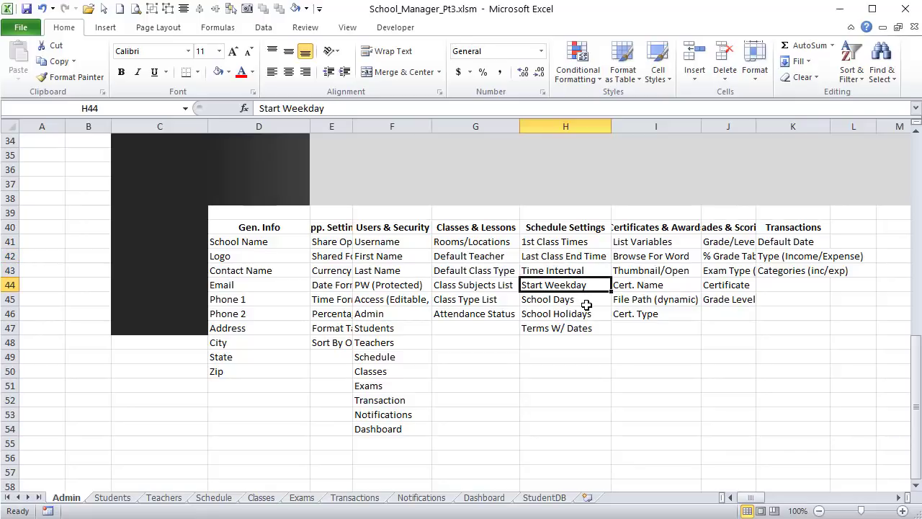
pyautogui.click(586, 304)
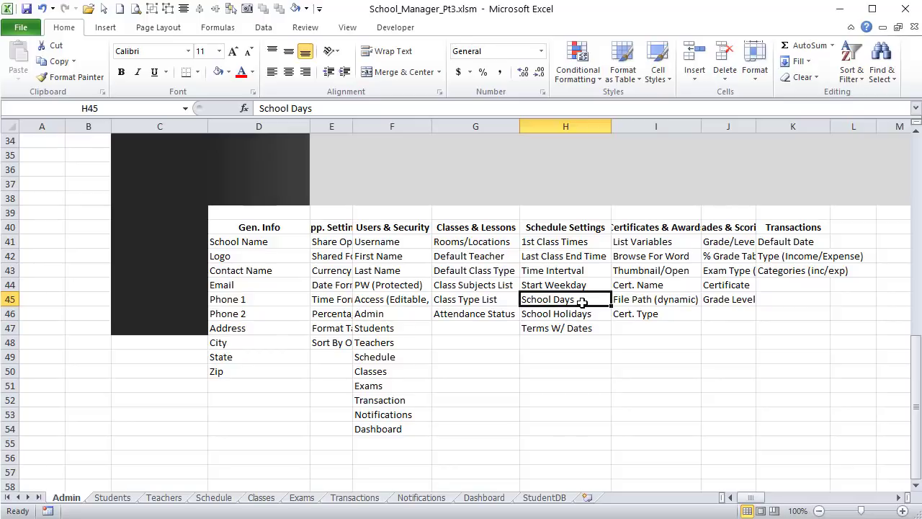
pyautogui.click(593, 315)
pyautogui.click(594, 332)
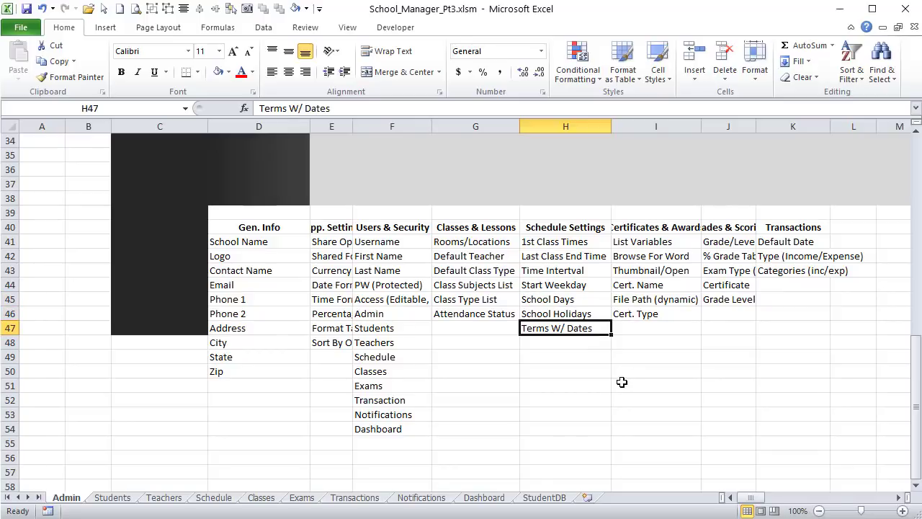
# Return to the Classes and Lessons table and select the empty cells right of its title
pyautogui.moveTo(753, 500); pyautogui.dragTo(749, 505)
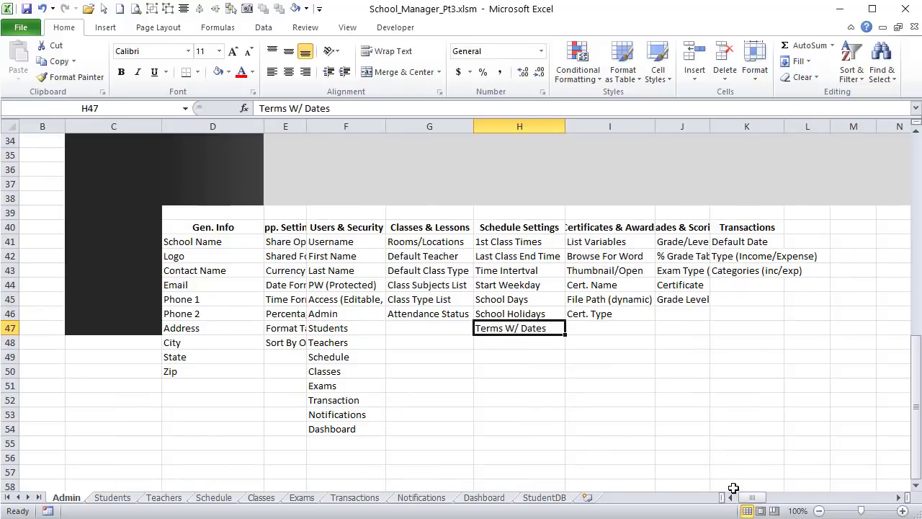
pyautogui.moveTo(750, 497); pyautogui.dragTo(829, 500)
pyautogui.scroll(6, 720, 389)
pyautogui.moveTo(910, 289); pyautogui.dragTo(909, 195)
pyautogui.moveTo(838, 502); pyautogui.dragTo(807, 501)
pyautogui.moveTo(564, 214); pyautogui.dragTo(657, 208)
# Copy the formatted CLASSES AND LESSONS title into AU3 and retitle it SCHEDULE SETTINGS
pyautogui.click(688, 214)
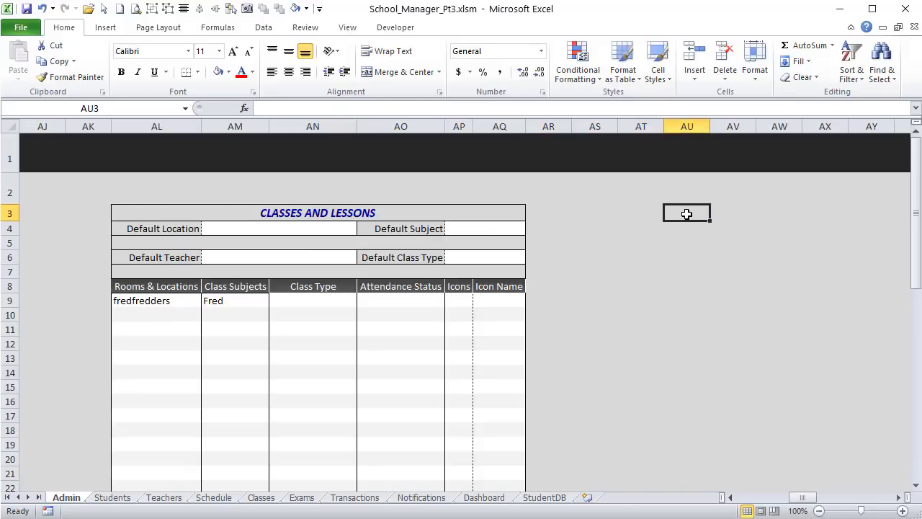
pyautogui.click(293, 209)
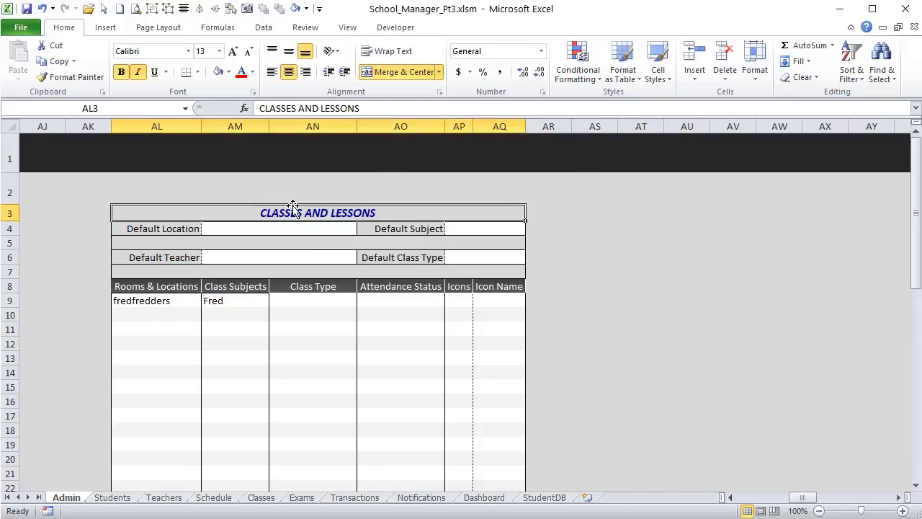
pyautogui.hotkey('ctrl', 'c')
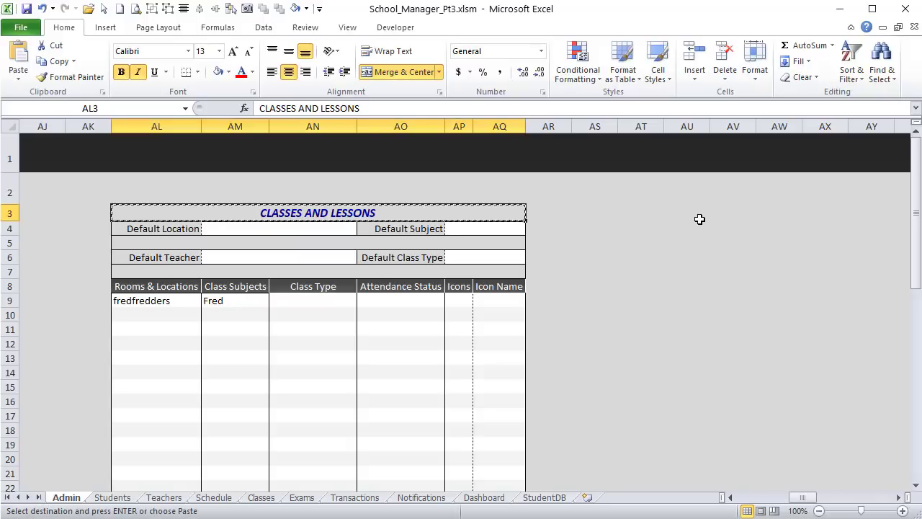
pyautogui.click(685, 213)
pyautogui.hotkey('ctrl', 'v')
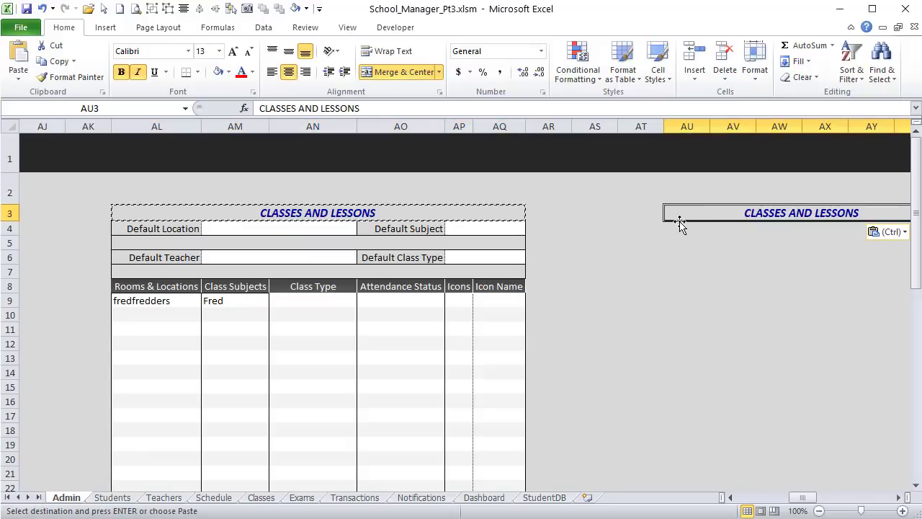
pyautogui.write('SHH')
pyautogui.press('BackSpace')
pyautogui.press('BackSpace')
pyautogui.write('CHEDULE SETTINGS')
pyautogui.press('Return')
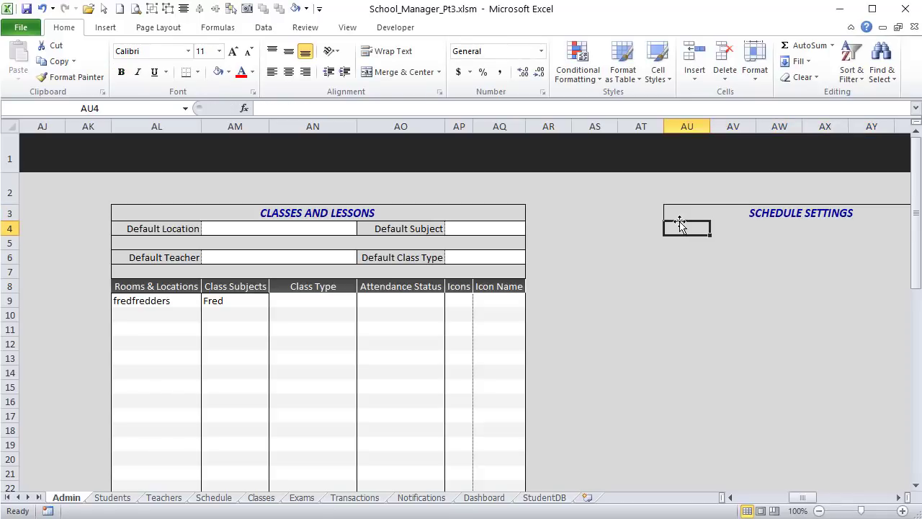
# Enter the labels Weekday Start, 1st Class Start Time, Last Class End and Scheduling Interval
pyautogui.write('Weekday')
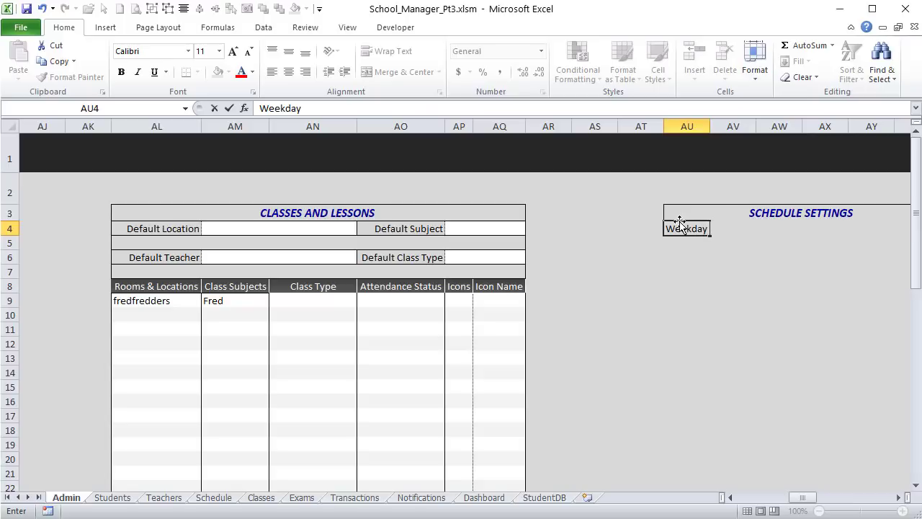
pyautogui.write('Start')
pyautogui.press('Return')
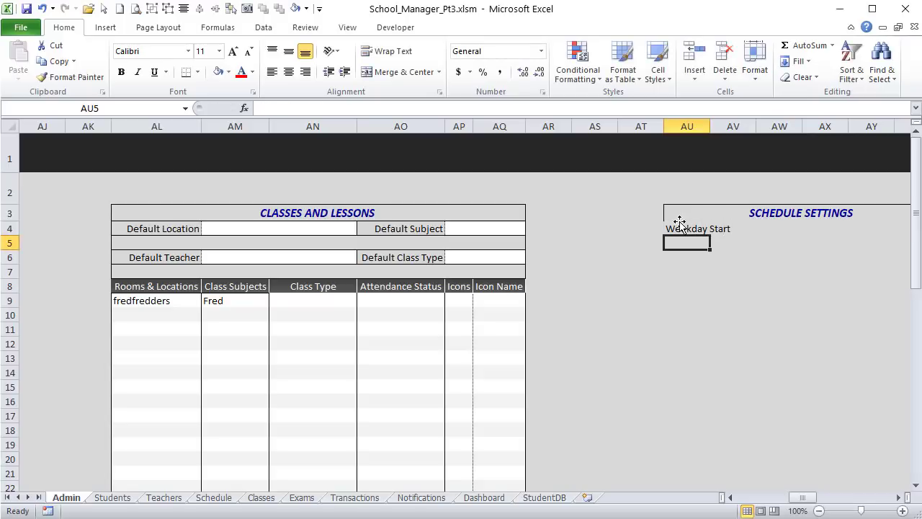
pyautogui.press('Down')
pyautogui.write('1')
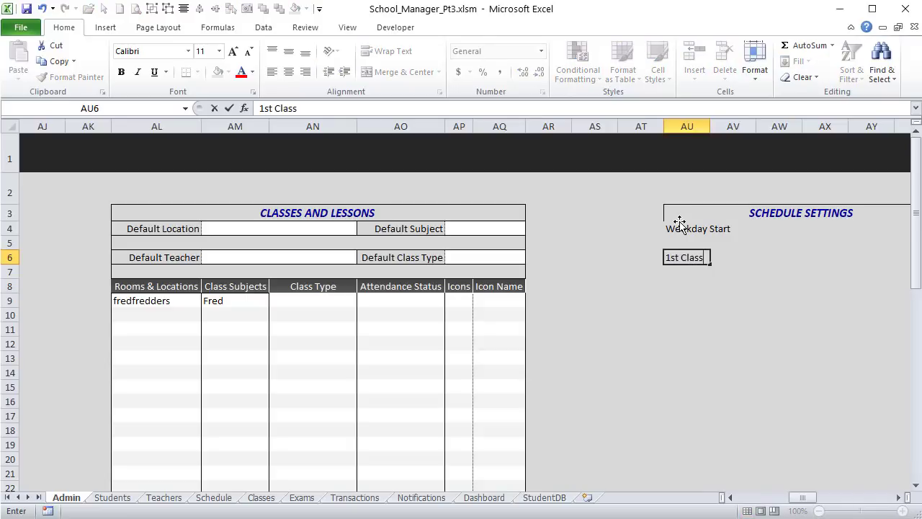
pyautogui.write('st Class Start Time')
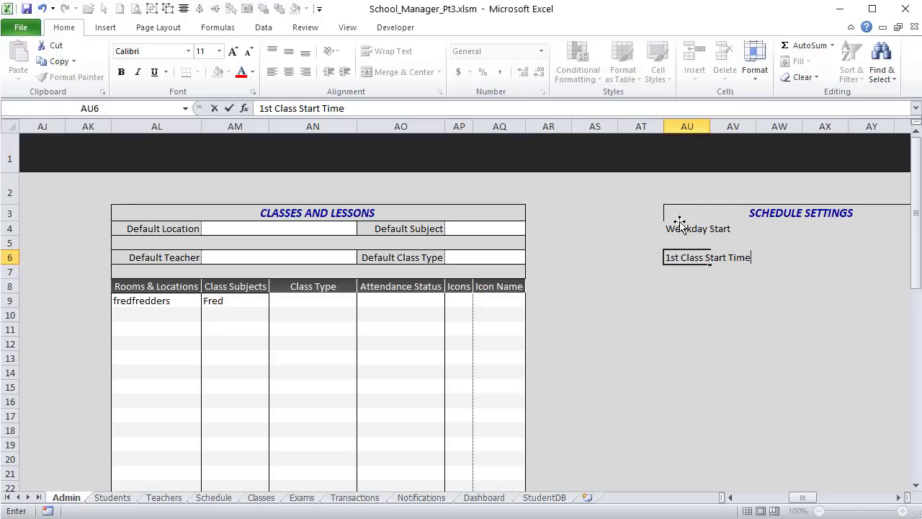
pyautogui.press('Return')
pyautogui.press('Return')
pyautogui.write('Last')
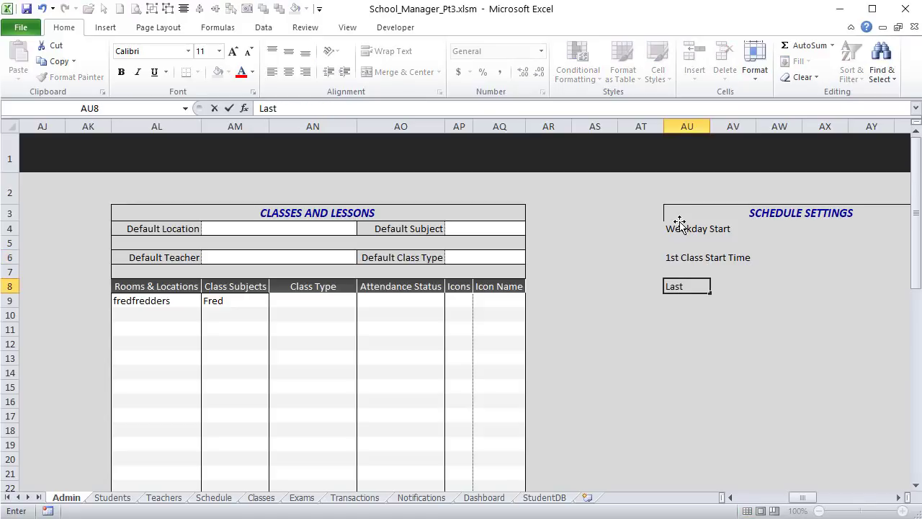
pyautogui.write(' Class End t')
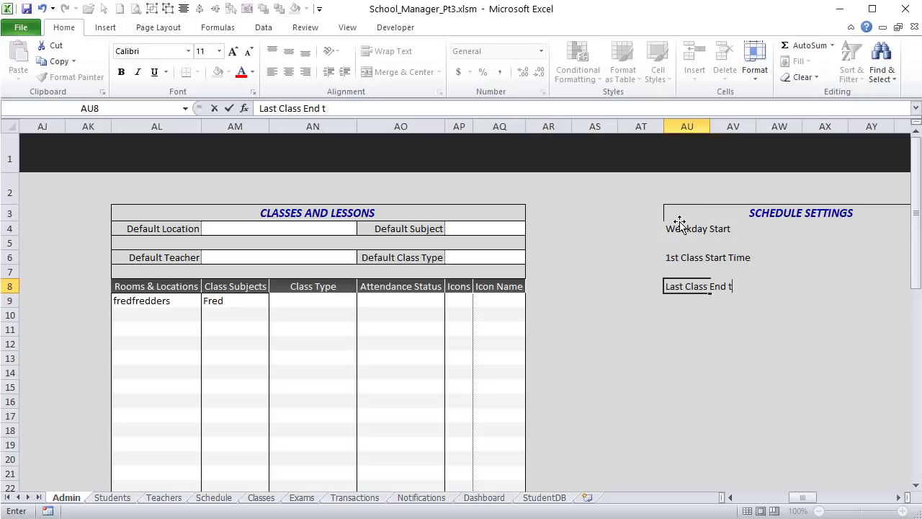
pyautogui.press('Up')
pyautogui.press('Up')
pyautogui.press('Up')
pyautogui.press('Up')
pyautogui.press('Right')
pyautogui.press('Right')
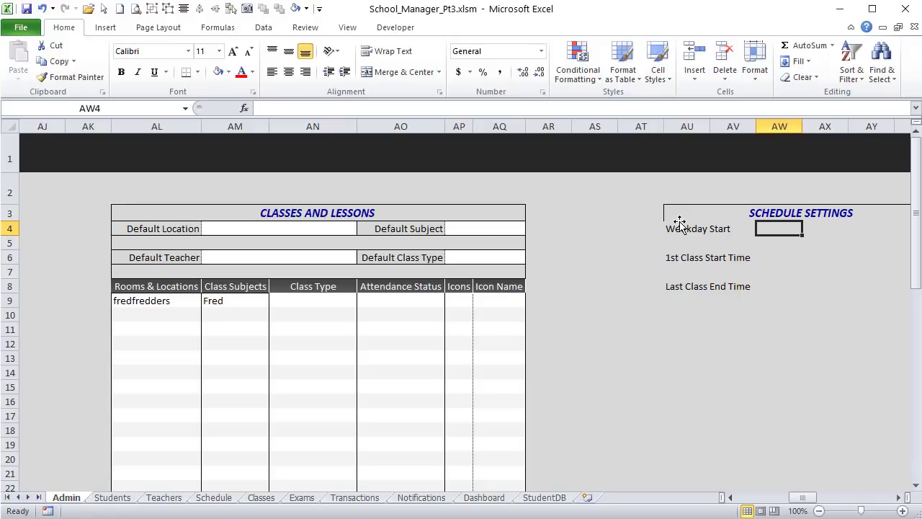
pyautogui.write('S')
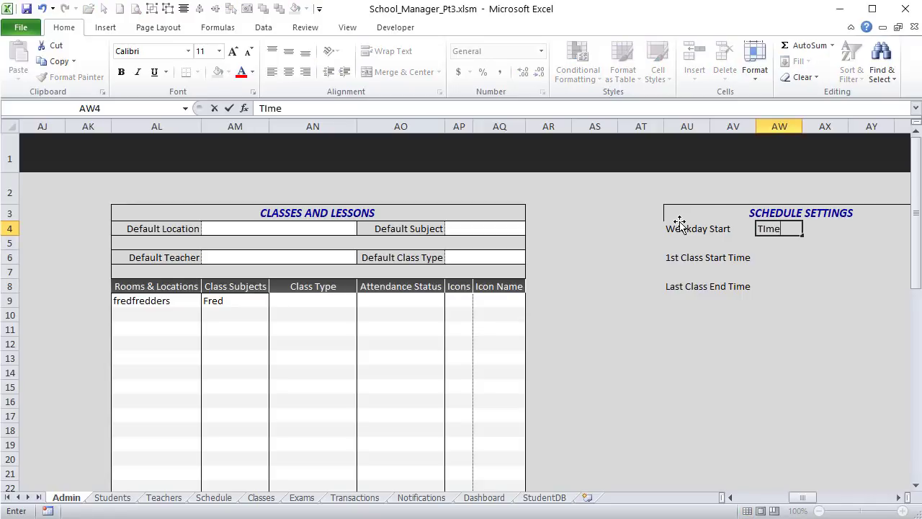
pyautogui.write('cheduling Interval')
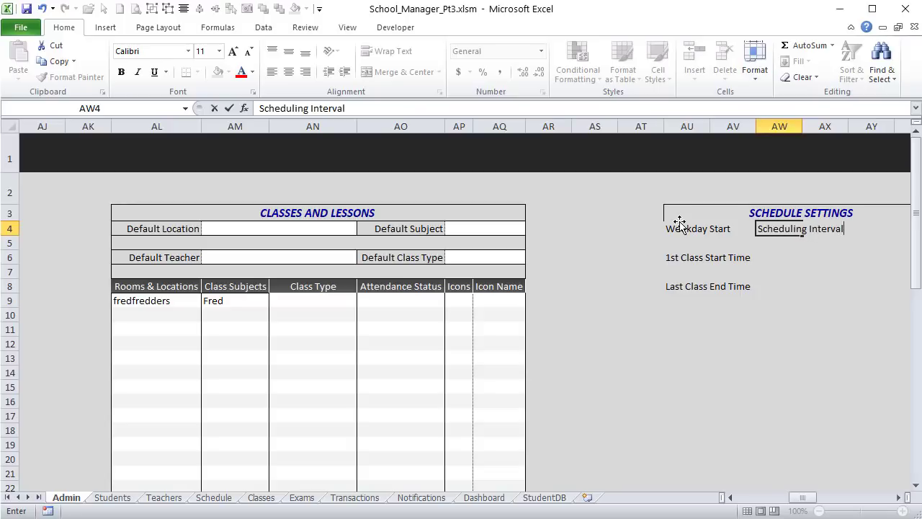
pyautogui.press('Return')
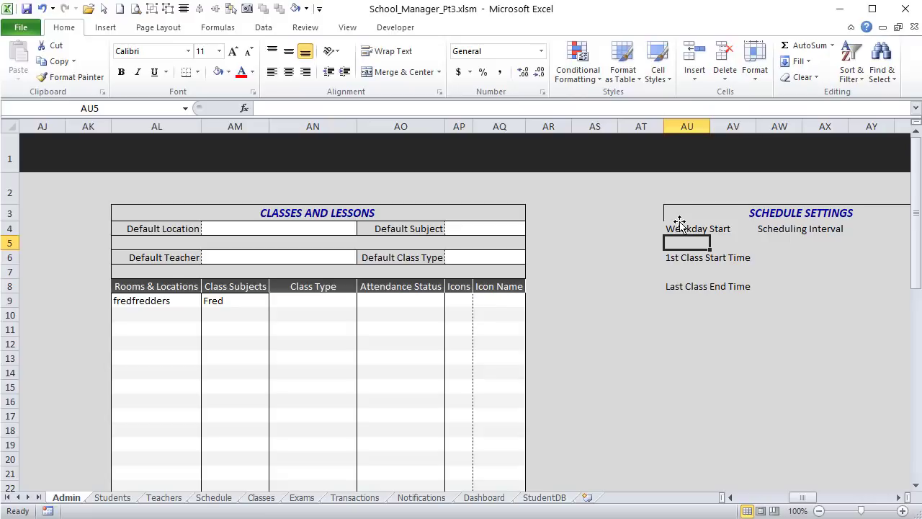
# AutoFit columns AU to AY and give the four setting labels the Label Style
pyautogui.moveTo(688, 126); pyautogui.dragTo(871, 127)
pyautogui.doubleClick(757, 126)
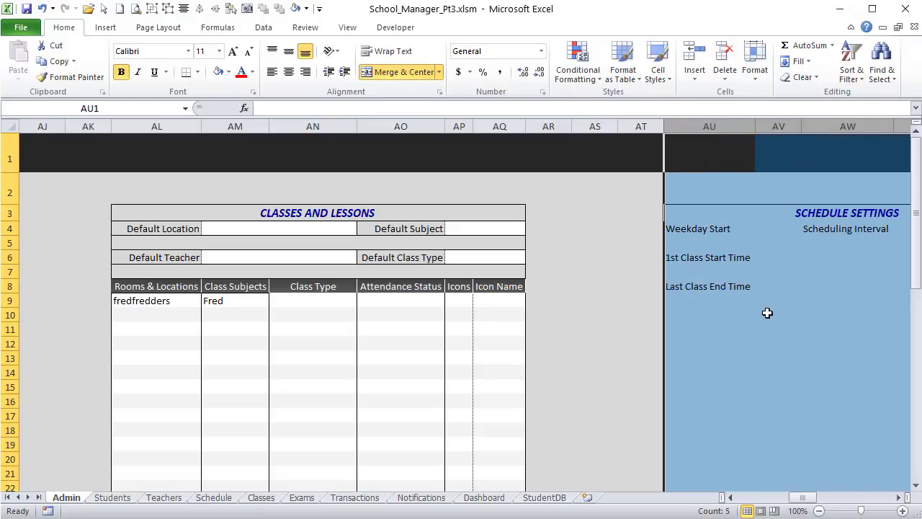
pyautogui.click(760, 215)
pyautogui.click(758, 228)
pyautogui.click(713, 227)
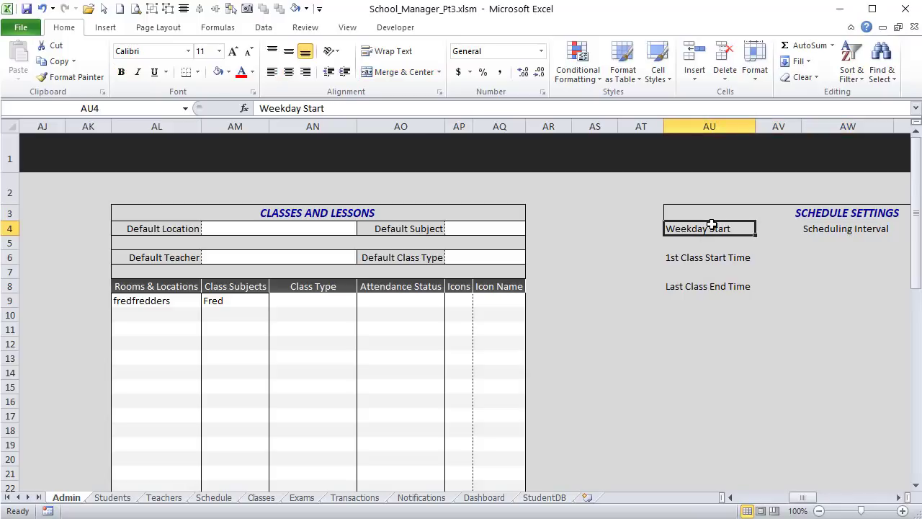
pyautogui.keyDown('ctrl'); pyautogui.click(710, 257); pyautogui.keyUp('ctrl')
pyautogui.keyDown('ctrl'); pyautogui.click(710, 286); pyautogui.keyUp('ctrl')
pyautogui.keyDown('ctrl'); pyautogui.click(823, 229); pyautogui.keyUp('ctrl')
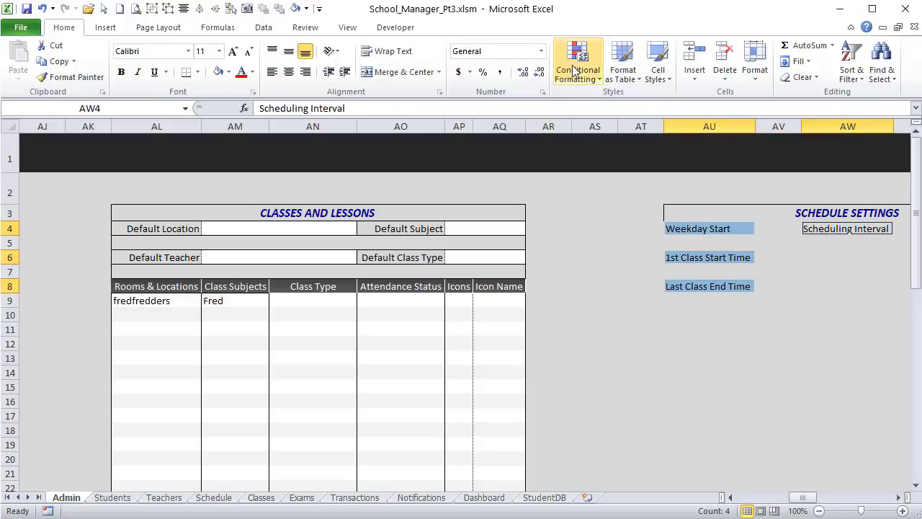
pyautogui.click(658, 66)
pyautogui.click(401, 107)
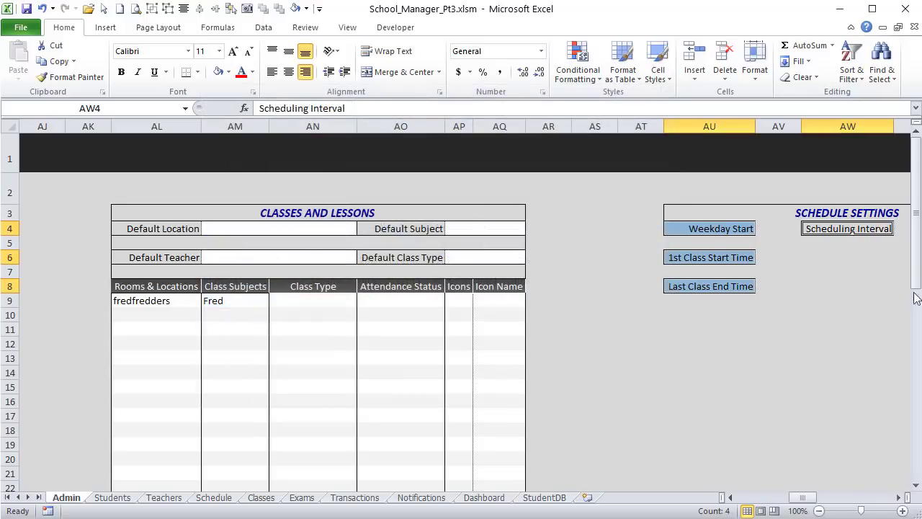
# Apply Field Style to the four value cells and widen column AX for Scheduling Interval
pyautogui.click(762, 225)
pyautogui.keyDown('ctrl'); pyautogui.click(768, 257); pyautogui.keyUp('ctrl')
pyautogui.keyDown('ctrl'); pyautogui.click(774, 288); pyautogui.keyUp('ctrl')
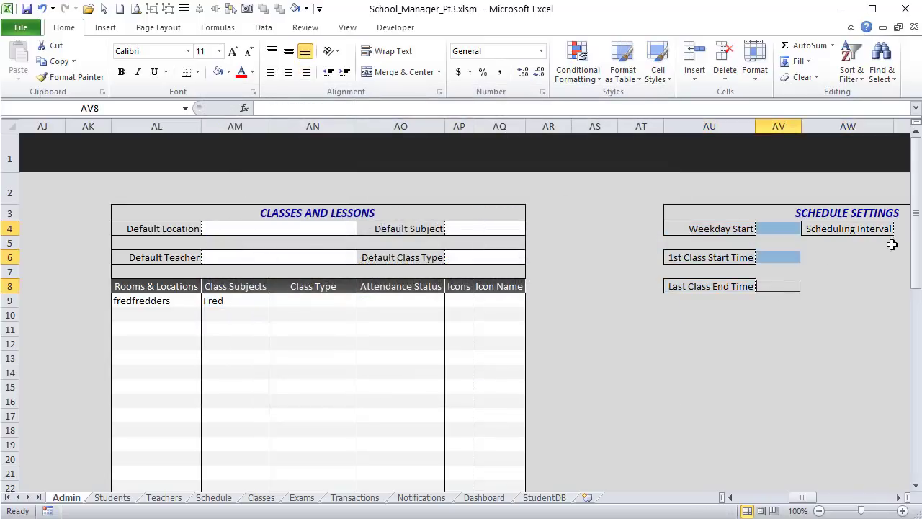
pyautogui.keyDown('ctrl'); pyautogui.click(901, 229); pyautogui.keyUp('ctrl')
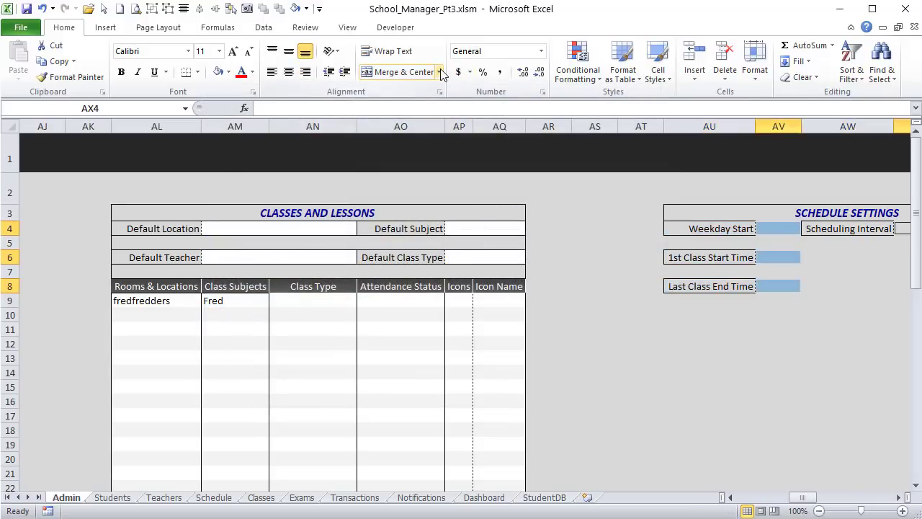
pyautogui.click(657, 68)
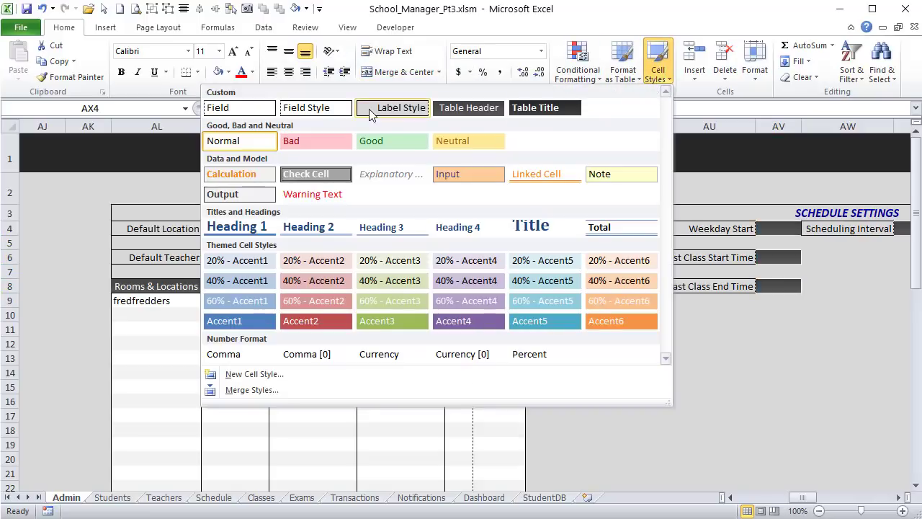
pyautogui.click(302, 107)
pyautogui.moveTo(813, 499); pyautogui.dragTo(808, 499)
pyautogui.click(660, 258)
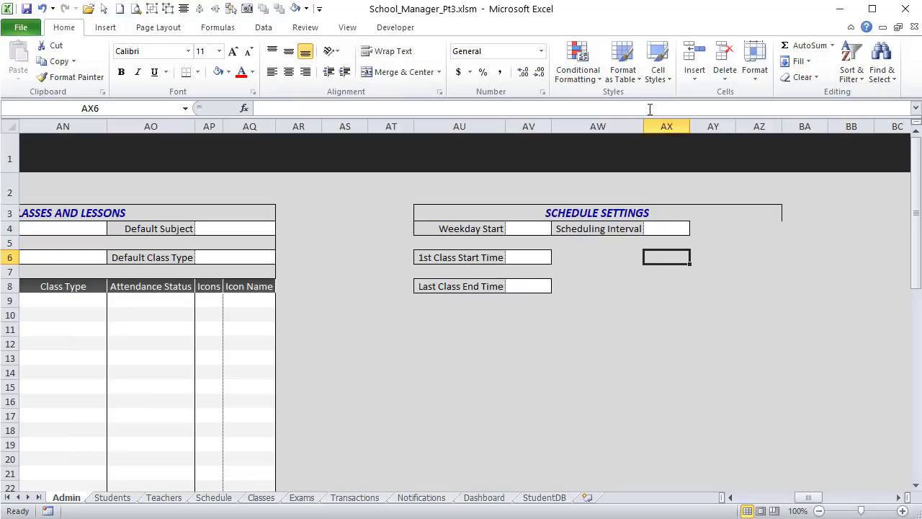
pyautogui.moveTo(689, 126); pyautogui.dragTo(736, 128)
pyautogui.click(599, 326)
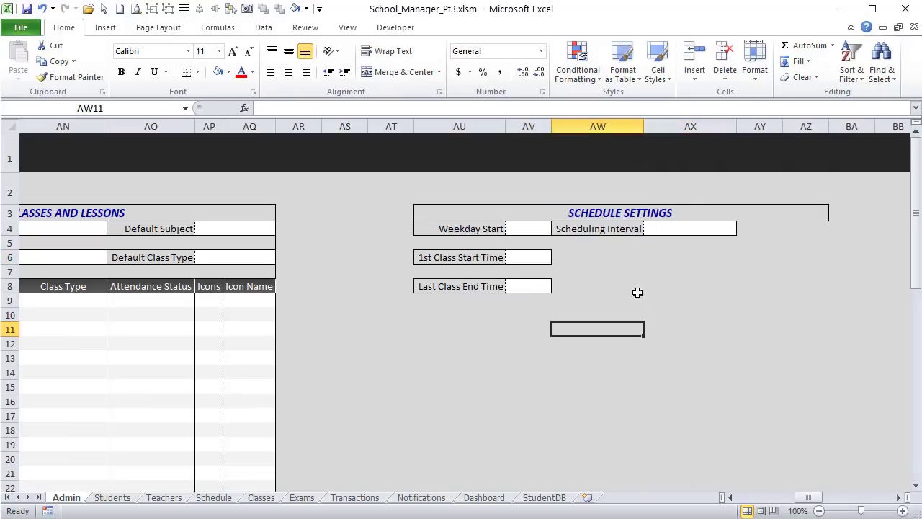
pyautogui.click(430, 318)
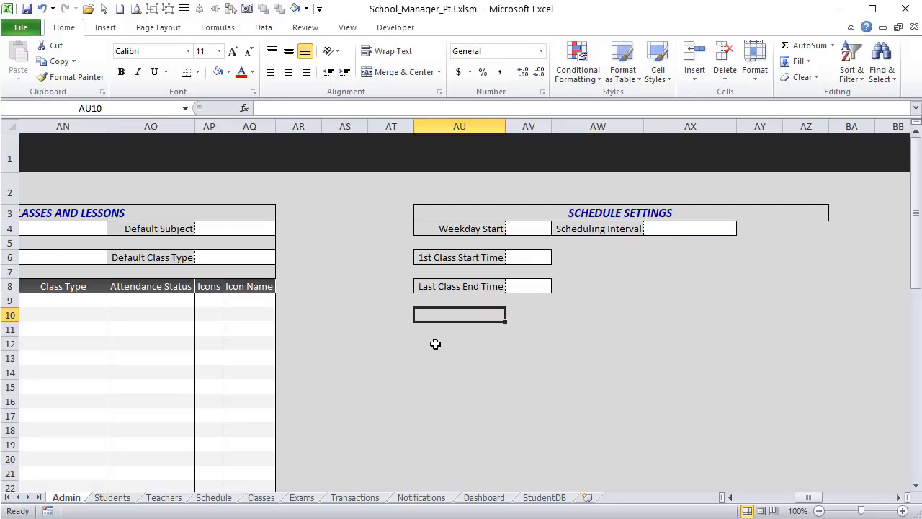
# Type Scheduled Holidays in AU11, then Holiday Name, From Date and To Date across row 12
pyautogui.click(436, 345)
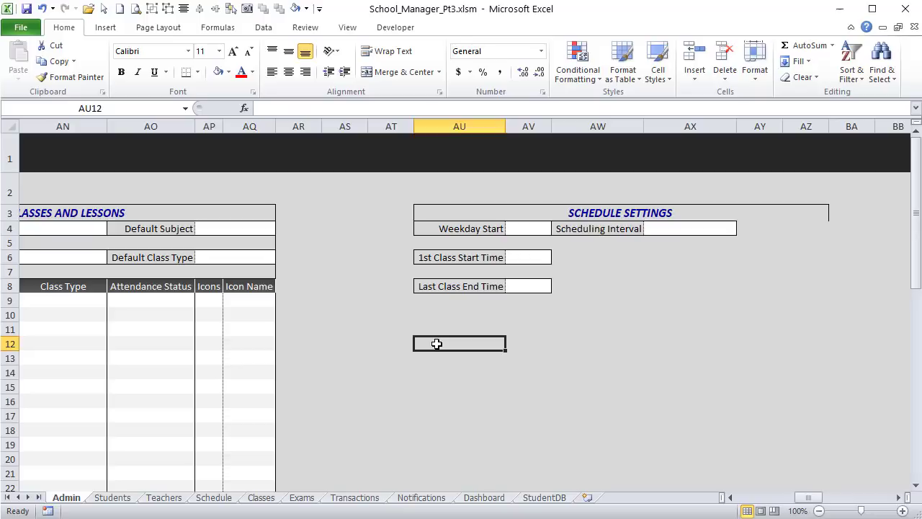
pyautogui.write('Sc')
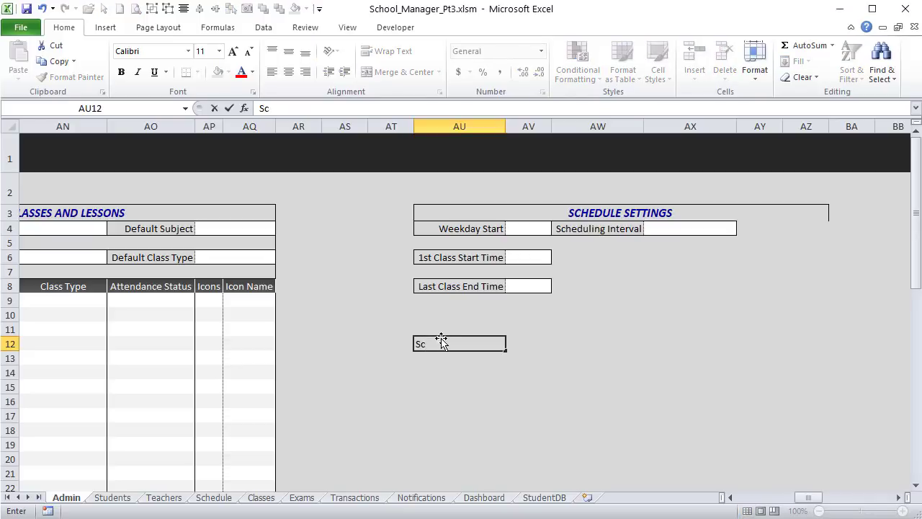
pyautogui.press('Up')
pyautogui.write('S')
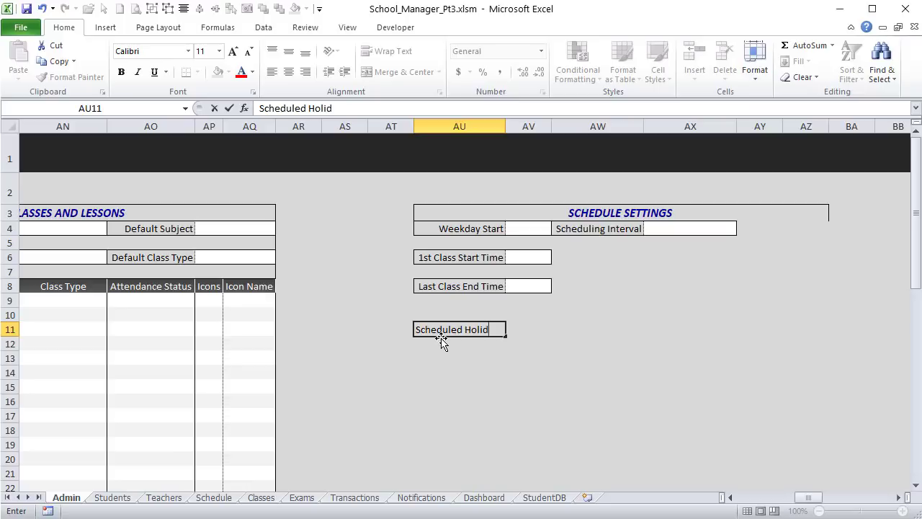
pyautogui.press('Return')
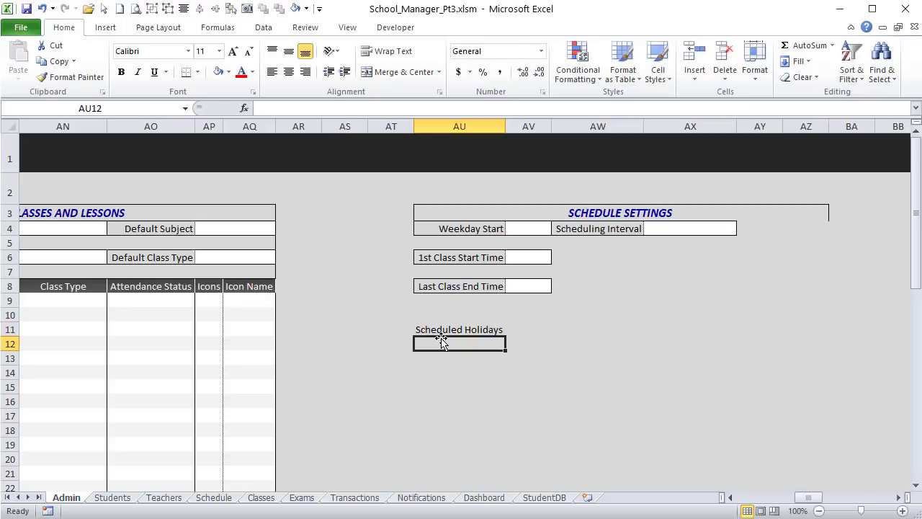
pyautogui.write('Holiday Name')
pyautogui.press('Tab')
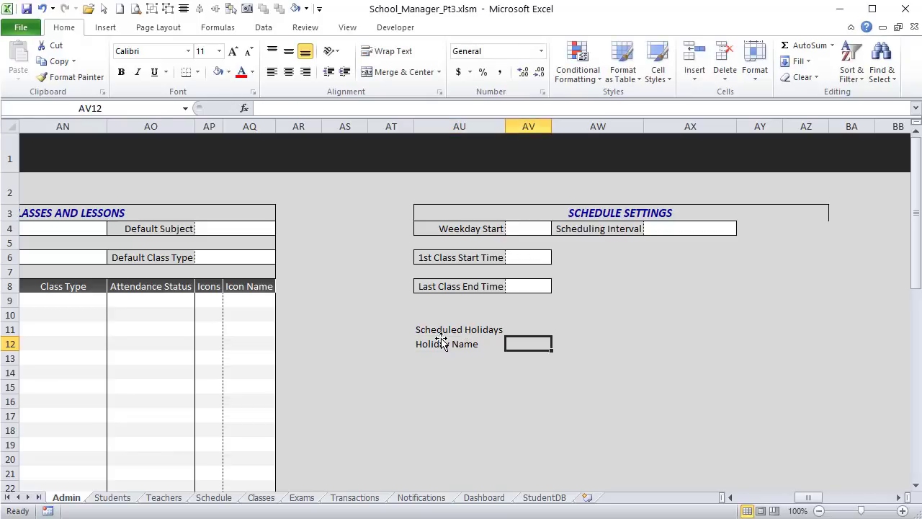
pyautogui.write('From Date')
pyautogui.press('Tab')
pyautogui.write('STo')
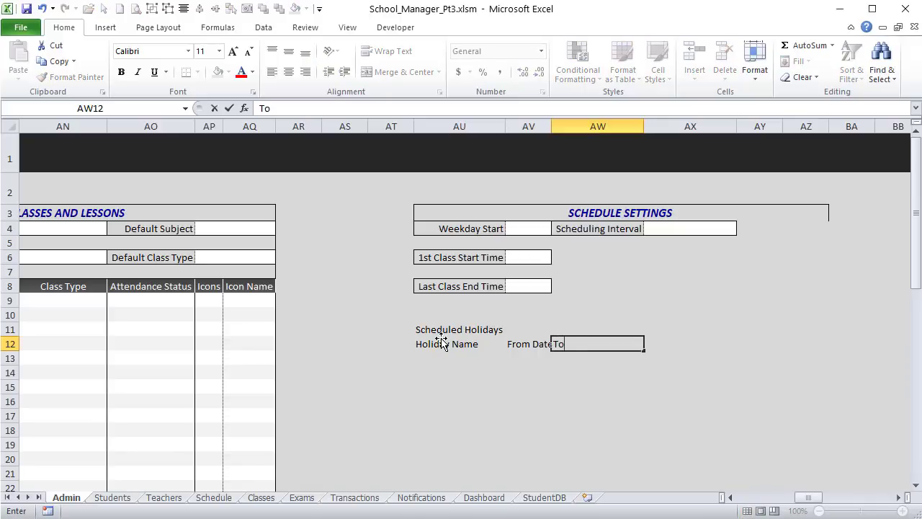
pyautogui.write(' Date')
# Confirm To Date and give the Scheduled Holidays title row AU11:AW11 the Table Title style
pyautogui.press('Return')
pyautogui.click(442, 343)
pyautogui.moveTo(418, 328); pyautogui.dragTo(563, 330)
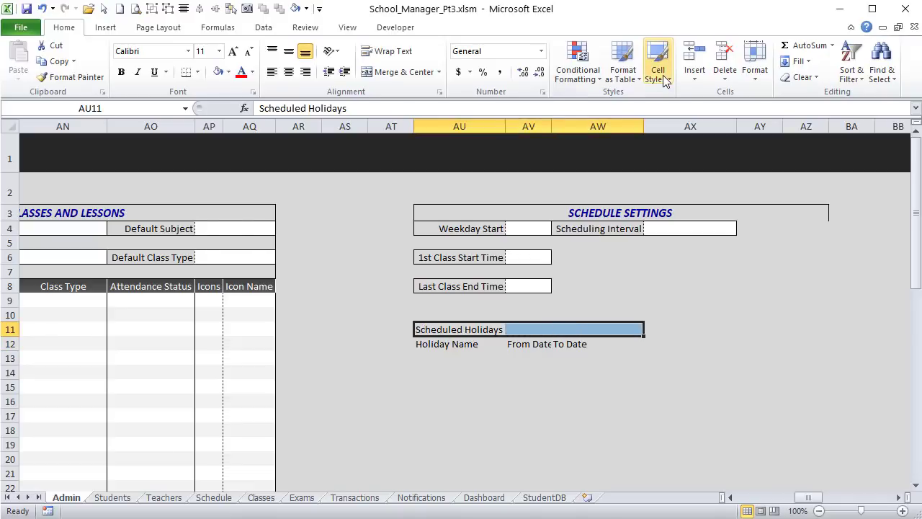
pyautogui.click(665, 79)
pyautogui.click(551, 106)
# Apply the Table Header style to the three headings and merge and centre the title
pyautogui.click(489, 343)
pyautogui.moveTo(519, 346); pyautogui.dragTo(580, 344)
pyautogui.click(623, 72)
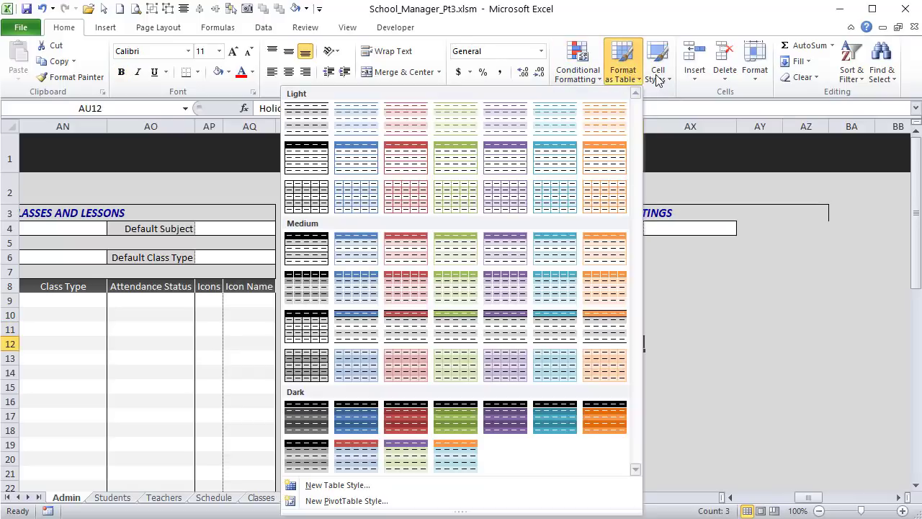
pyautogui.click(657, 76)
pyautogui.click(468, 107)
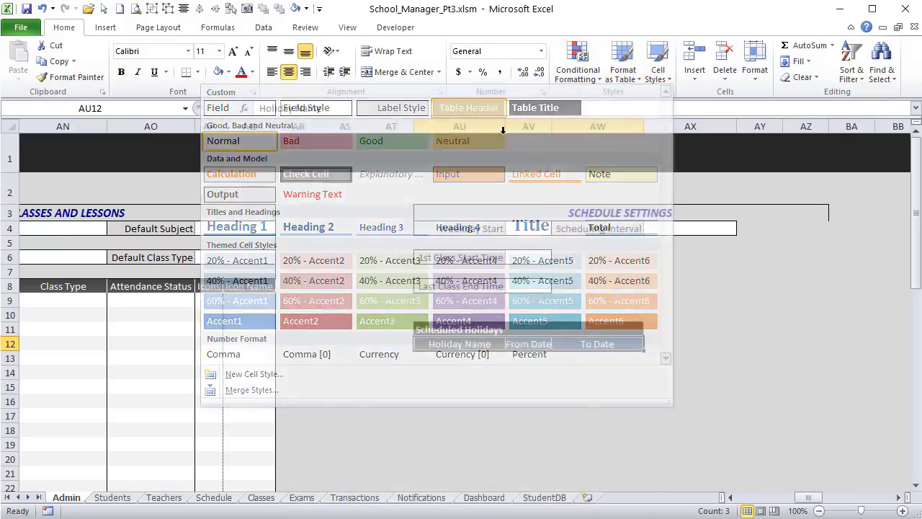
pyautogui.moveTo(423, 329); pyautogui.dragTo(576, 326)
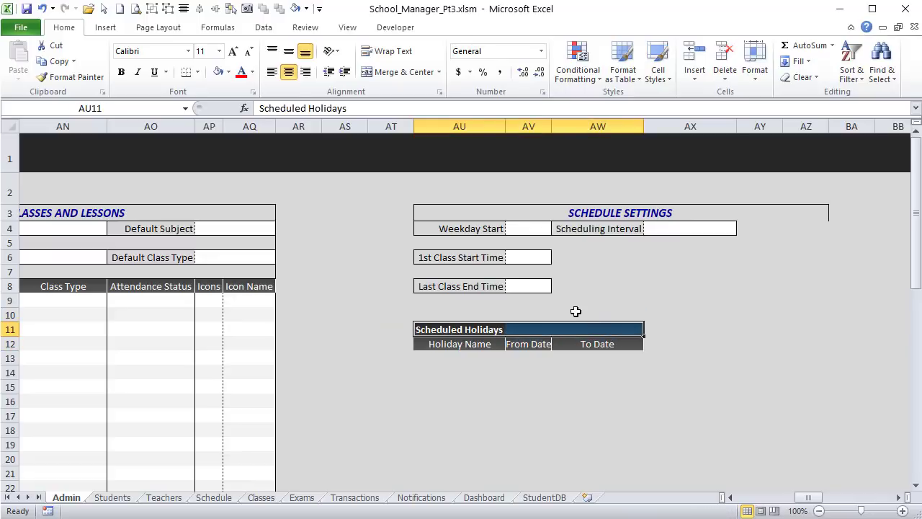
pyautogui.click(421, 75)
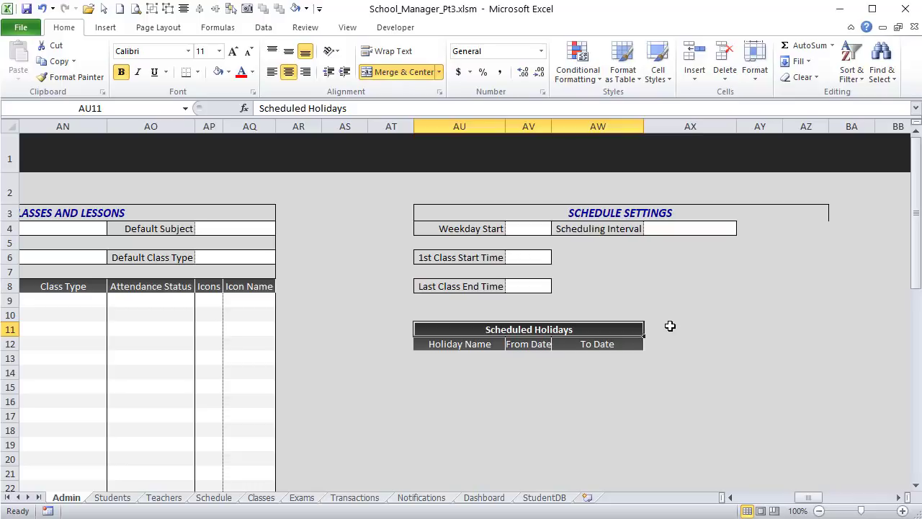
pyautogui.click(692, 328)
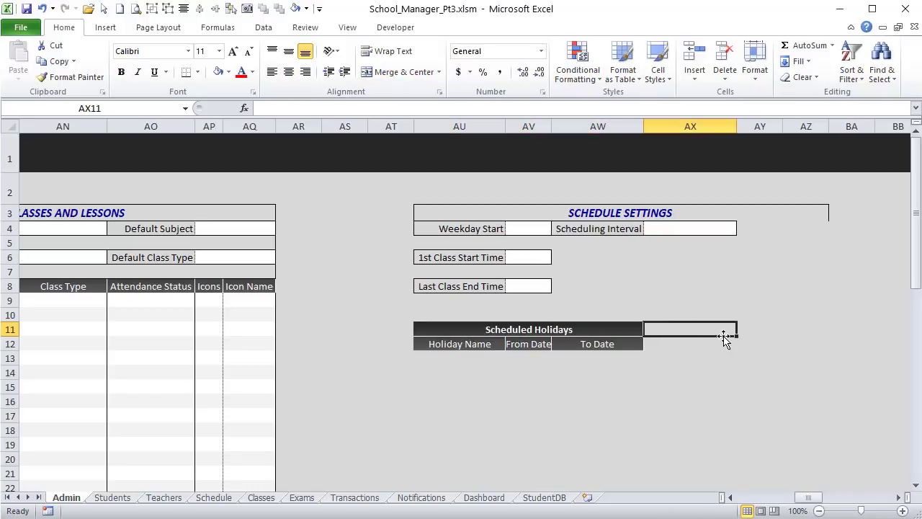
# Enter the School Days heading in cell AX11
pyautogui.moveTo(689, 325); pyautogui.dragTo(752, 330)
pyautogui.click(712, 332)
pyautogui.write('Sc')
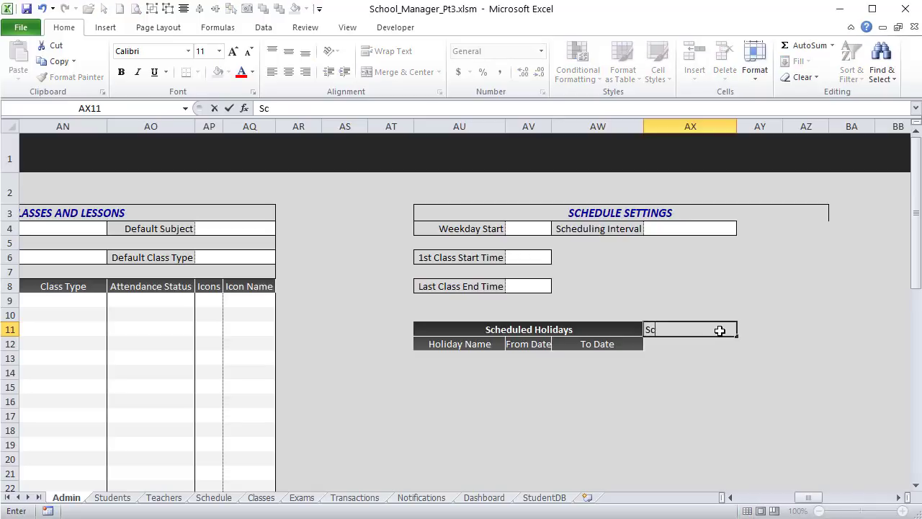
pyautogui.press('BackSpace')
pyautogui.press('Return')
pyautogui.click(719, 331)
pyautogui.write('School Days')
pyautogui.press('Return')
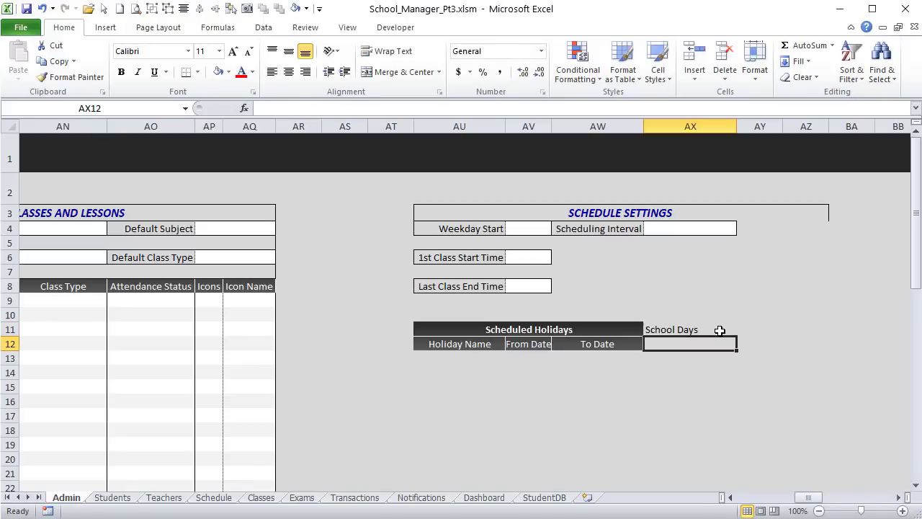
# Enter Monday in AX13, fill down to Sunday, and AutoFit column AX
pyautogui.press('Down')
pyautogui.write('M')
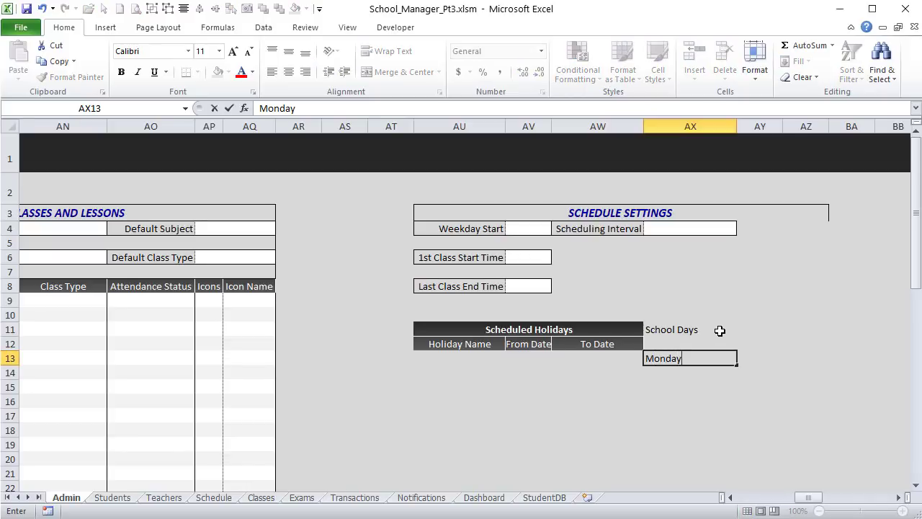
pyautogui.press('Return')
pyautogui.click(697, 359)
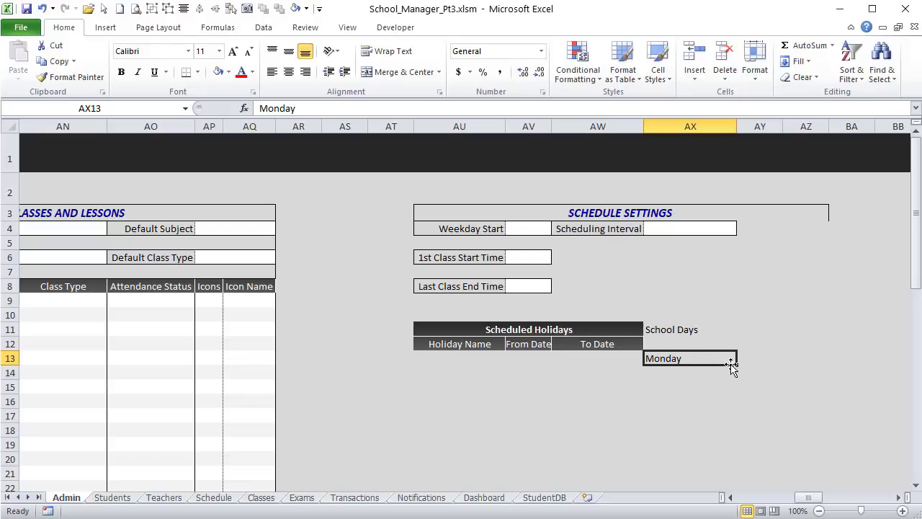
pyautogui.moveTo(737, 364); pyautogui.dragTo(740, 459)
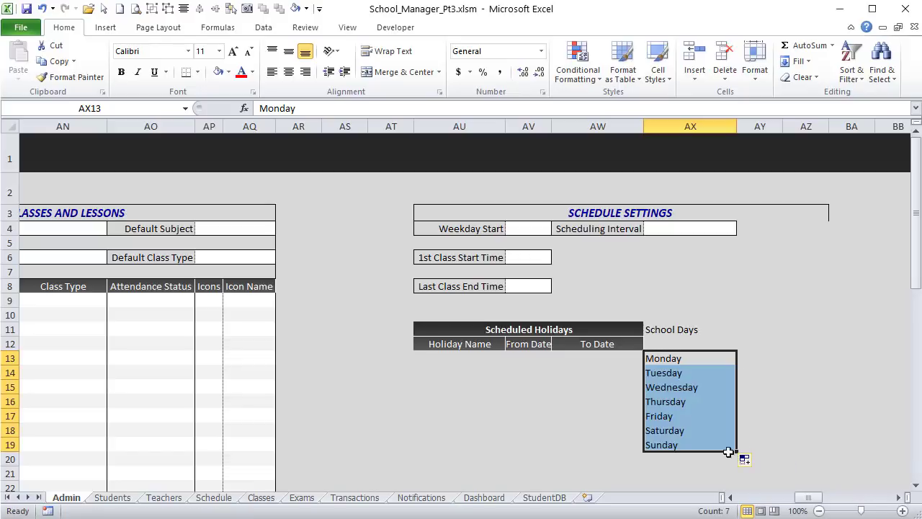
pyautogui.doubleClick(737, 126)
pyautogui.moveTo(681, 335); pyautogui.dragTo(710, 327)
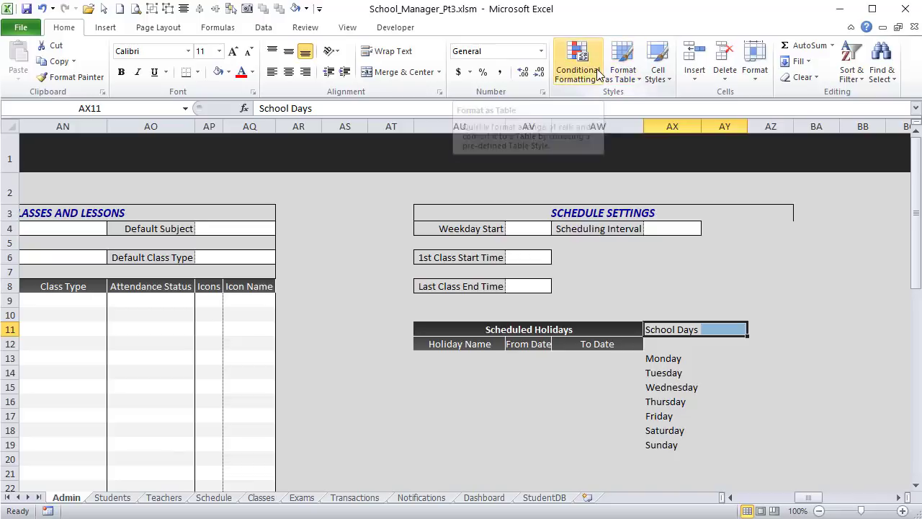
# Merge AX11:AY11 and AX12:AY12, style them as dark title and header, and type Scheduled Class Days
pyautogui.moveTo(659, 347); pyautogui.dragTo(704, 344)
pyautogui.click(430, 74)
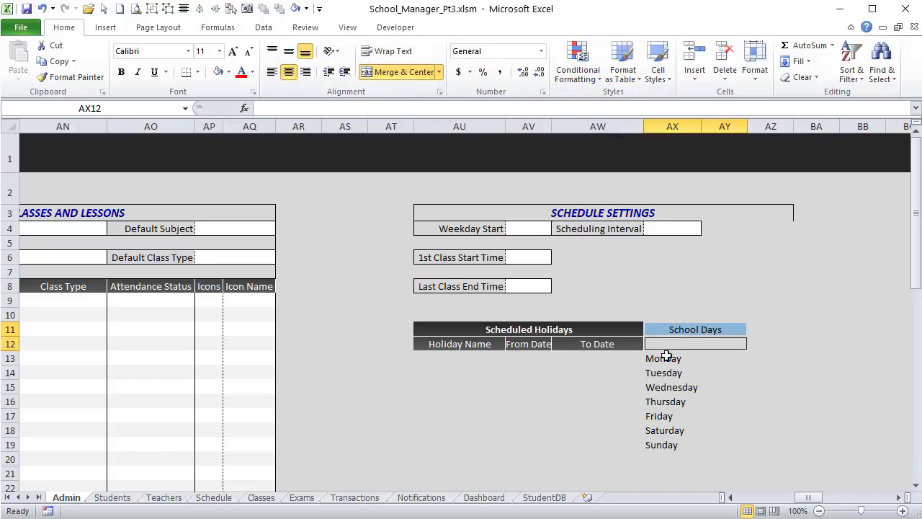
pyautogui.click(670, 329)
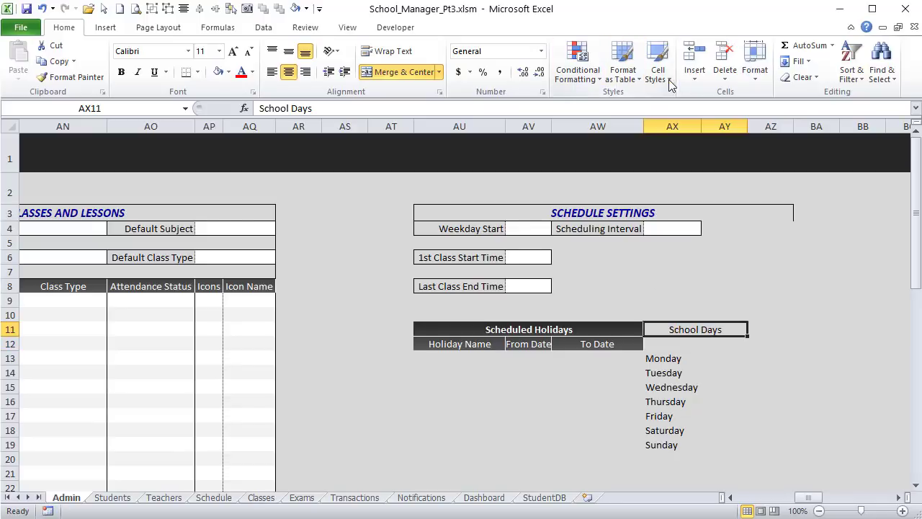
pyautogui.click(667, 78)
pyautogui.click(552, 106)
pyautogui.click(654, 344)
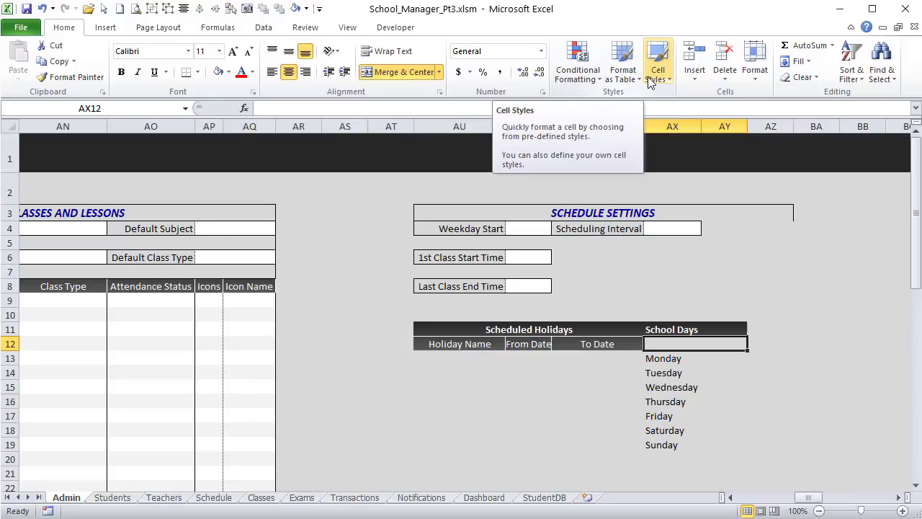
pyautogui.click(655, 75)
pyautogui.click(483, 106)
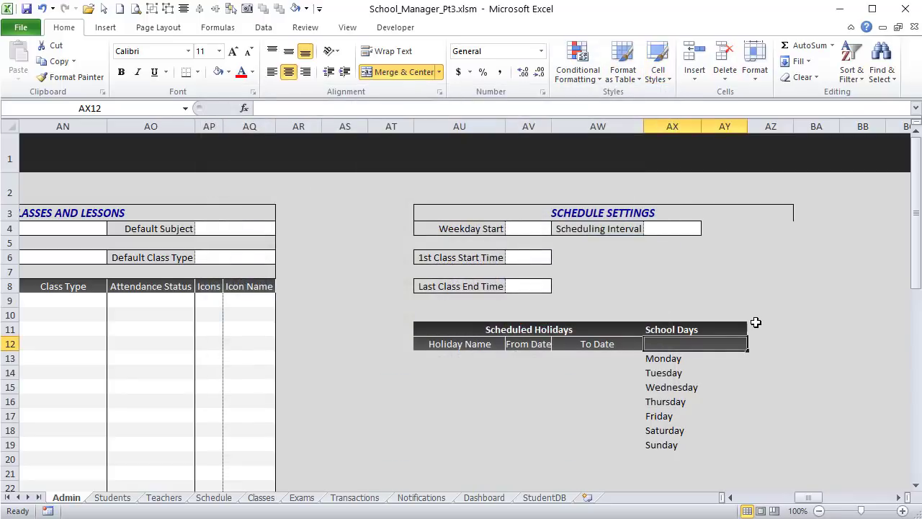
pyautogui.write('Scheduled Cla')
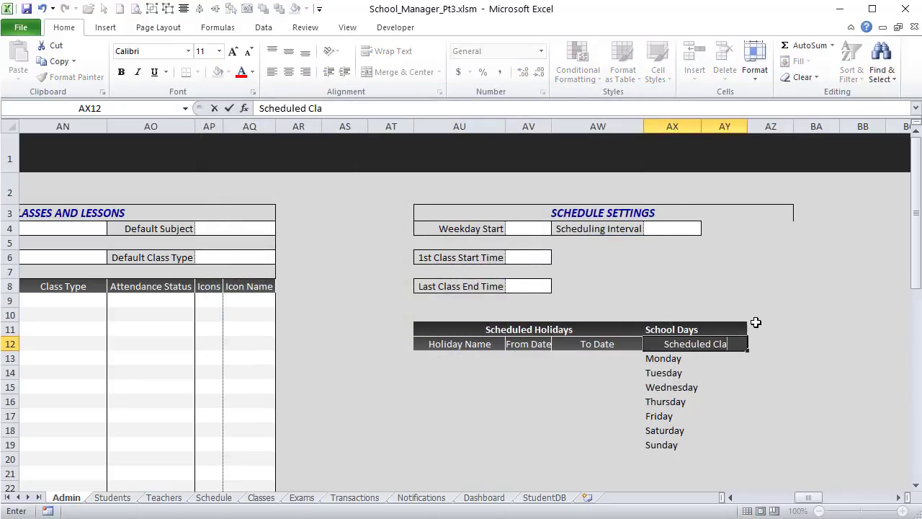
pyautogui.write('ss Days')
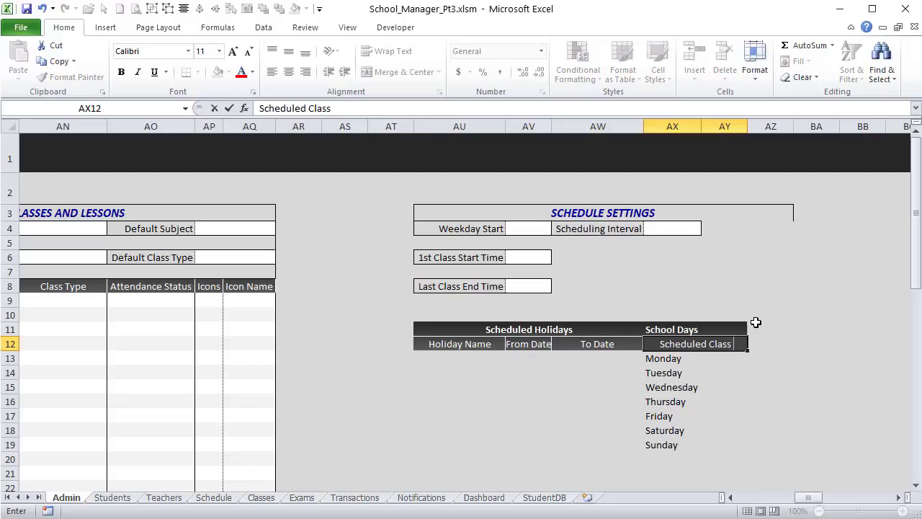
pyautogui.press('Return')
# Fill the cells beside Monday through Sunday white
pyautogui.moveTo(731, 357); pyautogui.dragTo(707, 447)
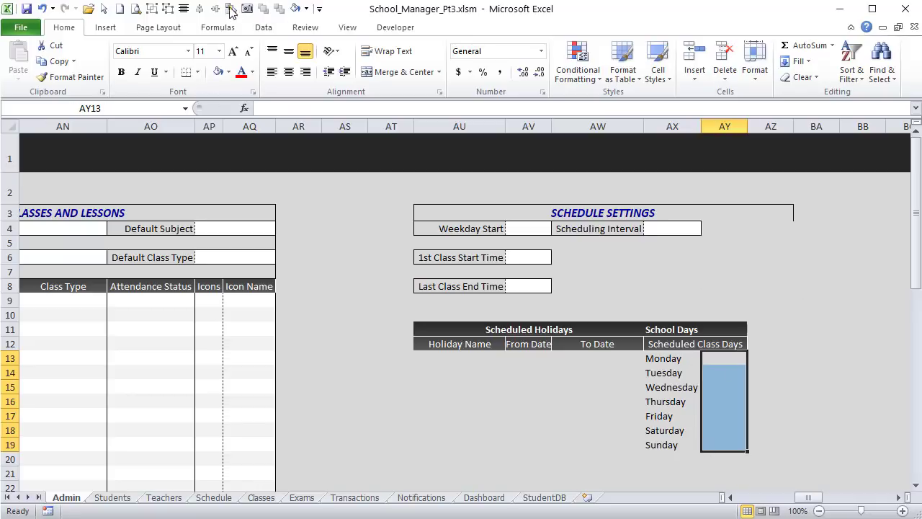
pyautogui.click(229, 71)
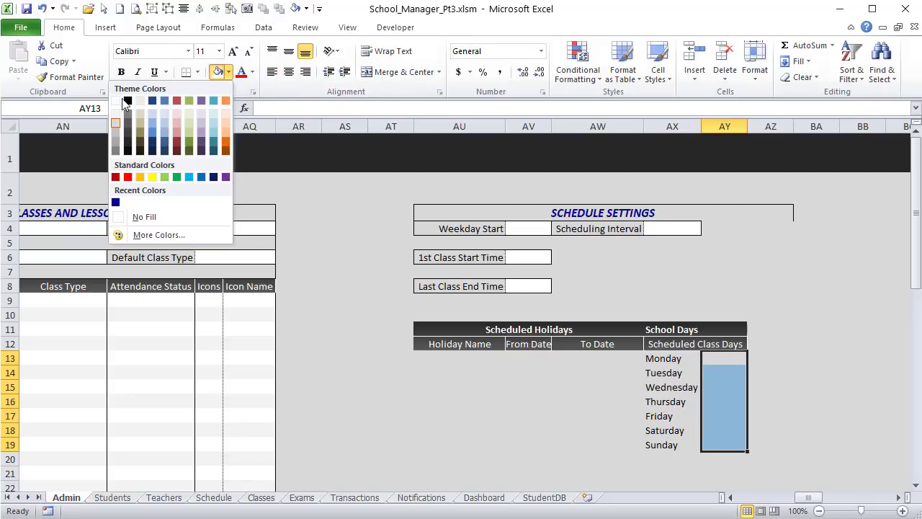
pyautogui.click(119, 100)
pyautogui.moveTo(694, 358); pyautogui.dragTo(724, 445)
# Border the School Days table with an outline, a dotted column divider and thin row lines
pyautogui.rightClick(721, 421)
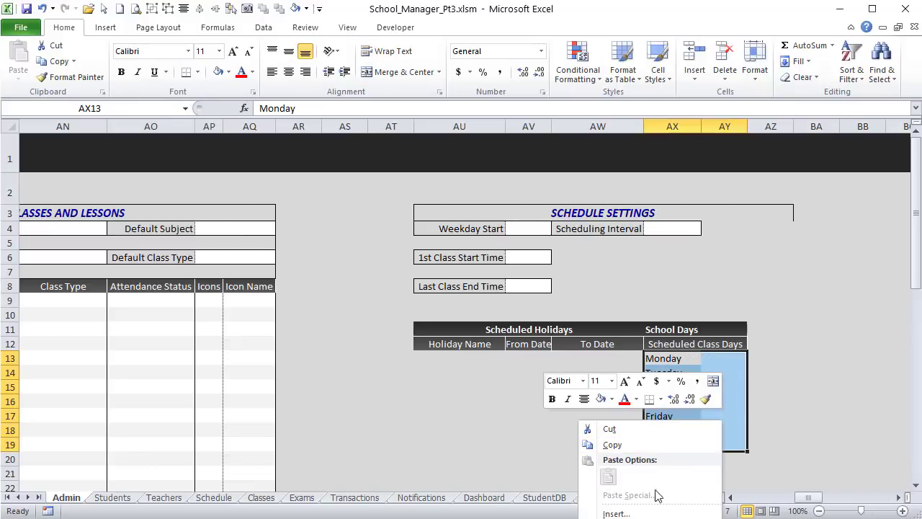
pyautogui.scroll(-3, 827, 296)
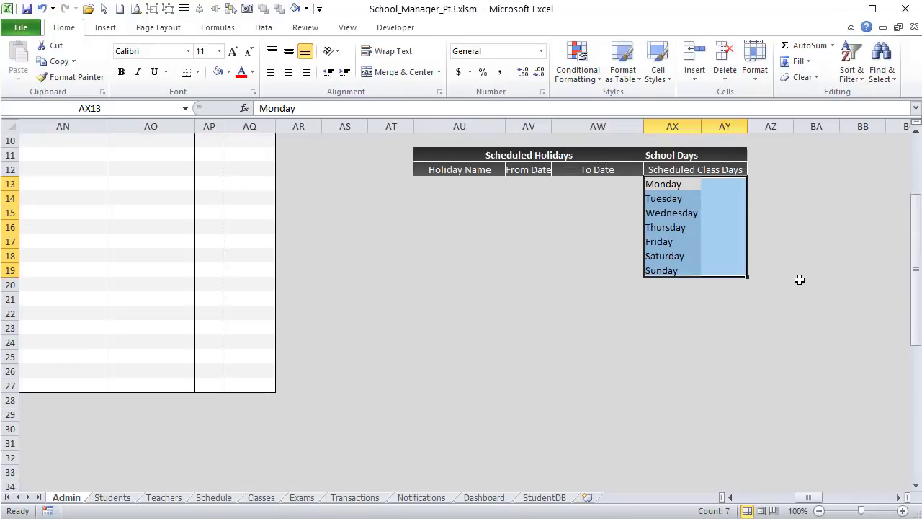
pyautogui.rightClick(705, 229)
pyautogui.click(611, 427)
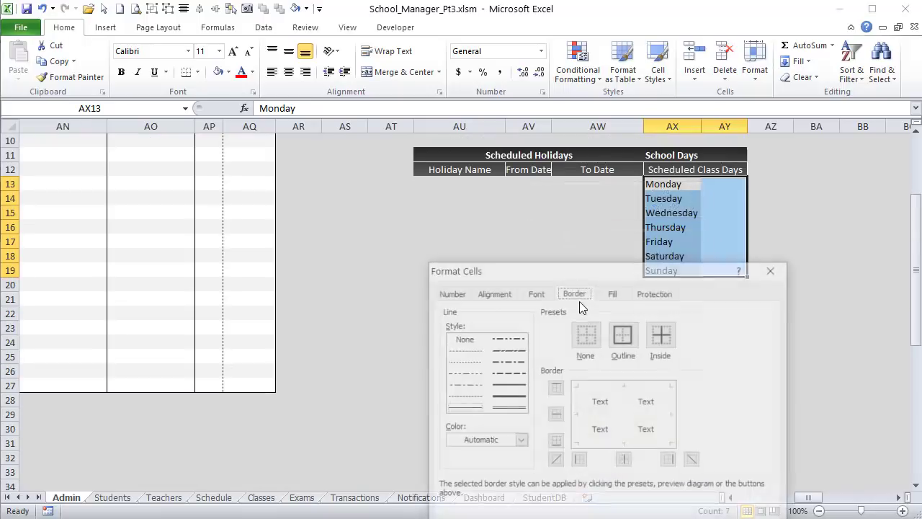
pyautogui.moveTo(603, 277); pyautogui.dragTo(631, 155)
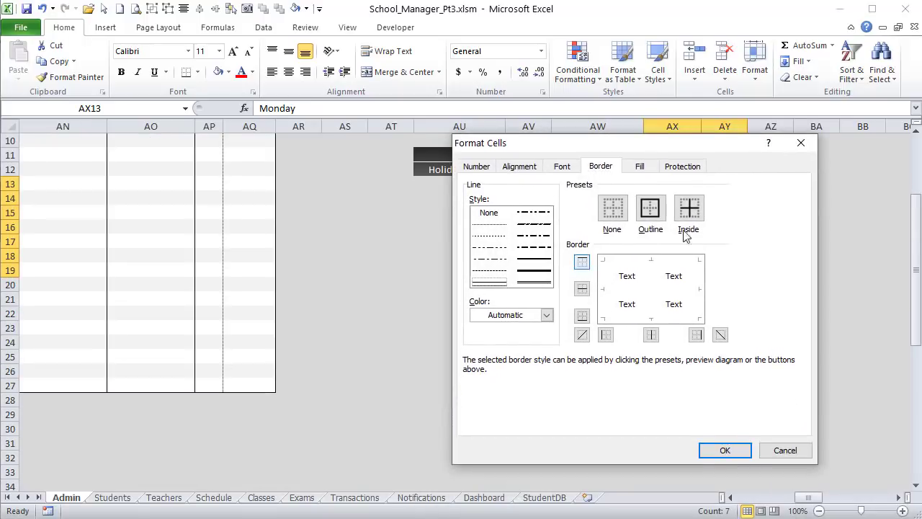
pyautogui.click(651, 208)
pyautogui.click(503, 225)
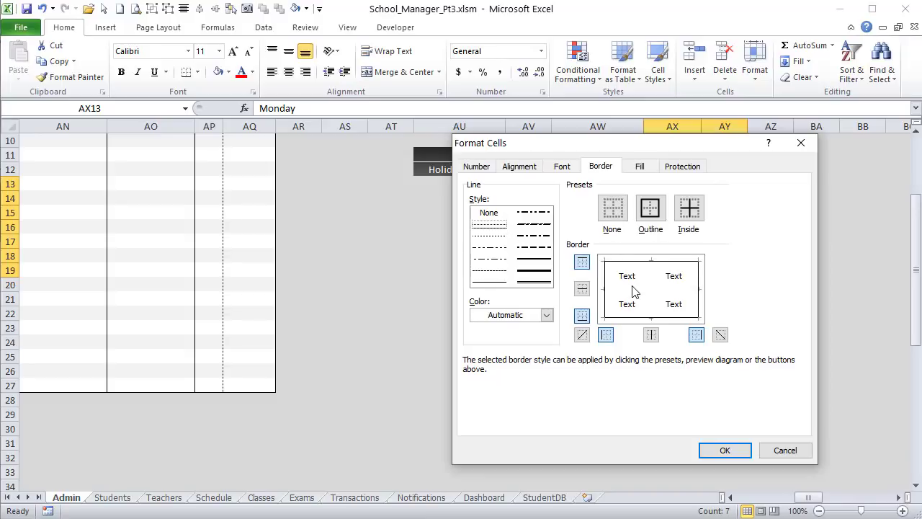
pyautogui.click(652, 290)
pyautogui.click(490, 282)
pyautogui.click(634, 294)
pyautogui.click(733, 452)
pyautogui.click(768, 414)
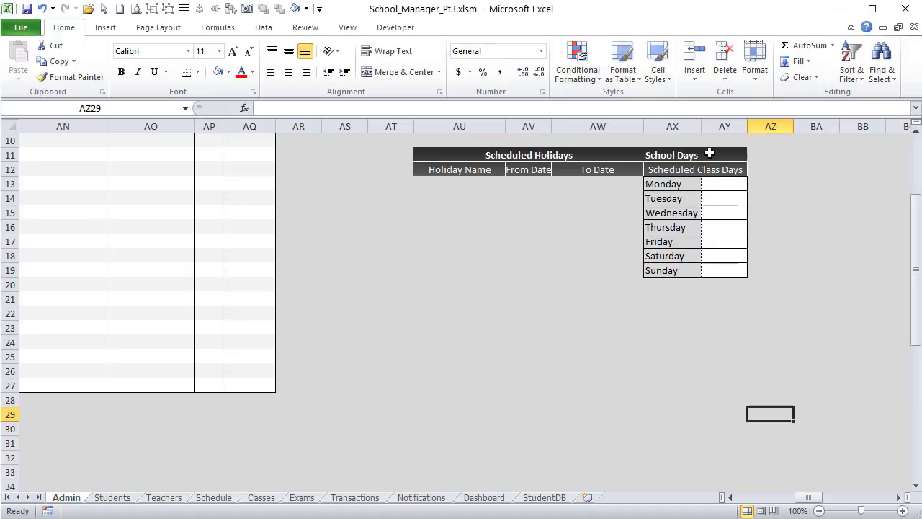
pyautogui.moveTo(725, 189); pyautogui.dragTo(724, 269)
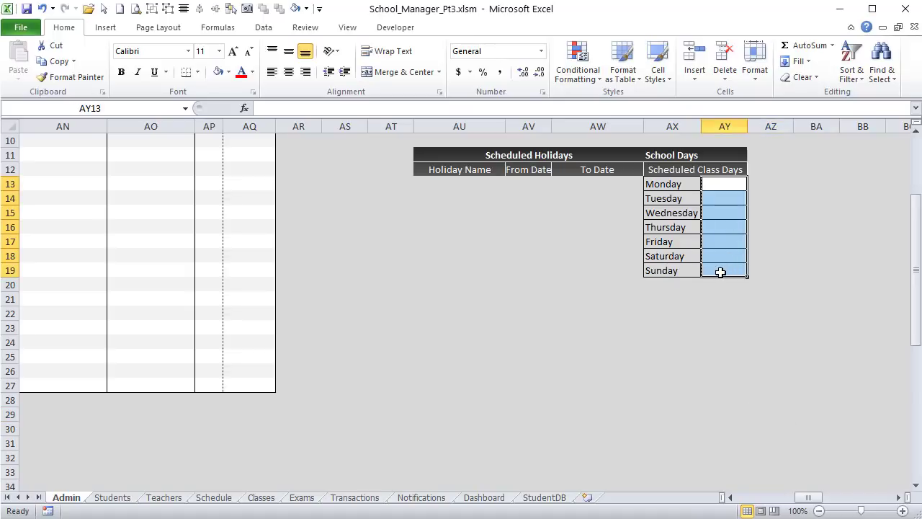
pyautogui.scroll(3, 448, 119)
# Insert a Wingdings check mark in AY13, fill it down to Sunday and centre it
pyautogui.click(736, 358)
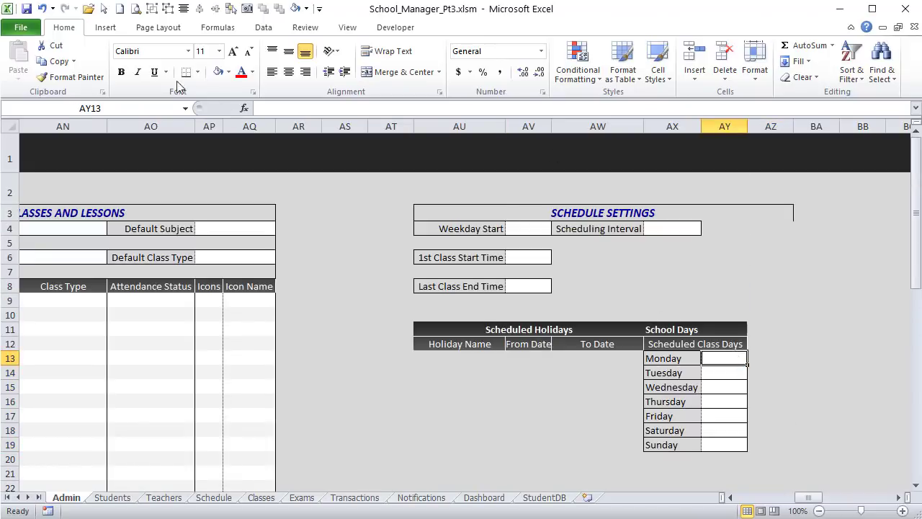
pyautogui.click(114, 29)
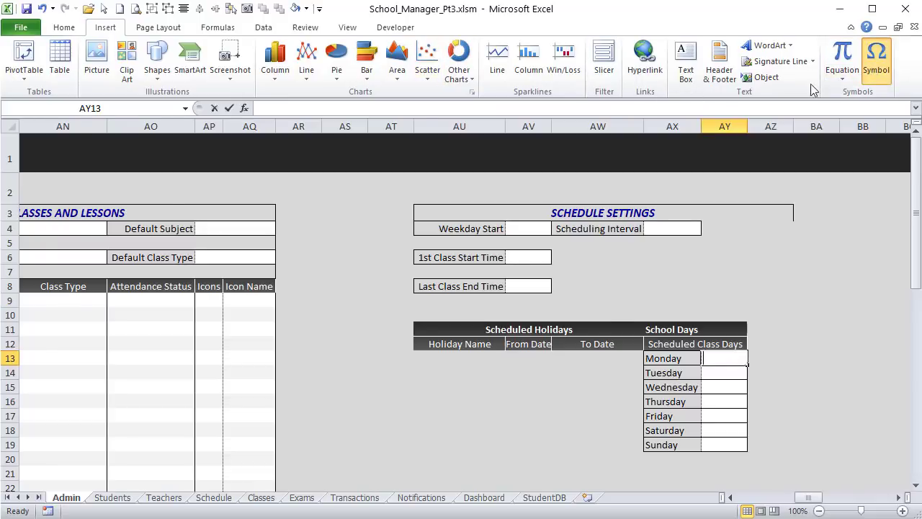
pyautogui.click(874, 61)
pyautogui.click(27, 369)
pyautogui.click(551, 426)
pyautogui.press('Escape')
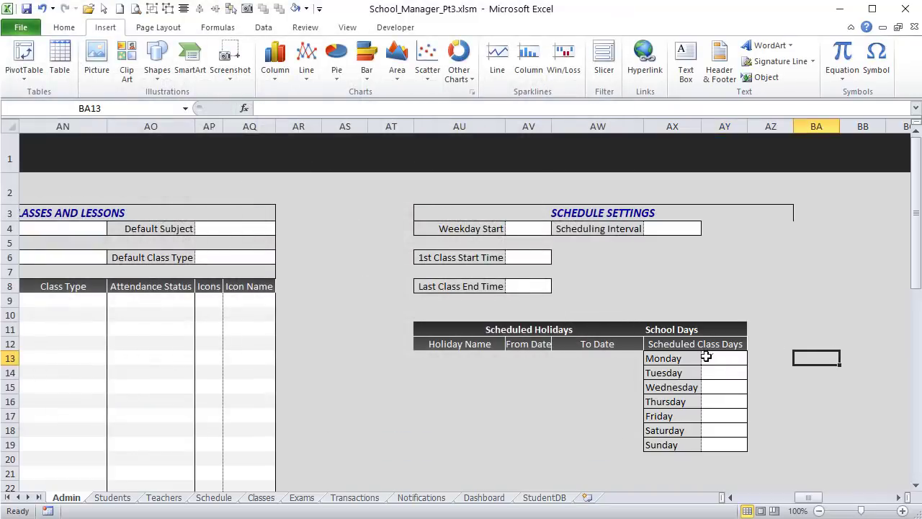
pyautogui.moveTo(748, 368); pyautogui.dragTo(749, 452)
pyautogui.click(63, 27)
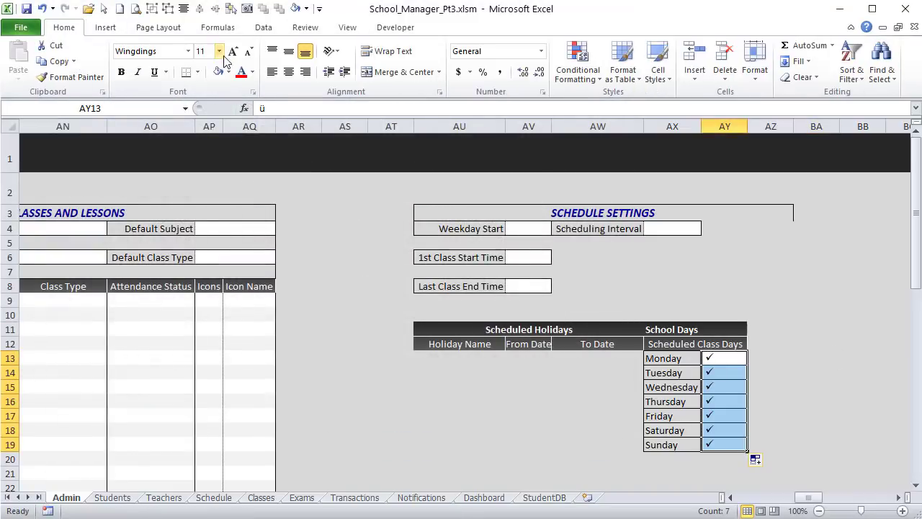
pyautogui.click(288, 71)
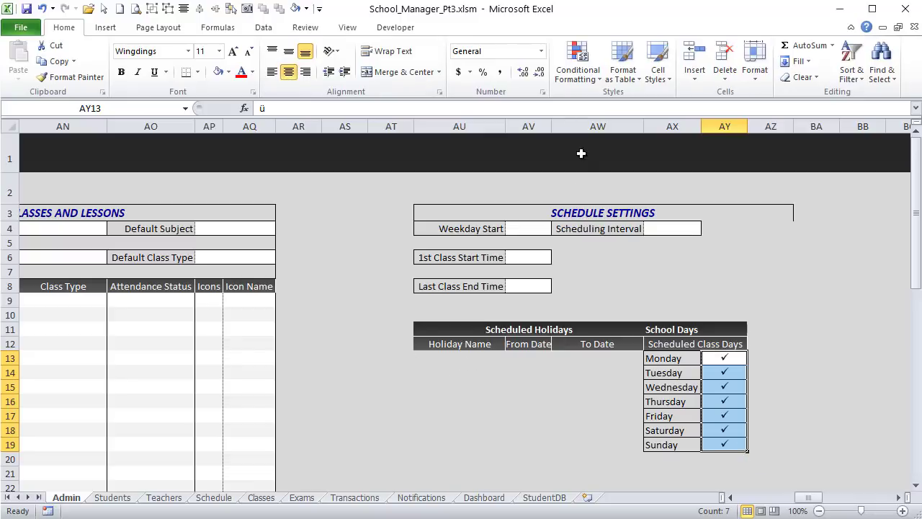
pyautogui.doubleClick(551, 126)
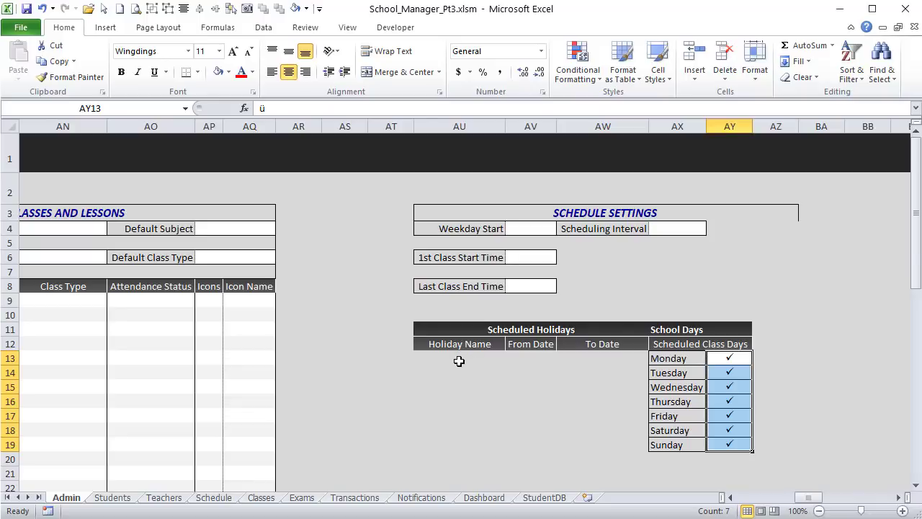
pyautogui.scroll(-2, 459, 346)
# Copy the striped cells AL13:AL27 into AU13:AU27
pyautogui.moveTo(459, 225); pyautogui.dragTo(645, 430)
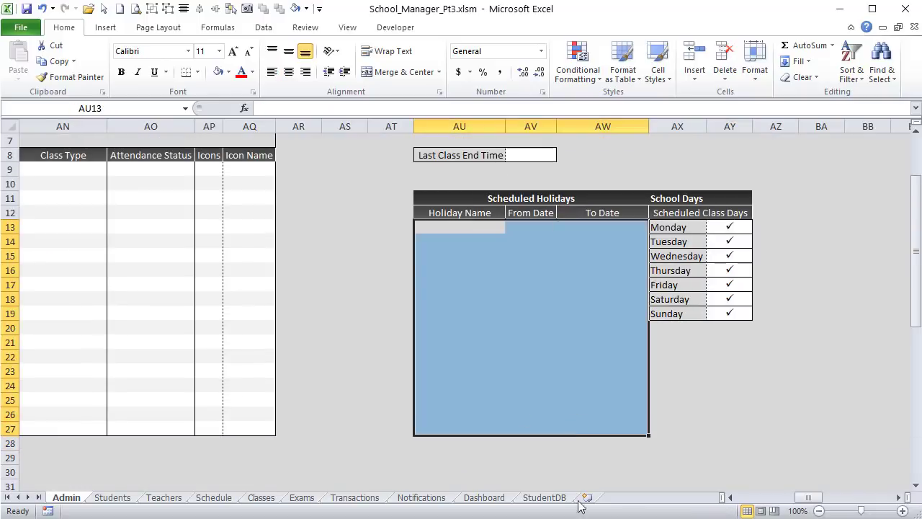
pyautogui.moveTo(826, 499); pyautogui.dragTo(799, 497)
pyautogui.moveTo(310, 227); pyautogui.dragTo(315, 427)
pyautogui.hotkey('ctrl', 'c')
pyautogui.click(850, 227)
pyautogui.hotkey('ctrl', 'v')
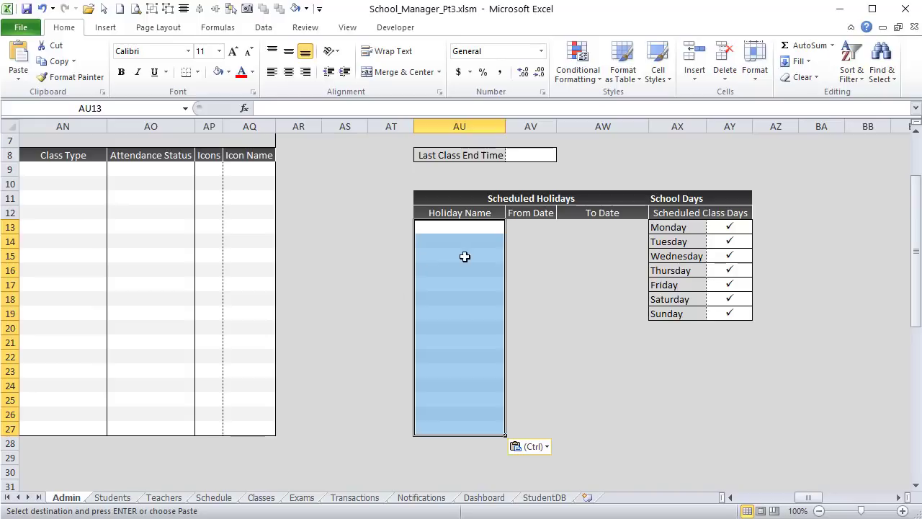
# Extend the striping conditional formatting rule to cover AU13:AW27
pyautogui.click(577, 70)
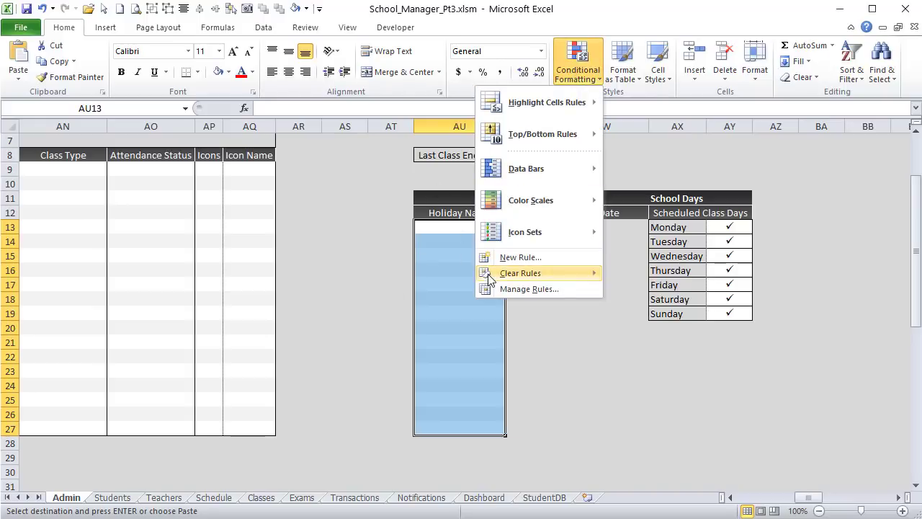
pyautogui.click(530, 289)
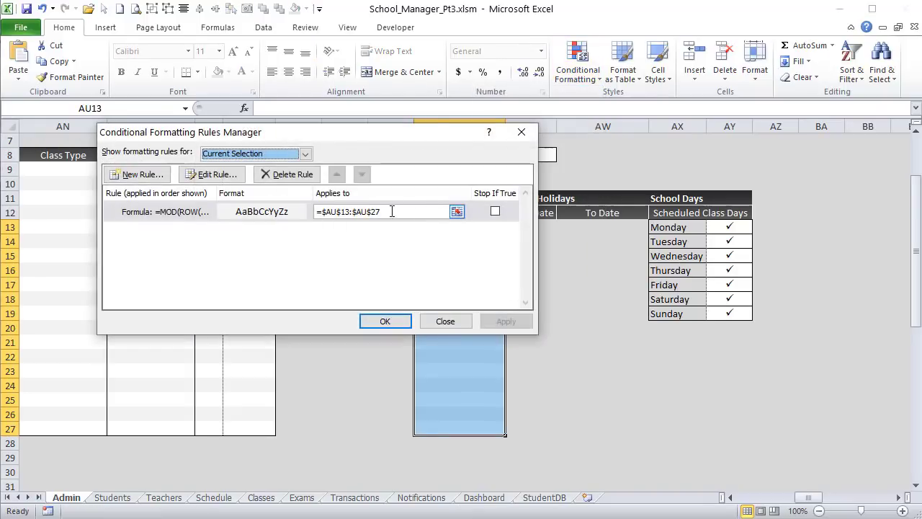
pyautogui.moveTo(380, 211); pyautogui.dragTo(314, 212)
pyautogui.moveTo(310, 130); pyautogui.dragTo(153, 134)
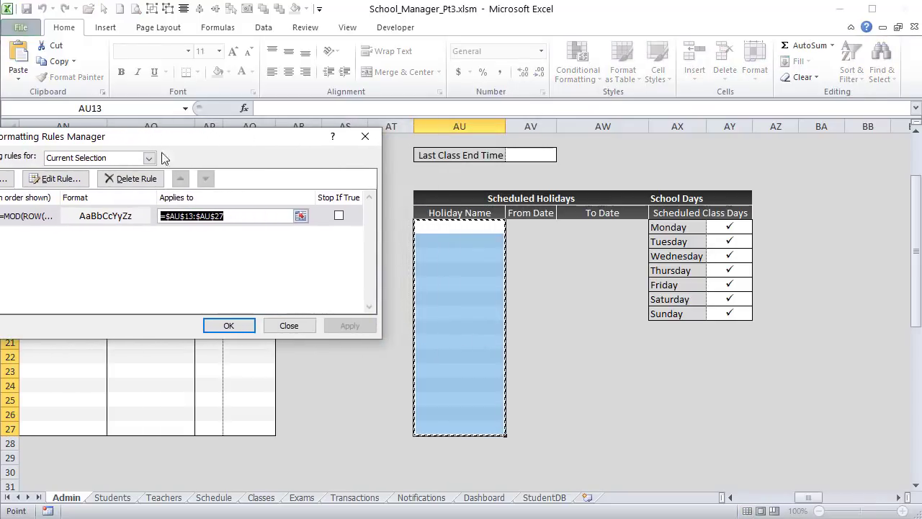
pyautogui.moveTo(434, 226); pyautogui.dragTo(590, 425)
pyautogui.click(343, 325)
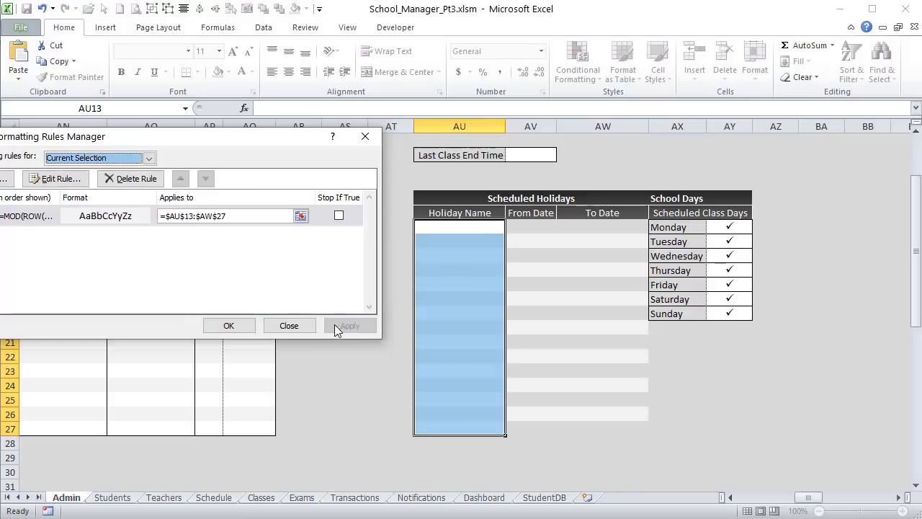
pyautogui.click(288, 325)
# Fill AU13:AW27 white and give it an outline border with dotted inside vertical dividers
pyautogui.moveTo(457, 228); pyautogui.dragTo(612, 430)
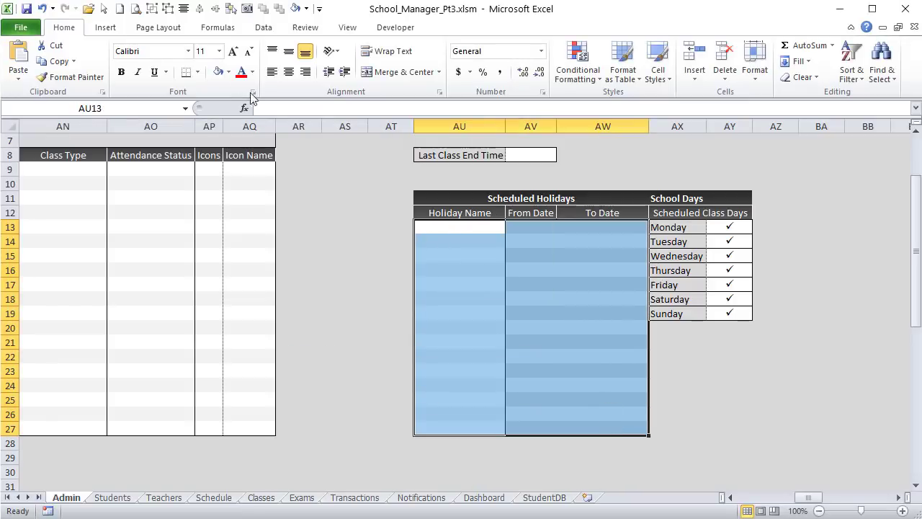
pyautogui.click(227, 72)
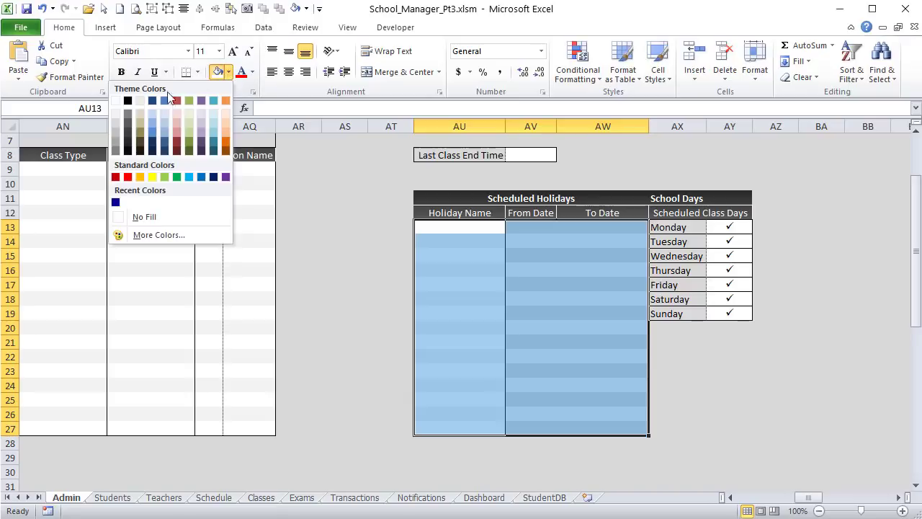
pyautogui.click(117, 101)
pyautogui.rightClick(542, 294)
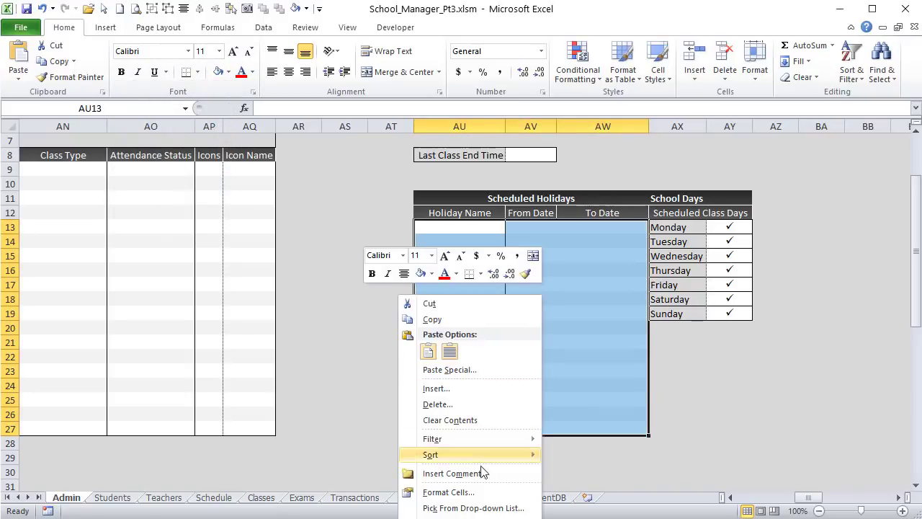
pyautogui.click(483, 493)
pyautogui.moveTo(508, 325); pyautogui.dragTo(646, 145)
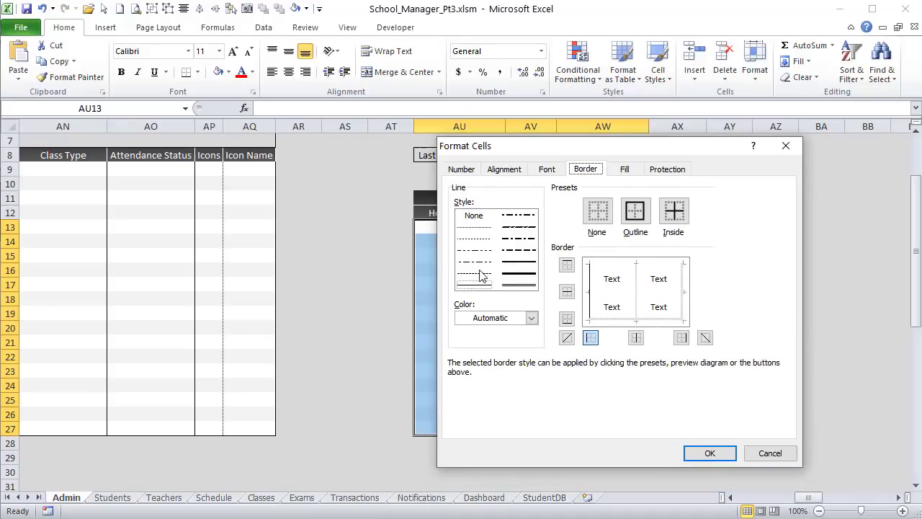
pyautogui.click(635, 210)
pyautogui.click(478, 228)
pyautogui.click(637, 301)
pyautogui.click(711, 453)
pyautogui.moveTo(811, 342); pyautogui.dragTo(775, 342)
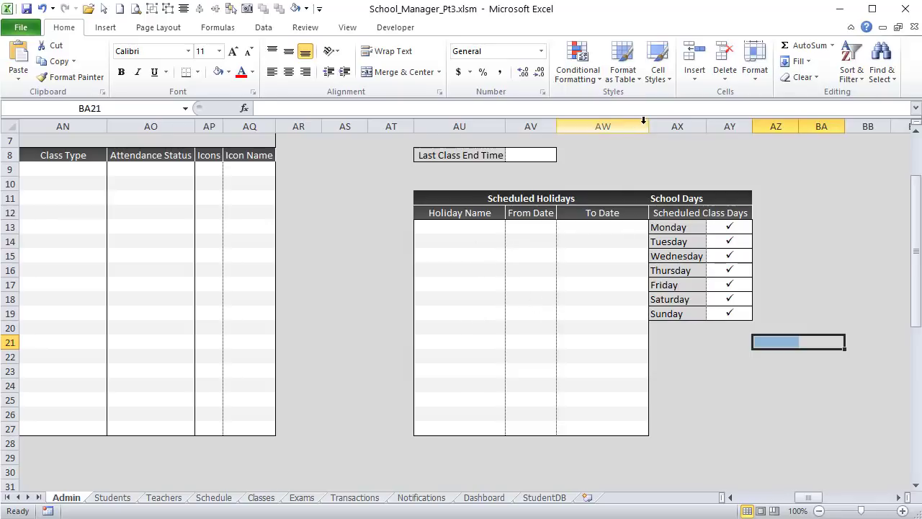
pyautogui.scroll(2, 558, 306)
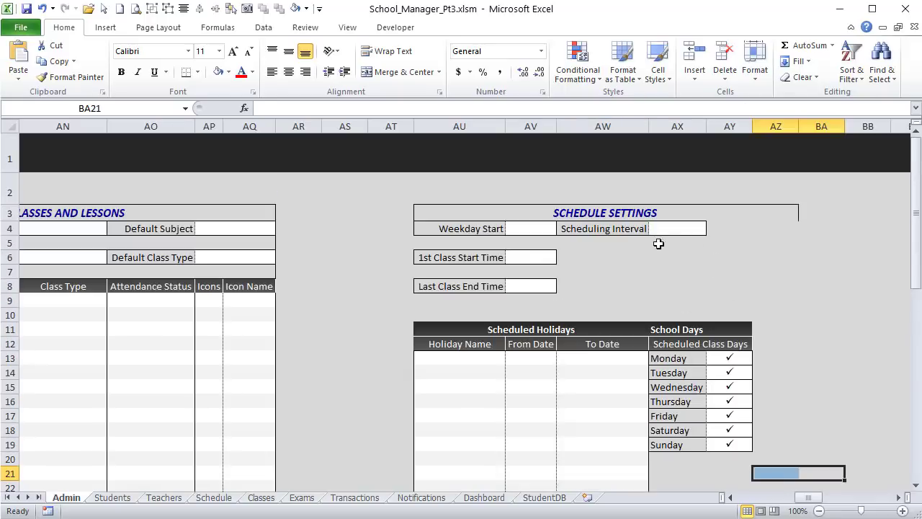
# Unmerge the SCHEDULE SETTINGS title and put an outline border around AU3:AY27
pyautogui.moveTo(566, 257); pyautogui.dragTo(729, 301)
pyautogui.click(744, 206)
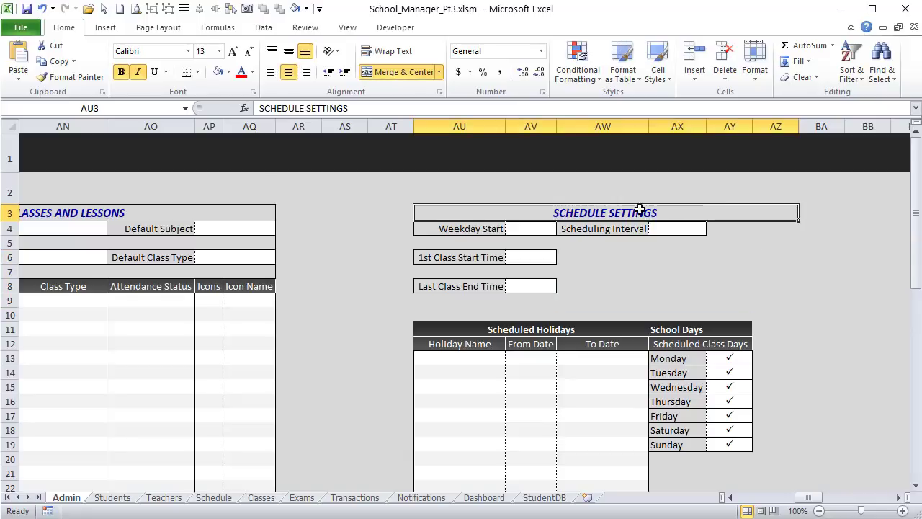
pyautogui.click(404, 71)
pyautogui.moveTo(433, 212); pyautogui.dragTo(698, 461)
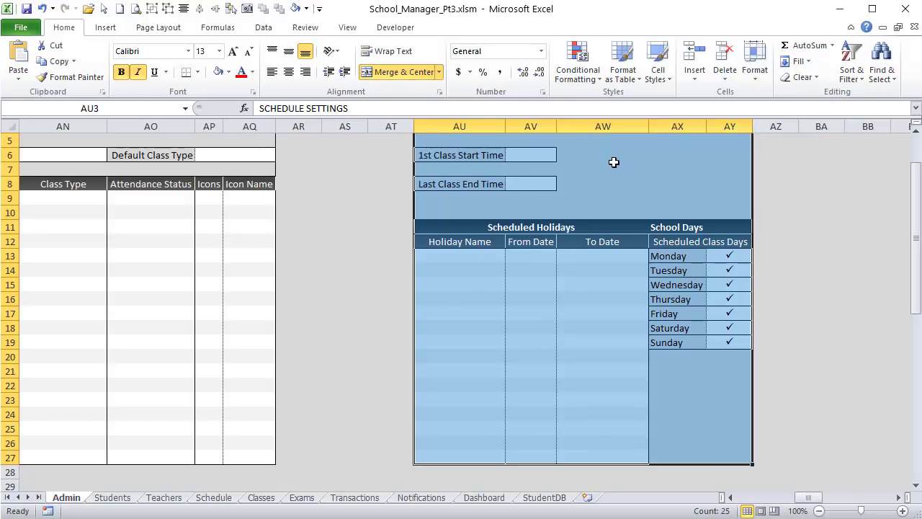
pyautogui.rightClick(613, 162)
pyautogui.click(574, 362)
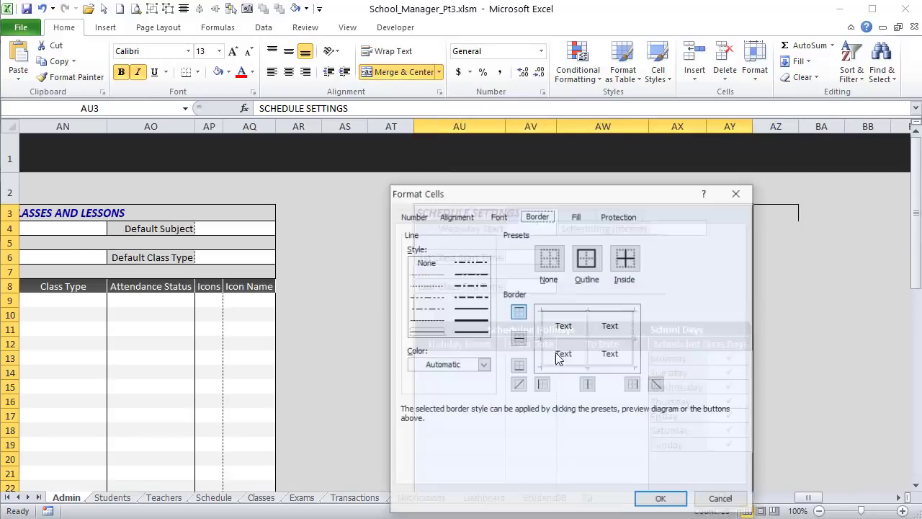
pyautogui.click(583, 268)
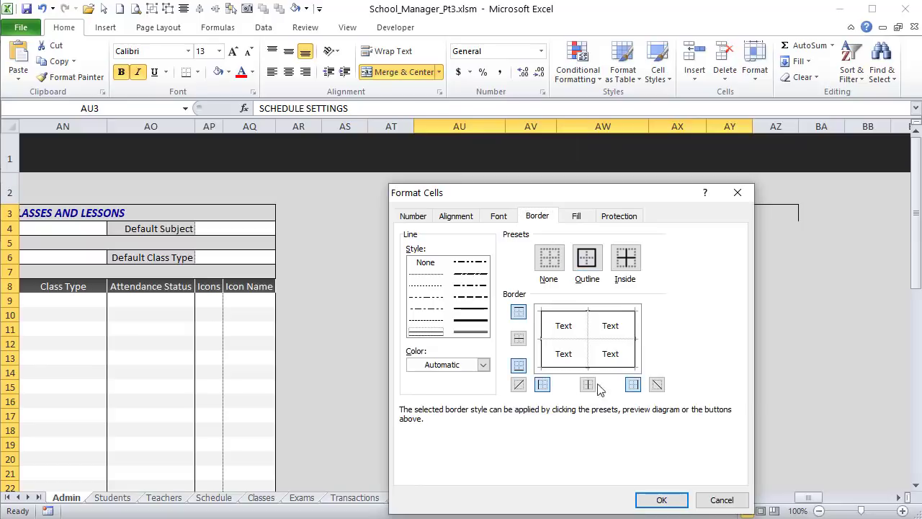
pyautogui.click(661, 500)
pyautogui.click(840, 323)
# Remove the top and right borders from AZ3, keeping only its left border
pyautogui.rightClick(782, 213)
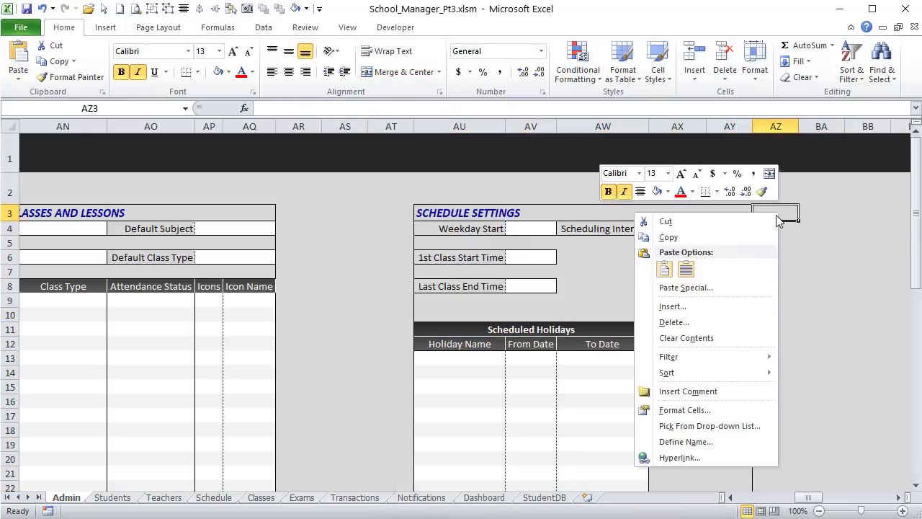
pyautogui.click(683, 410)
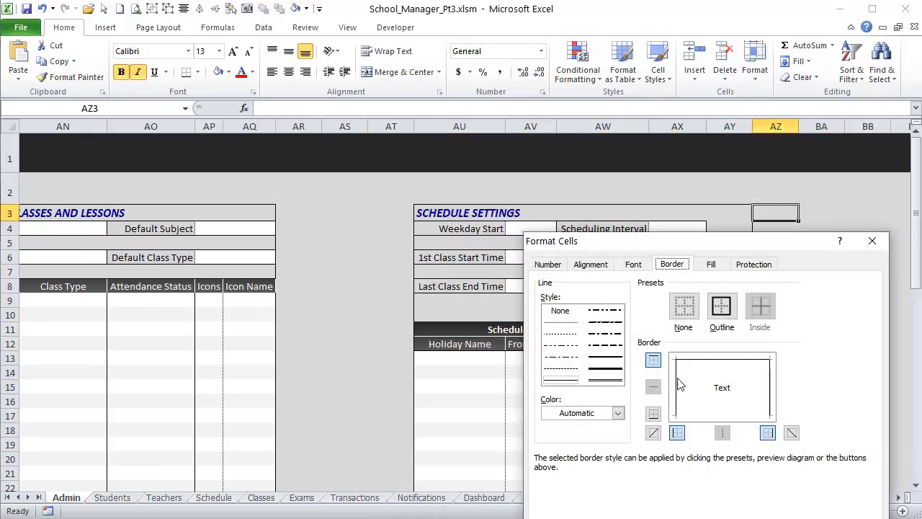
pyautogui.click(706, 361)
pyautogui.click(770, 382)
pyautogui.press('Return')
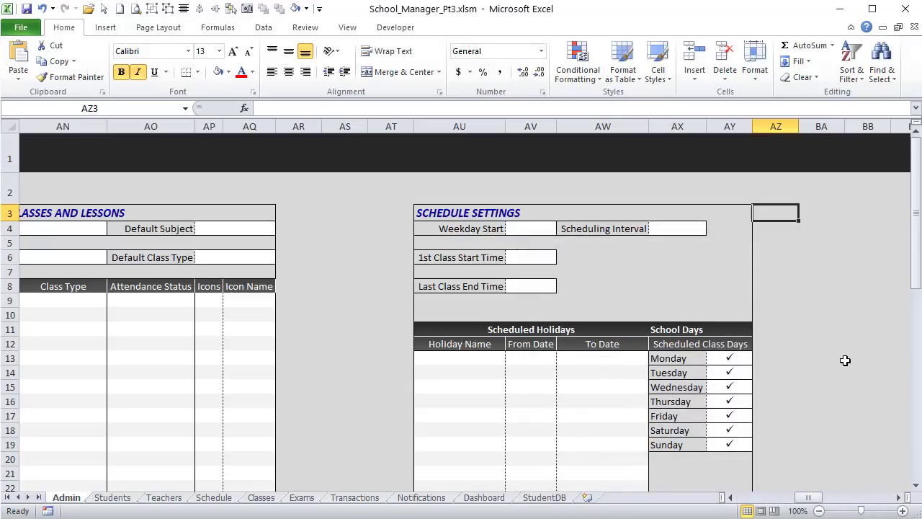
# Merge and centre the SCHEDULE SETTINGS title across AU3:AY3
pyautogui.moveTo(425, 212); pyautogui.dragTo(717, 213)
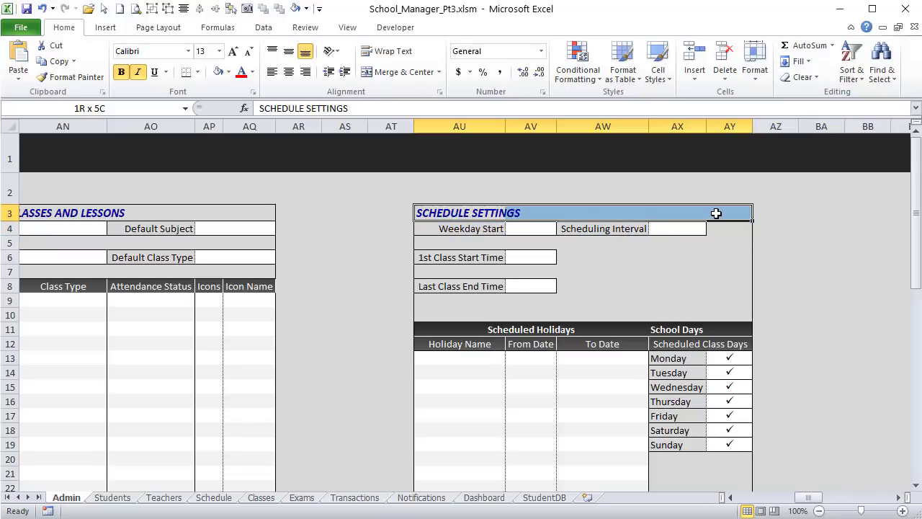
pyautogui.click(402, 72)
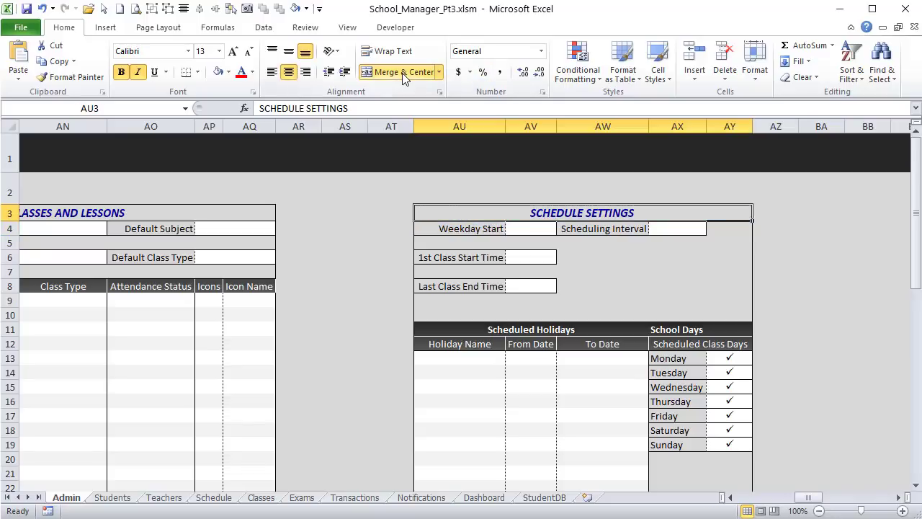
pyautogui.click(851, 249)
pyautogui.moveTo(617, 228); pyautogui.dragTo(736, 240)
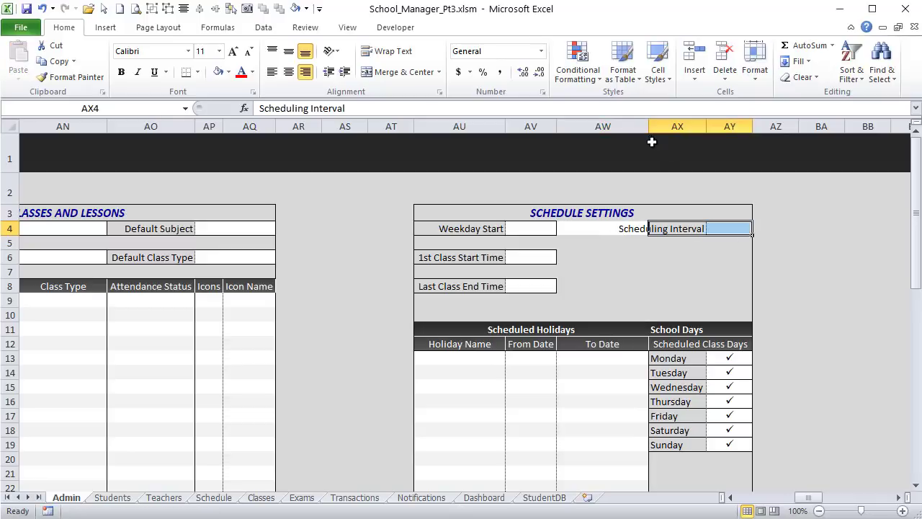
# Merge the Scheduling Interval label across AW4:AX4 and right-align it
pyautogui.moveTo(659, 228); pyautogui.dragTo(609, 229)
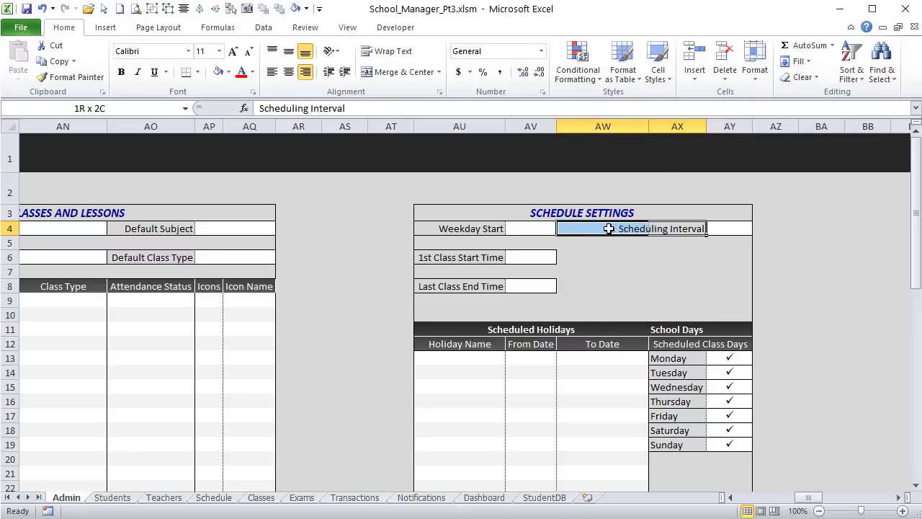
pyautogui.click(415, 71)
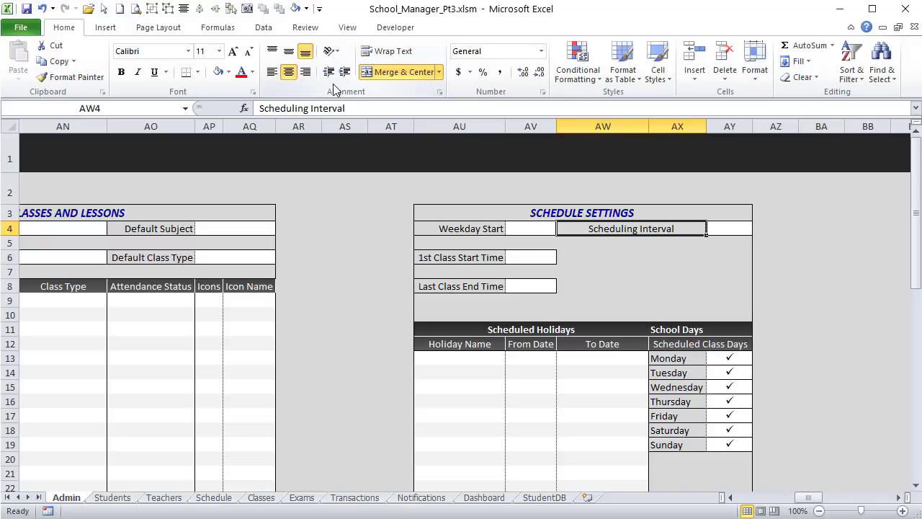
pyautogui.click(306, 72)
pyautogui.click(889, 228)
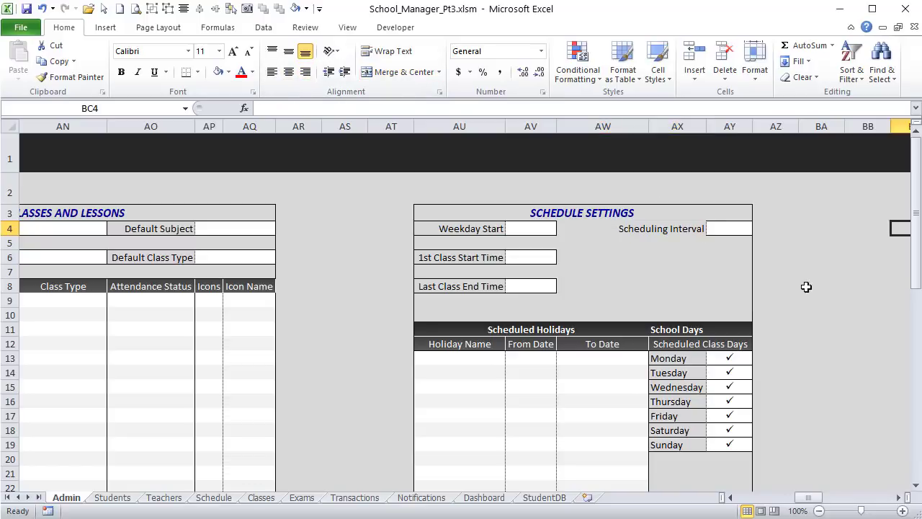
# Look through the cell styles for the label without applying one, then save the workbook
pyautogui.click(640, 231)
pyautogui.click(657, 72)
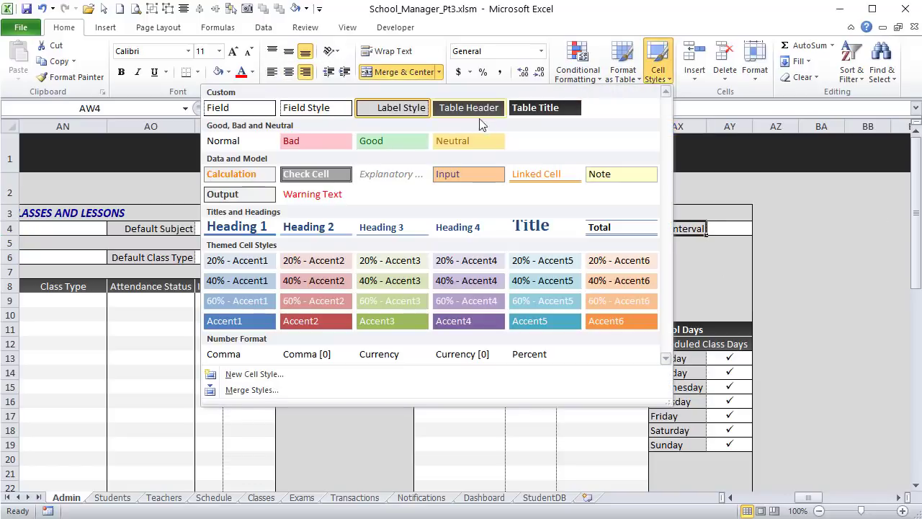
pyautogui.click(778, 223)
pyautogui.click(821, 243)
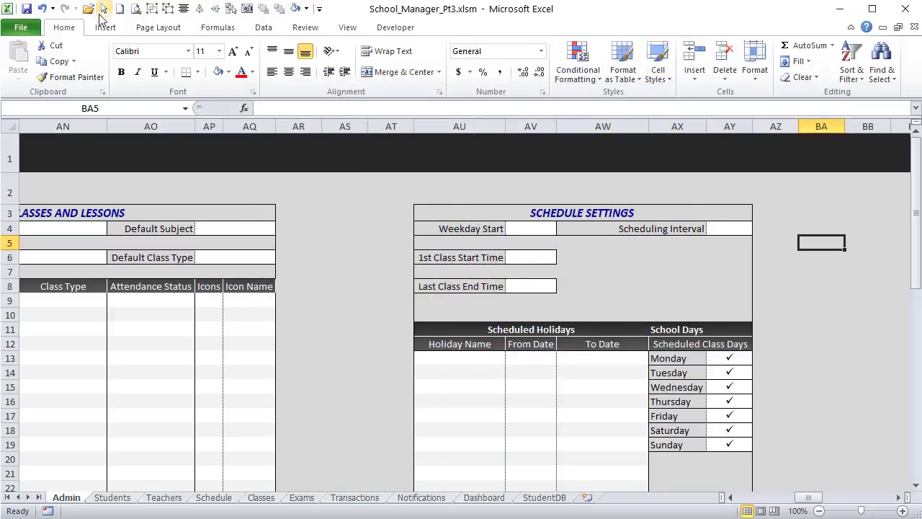
pyautogui.click(26, 9)
pyautogui.click(448, 201)
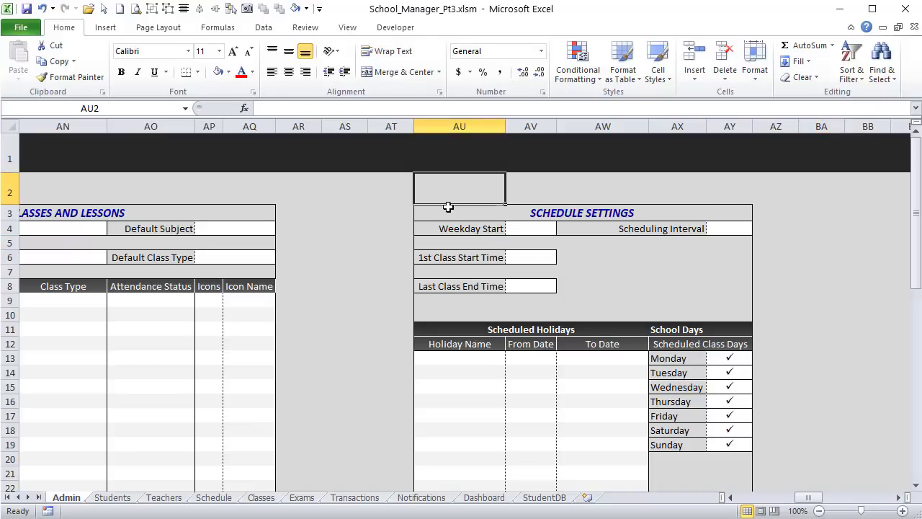
# Copy the SCHEDULE SETTINGS title cell AU3
pyautogui.click(449, 209)
pyautogui.hotkey('ctrl', 'c')
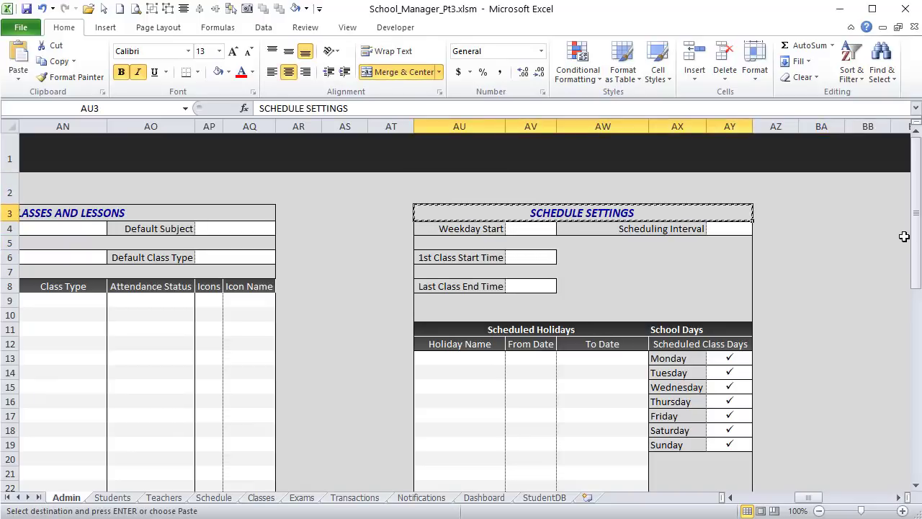
pyautogui.moveTo(920, 242); pyautogui.dragTo(917, 400)
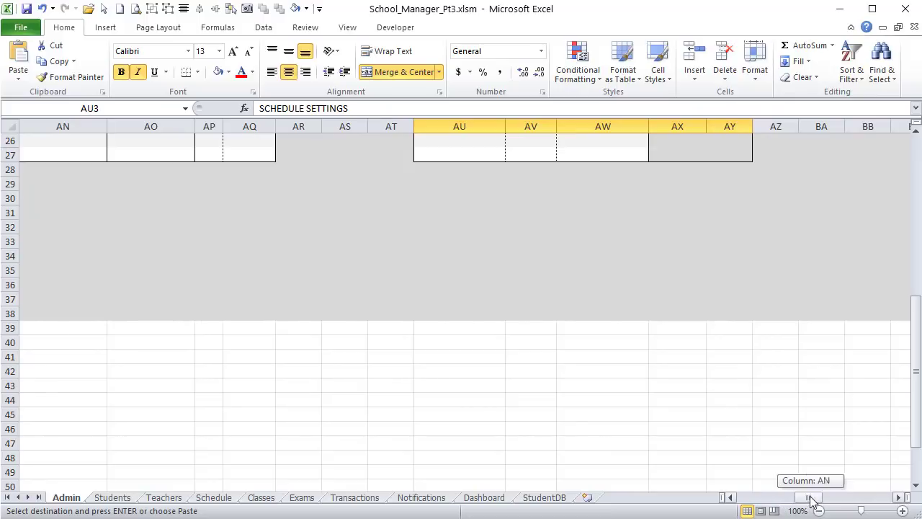
pyautogui.moveTo(812, 499); pyautogui.dragTo(754, 497)
# Review the Certificates & Awards notes: List Variables, Browse For Word, Thumbnail/Open, Cert. Name
pyautogui.click(624, 343)
pyautogui.click(636, 367)
pyautogui.click(657, 354)
pyautogui.press('Down')
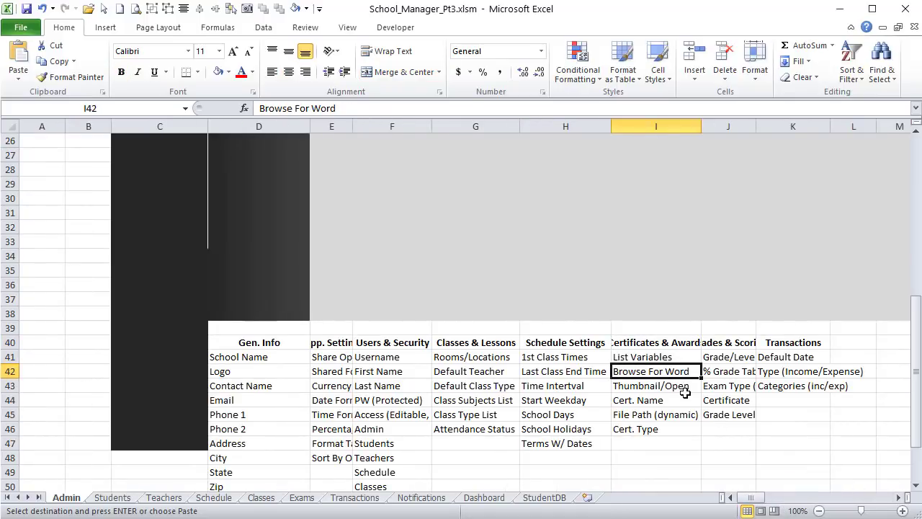
pyautogui.press('Down')
pyautogui.press('Down')
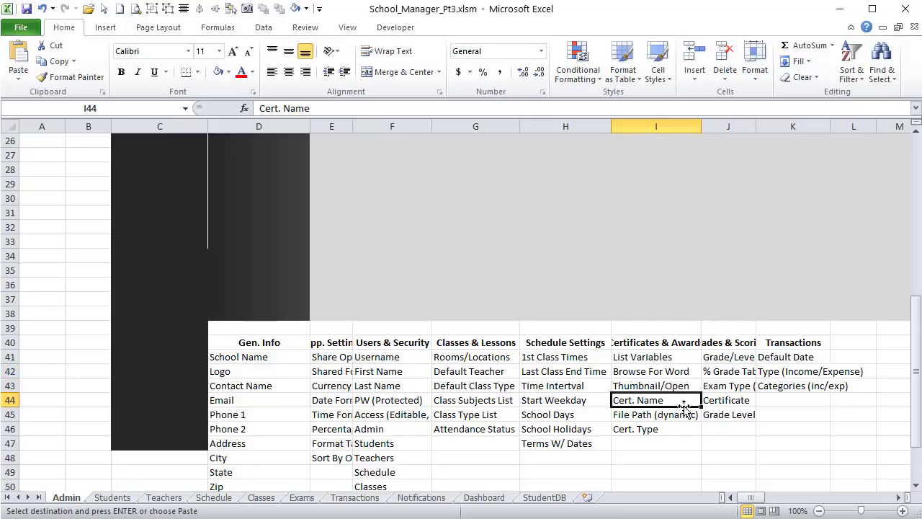
pyautogui.press('Down')
pyautogui.press('Down')
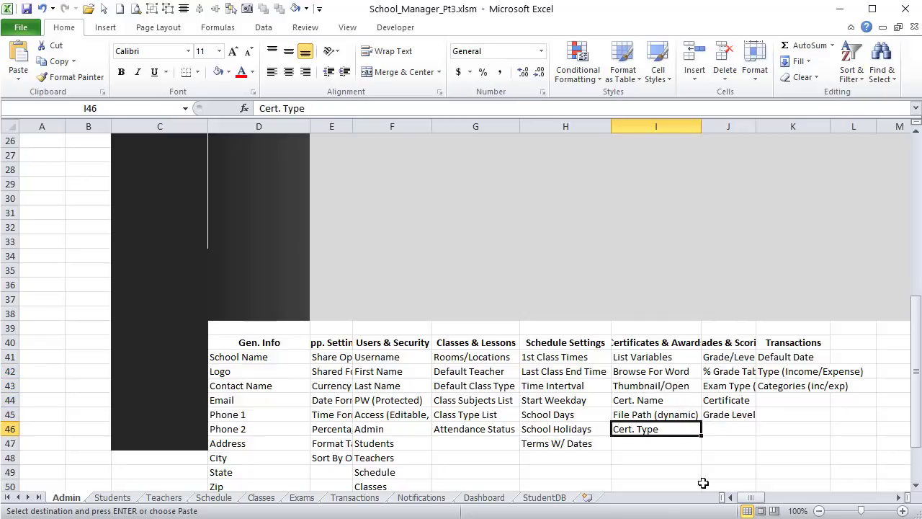
pyautogui.moveTo(749, 497); pyautogui.dragTo(771, 502)
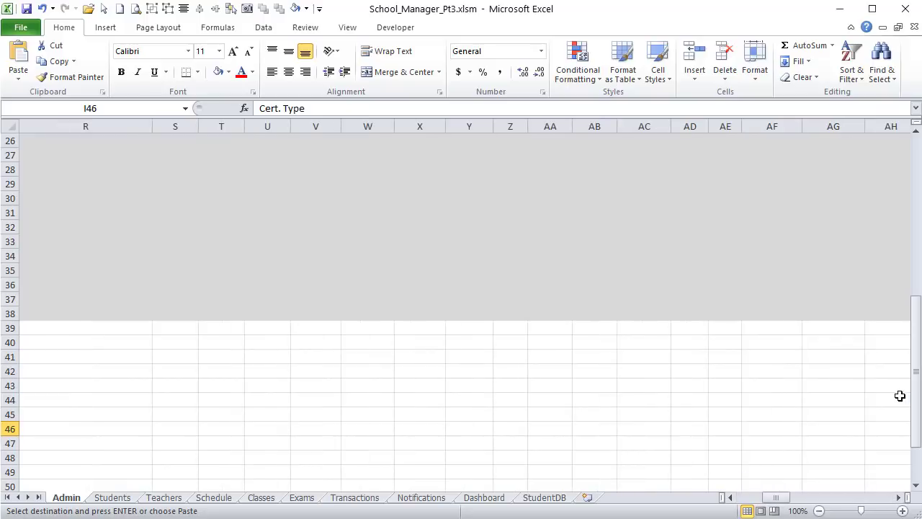
pyautogui.moveTo(912, 393); pyautogui.dragTo(915, 160)
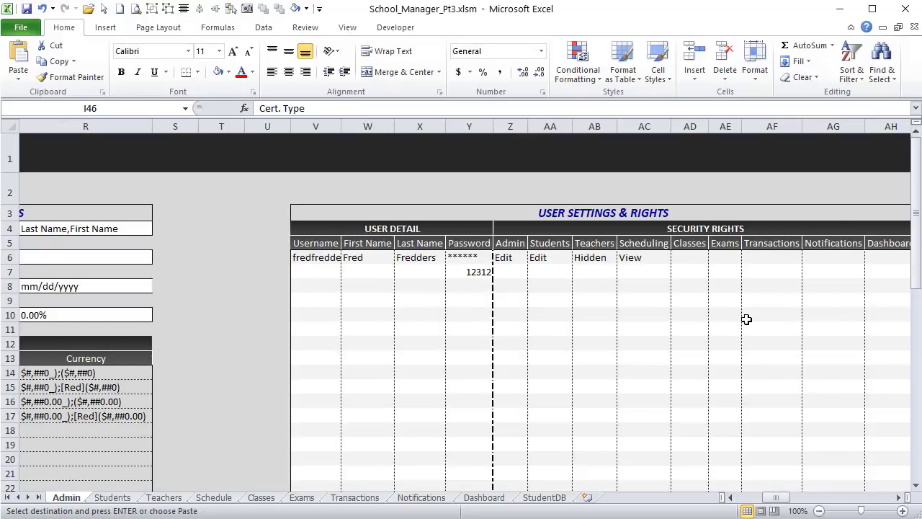
pyautogui.moveTo(784, 497); pyautogui.dragTo(827, 497)
pyautogui.moveTo(417, 217); pyautogui.dragTo(539, 208)
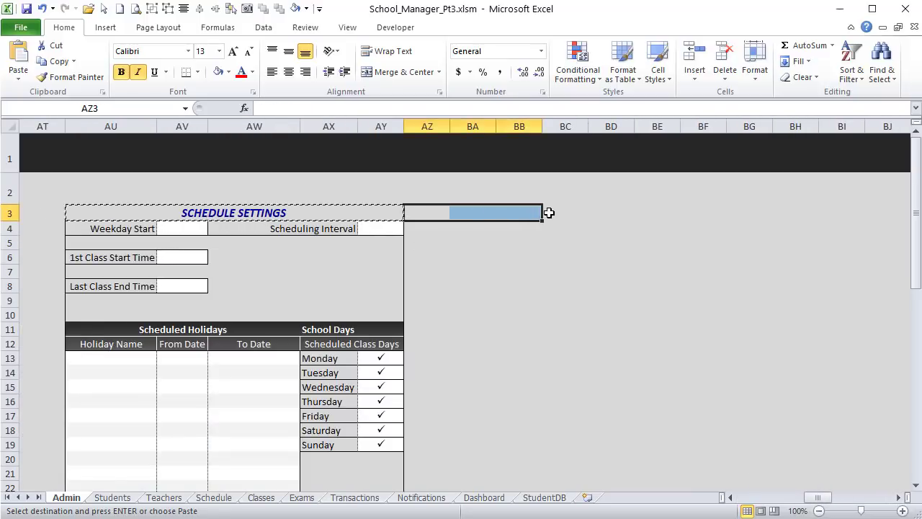
# Paste the copied header at BC3 and retitle it CERTIFICATES & AWARDS
pyautogui.click(562, 214)
pyautogui.hotkey('ctrl', 'v')
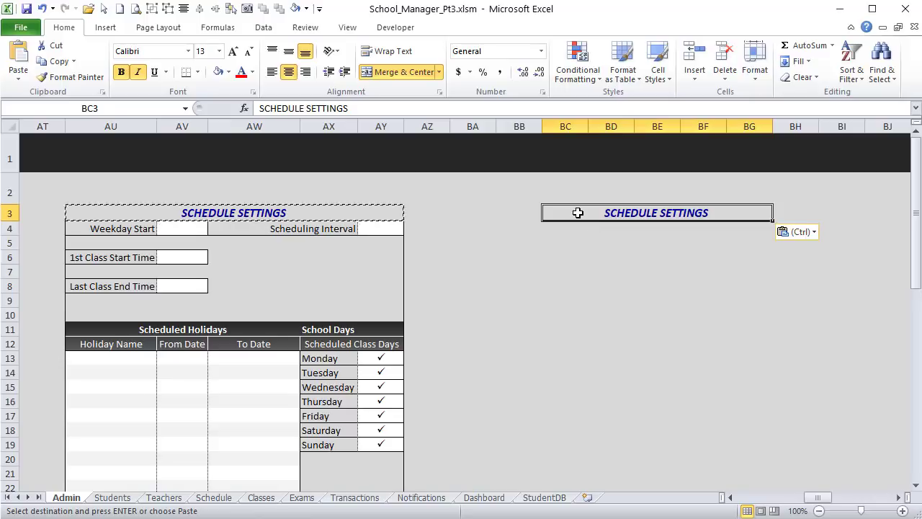
pyautogui.write('CERTIFICATES &')
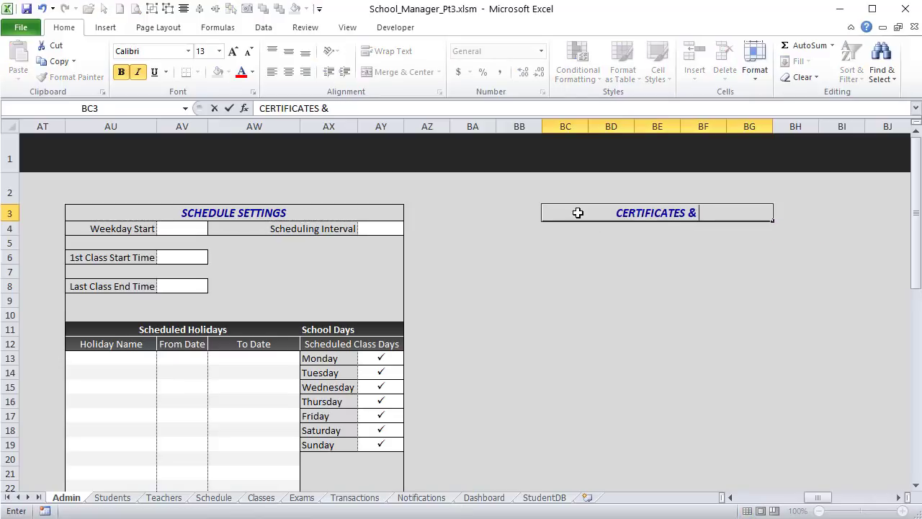
pyautogui.write(' AWARDS')
pyautogui.press('Return')
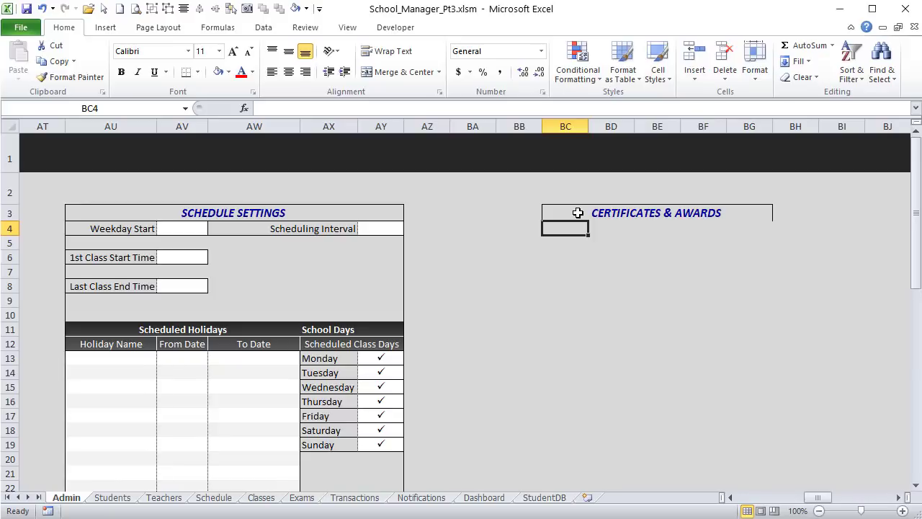
# Enter the subtitle 'Certificates, Awards & Badges' in BC4
pyautogui.write('Ce')
pyautogui.press('Delete')
pyautogui.write('cER')
pyautogui.press('Delete')
pyautogui.write('Cer')
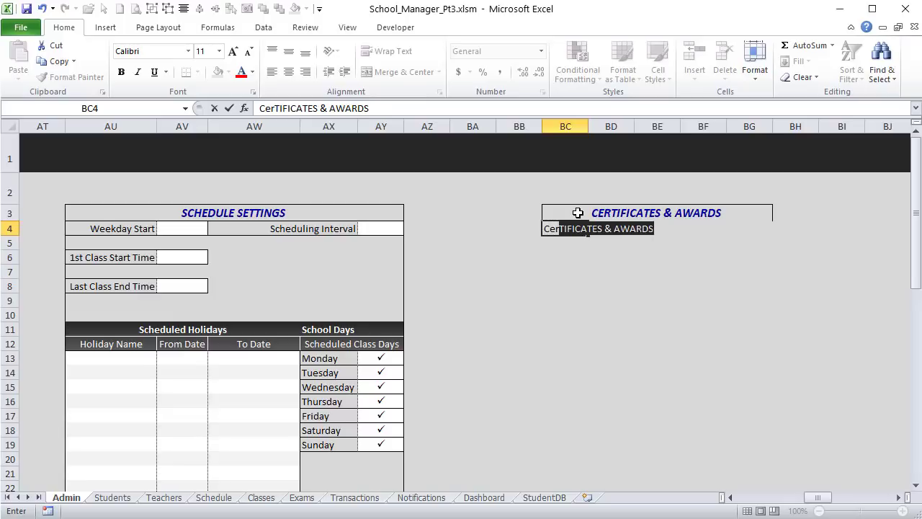
pyautogui.write('t')
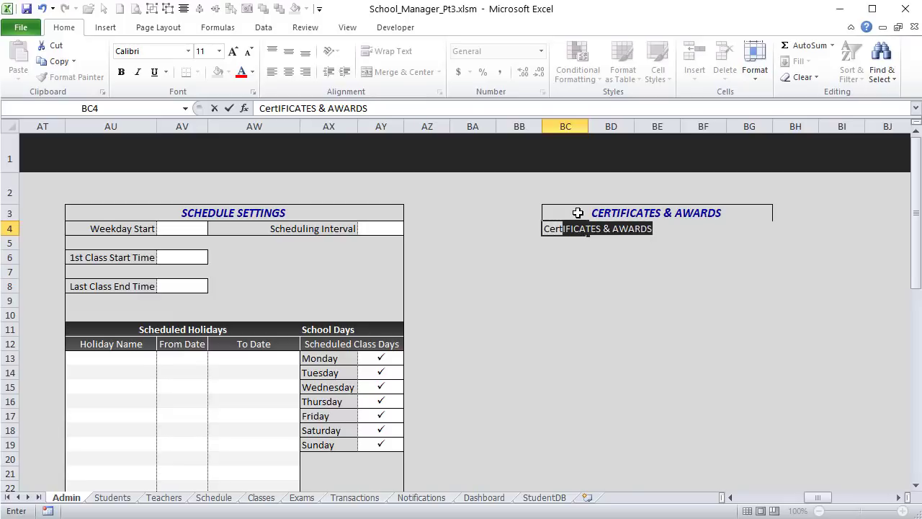
pyautogui.write('ifates')
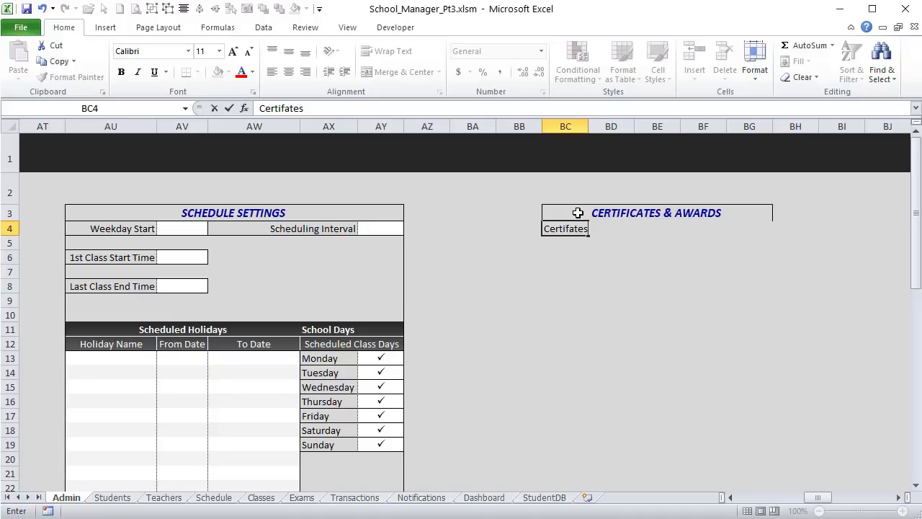
pyautogui.write('icates, ')
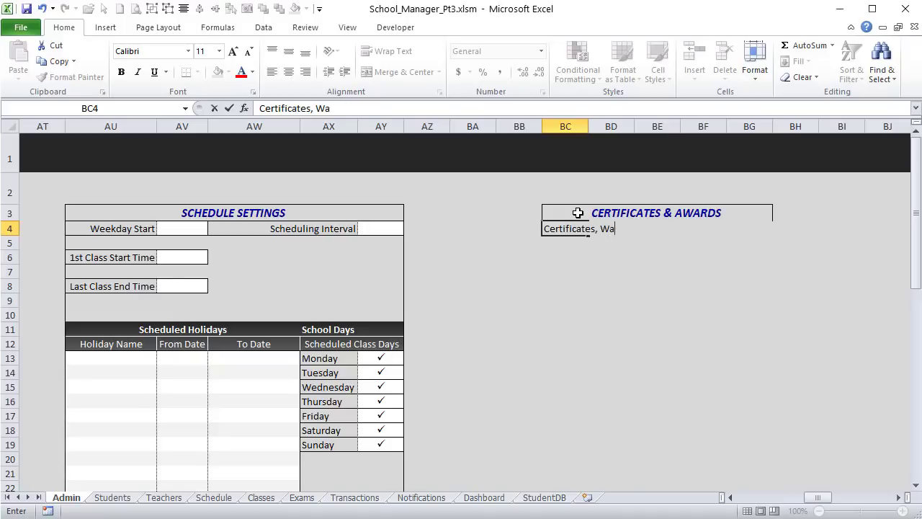
pyautogui.write('Awards & Badges')
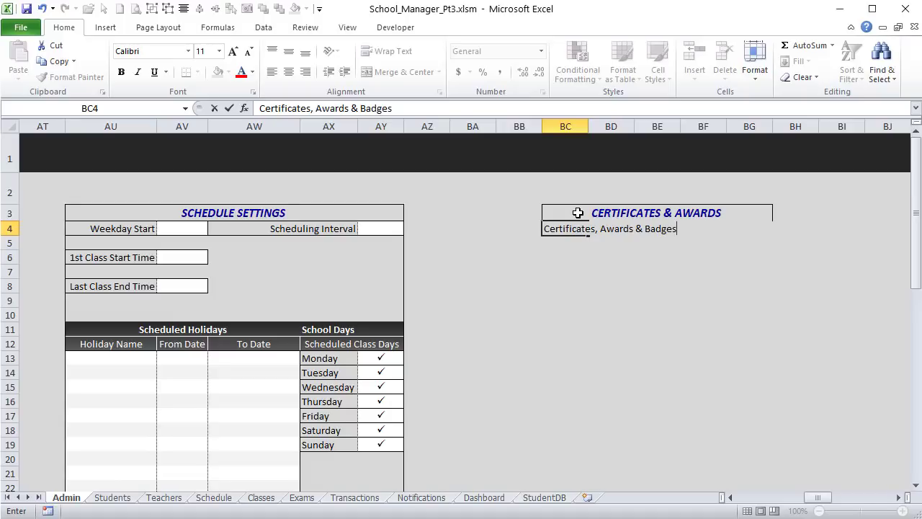
pyautogui.press('Return')
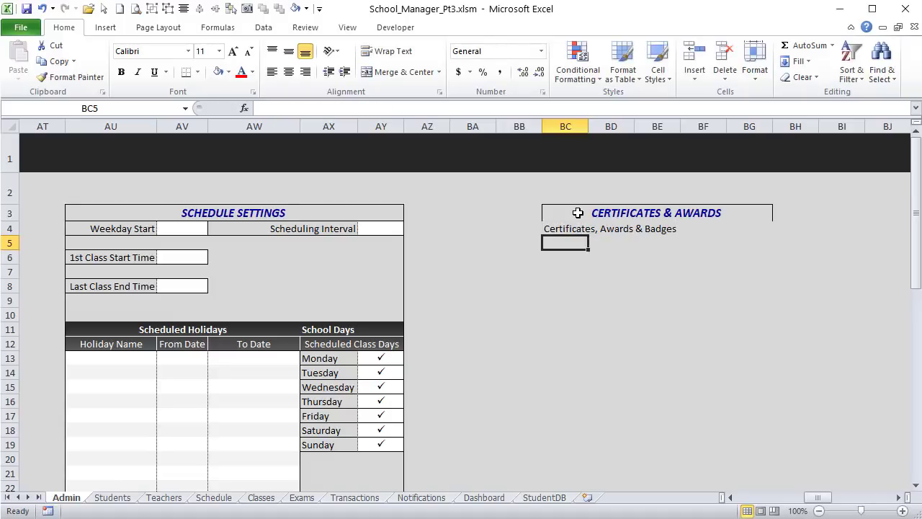
# Type the column headings Name, Type, File Path and Thumbnail in row 5
pyautogui.write('Name')
pyautogui.press('Tab')
pyautogui.write('Tyu')
pyautogui.press('Tab')
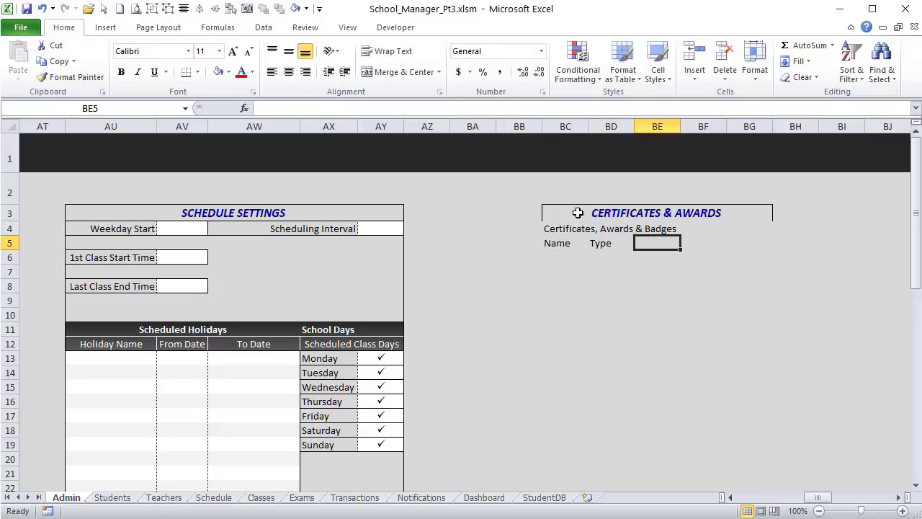
pyautogui.write('File Path')
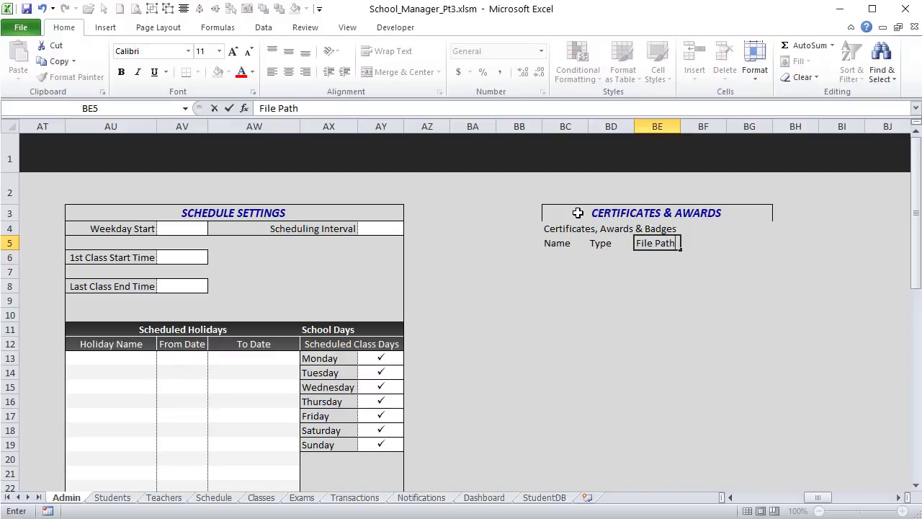
pyautogui.press('Return')
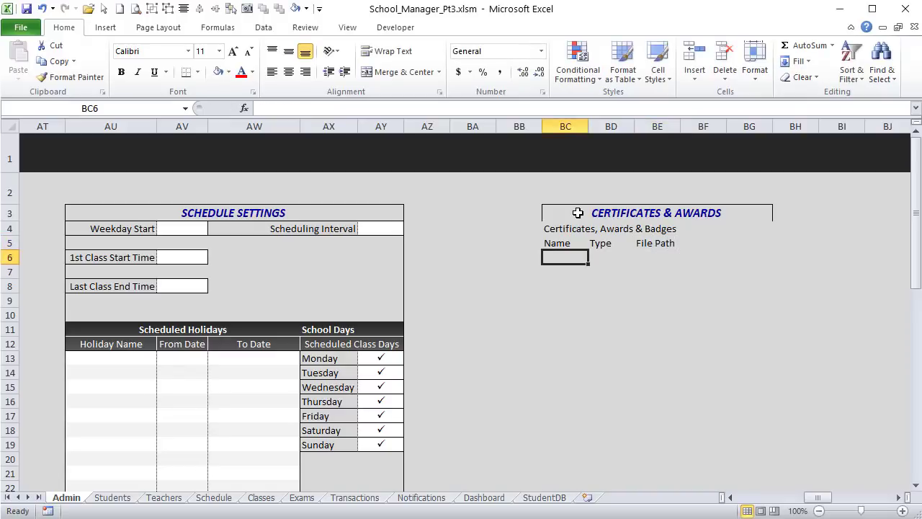
pyautogui.click(719, 244)
pyautogui.write('Thumb')
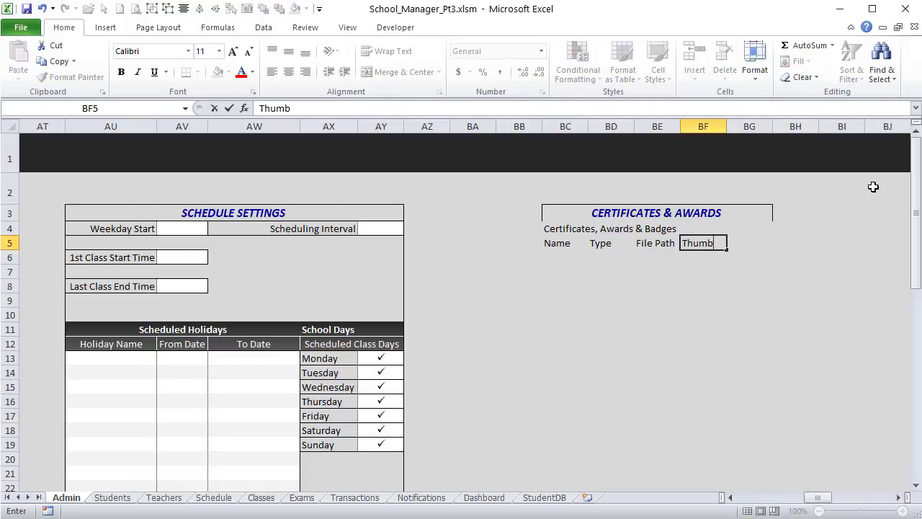
pyautogui.write('nail')
pyautogui.press('Return')
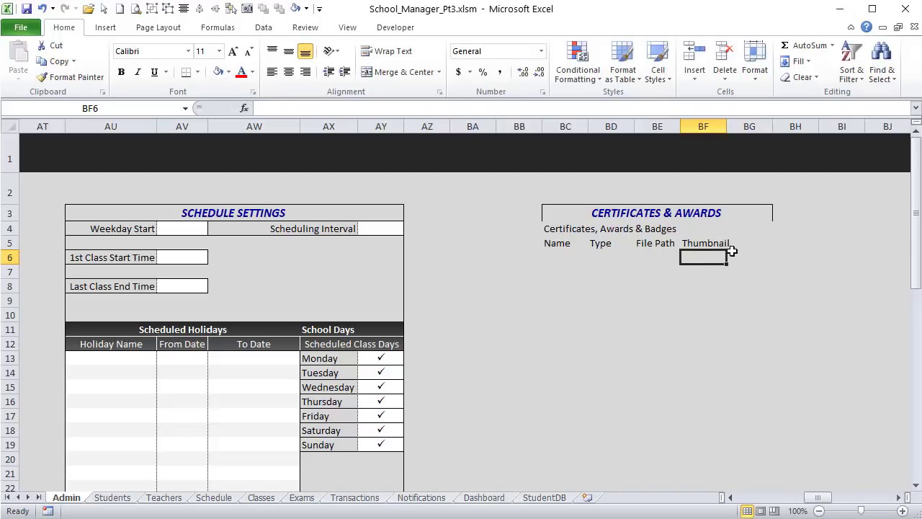
# Merge and centre Thumbnail across two columns and widen both columns
pyautogui.moveTo(696, 244); pyautogui.dragTo(766, 246)
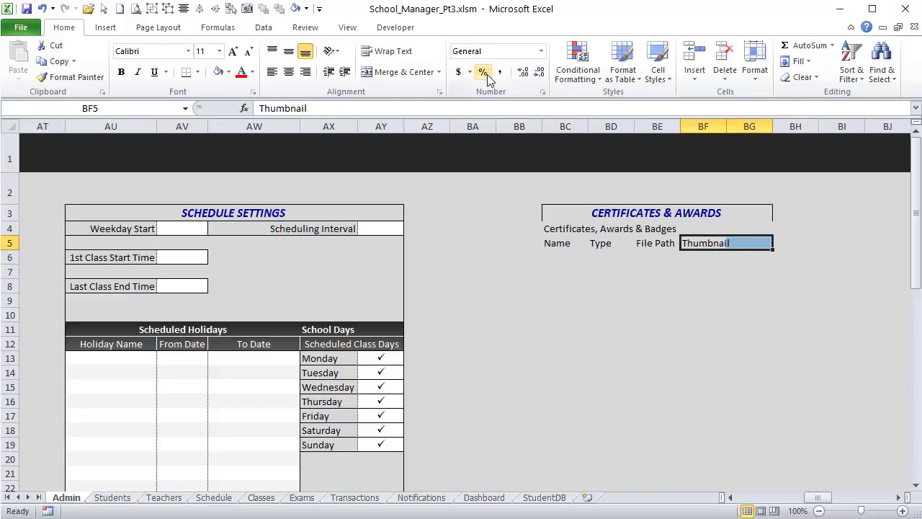
pyautogui.click(407, 73)
pyautogui.moveTo(717, 124); pyautogui.dragTo(788, 136)
pyautogui.moveTo(820, 497); pyautogui.dragTo(827, 497)
pyautogui.click(208, 226)
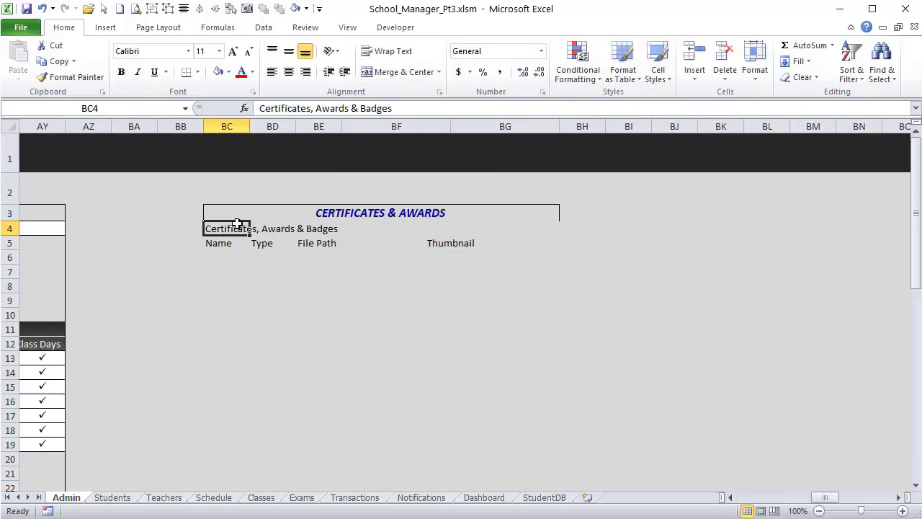
# Apply the Table Title style to the subtitle row and Table Header style to the headings
pyautogui.moveTo(248, 229); pyautogui.dragTo(329, 229)
pyautogui.click(652, 82)
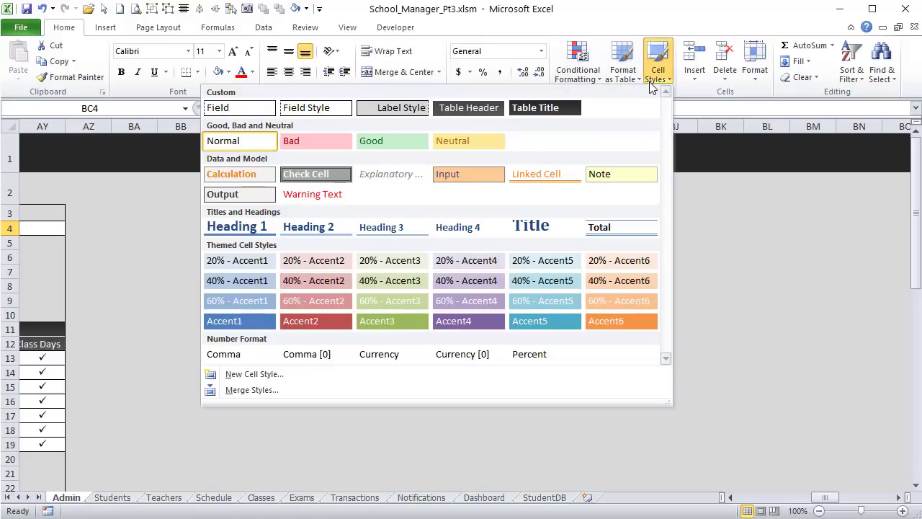
pyautogui.click(546, 108)
pyautogui.moveTo(221, 243); pyautogui.dragTo(308, 246)
pyautogui.moveTo(243, 242); pyautogui.dragTo(517, 241)
pyautogui.click(657, 72)
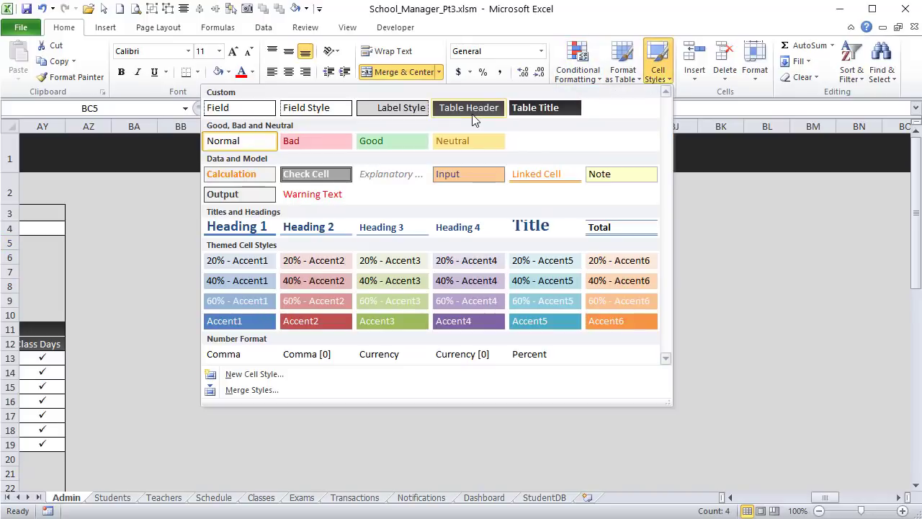
pyautogui.click(472, 112)
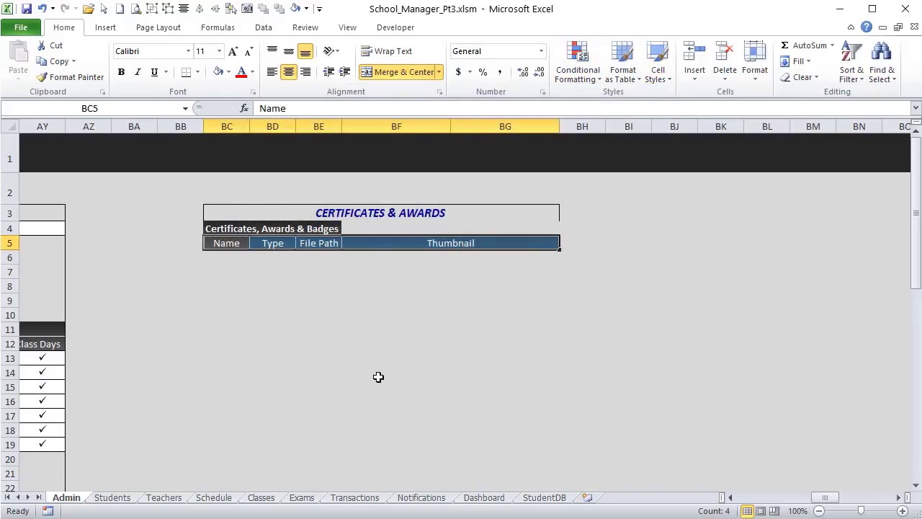
# Copy the Rooms & Locations column AL9:AL27 and paste it at BC6 under Name
pyautogui.moveTo(222, 256); pyautogui.dragTo(252, 286)
pyautogui.moveTo(821, 499)
pyautogui.mouseDown()
pyautogui.moveTo(806, 495)
pyautogui.moveTo(806, 505)
pyautogui.mouseUp()
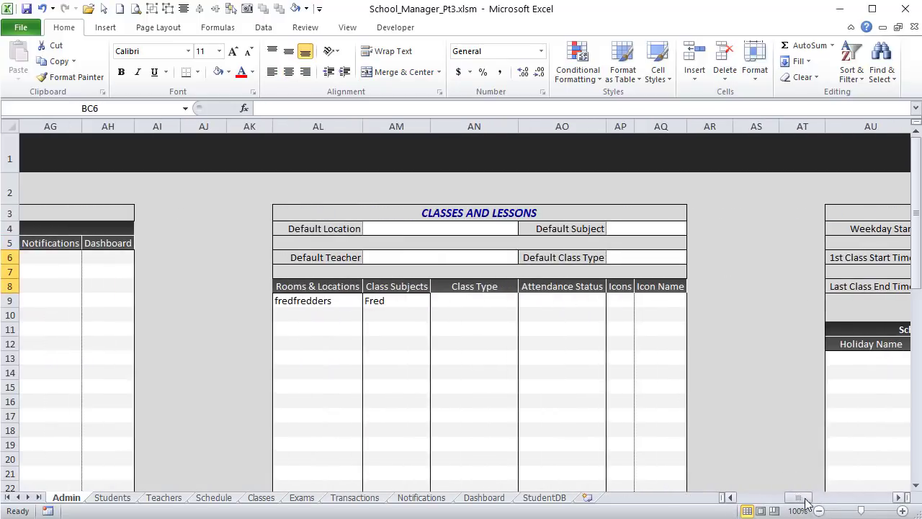
pyautogui.click(298, 301)
pyautogui.scroll(-2, 293, 329)
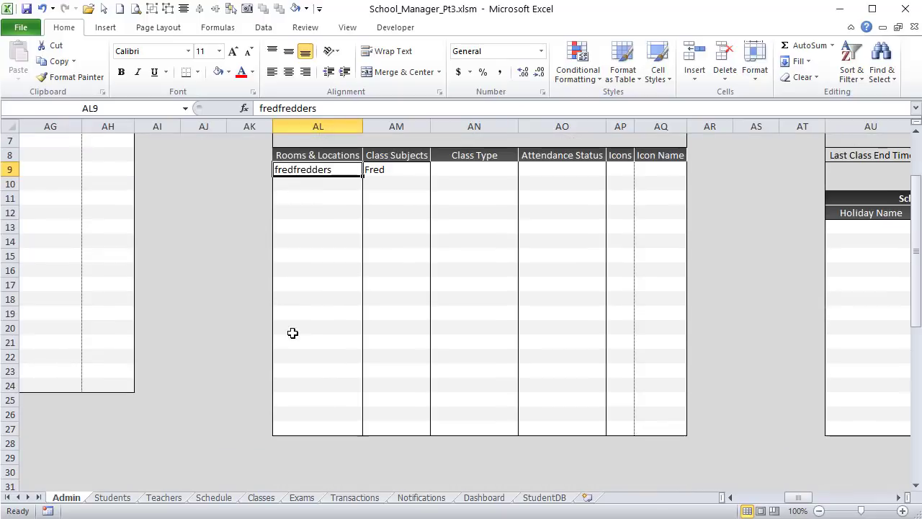
pyautogui.keyDown('shift'); pyautogui.click(325, 424); pyautogui.keyUp('shift')
pyautogui.hotkey('ctrl', 'c')
pyautogui.hscroll(5, 805, 488)
pyautogui.scroll(2, 740, 477)
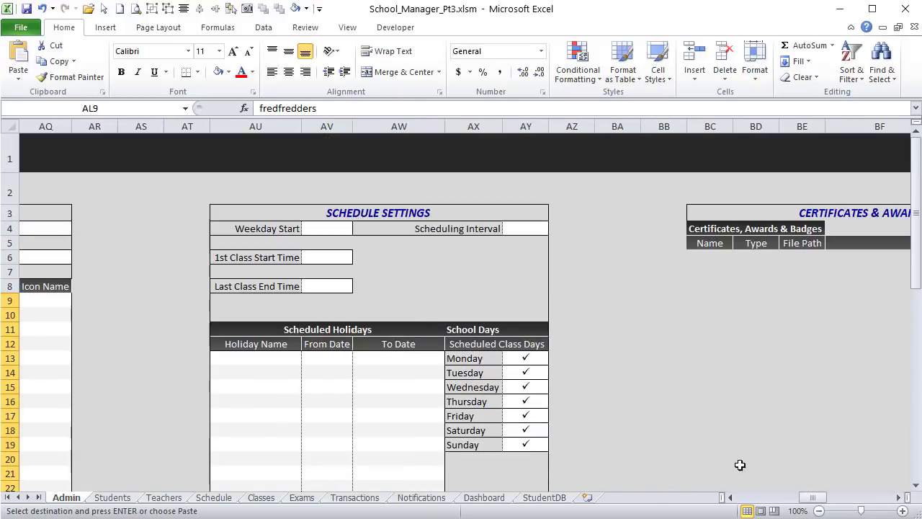
pyautogui.rightClick(695, 258)
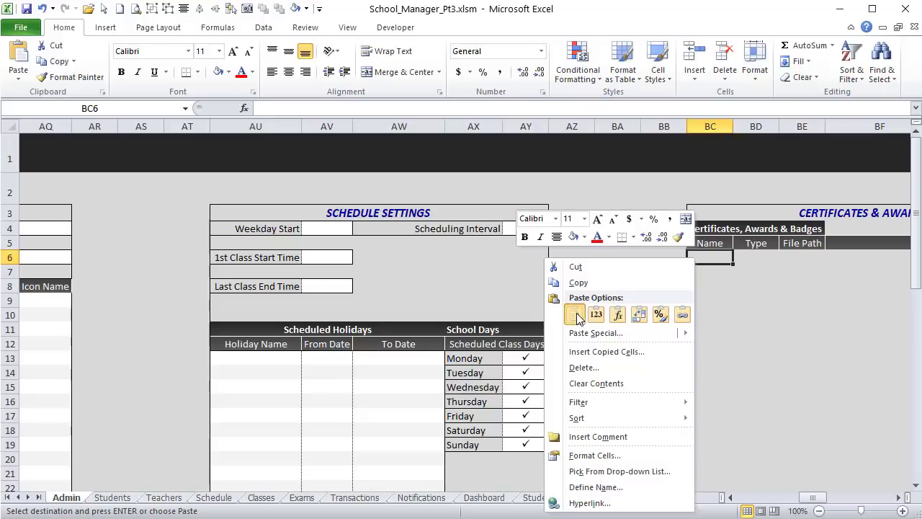
pyautogui.click(576, 315)
# Extend the pasted Name column body down to row 27
pyautogui.scroll(-3, 654, 377)
pyautogui.moveTo(710, 299); pyautogui.dragTo(880, 364)
pyautogui.click(756, 371)
pyautogui.scroll(3, 880, 364)
pyautogui.moveTo(826, 496); pyautogui.dragTo(834, 497)
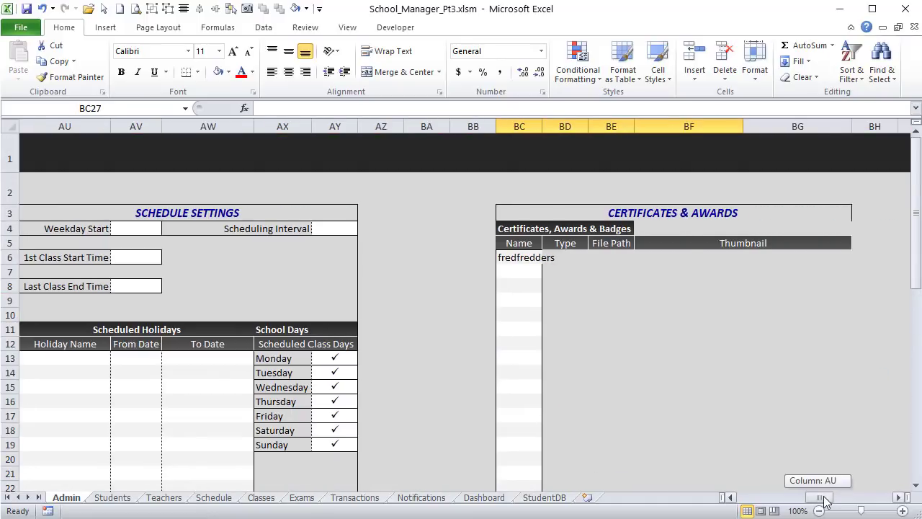
pyautogui.click(706, 255)
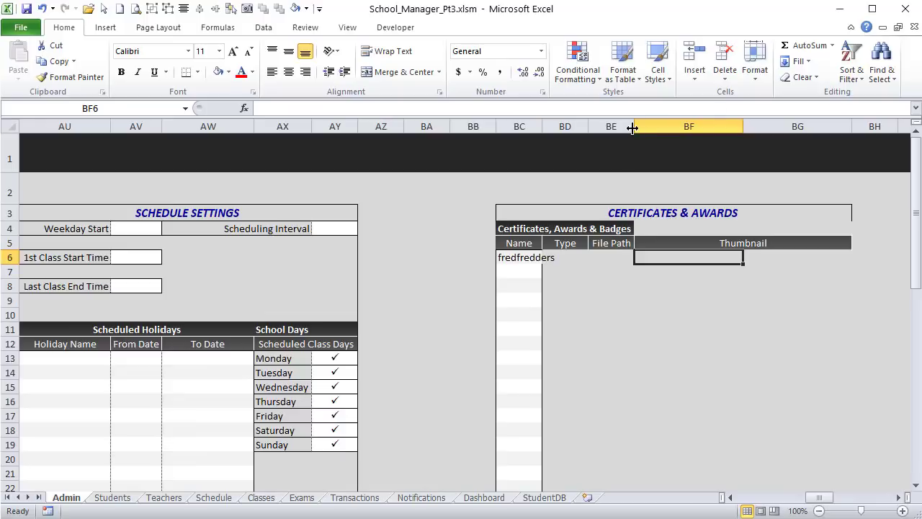
# Widen column BE and rename the File Path heading to 'File Name'
pyautogui.moveTo(632, 128); pyautogui.dragTo(657, 129)
pyautogui.click(638, 243)
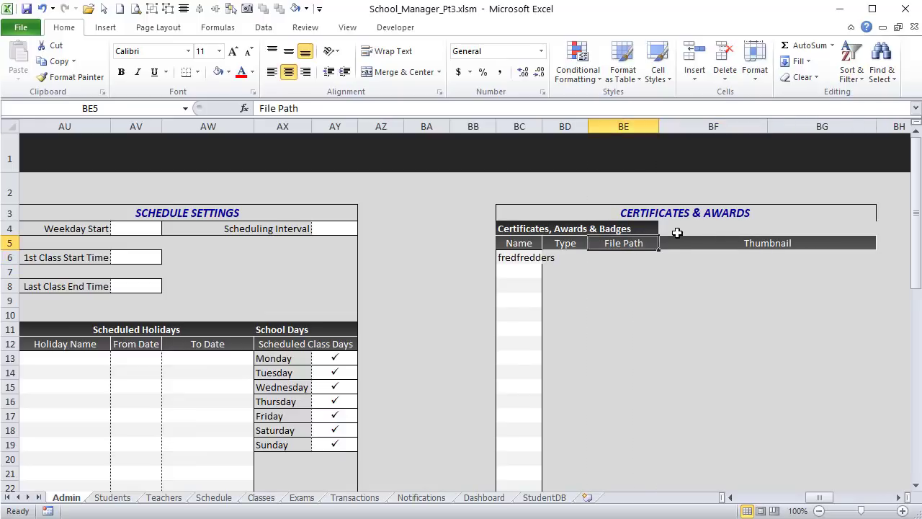
pyautogui.write('File Name')
pyautogui.press('Return')
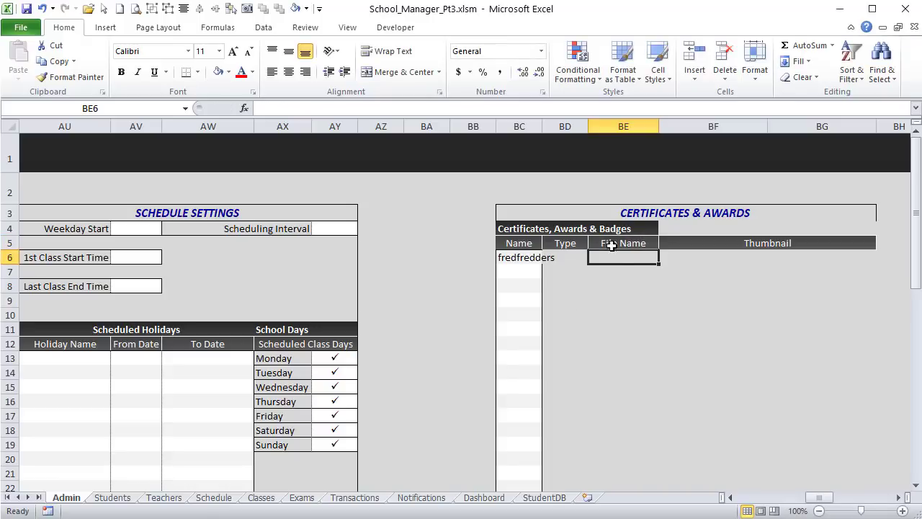
# Autofit column BC and merge-centre the badges subtitle across BC4:BE4
pyautogui.doubleClick(543, 126)
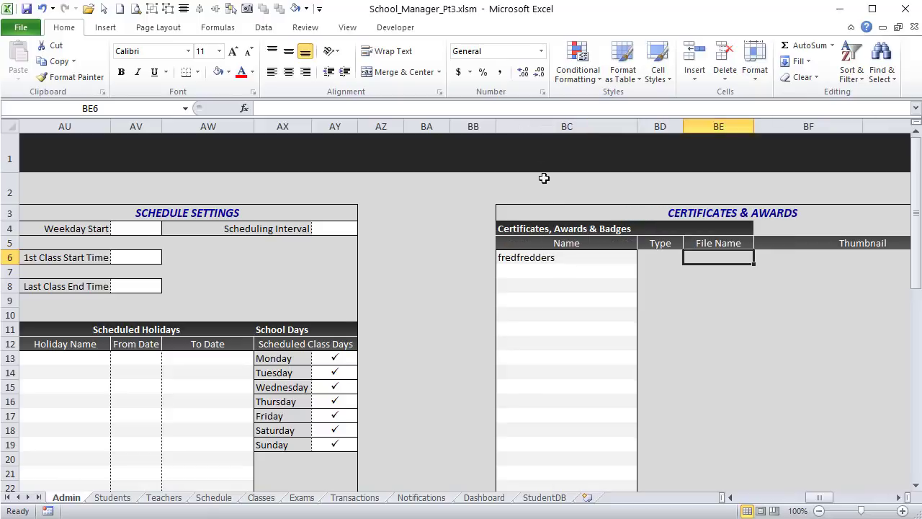
pyautogui.moveTo(508, 228); pyautogui.dragTo(723, 225)
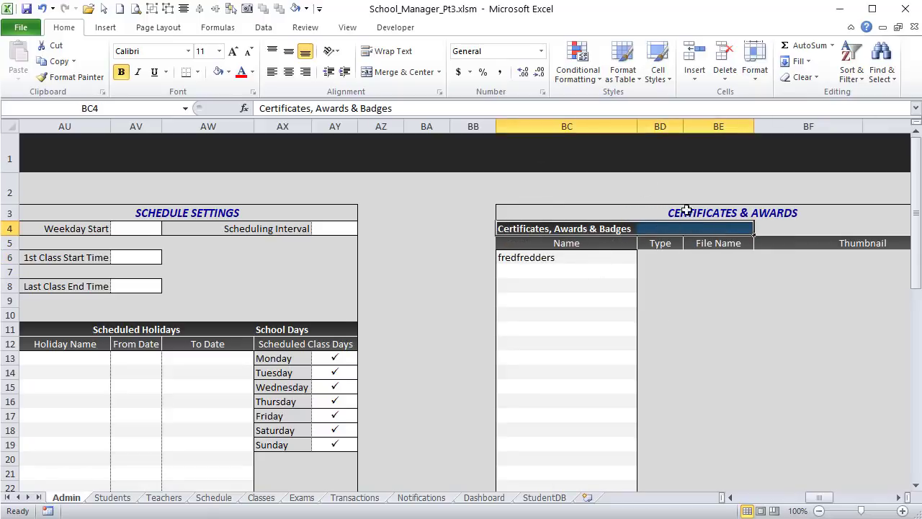
pyautogui.click(413, 74)
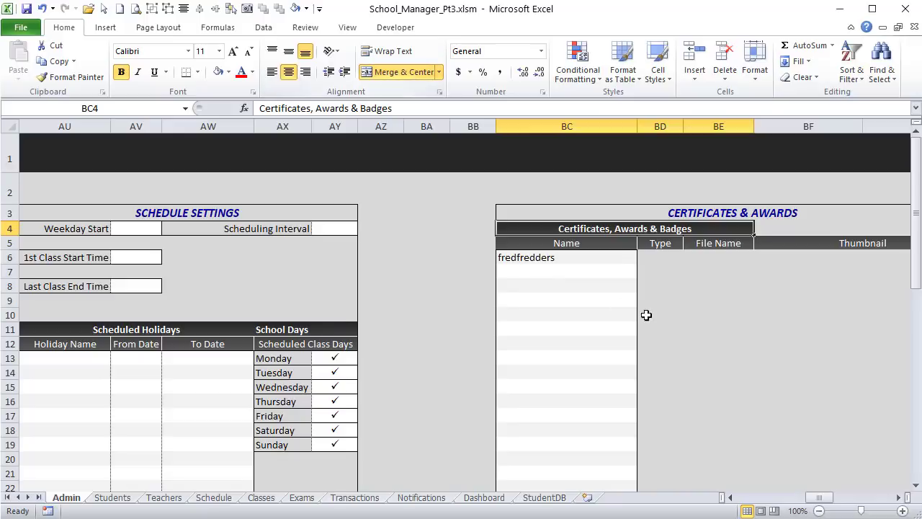
# Autofit the Name column to its entries, then widen it slightly to 13.43
pyautogui.moveTo(588, 260); pyautogui.dragTo(588, 270)
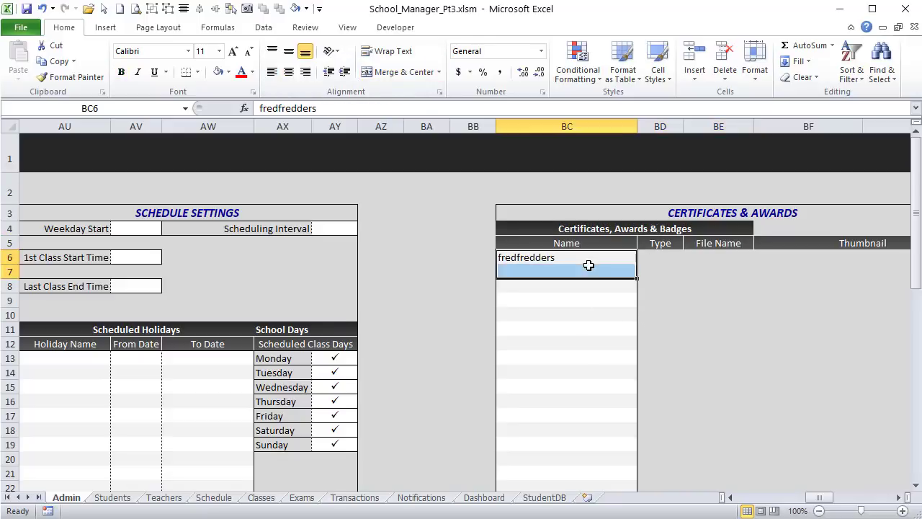
pyautogui.doubleClick(637, 126)
pyautogui.moveTo(555, 130); pyautogui.dragTo(567, 129)
pyautogui.moveTo(559, 258); pyautogui.dragTo(646, 399)
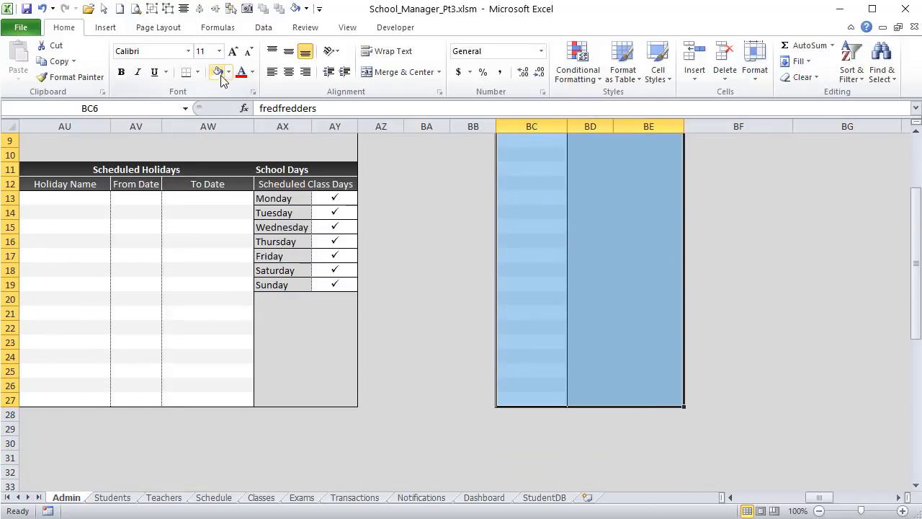
# Fill the certificates list and give it an outline border with dotted inside vertical dividers
pyautogui.click(228, 72)
pyautogui.click(144, 107)
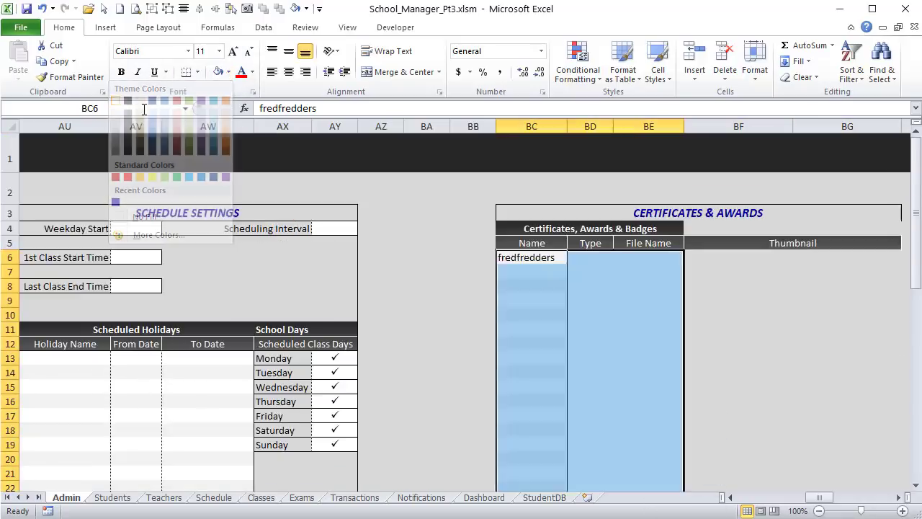
pyautogui.rightClick(618, 330)
pyautogui.click(548, 515)
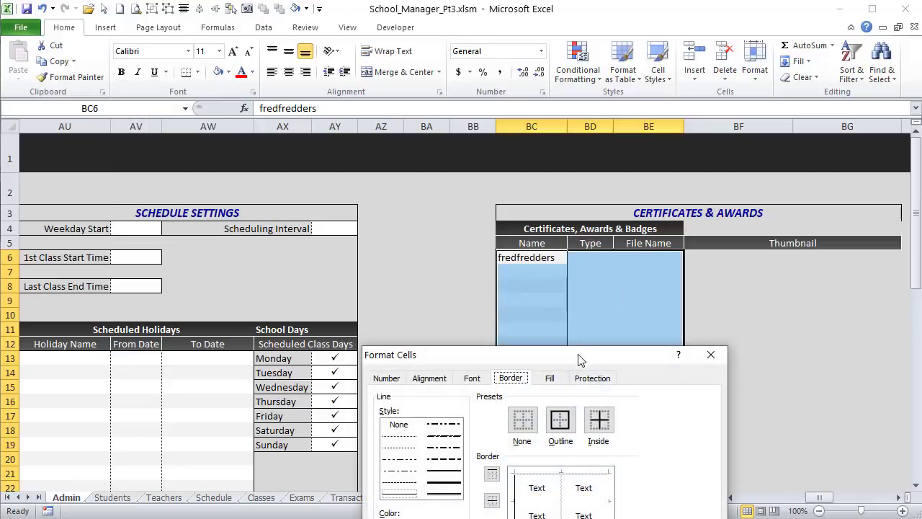
pyautogui.moveTo(583, 301); pyautogui.dragTo(597, 181)
pyautogui.click(584, 232)
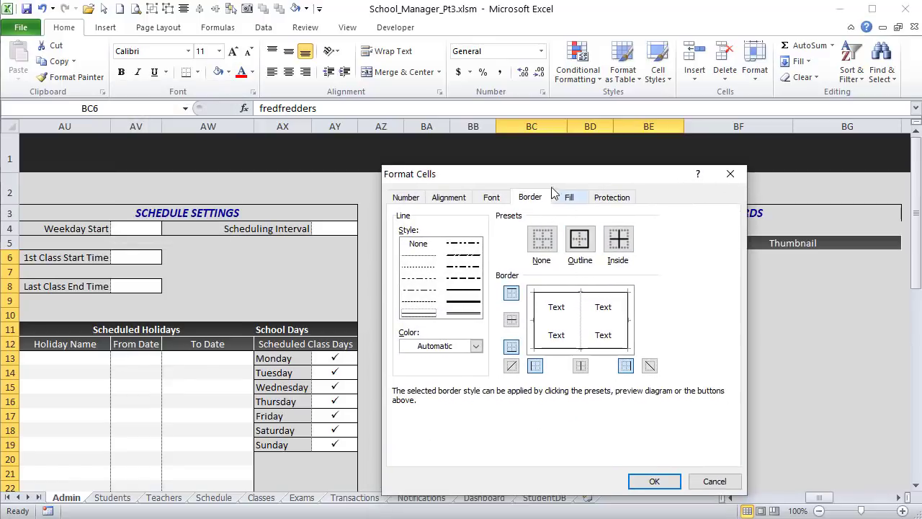
pyautogui.click(569, 196)
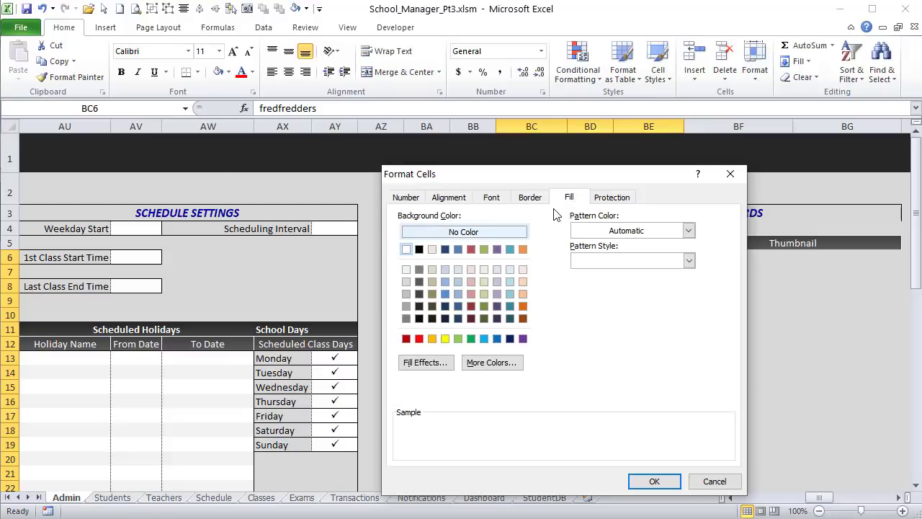
pyautogui.click(530, 197)
pyautogui.click(424, 256)
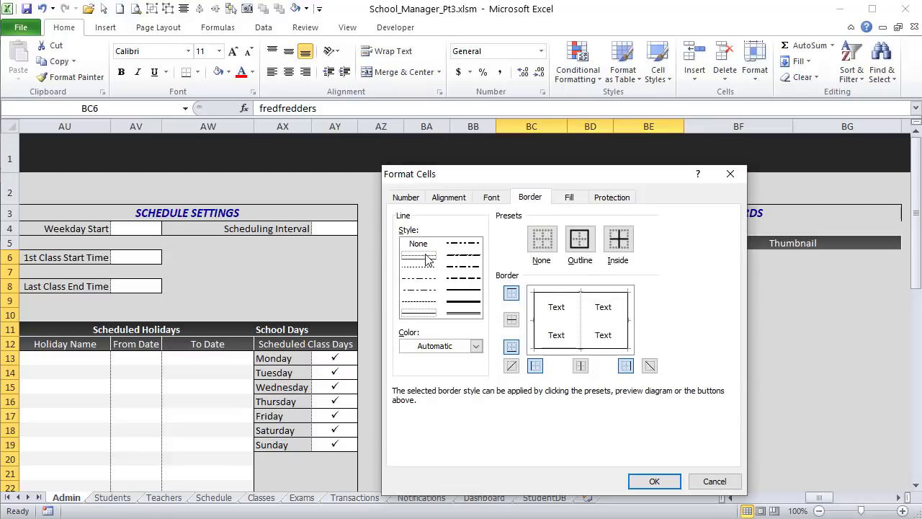
pyautogui.click(581, 324)
pyautogui.click(657, 480)
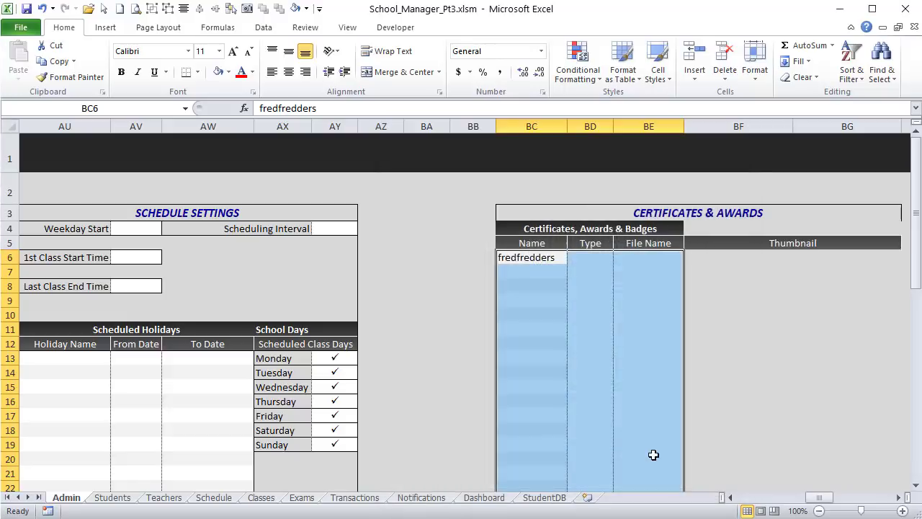
# Extend the banded-row conditional formatting rule to apply to $BC$6:$BE$27
pyautogui.click(562, 76)
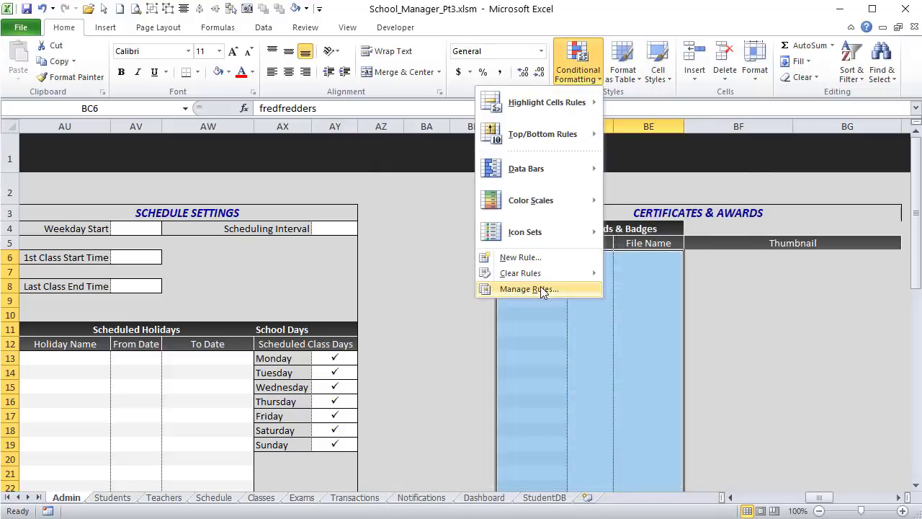
pyautogui.click(533, 289)
pyautogui.moveTo(366, 144); pyautogui.dragTo(471, 133)
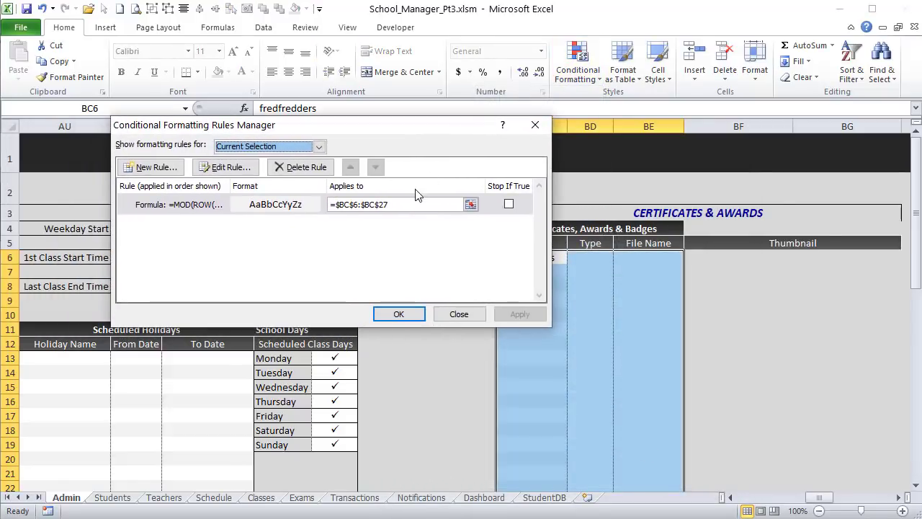
pyautogui.click(387, 204)
pyautogui.moveTo(560, 168); pyautogui.dragTo(671, 469)
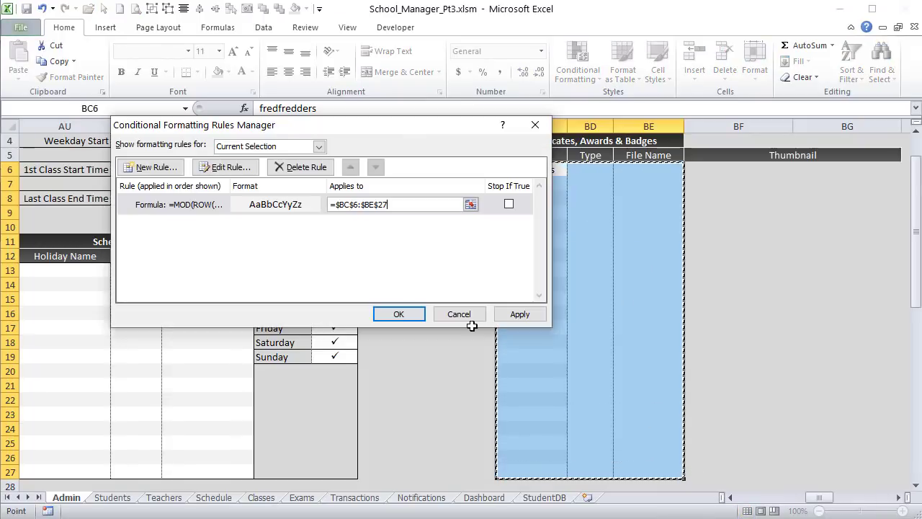
pyautogui.click(519, 315)
pyautogui.click(422, 314)
pyautogui.moveTo(725, 167); pyautogui.dragTo(886, 472)
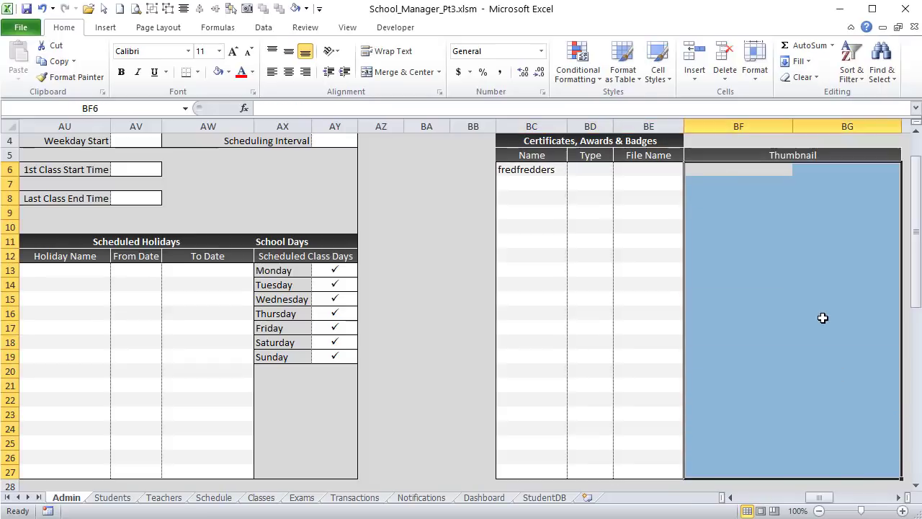
# Add top, right and bottom borders to the Thumbnail area BF6:BG27
pyautogui.rightClick(823, 319)
pyautogui.click(723, 514)
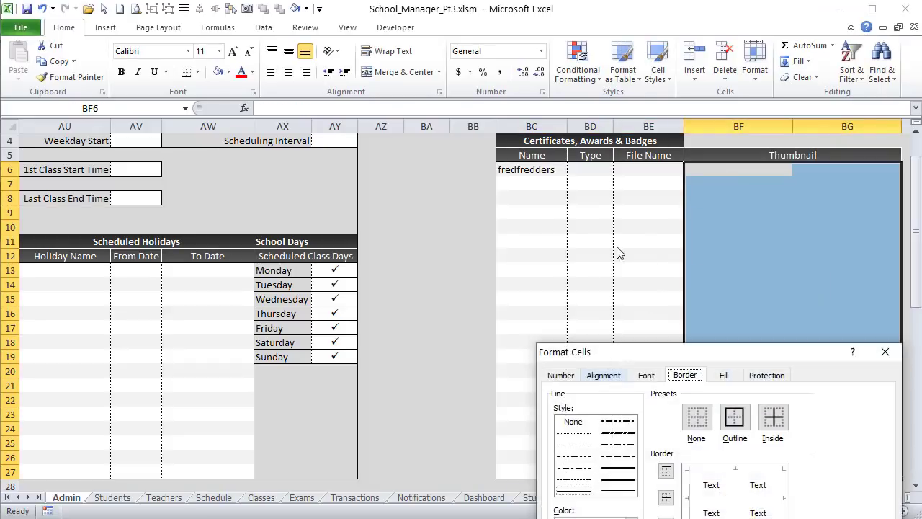
pyautogui.moveTo(662, 362); pyautogui.dragTo(571, 86)
pyautogui.click(626, 107)
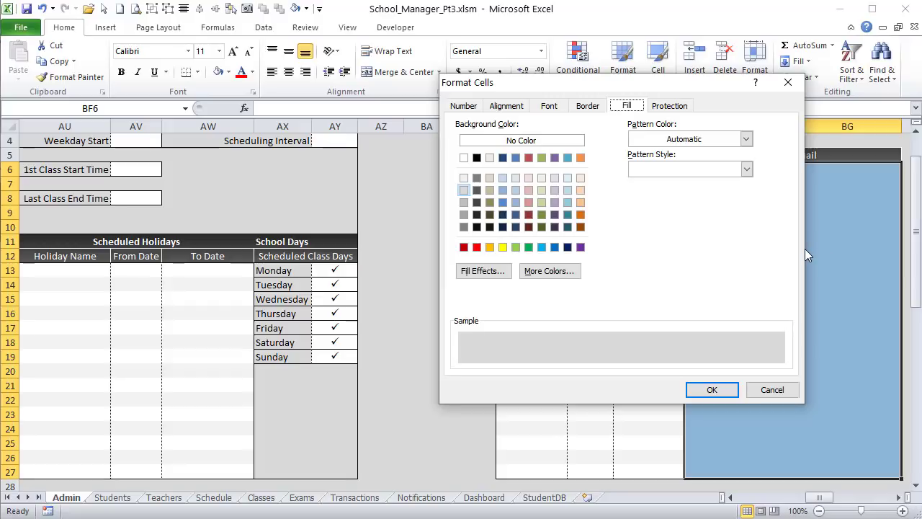
pyautogui.click(587, 106)
pyautogui.click(654, 202)
pyautogui.click(686, 240)
pyautogui.click(659, 258)
pyautogui.click(726, 392)
pyautogui.click(768, 344)
pyautogui.scroll(1, 768, 351)
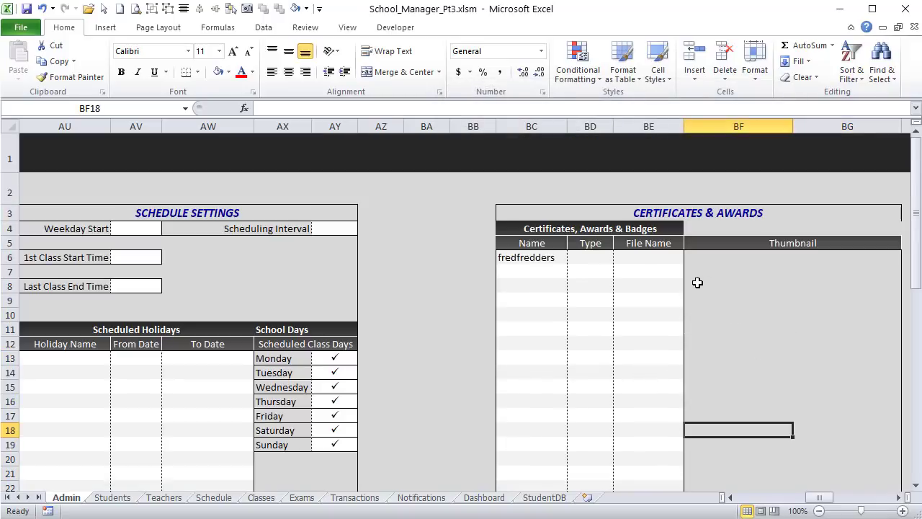
# Add an automatic-colour top border to BF4:BG4 above the Thumbnail heading
pyautogui.click(637, 216)
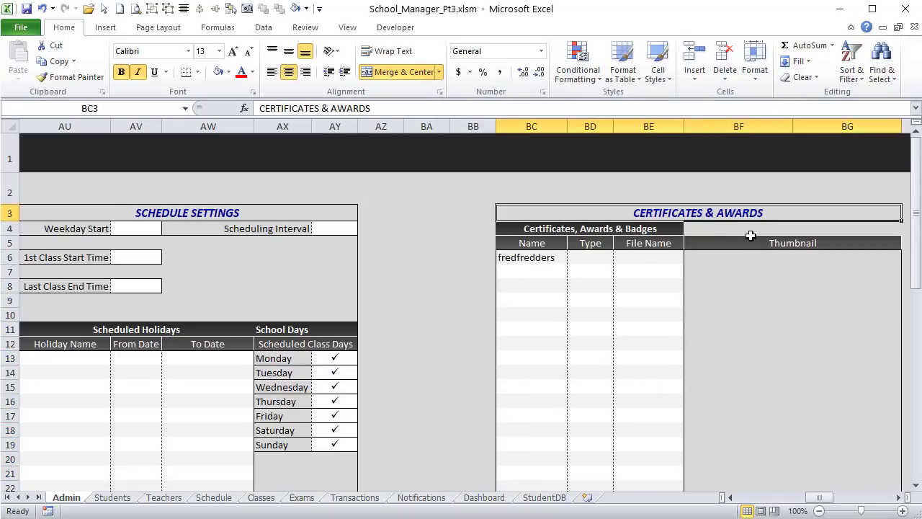
pyautogui.click(720, 243)
pyautogui.click(756, 228)
pyautogui.moveTo(820, 229); pyautogui.dragTo(725, 229)
pyautogui.rightClick(725, 229)
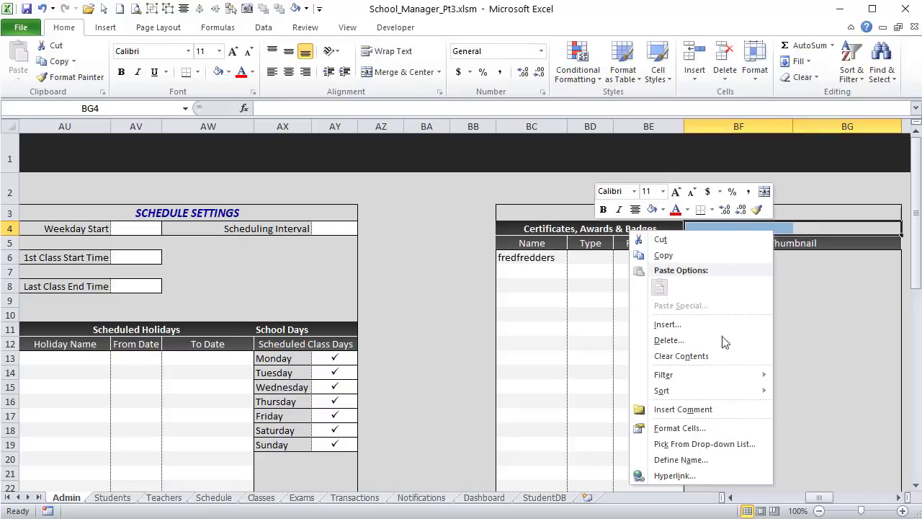
pyautogui.click(696, 428)
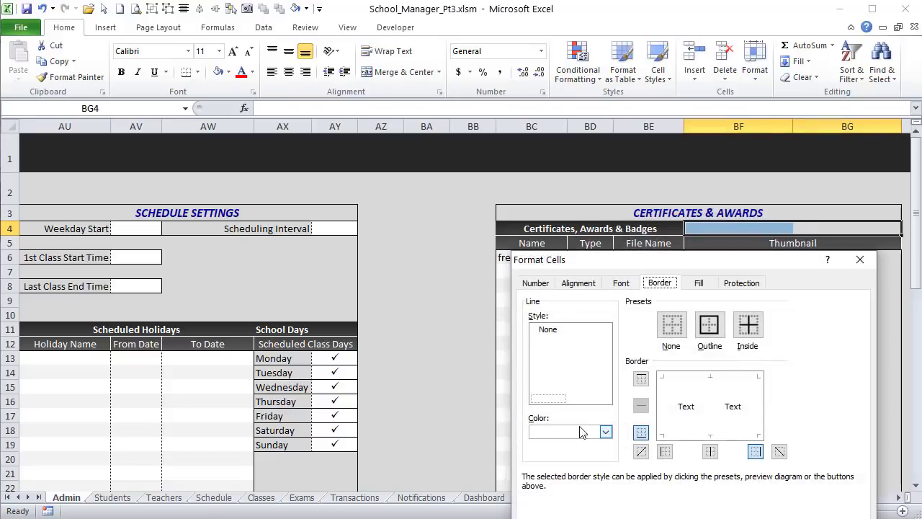
pyautogui.click(606, 432)
pyautogui.click(499, 450)
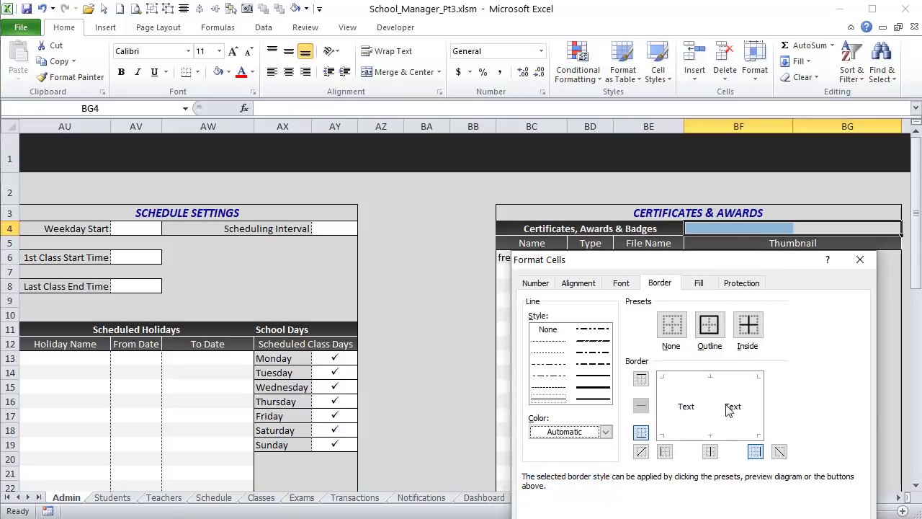
pyautogui.click(736, 379)
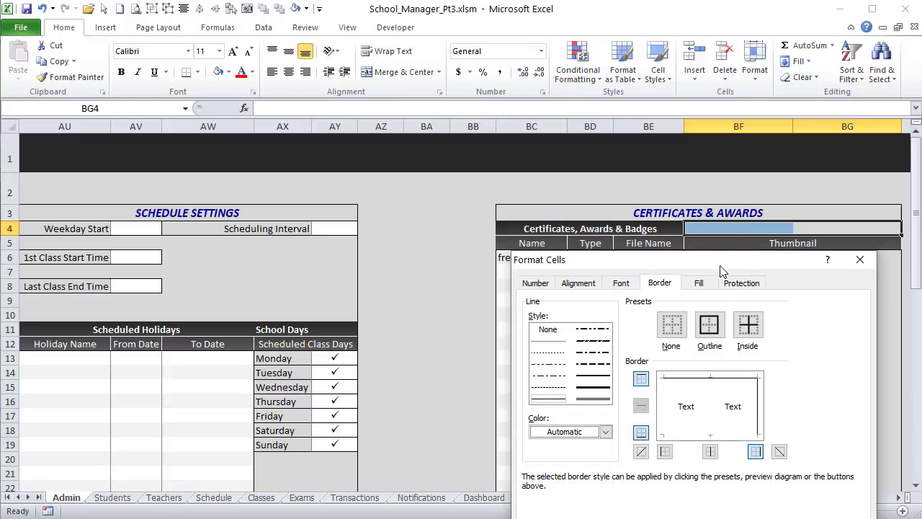
pyautogui.moveTo(718, 265); pyautogui.dragTo(533, 41)
pyautogui.click(599, 343)
pyautogui.click(717, 342)
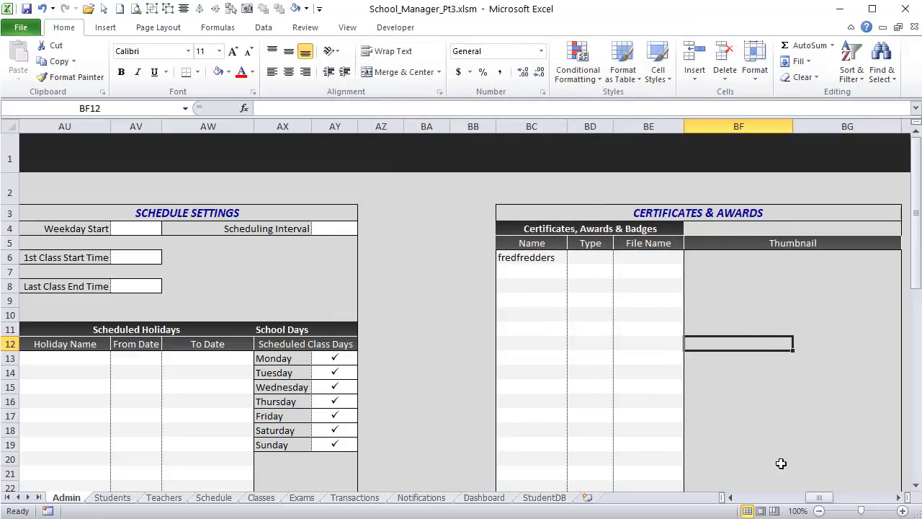
# Auto-fit column J so the setup entries in J41:J45 show in full
pyautogui.moveTo(820, 497); pyautogui.dragTo(828, 497)
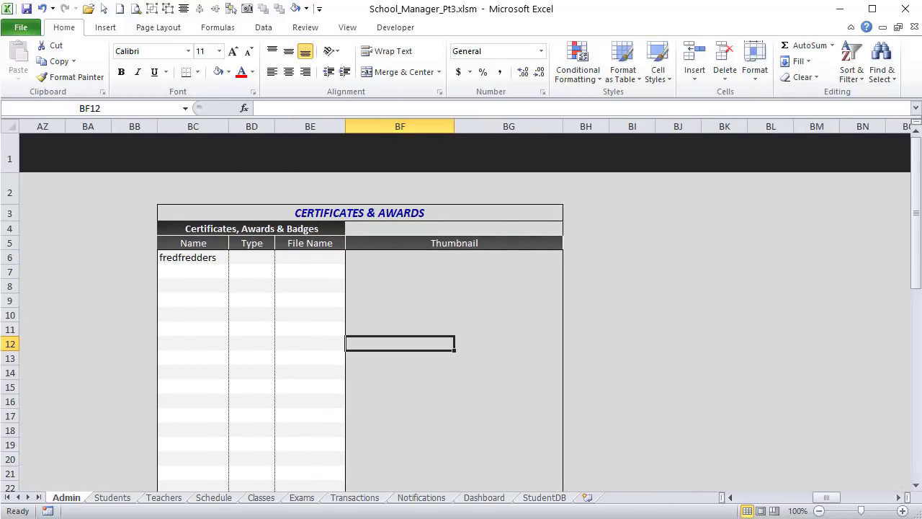
pyautogui.moveTo(910, 228); pyautogui.dragTo(900, 446)
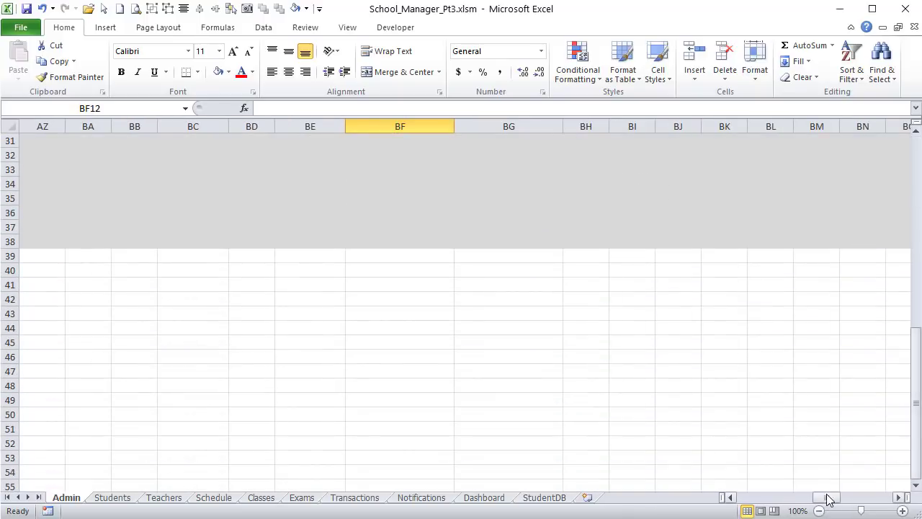
pyautogui.moveTo(829, 497); pyautogui.dragTo(752, 498)
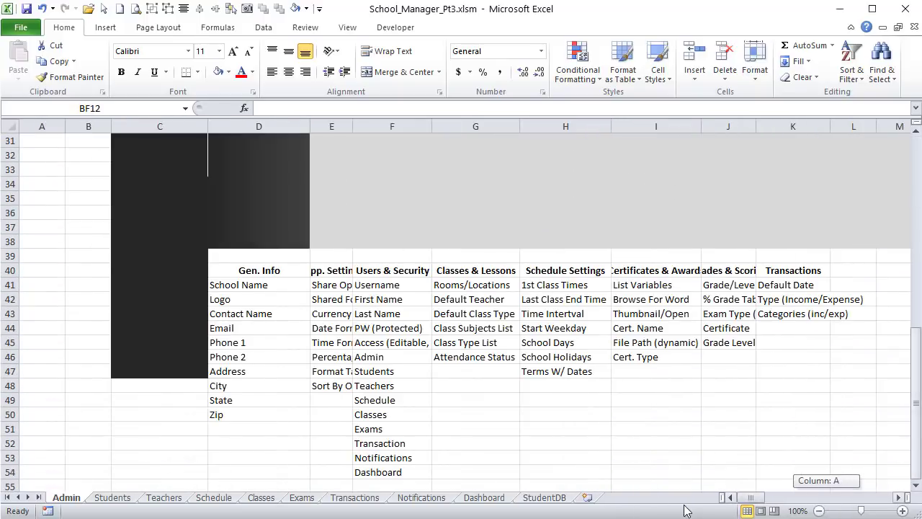
pyautogui.doubleClick(754, 125)
pyautogui.click(740, 283)
pyautogui.click(747, 299)
pyautogui.click(758, 317)
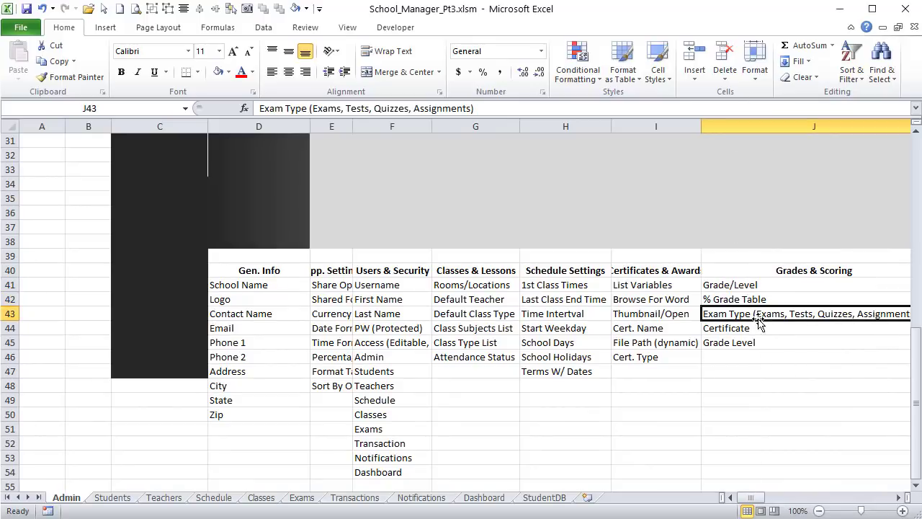
pyautogui.click(751, 330)
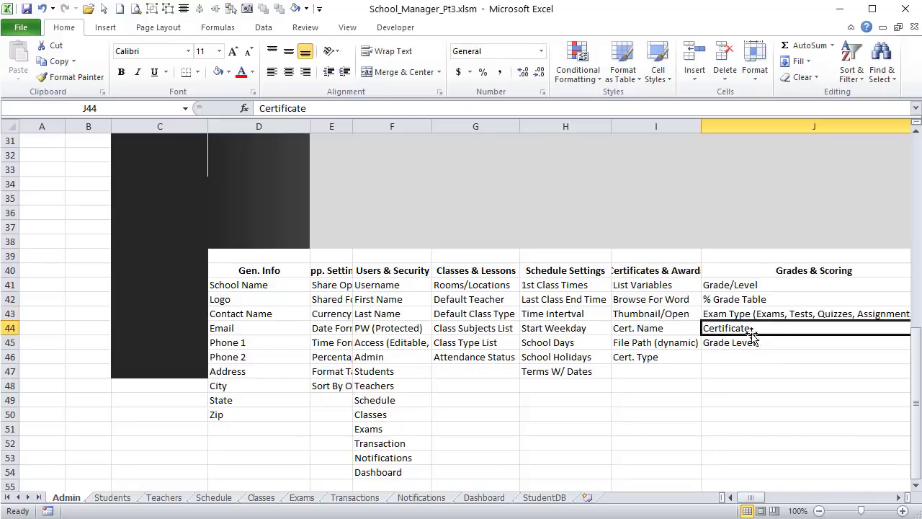
pyautogui.click(757, 345)
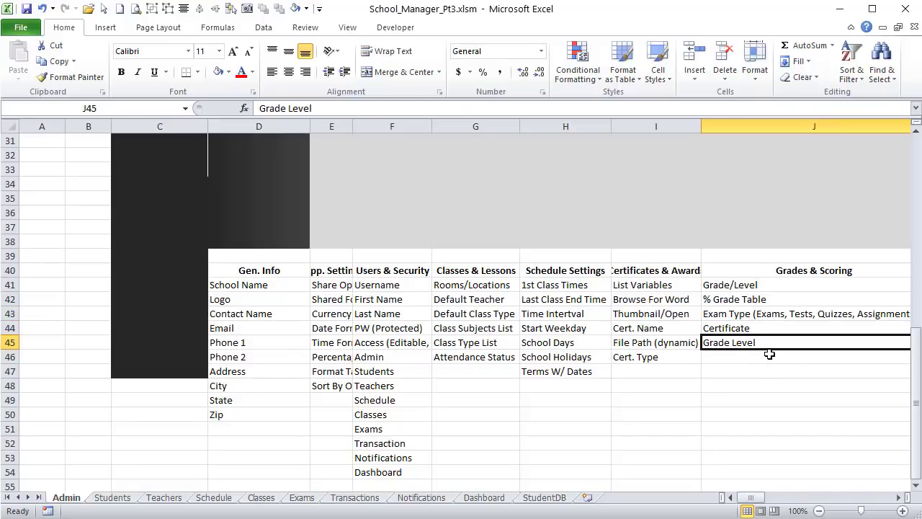
# Go back to the Certificates & Awards section and select cells BH3 to BK3
pyautogui.moveTo(919, 331); pyautogui.dragTo(919, 172)
pyautogui.moveTo(750, 497); pyautogui.dragTo(821, 497)
pyautogui.click(687, 212)
pyautogui.click(749, 213)
pyautogui.click(781, 213)
pyautogui.click(811, 214)
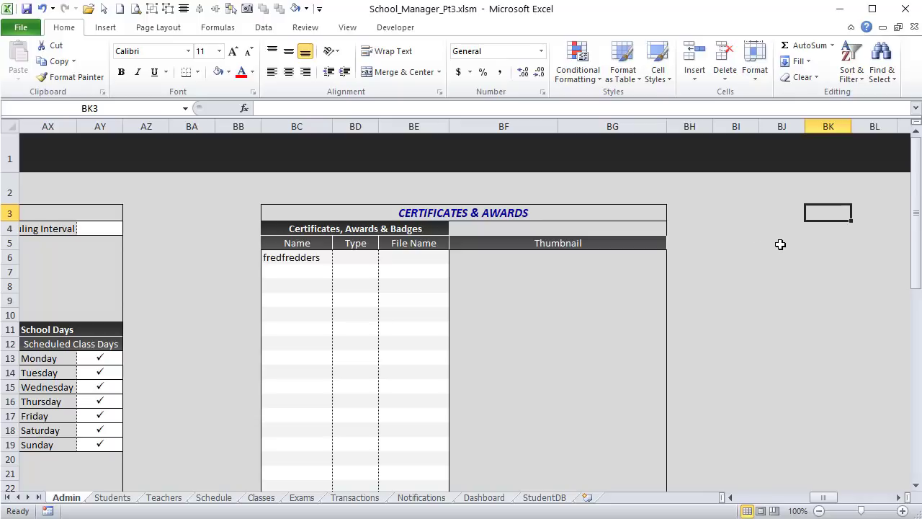
# Copy the CERTIFICATES & AWARDS title into BJ3 and retype it as GRADES & SCORING
pyautogui.click(776, 217)
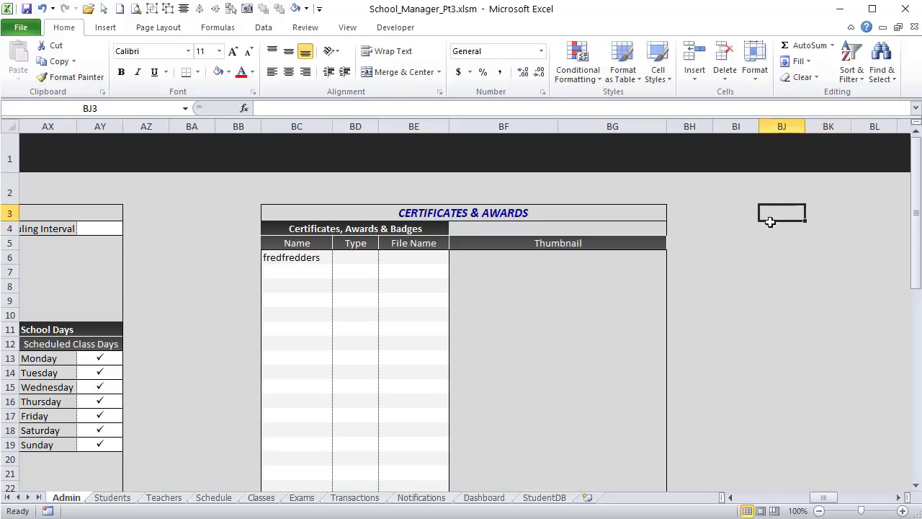
pyautogui.click(445, 216)
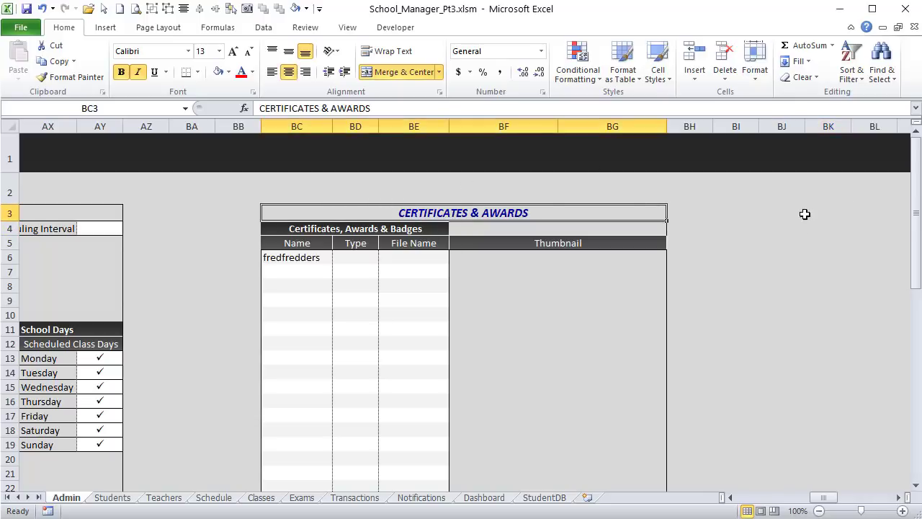
pyautogui.click(770, 216)
pyautogui.click(379, 212)
pyautogui.hotkey('ctrl', 'c')
pyautogui.click(783, 215)
pyautogui.hotkey('ctrl', 'v')
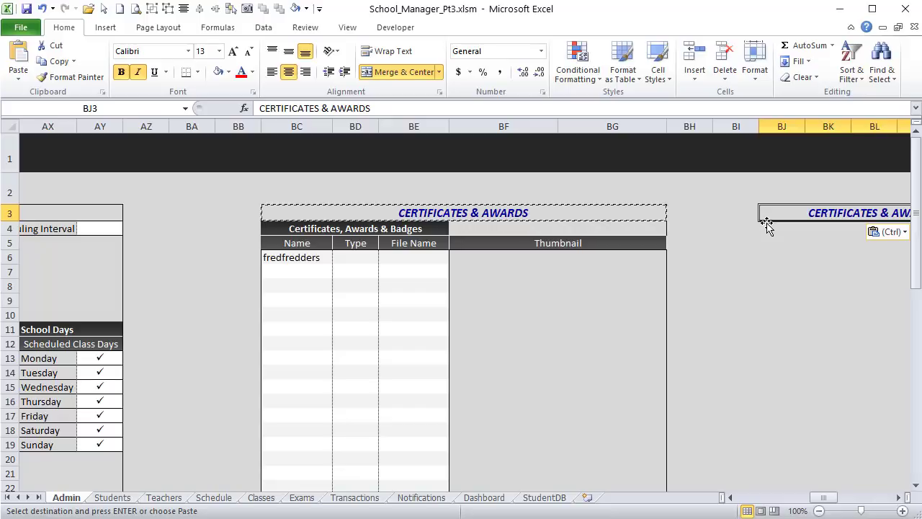
pyautogui.write('CRE')
pyautogui.press('BackSpace')
pyautogui.press('BackSpace')
pyautogui.write('G')
pyautogui.press('BackSpace')
pyautogui.press('BackSpace')
pyautogui.write('GRADES & SCO')
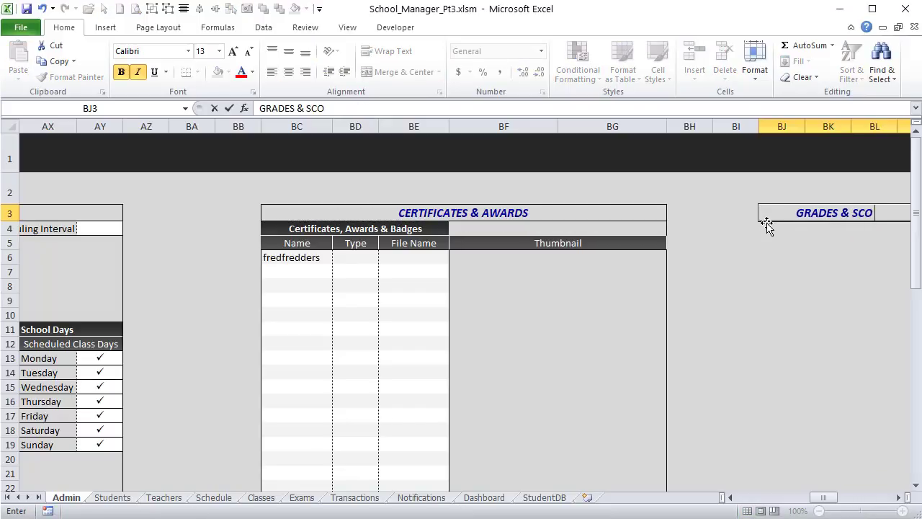
pyautogui.write('RING')
pyautogui.press('Return')
pyautogui.press('Up')
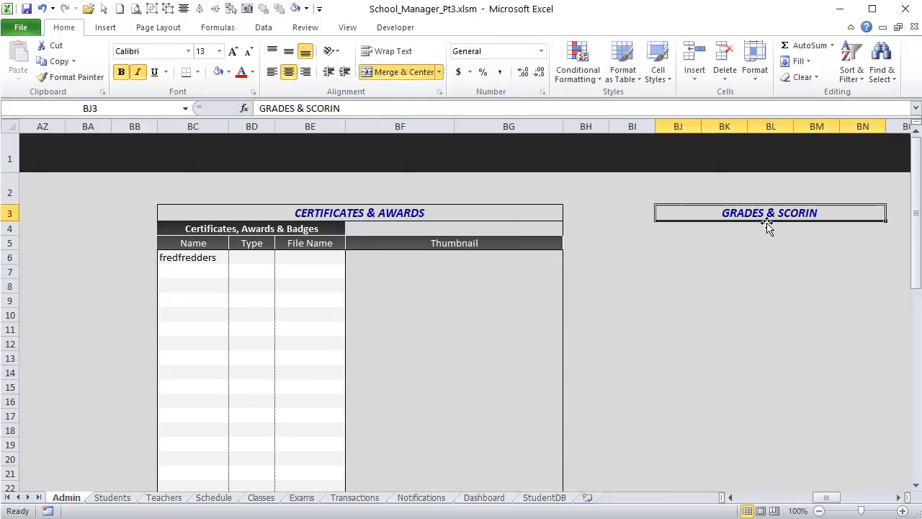
pyautogui.click(504, 104)
pyautogui.write('G')
pyautogui.press('Return')
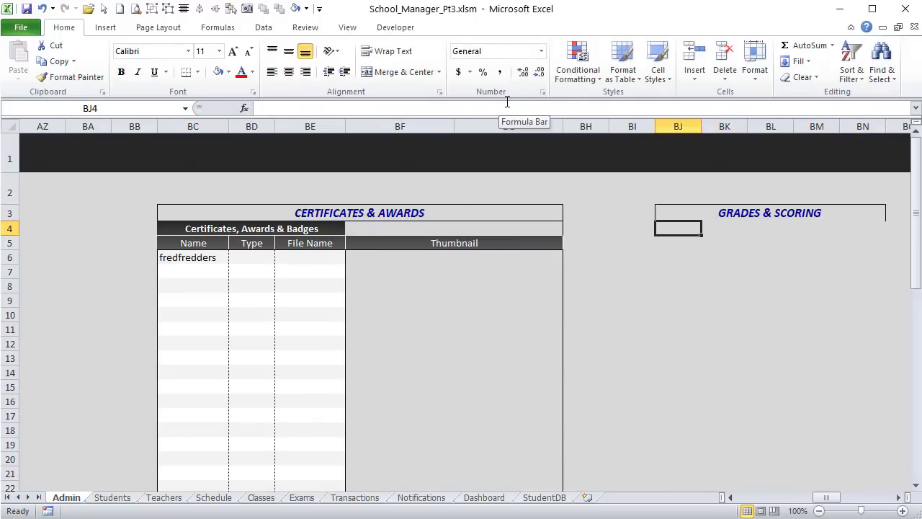
# Enter the label 'Grades & Scores' in BJ4 under the new title
pyautogui.write('C')
pyautogui.press('BackSpace')
pyautogui.write('Gr')
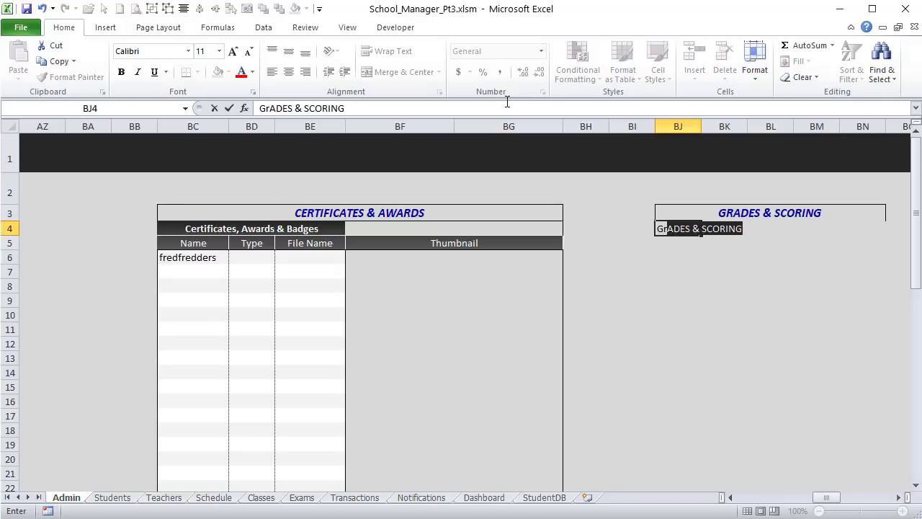
pyautogui.write('ades & scr')
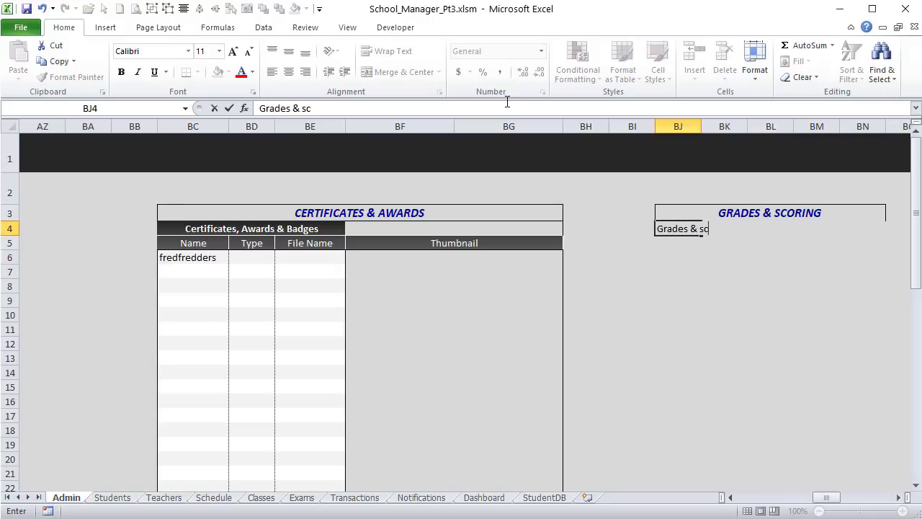
pyautogui.press('BackSpace')
pyautogui.write('S')
pyautogui.write('cr')
pyautogui.write('ores')
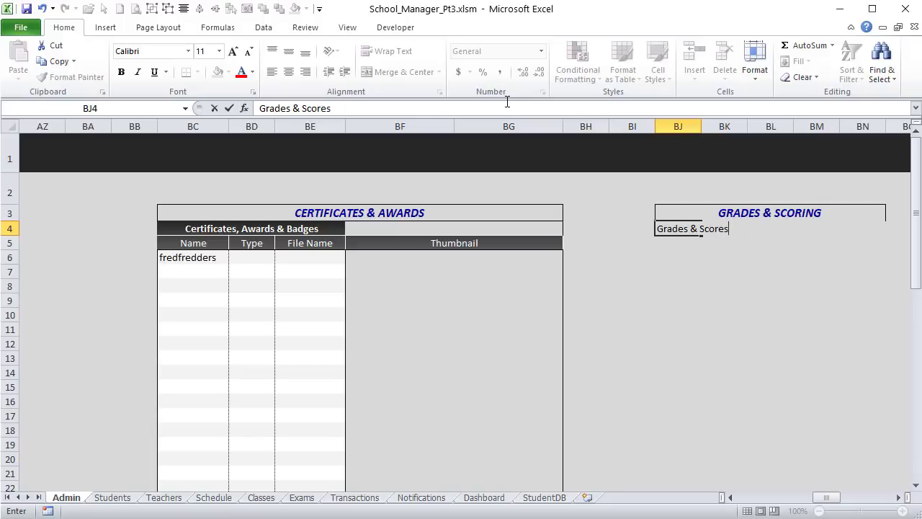
pyautogui.press('Return')
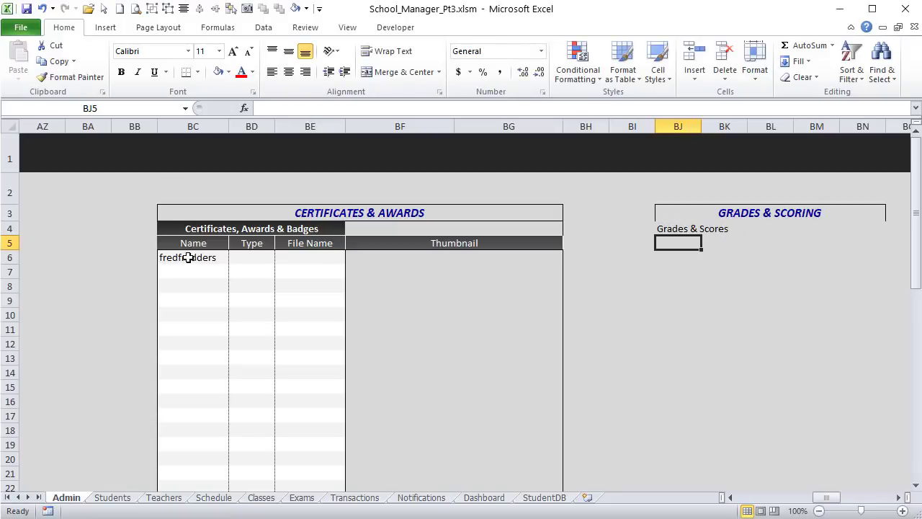
# Copy the certificates table body BC6:BE27 and paste it at BJ5
pyautogui.moveTo(187, 258); pyautogui.dragTo(216, 463)
pyautogui.hotkey('ctrl', 'c')
pyautogui.scroll(2, 742, 250)
pyautogui.moveTo(216, 255); pyautogui.dragTo(321, 301)
pyautogui.hotkey('ctrl', 'c')
pyautogui.scroll(5, 785, 278)
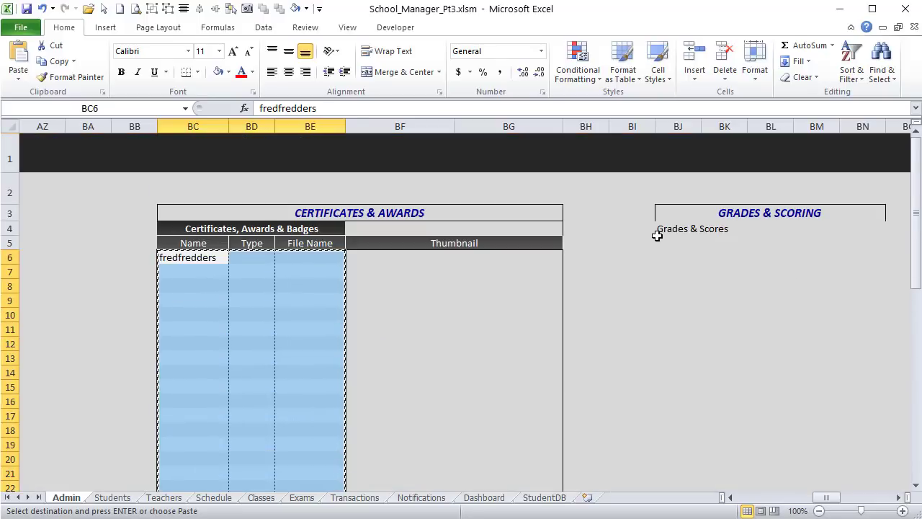
pyautogui.rightClick(659, 239)
pyautogui.click(526, 294)
# Add Min. % and Min. Score headers in BK4:BL4 and apply the Table Header style to BJ4:BL4
pyautogui.click(678, 230)
pyautogui.click(716, 229)
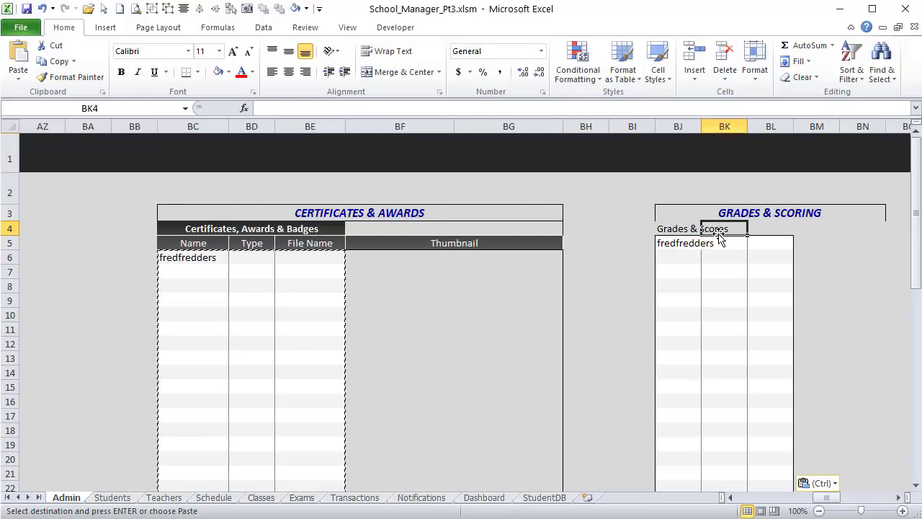
pyautogui.write('Min. %')
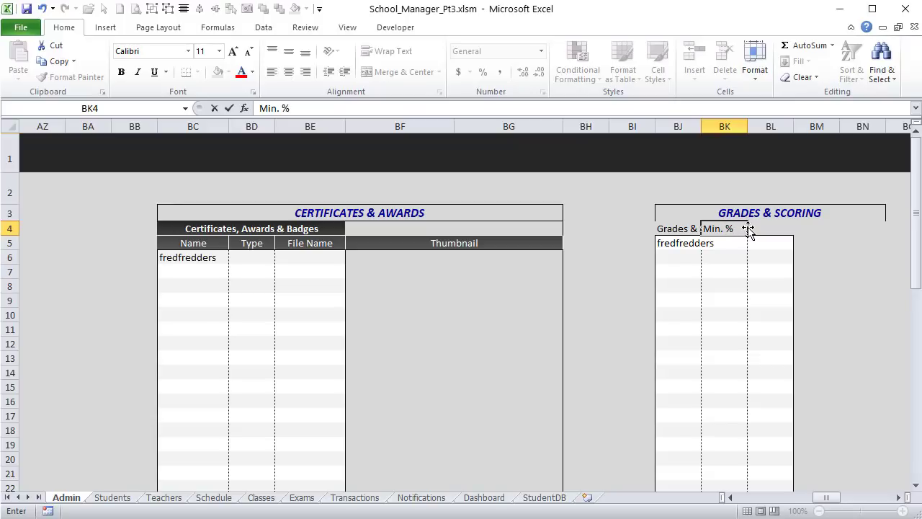
pyautogui.press('Tab')
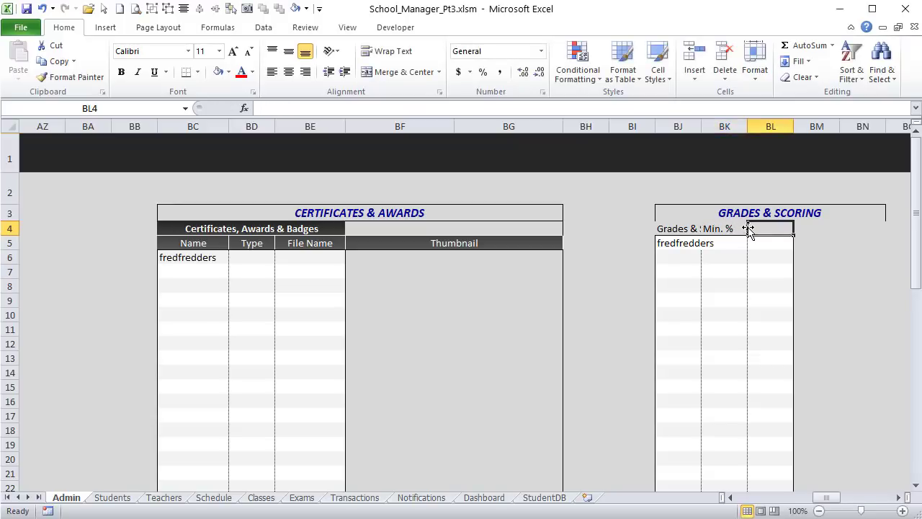
pyautogui.write('Min. Score')
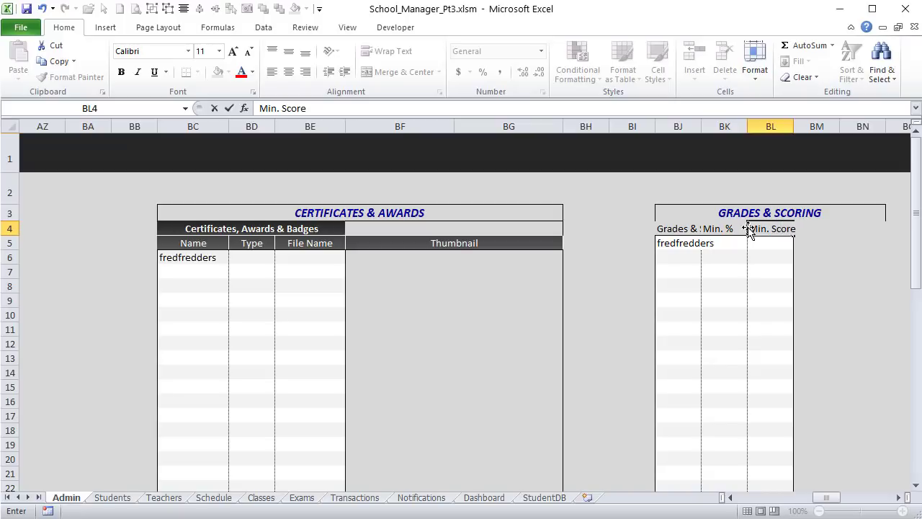
pyautogui.press('Return')
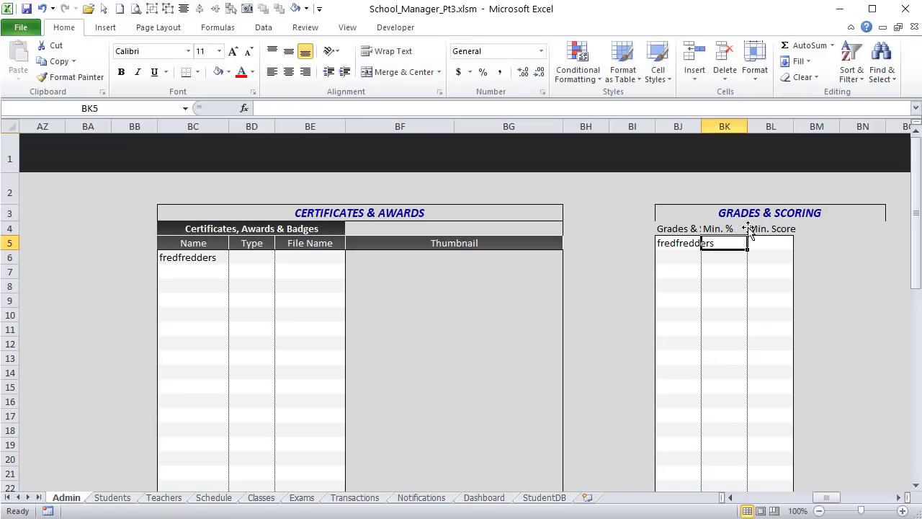
pyautogui.moveTo(677, 229); pyautogui.dragTo(770, 229)
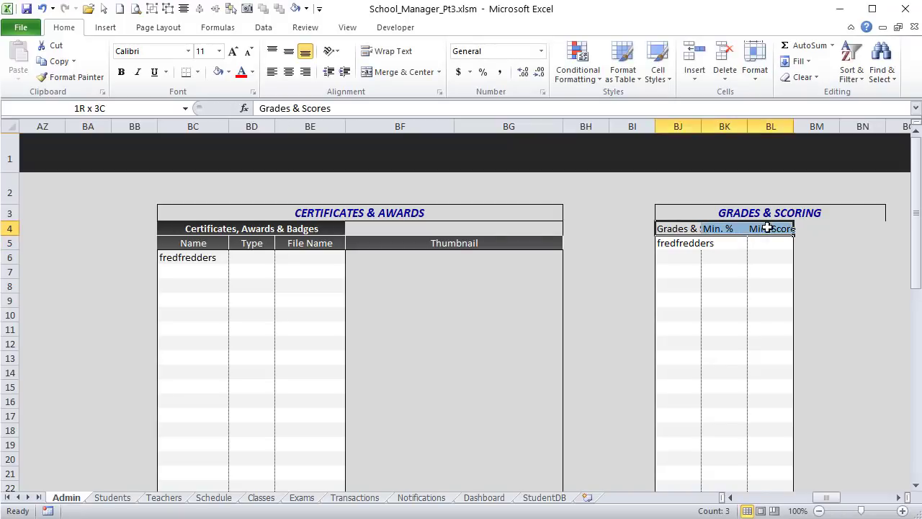
pyautogui.click(658, 70)
pyautogui.click(465, 108)
# Auto-fit columns BJ:BL and enter grade letters A to F down from BJ5
pyautogui.moveTo(674, 126); pyautogui.dragTo(771, 126)
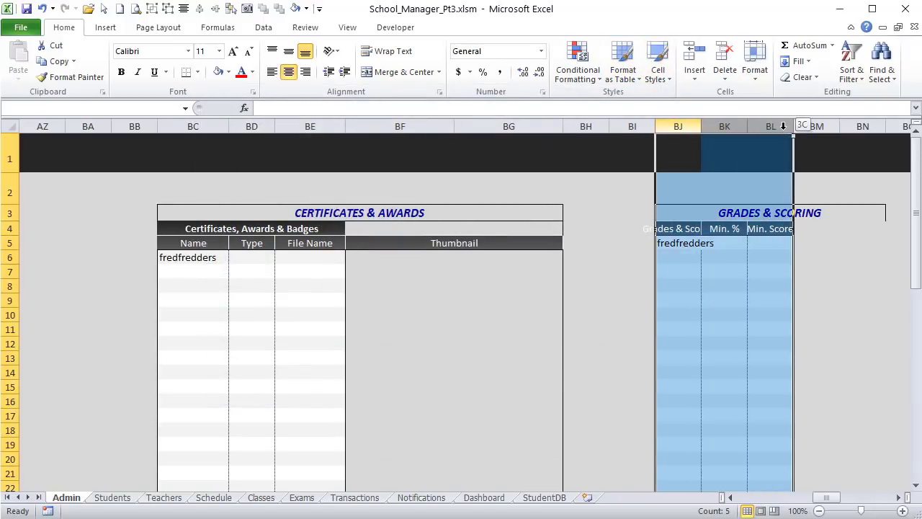
pyautogui.doubleClick(701, 126)
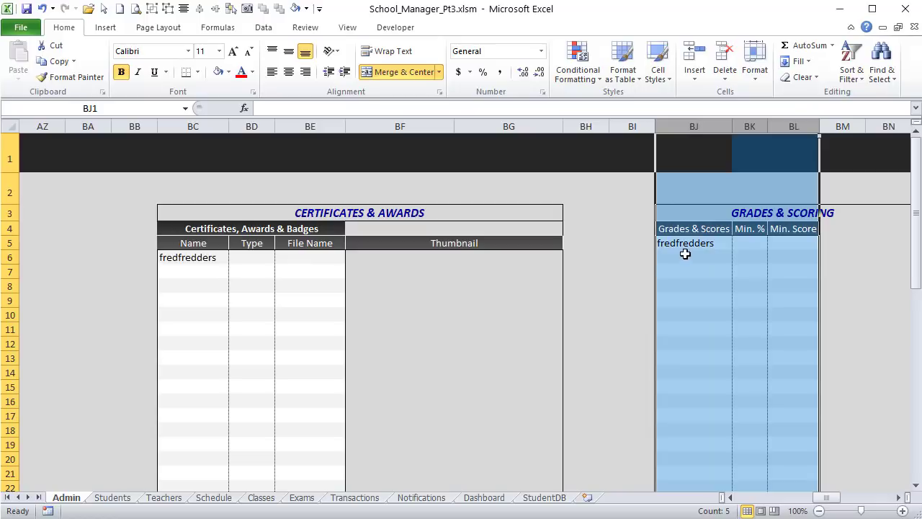
pyautogui.click(688, 244)
pyautogui.write('A')
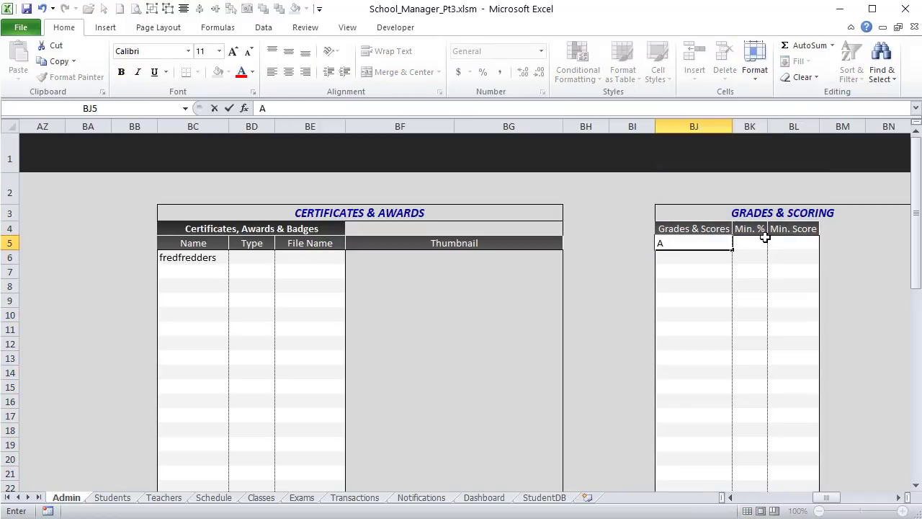
pyautogui.press('Return')
pyautogui.write('B')
pyautogui.press('Return')
pyautogui.write('C')
pyautogui.press('Return')
pyautogui.write('D')
pyautogui.press('Return')
pyautogui.write('E')
pyautogui.press('Return')
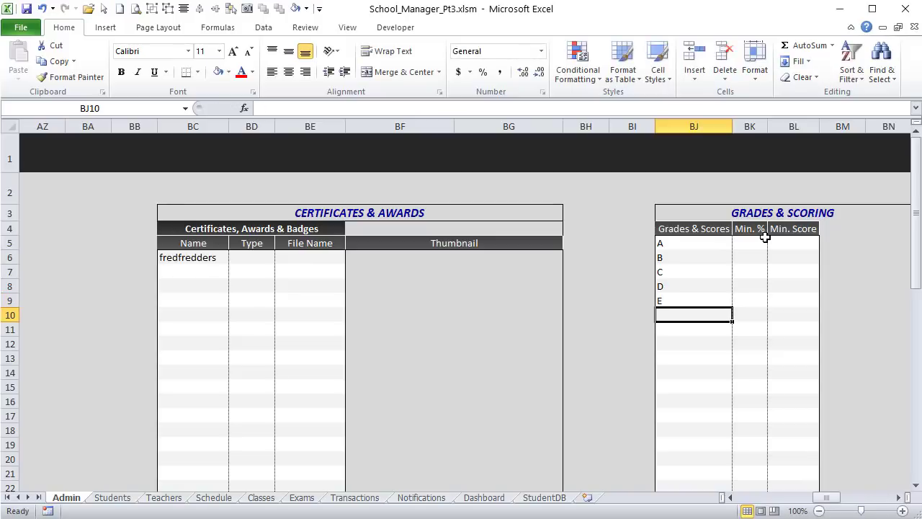
pyautogui.write('F')
pyautogui.press('Up')
pyautogui.write('F')
pyautogui.press('Return')
pyautogui.click(681, 282)
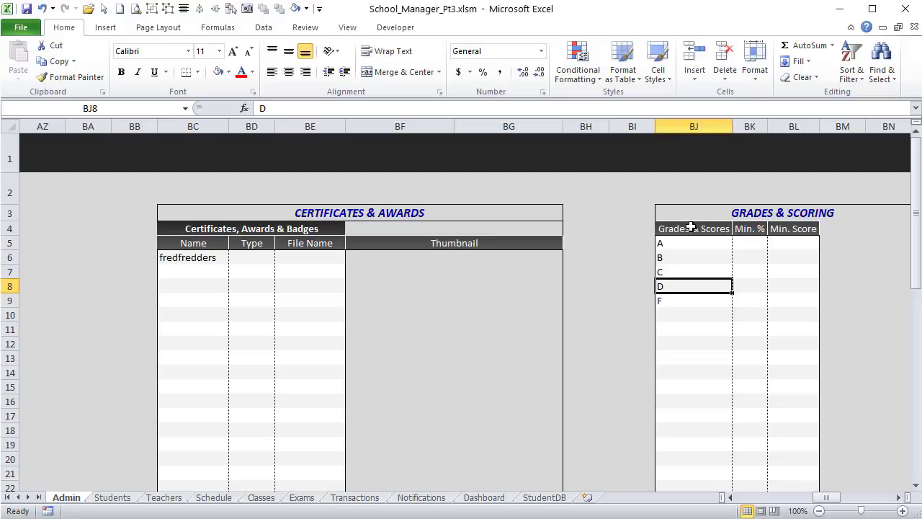
# Move the BJ4:BL4 header row down to row 5 and start typing 'GR' in BJ4
pyautogui.click(691, 228)
pyautogui.moveTo(692, 228); pyautogui.dragTo(783, 249)
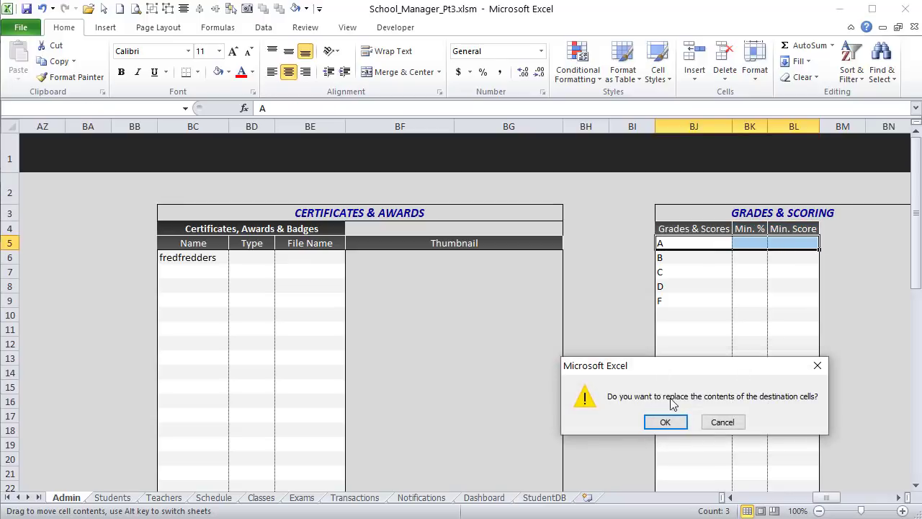
pyautogui.click(665, 422)
pyautogui.click(692, 230)
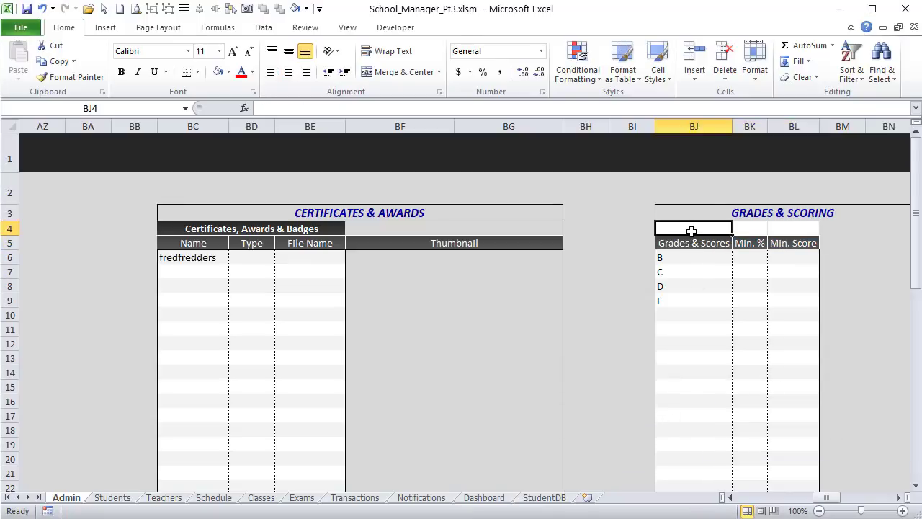
pyautogui.write('GR')
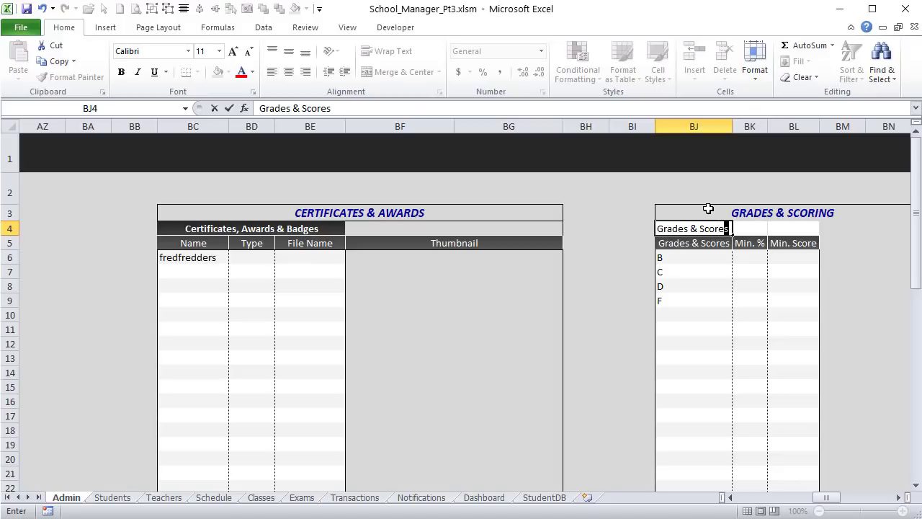
# Merge and centre the Grades & Scores heading across BJ4:BL4
pyautogui.press('Return')
pyautogui.moveTo(695, 238); pyautogui.dragTo(794, 230)
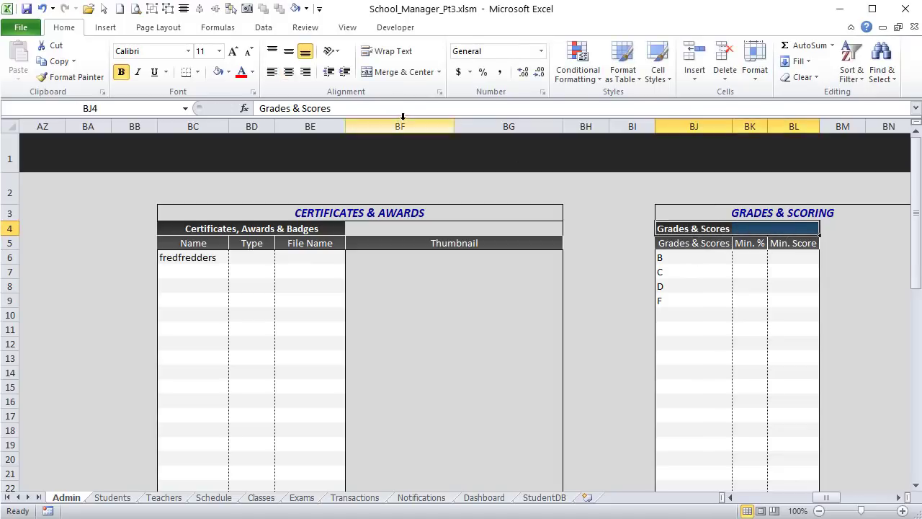
pyautogui.click(394, 74)
# List the grades A, B, C, D and F in BJ6:BJ10
pyautogui.click(702, 261)
pyautogui.write('A')
pyautogui.press('Return')
pyautogui.write('B')
pyautogui.press('Return')
pyautogui.write('C')
pyautogui.press('Return')
pyautogui.write('D')
pyautogui.press('Return')
pyautogui.write('F')
pyautogui.press('Tab')
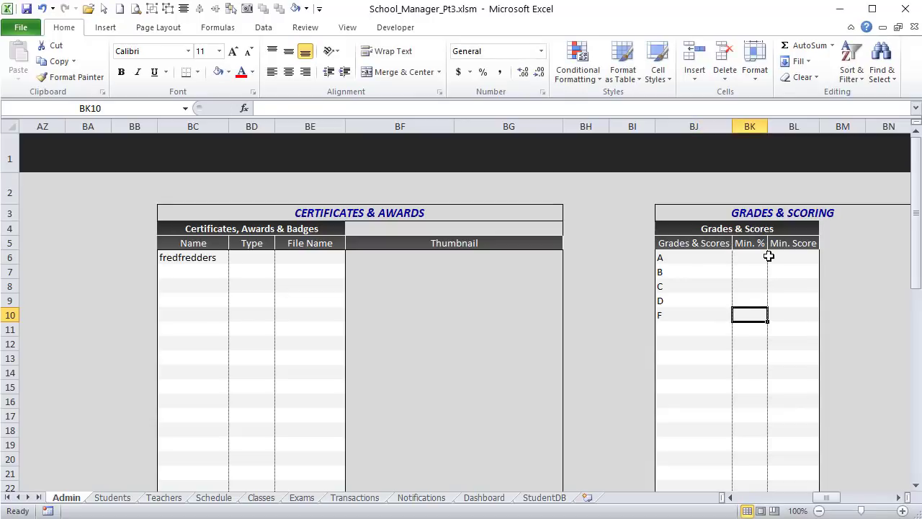
# Enter minimums 90, 80, 70 in BK6:BK8 and select the Min. % column BK6:BK26
pyautogui.click(763, 256)
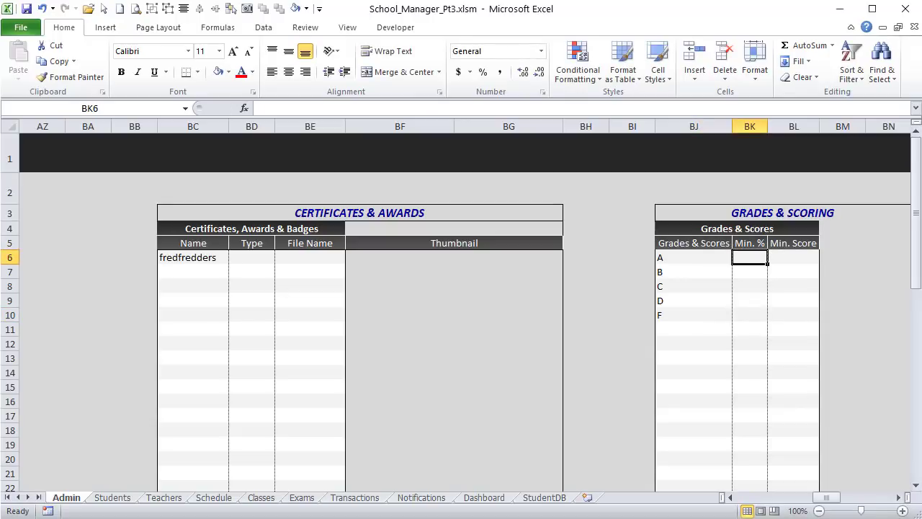
pyautogui.write('90')
pyautogui.press('Return')
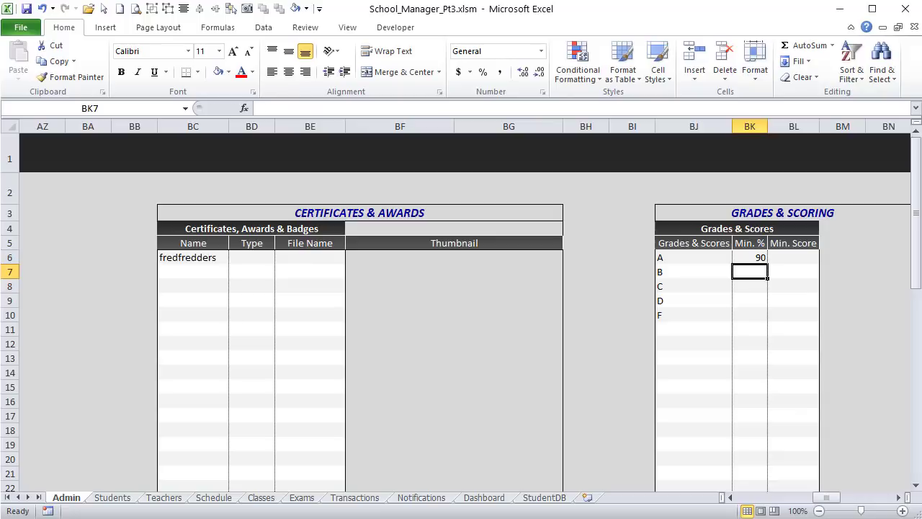
pyautogui.write('80')
pyautogui.press('Return')
pyautogui.write('70')
pyautogui.press('Return')
pyautogui.click(758, 258)
pyautogui.scroll(-2, 754, 364)
pyautogui.keyDown('shift'); pyautogui.click(751, 413); pyautogui.keyUp('shift')
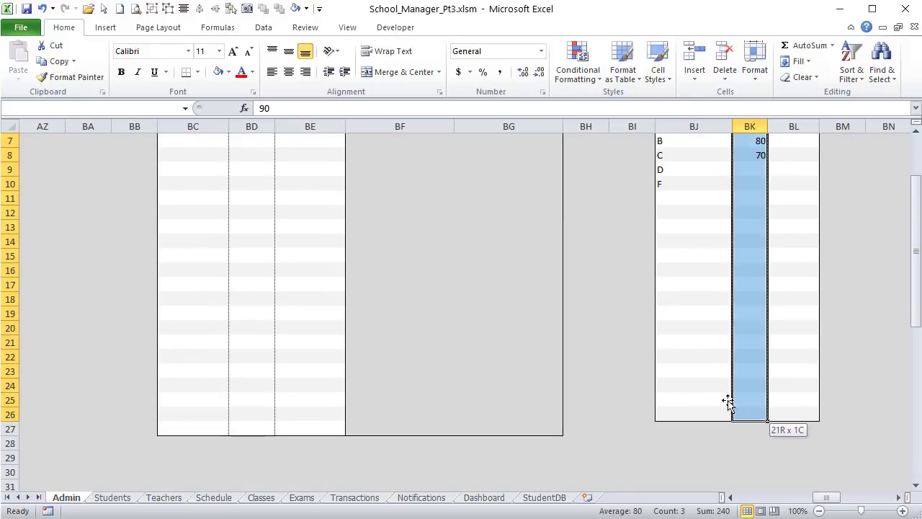
pyautogui.scroll(2, 589, 252)
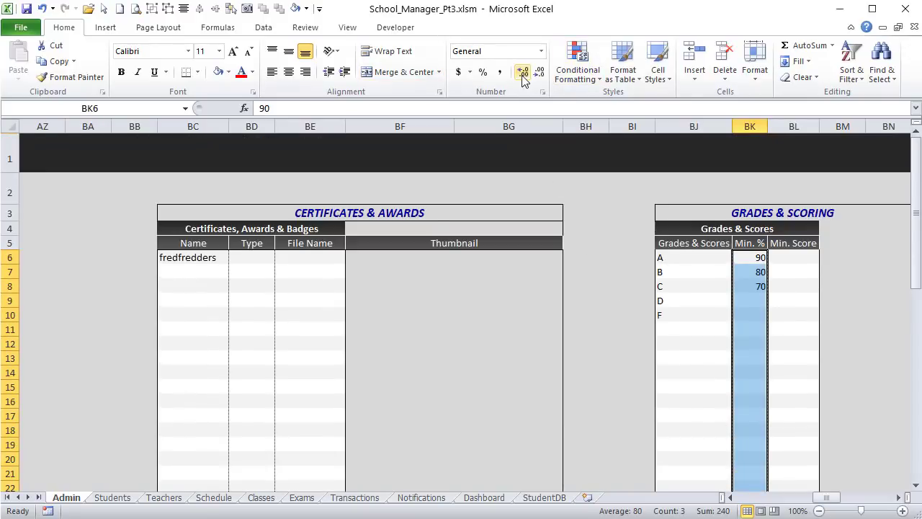
# Format BK6:BK26 as percentages and re-enter 90%, 80%, 70%, 60% for grades A–D
pyautogui.click(483, 72)
pyautogui.click(750, 258)
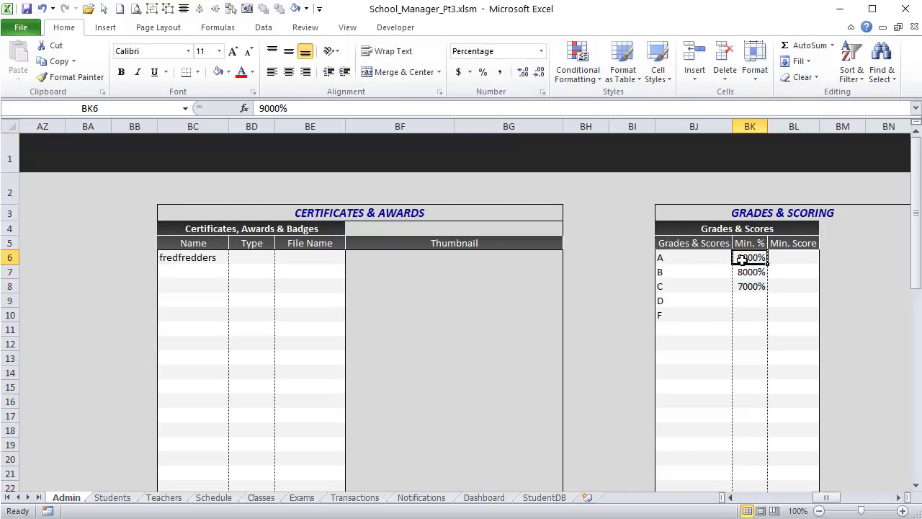
pyautogui.write('90')
pyautogui.press('Return')
pyautogui.write('80')
pyautogui.press('Return')
pyautogui.write('.7')
pyautogui.press('Return')
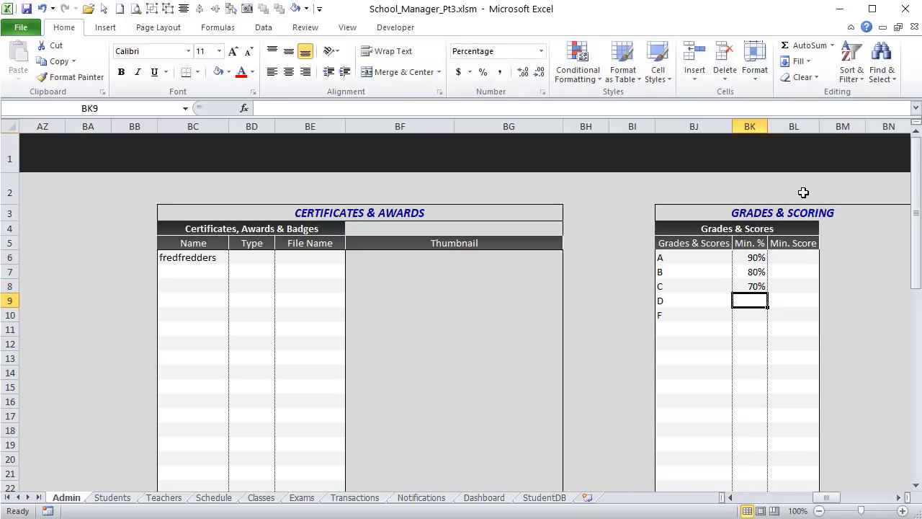
pyautogui.write('.6')
pyautogui.press('Return')
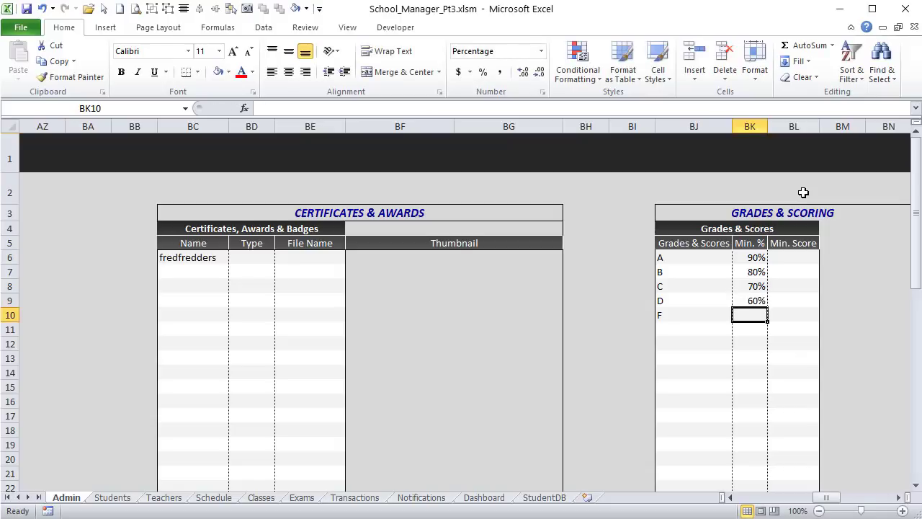
# Fill the Min. Score cells BL6:BL8 with 90, 80 and 70
pyautogui.press('Up')
pyautogui.press('Up')
pyautogui.press('Up')
pyautogui.press('Up')
pyautogui.press('Tab')
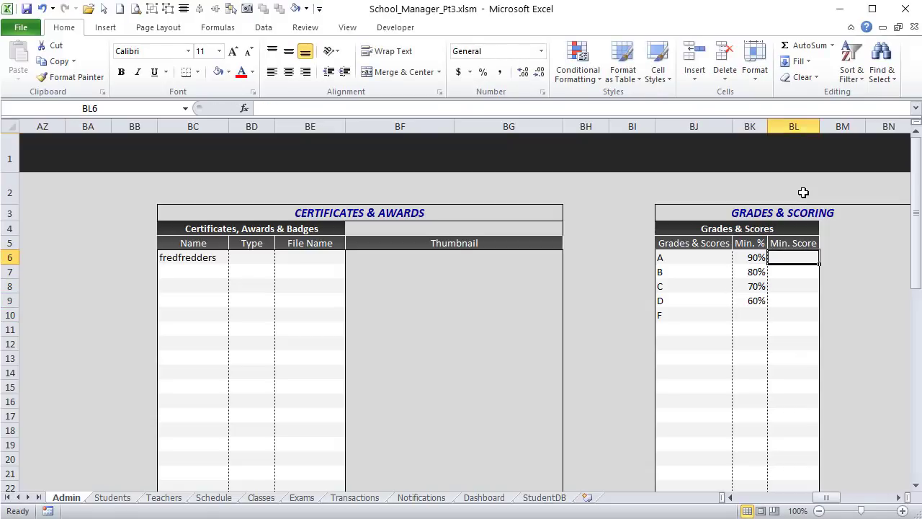
pyautogui.write('90')
pyautogui.press('Return')
pyautogui.press('Tab')
pyautogui.write('80')
pyautogui.press('Return')
pyautogui.press('Tab')
pyautogui.write('70')
pyautogui.press('Tab')
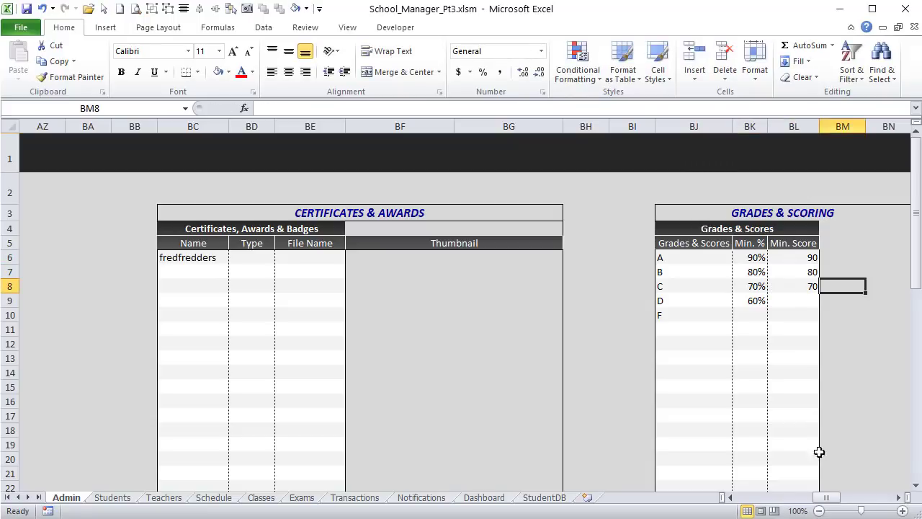
pyautogui.moveTo(826, 498); pyautogui.dragTo(832, 501)
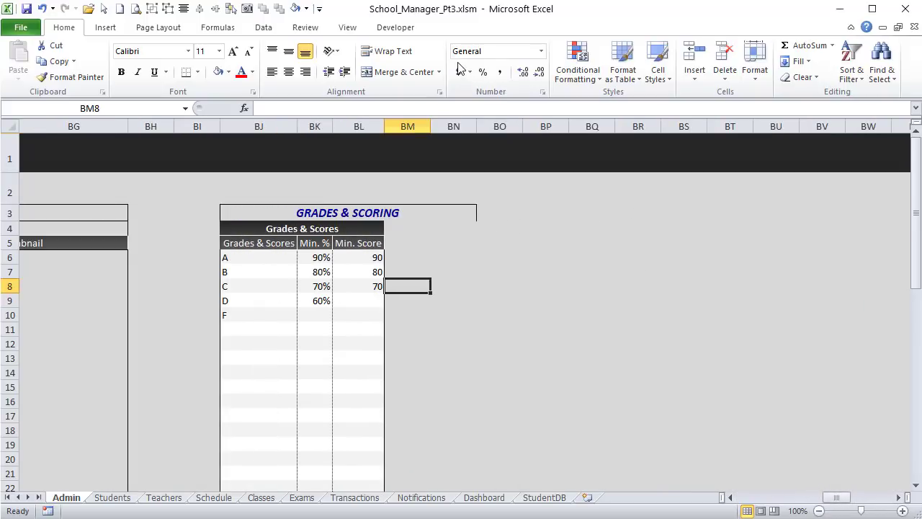
# Enter a Year/Level heading in BN4 with 1st and 2nd beneath it
pyautogui.click(422, 223)
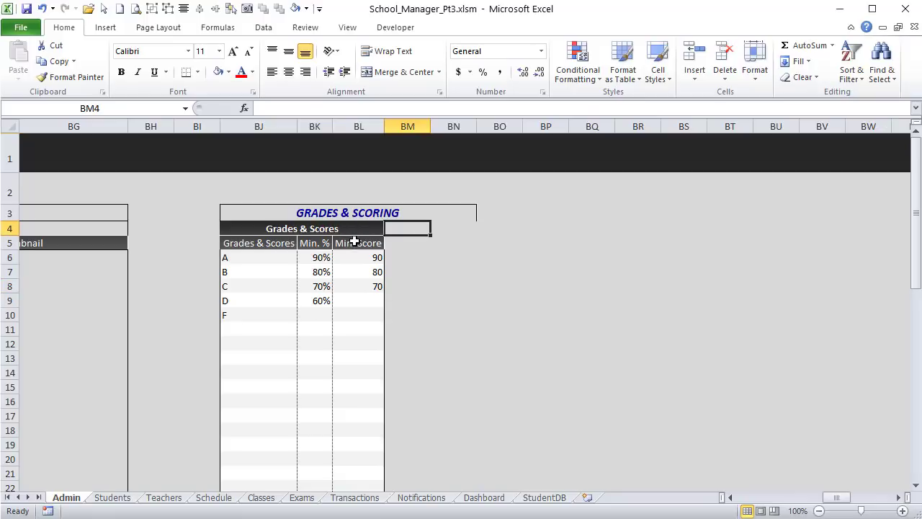
pyautogui.click(445, 230)
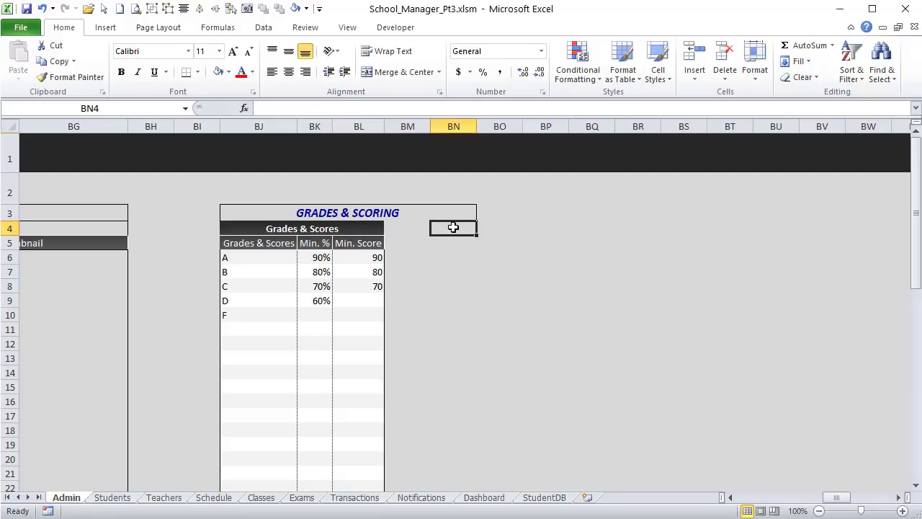
pyautogui.write('Year/Level;')
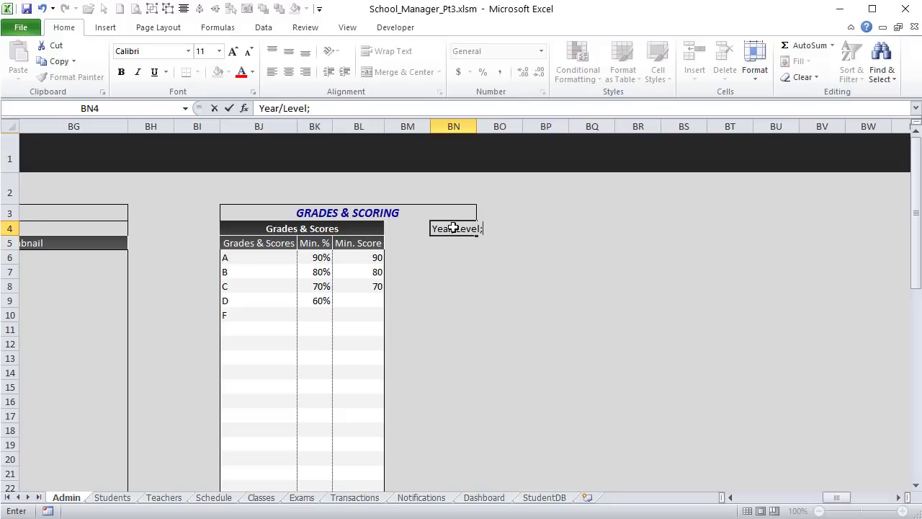
pyautogui.press('BackSpace')
pyautogui.press('Return')
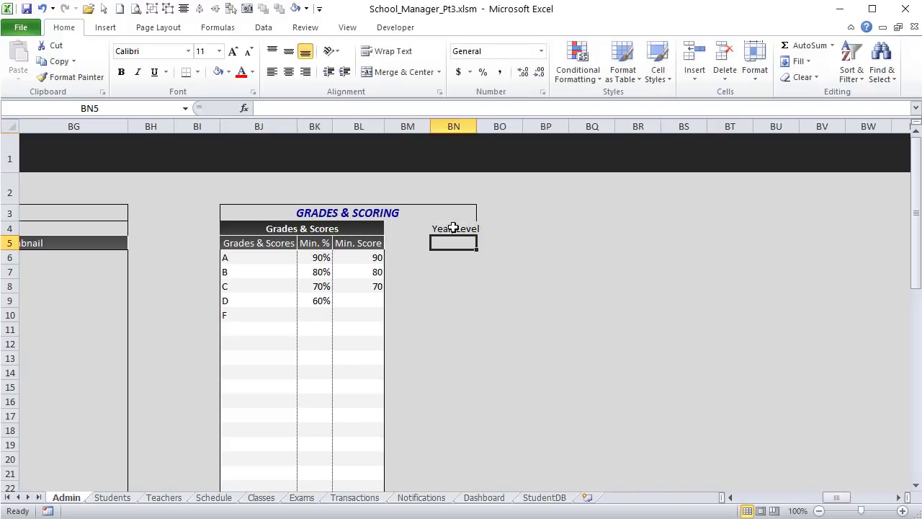
pyautogui.write('1st')
pyautogui.press('Return')
pyautogui.write('2nd')
pyautogui.press('Return')
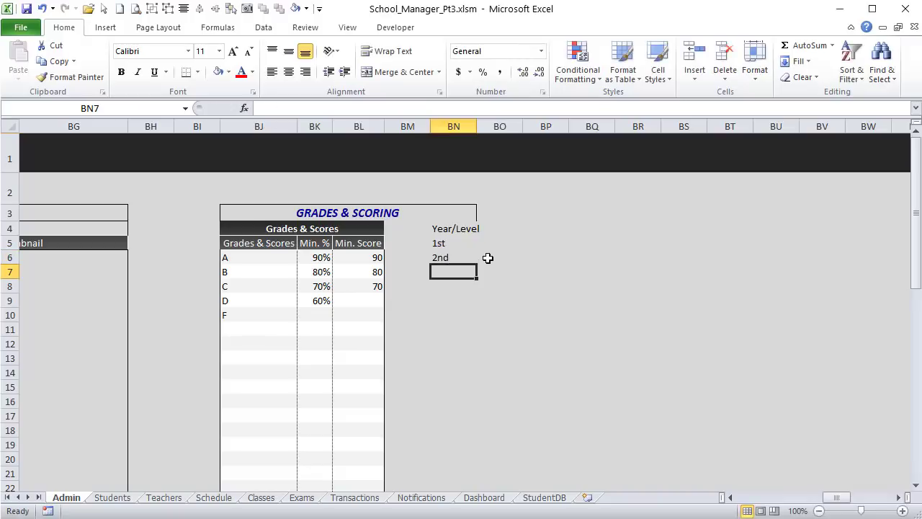
# Extend the 1st, 2nd series down to 12th with the fill handle
pyautogui.click(465, 230)
pyautogui.moveTo(465, 241); pyautogui.dragTo(464, 410)
pyautogui.scroll(-2, 465, 410)
pyautogui.click(446, 404)
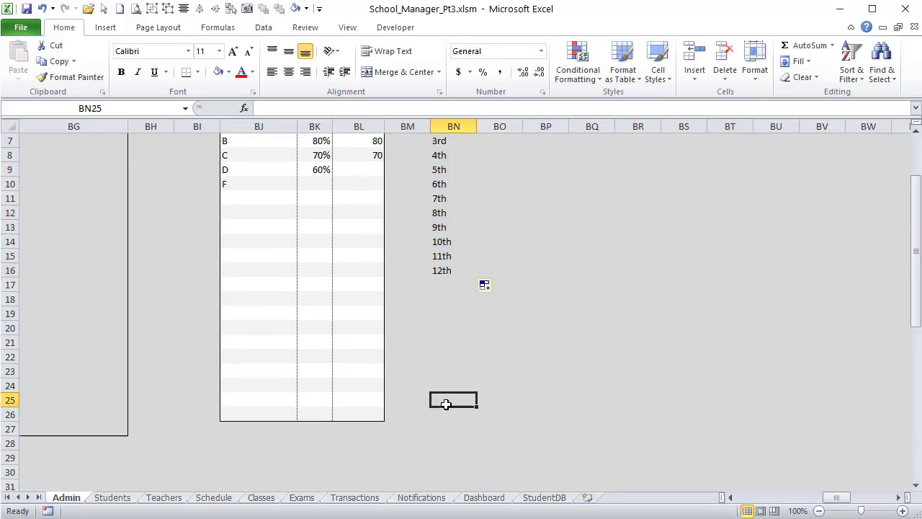
# Copy the grade column BJ6:BJ26
pyautogui.click(243, 414)
pyautogui.scroll(2, 245, 415)
pyautogui.keyDown('shift'); pyautogui.click(253, 257); pyautogui.keyUp('shift')
pyautogui.hotkey('ctrl', 'c')
# Paste only the grade column's formatting onto the Year/Level list down to row 26
pyautogui.rightClick(434, 244)
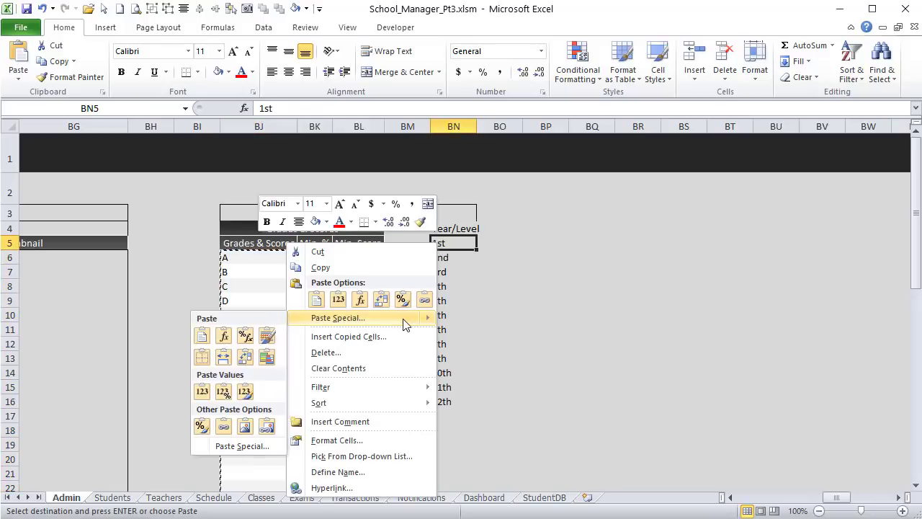
pyautogui.click(404, 322)
pyautogui.click(288, 278)
pyautogui.click(440, 411)
pyautogui.scroll(-3, 469, 360)
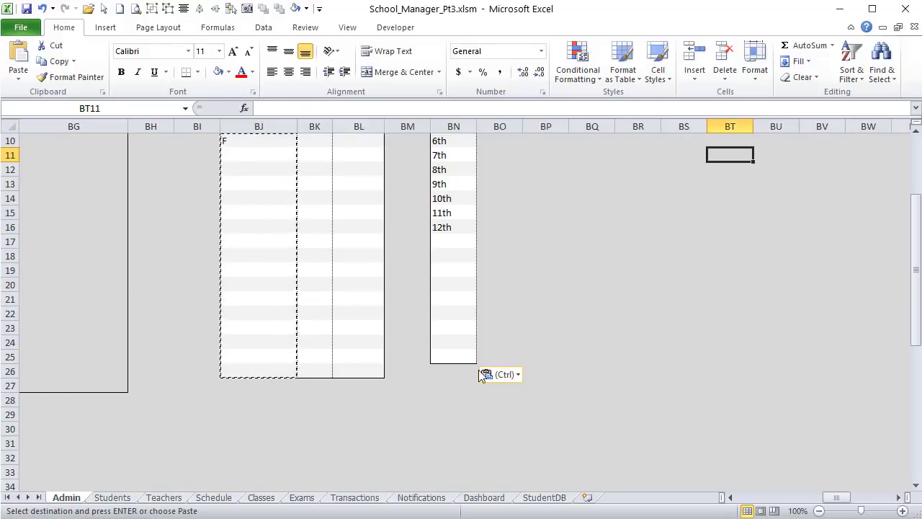
pyautogui.click(471, 349)
pyautogui.moveTo(476, 349); pyautogui.dragTo(447, 159)
# Add top and bottom borders to the Year/Level column cells
pyautogui.rightClick(448, 159)
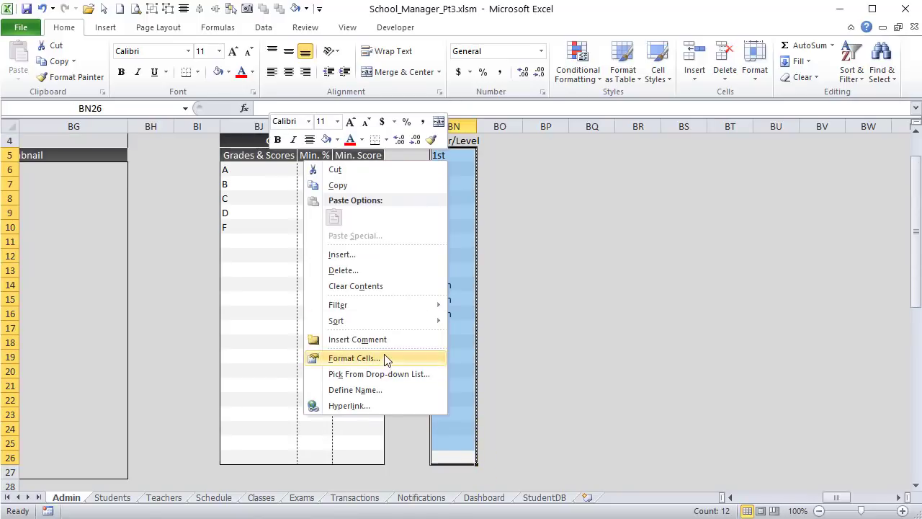
pyautogui.click(389, 358)
pyautogui.click(402, 316)
pyautogui.click(443, 357)
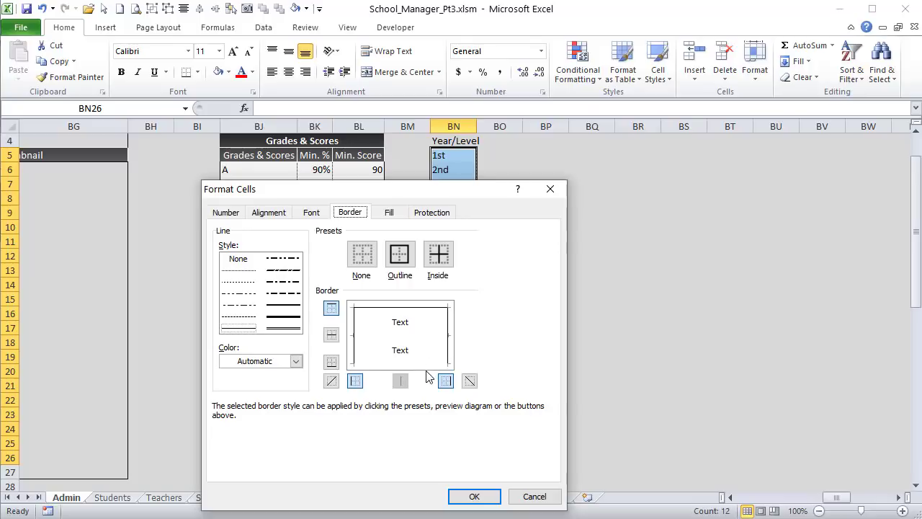
pyautogui.click(436, 364)
pyautogui.click(476, 495)
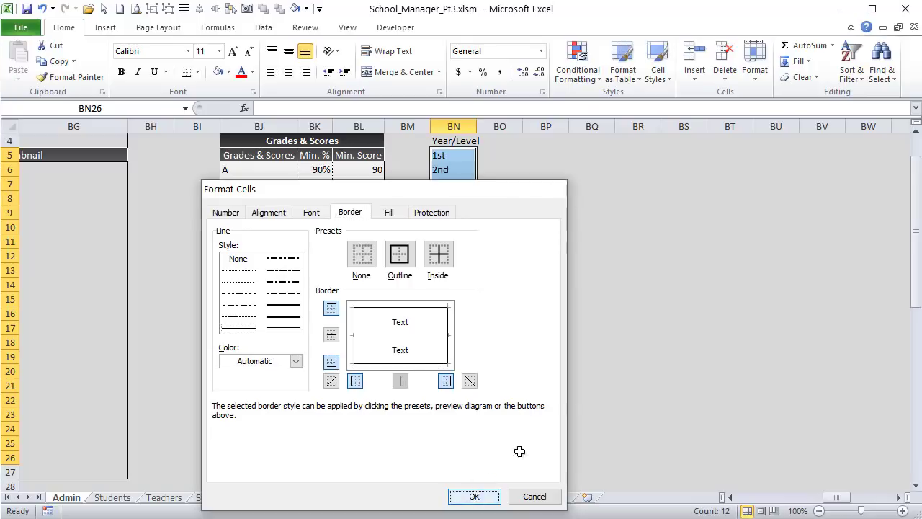
pyautogui.scroll(1, 584, 365)
pyautogui.click(449, 226)
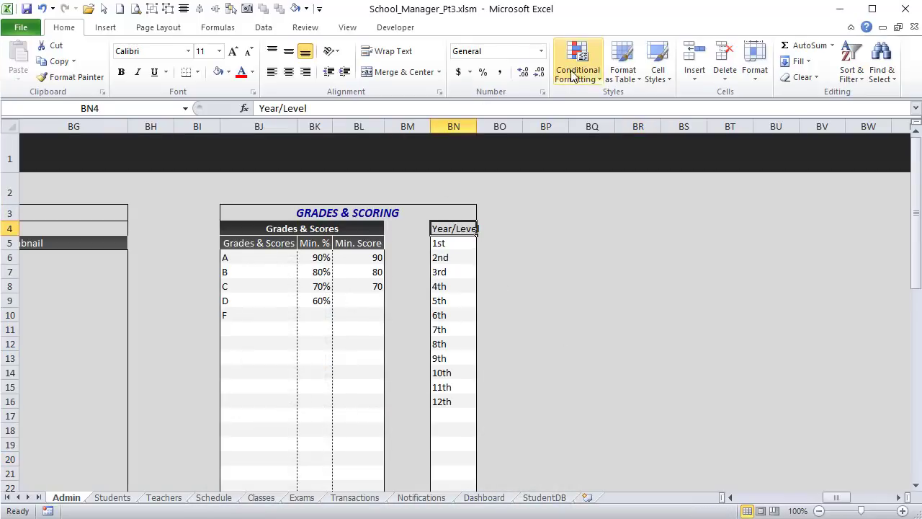
# Apply the Table Header cell style to Year/Level and autofit column BN
pyautogui.click(658, 66)
pyautogui.click(460, 107)
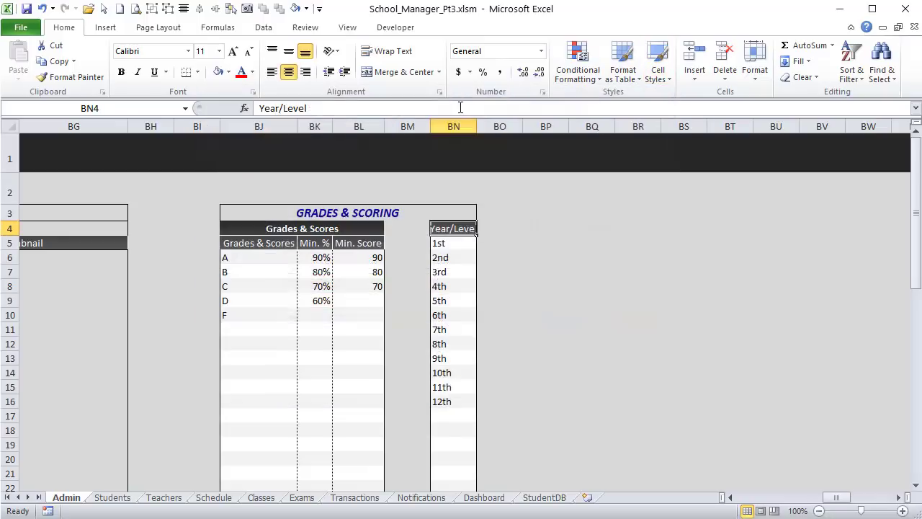
pyautogui.doubleClick(477, 126)
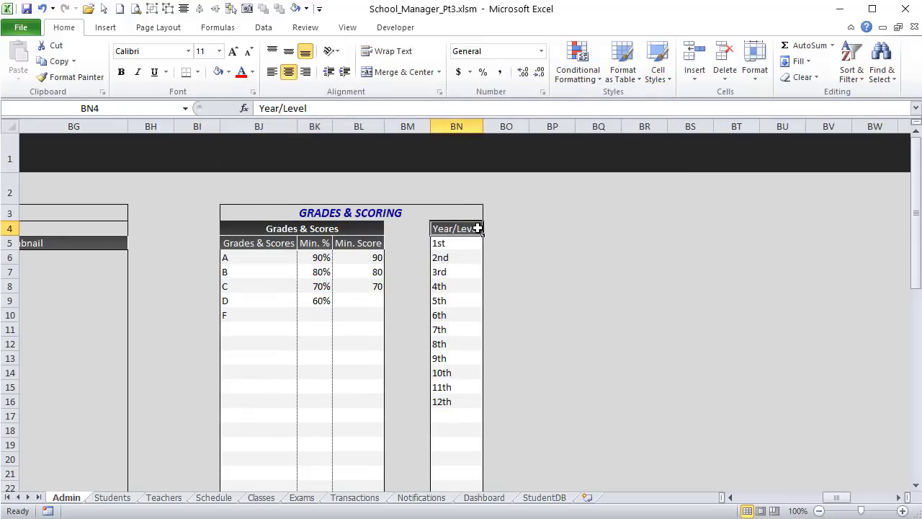
# Narrow the gap column BO beside the year list
pyautogui.click(526, 227)
pyautogui.click(539, 228)
pyautogui.moveTo(529, 127); pyautogui.dragTo(517, 130)
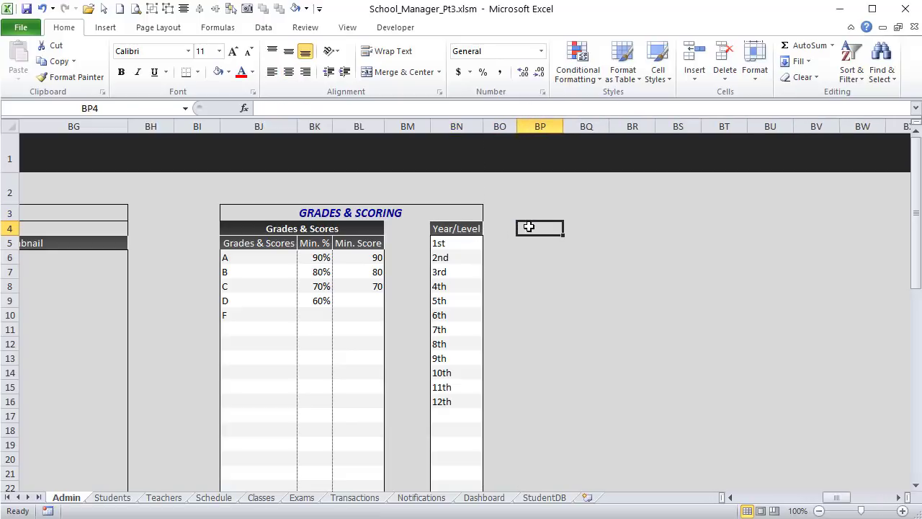
# Copy the Grades & Scores header rows to BP4 and retitle it Graduation Criteria
pyautogui.click(281, 223)
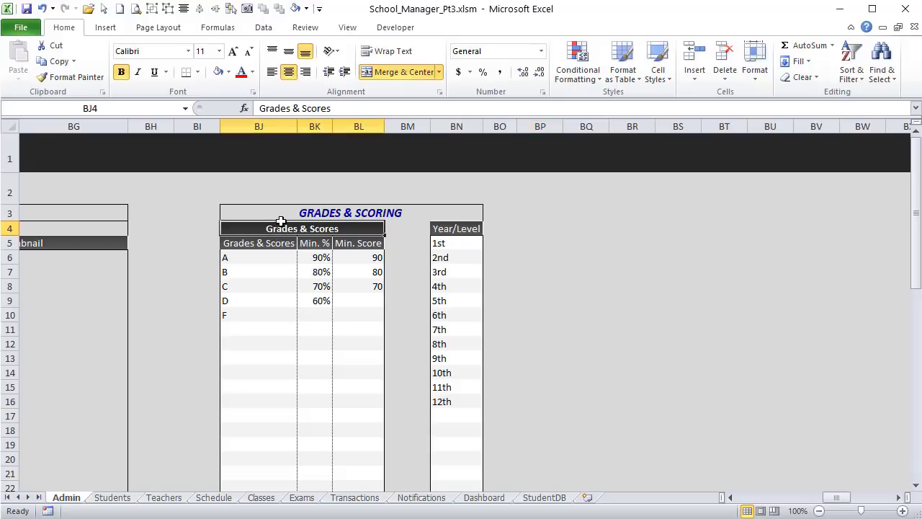
pyautogui.moveTo(278, 225); pyautogui.dragTo(275, 242)
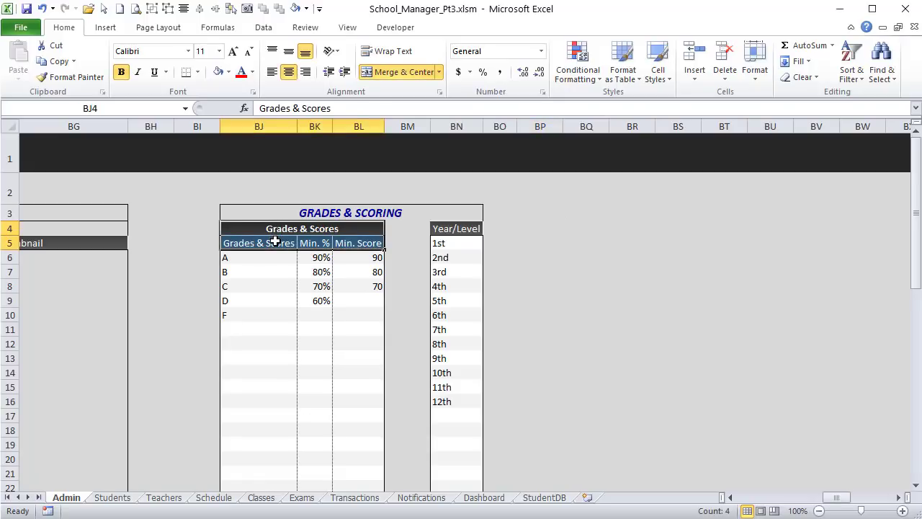
pyautogui.hotkey('ctrl', 'c')
pyautogui.click(533, 227)
pyautogui.hotkey('ctrl', 'v')
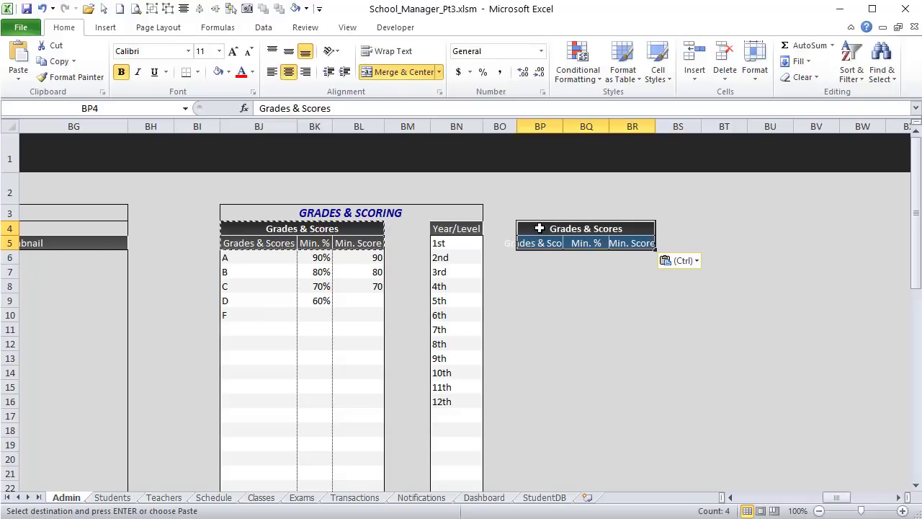
pyautogui.doubleClick(546, 220)
pyautogui.write('duation Criteria')
pyautogui.press('Return')
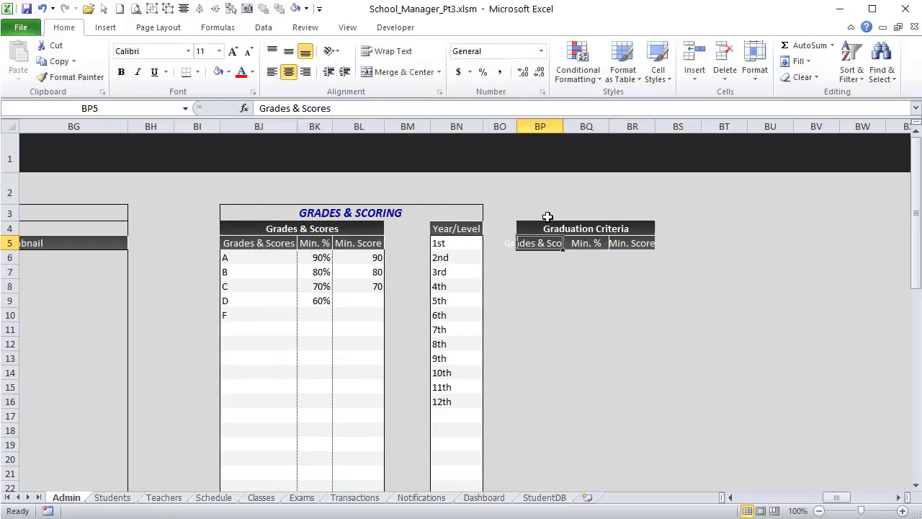
# Rename the column headings to Level, Criteria (Pts) and Criteria (%)
pyautogui.write('Level')
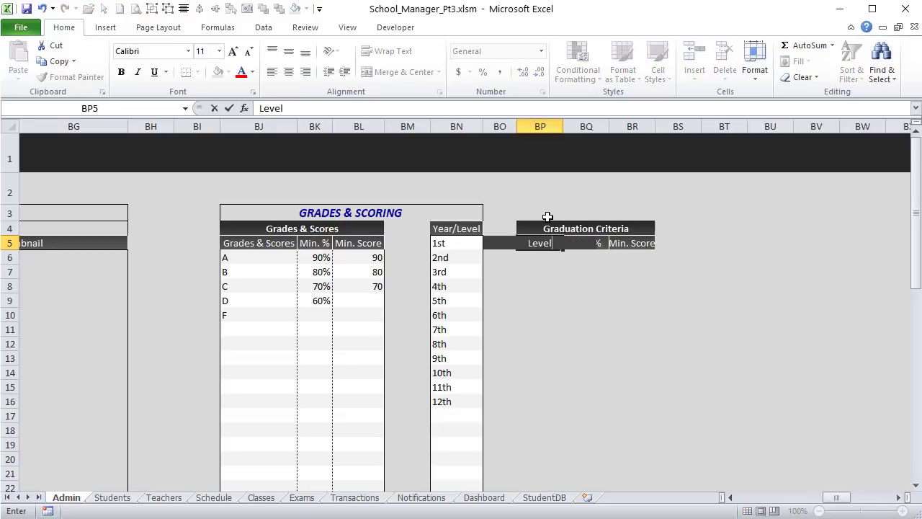
pyautogui.press('Tab')
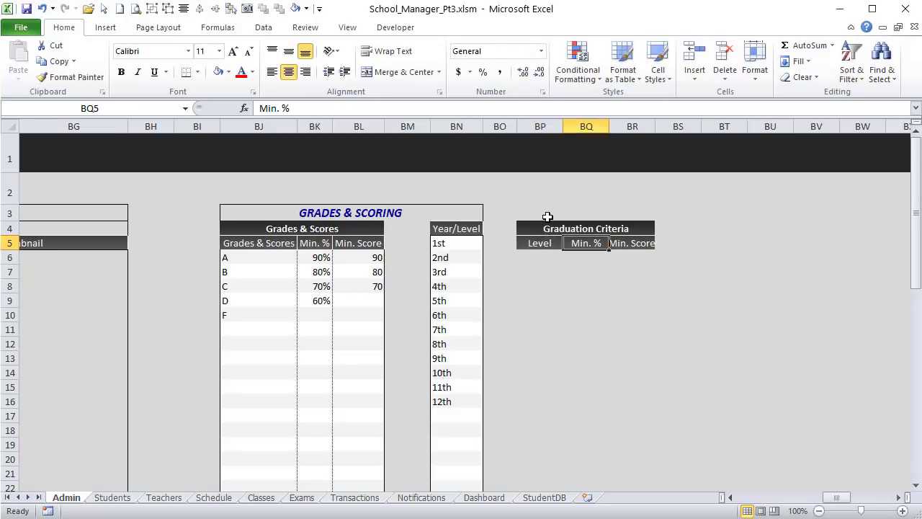
pyautogui.write('C')
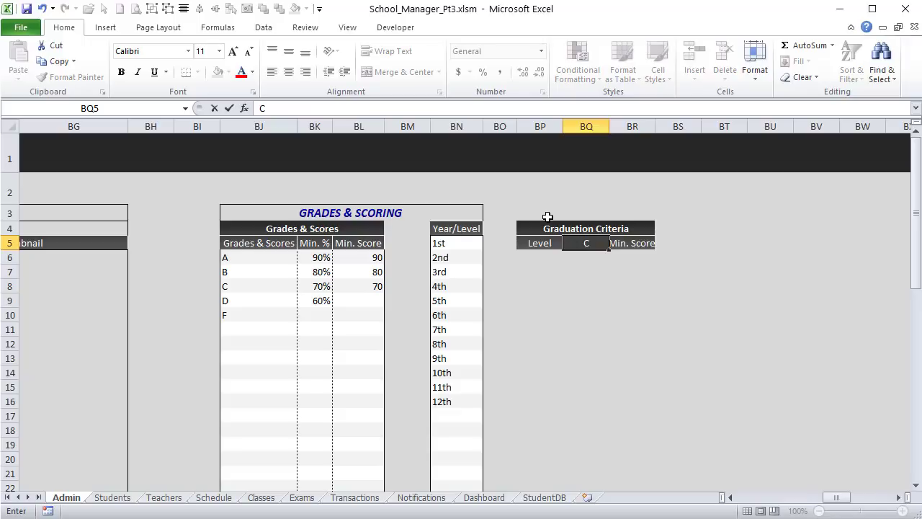
pyautogui.write('rite')
pyautogui.press('BackSpace')
pyautogui.write('teria P')
pyautogui.press('BackSpace')
pyautogui.press('BackSpace')
pyautogui.write('(Pts)')
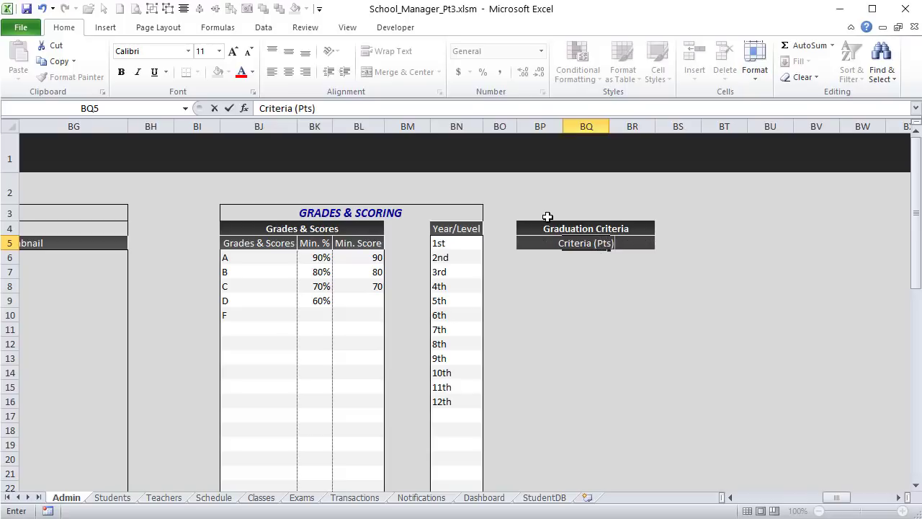
pyautogui.press('Tab')
pyautogui.write('C')
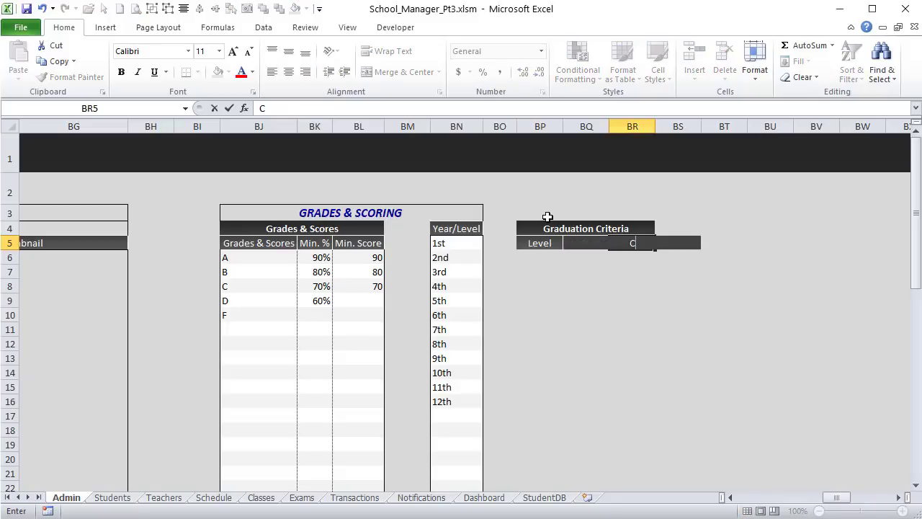
pyautogui.write('riteria (%)')
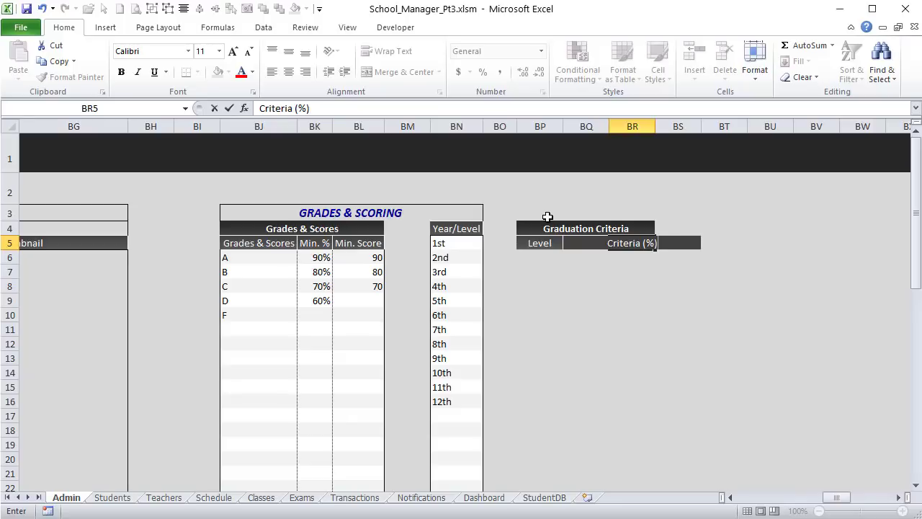
pyautogui.press('Tab')
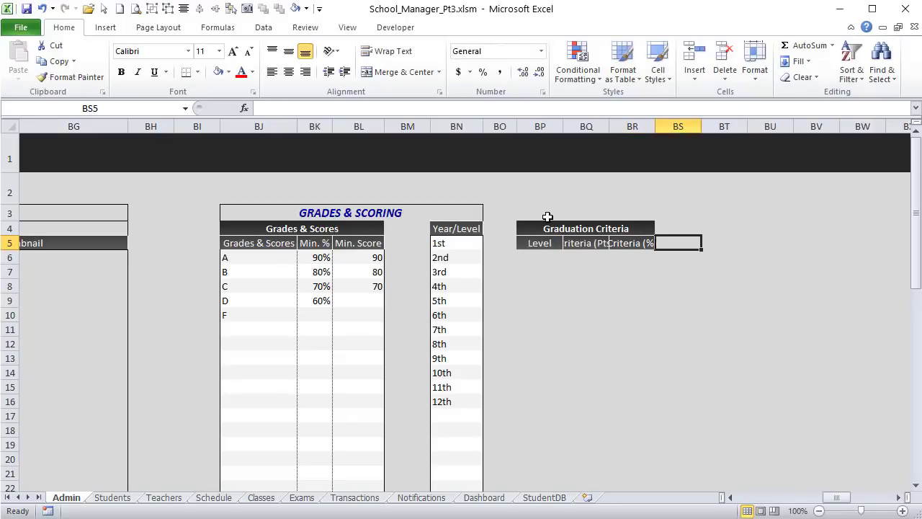
# Add a Certificate / Award heading in BS5 and autofit columns BS and BQ
pyautogui.click(625, 244)
pyautogui.moveTo(655, 249); pyautogui.dragTo(684, 245)
pyautogui.write('Ce')
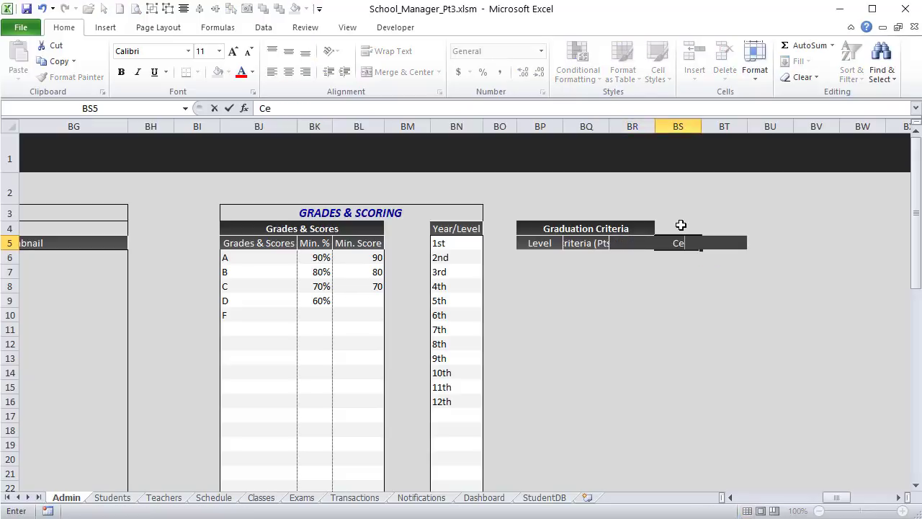
pyautogui.write('rt. Av')
pyautogui.press('BackSpace')
pyautogui.press('BackSpace')
pyautogui.press('BackSpace')
pyautogui.write('ficate')
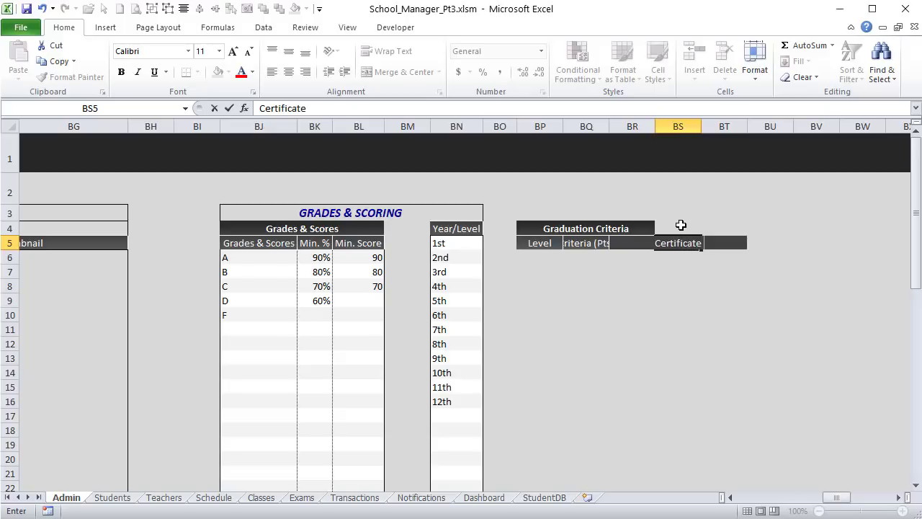
pyautogui.write(' / Awards')
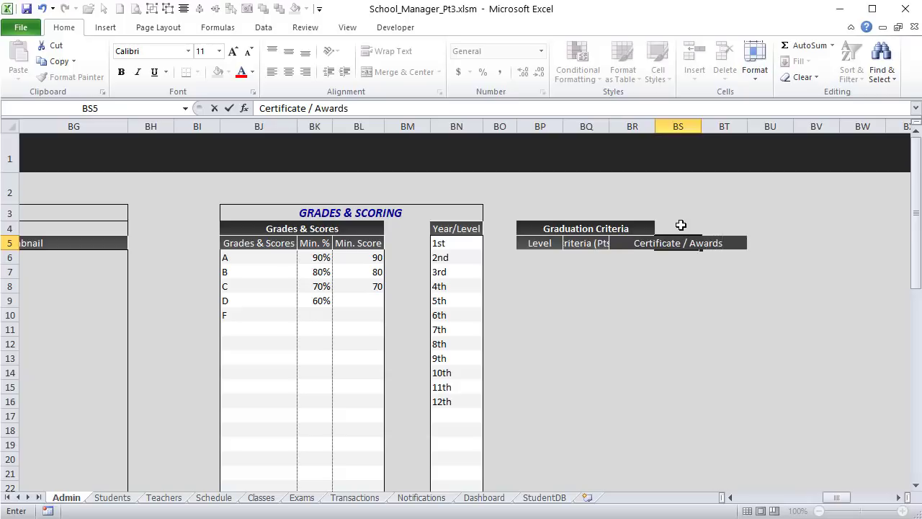
pyautogui.press('Return')
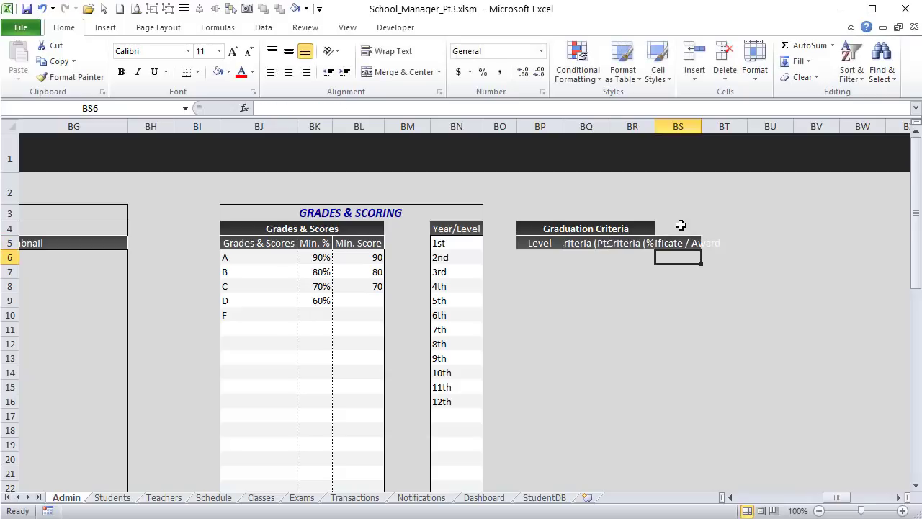
pyautogui.doubleClick(701, 122)
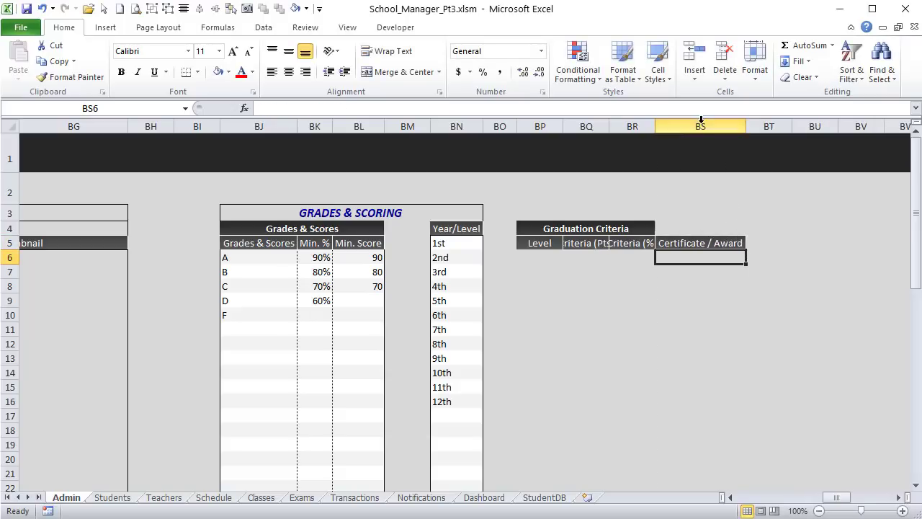
pyautogui.doubleClick(610, 124)
# Autofit column BR and merge and centre Graduation Criteria across BP4:BS4
pyautogui.doubleClick(664, 125)
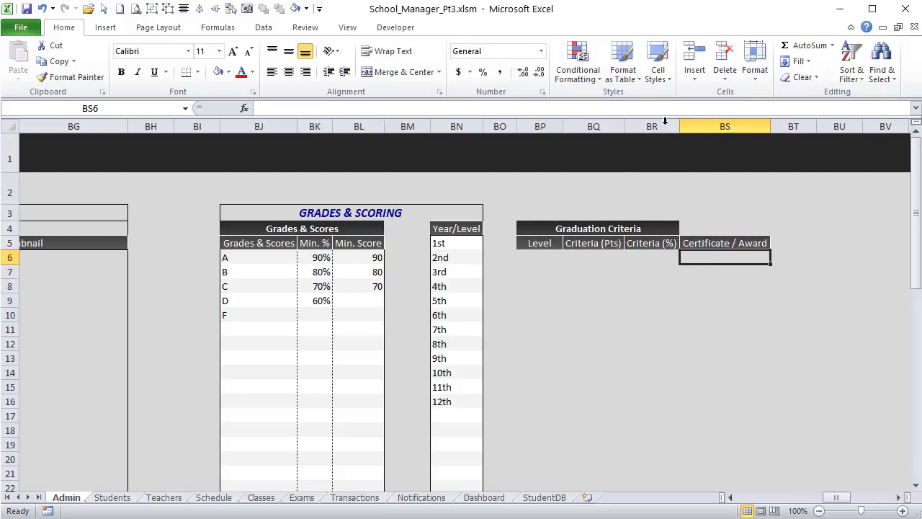
pyautogui.moveTo(540, 227); pyautogui.dragTo(737, 228)
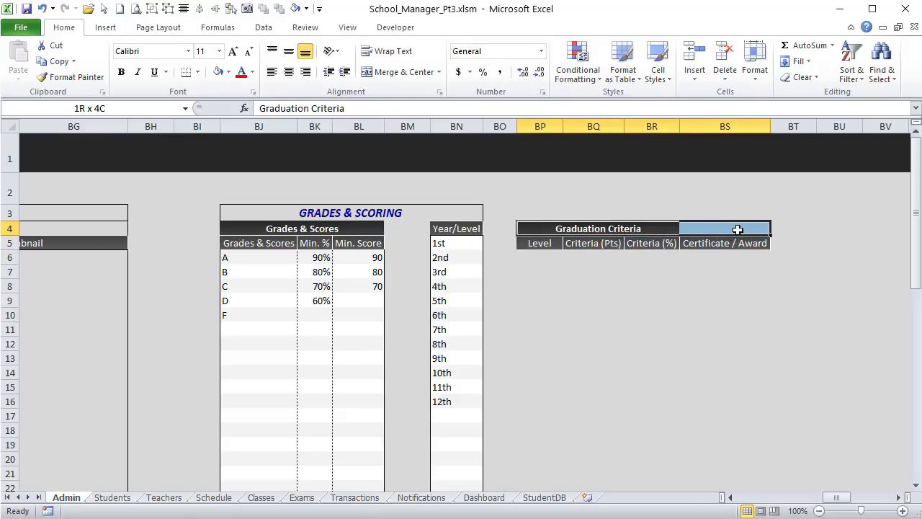
pyautogui.click(408, 72)
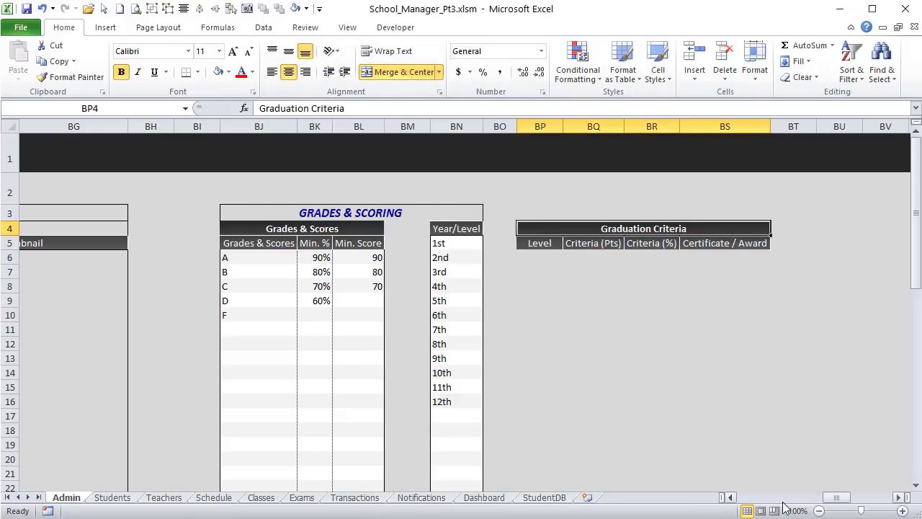
# Copy the striped classes table body to BP6 and extend its rows down to row 26
pyautogui.moveTo(837, 497); pyautogui.dragTo(798, 498)
pyautogui.moveTo(380, 299); pyautogui.dragTo(587, 336)
pyautogui.hotkey('ctrl', 'c')
pyautogui.moveTo(796, 498); pyautogui.dragTo(839, 497)
pyautogui.click(387, 258)
pyautogui.hotkey('ctrl', 'v')
pyautogui.scroll(-2, 413, 309)
pyautogui.moveTo(366, 326); pyautogui.dragTo(384, 230)
pyautogui.click(603, 413)
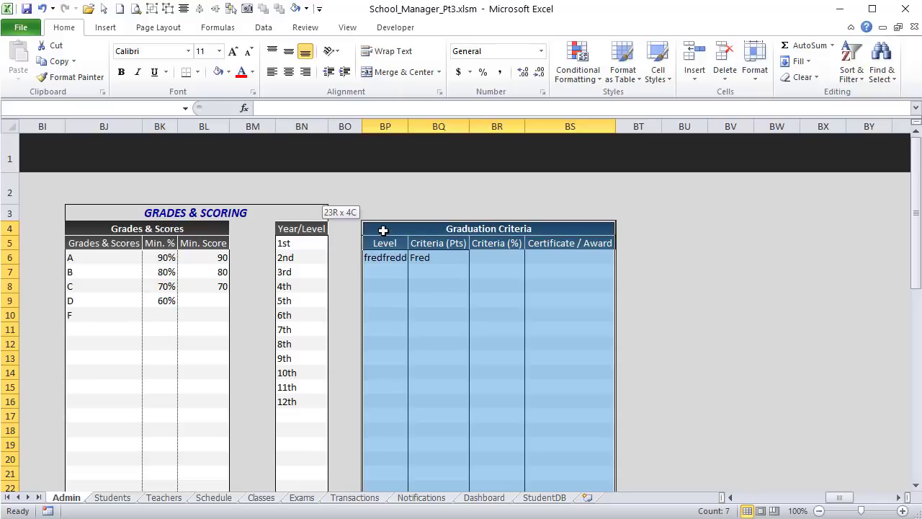
# Put an outline border around the Graduation Criteria table
pyautogui.rightClick(383, 229)
pyautogui.click(338, 426)
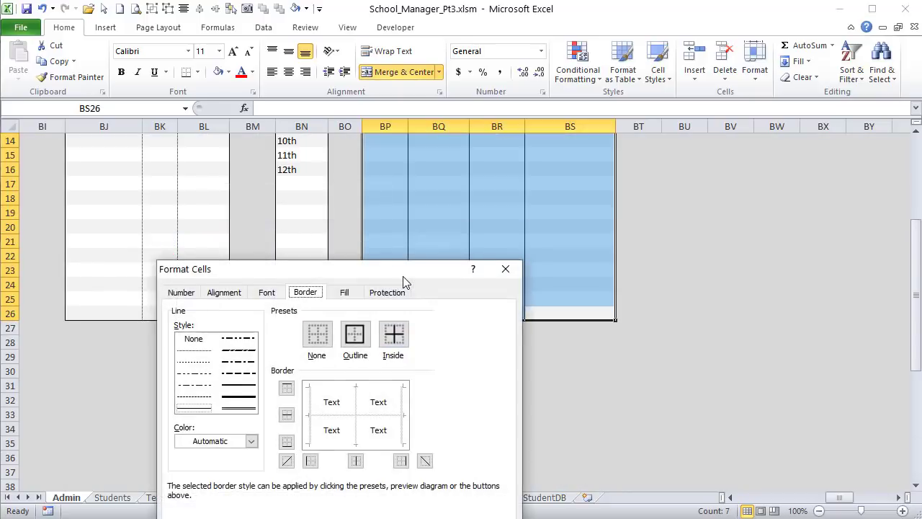
pyautogui.moveTo(403, 281); pyautogui.dragTo(626, 130)
pyautogui.click(577, 182)
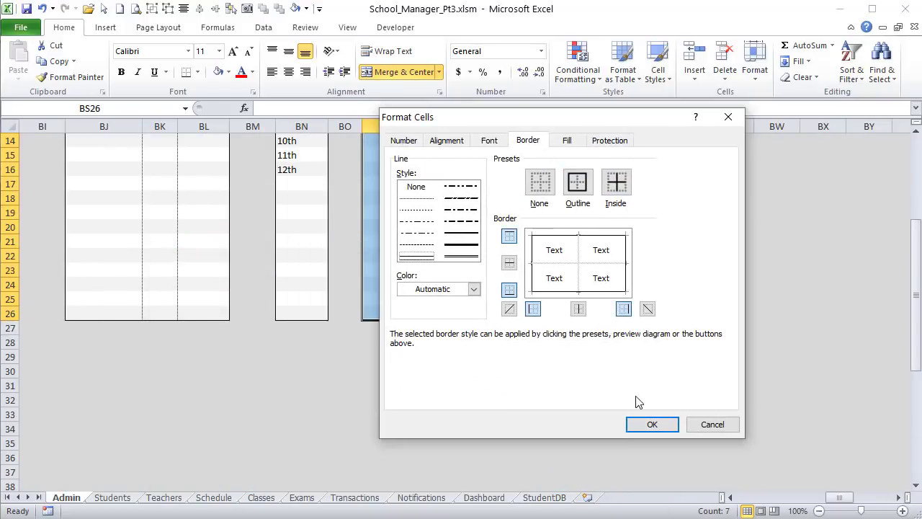
pyautogui.click(652, 424)
pyautogui.click(743, 341)
pyautogui.scroll(5, 744, 341)
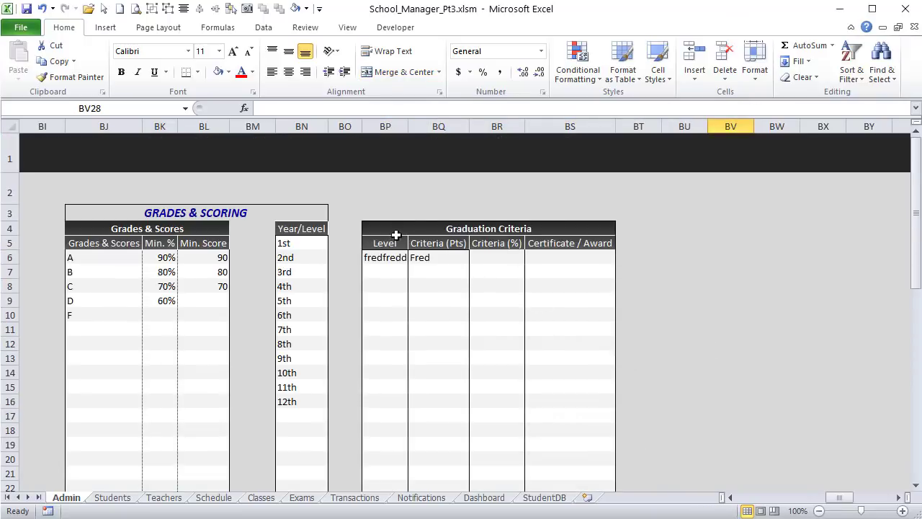
# Merge and centre GRADES & SCORING across BJ3:BS3 with top and right borders
pyautogui.moveTo(93, 212); pyautogui.dragTo(607, 214)
pyautogui.click(404, 72)
pyautogui.click(404, 72)
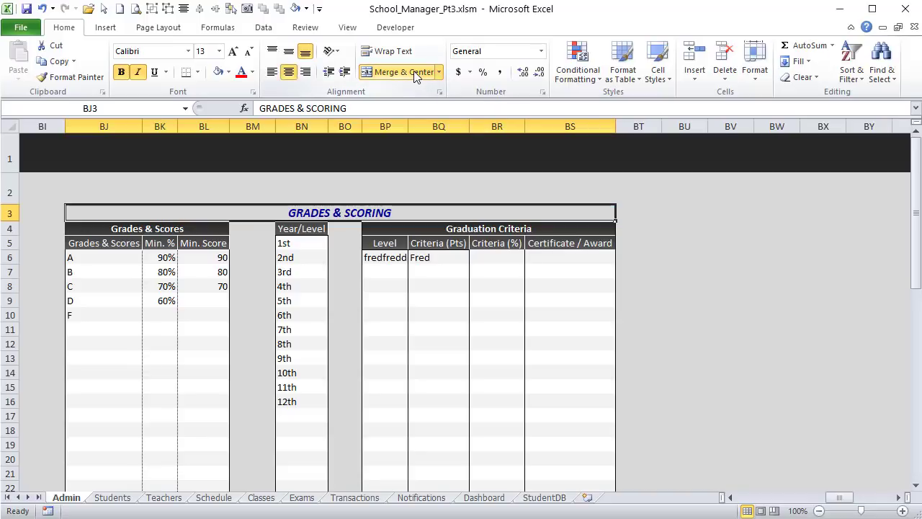
pyautogui.rightClick(498, 216)
pyautogui.click(402, 414)
pyautogui.click(415, 369)
pyautogui.click(466, 399)
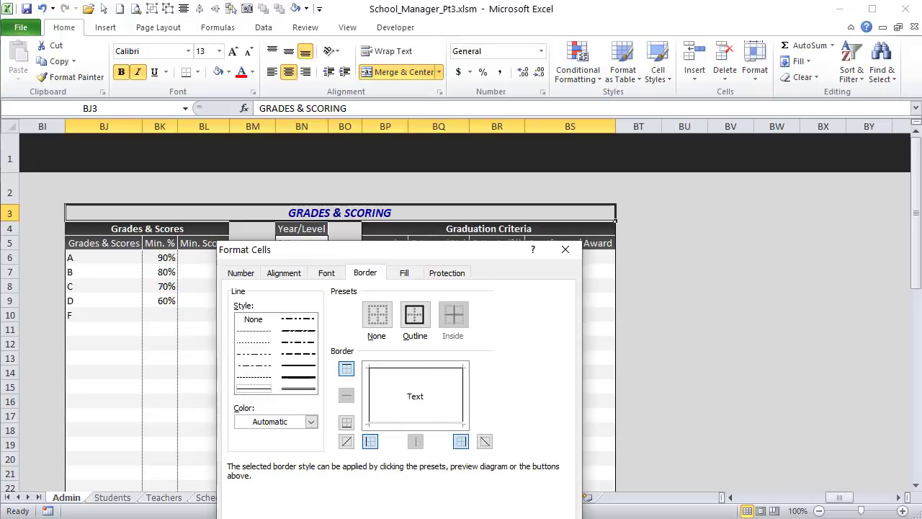
pyautogui.press('Return')
pyautogui.click(684, 386)
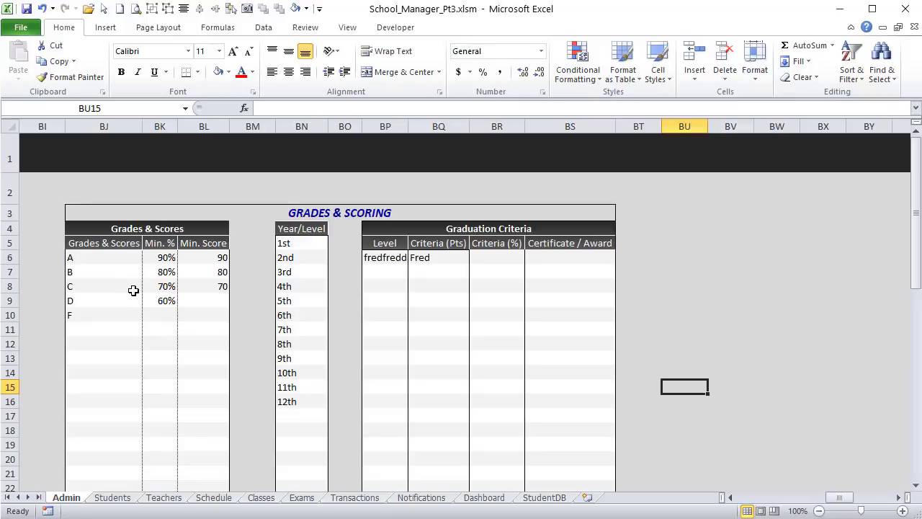
# Enter a sample row: level 1st, 80 points, 80 percent and award 1st Award
pyautogui.click(384, 260)
pyautogui.write('1')
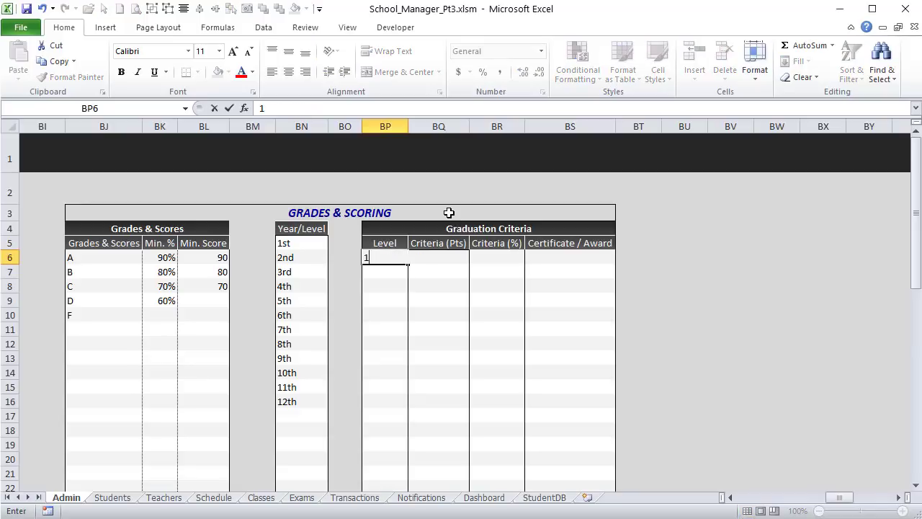
pyautogui.write('st')
pyautogui.press('Tab')
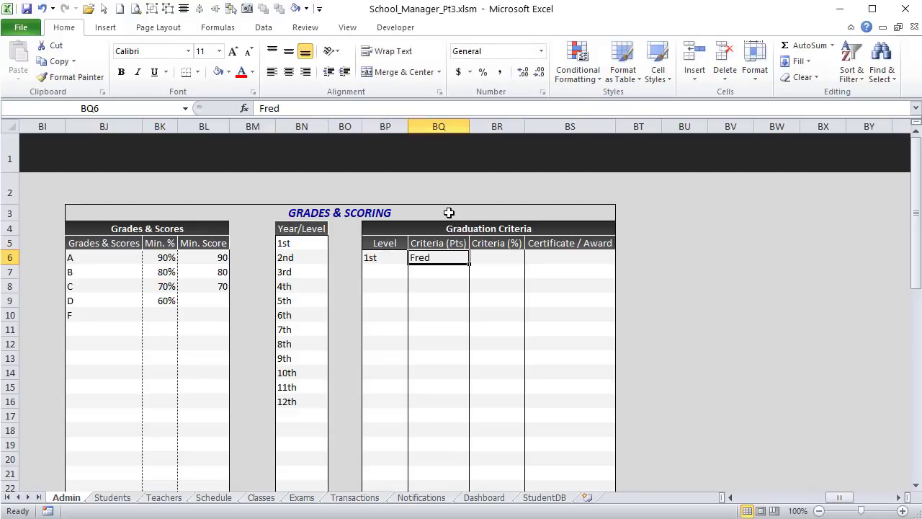
pyautogui.write('80')
pyautogui.press('Tab')
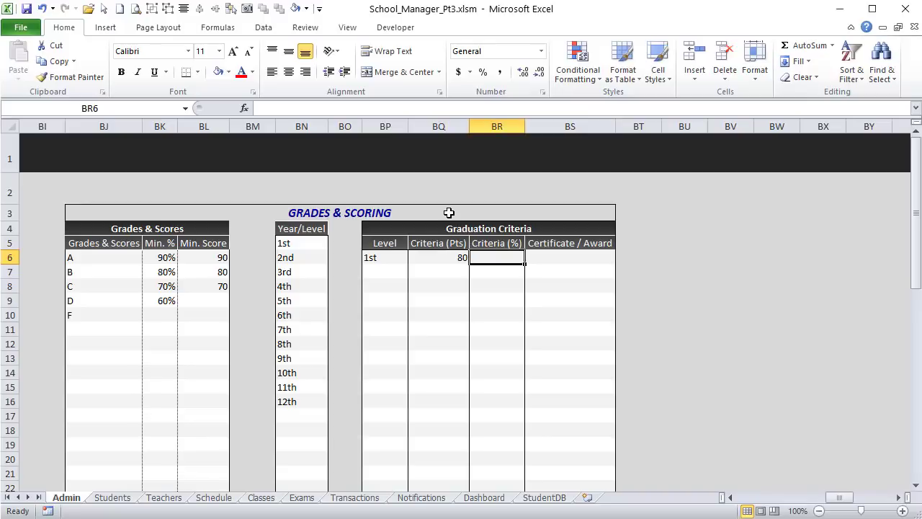
pyautogui.write('80')
pyautogui.press('Tab')
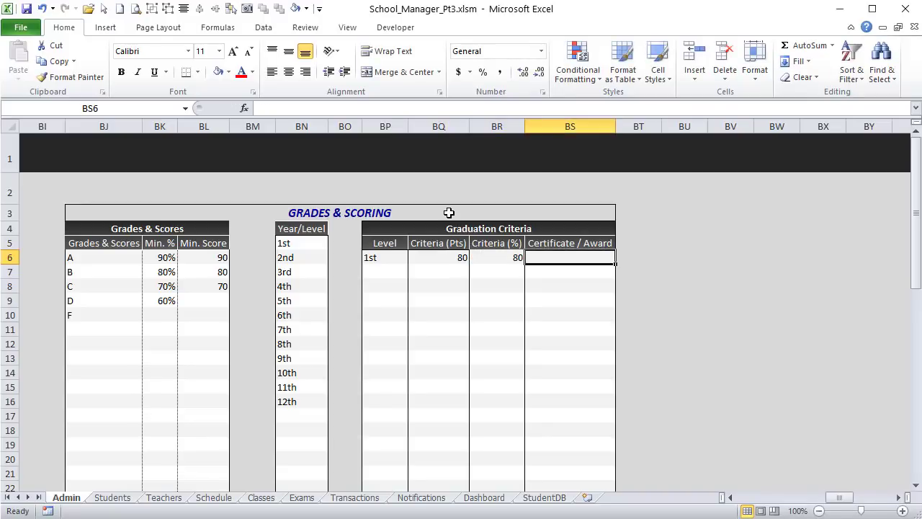
pyautogui.write('1st')
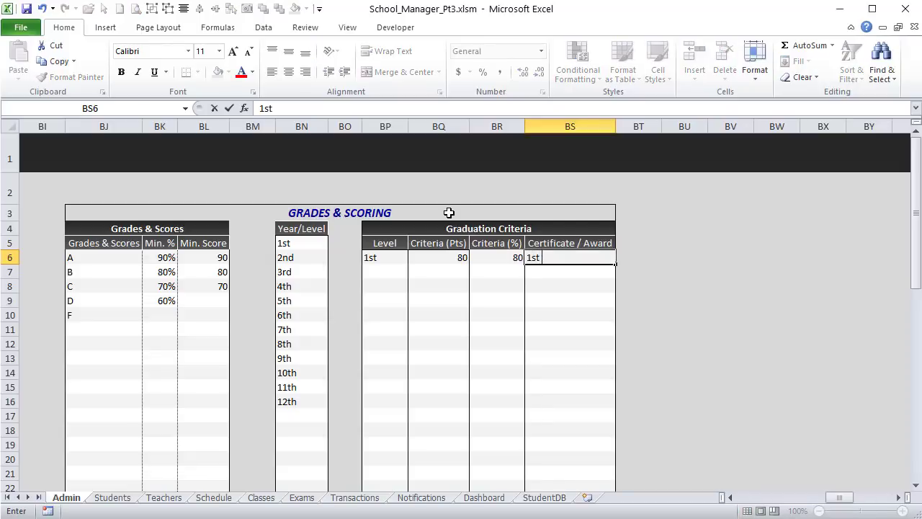
pyautogui.write(' Wa')
pyautogui.press('BackSpace')
pyautogui.press('BackSpace')
pyautogui.press('BackSpace')
pyautogui.press('Return')
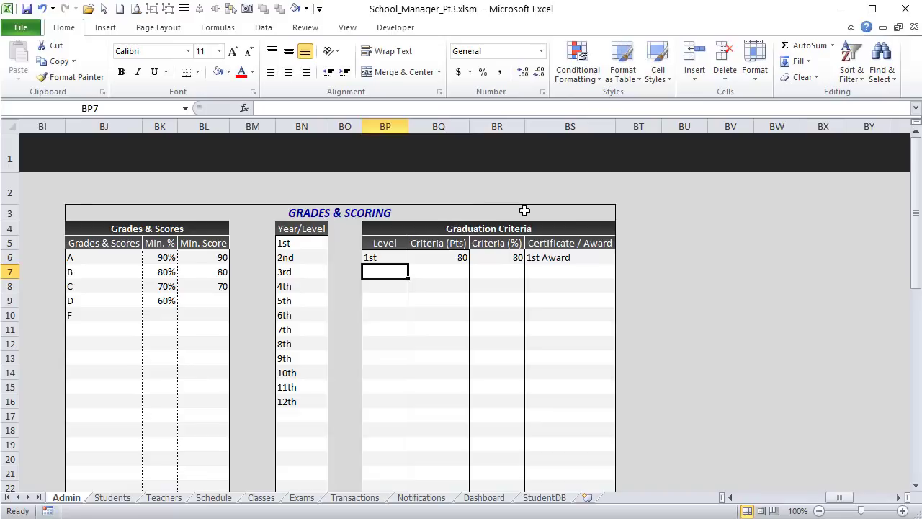
# Commit the test entry in the certificate Name column (BC6)
pyautogui.click(597, 257)
pyautogui.moveTo(841, 500); pyautogui.dragTo(827, 502)
pyautogui.moveTo(365, 256); pyautogui.dragTo(391, 367)
pyautogui.click(385, 258)
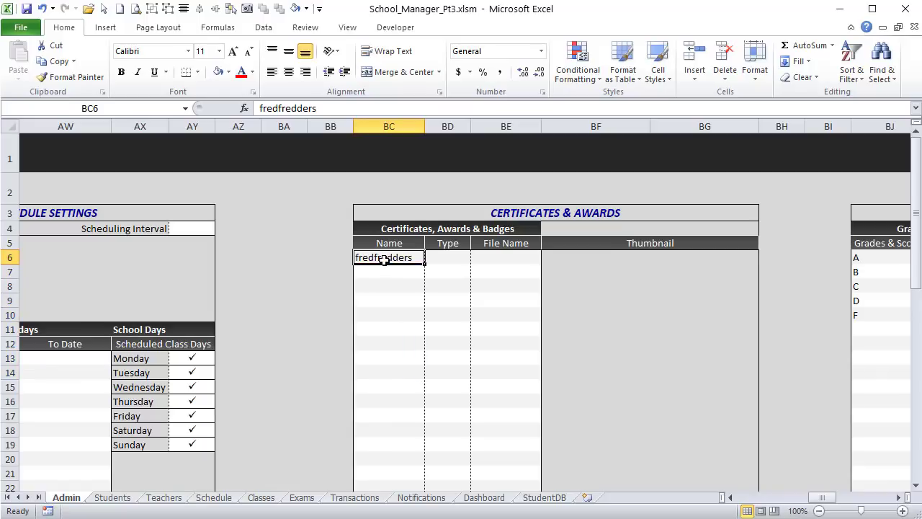
pyautogui.click(405, 311)
# Scroll to the Grades & Scoring tables and select cells BQ6 and BQ7
pyautogui.moveTo(822, 502); pyautogui.dragTo(839, 502)
pyautogui.click(515, 268)
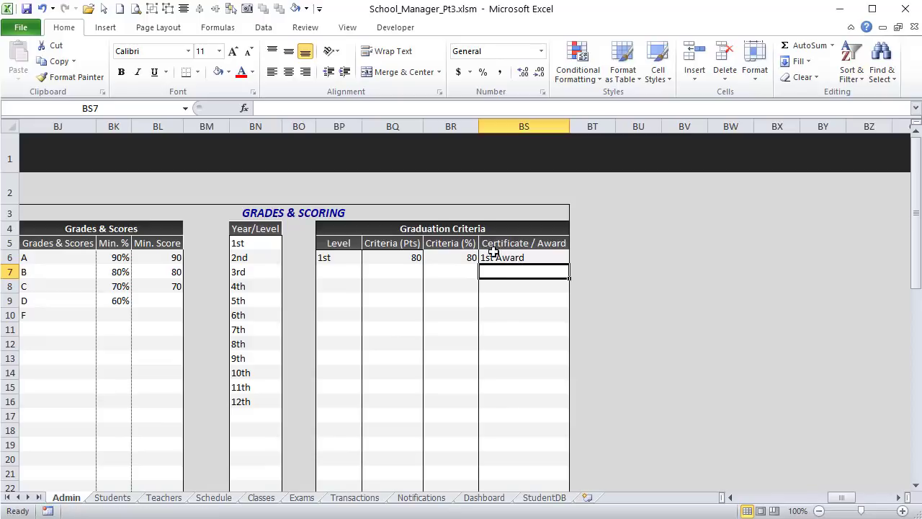
pyautogui.click(414, 258)
pyautogui.click(438, 268)
pyautogui.click(410, 268)
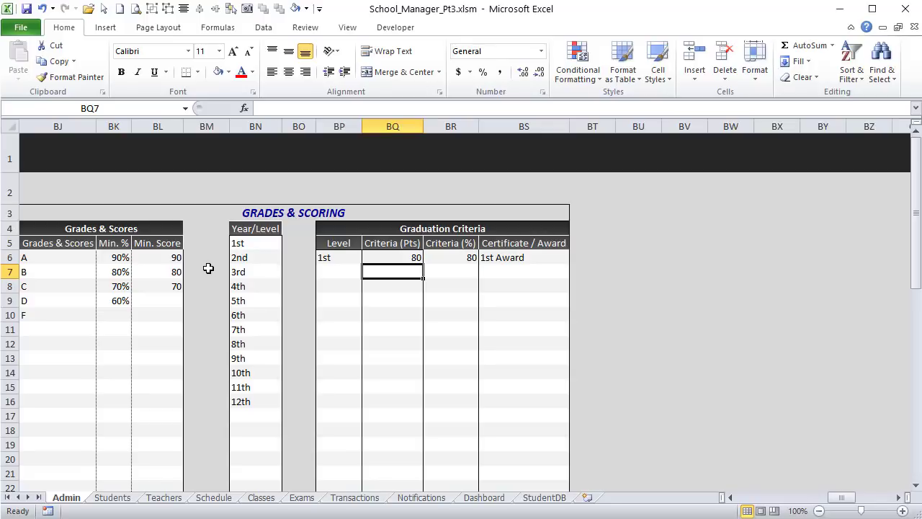
pyautogui.moveTo(842, 497); pyautogui.dragTo(758, 497)
pyautogui.scroll(-8, 358, 373)
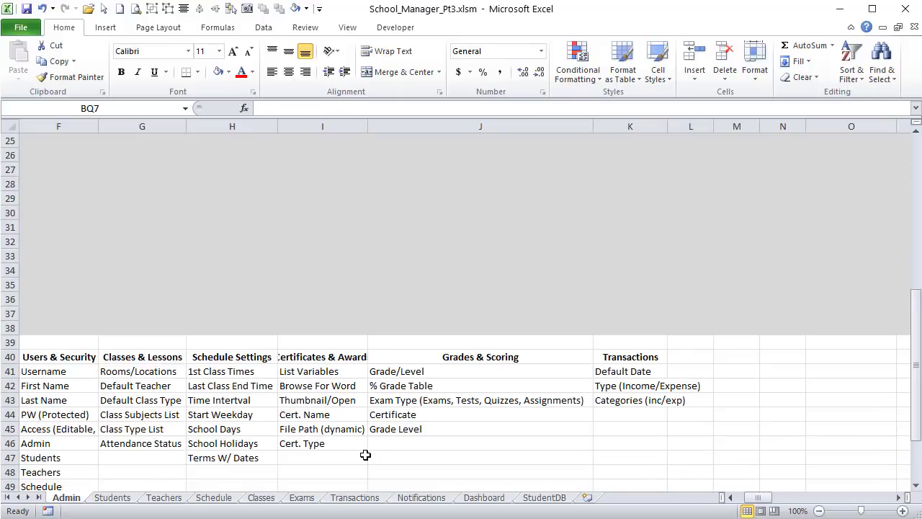
pyautogui.click(604, 373)
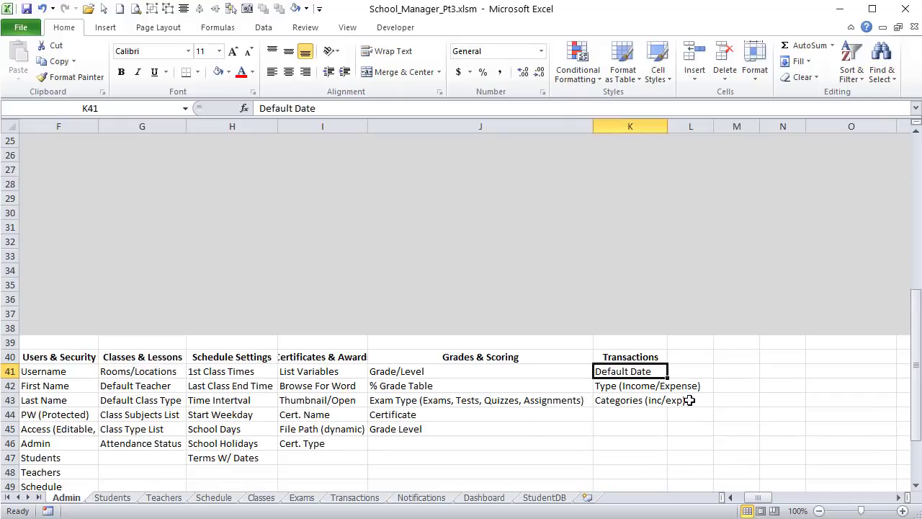
pyautogui.click(610, 386)
pyautogui.click(611, 371)
pyautogui.click(616, 387)
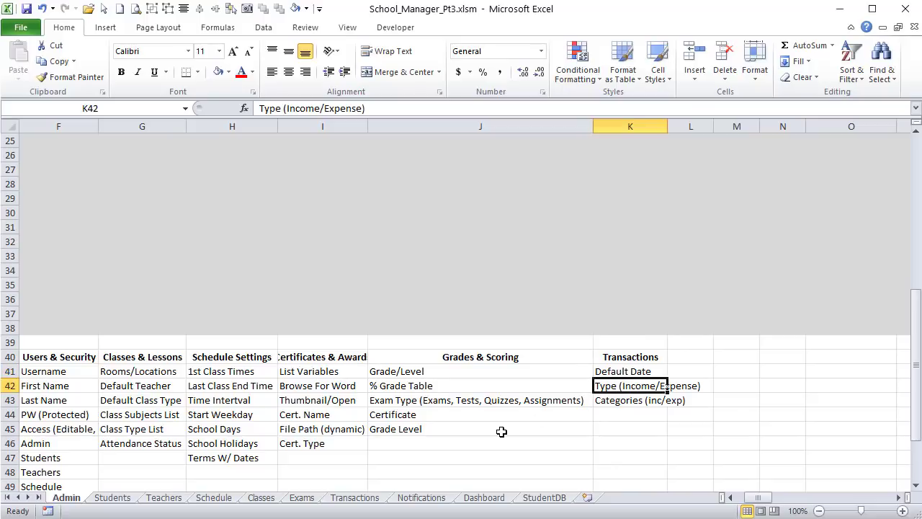
pyautogui.click(605, 400)
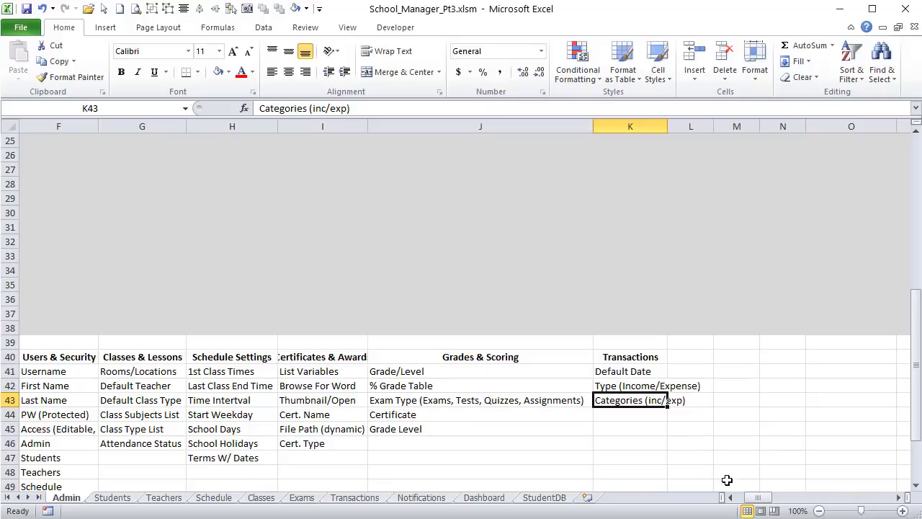
pyautogui.moveTo(758, 503); pyautogui.dragTo(851, 502)
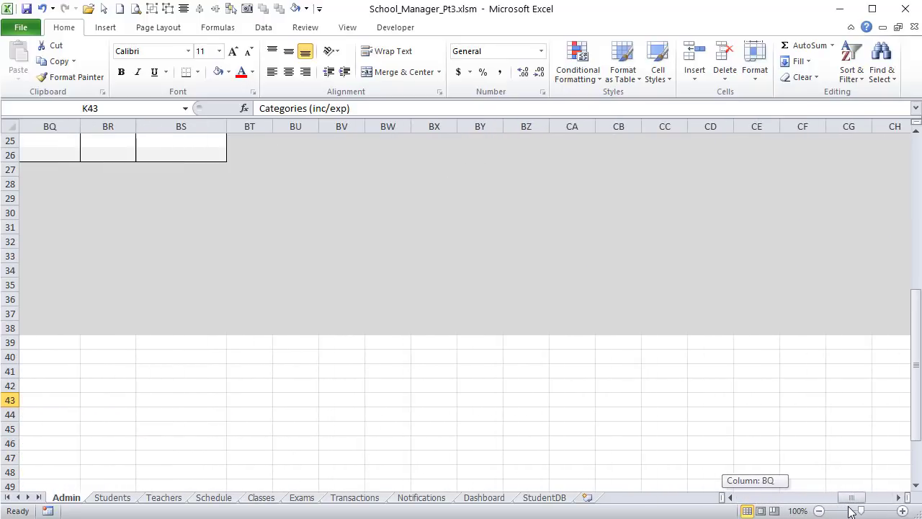
pyautogui.scroll(8, 851, 418)
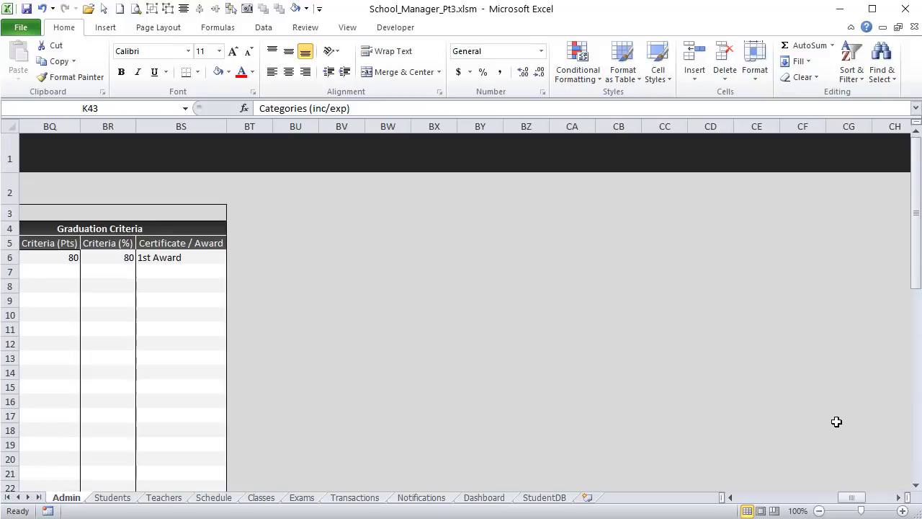
pyautogui.click(657, 216)
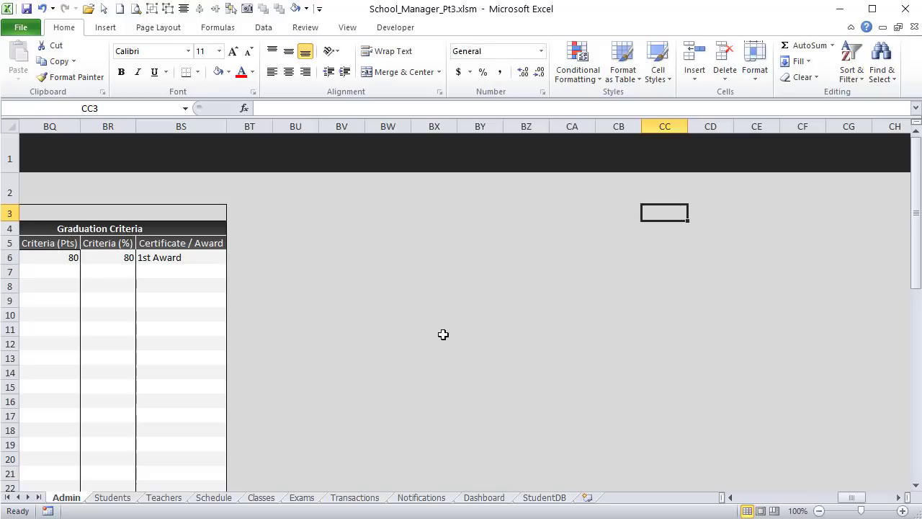
pyautogui.click(850, 498)
pyautogui.moveTo(294, 218); pyautogui.dragTo(389, 258)
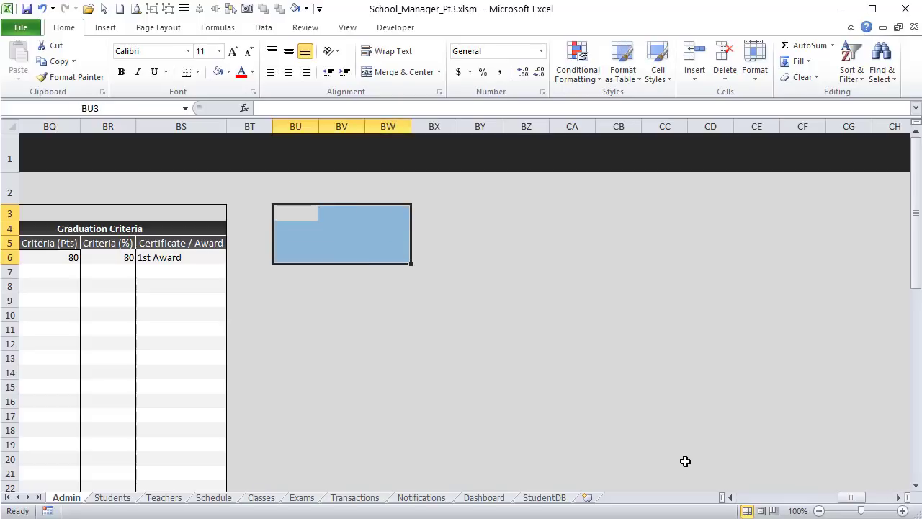
pyautogui.moveTo(855, 497); pyautogui.dragTo(845, 499)
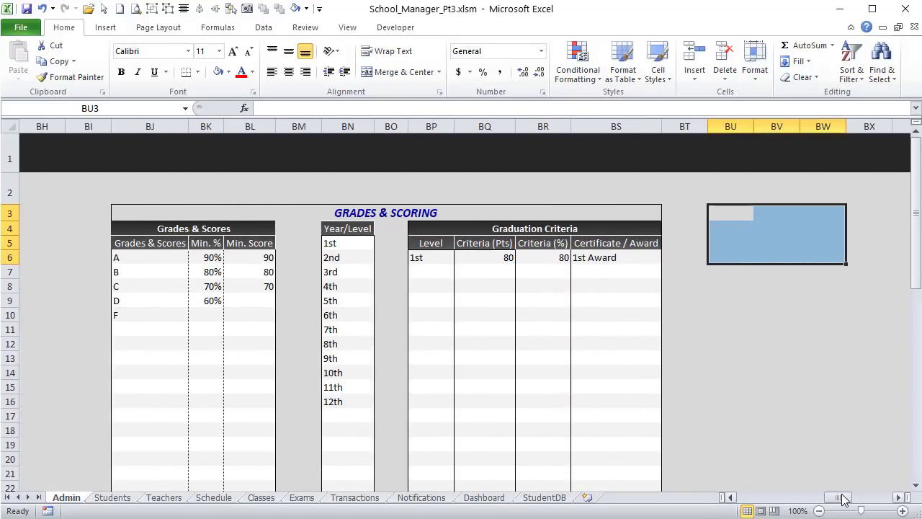
# Insert two blank columns at BP and BQ before Graduation Criteria
pyautogui.click(392, 127)
pyautogui.click(441, 124)
pyautogui.rightClick(440, 127)
pyautogui.click(372, 221)
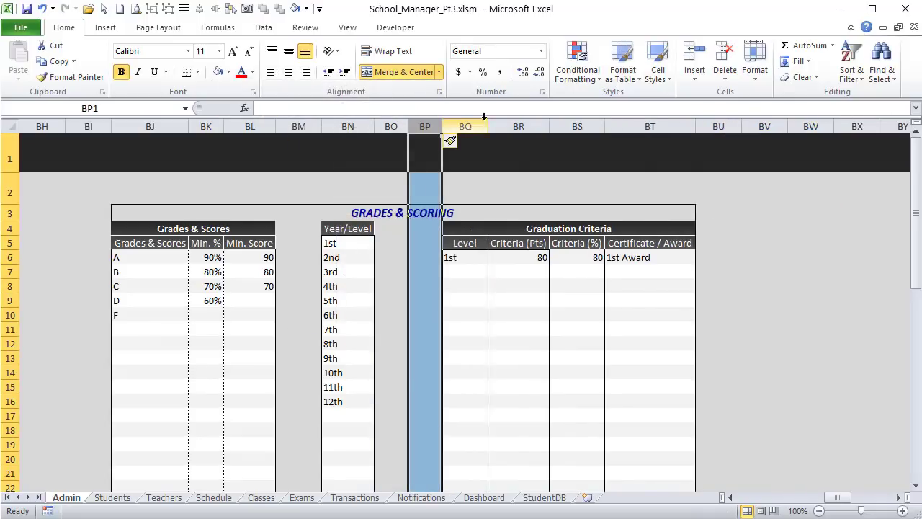
pyautogui.click(465, 126)
pyautogui.rightClick(478, 127)
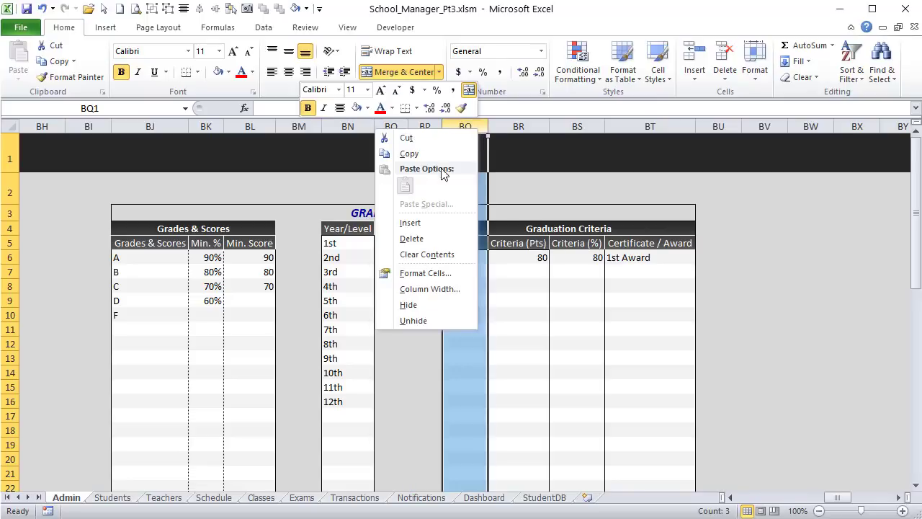
pyautogui.click(439, 222)
# Copy the Year/Level list BN4:BN26 into cell BP4
pyautogui.click(358, 231)
pyautogui.scroll(-2, 360, 385)
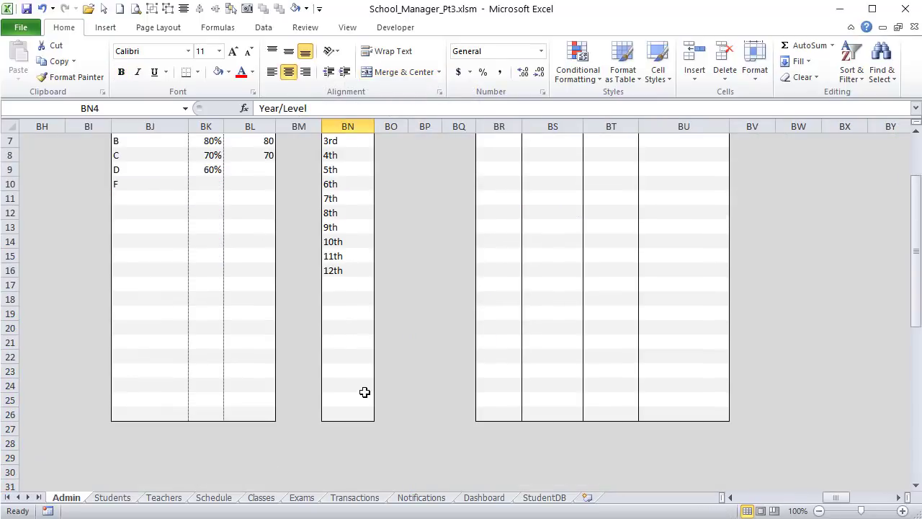
pyautogui.keyDown('shift'); pyautogui.click(362, 414); pyautogui.keyUp('shift')
pyautogui.scroll(2, 418, 336)
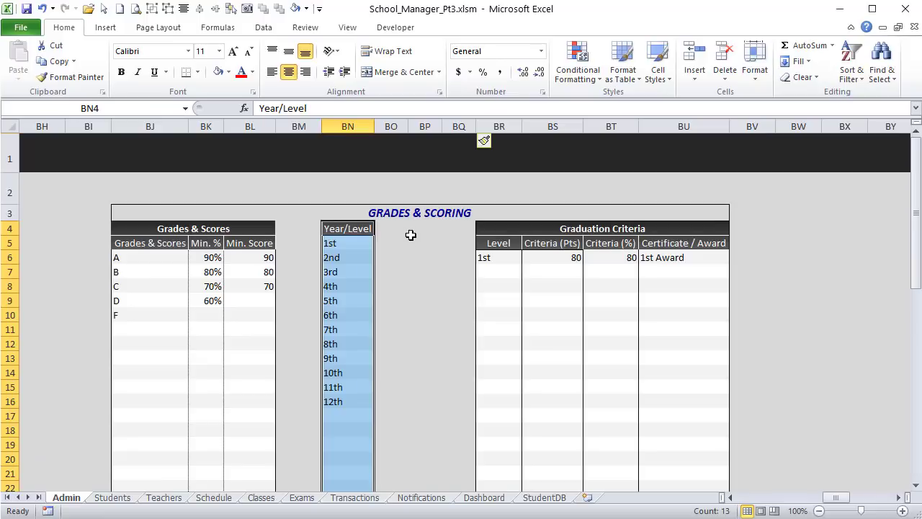
pyautogui.hotkey('ctrl', 'c')
pyautogui.click(416, 229)
pyautogui.hotkey('ctrl', 'v')
# Enter the Exam Types heading followed by Exam, Quiz, Test and Assignment
pyautogui.write('Esam Type')
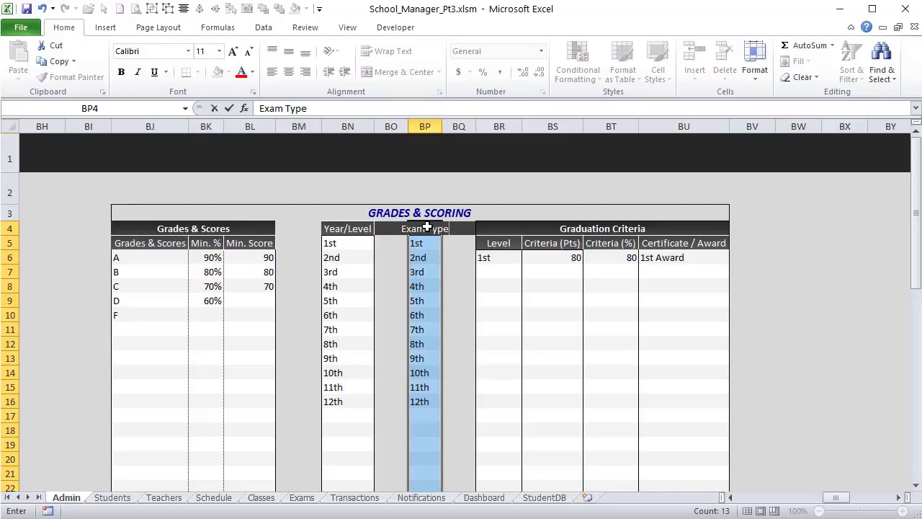
pyautogui.press('Return')
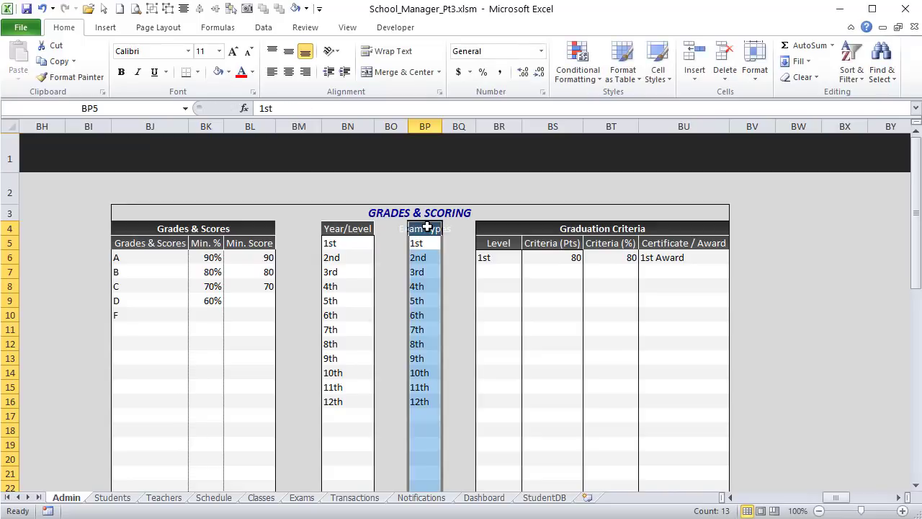
pyautogui.write('Examp')
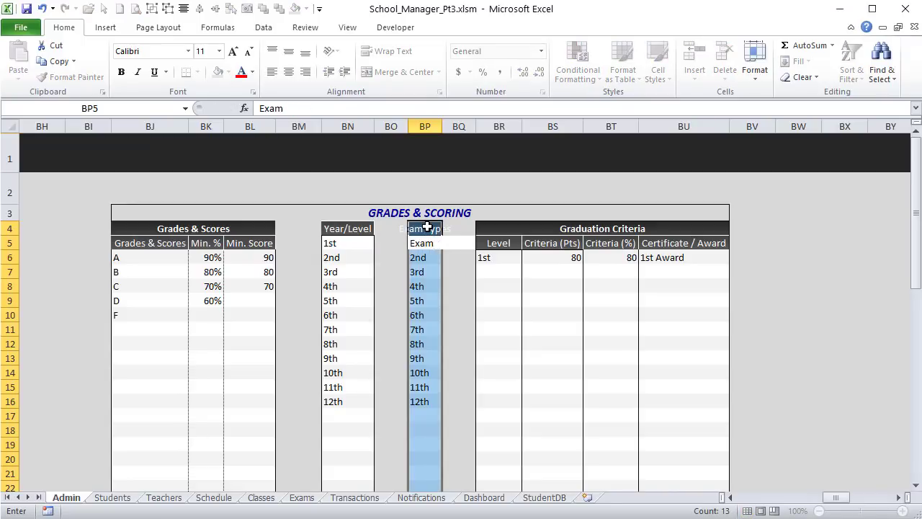
pyautogui.press('Return')
pyautogui.write('QUiz')
pyautogui.press('Return')
pyautogui.write('Test')
pyautogui.press('Return')
pyautogui.write('Assignment')
pyautogui.press('Return')
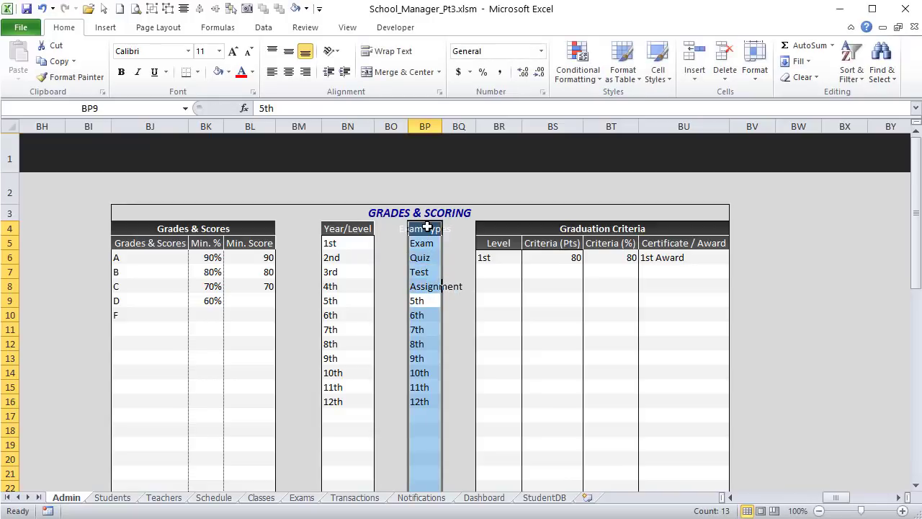
# Clear the leftover year entries and autofit column BP
pyautogui.keyDown('shift'); pyautogui.click(432, 397); pyautogui.keyUp('shift')
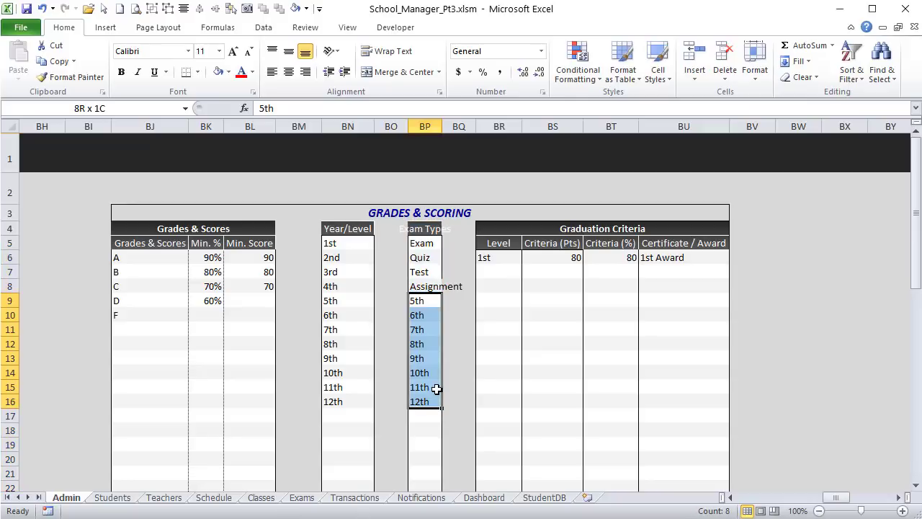
pyautogui.press('Delete')
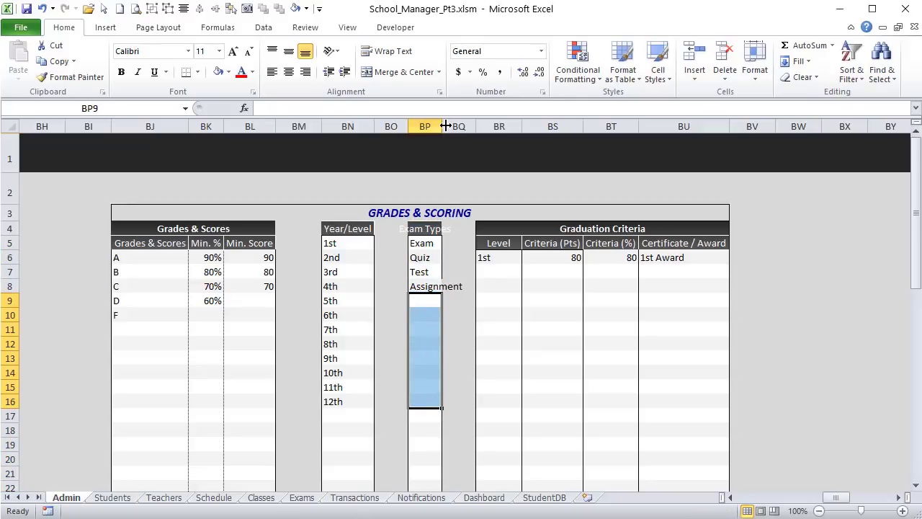
pyautogui.doubleClick(441, 126)
pyautogui.click(383, 307)
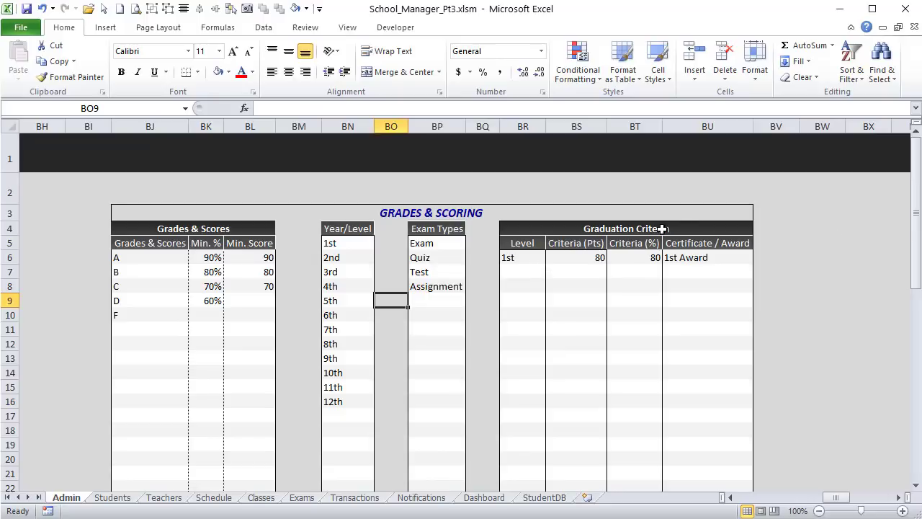
pyautogui.click(372, 355)
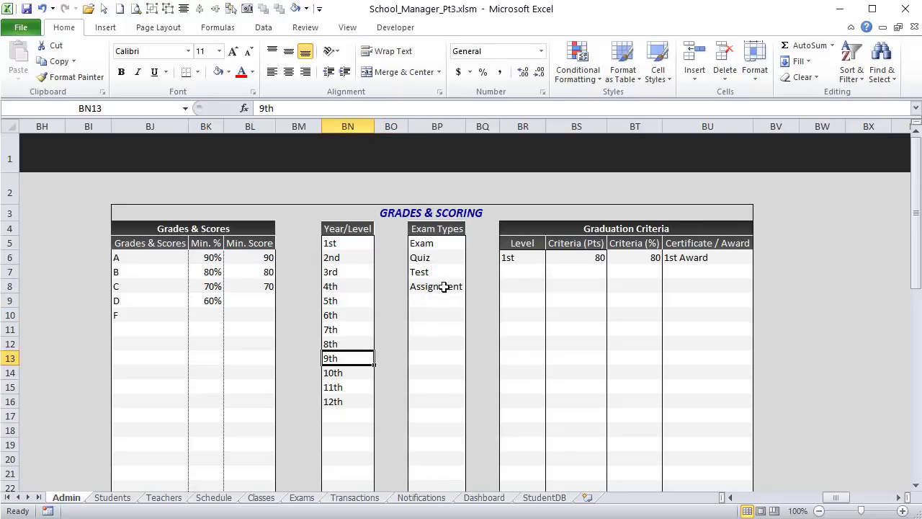
# Copy the SCHEDULE SETTINGS section title to cell CC3
pyautogui.moveTo(841, 499); pyautogui.dragTo(818, 503)
pyautogui.click(167, 212)
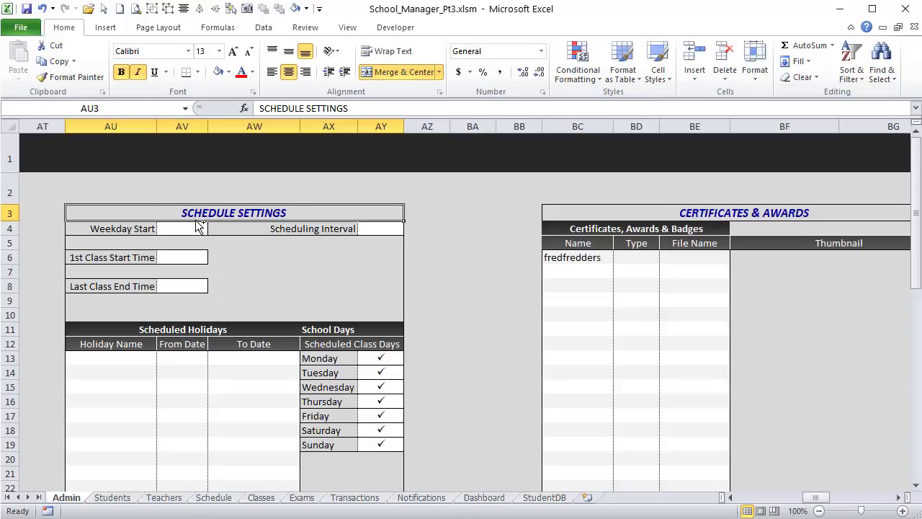
pyautogui.hotkey('ctrl', 'c')
pyautogui.moveTo(823, 499); pyautogui.dragTo(856, 502)
pyautogui.click(497, 242)
pyautogui.click(510, 226)
pyautogui.click(509, 213)
pyautogui.hotkey('ctrl', 'v')
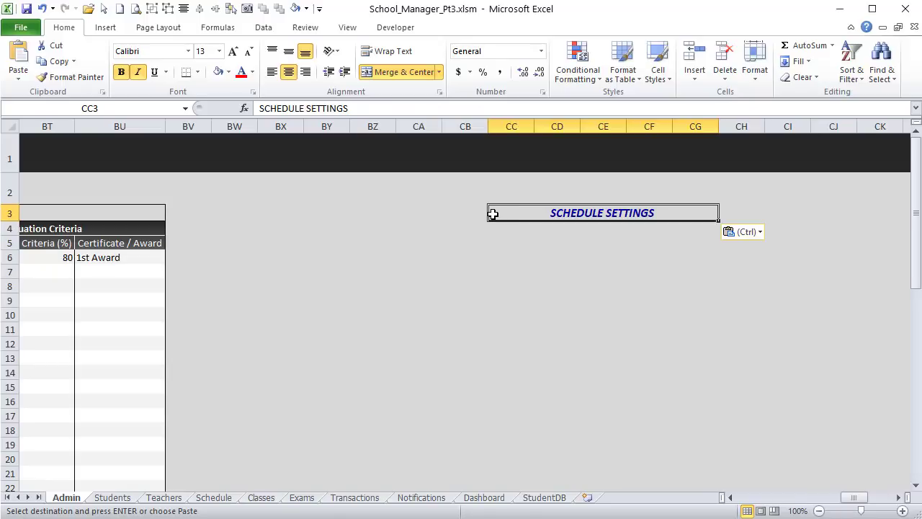
# Enter the Transaction Items heading in CC4 with Item Name, Item Type and Category below
pyautogui.click(500, 227)
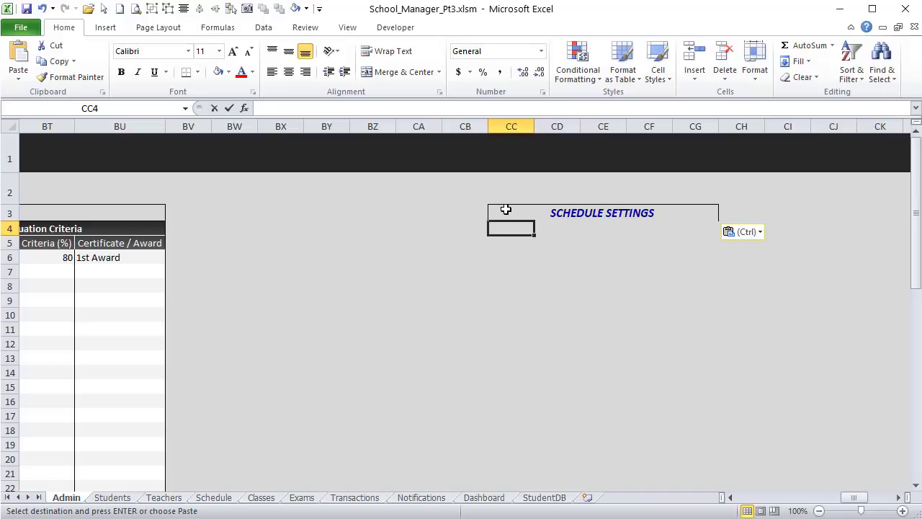
pyautogui.write('Tr')
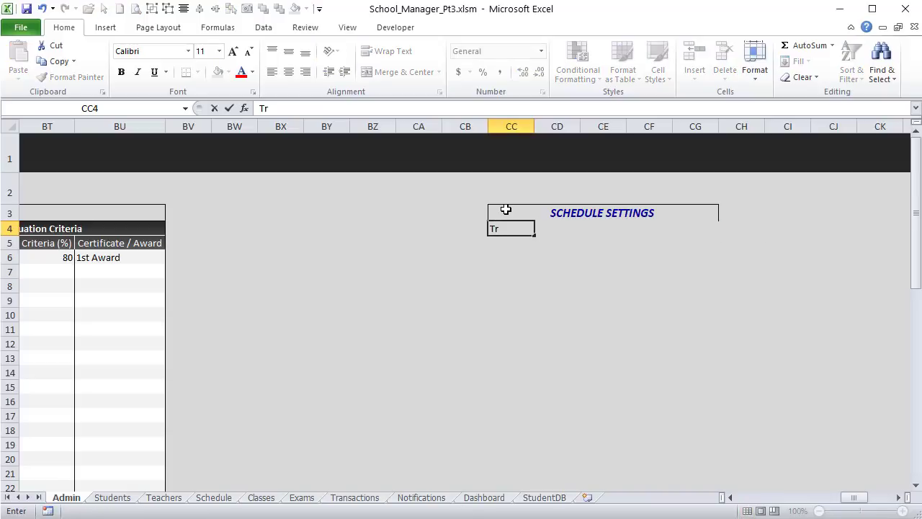
pyautogui.write('ansaction Items')
pyautogui.press('Return')
pyautogui.write('Item Name')
pyautogui.press('Tab')
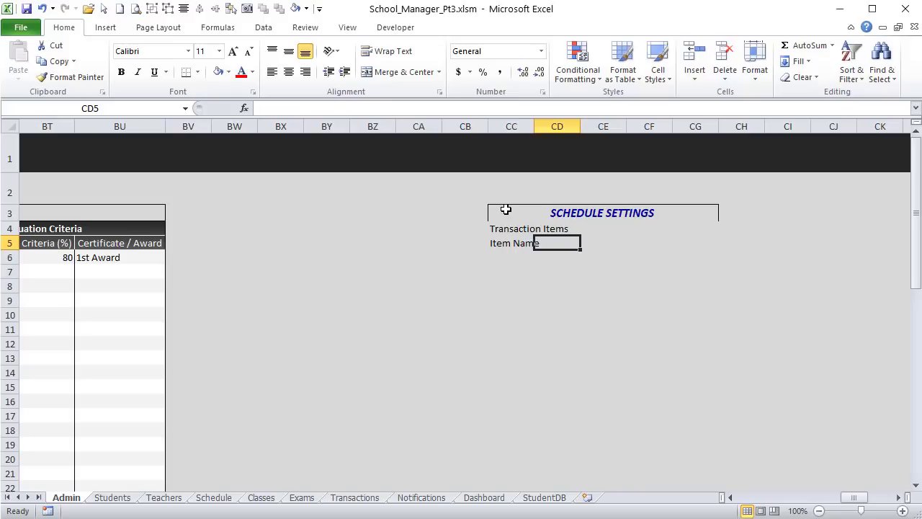
pyautogui.write('Item Type')
pyautogui.press('Tab')
pyautogui.write('Ca')
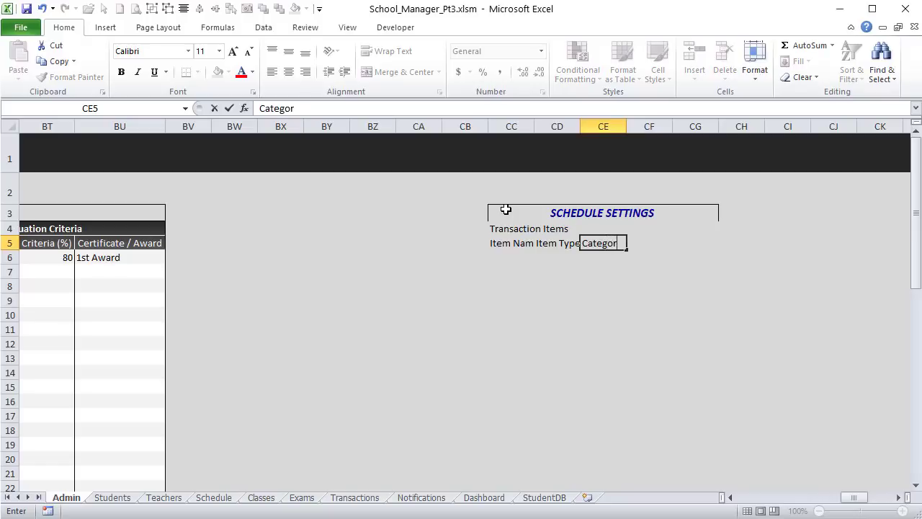
pyautogui.write('tegory')
pyautogui.press('Return')
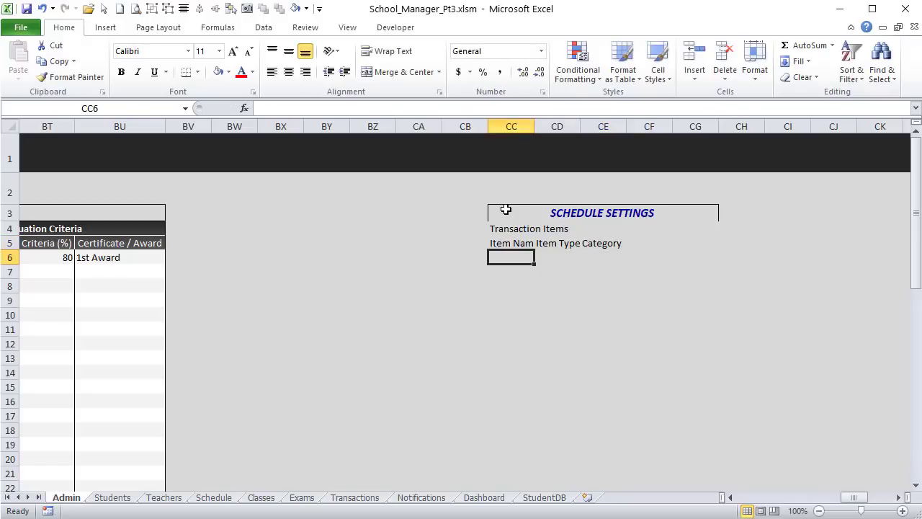
# Merge and centre Transaction Items across CC4:CE4 with the Table Title style
pyautogui.moveTo(513, 228); pyautogui.dragTo(595, 228)
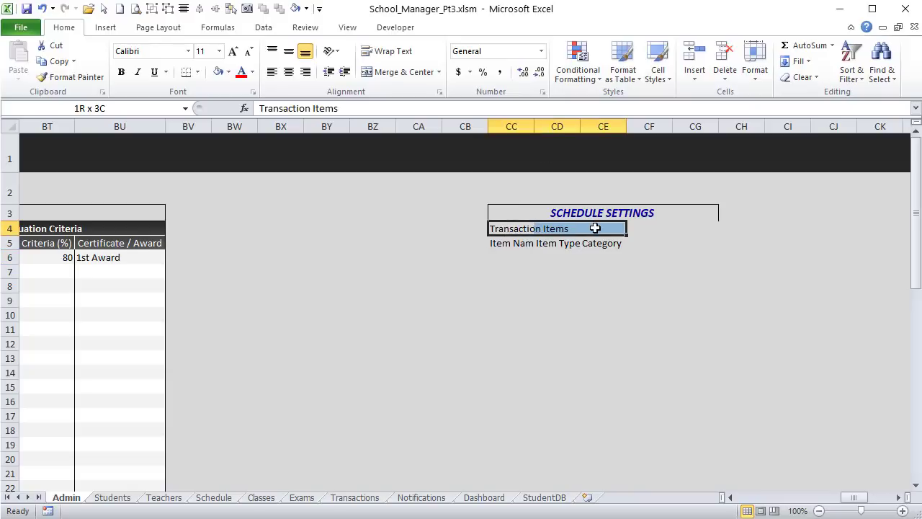
pyautogui.click(407, 72)
pyautogui.click(663, 81)
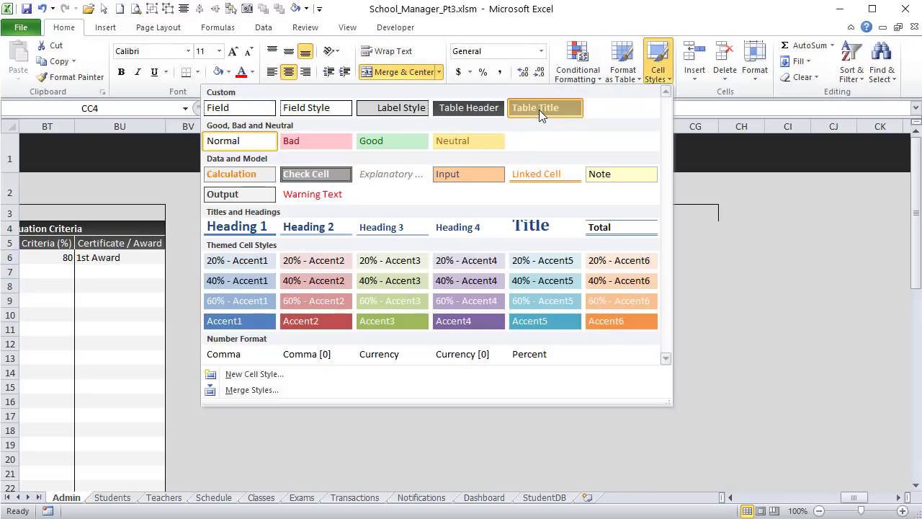
pyautogui.click(540, 109)
pyautogui.click(504, 242)
pyautogui.click(496, 222)
pyautogui.click(288, 72)
# Apply the Table Header style to the Item Name, Item Type and Category headings
pyautogui.click(534, 243)
pyautogui.moveTo(534, 244); pyautogui.dragTo(605, 243)
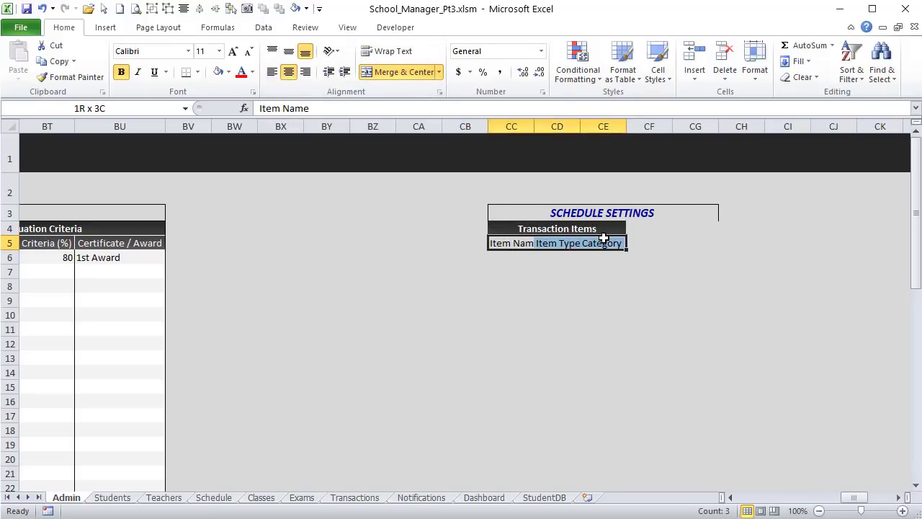
pyautogui.click(651, 81)
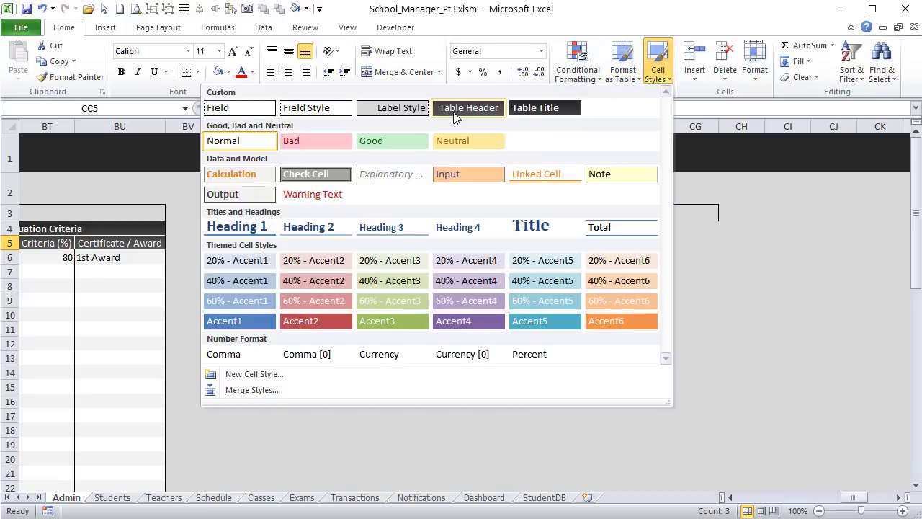
pyautogui.click(494, 109)
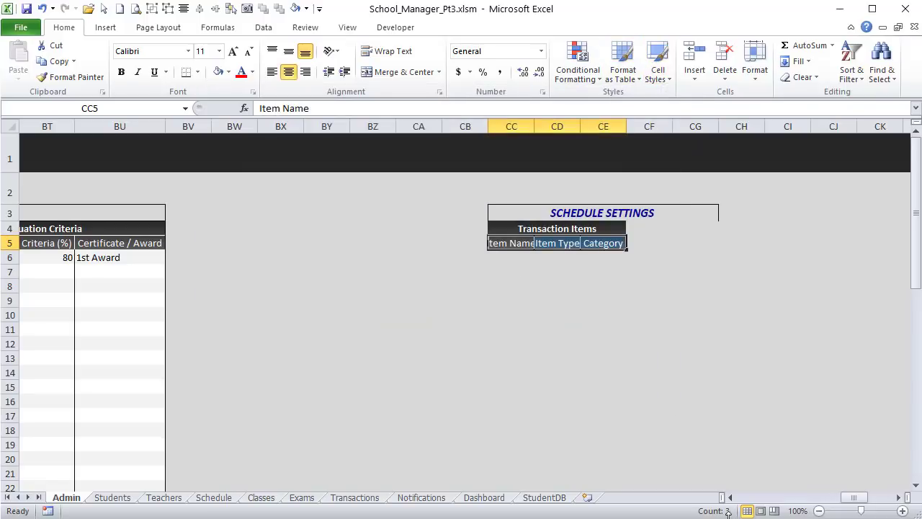
pyautogui.moveTo(854, 498); pyautogui.dragTo(835, 501)
# Copy the grades table body BJ6:BL26 to CC6 and autofit columns CC to CE
pyautogui.click(398, 257)
pyautogui.scroll(-4, 432, 310)
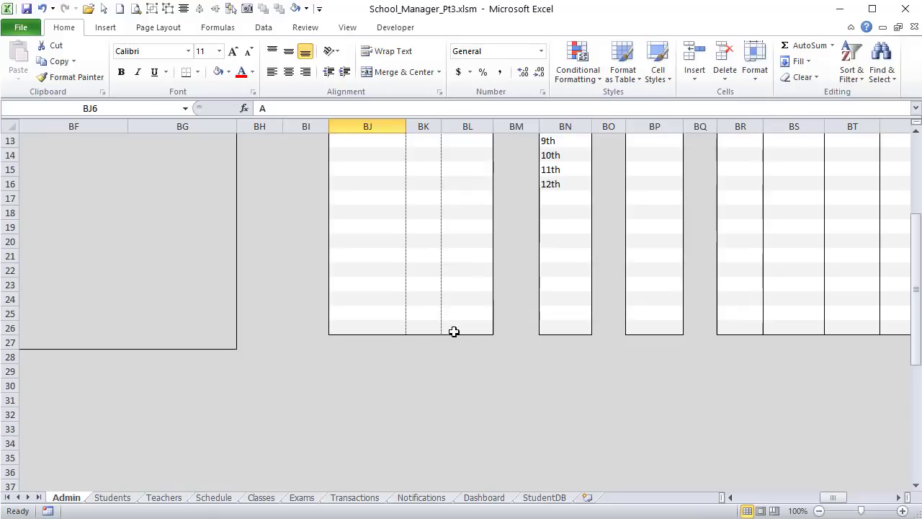
pyautogui.keyDown('shift'); pyautogui.click(458, 328); pyautogui.keyUp('shift')
pyautogui.hotkey('ctrl', 'c')
pyautogui.moveTo(821, 501); pyautogui.dragTo(863, 500)
pyautogui.scroll(4, 841, 418)
pyautogui.click(444, 257)
pyautogui.hotkey('ctrl', 'v')
pyautogui.moveTo(472, 126); pyautogui.dragTo(542, 116)
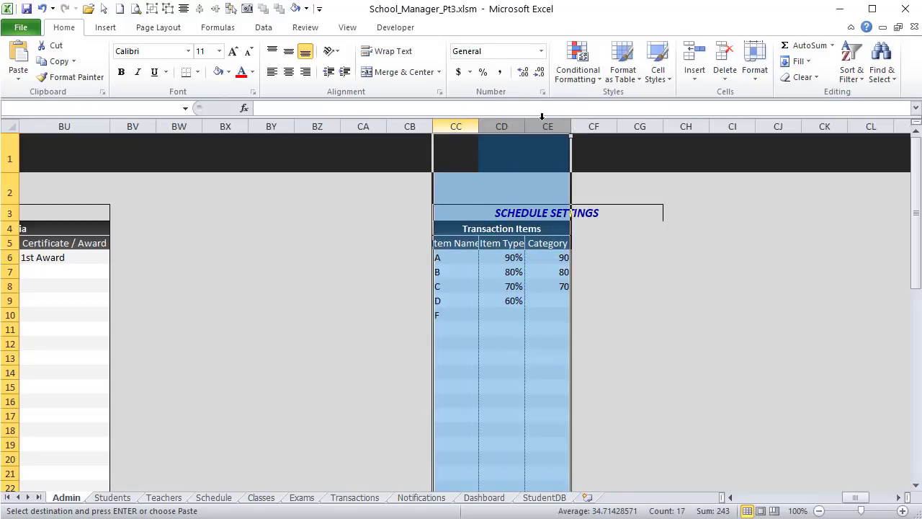
pyautogui.doubleClick(479, 127)
# Enter School Fee as an Income item with category Fees
pyautogui.click(469, 258)
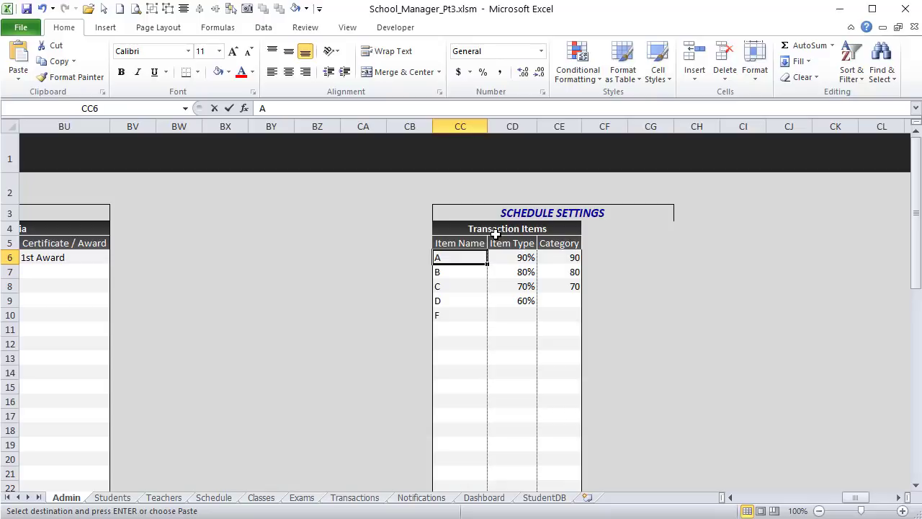
pyautogui.write('School Fee')
pyautogui.press('Tab')
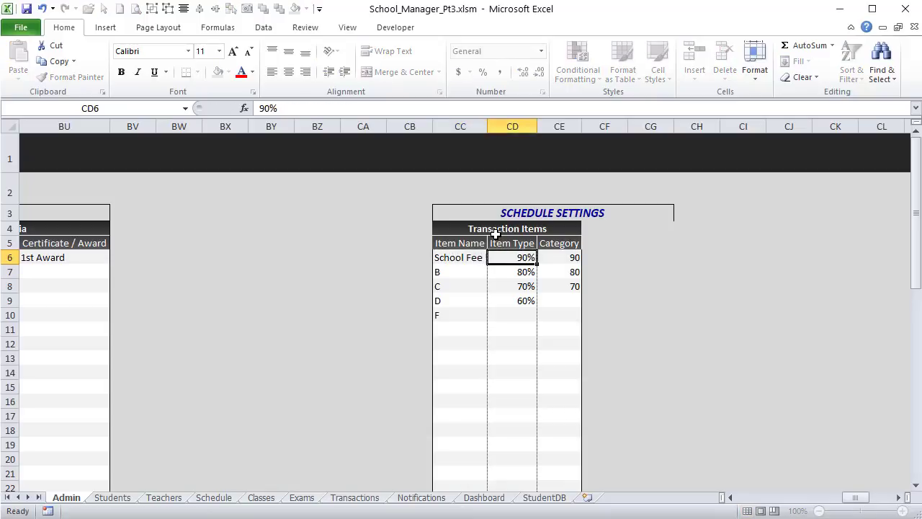
pyautogui.write('Inco')
pyautogui.press('Delete')
pyautogui.write('me')
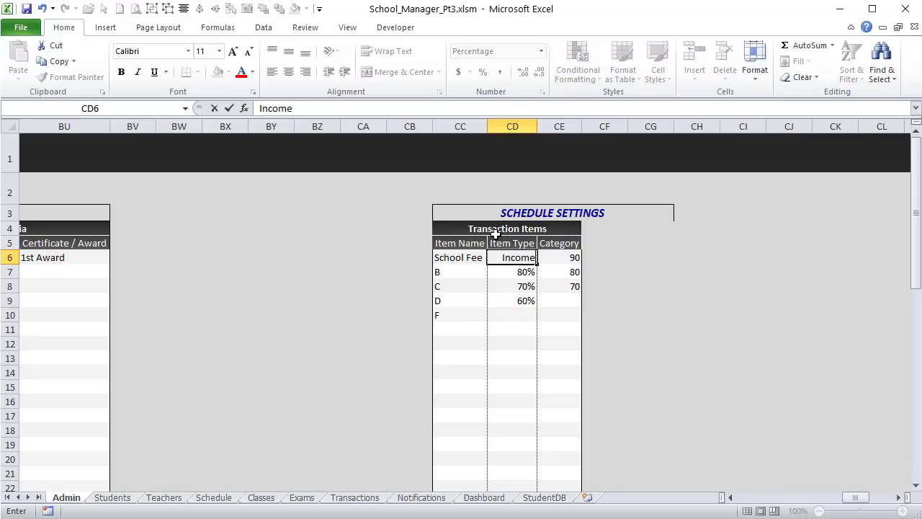
pyautogui.press('Tab')
pyautogui.write('Fee')
pyautogui.press('Return')
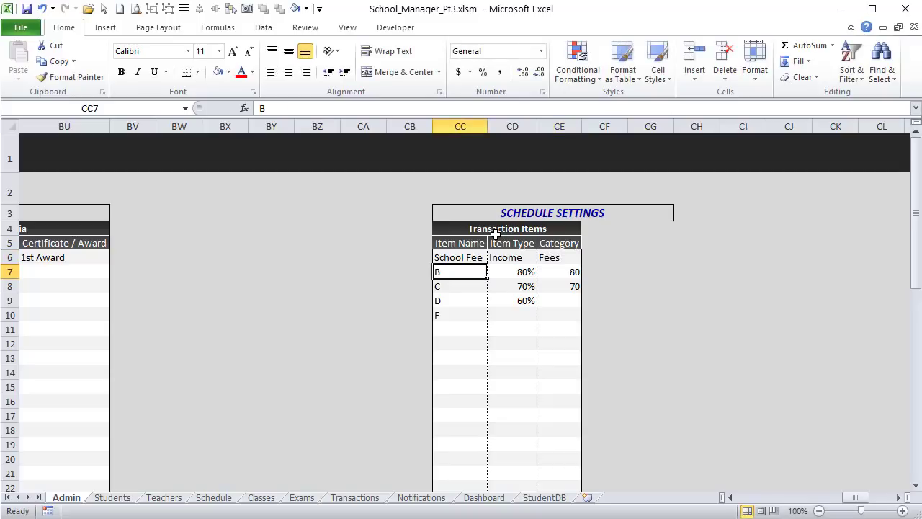
# Add Lesson as an Income item in the next row
pyautogui.write('Sta')
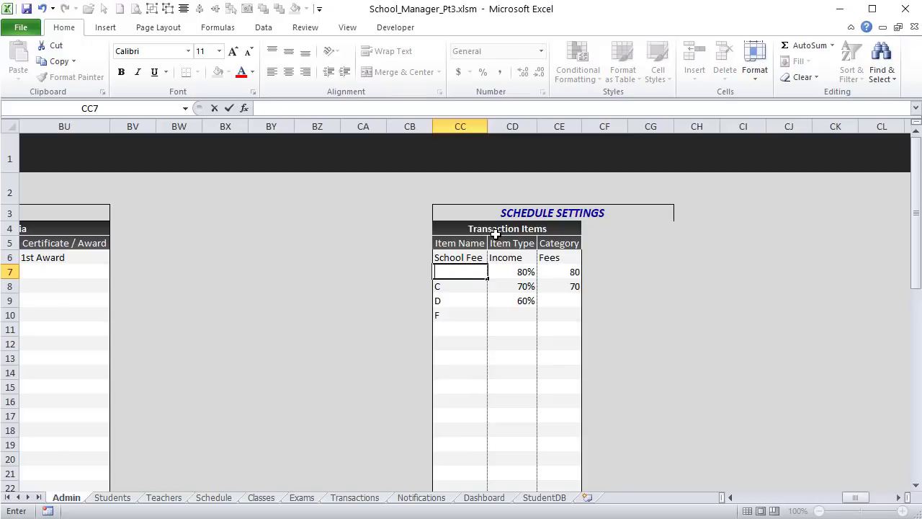
pyautogui.write('n')
pyautogui.press('Tab')
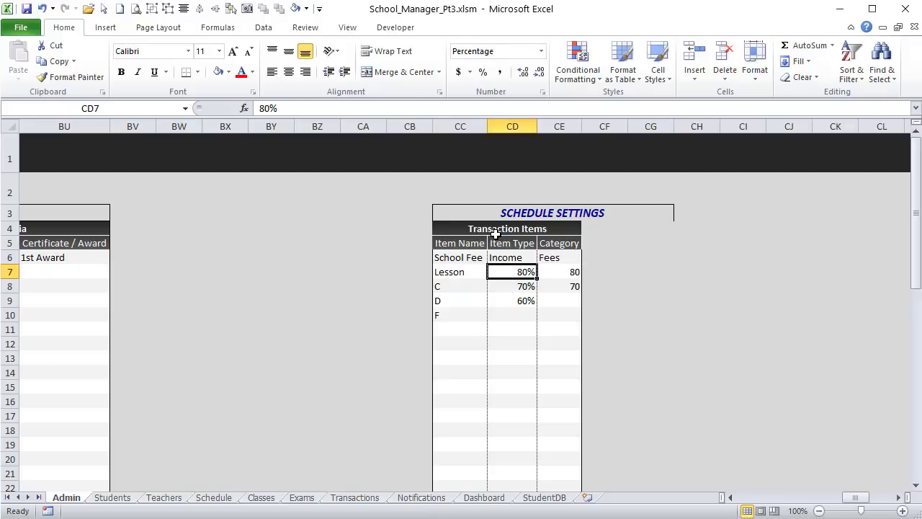
pyautogui.write('IN')
pyautogui.press('Tab')
pyautogui.hotkey('shift', 'Tab')
pyautogui.press('Return')
# Add Teacher Salary as Expense/Salaries and give Lesson the Fees category
pyautogui.write('Teacher Sala')
pyautogui.write('Expense')
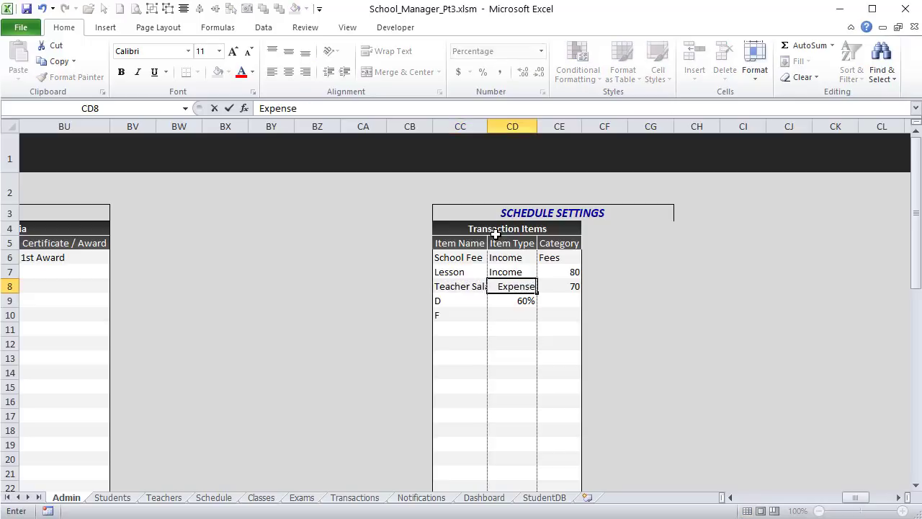
pyautogui.press('Tab')
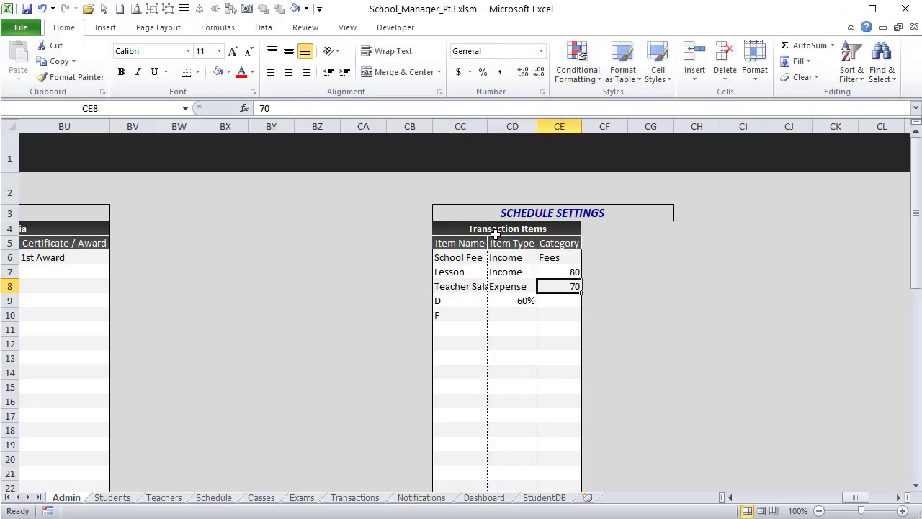
pyautogui.write('Salaries')
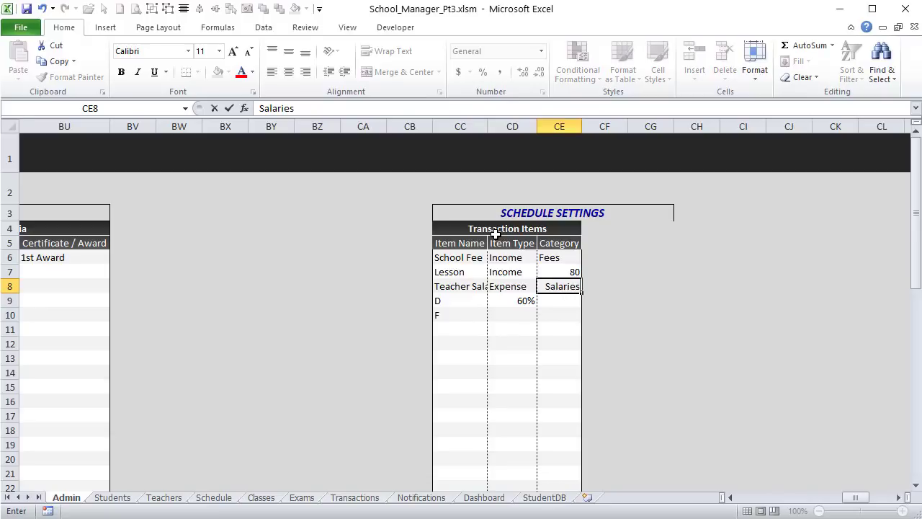
pyautogui.press('Up')
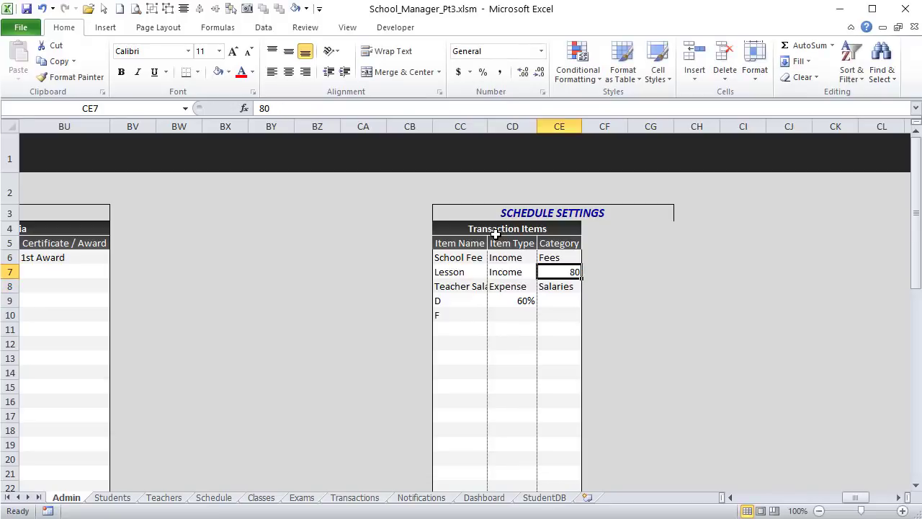
pyautogui.write('Fees')
pyautogui.press('Return')
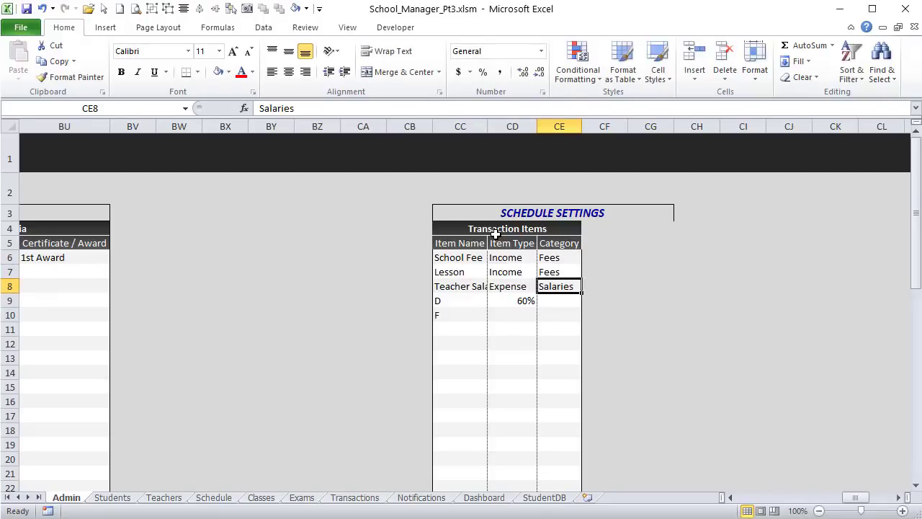
# Clear the leftover copied values and widen column CC to fit item names
pyautogui.moveTo(453, 295); pyautogui.dragTo(515, 324)
pyautogui.press('Delete')
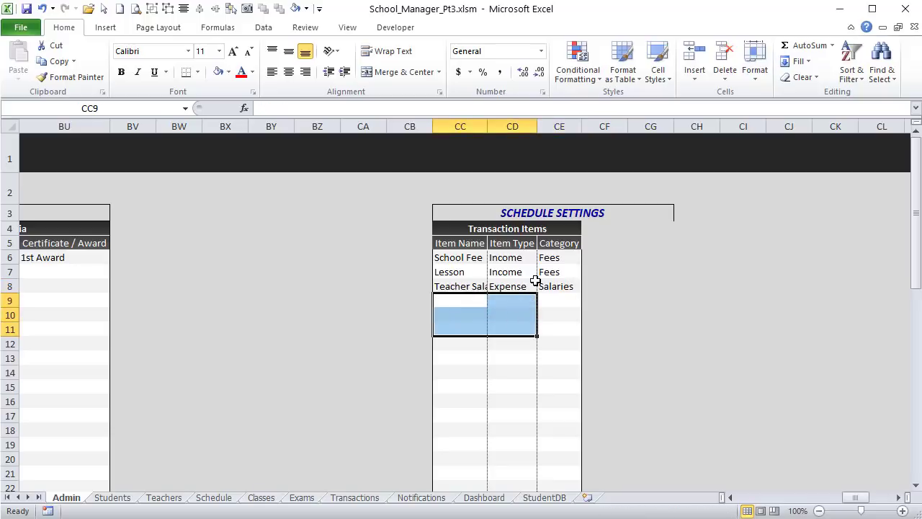
pyautogui.click(729, 325)
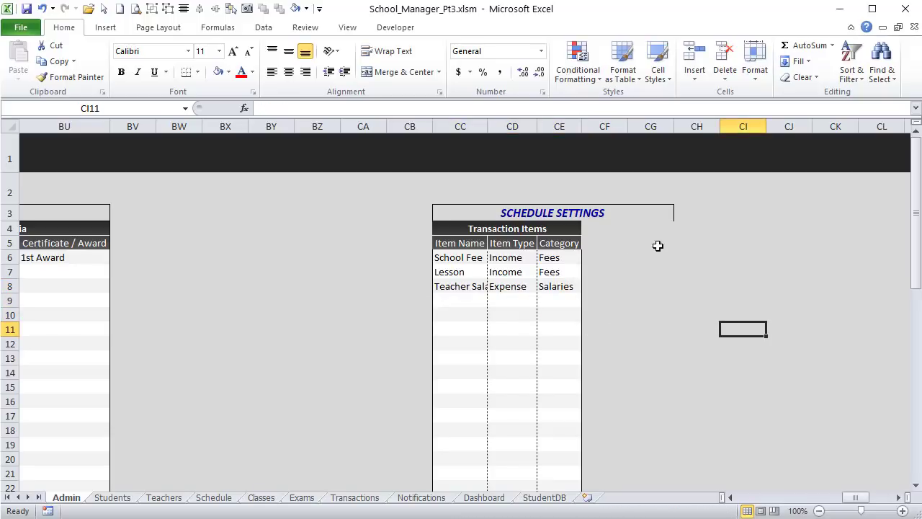
pyautogui.click(604, 215)
pyautogui.moveTo(487, 127); pyautogui.dragTo(502, 128)
# Scroll back to column A and select each Admin menu item in turn
pyautogui.click(569, 245)
pyautogui.click(637, 227)
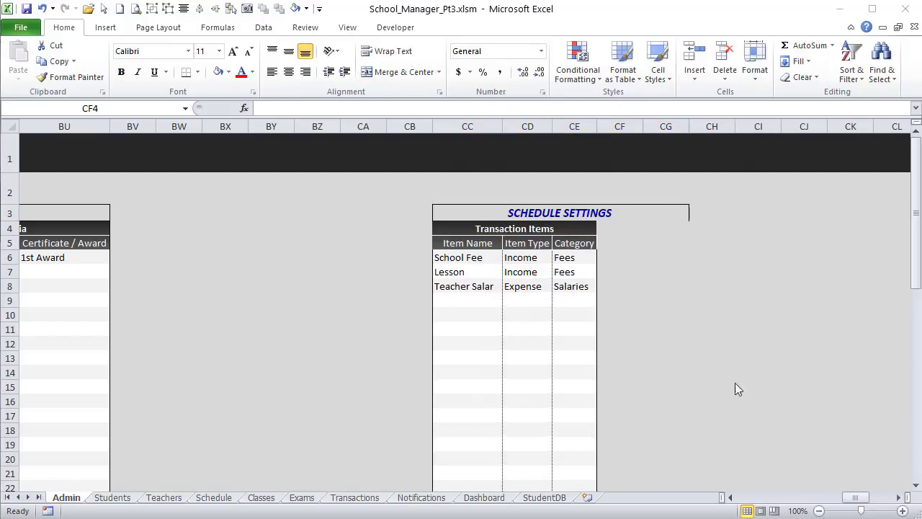
pyautogui.click(849, 500)
pyautogui.moveTo(852, 504); pyautogui.dragTo(741, 483)
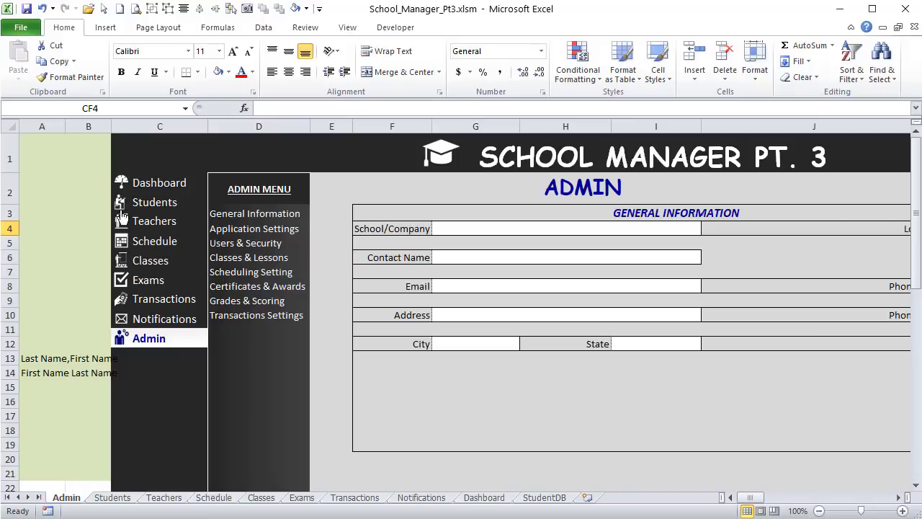
pyautogui.click(251, 216)
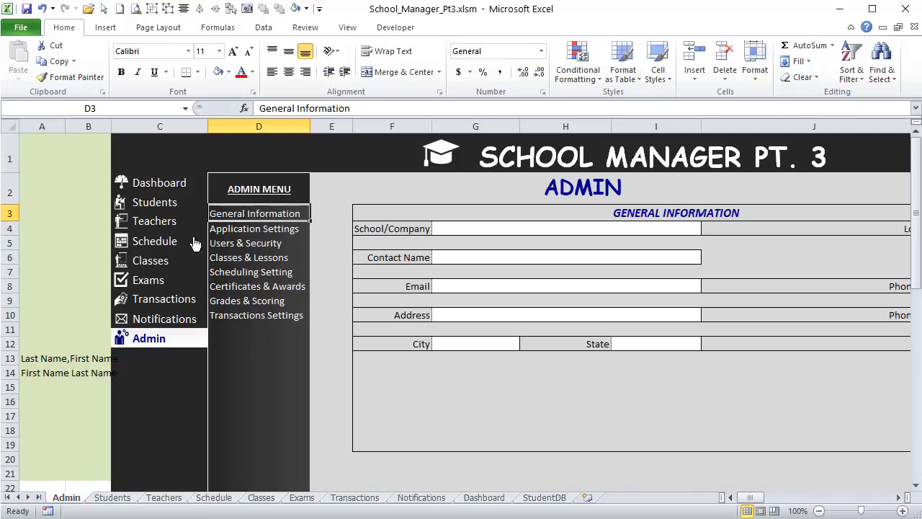
pyautogui.click(238, 229)
pyautogui.click(242, 243)
pyautogui.click(243, 257)
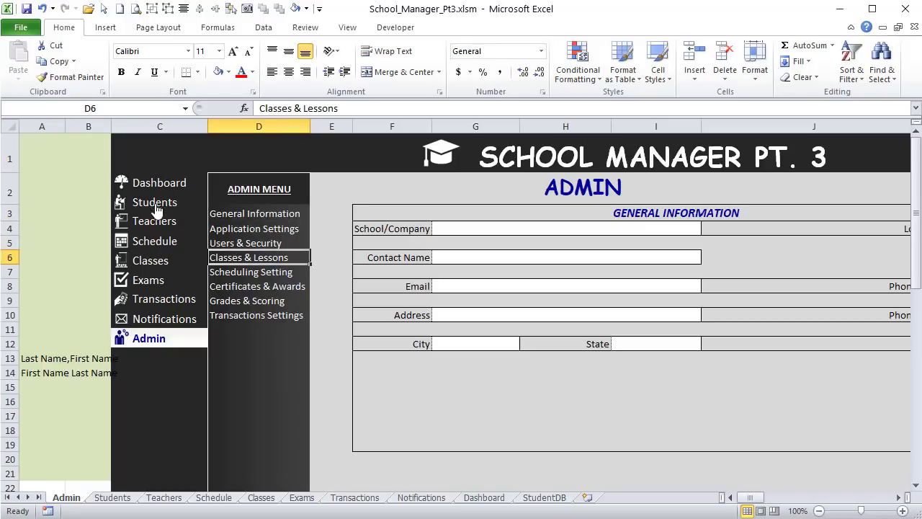
pyautogui.click(251, 214)
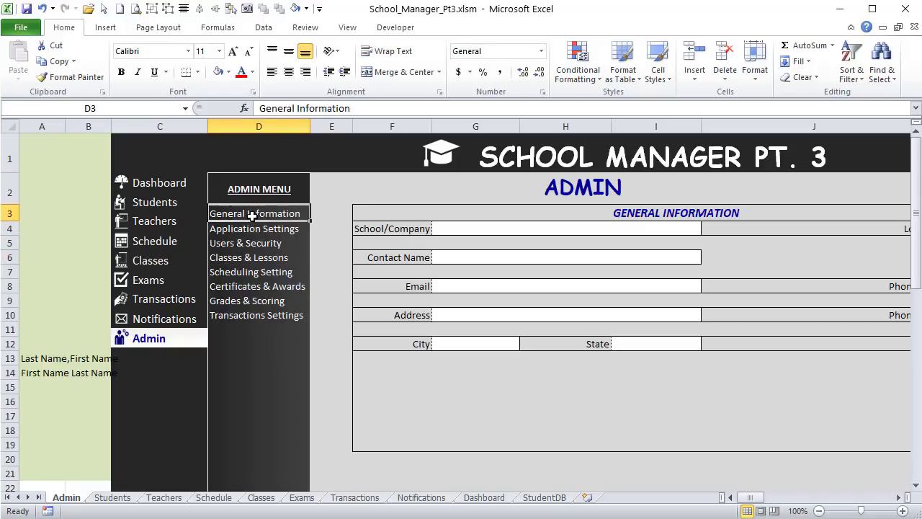
# Enter Menu Row in cell A3 and the value 3 in B3
pyautogui.click(27, 210)
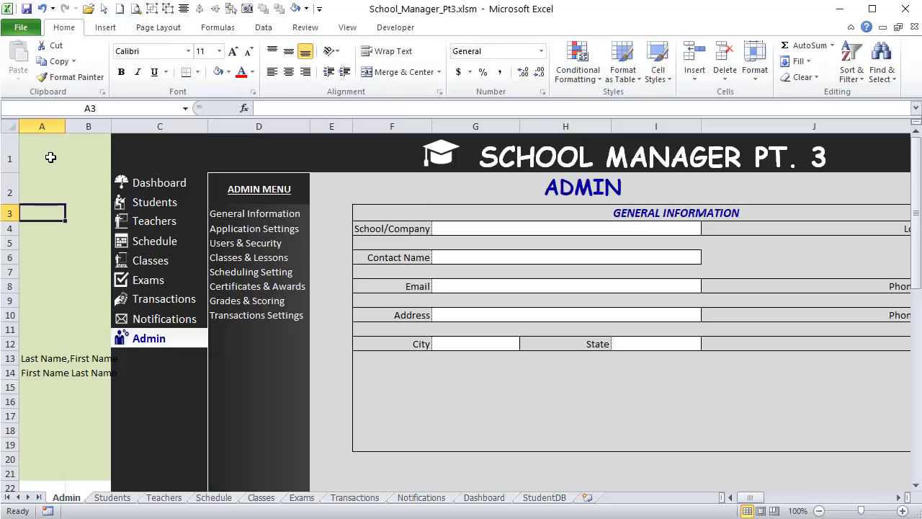
pyautogui.write('Menu Row')
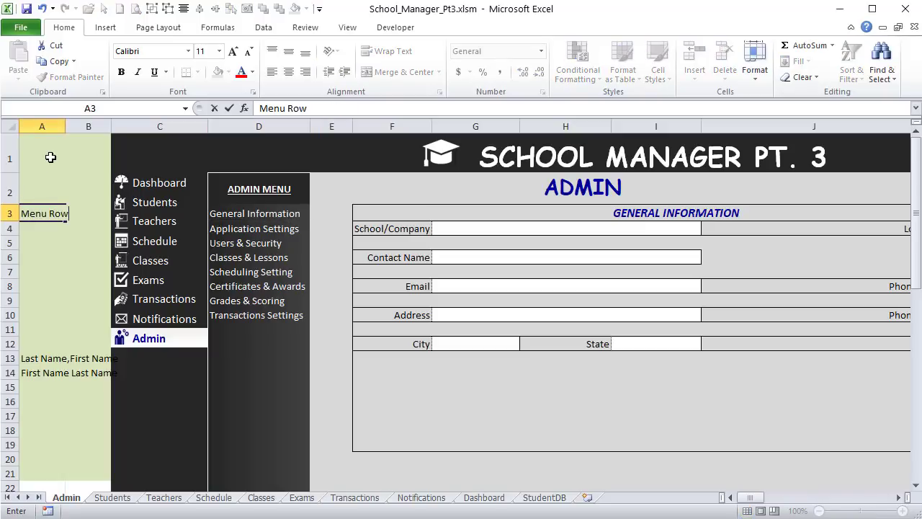
pyautogui.press('Tab')
pyautogui.write('3')
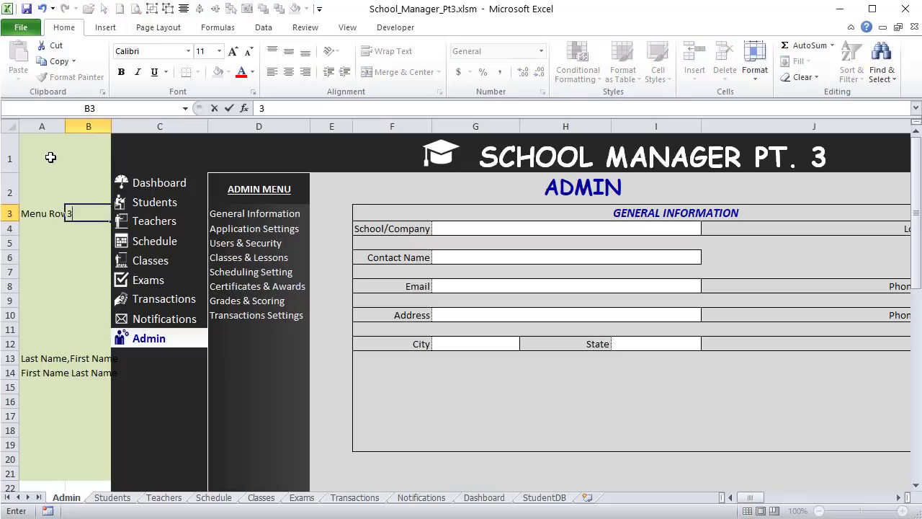
pyautogui.press('Tab')
# Start a formula conditional formatting rule on the admin menu items using =$B$3=Row()
pyautogui.click(245, 213)
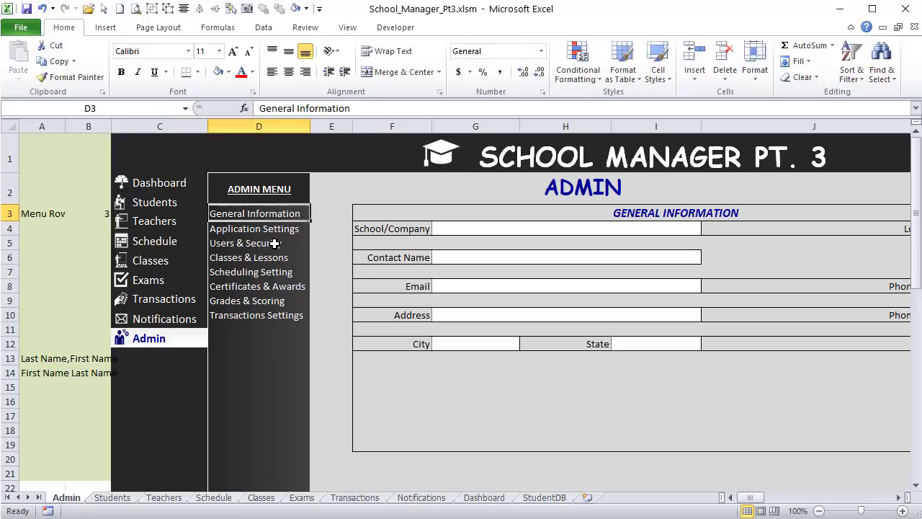
pyautogui.keyDown('shift'); pyautogui.click(276, 315); pyautogui.keyUp('shift')
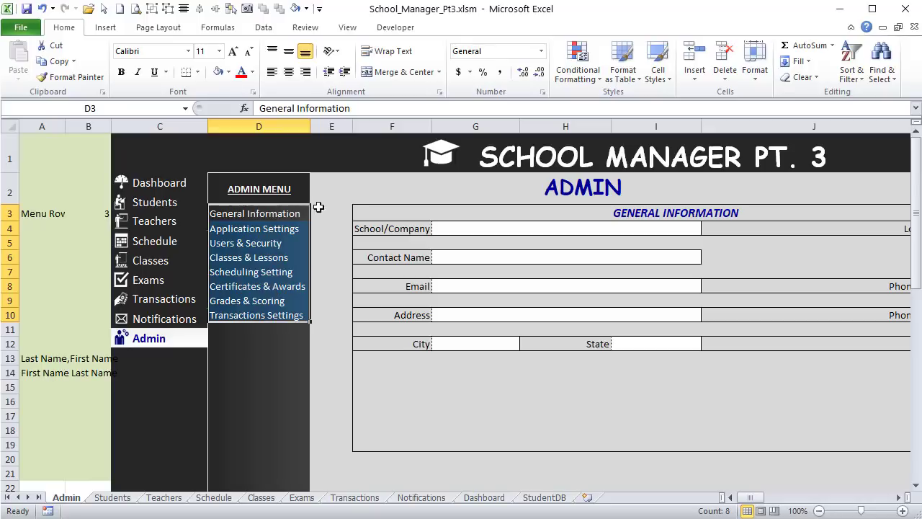
pyautogui.click(585, 76)
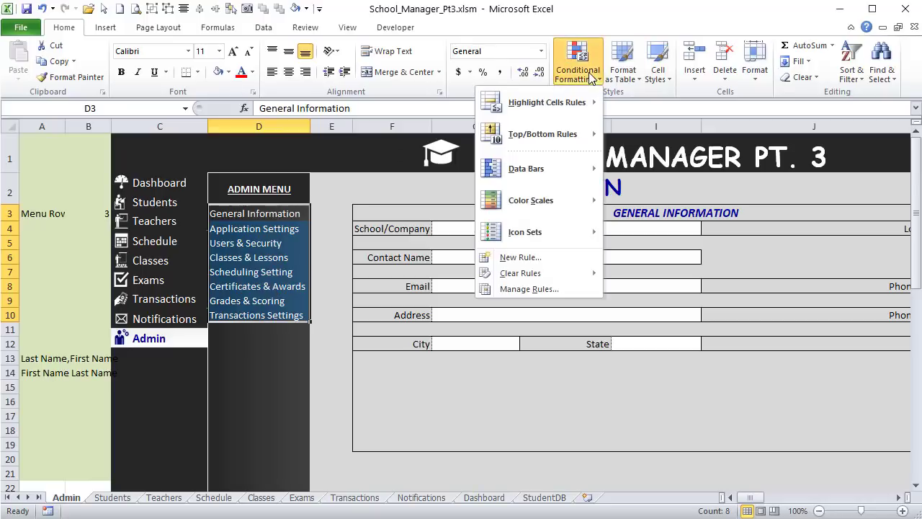
pyautogui.click(531, 261)
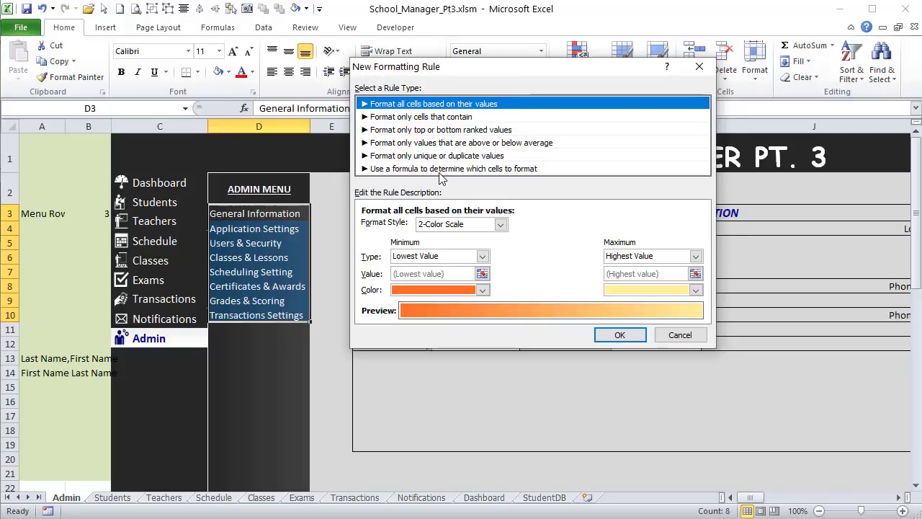
pyautogui.click(440, 170)
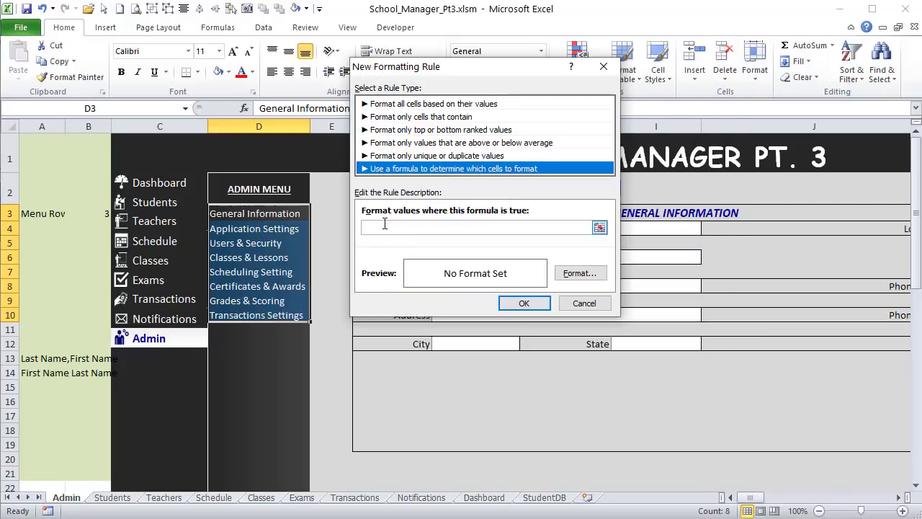
pyautogui.click(86, 213)
pyautogui.write('=Row(')
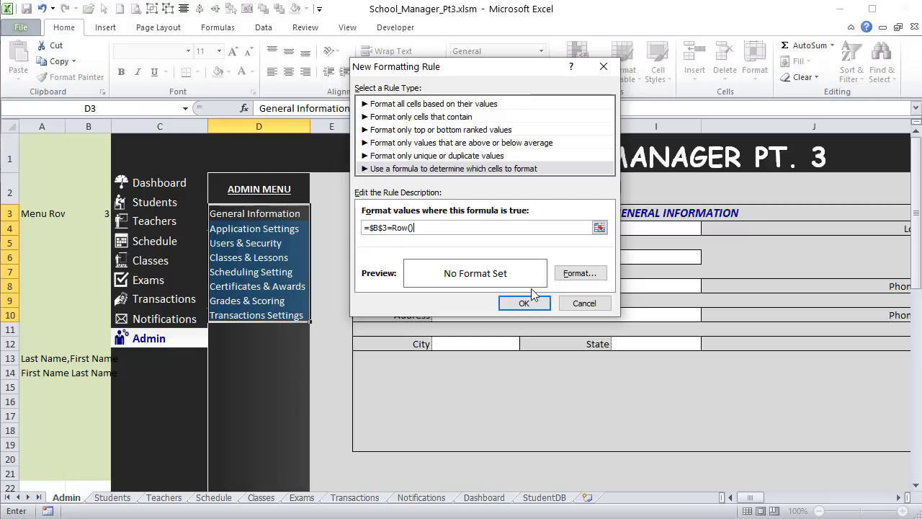
# Give the rule's format a white vertical gradient fill
pyautogui.click(583, 273)
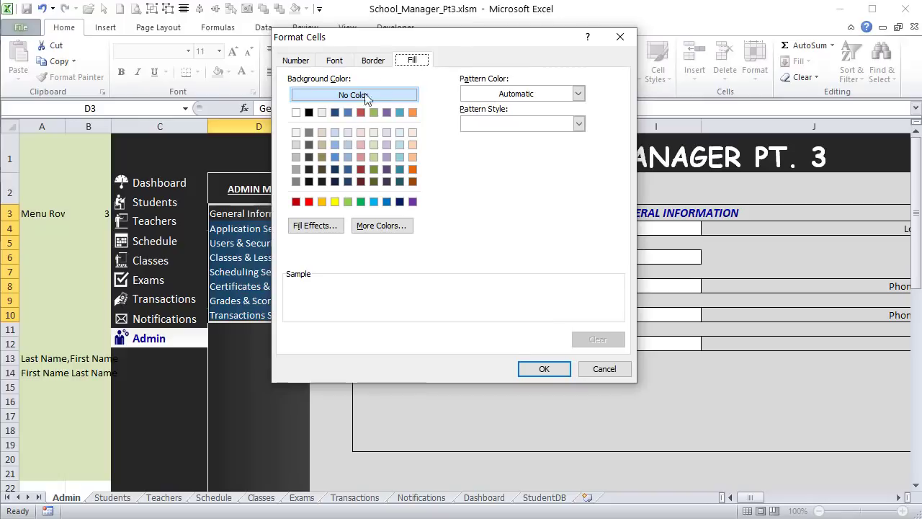
pyautogui.click(315, 226)
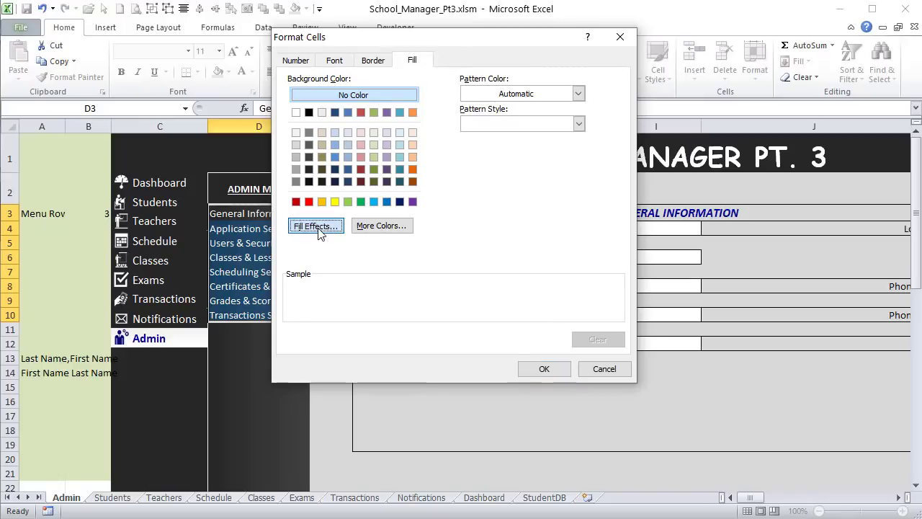
pyautogui.moveTo(374, 60); pyautogui.dragTo(502, 44)
pyautogui.click(501, 108)
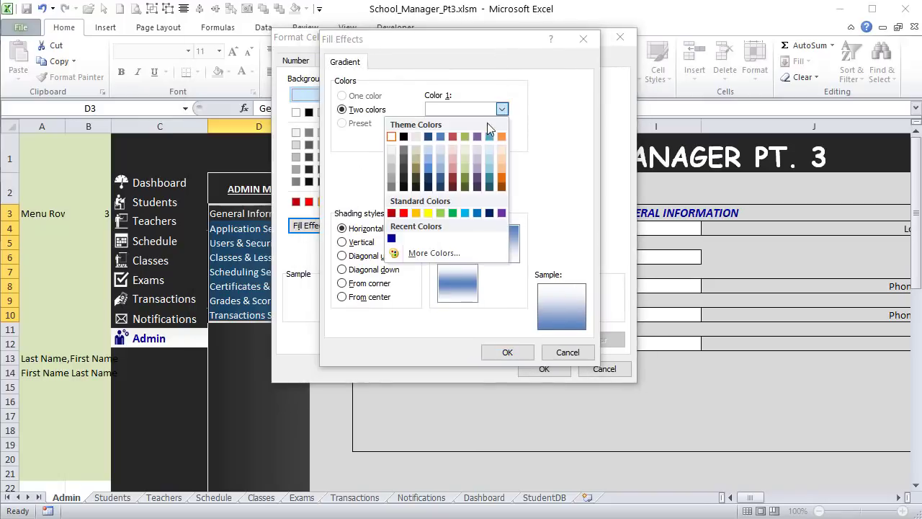
pyautogui.click(392, 149)
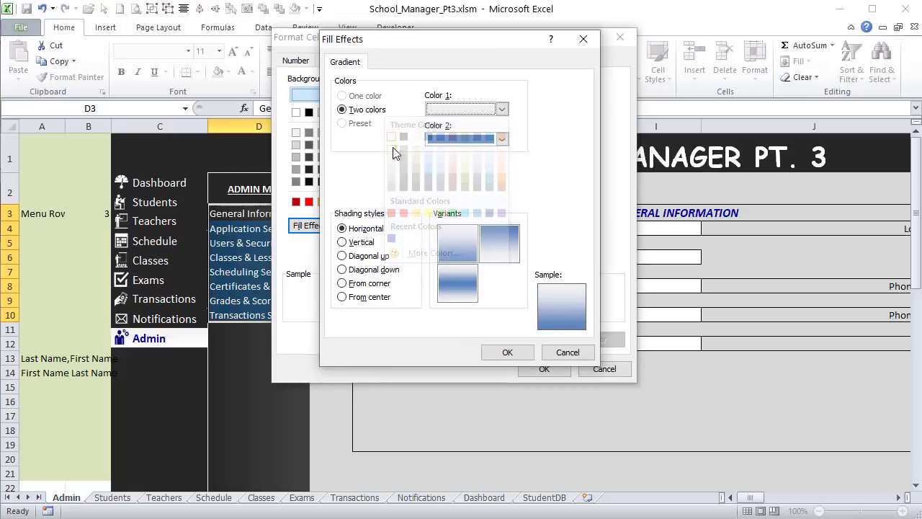
pyautogui.click(502, 139)
pyautogui.click(392, 168)
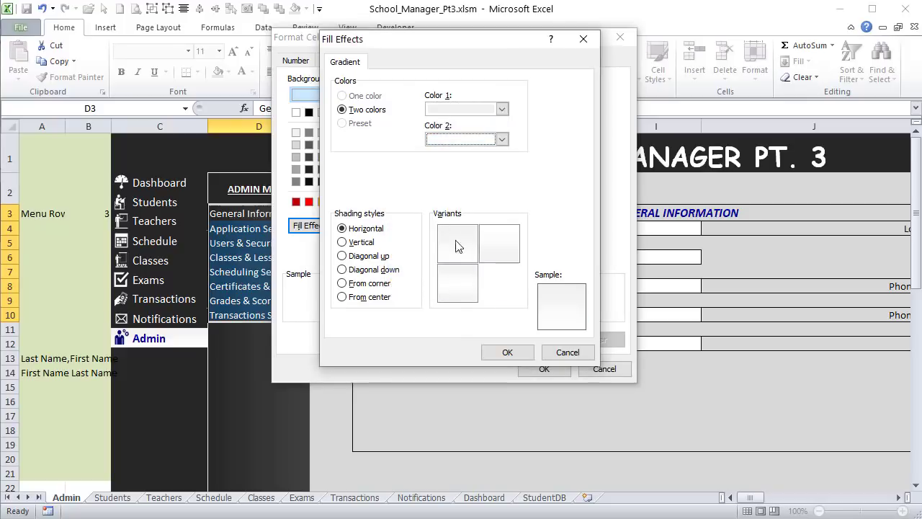
pyautogui.click(360, 245)
pyautogui.click(441, 241)
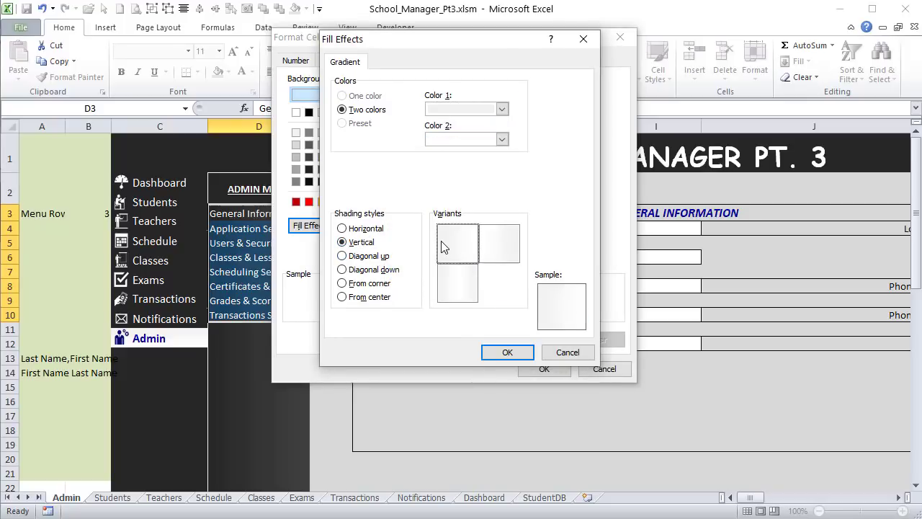
pyautogui.click(509, 351)
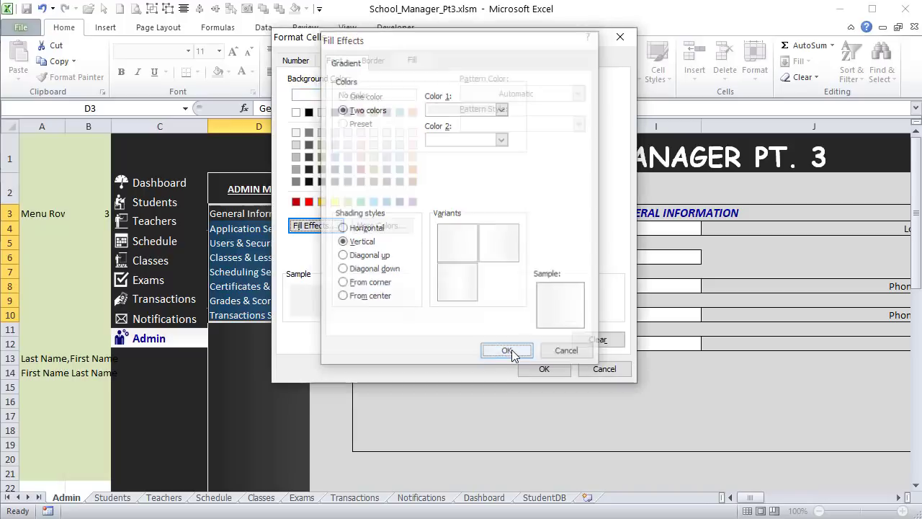
# Make the matching menu text bold and dark blue, and accept the format
pyautogui.click(335, 61)
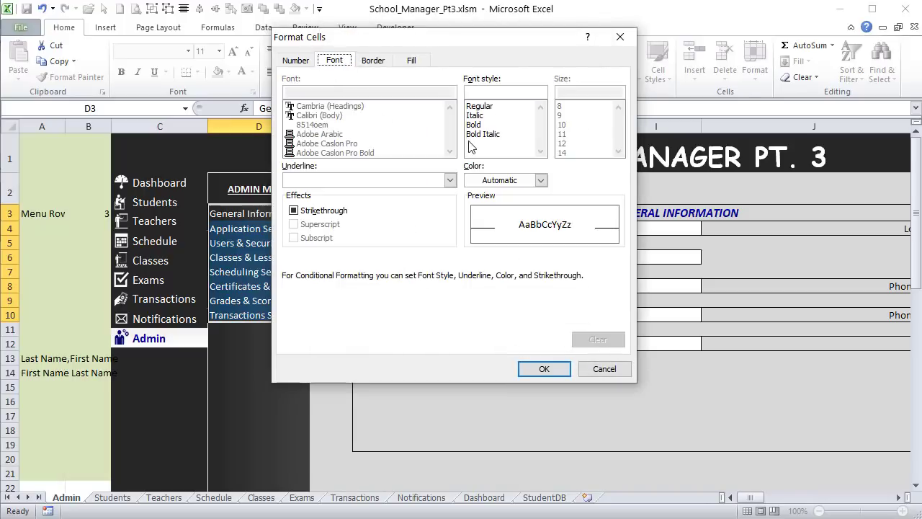
pyautogui.click(540, 180)
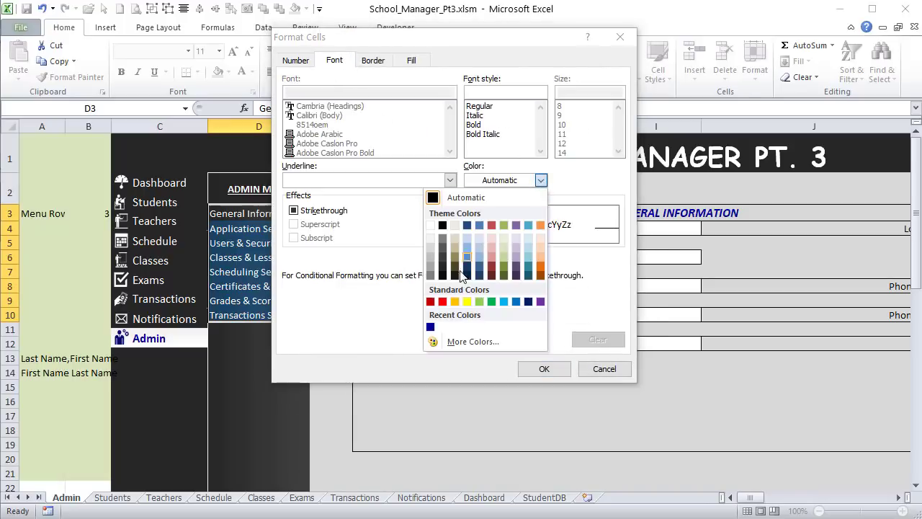
pyautogui.click(431, 327)
pyautogui.click(488, 126)
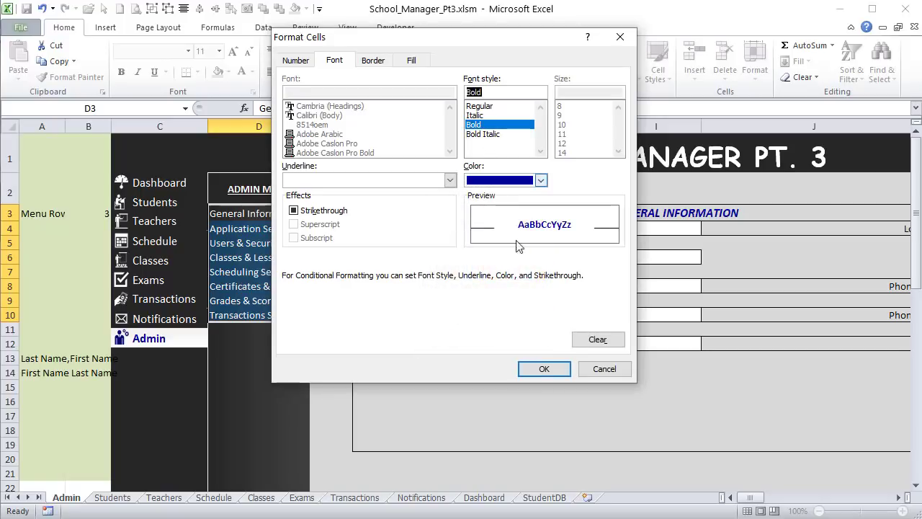
pyautogui.click(550, 369)
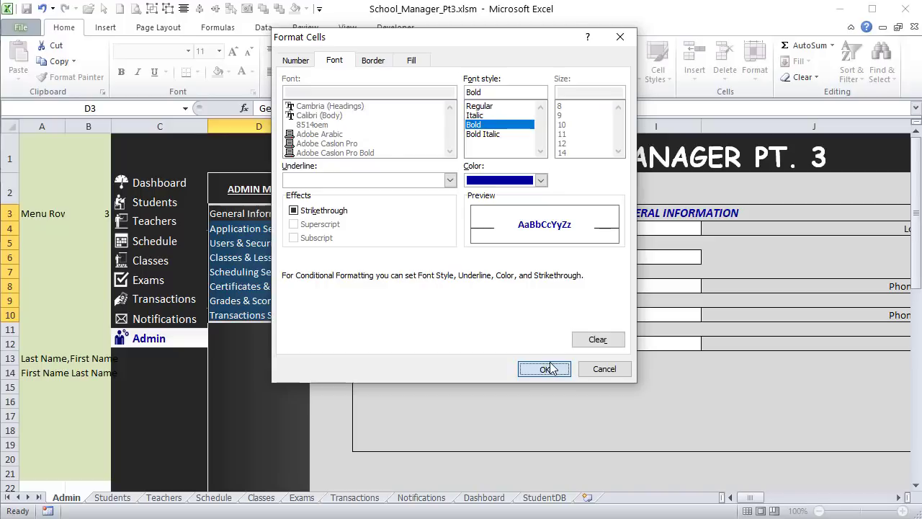
pyautogui.click(550, 369)
# Recheck the format leaving borders empty, then save the new rule
pyautogui.click(573, 275)
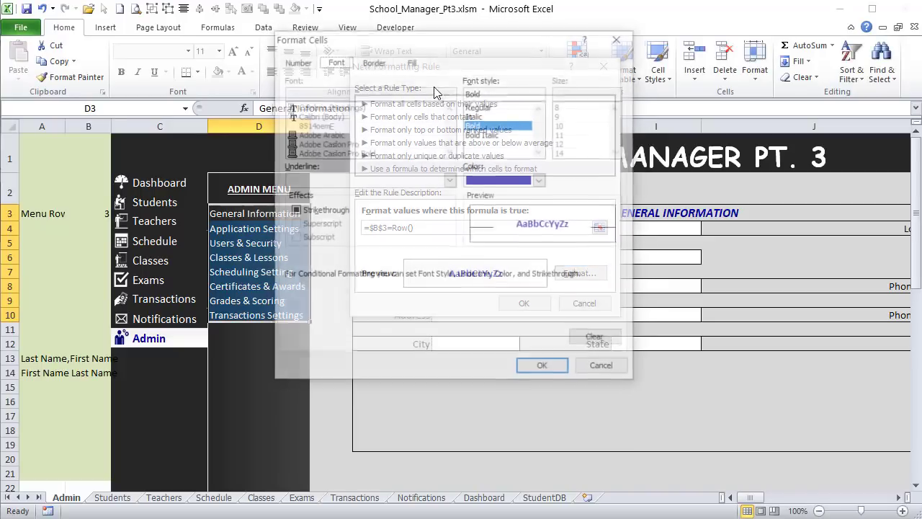
pyautogui.click(373, 62)
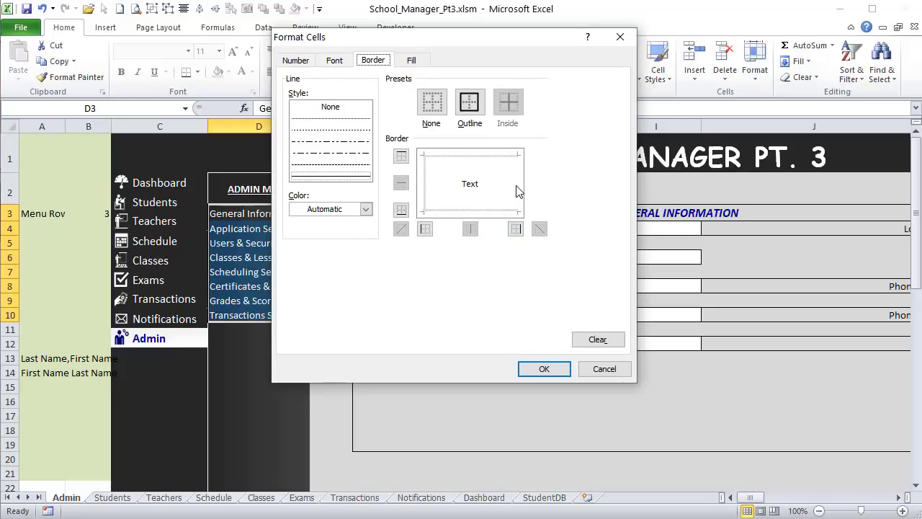
pyautogui.click(553, 371)
pyautogui.click(522, 306)
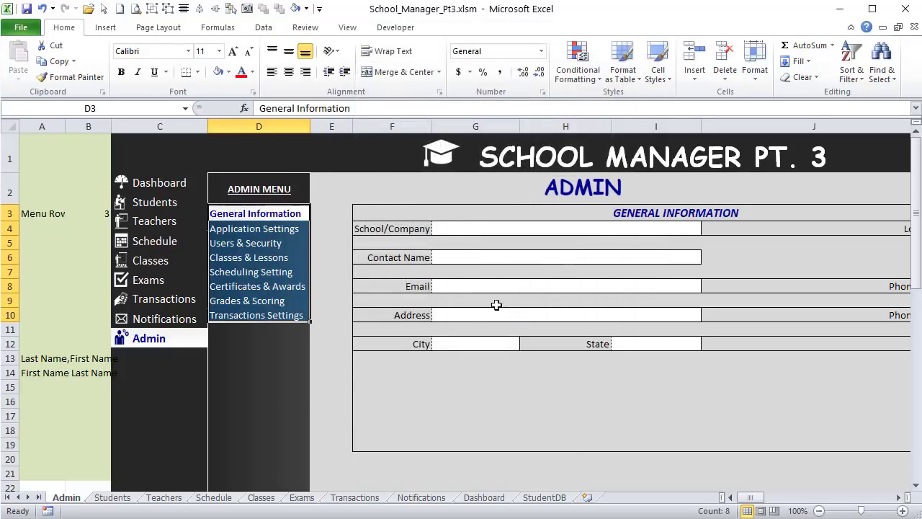
# Check the menu highlight, then select the Menu Row cells A3:B3
pyautogui.click(323, 246)
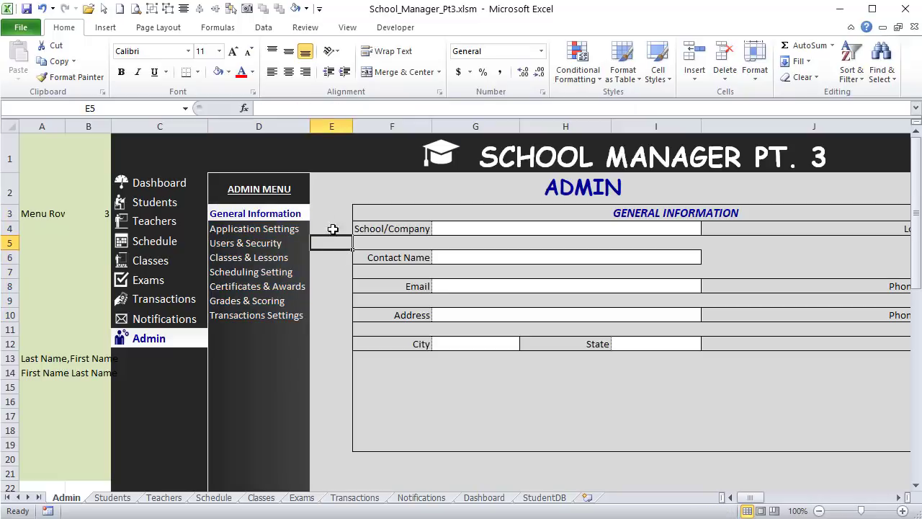
pyautogui.click(271, 229)
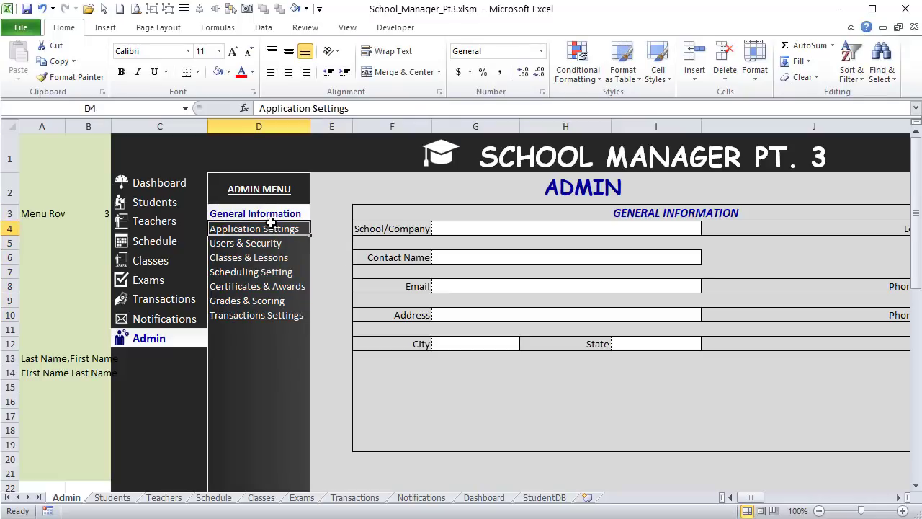
pyautogui.click(80, 214)
pyautogui.click(35, 214)
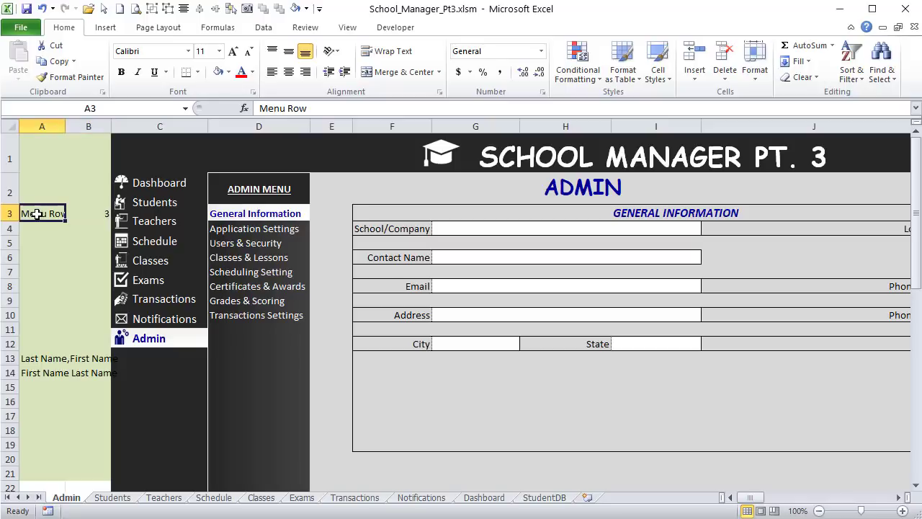
pyautogui.moveTo(41, 213); pyautogui.dragTo(91, 212)
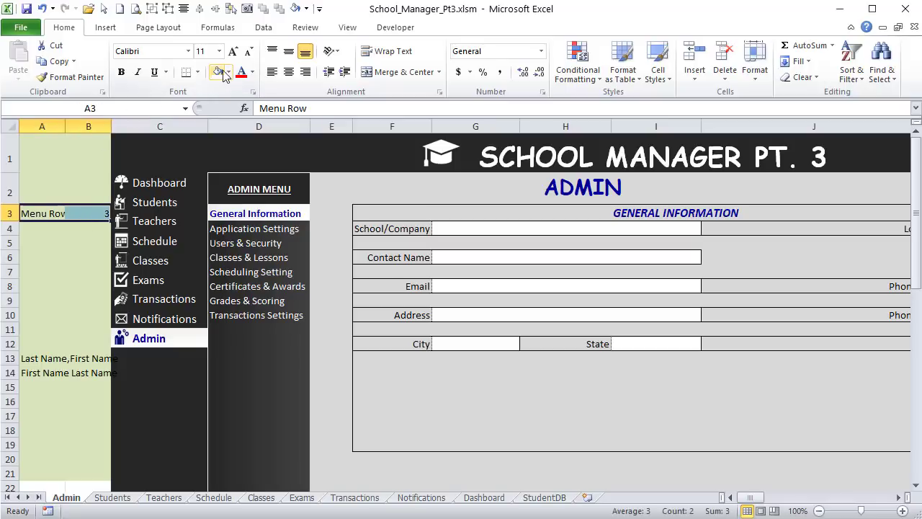
# Fill A3:B3 yellow with a right border, and fill A13:B14 yellow
pyautogui.click(228, 72)
pyautogui.click(152, 176)
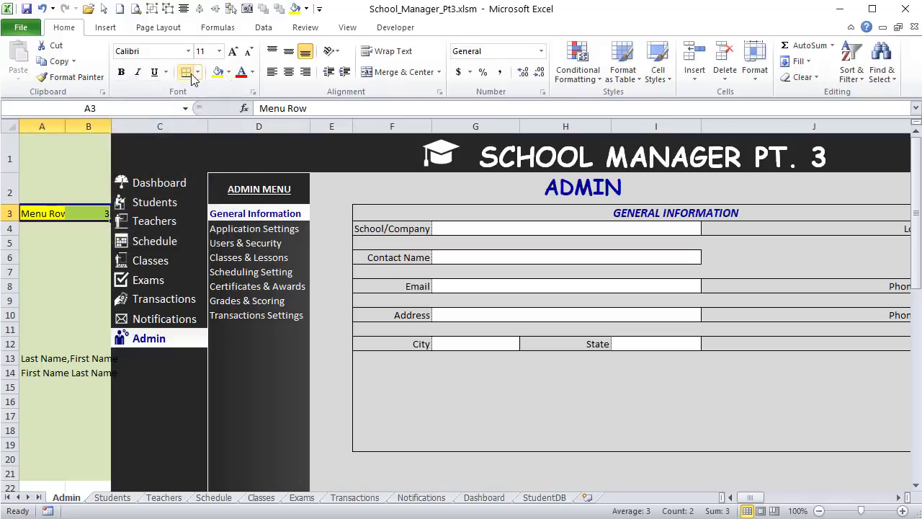
pyautogui.click(198, 73)
pyautogui.click(128, 152)
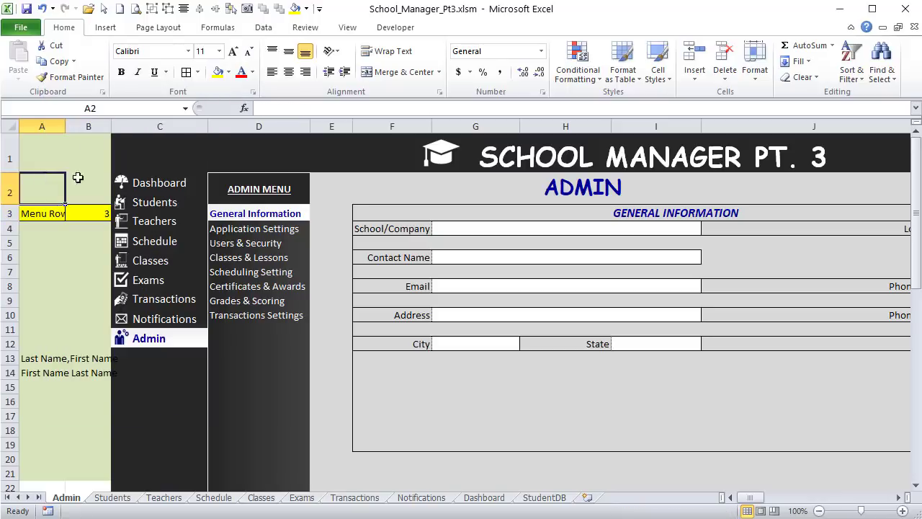
pyautogui.click(89, 212)
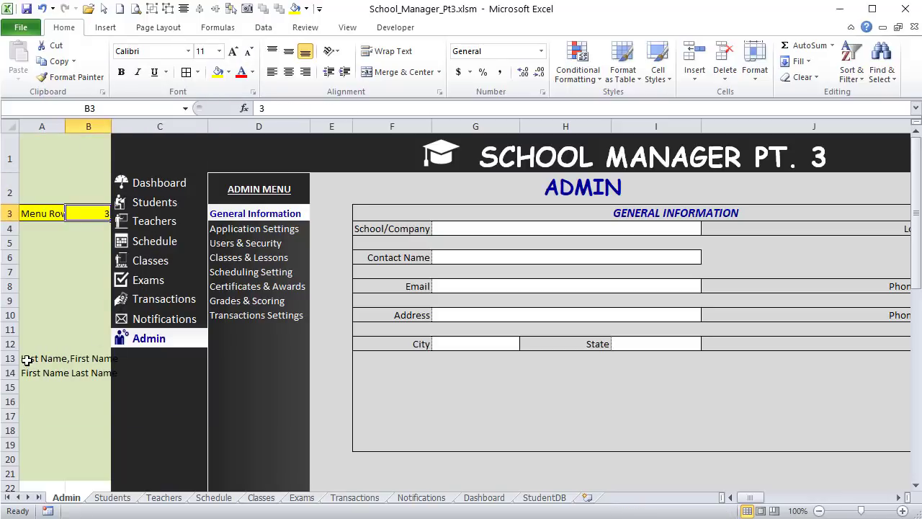
pyautogui.moveTo(26, 358); pyautogui.dragTo(79, 376)
pyautogui.click(217, 71)
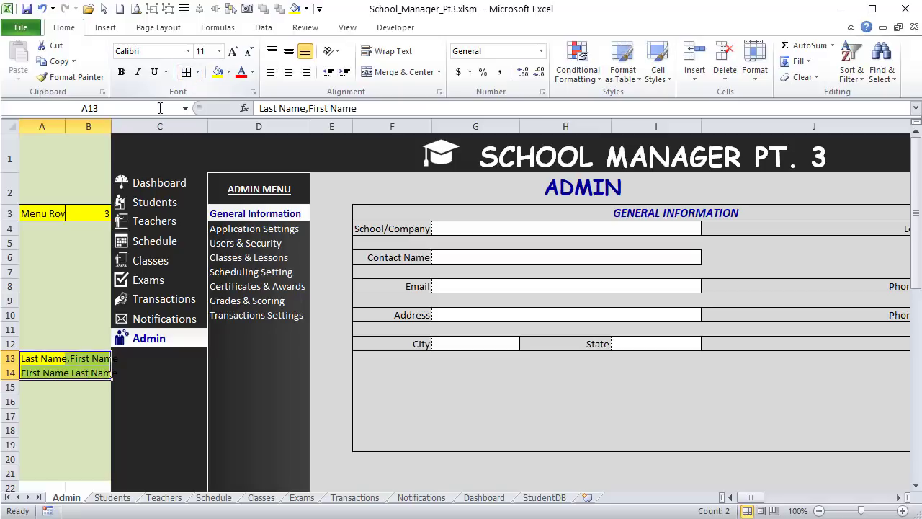
# Left-align the value 3 in B3, recheck the highlight, and show the Developer tab
pyautogui.click(90, 215)
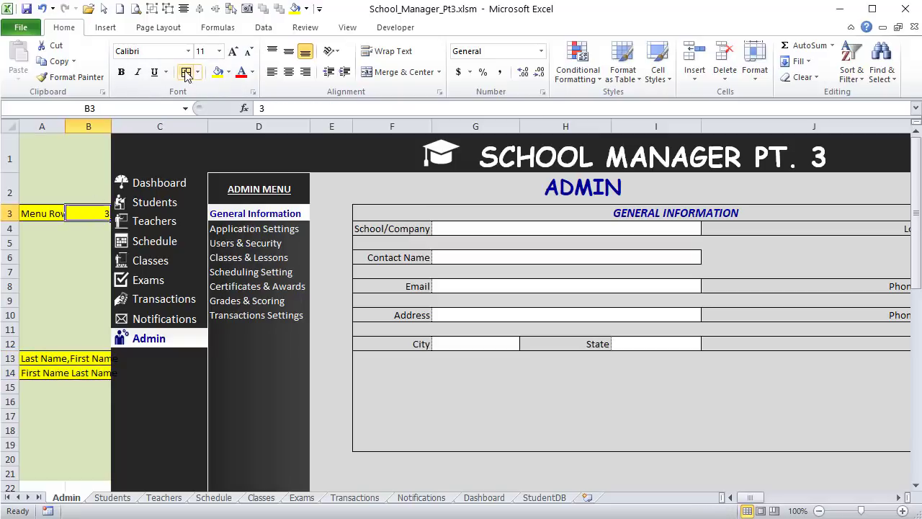
pyautogui.click(272, 72)
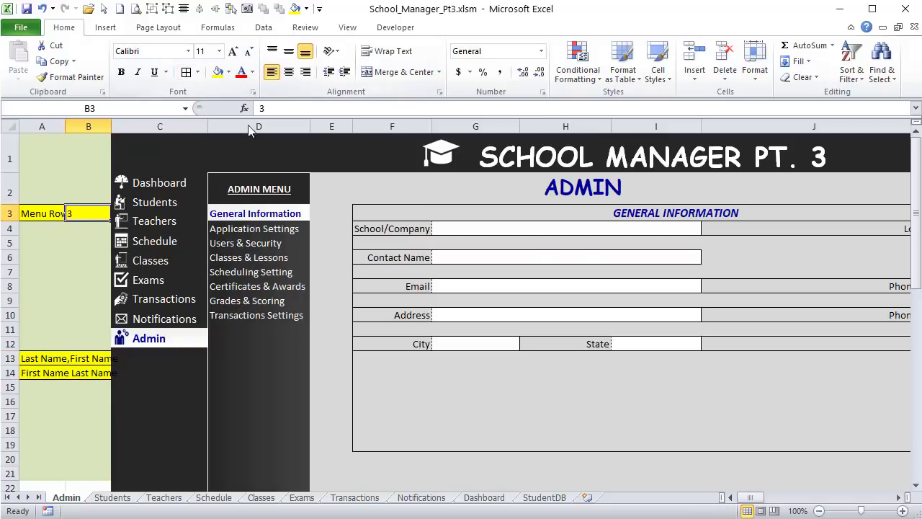
pyautogui.click(275, 230)
pyautogui.click(214, 213)
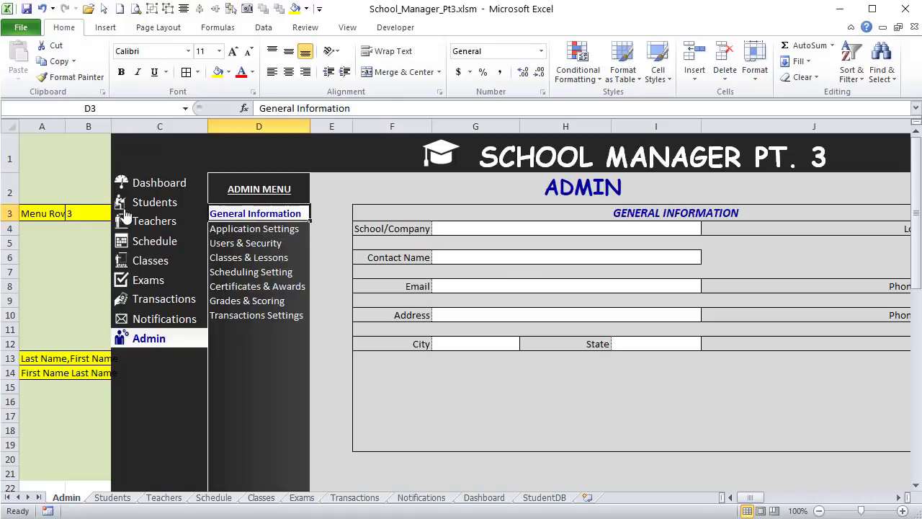
pyautogui.click(89, 213)
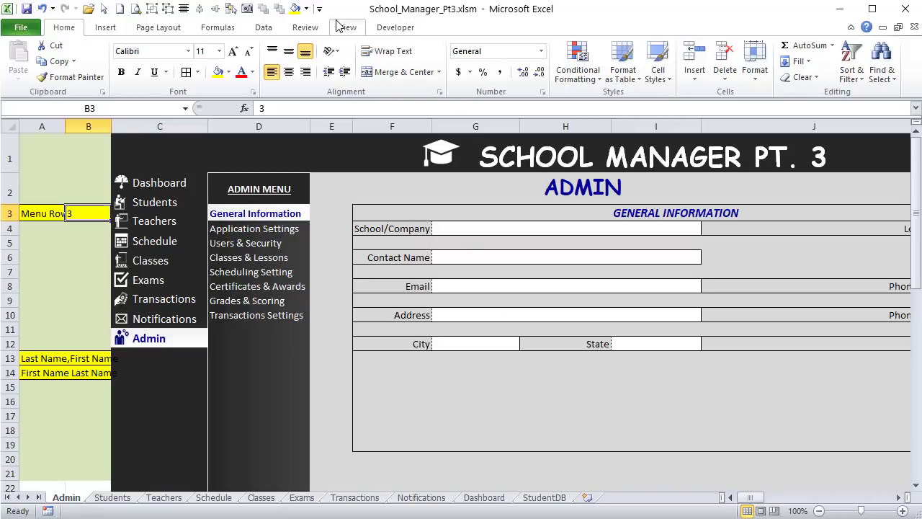
pyautogui.click(387, 31)
# Open the Admin sheet's code and add a Worksheet SelectionChange handler
pyautogui.click(9, 62)
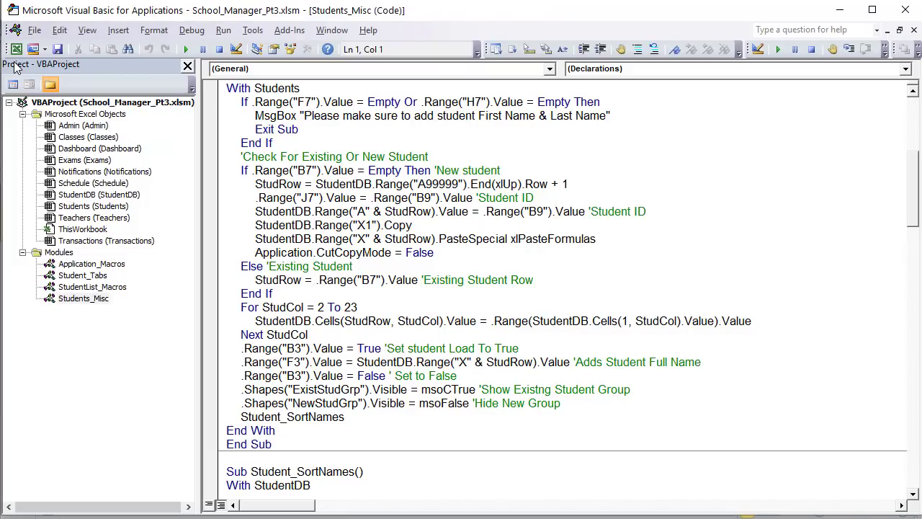
pyautogui.doubleClick(84, 127)
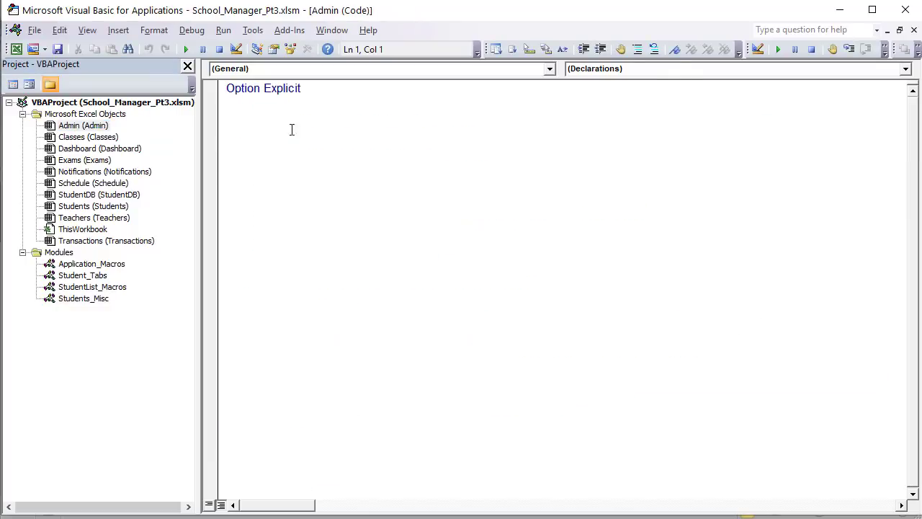
pyautogui.click(551, 68)
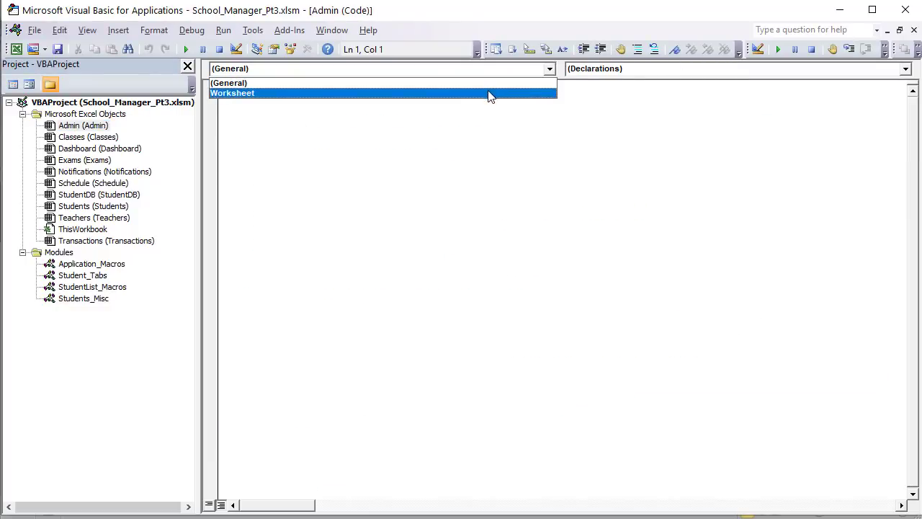
pyautogui.click(488, 93)
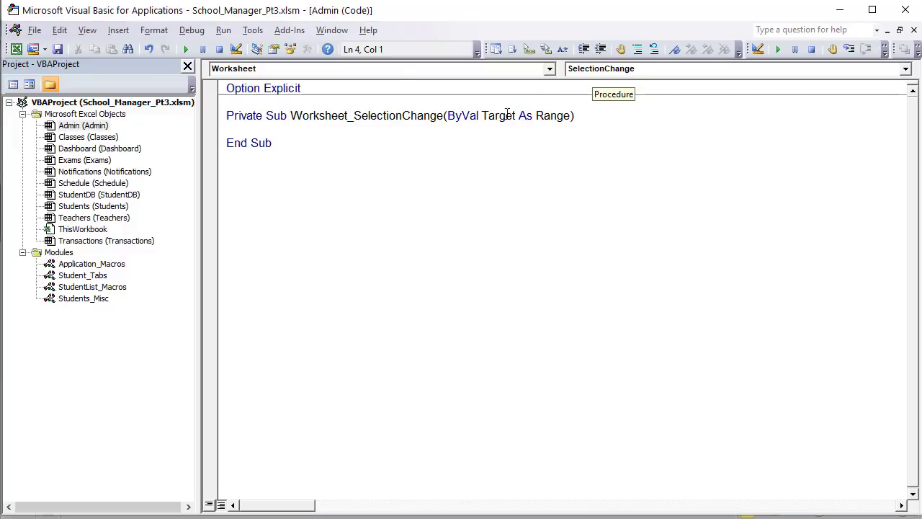
pyautogui.moveTo(420, 5); pyautogui.dragTo(429, 357)
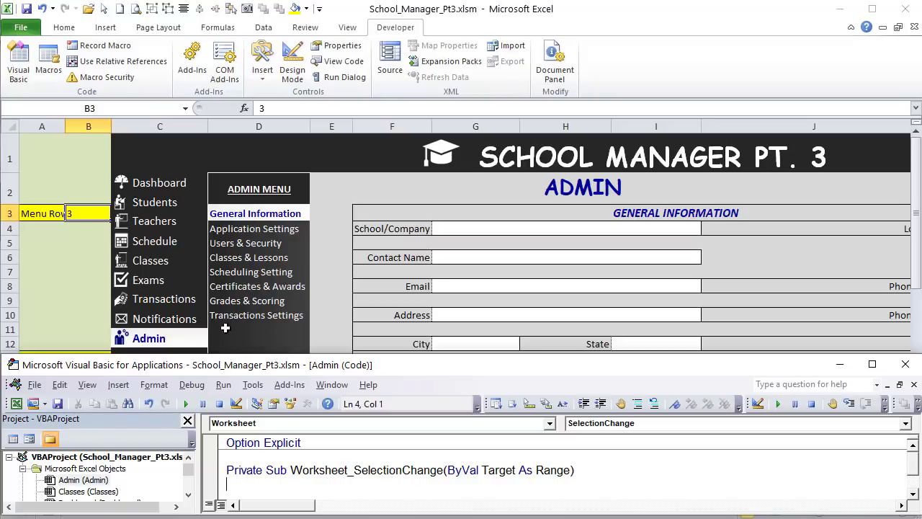
pyautogui.moveTo(227, 353); pyautogui.dragTo(227, 77)
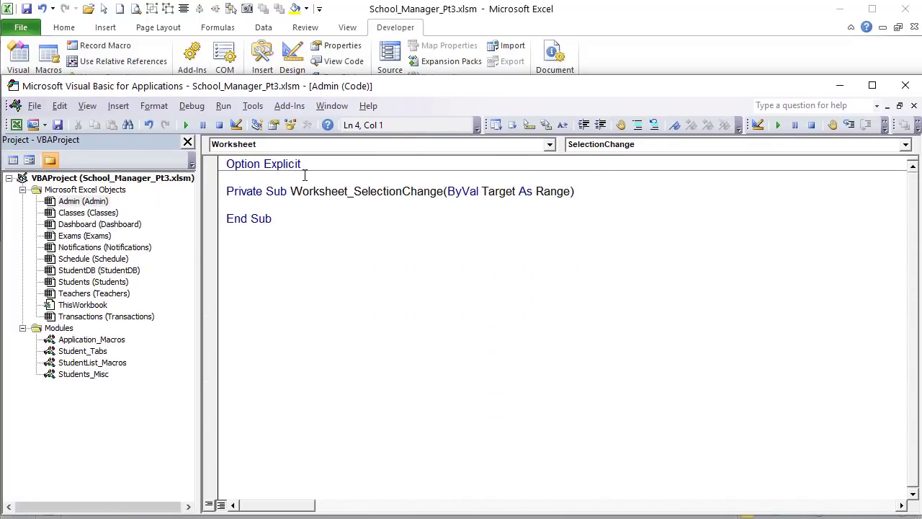
# Write If Not Intersect(Target, Range("D3:D11")) Is Nothing Then Range("B3").Value = Target.Row
pyautogui.press('BackSpace')
pyautogui.press('BackSpace')
pyautogui.press('BackSpace')
pyautogui.write('If Not Intersect(Target, Range("H12")) Is Nothing')
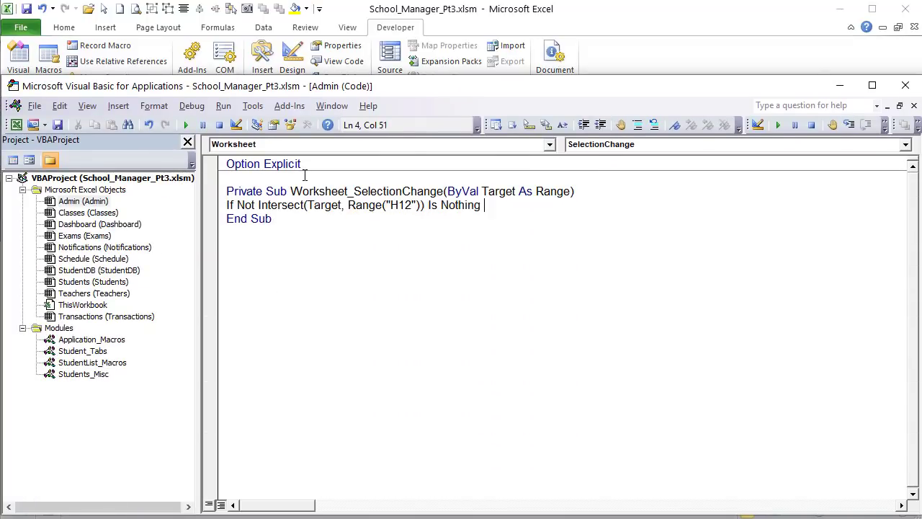
pyautogui.moveTo(410, 204); pyautogui.dragTo(390, 205)
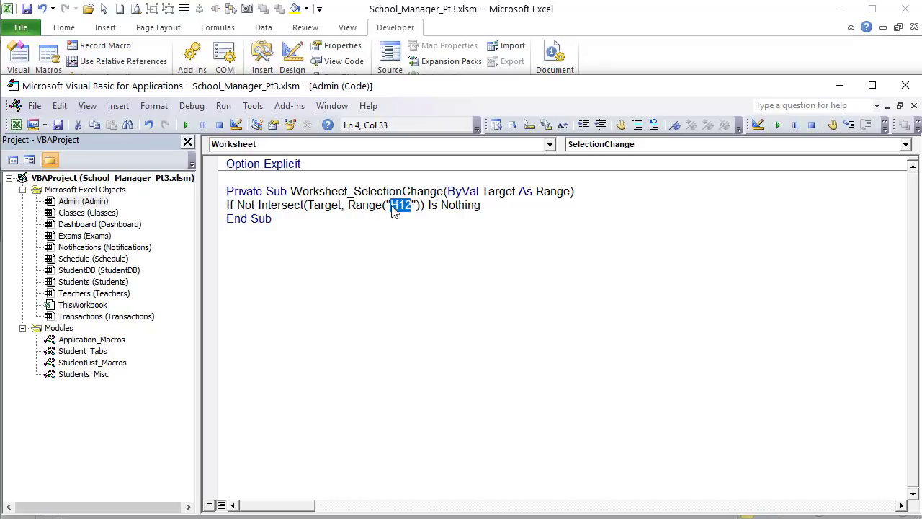
pyautogui.write('D3:')
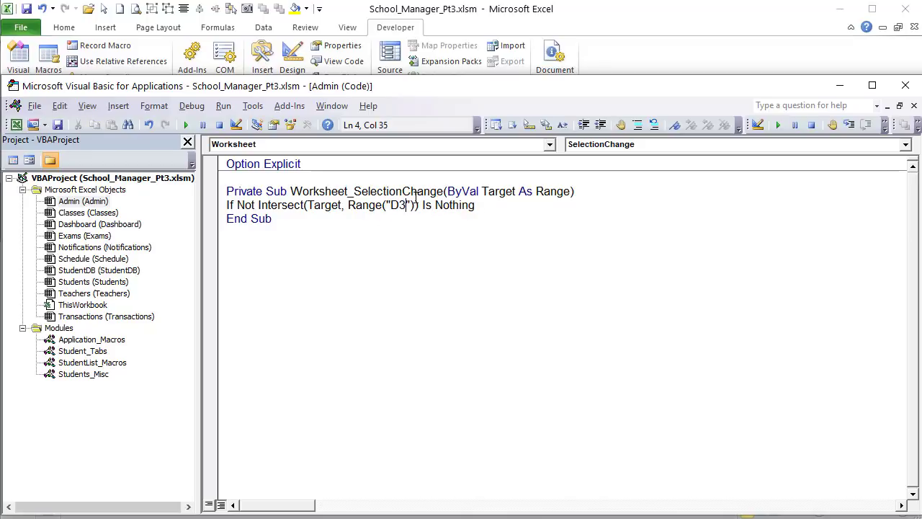
pyautogui.write('D11')
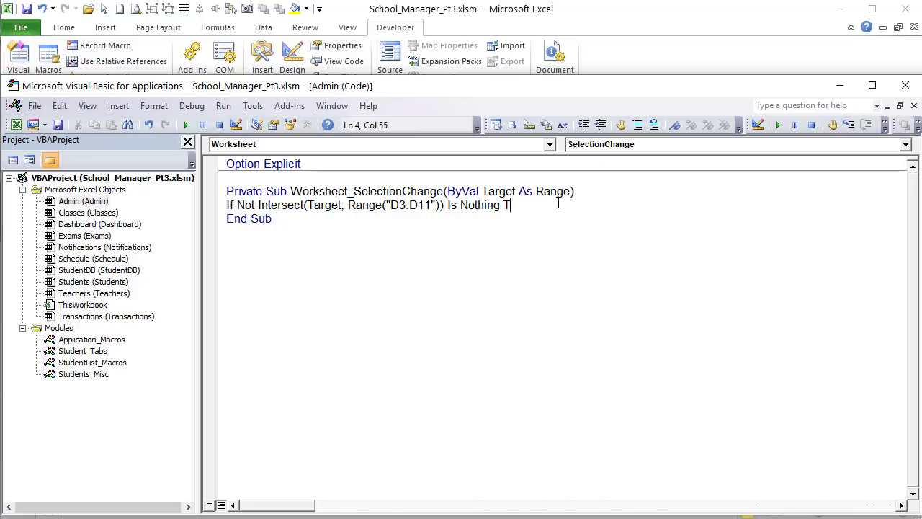
pyautogui.press('Return')
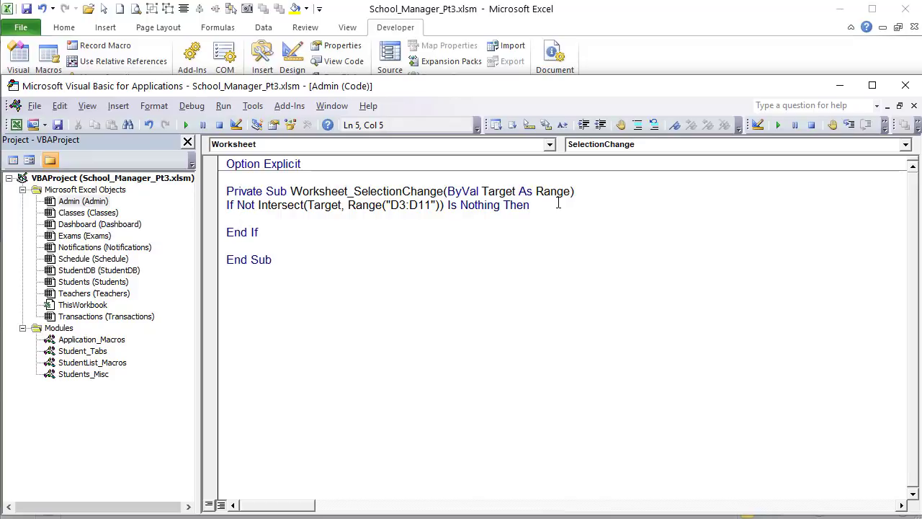
pyautogui.write('Range("B3')
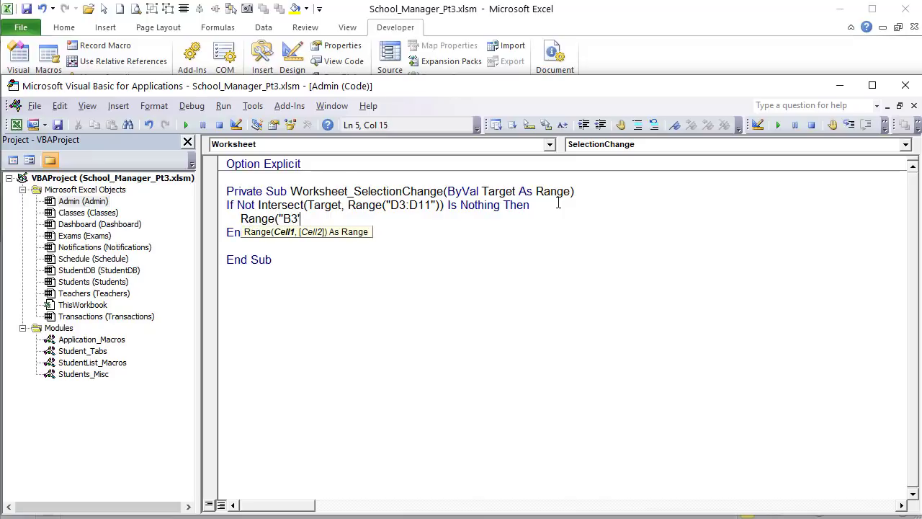
pyautogui.write('").Value   ')
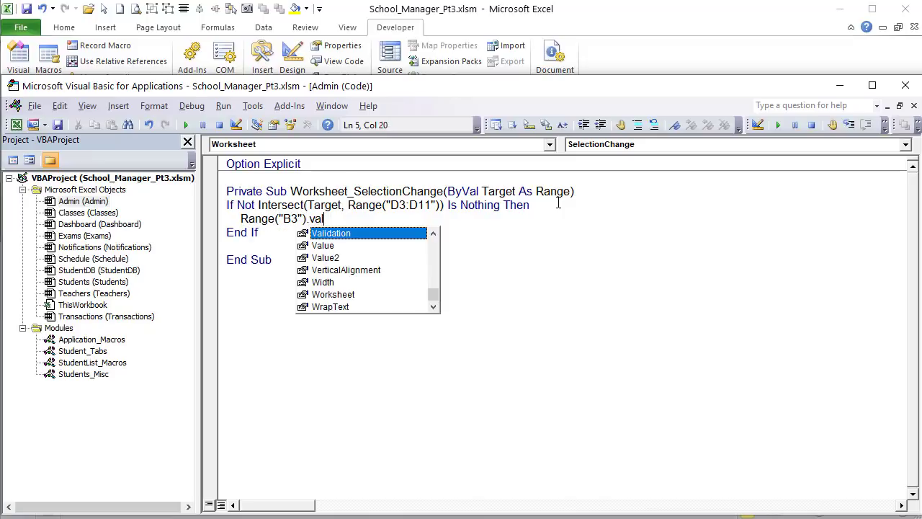
pyautogui.write(' = Target.row')
pyautogui.press('Tab')
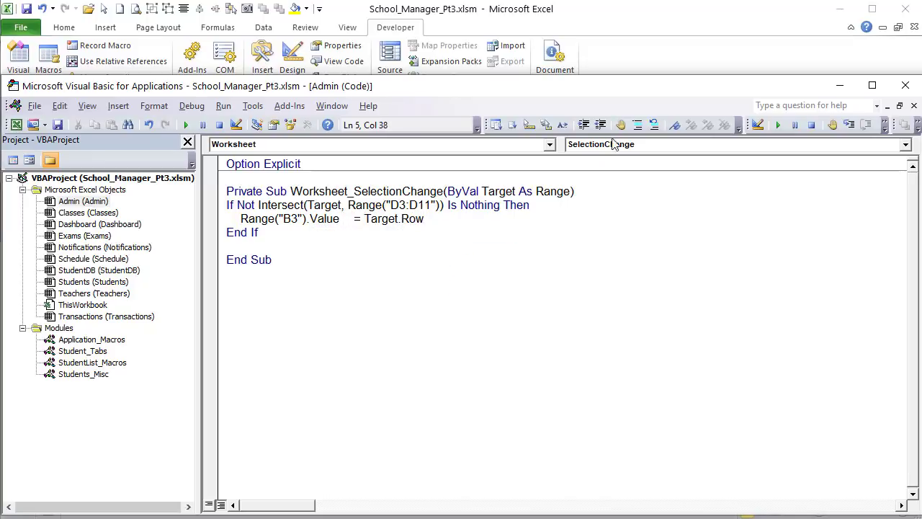
# Click through the admin menu items watching B3 change, ending on General Information, then return to VBA
pyautogui.click(706, 29)
pyautogui.click(261, 229)
pyautogui.click(252, 257)
pyautogui.click(249, 271)
pyautogui.click(248, 286)
pyautogui.click(249, 315)
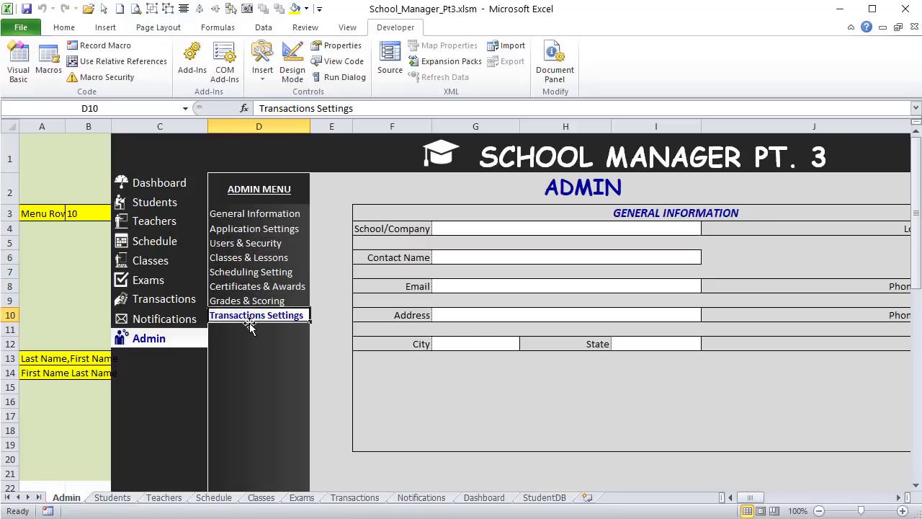
pyautogui.click(248, 300)
pyautogui.click(245, 286)
pyautogui.click(243, 243)
pyautogui.click(249, 213)
pyautogui.click(247, 230)
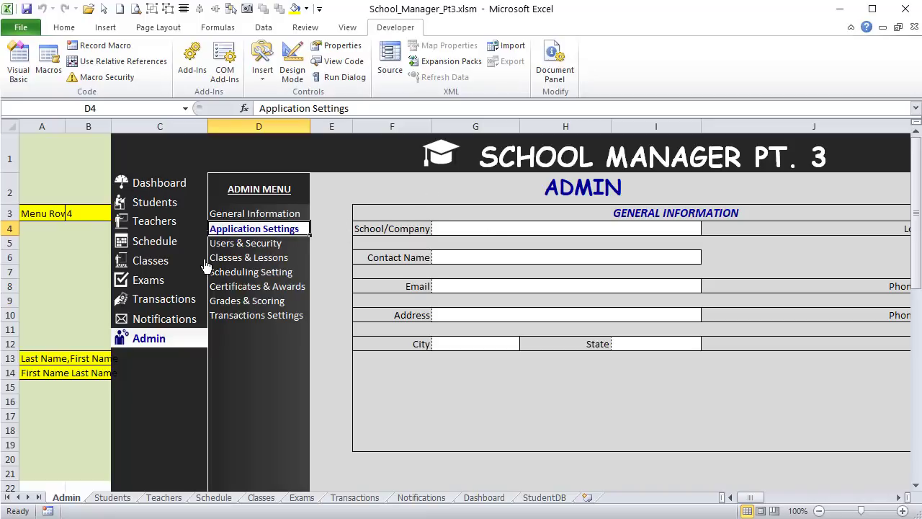
pyautogui.click(229, 213)
pyautogui.click(231, 229)
pyautogui.click(236, 212)
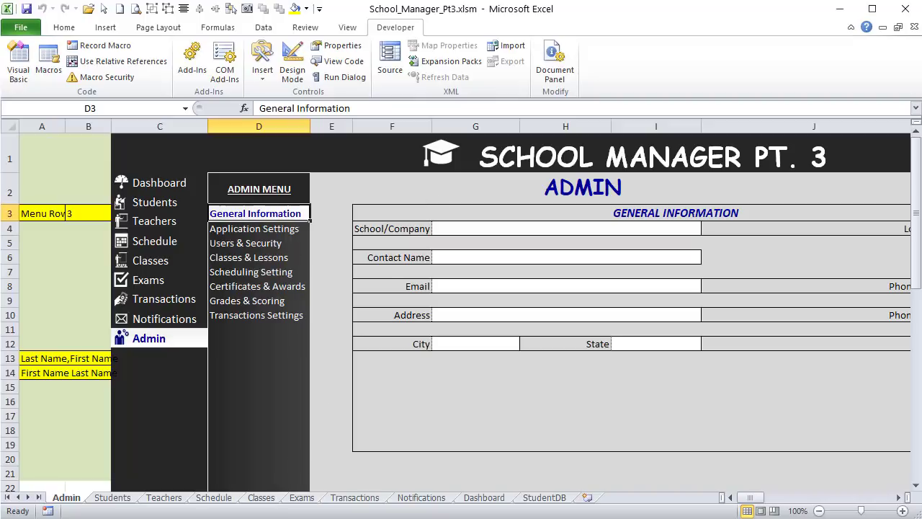
pyautogui.hotkey('alt', 'F11')
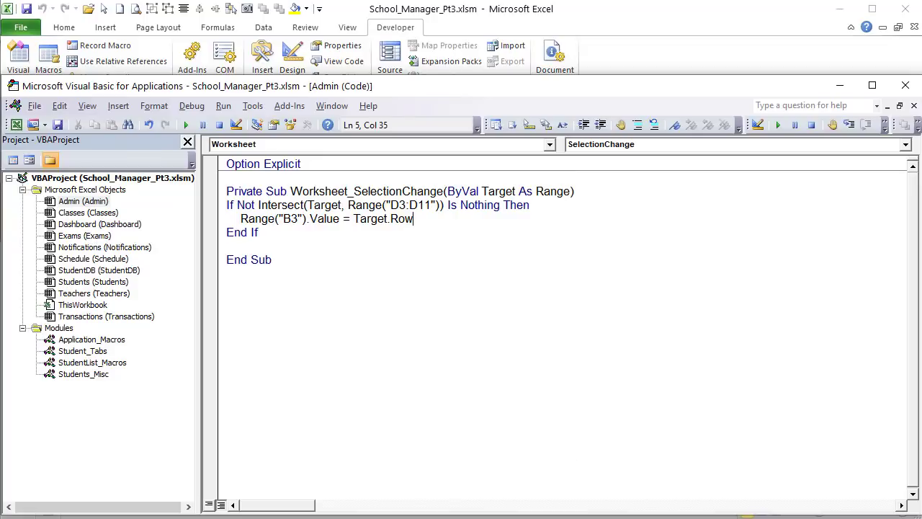
# Insert a new code module into the VBA project
pyautogui.hotkey('alt', 'F11')
pyautogui.rightClick(74, 261)
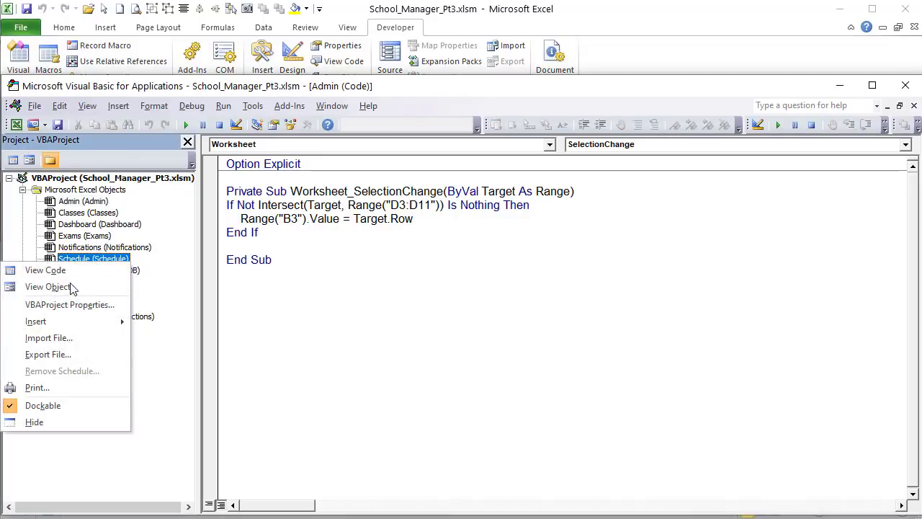
pyautogui.click(160, 340)
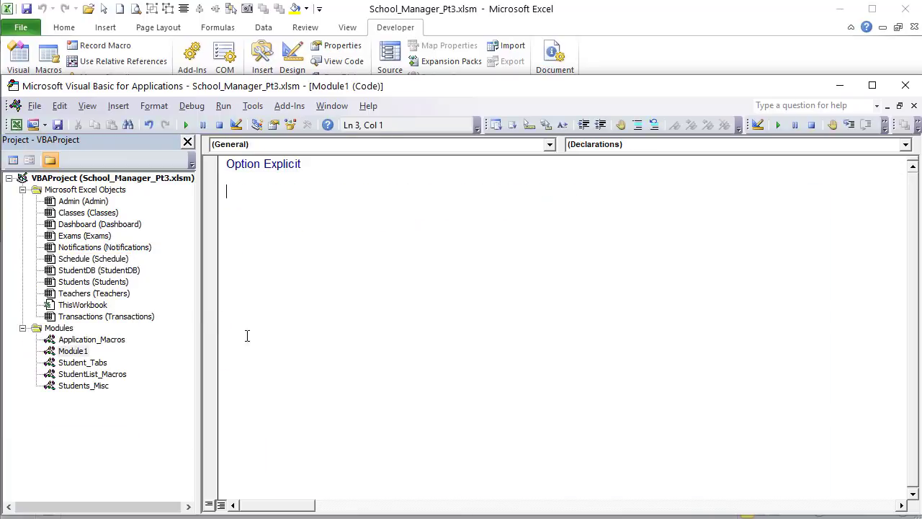
# Rename the module to Admin_Tabs in its properties and switch back to Excel
pyautogui.click(273, 125)
pyautogui.doubleClick(789, 191)
pyautogui.write('SA')
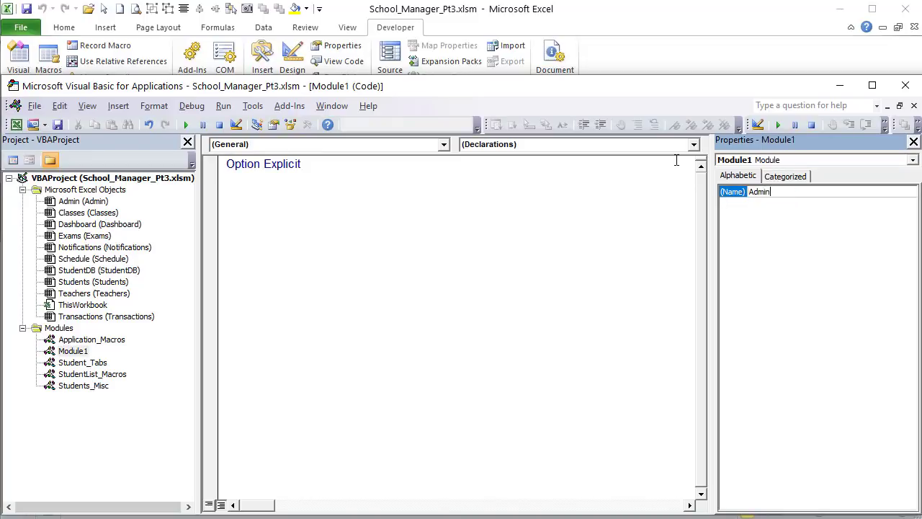
pyautogui.press('Return')
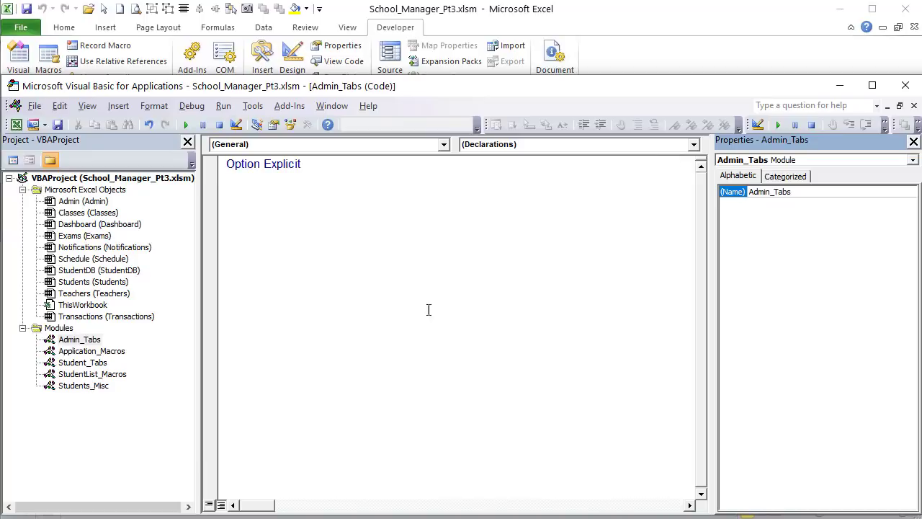
pyautogui.click(284, 193)
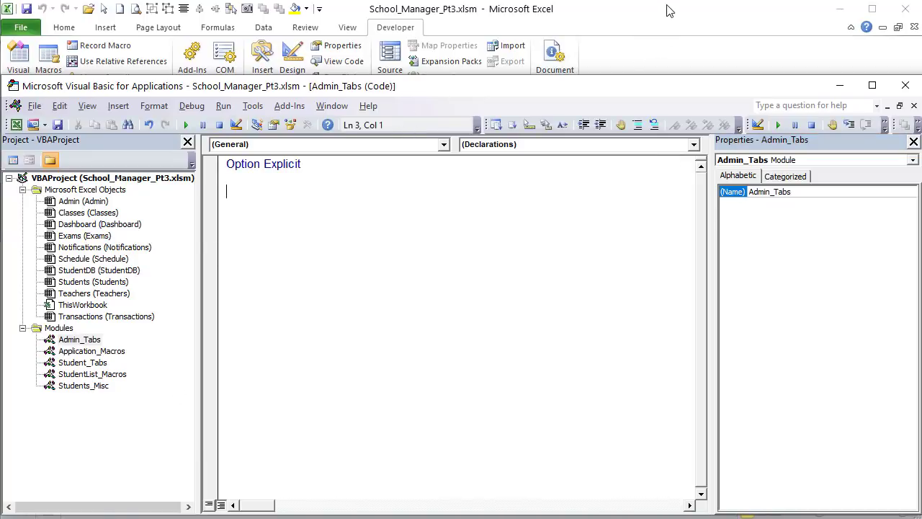
pyautogui.click(667, 10)
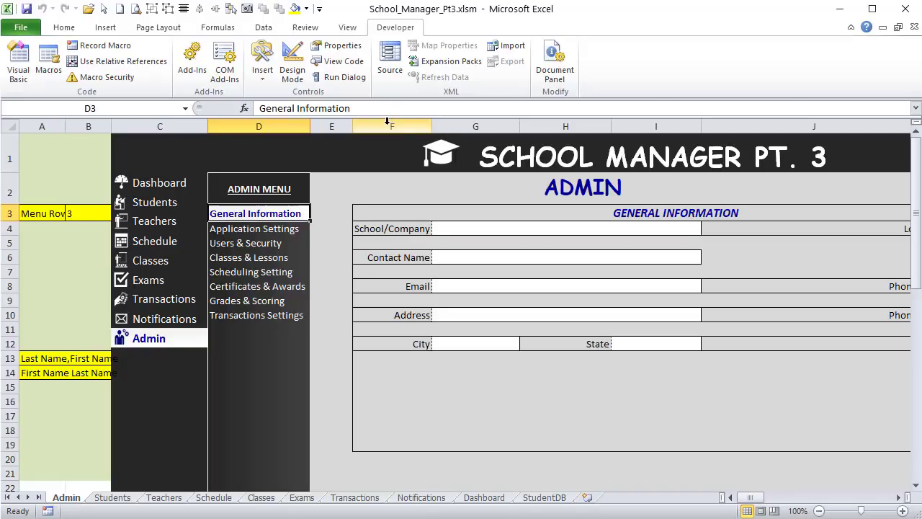
# Select column F and scroll right toward column CI to gauge the settings area
pyautogui.click(386, 122)
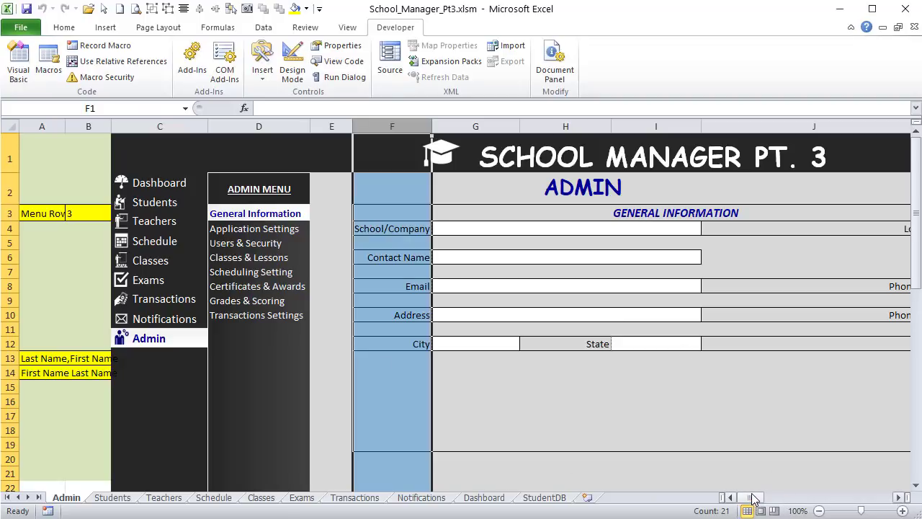
pyautogui.moveTo(753, 502)
pyautogui.mouseDown()
pyautogui.moveTo(881, 488)
pyautogui.moveTo(749, 497)
pyautogui.mouseUp()
# Select column CI, then create the Sub AdminTab_HideAll procedure in Admin_Tabs
pyautogui.click(861, 126)
pyautogui.hotkey('alt', 'F11')
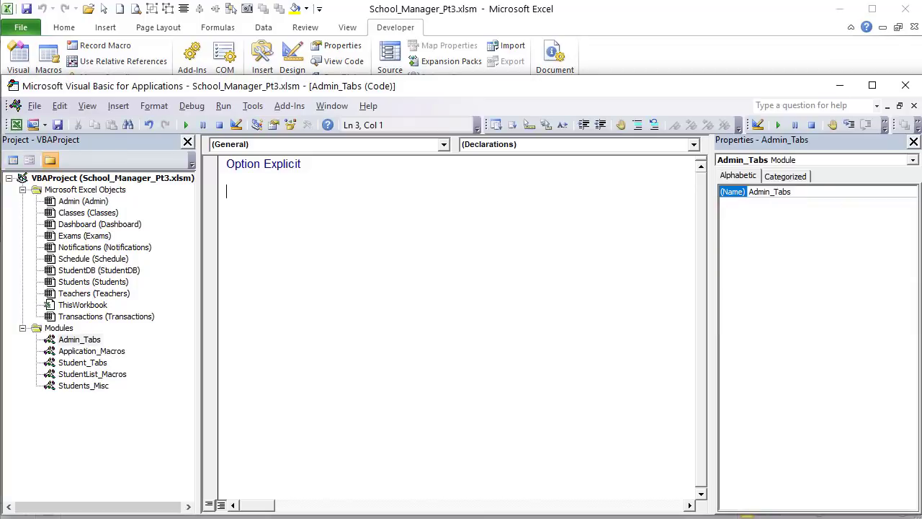
pyautogui.write('Sub AdminTab_HideAll')
pyautogui.press('Return')
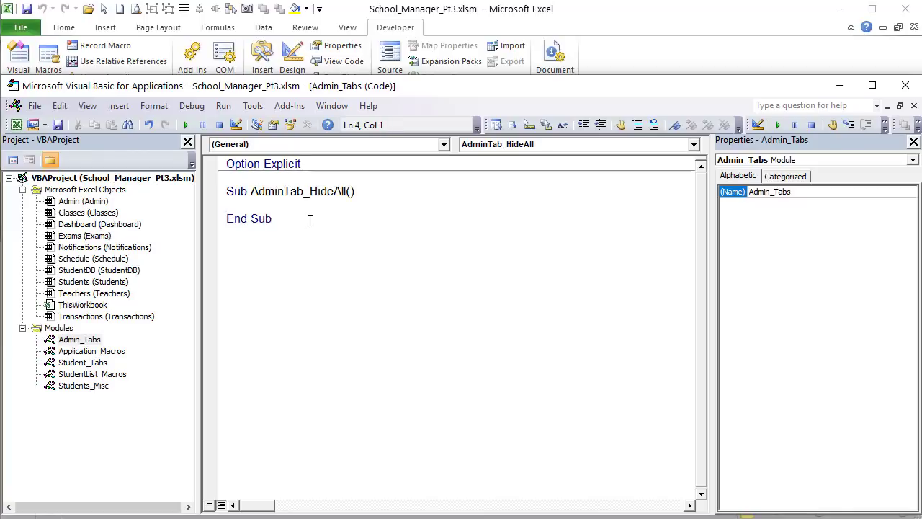
# Write Admin.Range("F:CI").EntireColumn.Hidden = True and bring the Admin sheet forward
pyautogui.write('Admin.r')
pyautogui.press('Tab')
pyautogui.write('("F')
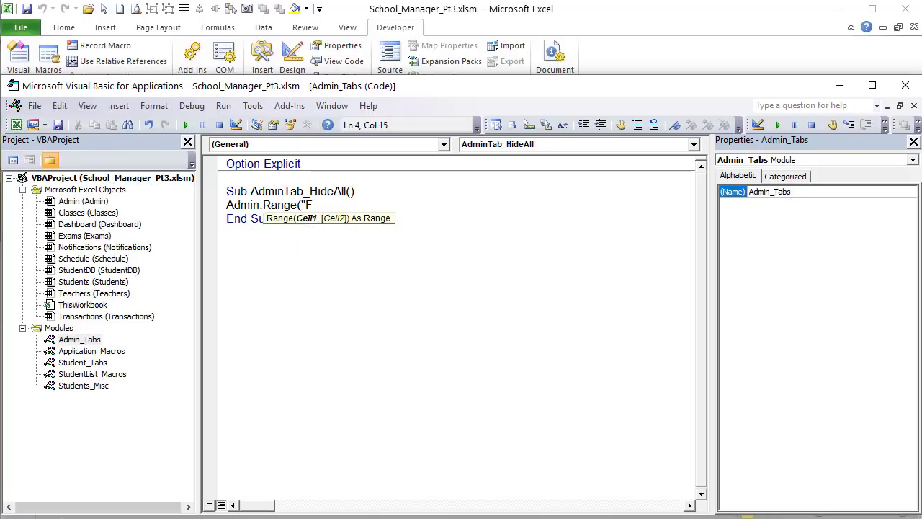
pyautogui.press('Escape')
pyautogui.write(':CI").ent')
pyautogui.press('Tab')
pyautogui.write('/.')
pyautogui.press('BackSpace')
pyautogui.press('BackSpace')
pyautogui.write('.')
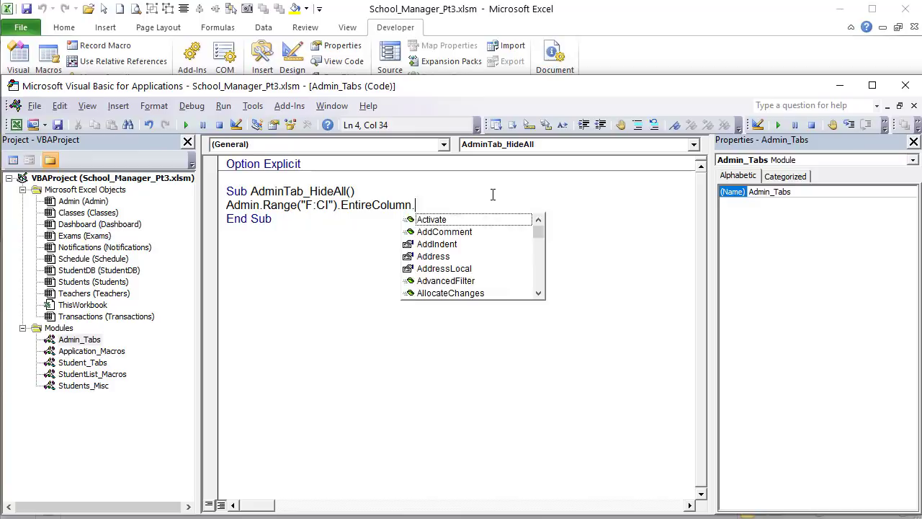
pyautogui.write('hidden = true')
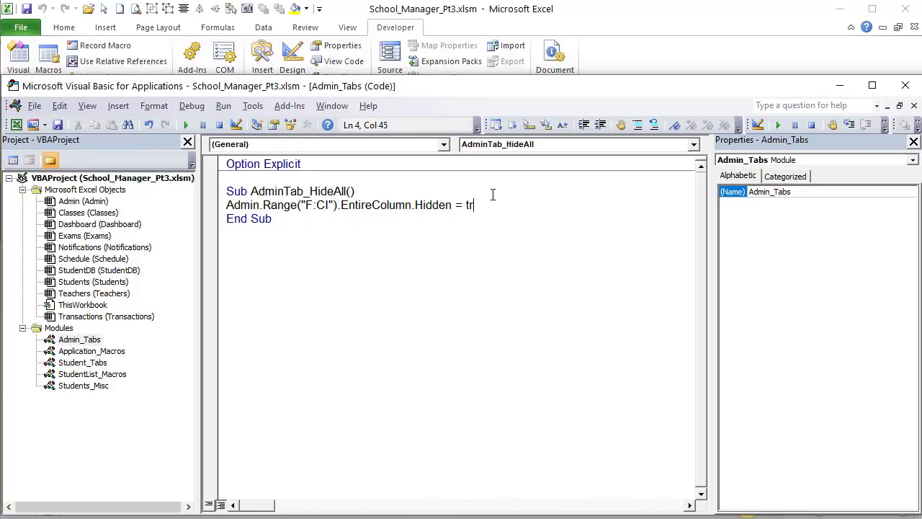
pyautogui.press('Return')
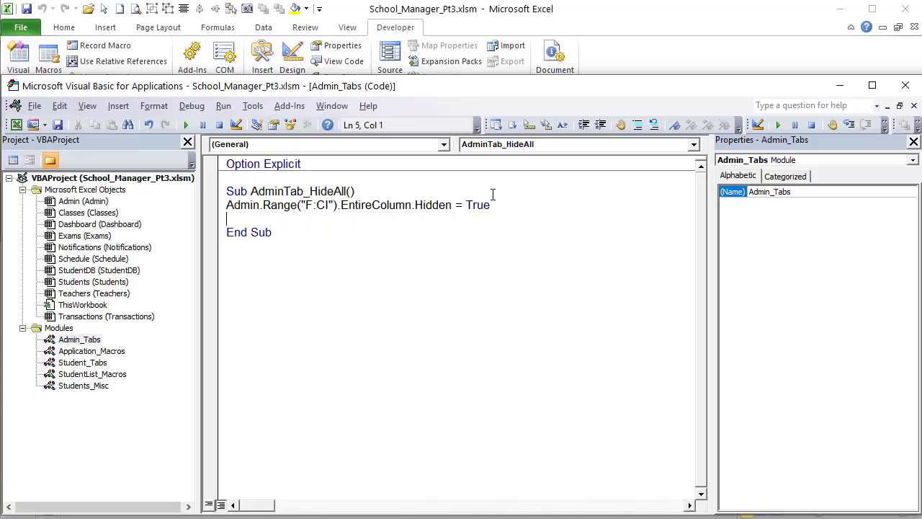
pyautogui.click(605, 30)
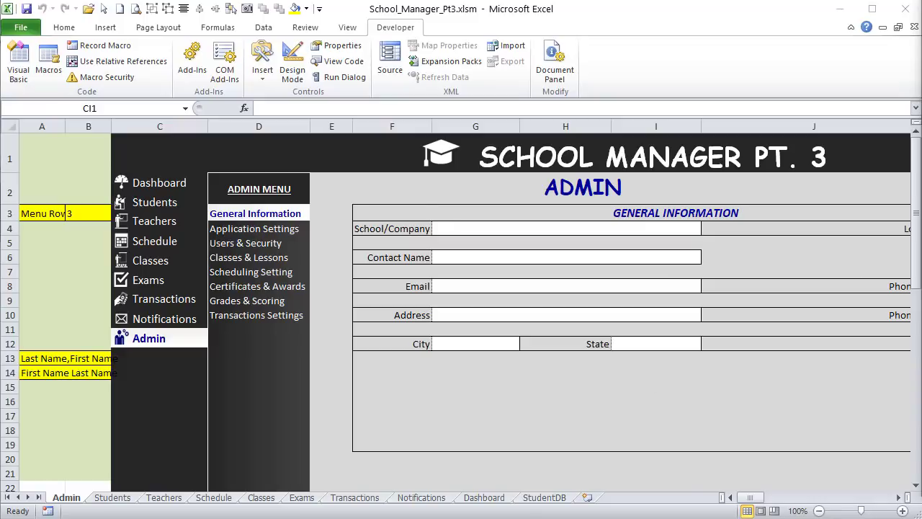
# Add AdminTab_HideAll 'Hide All Columns & shapes inside the Admin SelectionChange If block
pyautogui.hotkey('alt', 'F11')
pyautogui.moveTo(346, 190); pyautogui.dragTo(256, 197)
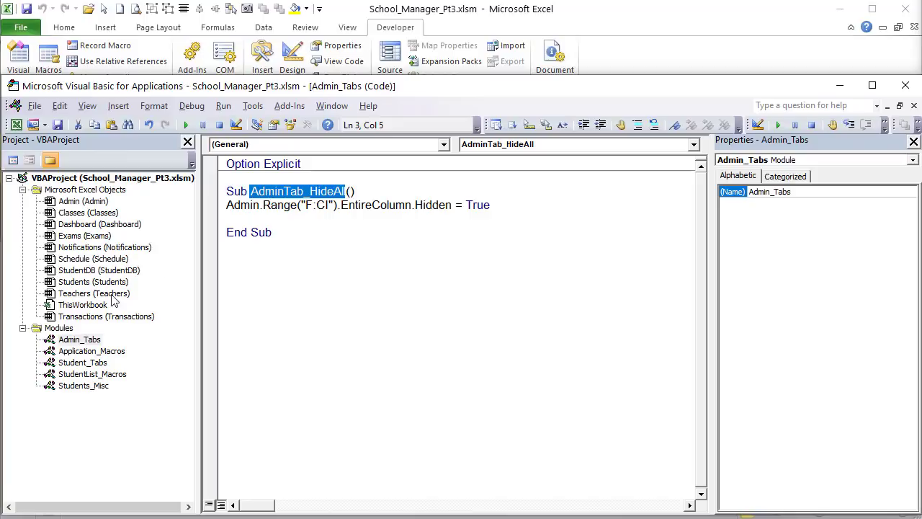
pyautogui.doubleClick(101, 203)
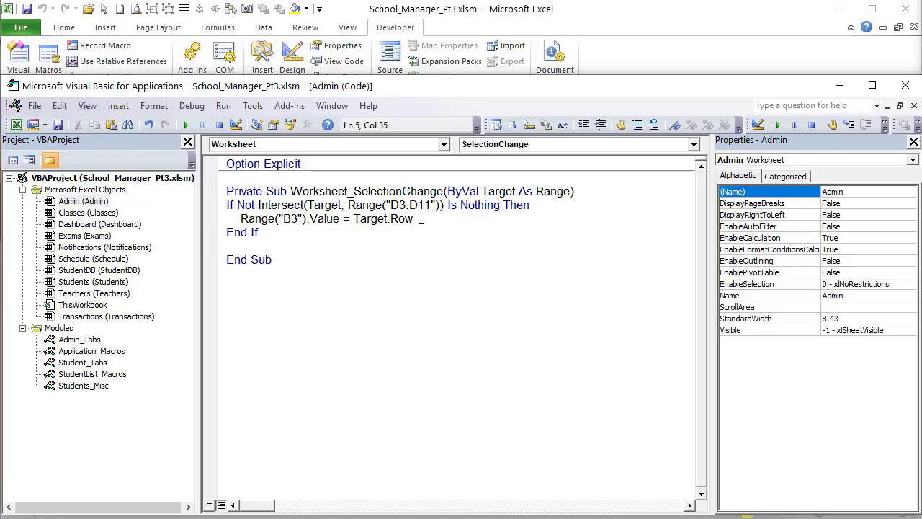
pyautogui.press('Return')
pyautogui.write('AdminTab_HideAll')
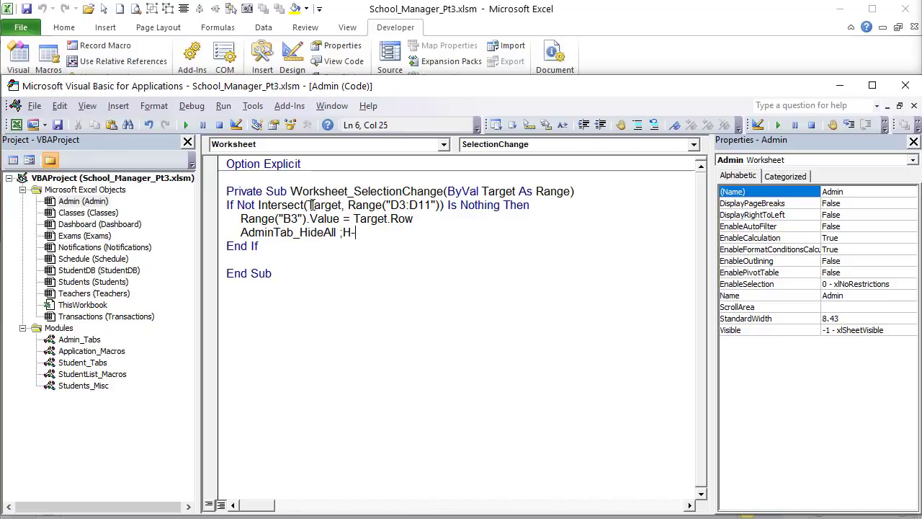
pyautogui.write(" 'Hide All Columns")
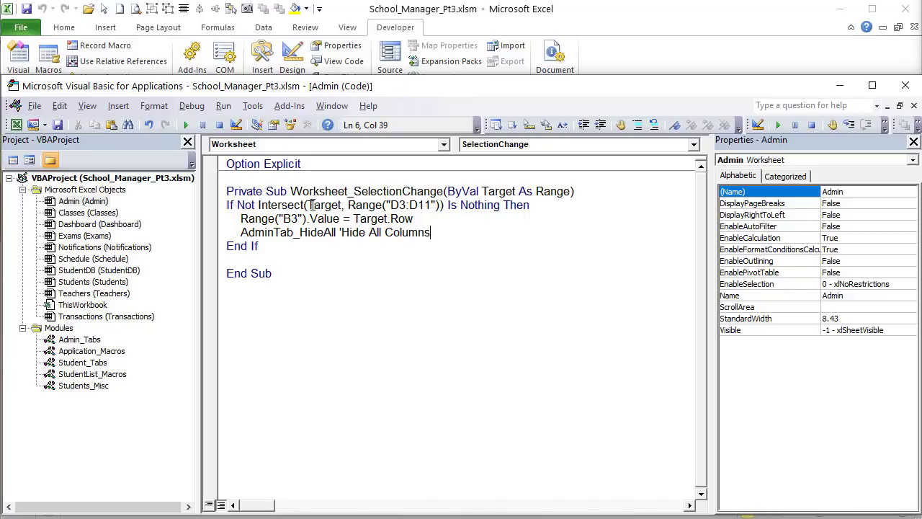
pyautogui.write(' & shapes')
pyautogui.press('Return')
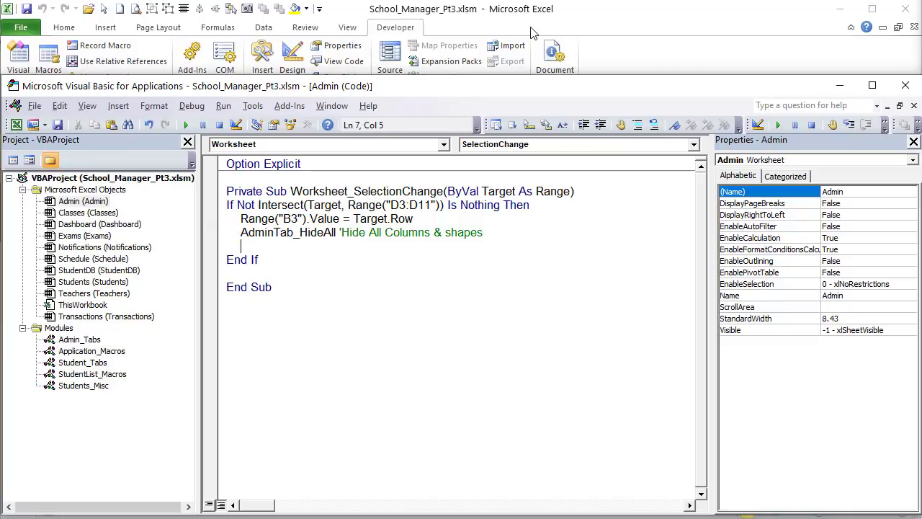
pyautogui.click(587, 34)
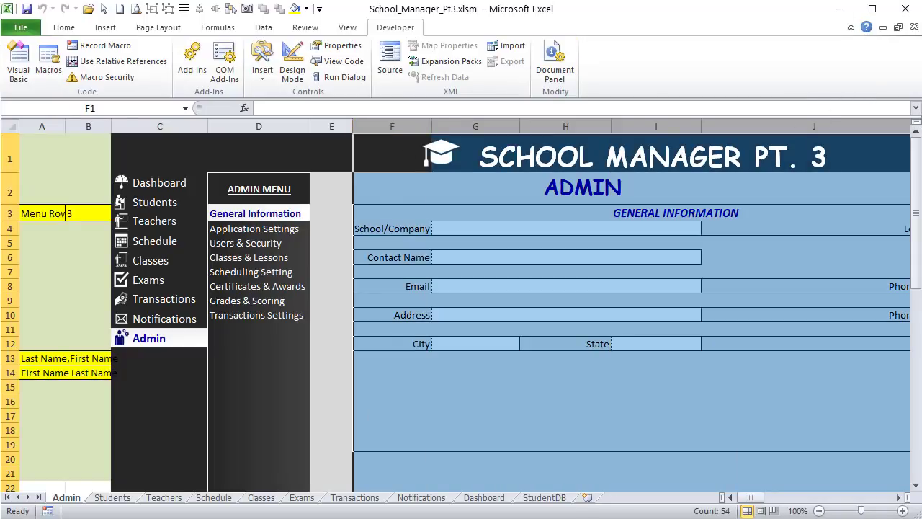
pyautogui.hotkey('alt', 'F11')
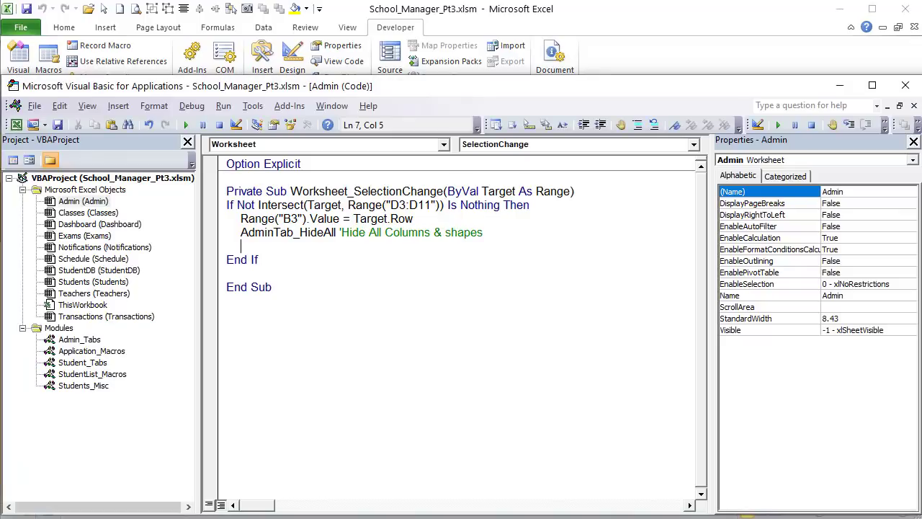
pyautogui.click(267, 273)
# Close the Admin code and Properties pane, then add Sub AdminTab_GenInfo below AdminTab_HideAll
pyautogui.click(914, 106)
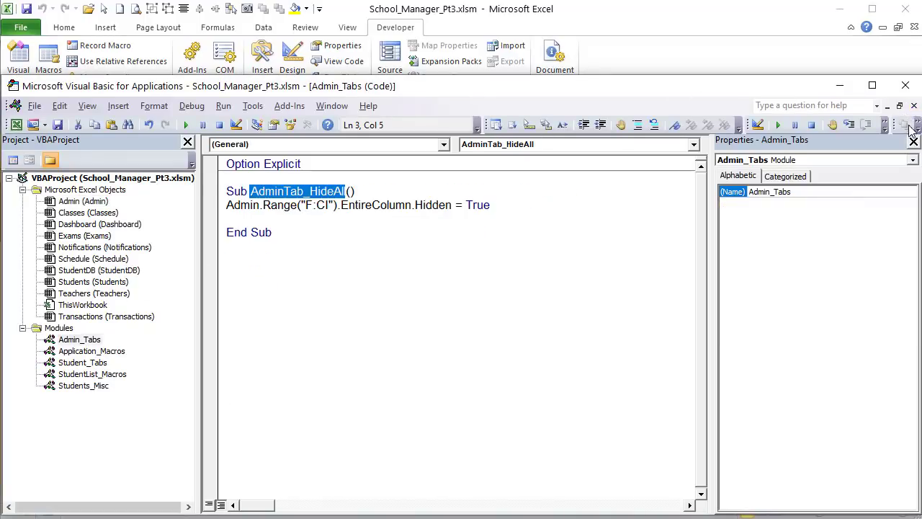
pyautogui.click(913, 141)
pyautogui.click(332, 228)
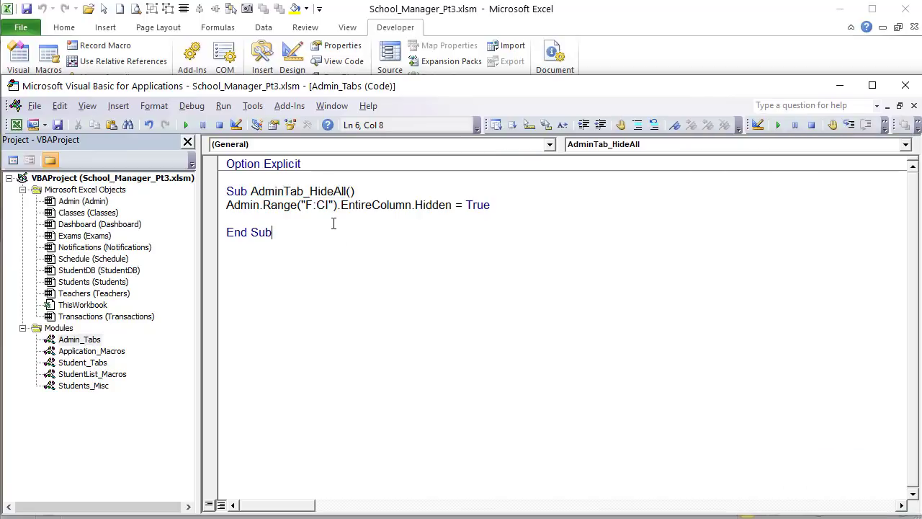
pyautogui.click(287, 273)
pyautogui.write('Sub AdminTab_GenInfo')
pyautogui.press('Return')
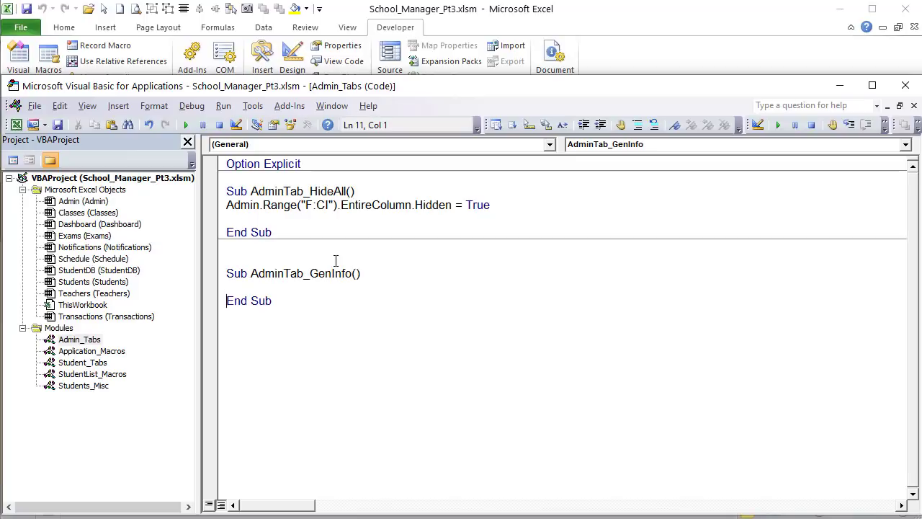
# Begin the AdminTab_GenInfo body with Admin, then collapse the ribbon to view the sheet's columns
pyautogui.moveTo(296, 295); pyautogui.dragTo(222, 273)
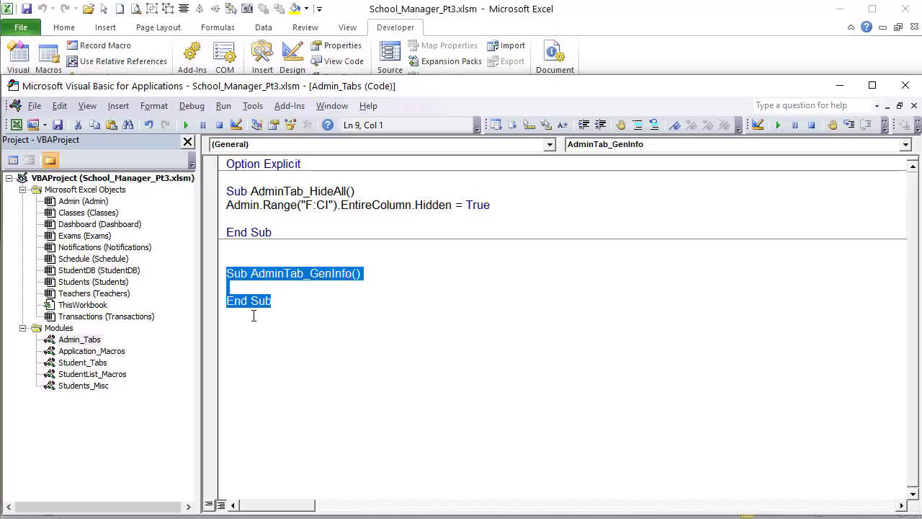
pyautogui.click(253, 327)
pyautogui.click(254, 286)
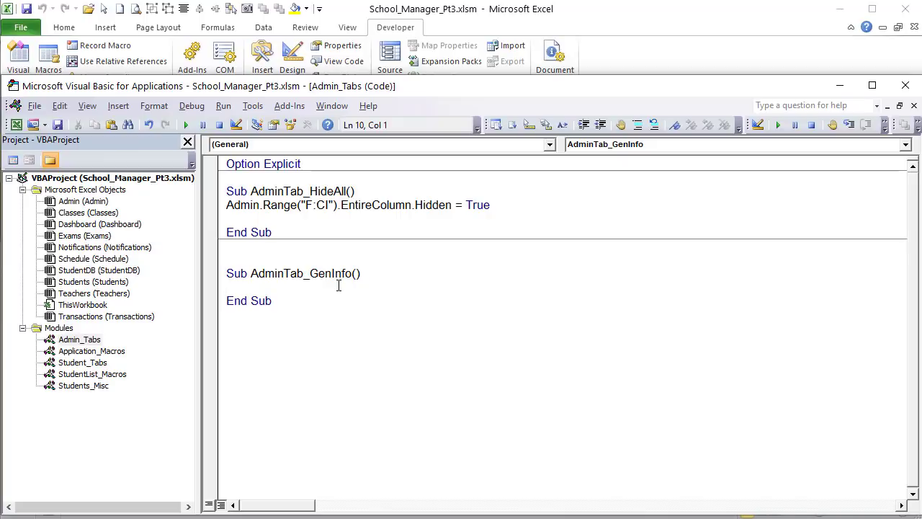
pyautogui.write('Admin')
pyautogui.moveTo(481, 77); pyautogui.dragTo(481, 184)
pyautogui.click(851, 26)
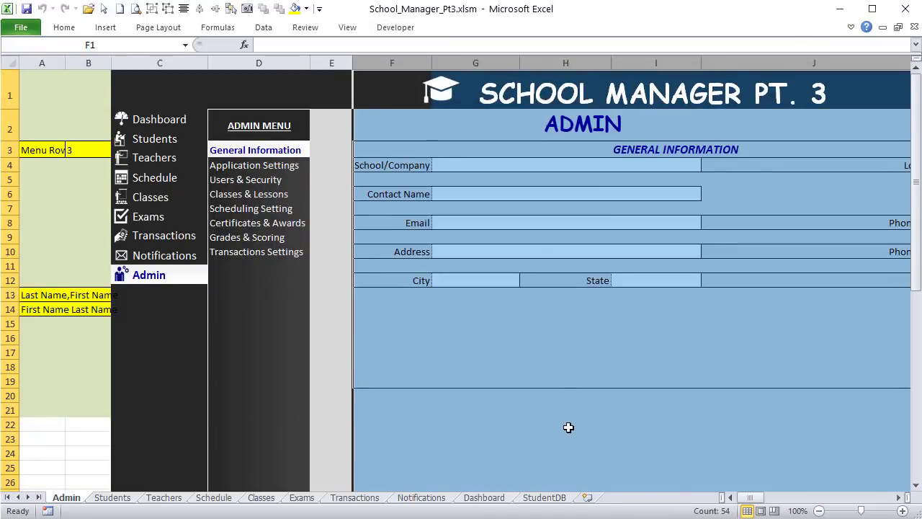
pyautogui.moveTo(750, 498); pyautogui.dragTo(751, 498)
# Make AdminTab_GenInfo unhide columns F:L with Admin.Range("F:L").EntireColumn.Hidden = False
pyautogui.moveTo(835, 62); pyautogui.dragTo(287, 63)
pyautogui.hotkey('alt', 'F11')
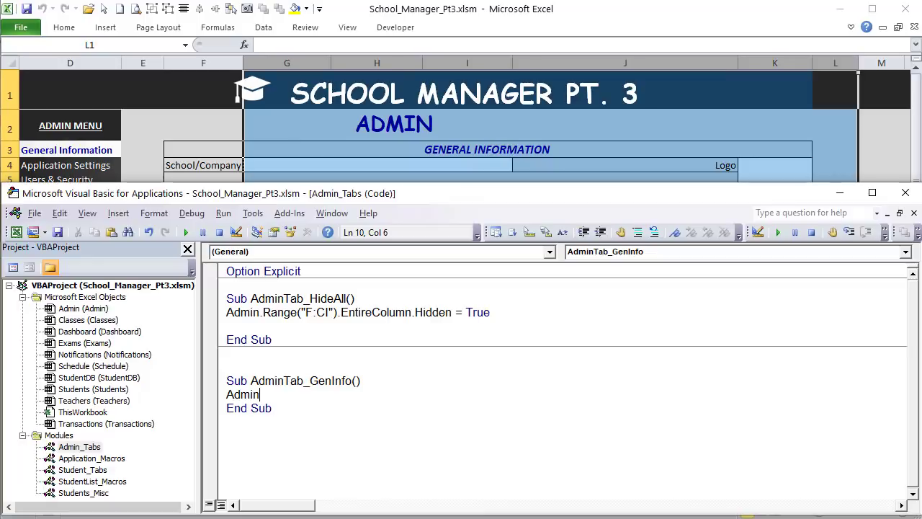
pyautogui.write('.Range("").value')
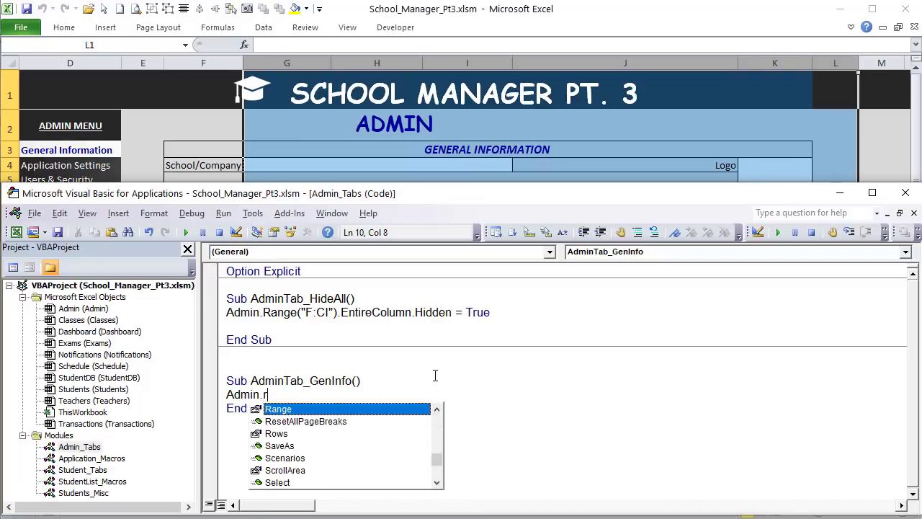
pyautogui.press('Left')
pyautogui.press('Left')
pyautogui.press('Left')
pyautogui.press('Left')
pyautogui.press('Left')
pyautogui.press('Left')
pyautogui.press('Left')
pyautogui.press('Left')
pyautogui.write('F:L')
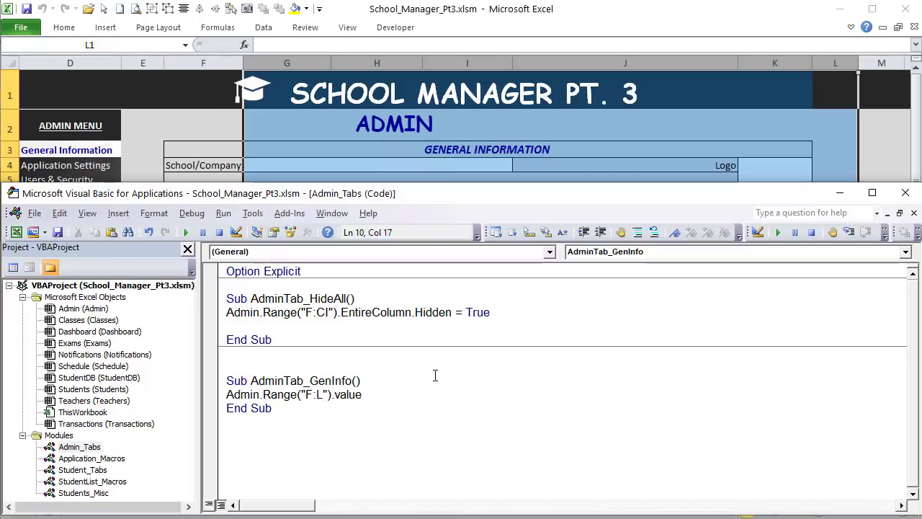
pyautogui.press('BackSpace')
pyautogui.press('BackSpace')
pyautogui.press('BackSpace')
pyautogui.press('BackSpace')
pyautogui.press('BackSpace')
pyautogui.press('BackSpace')
pyautogui.write('.')
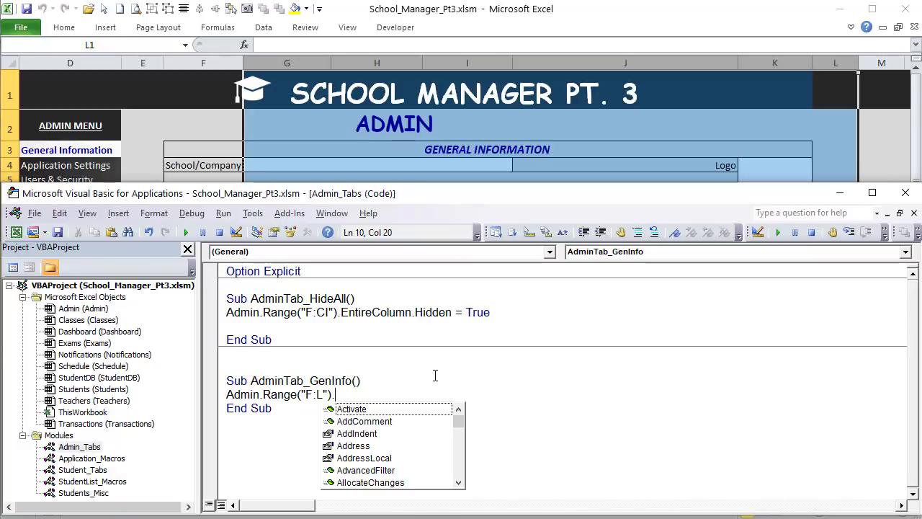
pyautogui.write('EntireColumn.Hidden')
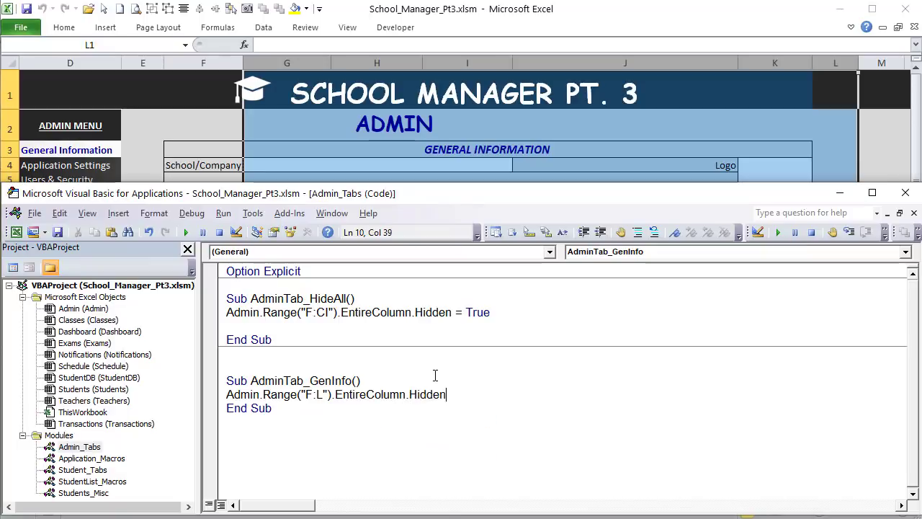
pyautogui.write(' = false')
pyautogui.press('Down')
pyautogui.press('Down')
# Copy the AdminTab_GenInfo macro and paste a duplicate directly below it
pyautogui.click(274, 404)
pyautogui.moveTo(274, 404); pyautogui.dragTo(227, 381)
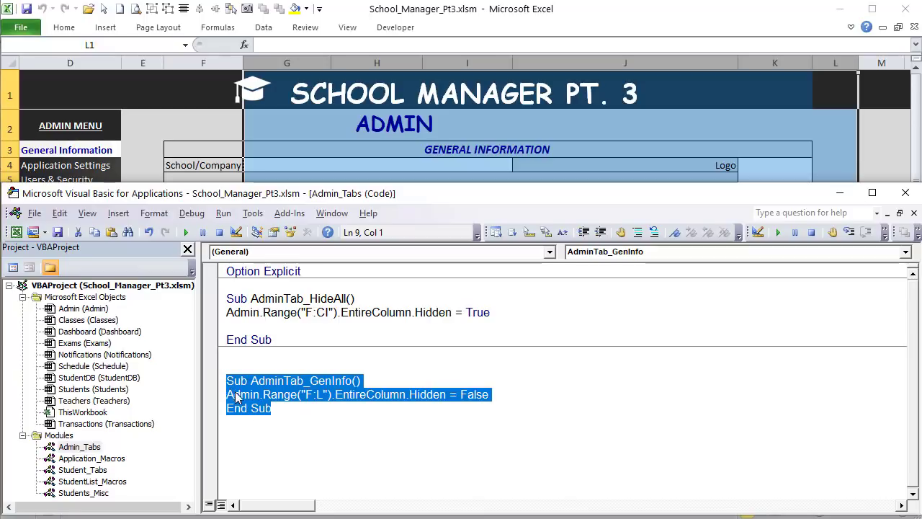
pyautogui.click(286, 428)
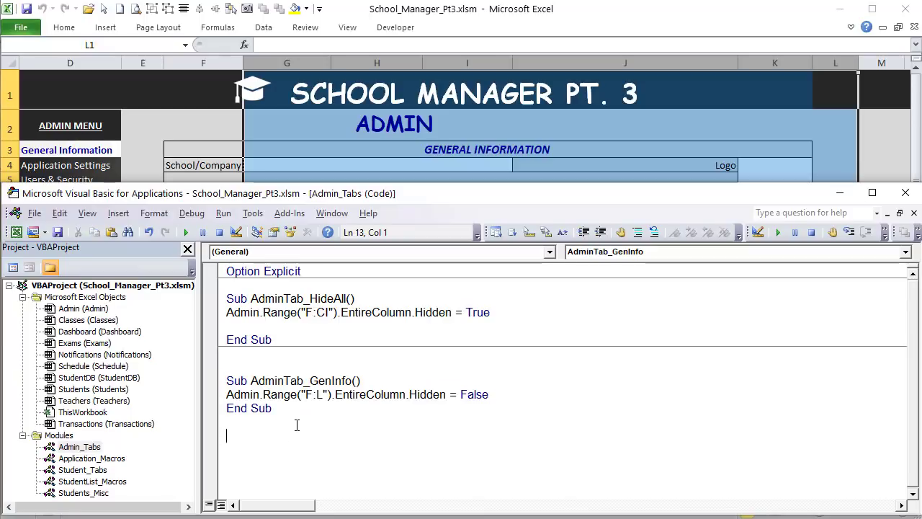
pyautogui.click(501, 397)
pyautogui.press('Return')
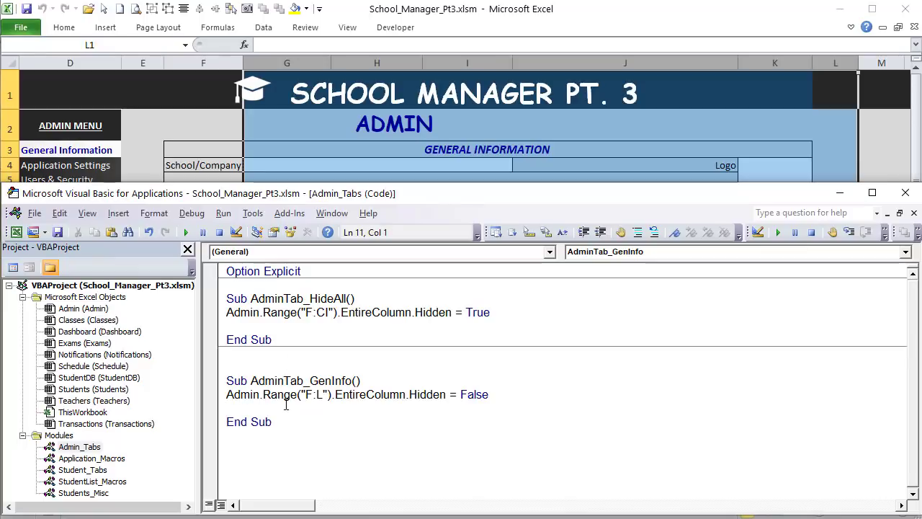
pyautogui.press('BackSpace')
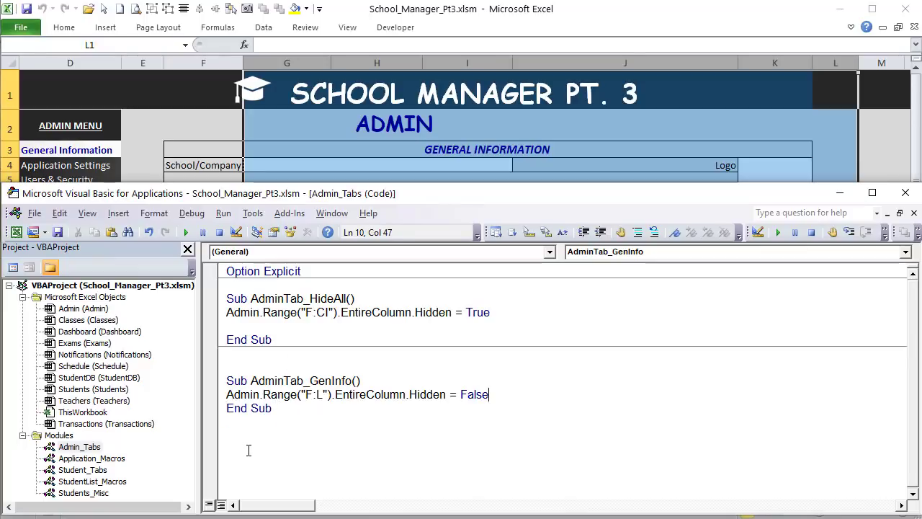
pyautogui.moveTo(288, 408); pyautogui.dragTo(226, 380)
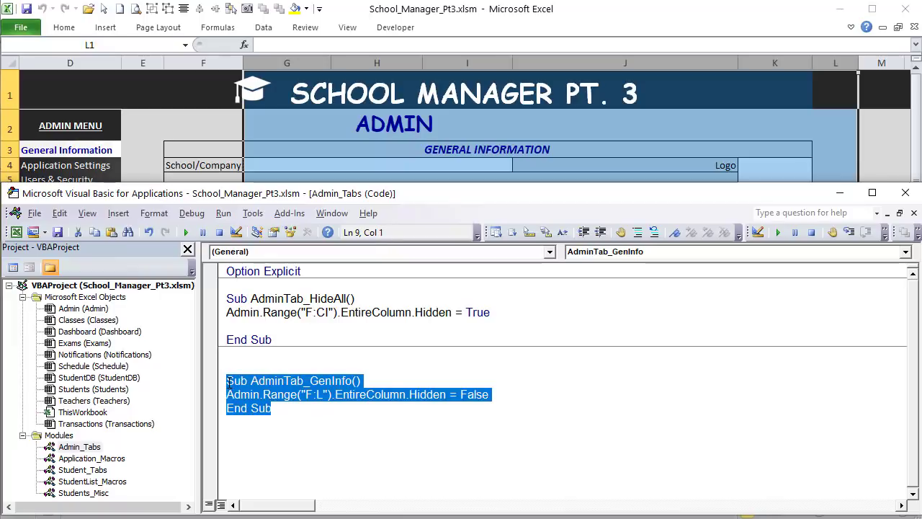
pyautogui.hotkey('ctrl', 'c')
pyautogui.click(249, 426)
pyautogui.hotkey('ctrl', 'v')
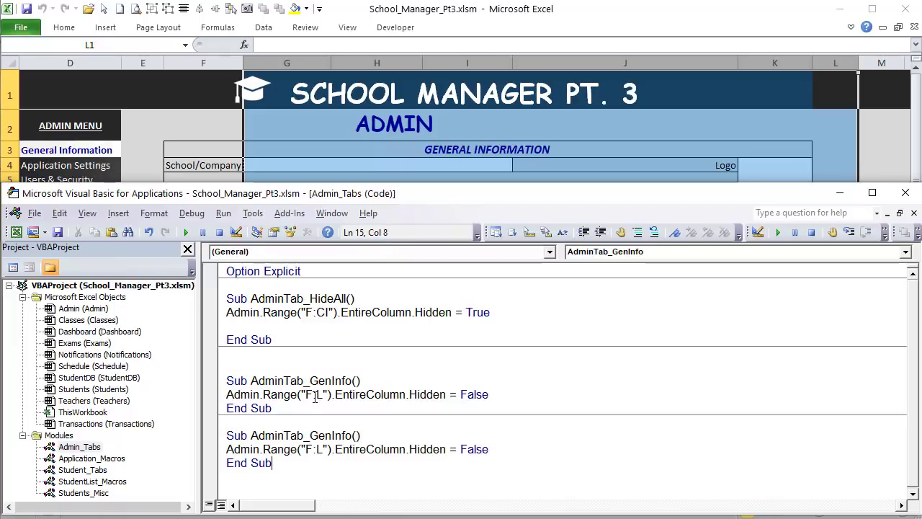
# Rename the copy AdminTab_AppSettings and scroll the Admin sheet right to Application Settings
pyautogui.moveTo(352, 438); pyautogui.dragTo(310, 436)
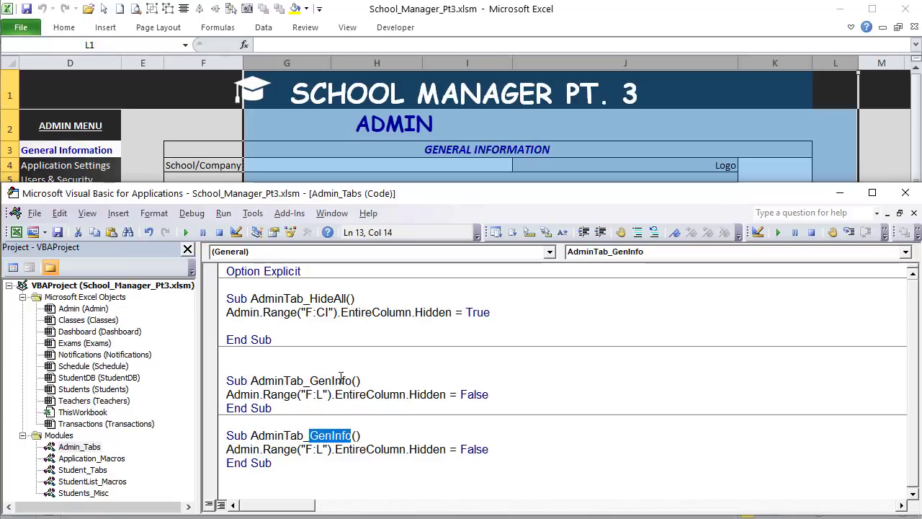
pyautogui.write('AppSett')
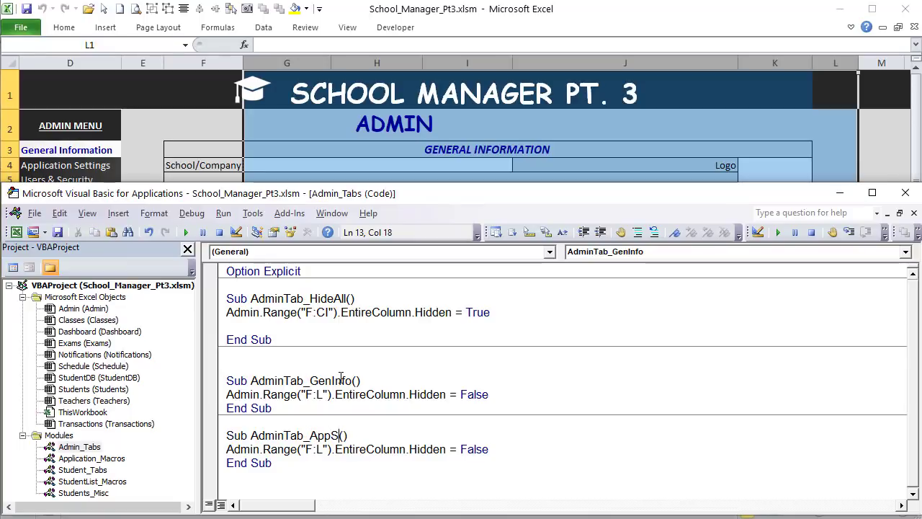
pyautogui.write('ings')
pyautogui.click(209, 133)
pyautogui.moveTo(753, 498); pyautogui.dragTo(780, 502)
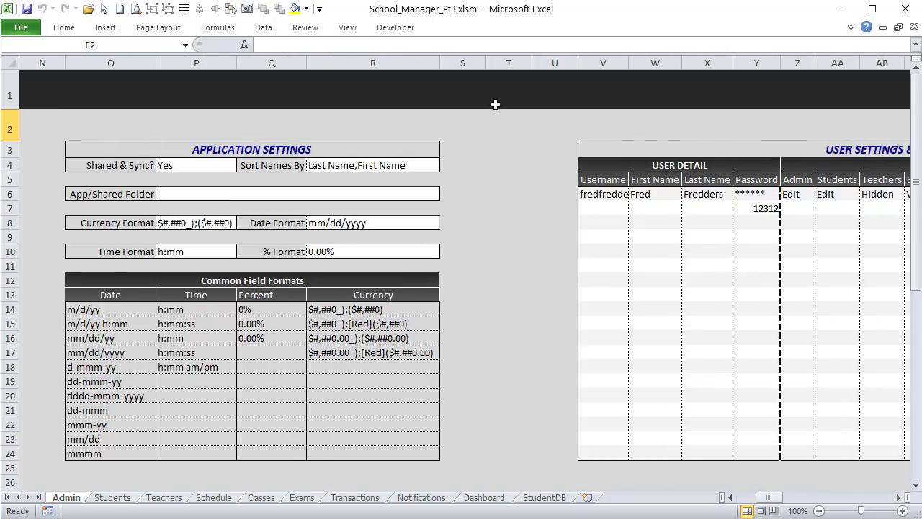
# Change AdminTab_AppSettings' range so it unhides columns O:S
pyautogui.click(462, 63)
pyautogui.hotkey('alt', 'F11')
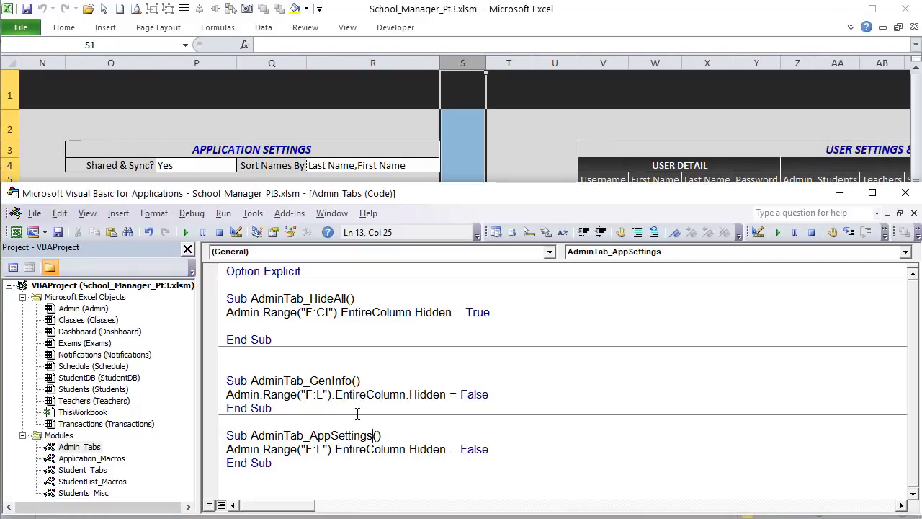
pyautogui.moveTo(308, 441); pyautogui.dragTo(313, 447)
pyautogui.click(313, 444)
pyautogui.doubleClick(308, 447)
pyautogui.write('O')
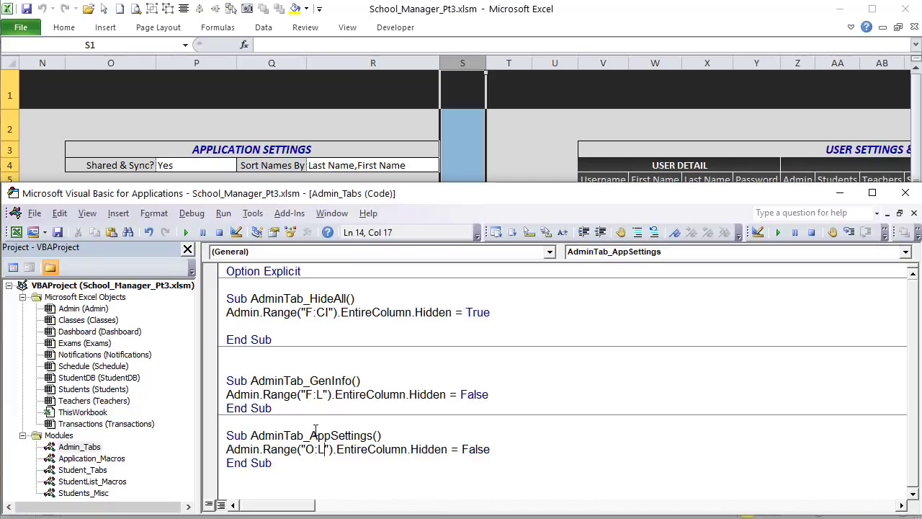
pyautogui.press('BackSpace')
pyautogui.write('S')
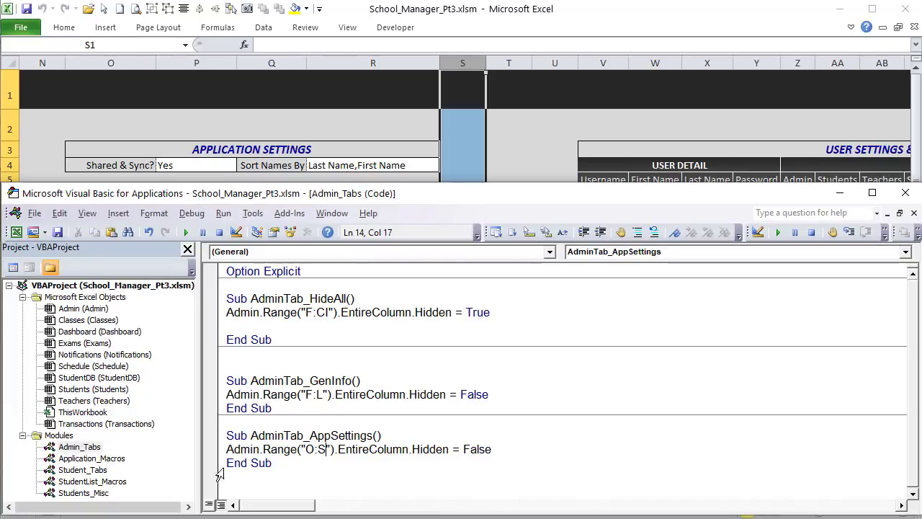
# Paste another GenInfo copy below and rename it AdminTab_UsersSecurity
pyautogui.click(278, 475)
pyautogui.hotkey('ctrl', 'v')
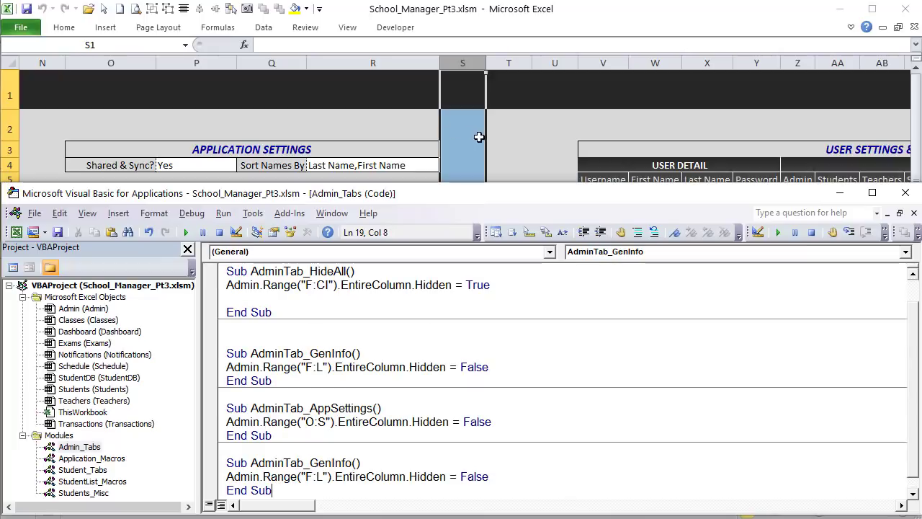
pyautogui.moveTo(352, 463); pyautogui.dragTo(310, 464)
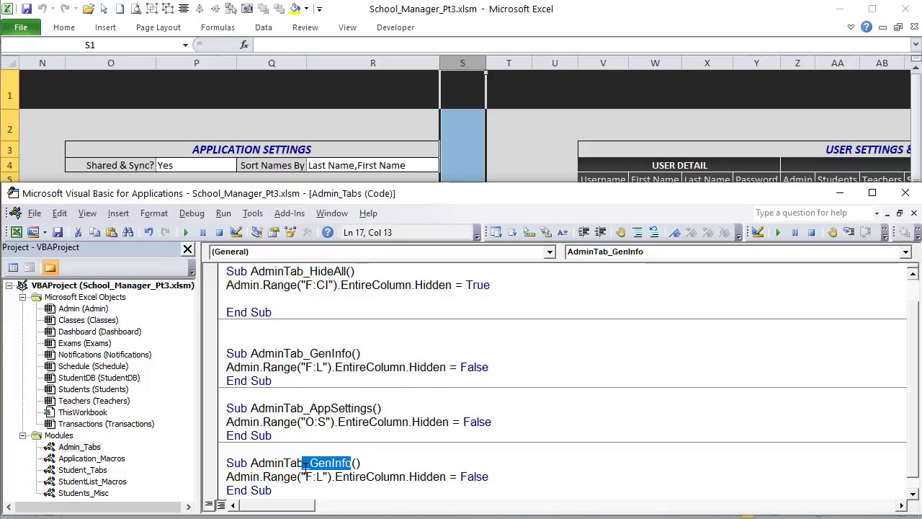
pyautogui.write('UsersSe')
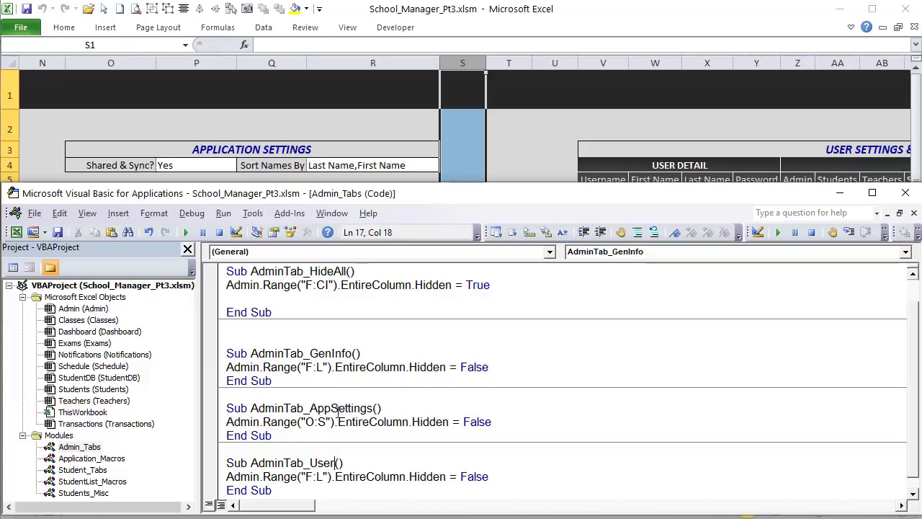
pyautogui.write('curity')
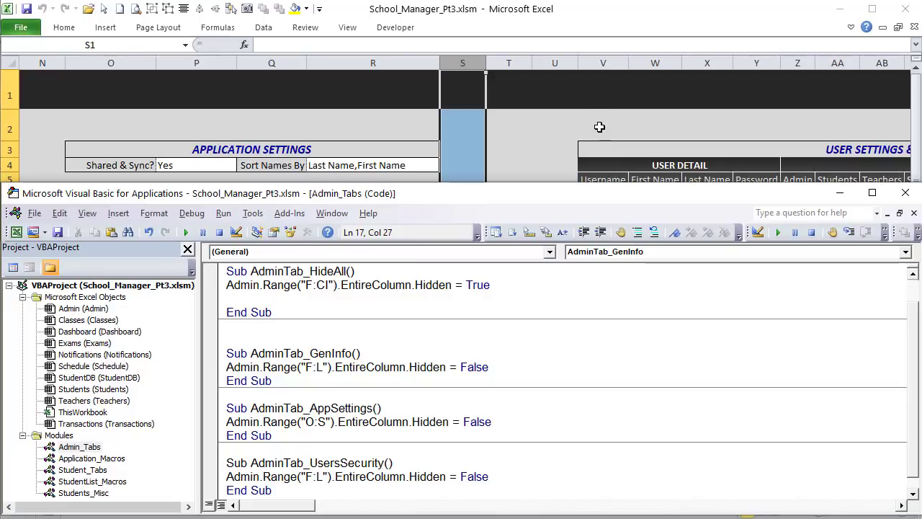
# Check the sheet's column letters and set AdminTab_UsersSecurity's range to V:AI
pyautogui.click(597, 123)
pyautogui.moveTo(764, 500); pyautogui.dragTo(781, 499)
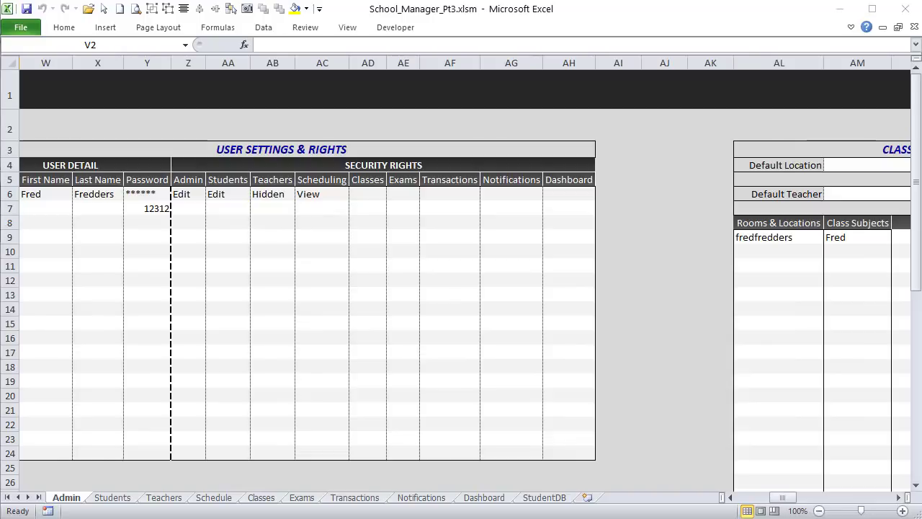
pyautogui.hotkey('alt', 'F11')
pyautogui.doubleClick(310, 476)
pyautogui.write('V')
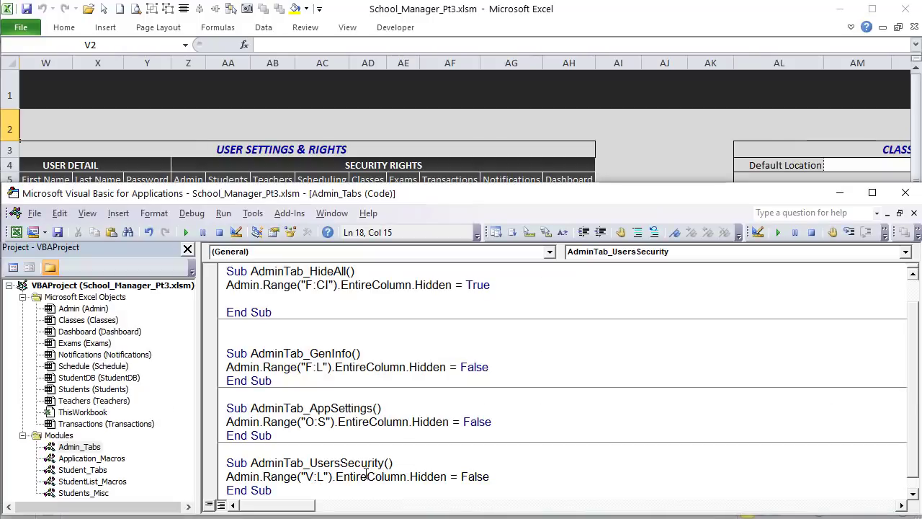
pyautogui.doubleClick(321, 476)
pyautogui.click(326, 476)
pyautogui.doubleClick(322, 476)
pyautogui.write('I')
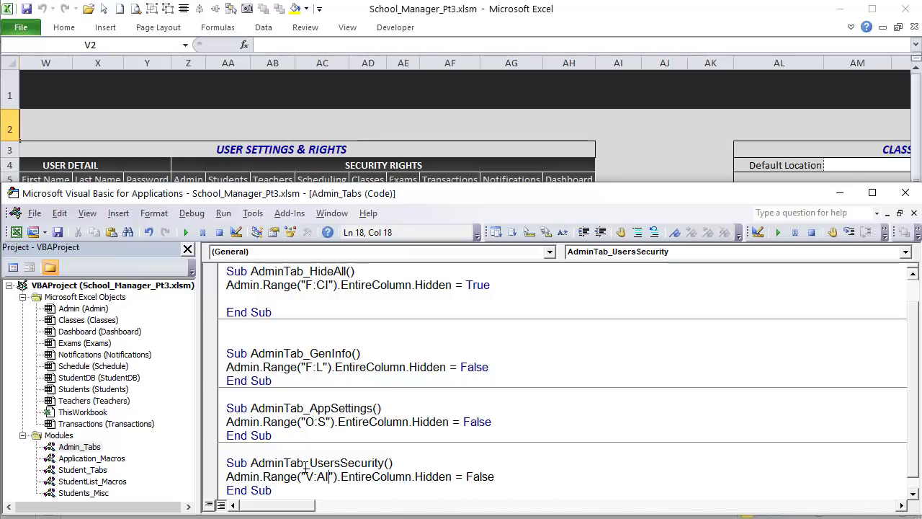
pyautogui.click(289, 498)
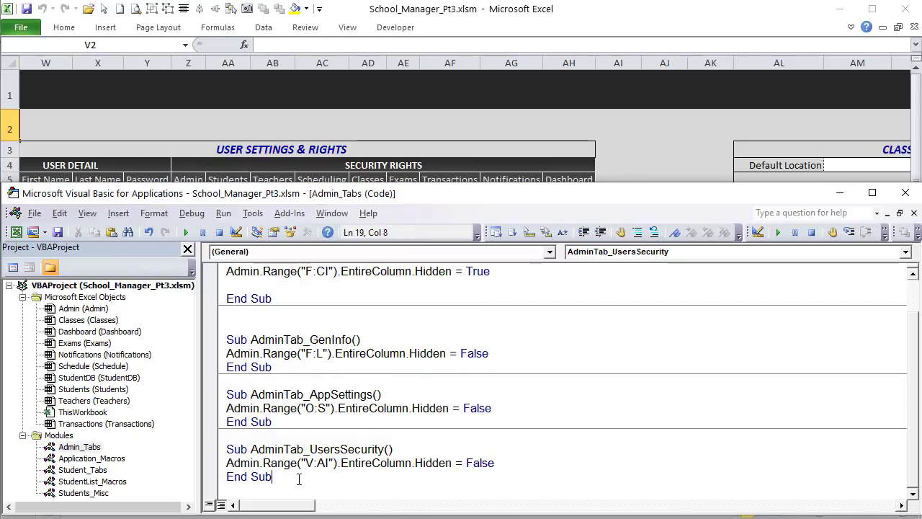
# Paste another GenInfo copy, clear the ambiguous-name error, and rename it AdminTab_ClassLessons
pyautogui.press('Return')
pyautogui.press('Return')
pyautogui.write('Sub AdminTab_GenInfo() Admin.Range("F:L").EntireColumn.Hidden = False End Sub')
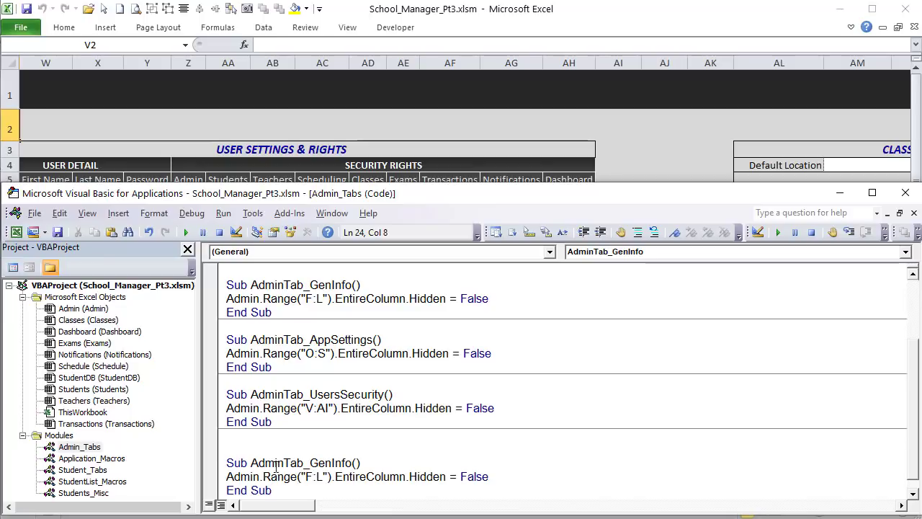
pyautogui.press('BackSpace')
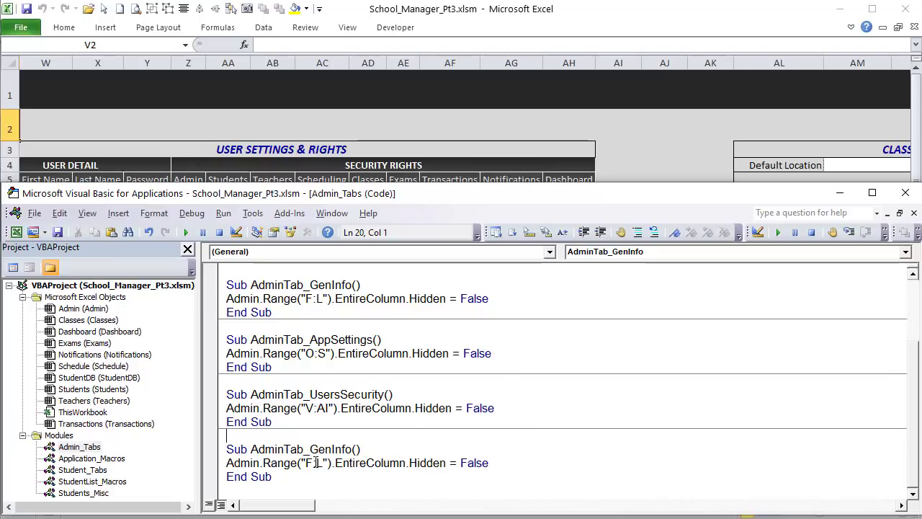
pyautogui.click(641, 149)
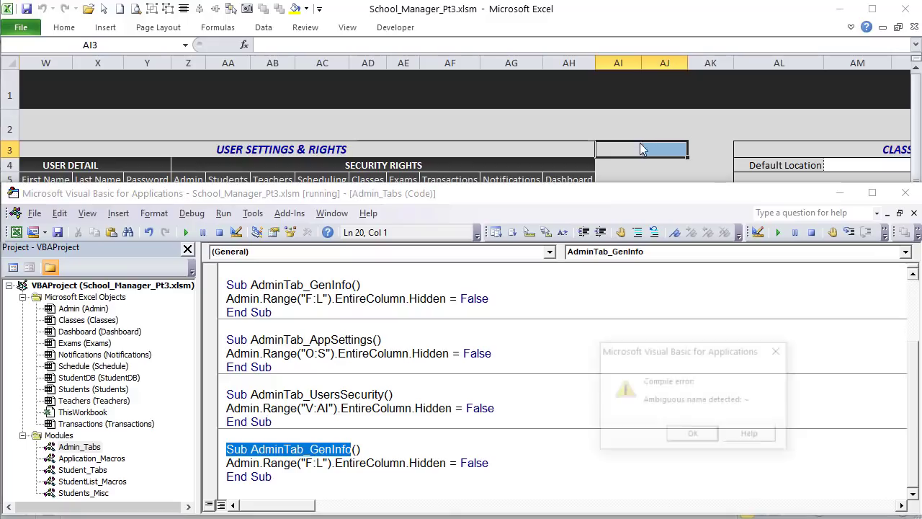
pyautogui.click(693, 435)
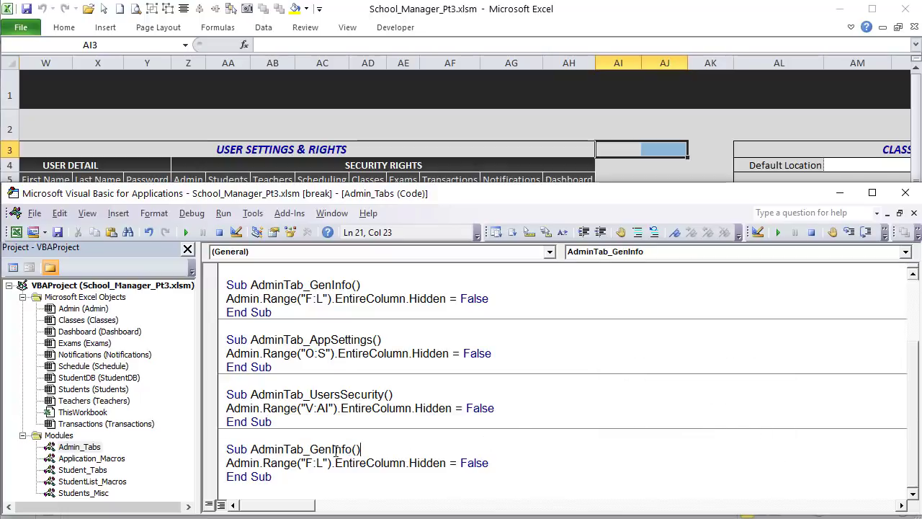
pyautogui.moveTo(352, 449); pyautogui.dragTo(310, 448)
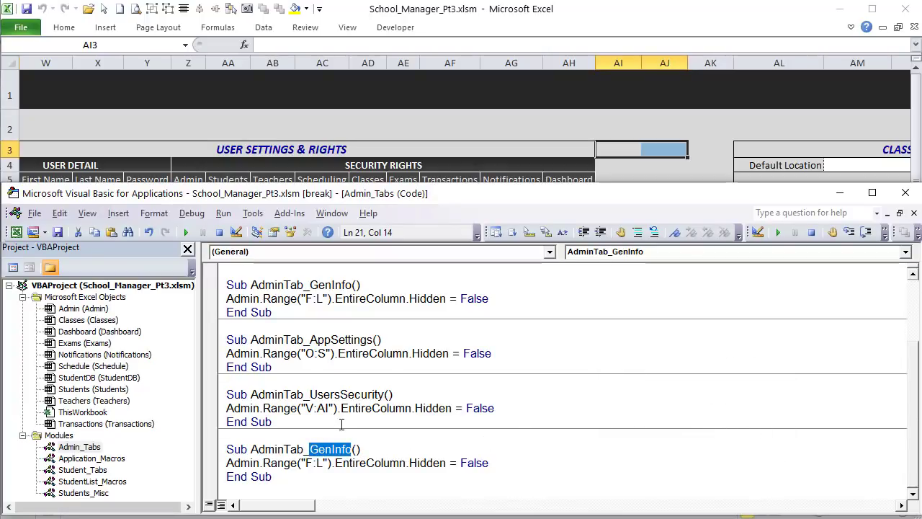
pyautogui.write('ClassLessons')
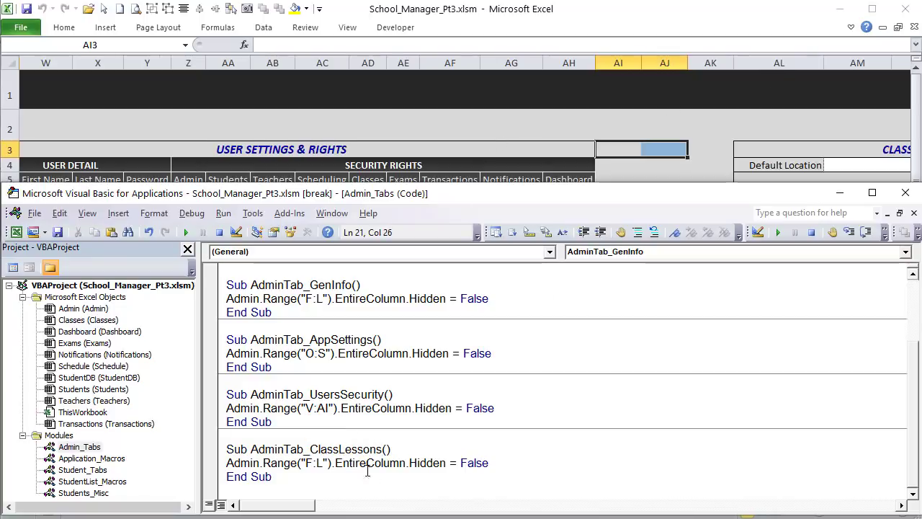
# Set AdminTab_ClassLessons to unhide columns AI:AR after checking the class columns
pyautogui.moveTo(305, 463); pyautogui.dragTo(312, 463)
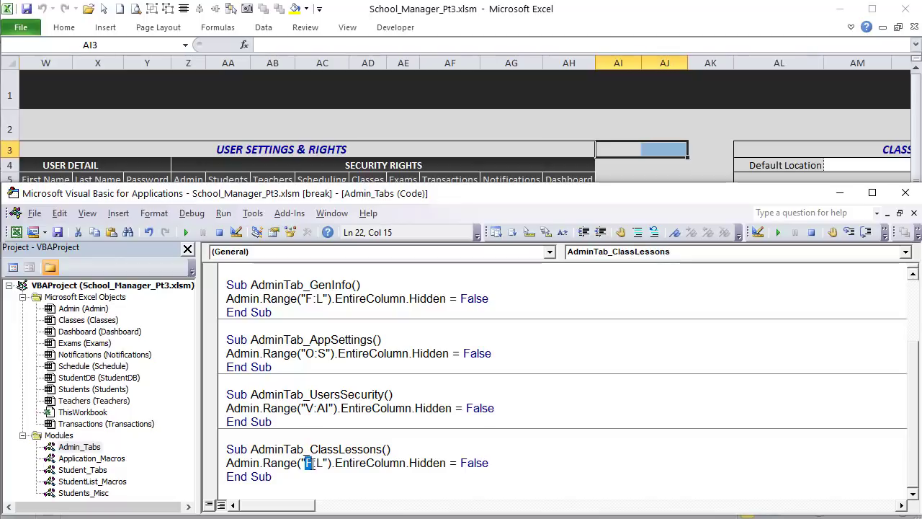
pyautogui.write('AI')
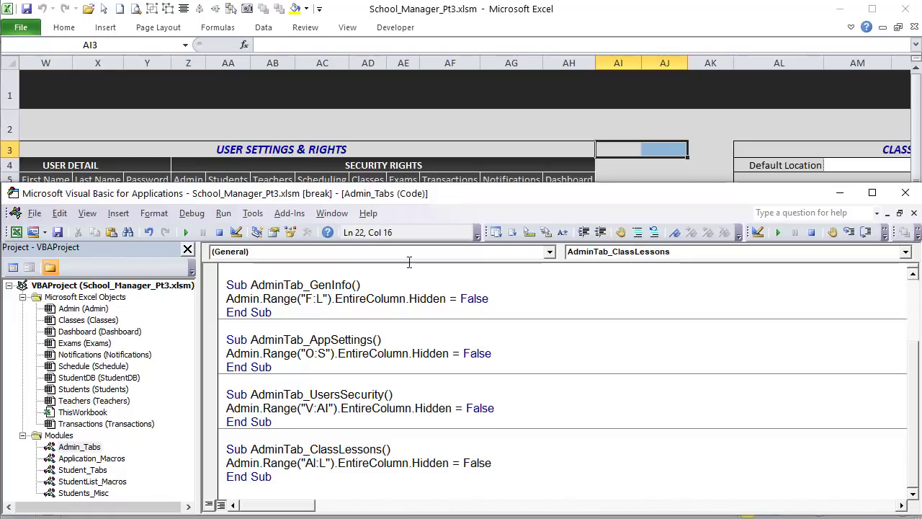
pyautogui.click(569, 90)
pyautogui.moveTo(784, 498); pyautogui.dragTo(803, 498)
pyautogui.hotkey('alt', 'F11')
pyautogui.doubleClick(326, 464)
pyautogui.write('AR')
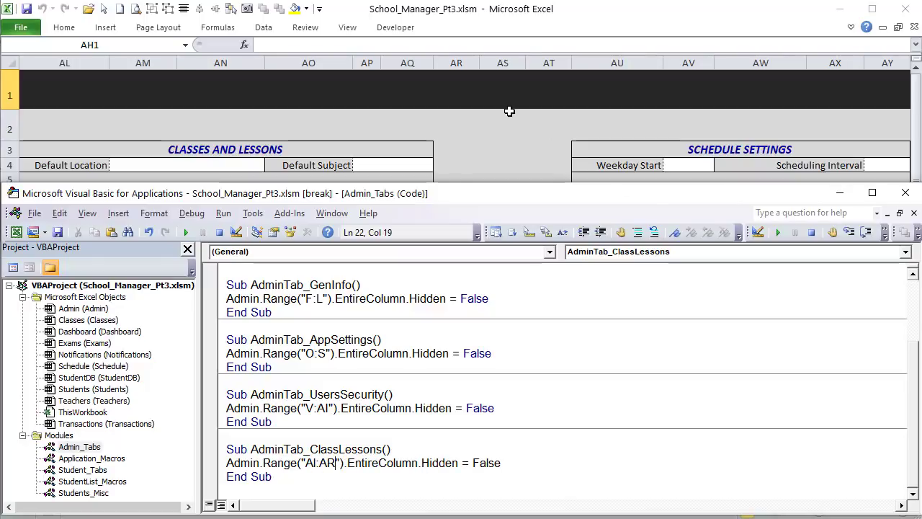
# Paste another GenInfo copy below ClassLessons and rename it AdminTab_Scheduling
pyautogui.click(323, 479)
pyautogui.press('Return')
pyautogui.press('Return')
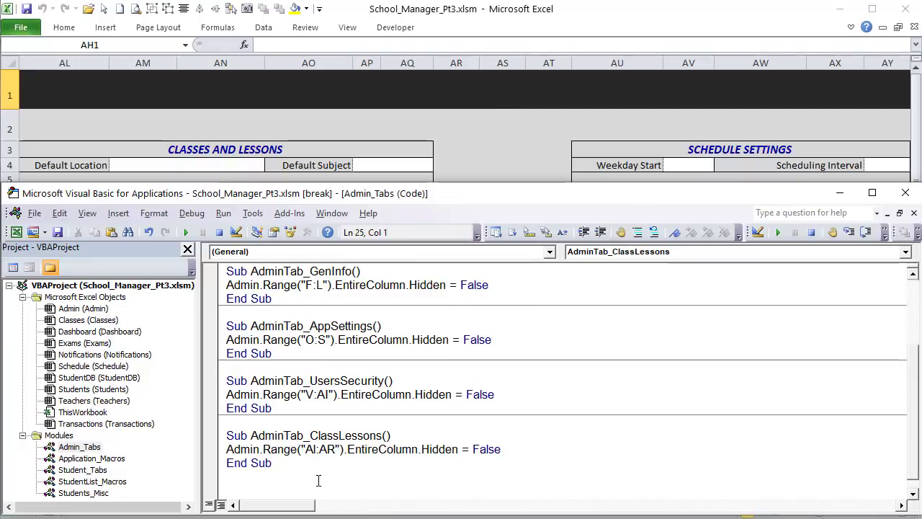
pyautogui.write('Sub AdminTab_GenInfo() Admin.Range("F:L").EntireColumn.Hidden = False End Sub')
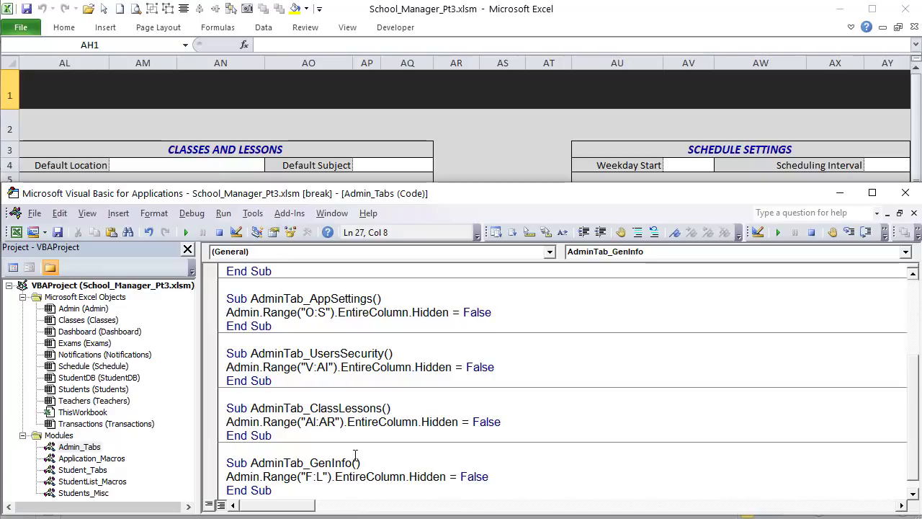
pyautogui.moveTo(353, 462); pyautogui.dragTo(309, 462)
pyautogui.write('Scheduling')
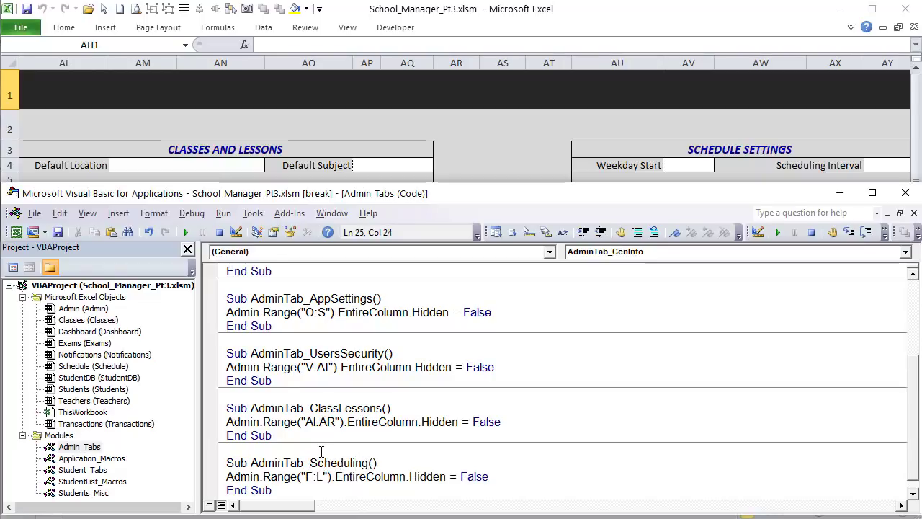
# Set AdminTab_Scheduling to unhide columns AU:AZ after checking the schedule columns
pyautogui.click(305, 476)
pyautogui.moveTo(305, 476); pyautogui.dragTo(311, 476)
pyautogui.write('AH')
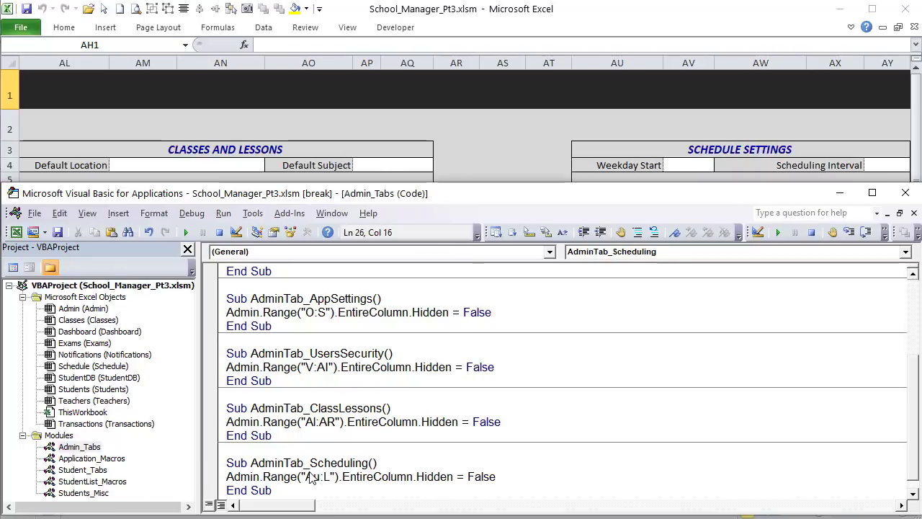
pyautogui.press('BackSpace')
pyautogui.write('I')
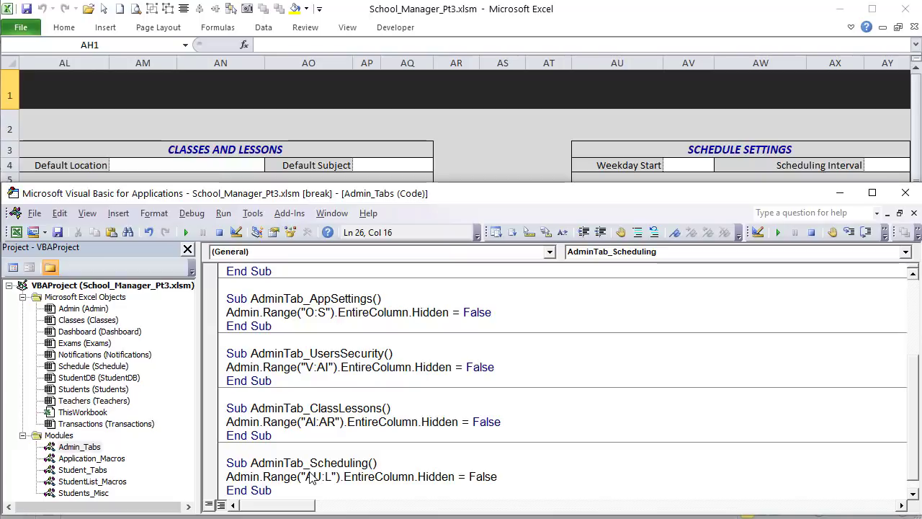
pyautogui.click(497, 138)
pyautogui.moveTo(807, 498); pyautogui.dragTo(814, 498)
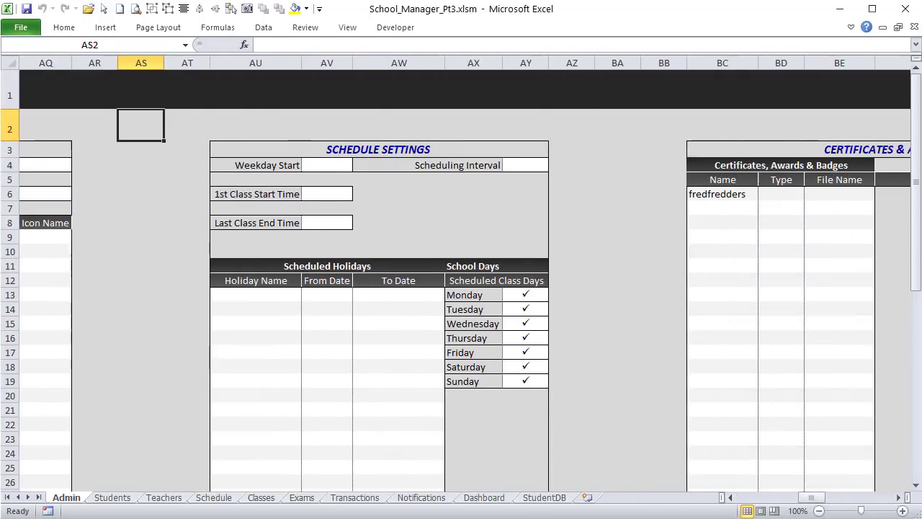
pyautogui.hotkey('alt', 'F11')
pyautogui.doubleClick(332, 477)
pyautogui.write('AZ')
# Paste one more AdminTab_GenInfo copy at the end of the module and run the code
pyautogui.press('Down')
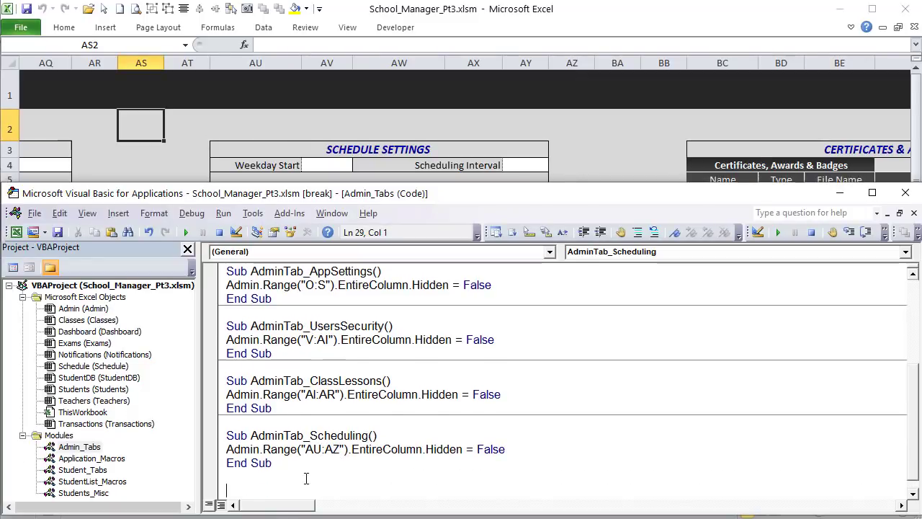
pyautogui.write('Sub AdminTab_GenInfo() Admin.Range("F:L").EntireColumn.Hidden = False End Sub')
pyautogui.press('F5')
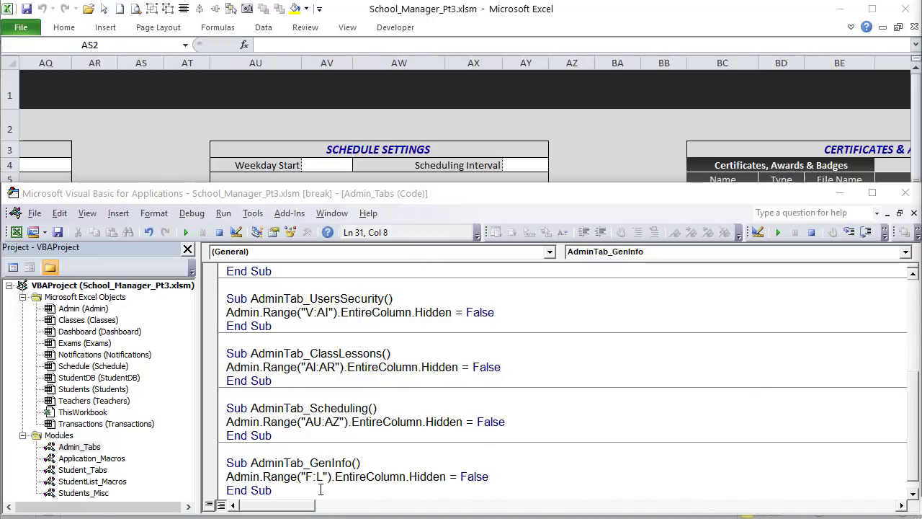
# Rename the copy AdminTab_CertAwards and make it unhide columns BC:BH
pyautogui.moveTo(351, 461); pyautogui.dragTo(310, 462)
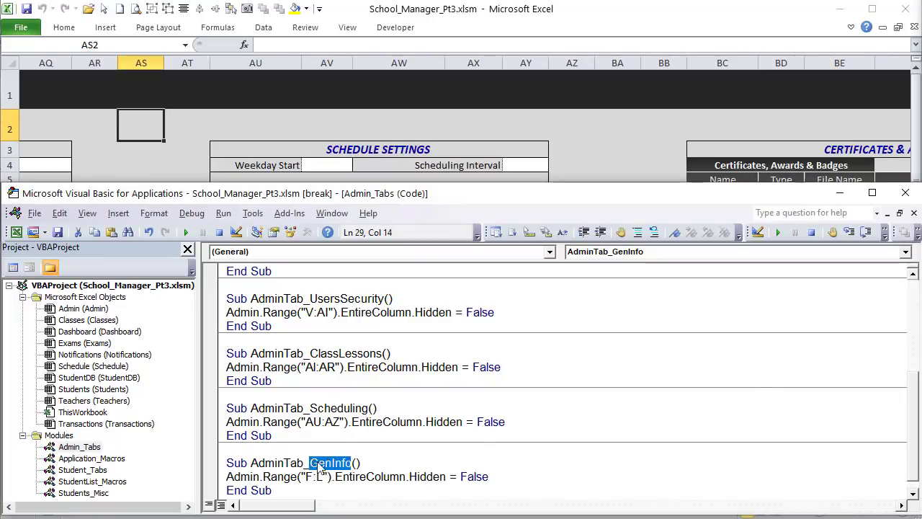
pyautogui.write('CertAwards')
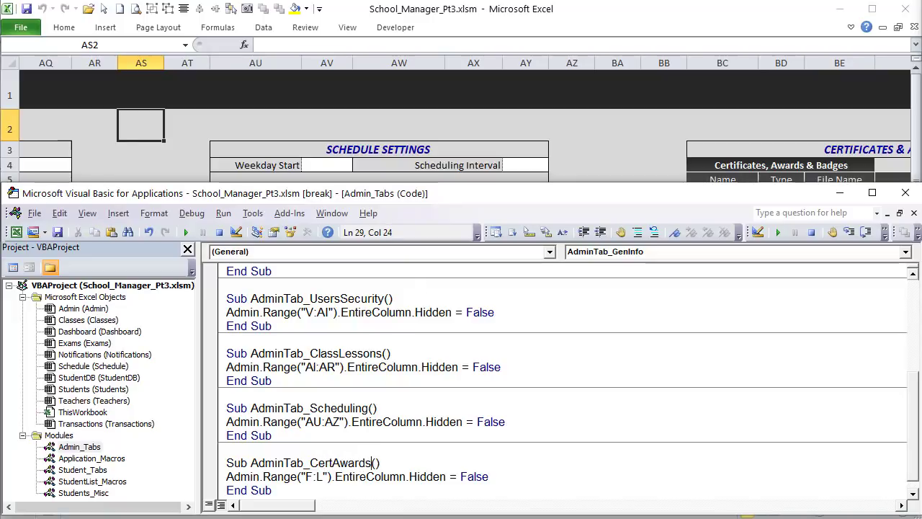
pyautogui.click(311, 476)
pyautogui.moveTo(311, 477); pyautogui.dragTo(305, 476)
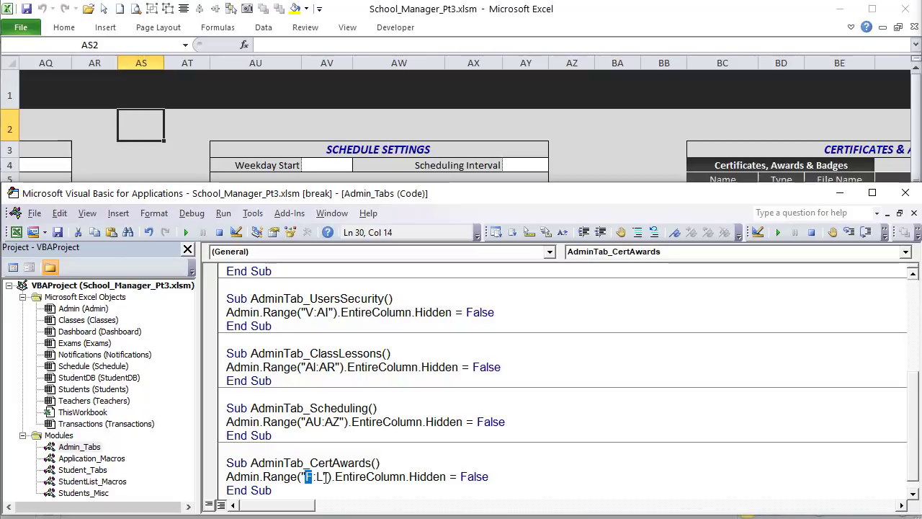
pyautogui.write('BC')
pyautogui.doubleClick(328, 476)
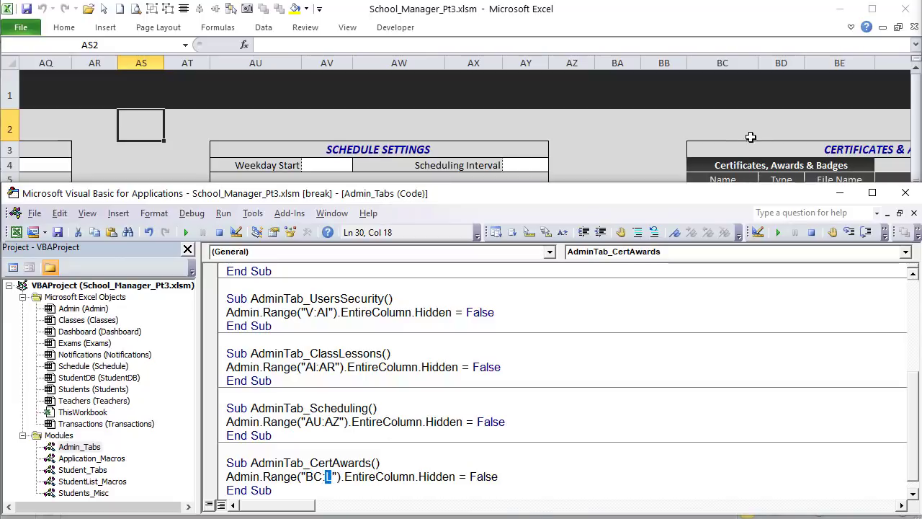
pyautogui.click(748, 137)
pyautogui.moveTo(800, 501); pyautogui.dragTo(819, 497)
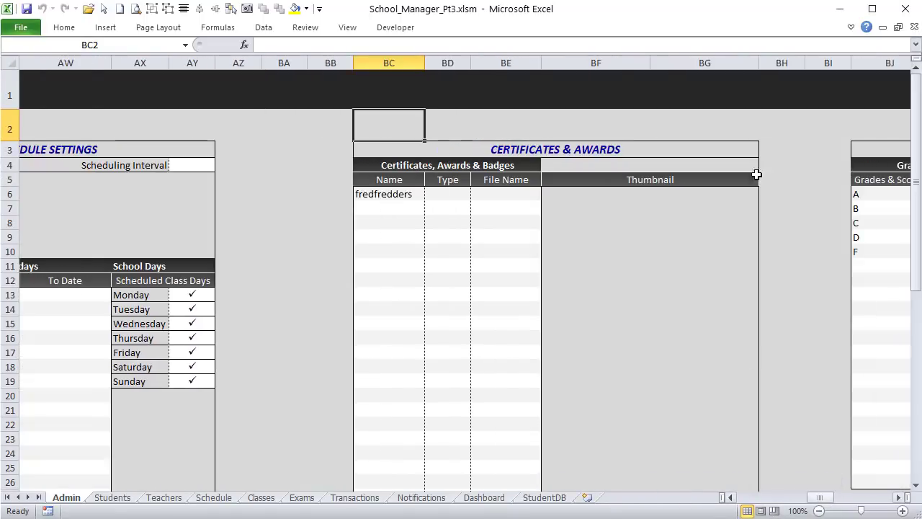
pyautogui.hotkey('alt', 'Tab')
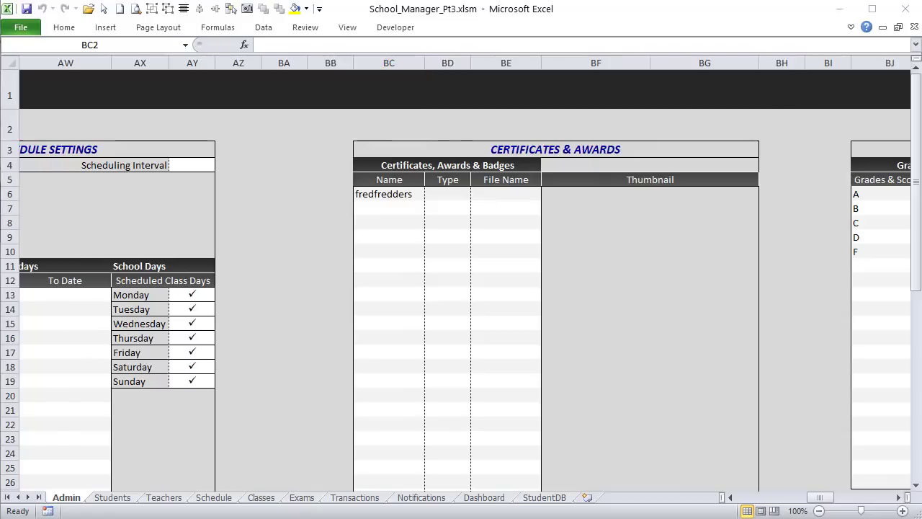
pyautogui.write('BH')
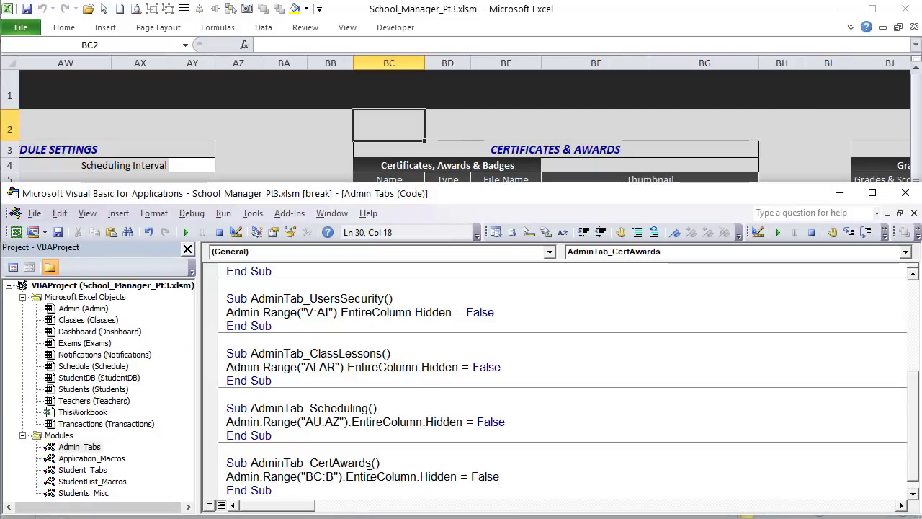
# Rename the next copied procedure AdminTab_GradesScoring and confirm its section spans BJ to BV
pyautogui.press('Down')
pyautogui.press('Down')
pyautogui.press('Down')
pyautogui.press('Down')
pyautogui.press('Down')
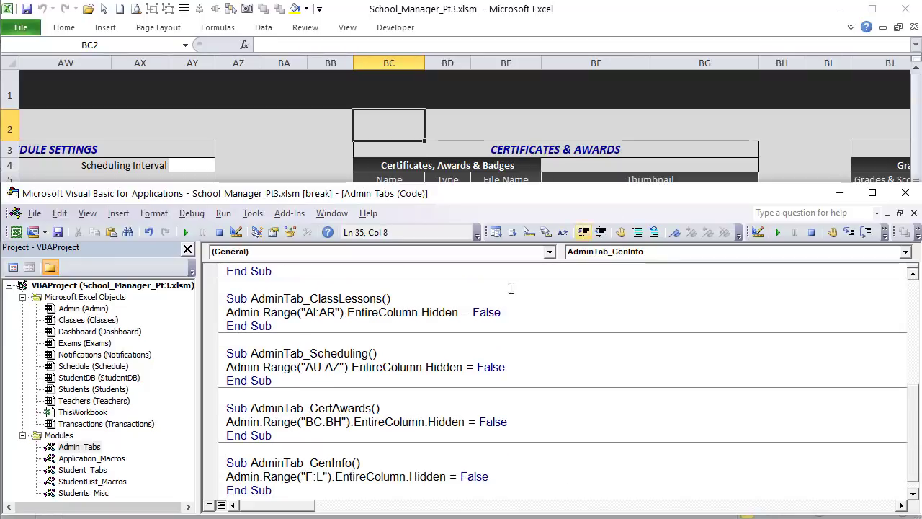
pyautogui.moveTo(353, 464); pyautogui.dragTo(310, 463)
pyautogui.write('GradesScoring')
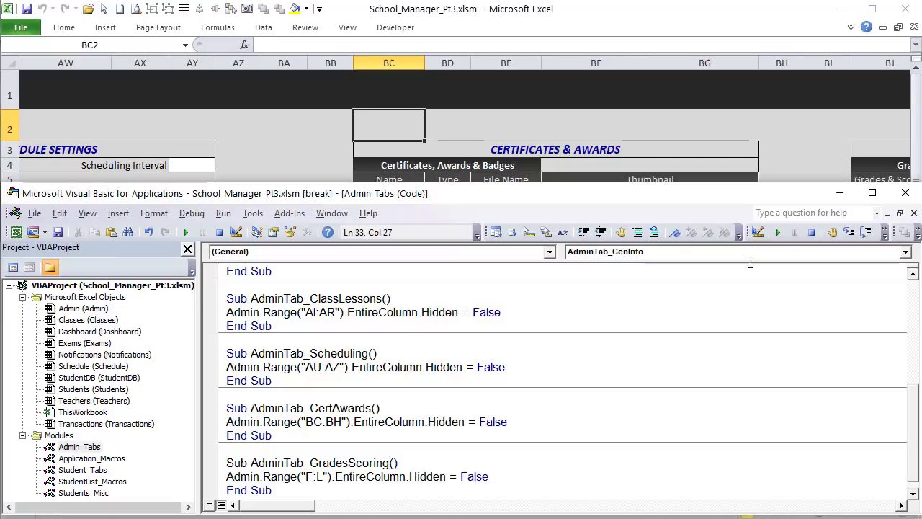
pyautogui.click(784, 86)
pyautogui.moveTo(814, 497); pyautogui.dragTo(836, 498)
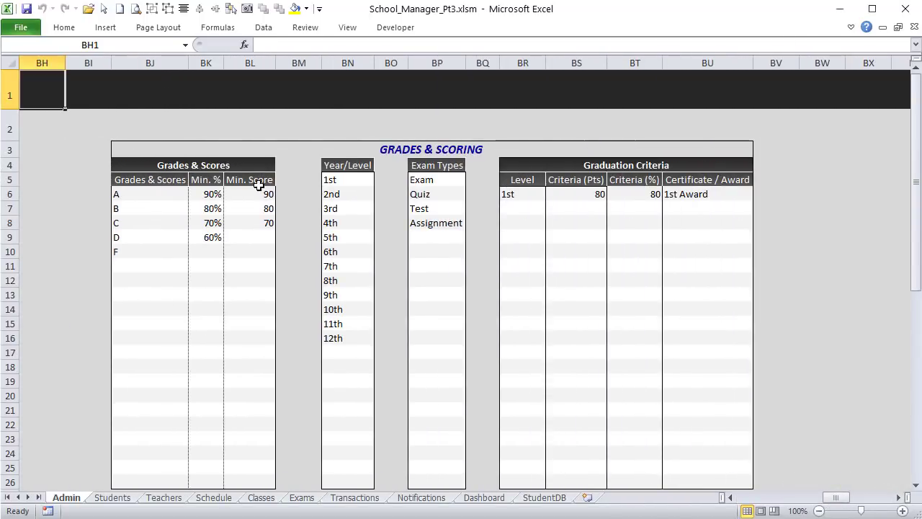
pyautogui.click(139, 64)
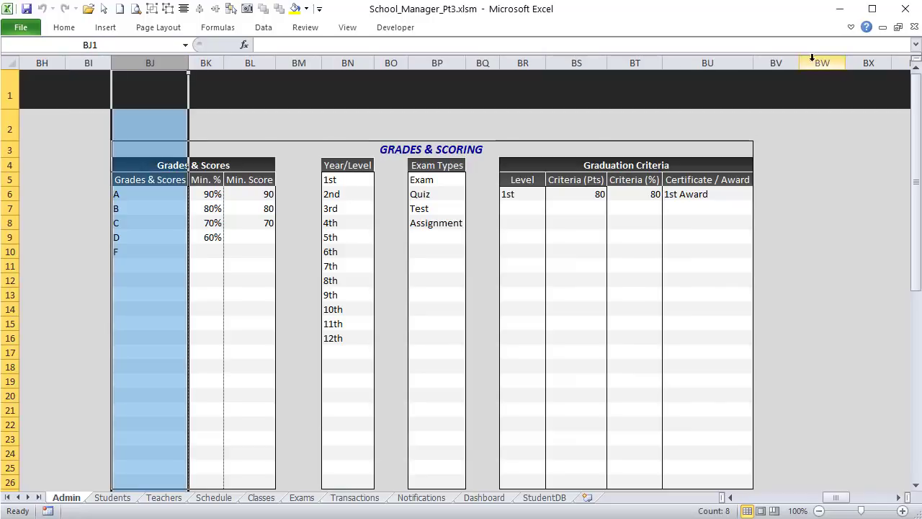
pyautogui.click(776, 64)
# Set AdminTab_GradesScoring's range to BJ:BV
pyautogui.hotkey('alt', 'F11')
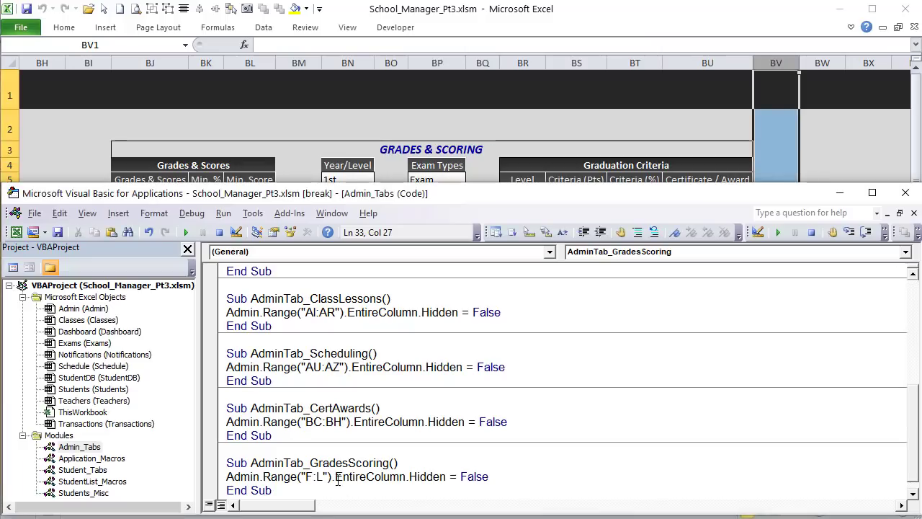
pyautogui.doubleClick(310, 477)
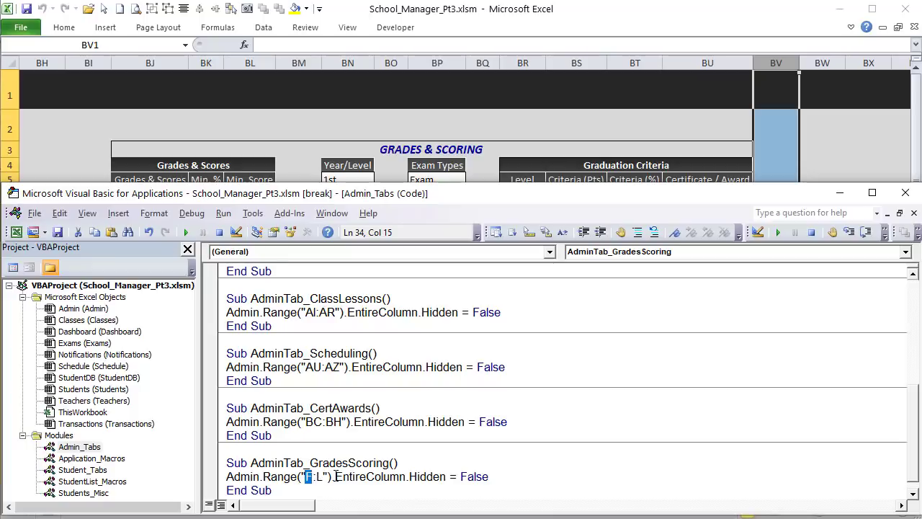
pyautogui.write('BJ')
pyautogui.press('BackSpace')
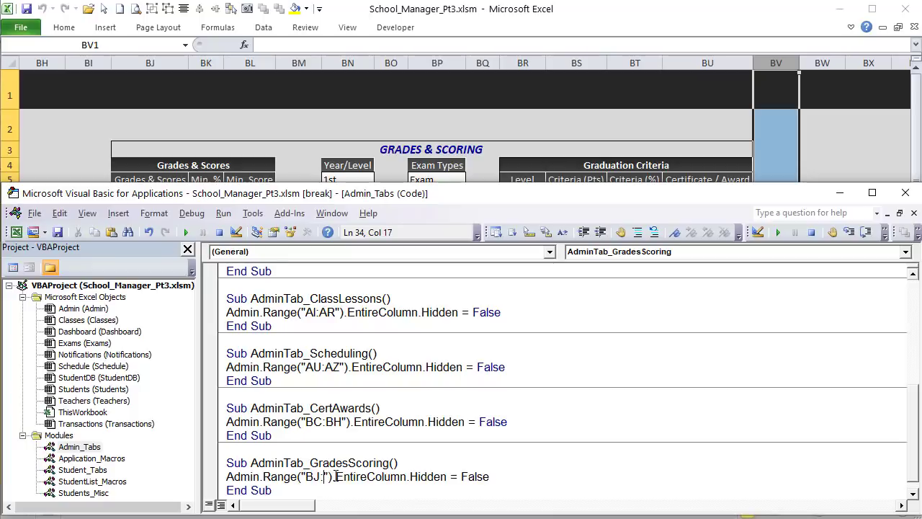
pyautogui.write('BV')
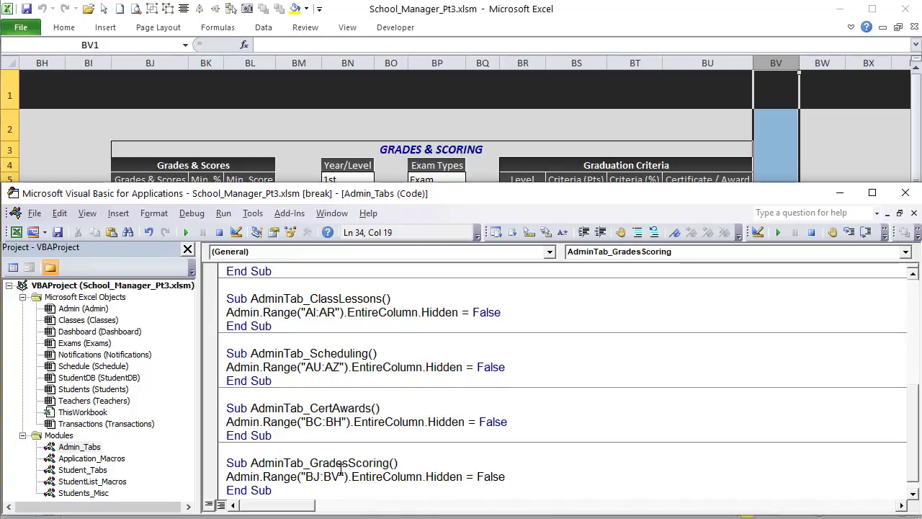
pyautogui.click(549, 128)
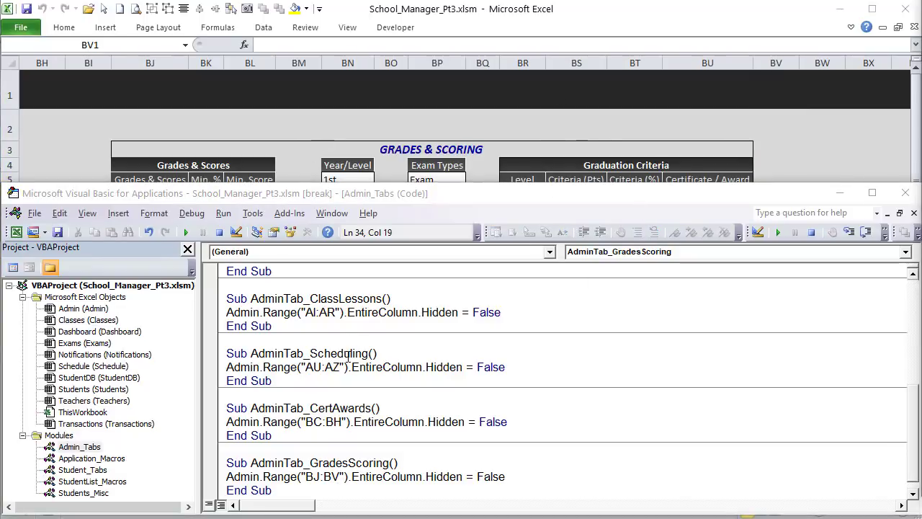
pyautogui.click(299, 488)
# Paste another unhide procedure and rename it AdminTab_Transactions
pyautogui.press('Return')
pyautogui.press('Return')
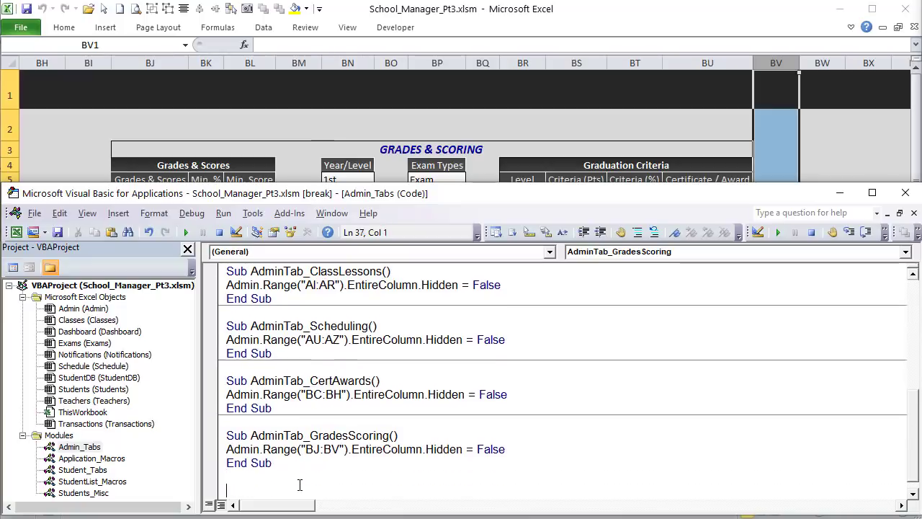
pyautogui.write('Sub AdminTab_GenInfo() Admin.Range("F:L").EntireColumn.Hidden = False End Sub')
pyautogui.moveTo(327, 476); pyautogui.dragTo(351, 463)
pyautogui.doubleClick(326, 463)
pyautogui.write('Trans')
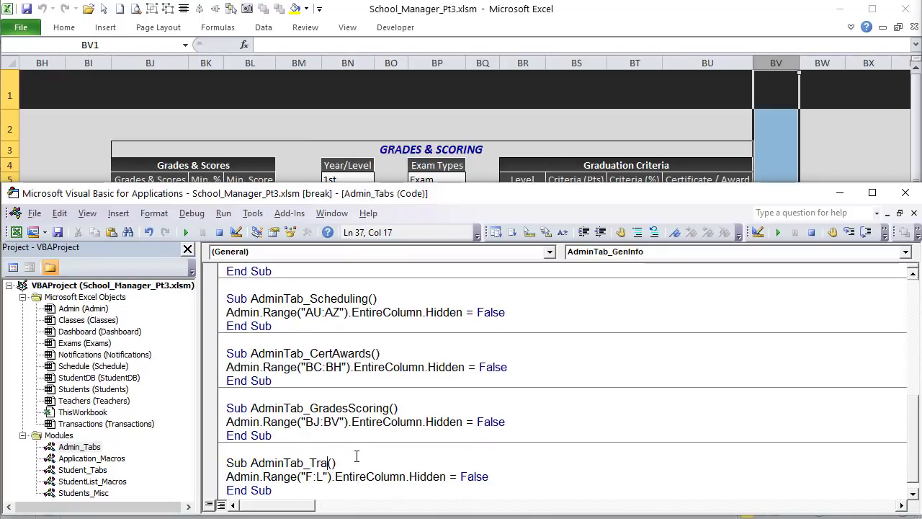
pyautogui.write('actions')
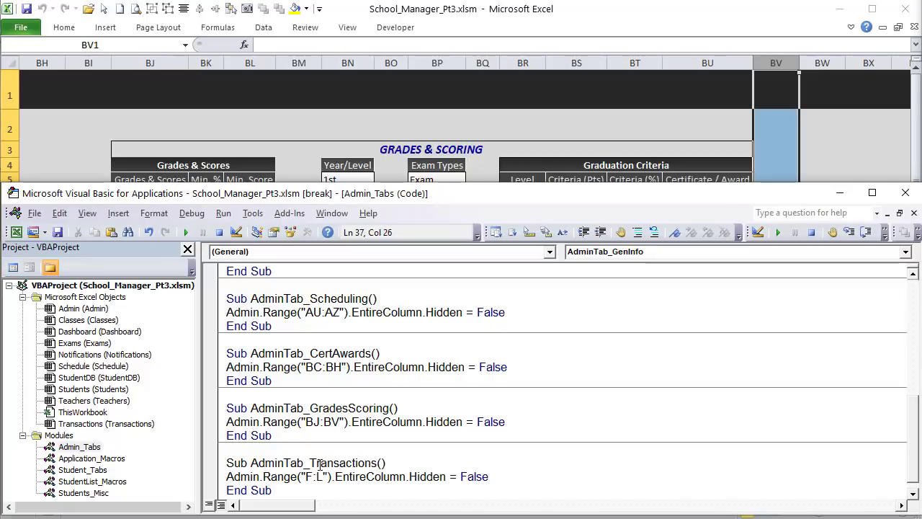
# Check the Transaction Items columns and set AdminTab_Transactions' range to CC:CJ
pyautogui.click(868, 150)
pyautogui.moveTo(844, 497); pyautogui.dragTo(854, 497)
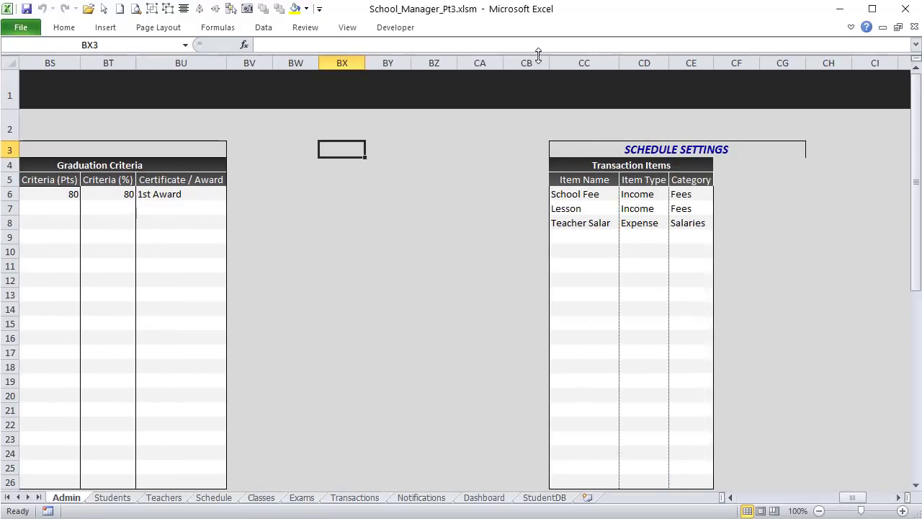
pyautogui.click(582, 62)
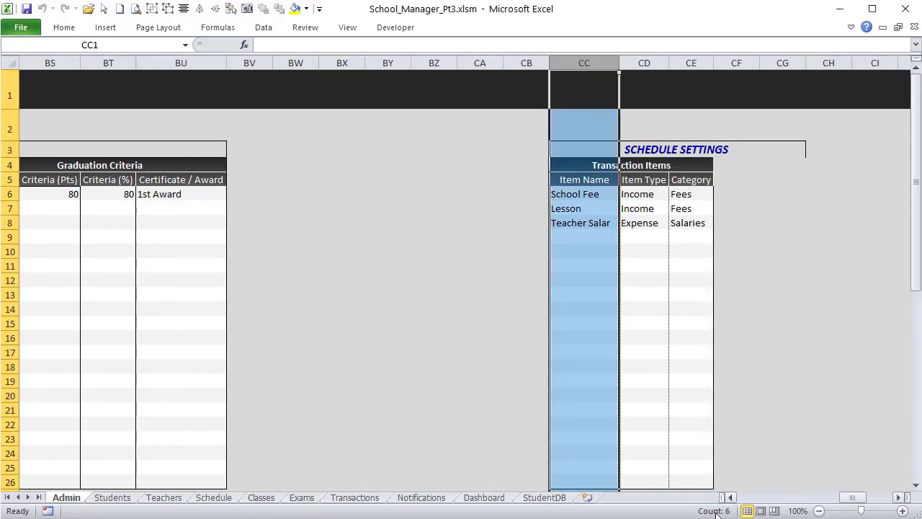
pyautogui.hotkey('alt', 'F11')
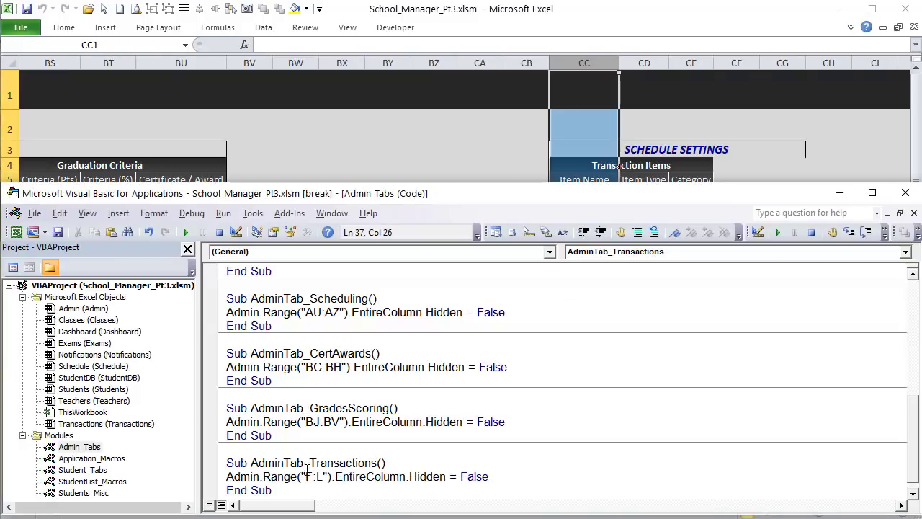
pyautogui.doubleClick(307, 476)
pyautogui.write('CC')
pyautogui.doubleClick(331, 476)
pyautogui.write('CJ')
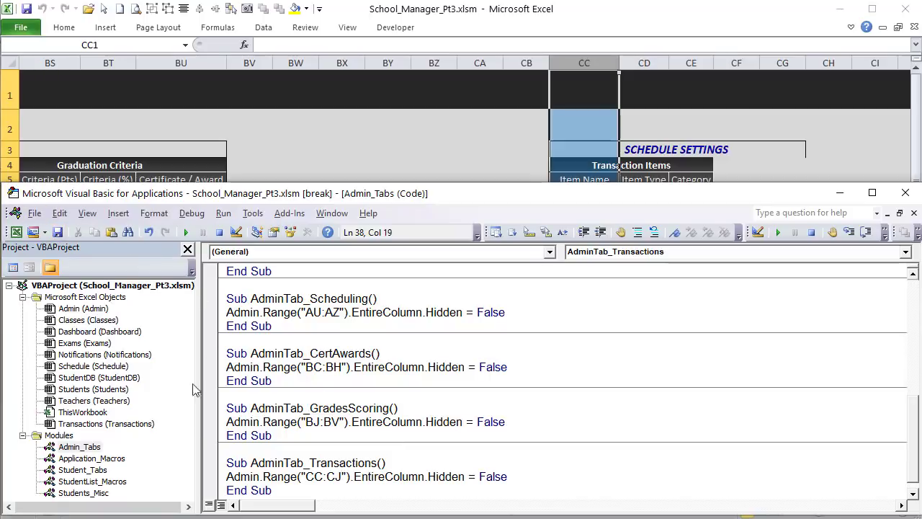
# Open the Admin sheet's code module and end the paused debugging session
pyautogui.click(98, 310)
pyautogui.doubleClick(98, 310)
pyautogui.click(275, 353)
pyautogui.press('F5')
pyautogui.moveTo(268, 340); pyautogui.dragTo(242, 353)
pyautogui.click(257, 351)
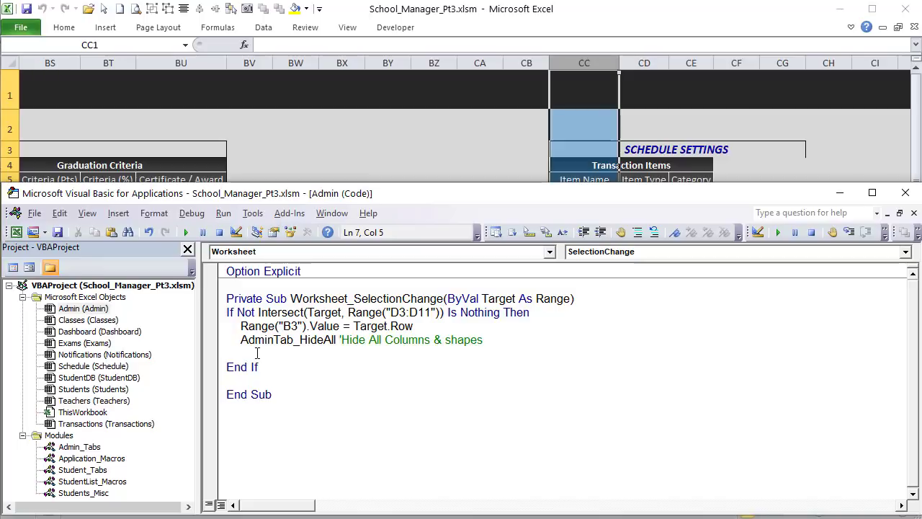
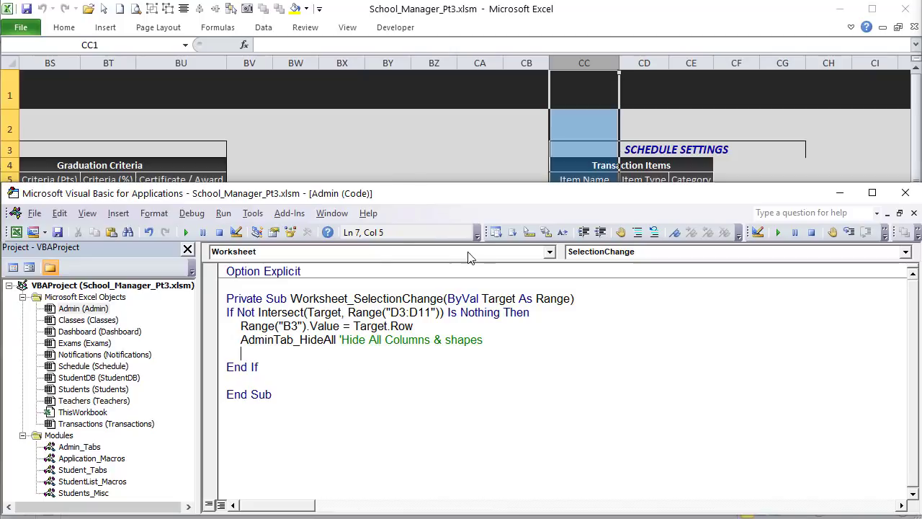
# Insert Application.ScreenUpdating = False after the Target.Row line
pyautogui.click(473, 326)
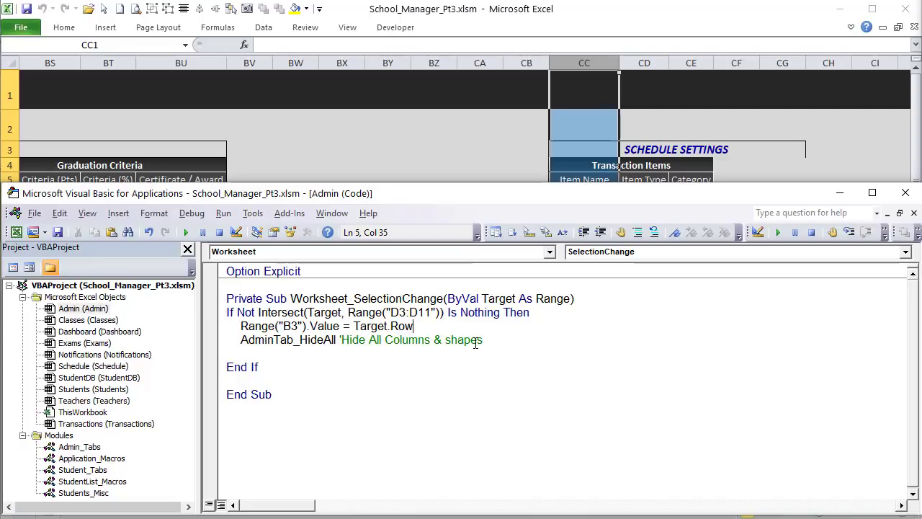
pyautogui.press('Return')
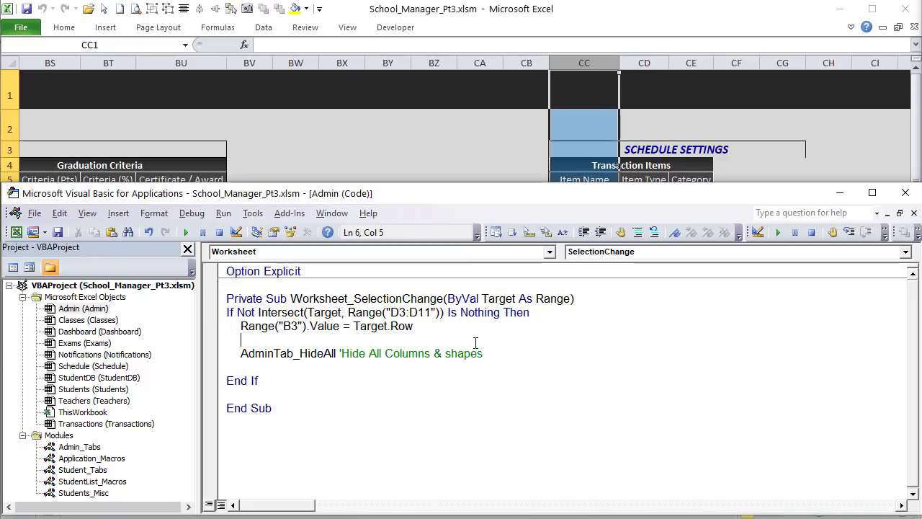
pyautogui.write('application.screenUpdating = fal')
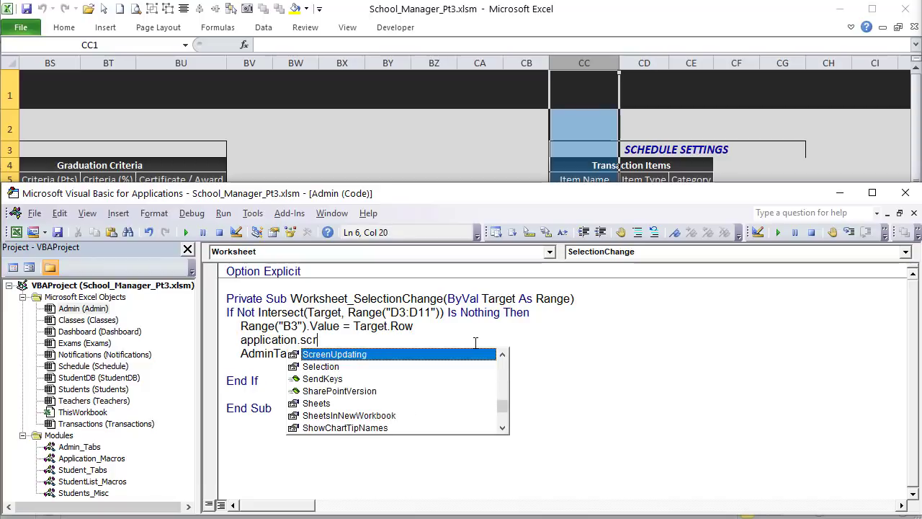
pyautogui.press('Tab')
pyautogui.write('= Fa')
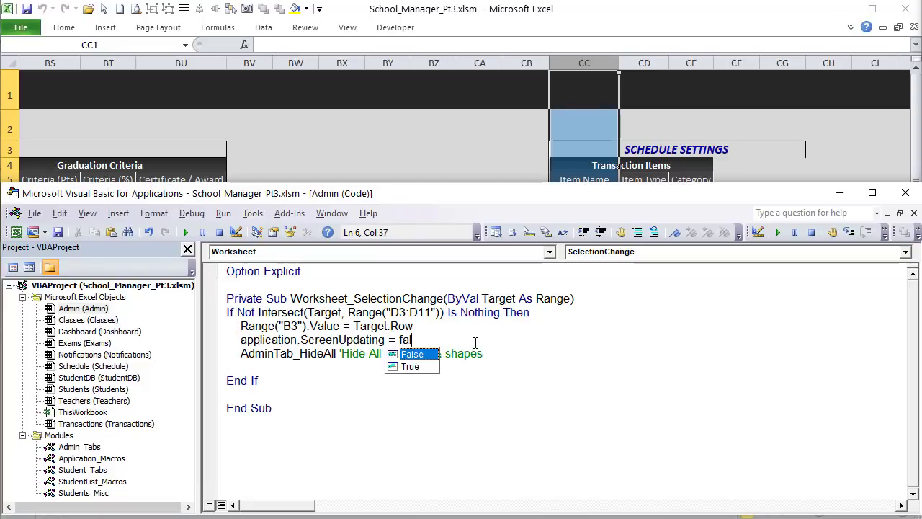
pyautogui.press('Tab')
# Add Application.ScreenUpdating = True before End If, then go back to the Admin worksheet
pyautogui.press('Down')
pyautogui.press('Down')
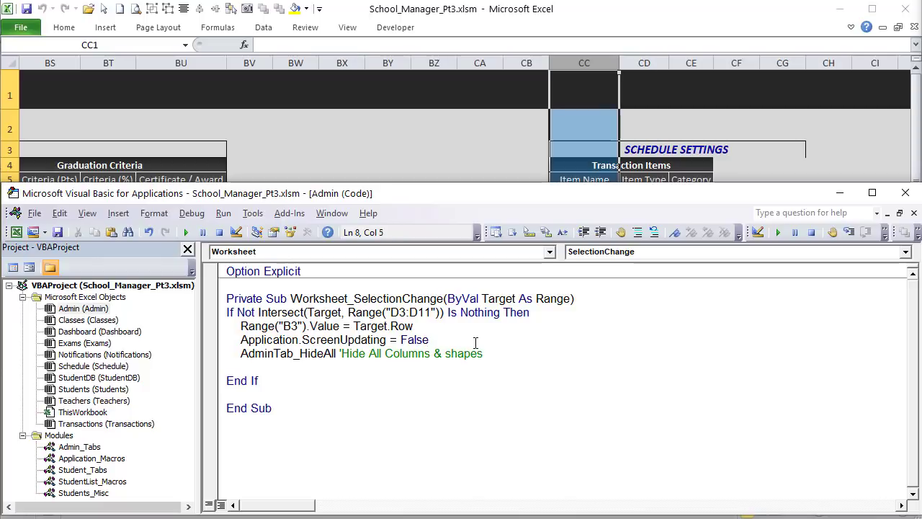
pyautogui.press('Return')
pyautogui.press('Return')
pyautogui.write('Application.scre')
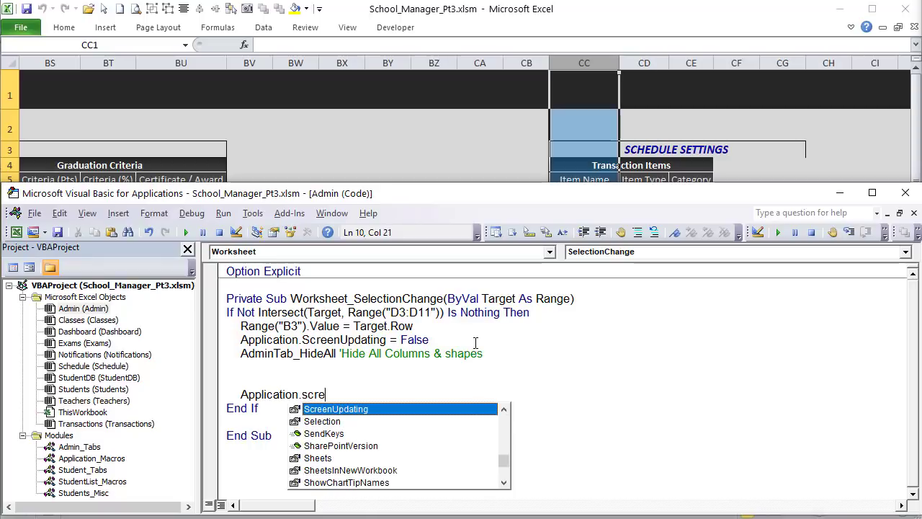
pyautogui.write('enUpdating = true')
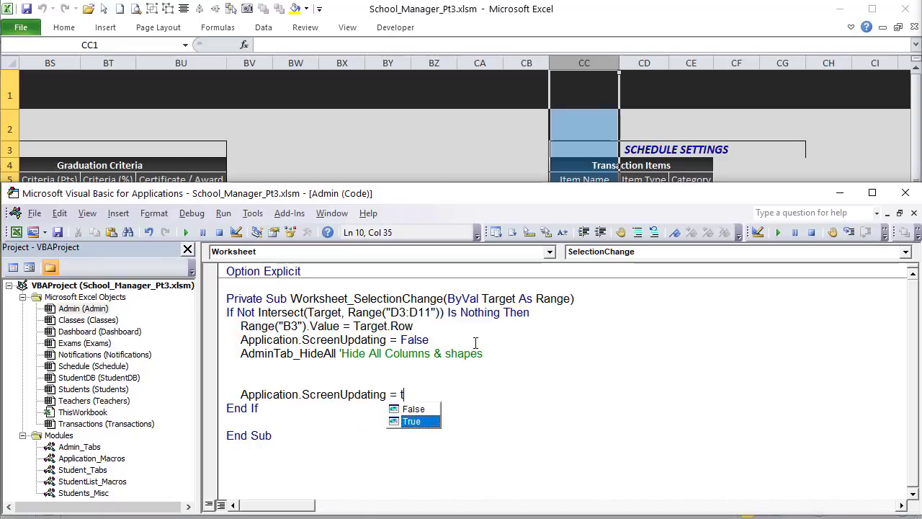
pyautogui.press('Tab')
pyautogui.press('Up')
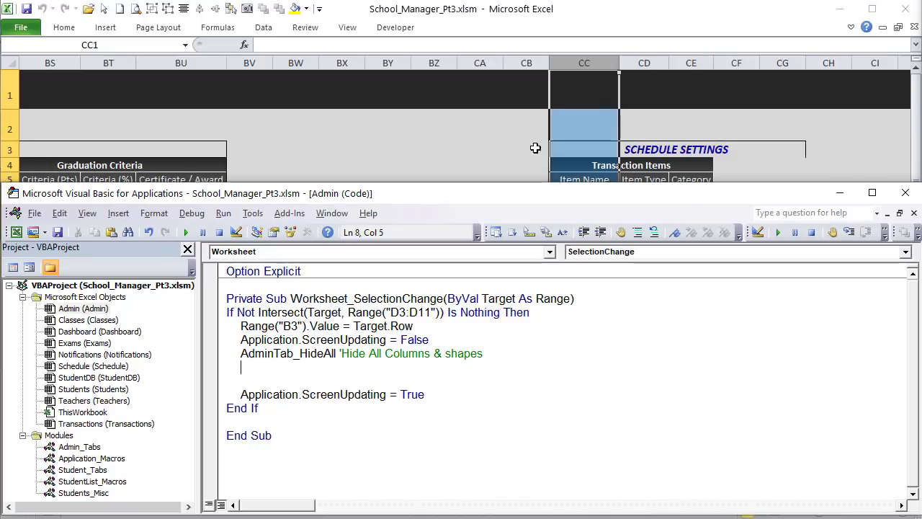
pyautogui.click(535, 149)
pyautogui.moveTo(852, 497); pyautogui.dragTo(750, 497)
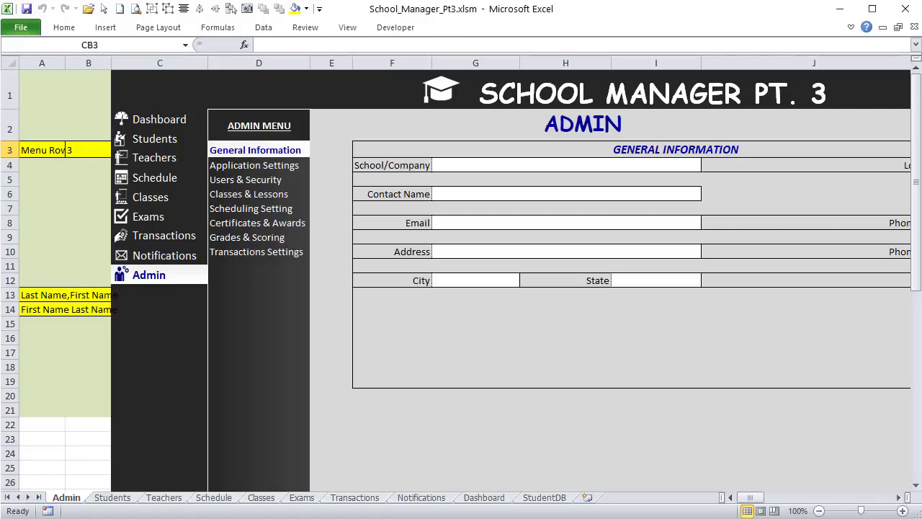
# Back in the VBA editor, type If Target.Row = 3 Then AdminTab_GenInfo
pyautogui.hotkey('alt', 'F11')
pyautogui.write('If Tar')
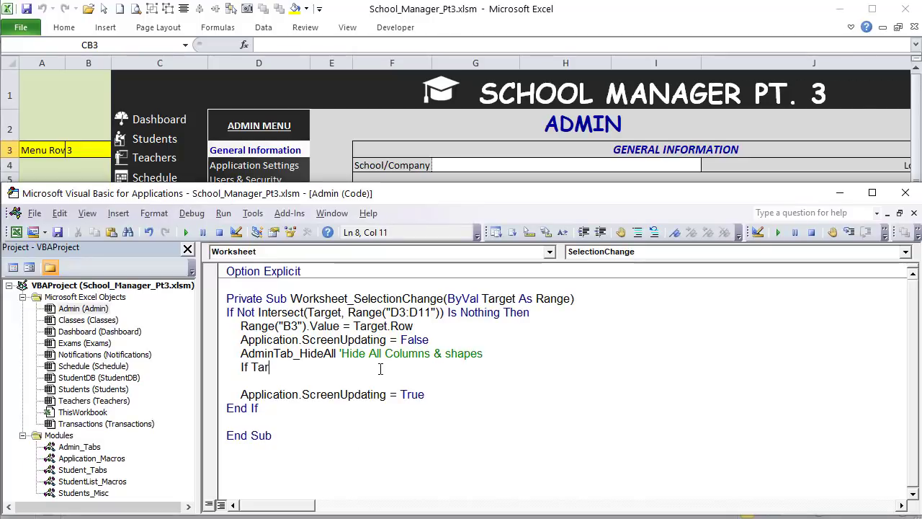
pyautogui.write('get.Row = 3 then AdminTab_')
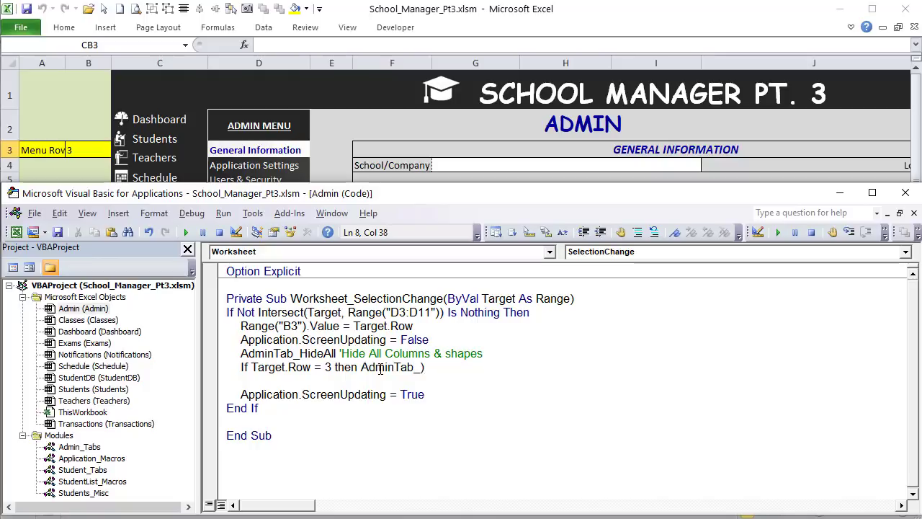
pyautogui.write('nI')
pyautogui.press('BackSpace')
pyautogui.press('BackSpace')
pyautogui.press('BackSpace')
pyautogui.press('BackSpace')
pyautogui.write('geninfo')
pyautogui.press('Return')
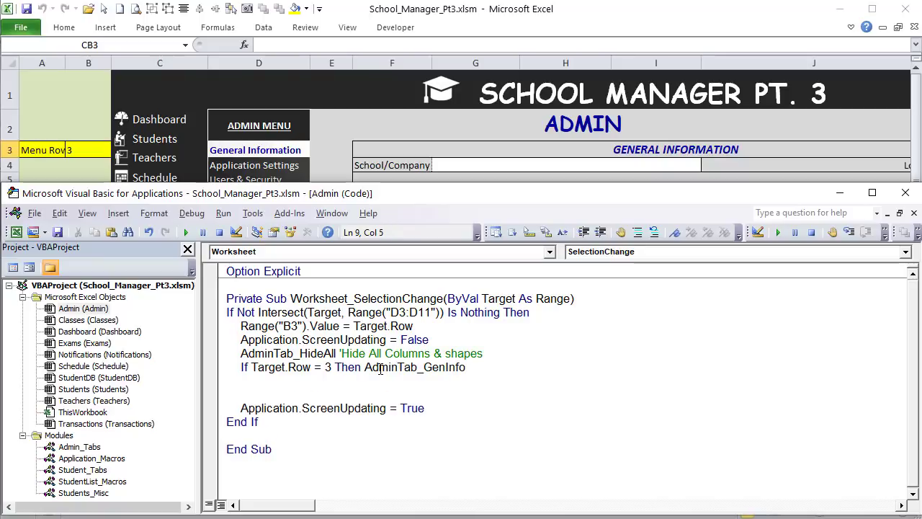
# Correct the misspelled procedure name so row 3 calls AdminTab_GenInfo
pyautogui.moveTo(424, 368); pyautogui.dragTo(466, 370)
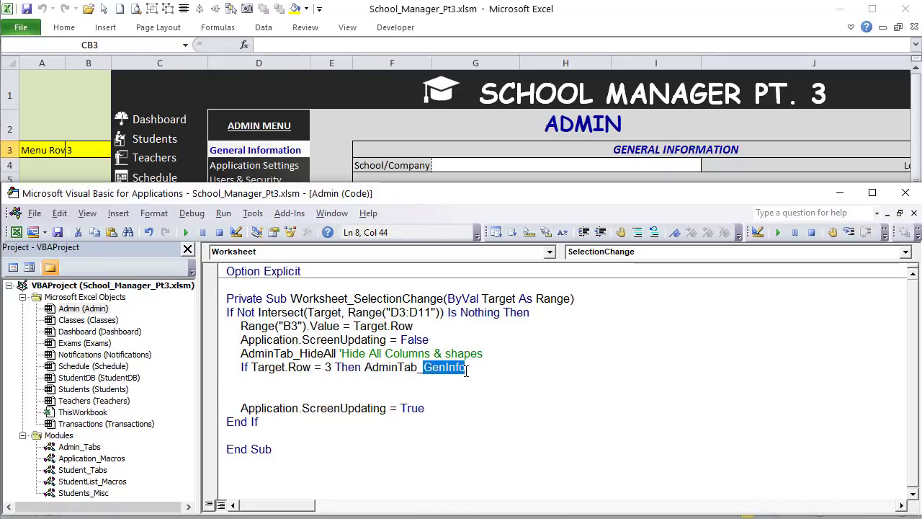
pyautogui.write('GenInfo')
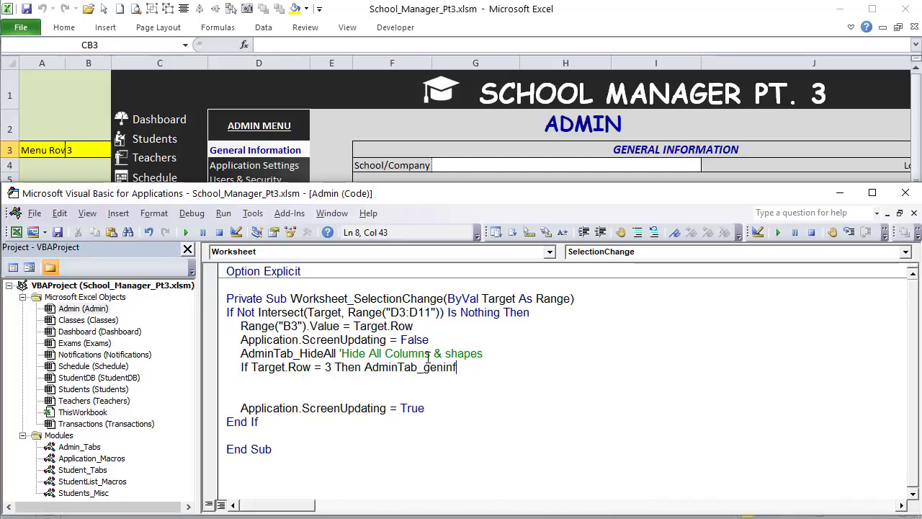
pyautogui.press('Return')
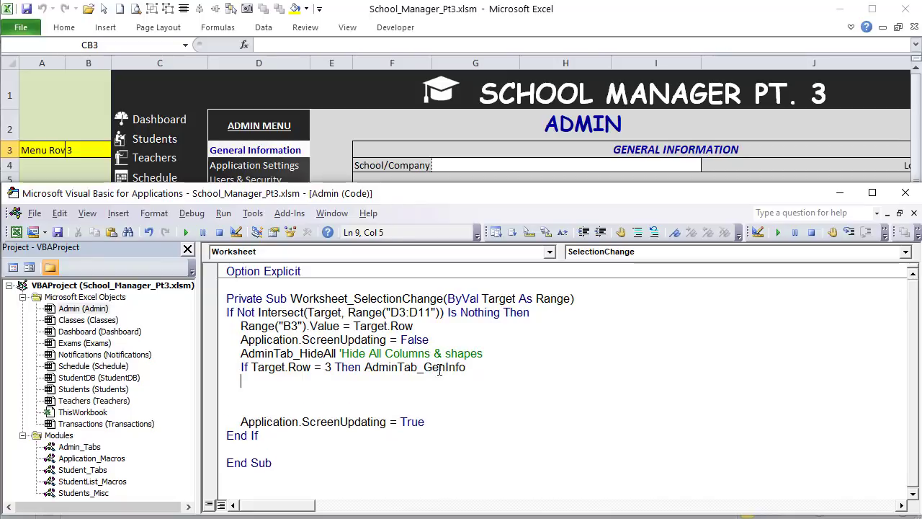
pyautogui.click(430, 395)
pyautogui.moveTo(469, 369); pyautogui.dragTo(424, 369)
pyautogui.write('fen')
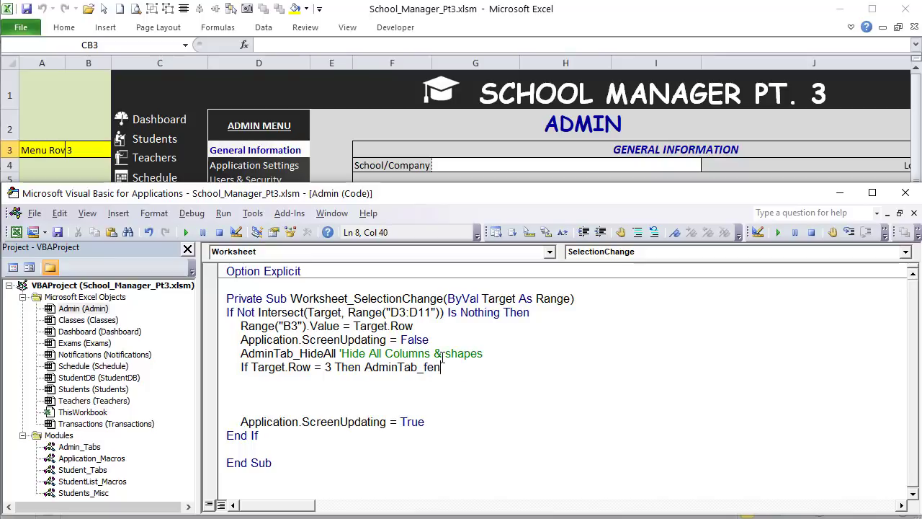
pyautogui.press('BackSpace')
pyautogui.press('BackSpace')
pyautogui.press('BackSpace')
pyautogui.write('gen')
pyautogui.write('a')
pyautogui.write('rifn')
pyautogui.press('Return')
pyautogui.moveTo(474, 367); pyautogui.dragTo(425, 370)
pyautogui.write('ge')
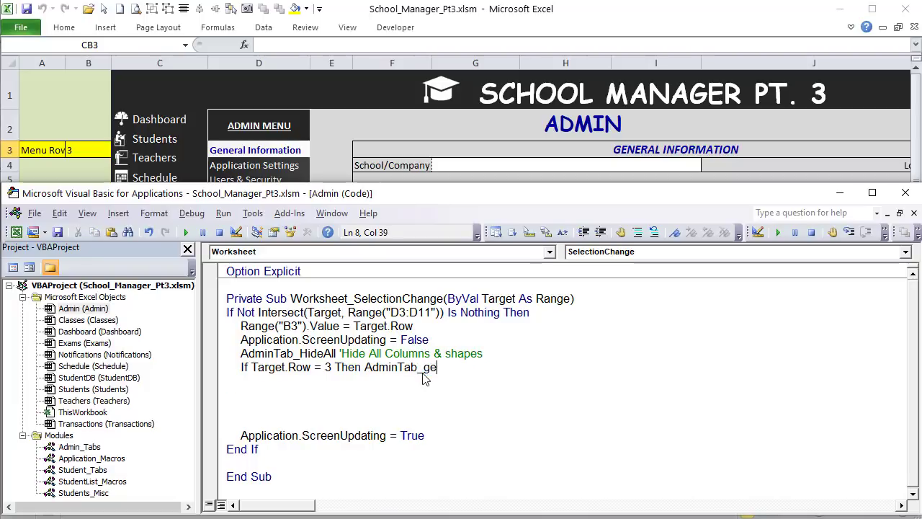
pyautogui.write('ninfo')
pyautogui.press('Return')
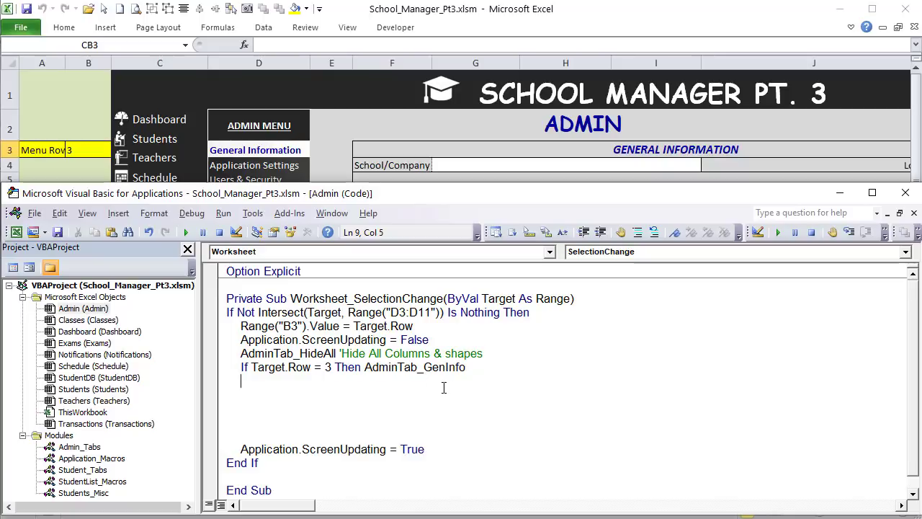
# Copy the 'If Target.Row = 3 Then AdminTab_' stub for reuse on the next line
pyautogui.moveTo(467, 368); pyautogui.dragTo(268, 368)
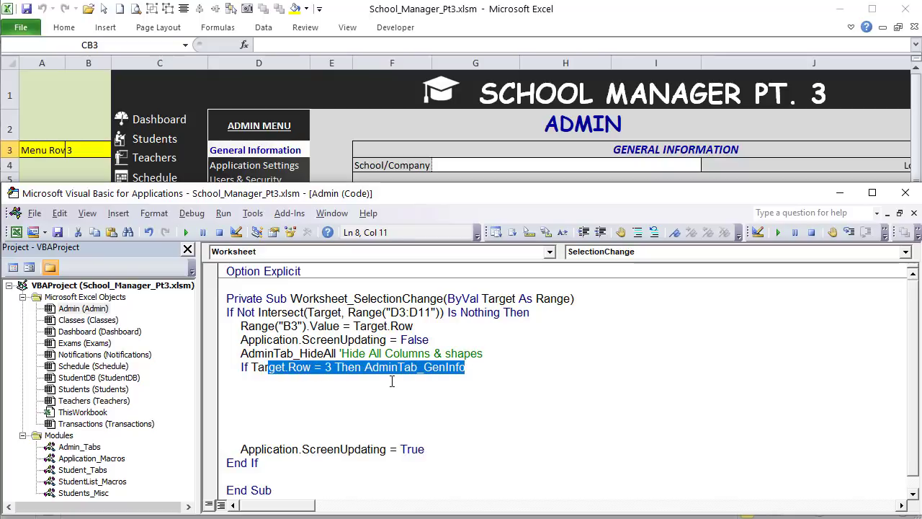
pyautogui.click(424, 368)
pyautogui.moveTo(423, 367); pyautogui.dragTo(242, 369)
pyautogui.hotkey('ctrl', 'c')
pyautogui.click(256, 381)
# Paste seven copies of the row-check stub on successive lines
pyautogui.hotkey('ctrl', 'v')
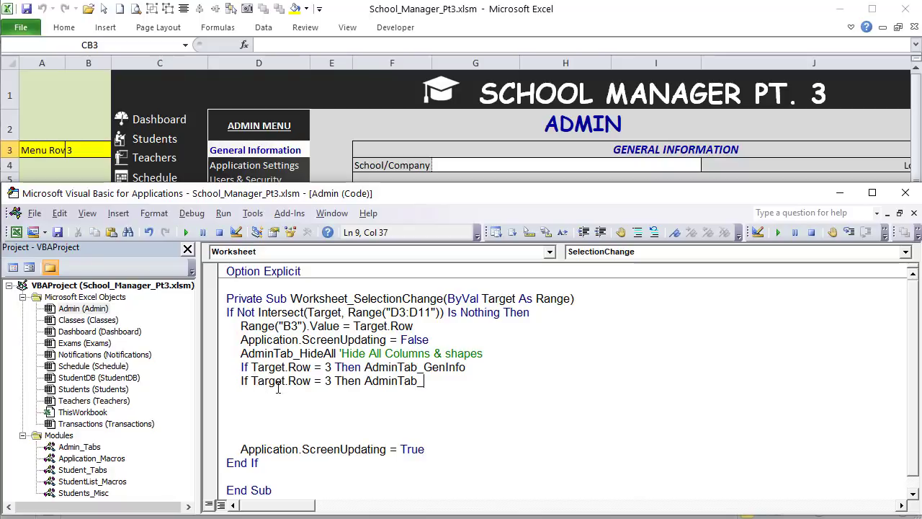
pyautogui.press('Return')
pyautogui.hotkey('ctrl', 'v')
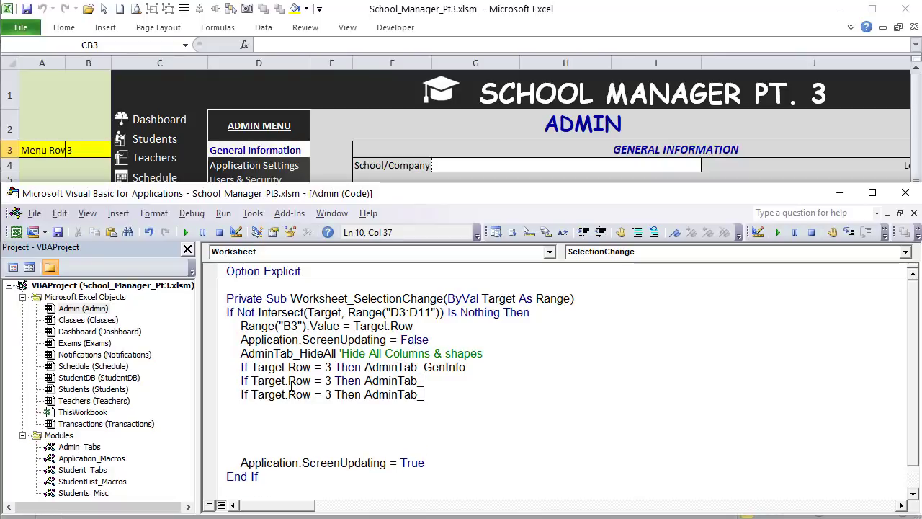
pyautogui.press('Return')
pyautogui.hotkey('ctrl', 'v')
pyautogui.press('Return')
pyautogui.hotkey('ctrl', 'v')
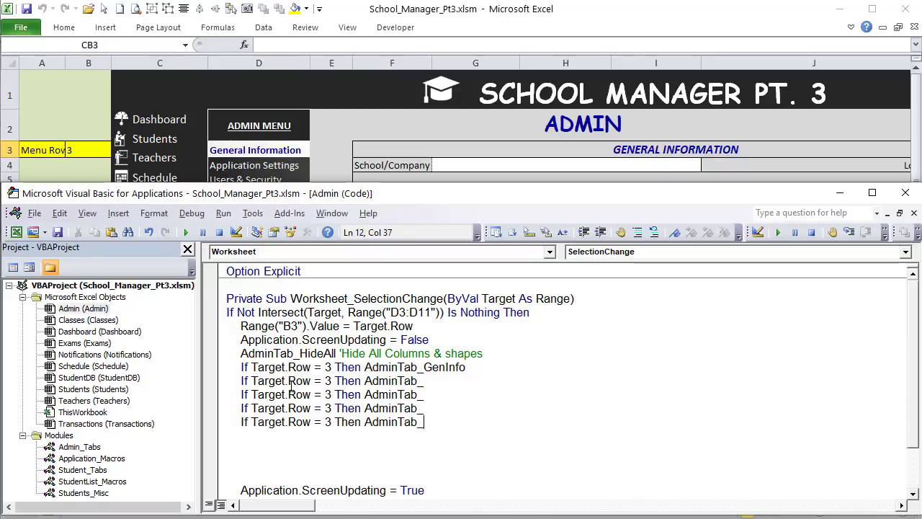
pyautogui.press('Return')
pyautogui.hotkey('ctrl', 'v')
pyautogui.press('Return')
pyautogui.hotkey('ctrl', 'v')
pyautogui.press('Return')
pyautogui.hotkey('ctrl', 'v')
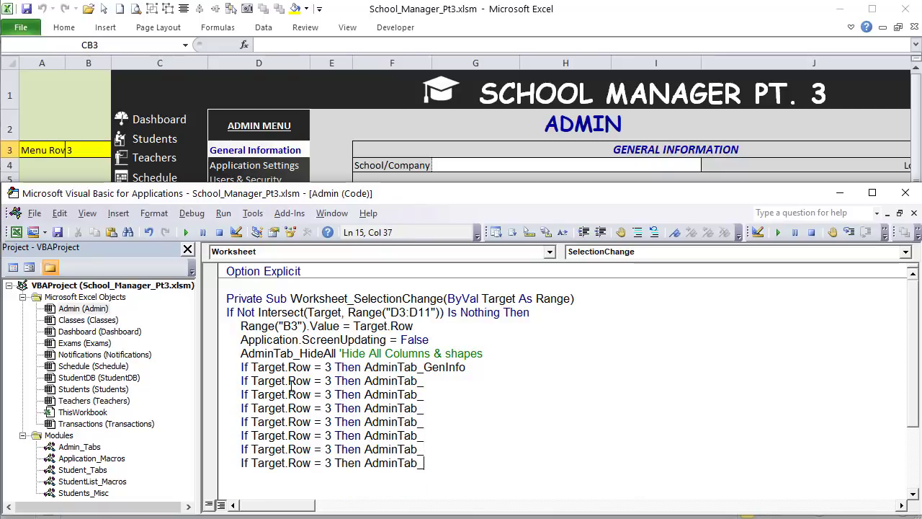
# Renumber the pasted lines to check rows 4, 5, 6, 7, 8, 9 and 10
pyautogui.click(310, 380)
pyautogui.doubleClick(328, 380)
pyautogui.write('4')
pyautogui.click(330, 394)
pyautogui.doubleClick(328, 394)
pyautogui.write('5')
pyautogui.doubleClick(329, 397)
pyautogui.doubleClick(328, 408)
pyautogui.write('6')
pyautogui.doubleClick(328, 422)
pyautogui.write('7')
pyautogui.doubleClick(328, 435)
pyautogui.write('8')
pyautogui.doubleClick(328, 448)
pyautogui.write('9')
pyautogui.doubleClick(328, 463)
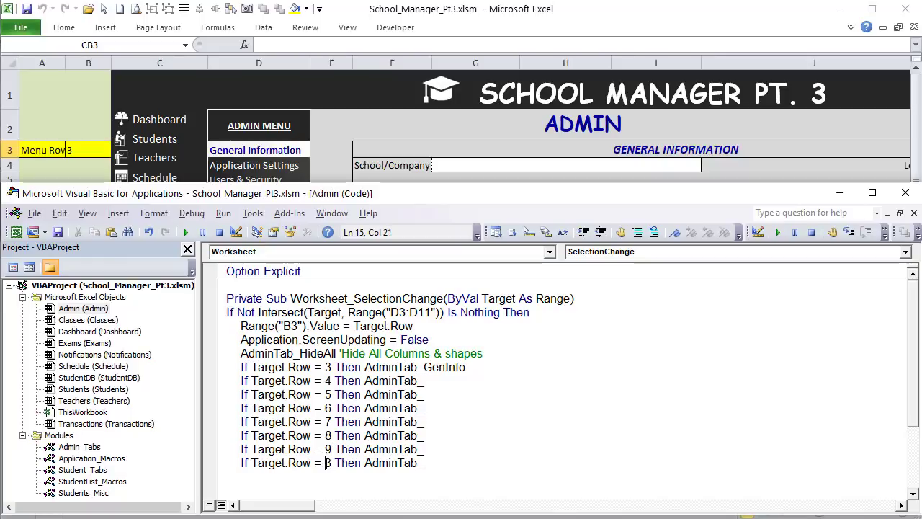
pyautogui.write('10')
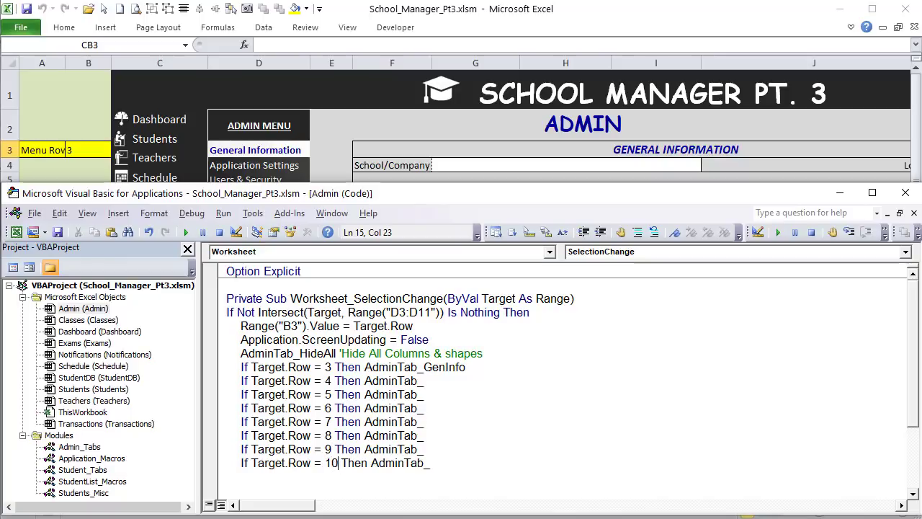
# Complete rows 4–6 with AdminTab_AppSettings, AdminTab_UsersSecurity and AdminTab_classeslessons
pyautogui.click(446, 381)
pyautogui.write('App')
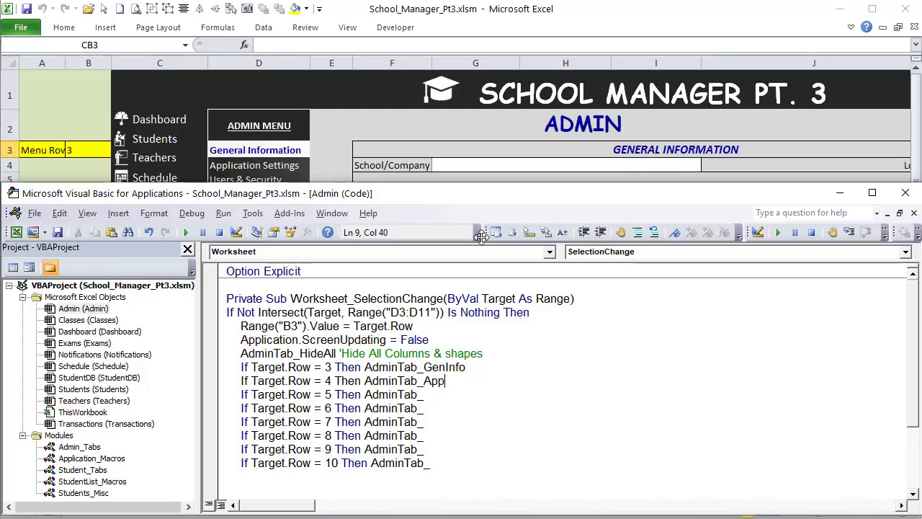
pyautogui.press('BackSpace')
pyautogui.press('BackSpace')
pyautogui.press('BackSpace')
pyautogui.write('appsettings')
pyautogui.press('Return')
pyautogui.press('BackSpace')
pyautogui.press('BackSpace')
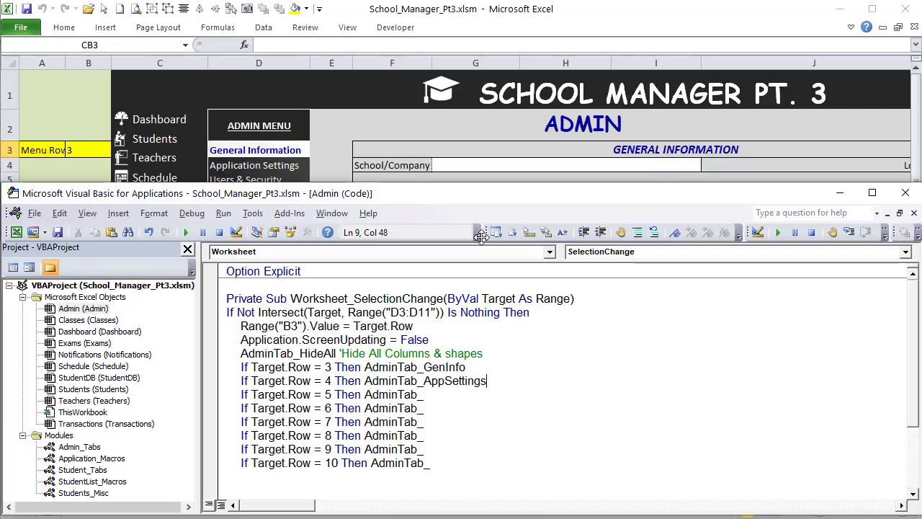
pyautogui.press('Down')
pyautogui.write('userssecurity')
pyautogui.press('Down')
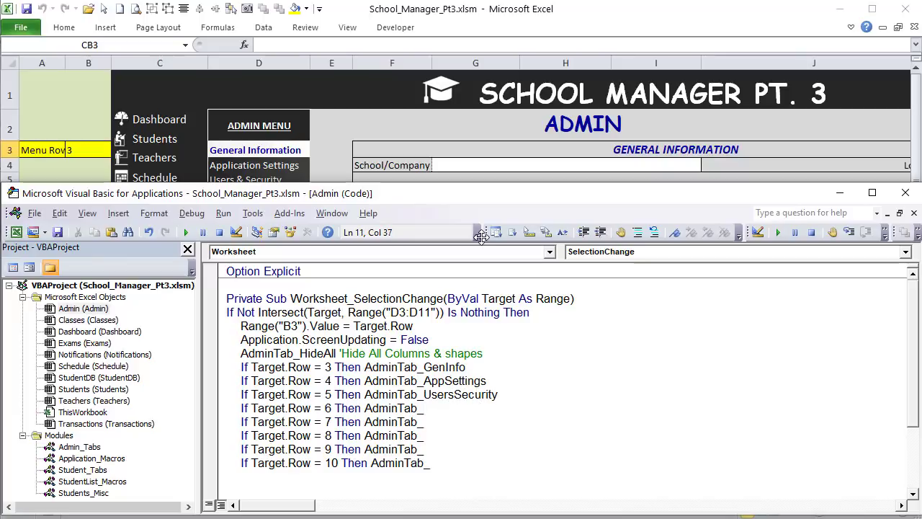
pyautogui.write('classeslessons')
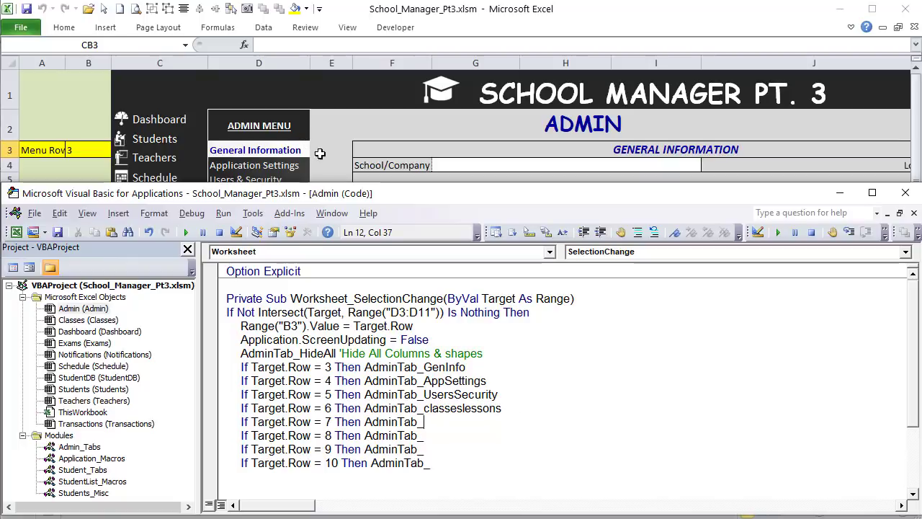
# Check the exact name in the Admin_Tabs module and correct row 6 to AdminTab_ClassLessons
pyautogui.click(455, 410)
pyautogui.doubleClick(98, 448)
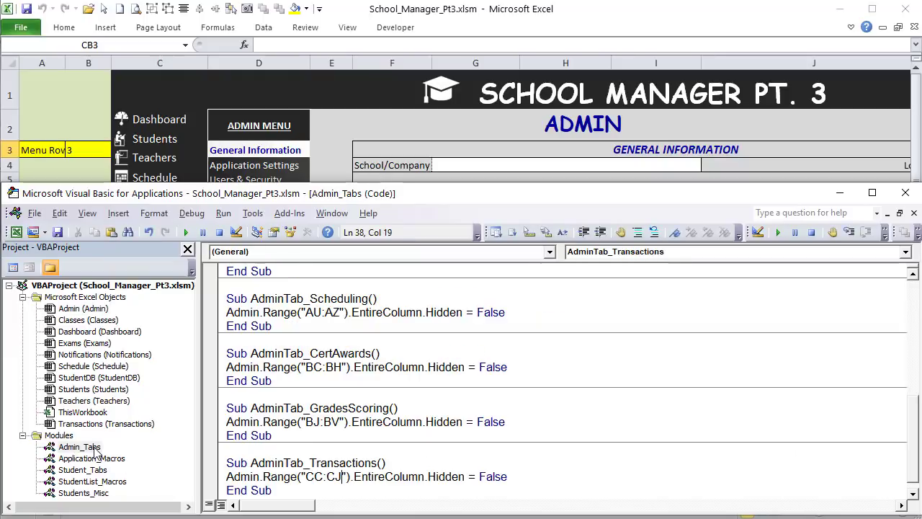
pyautogui.scroll(1, 464, 386)
pyautogui.scroll(5, 464, 386)
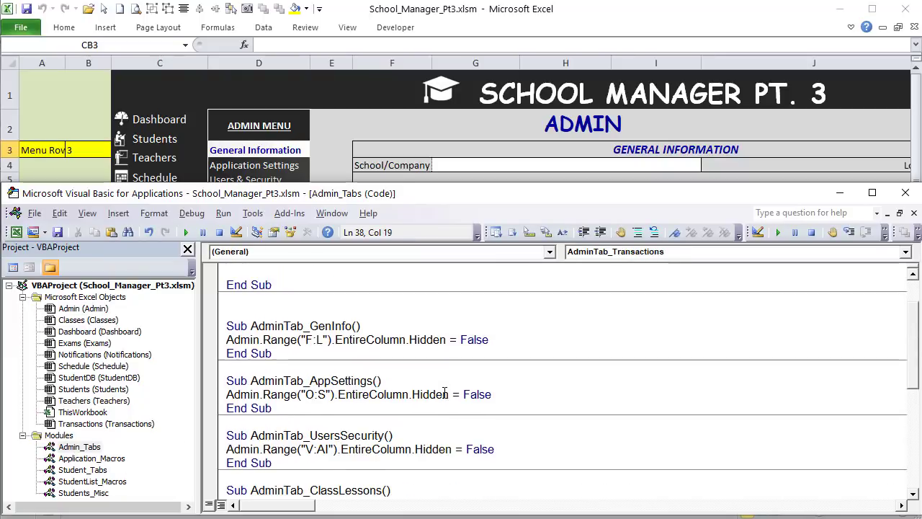
pyautogui.scroll(-1, 373, 439)
pyautogui.click(339, 452)
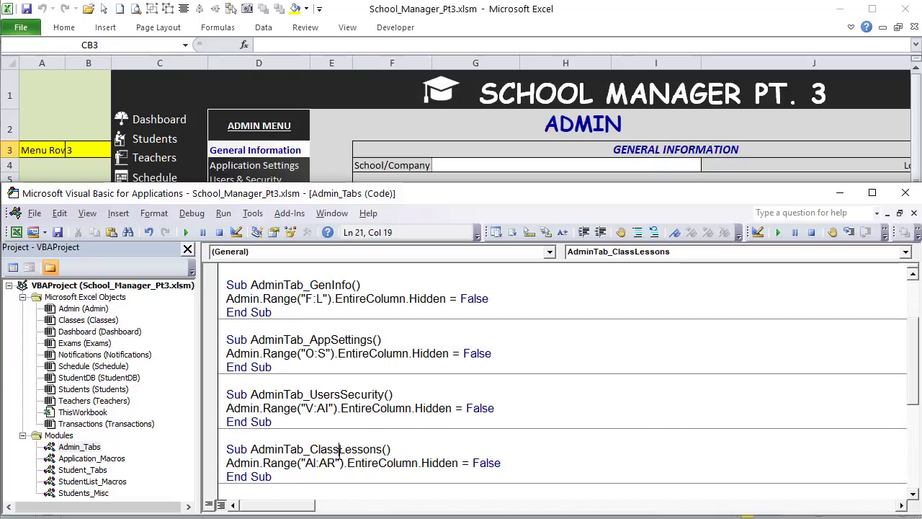
pyautogui.click(913, 212)
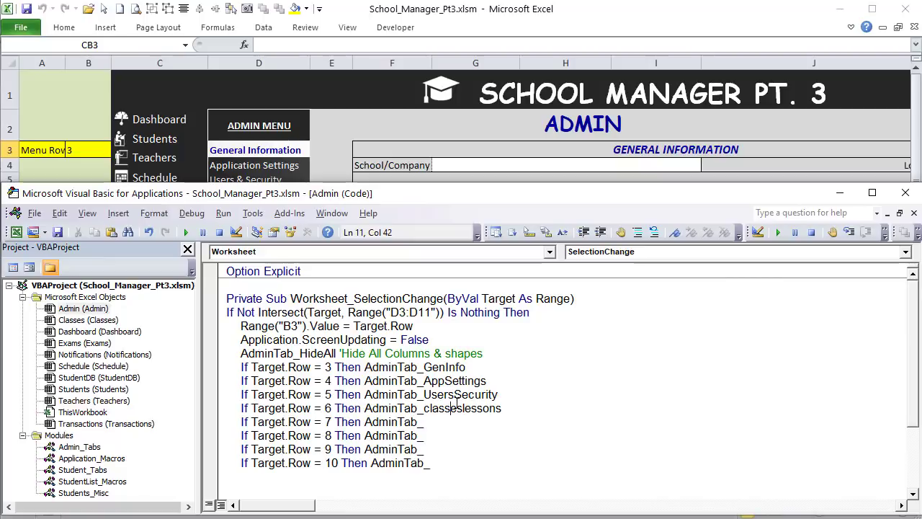
pyautogui.press('BackSpace')
pyautogui.press('BackSpace')
# Complete rows 7–10 with AdminTab_Scheduling, CertAwards, GradesScoring and Transactions
pyautogui.click(450, 422)
pyautogui.hotkey('shift', 'Down')
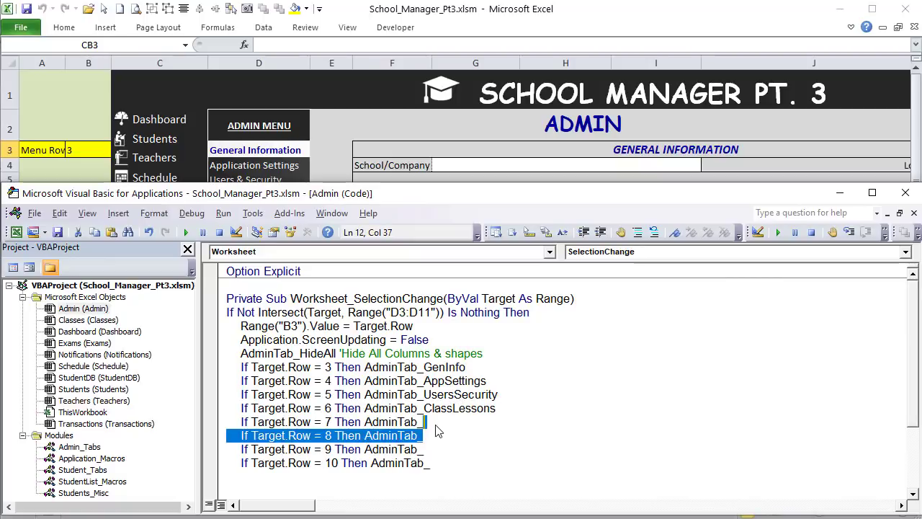
pyautogui.press('Down')
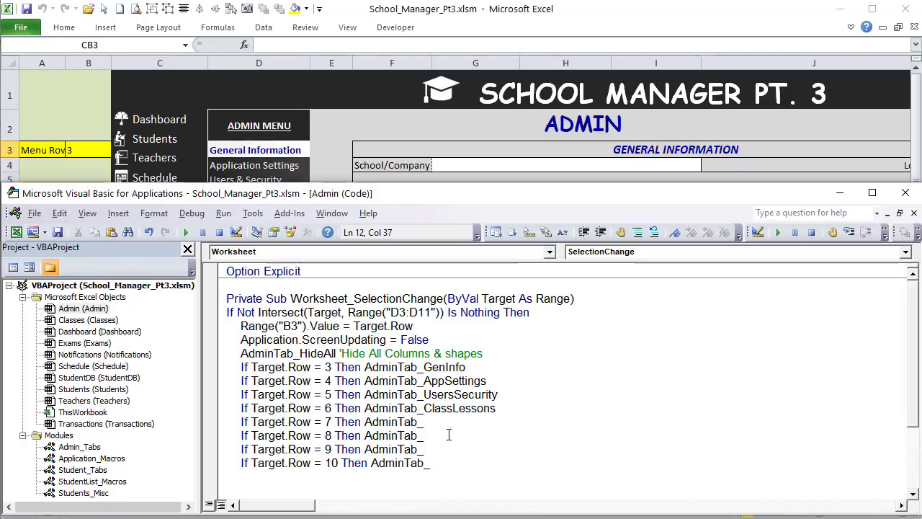
pyautogui.write('cheduling')
pyautogui.click(479, 422)
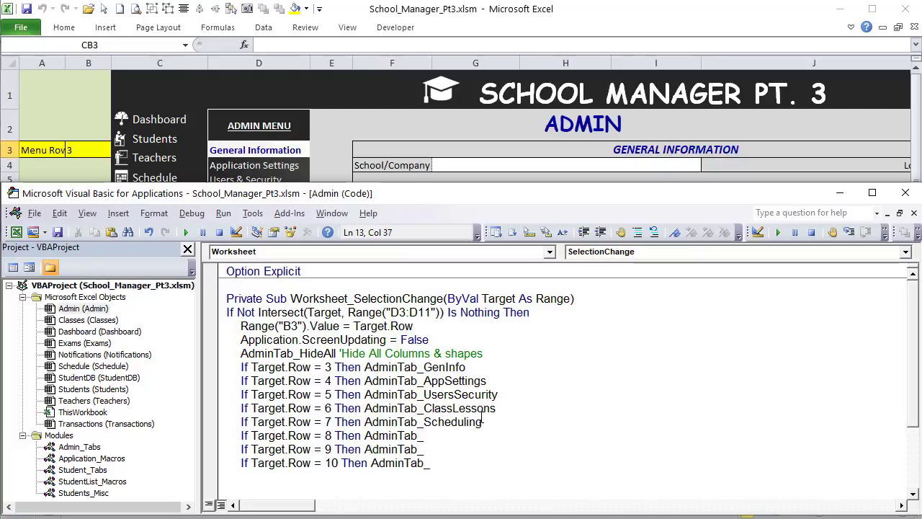
pyautogui.write('rtawards')
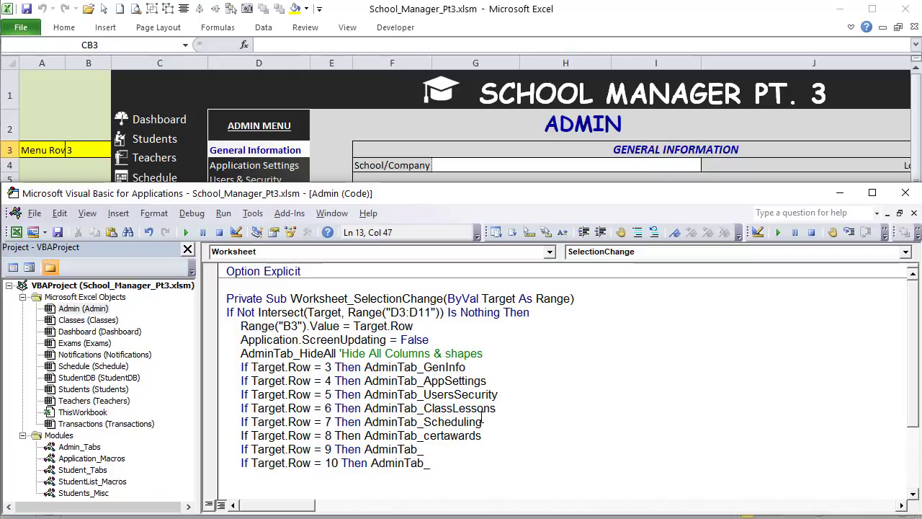
pyautogui.press('Down')
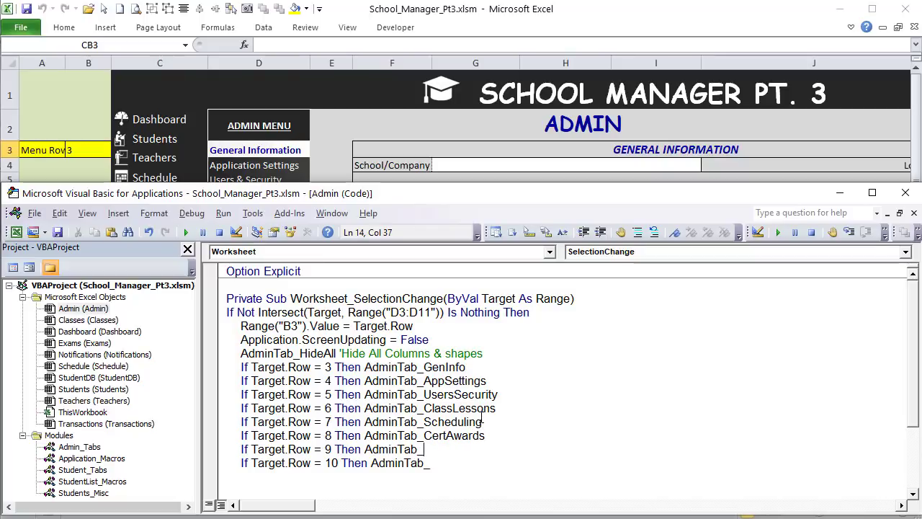
pyautogui.write('gradesscoring')
pyautogui.press('Down')
pyautogui.write('transactions')
pyautogui.press('Return')
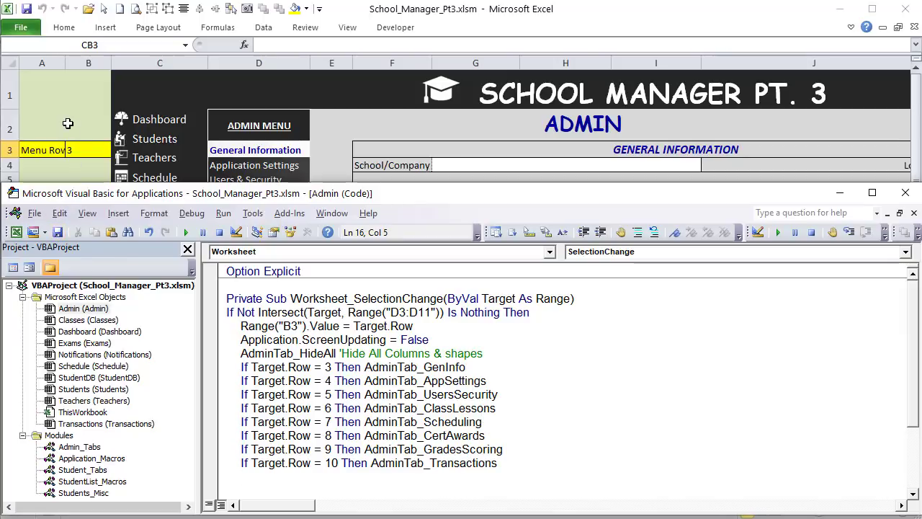
# Delete the leftover blank lines and bring the Admin worksheet back to the front
pyautogui.scroll(-2, 361, 389)
pyautogui.moveTo(227, 449); pyautogui.dragTo(226, 393)
pyautogui.press('Delete')
pyautogui.press('BackSpace')
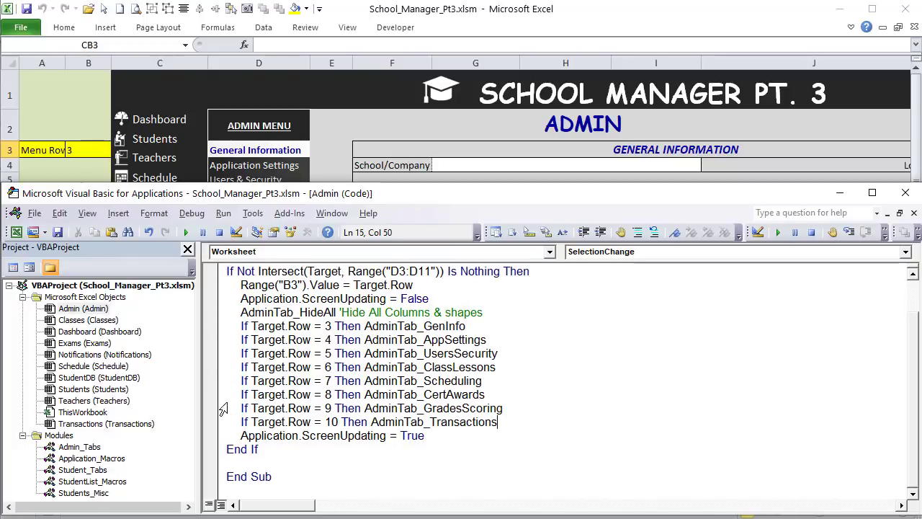
pyautogui.click(81, 93)
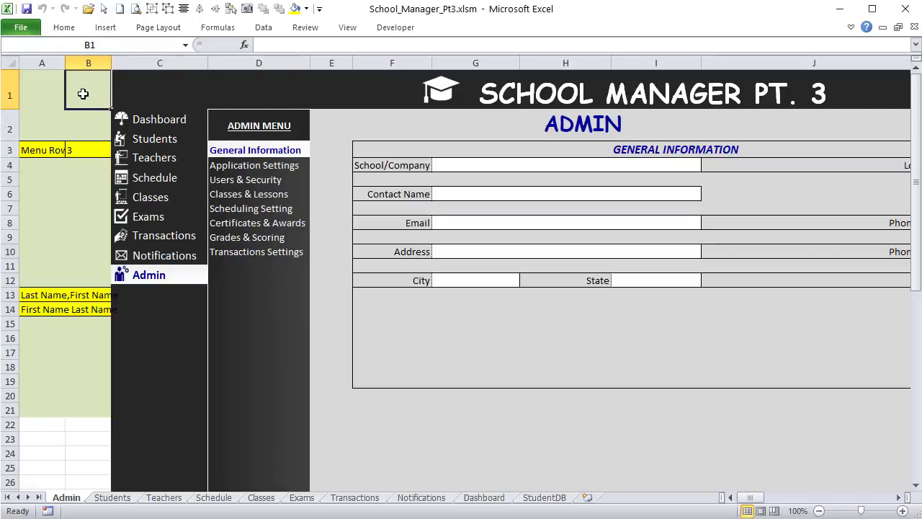
# After testing General Information, select D40:M54 and delete the section planning list
pyautogui.click(237, 150)
pyautogui.moveTo(752, 497); pyautogui.dragTo(758, 504)
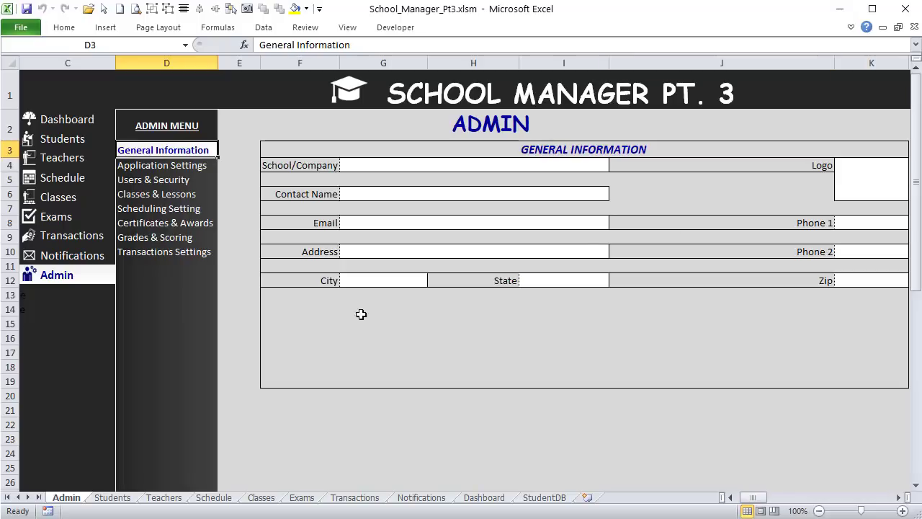
pyautogui.scroll(-7, 397, 369)
pyautogui.moveTo(131, 292); pyautogui.dragTo(871, 459)
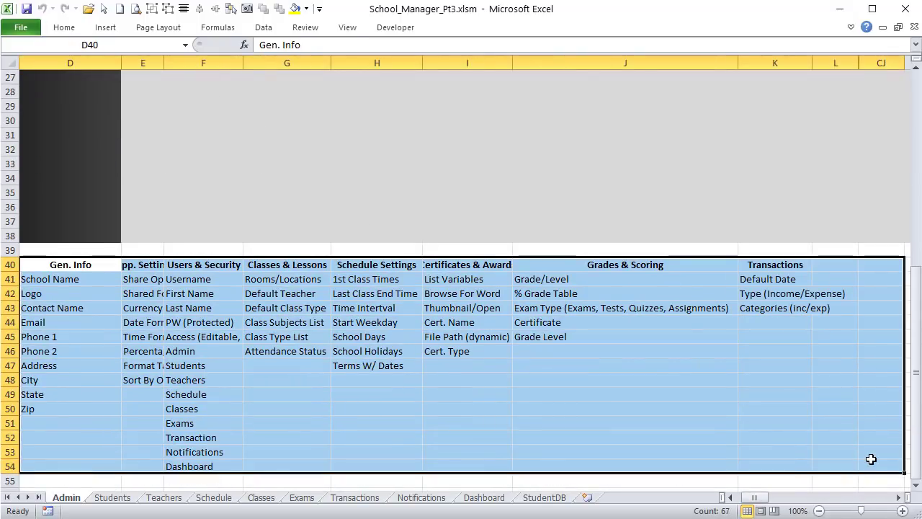
pyautogui.press('Delete')
# Narrow column J and step through the Application Settings to Grades & Scoring menu items
pyautogui.scroll(9, 749, 402)
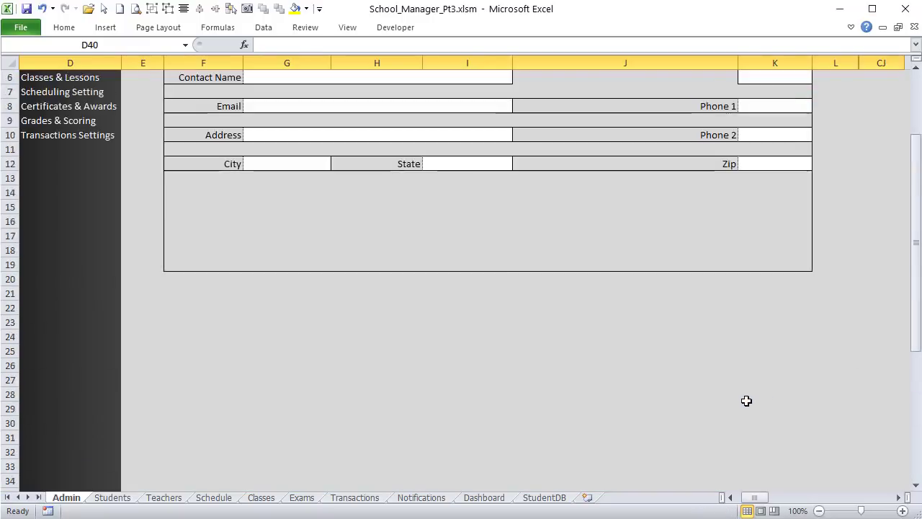
pyautogui.moveTo(738, 63); pyautogui.dragTo(552, 63)
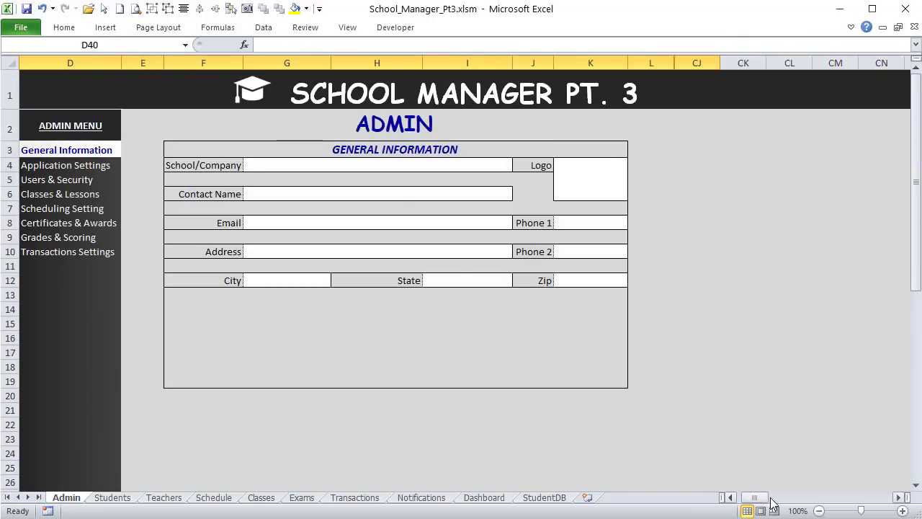
pyautogui.moveTo(765, 504); pyautogui.dragTo(756, 505)
pyautogui.click(231, 166)
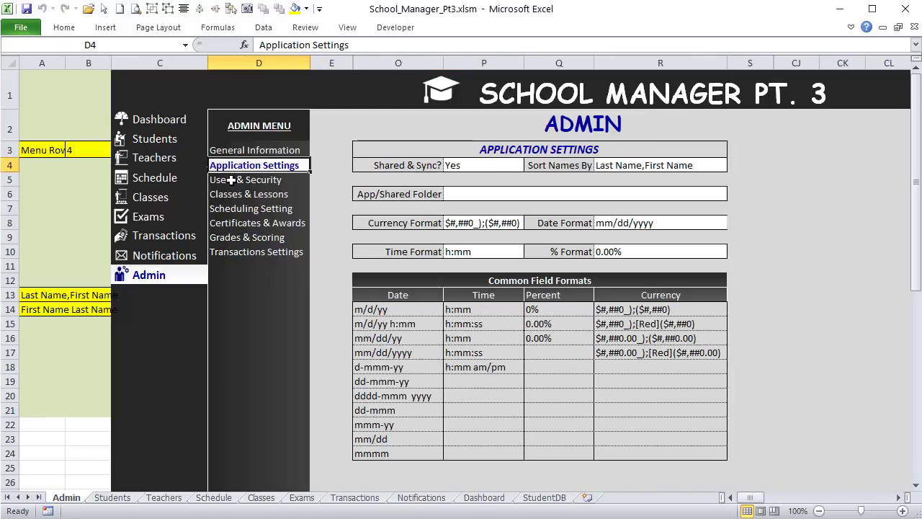
pyautogui.click(232, 182)
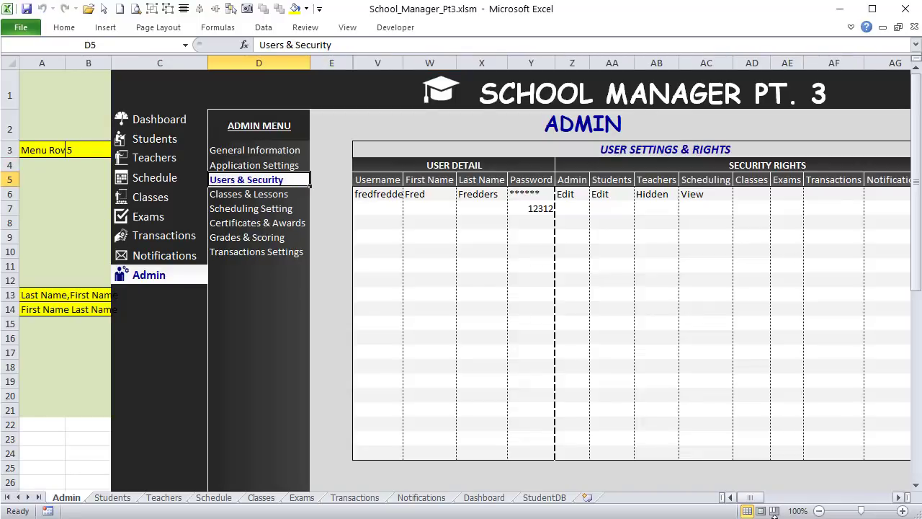
pyautogui.moveTo(753, 503); pyautogui.dragTo(759, 502)
pyautogui.click(898, 497)
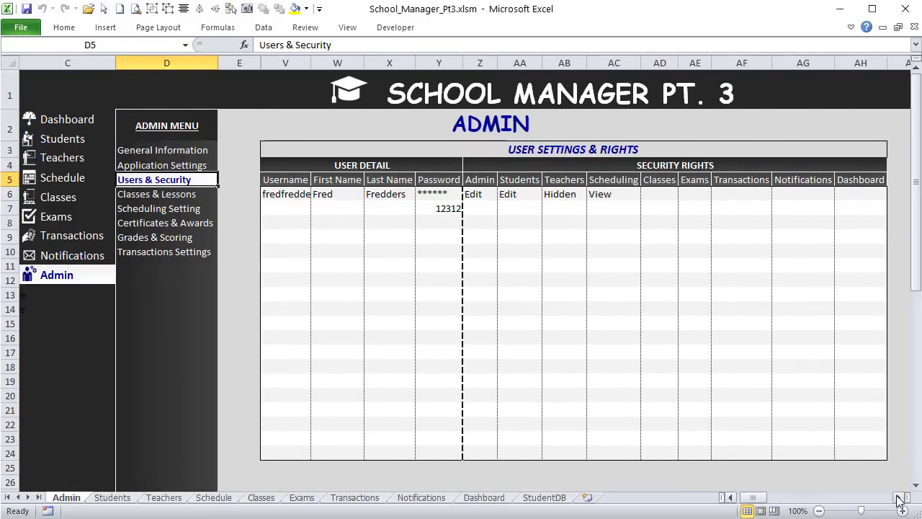
pyautogui.click(160, 193)
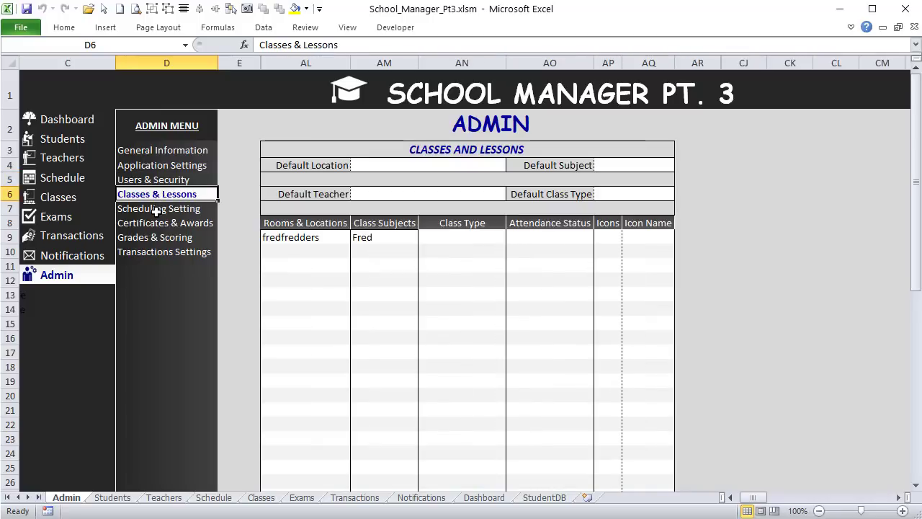
pyautogui.click(157, 209)
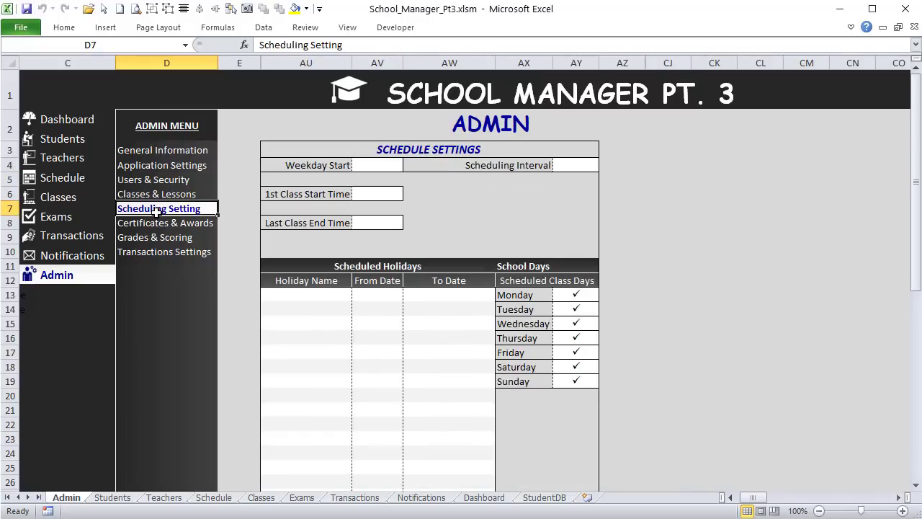
pyautogui.click(154, 223)
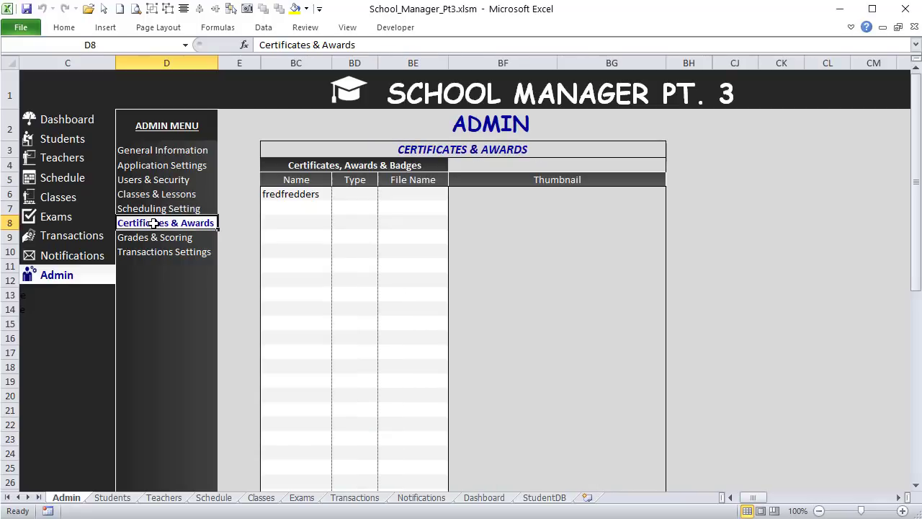
pyautogui.click(149, 238)
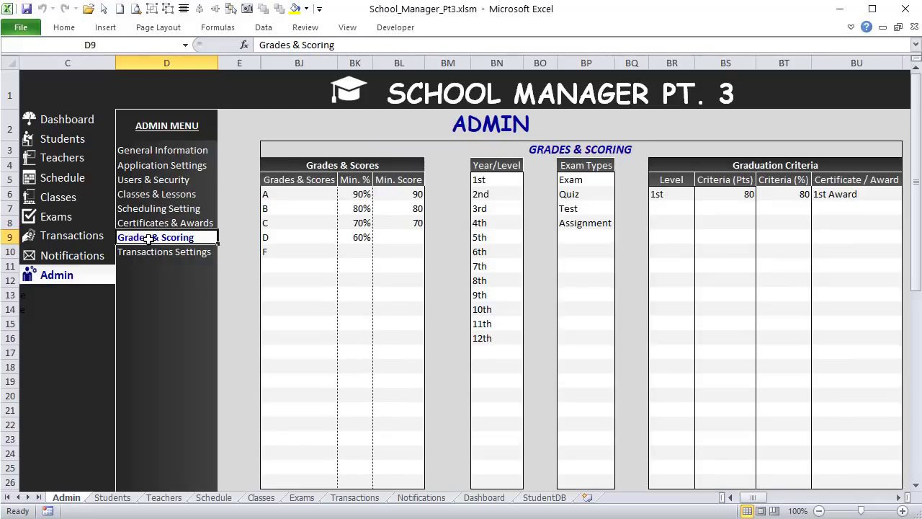
pyautogui.moveTo(768, 499); pyautogui.dragTo(773, 505)
# Switch through Transactions Settings, General Information and Application Settings, then select App/Shared Folder cell P6
pyautogui.click(270, 252)
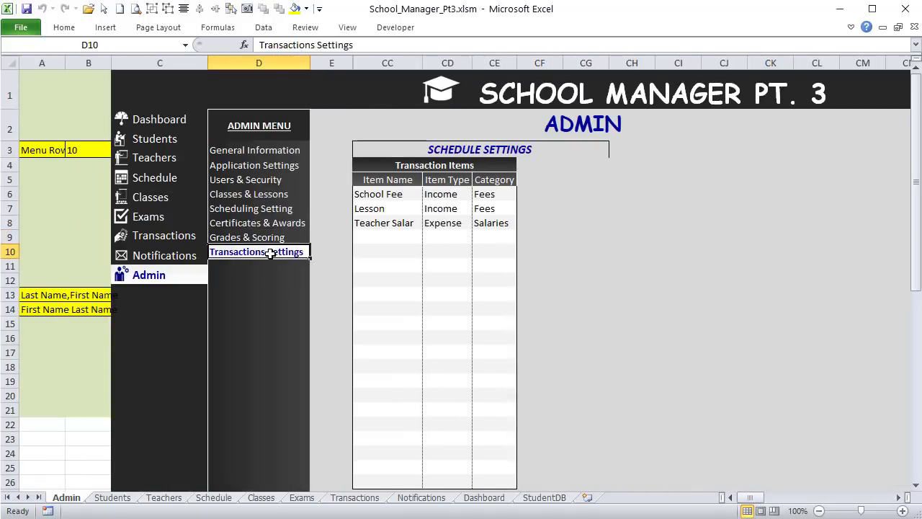
pyautogui.click(257, 151)
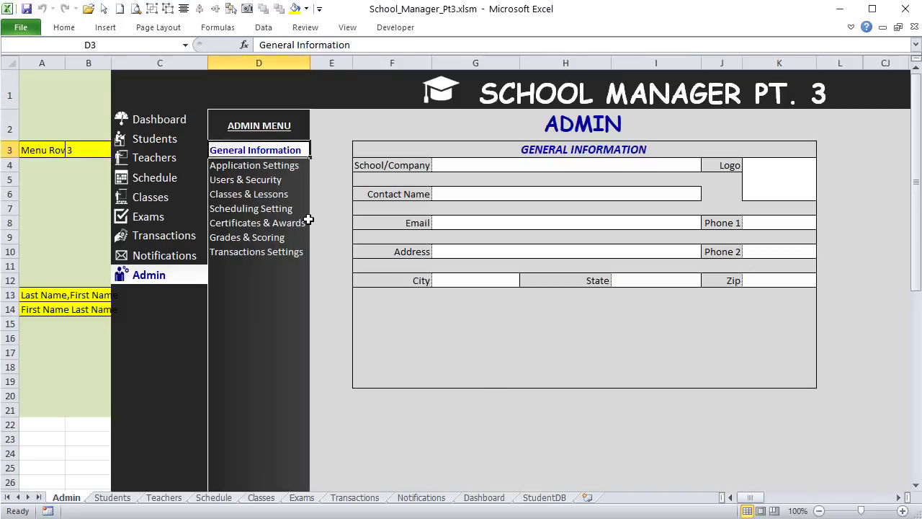
pyautogui.click(288, 168)
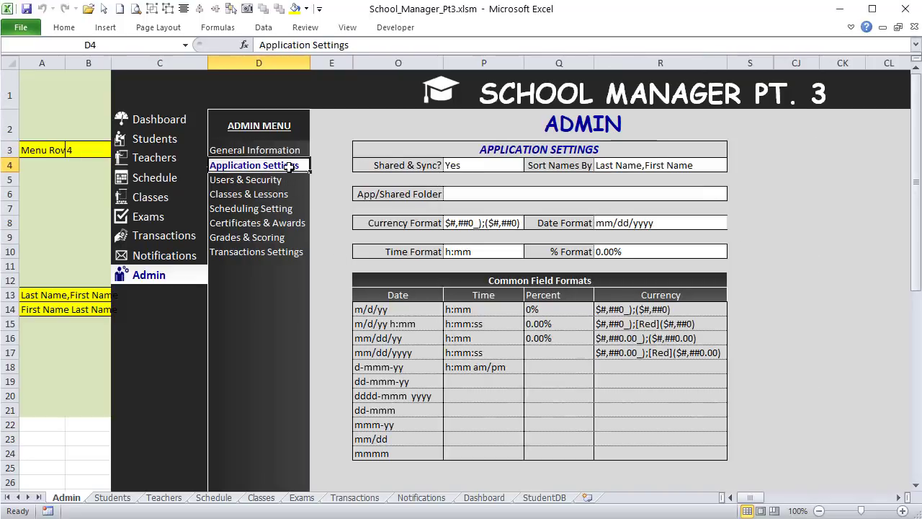
pyautogui.click(449, 198)
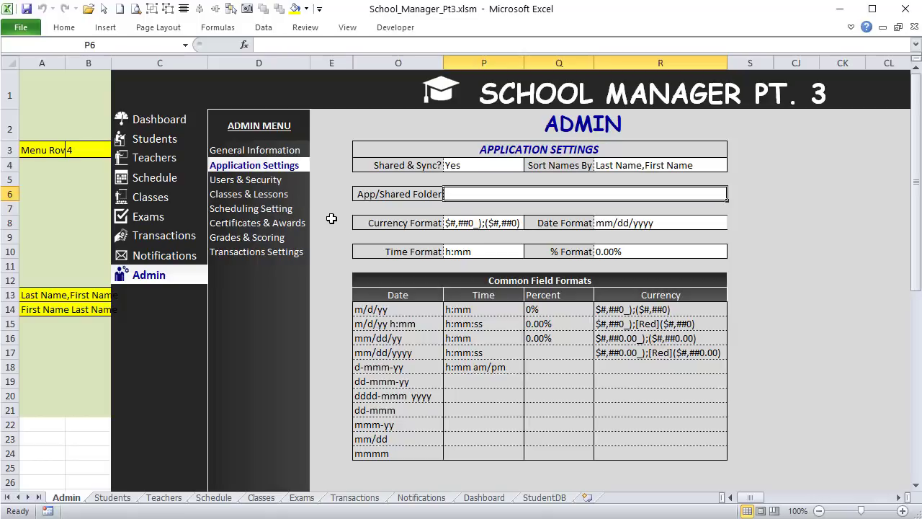
# Copy the New Student shape and its plus icon from Students and paste them at S6 on Admin
pyautogui.click(123, 498)
pyautogui.keyDown('ctrl'); pyautogui.click(532, 148); pyautogui.keyUp('ctrl')
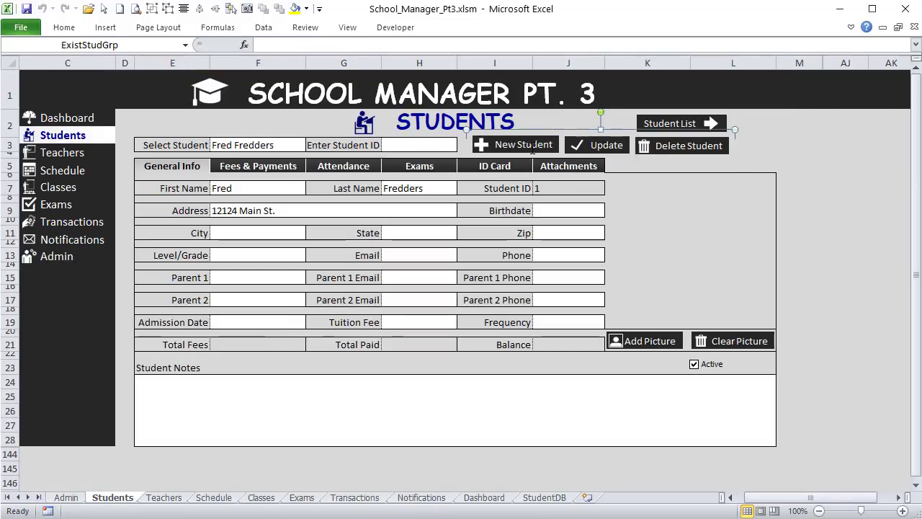
pyautogui.click(518, 144)
pyautogui.keyDown('ctrl'); pyautogui.click(487, 145); pyautogui.keyUp('ctrl')
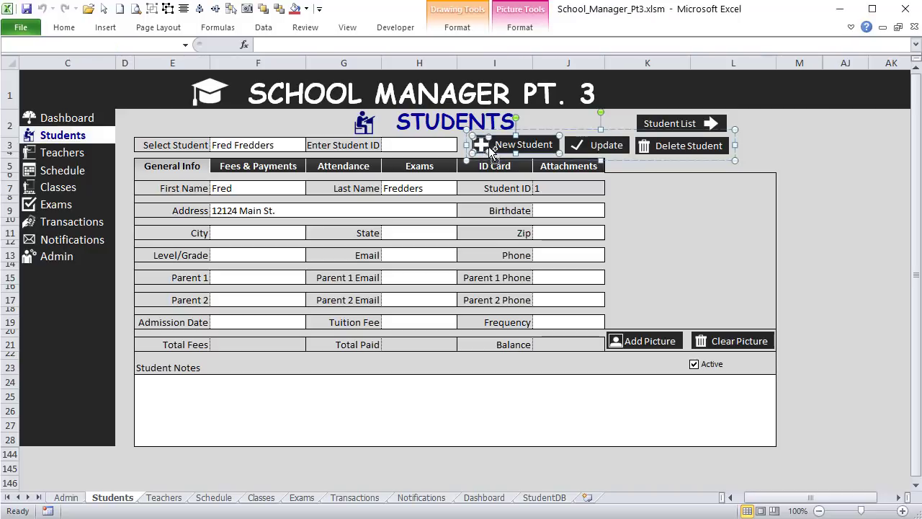
pyautogui.click(66, 497)
pyautogui.click(739, 196)
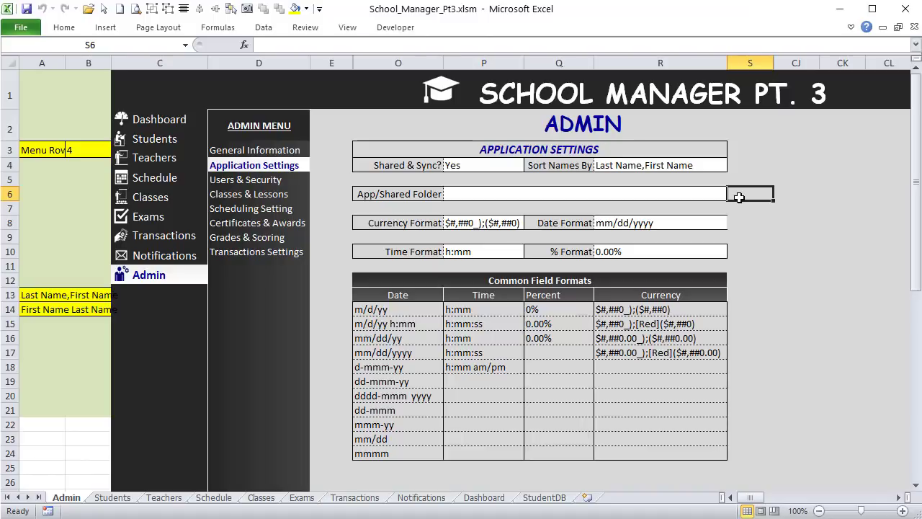
pyautogui.hotkey('ctrl', 'v')
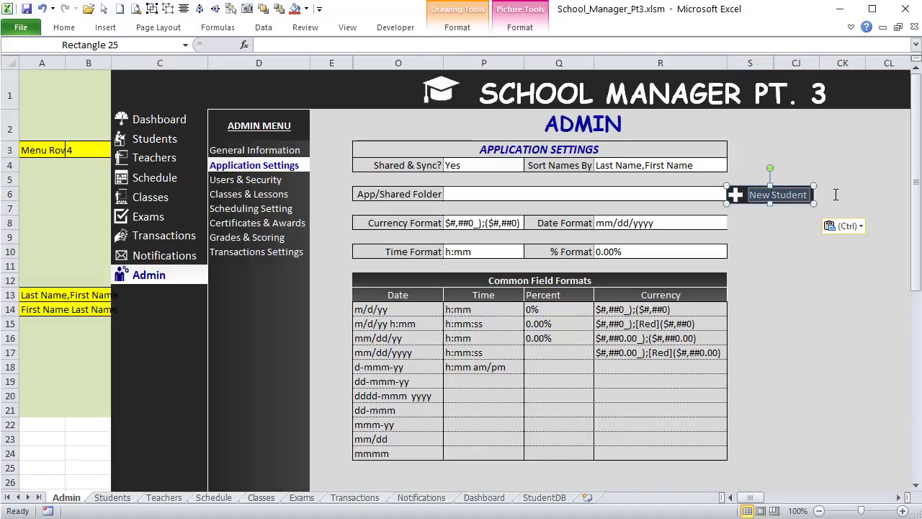
# Delete the pasted button's 'New Student' caption and clear its assigned macro
pyautogui.click(808, 195)
pyautogui.press('BackSpace')
pyautogui.press('BackSpace')
pyautogui.press('BackSpace')
pyautogui.press('BackSpace')
pyautogui.press('BackSpace')
pyautogui.press('BackSpace')
pyautogui.press('BackSpace')
pyautogui.press('BackSpace')
pyautogui.press('BackSpace')
pyautogui.press('BackSpace')
pyautogui.press('BackSpace')
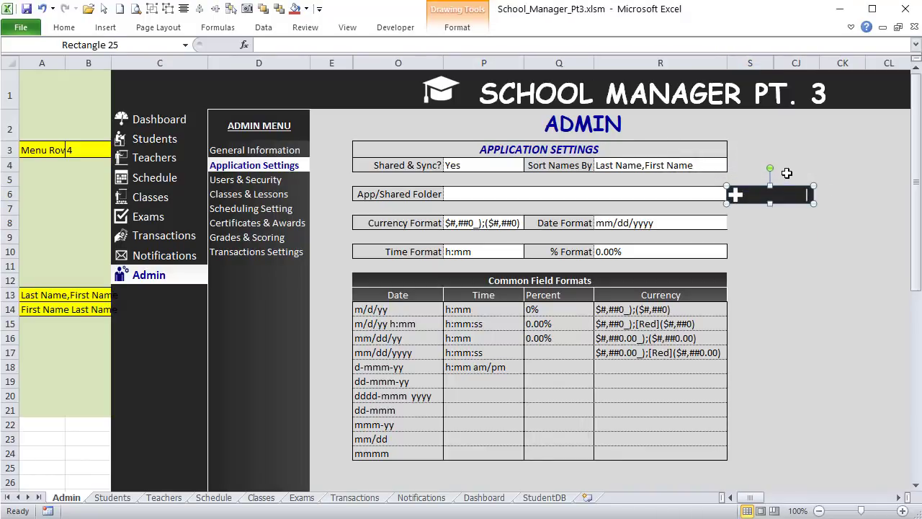
pyautogui.press('Escape')
pyautogui.rightClick(783, 193)
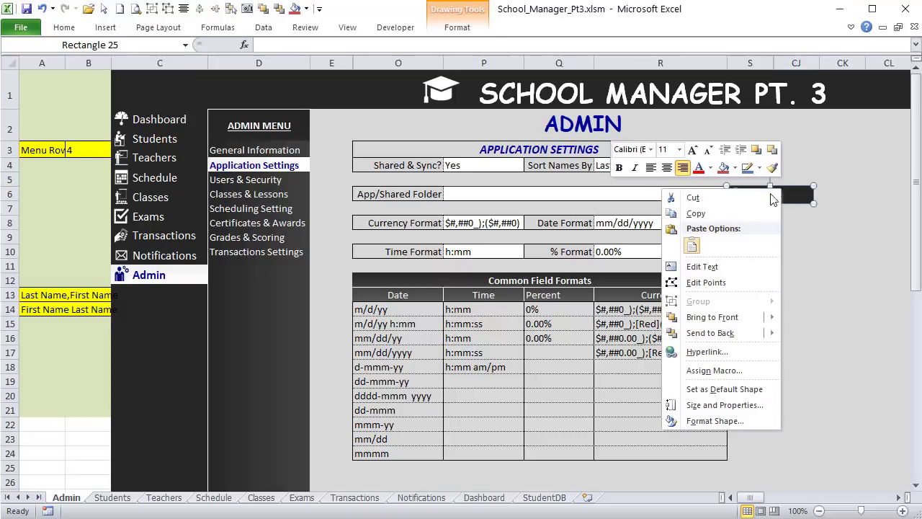
pyautogui.click(697, 371)
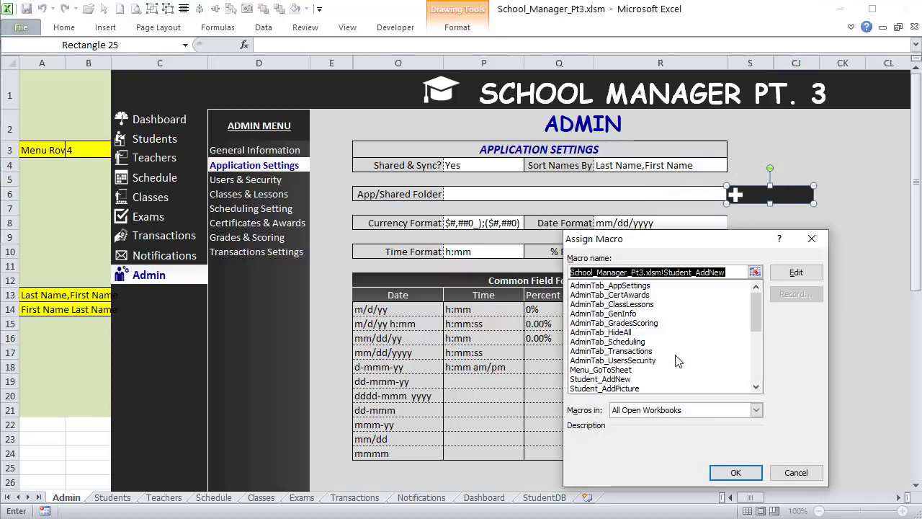
pyautogui.press('BackSpace')
pyautogui.click(734, 470)
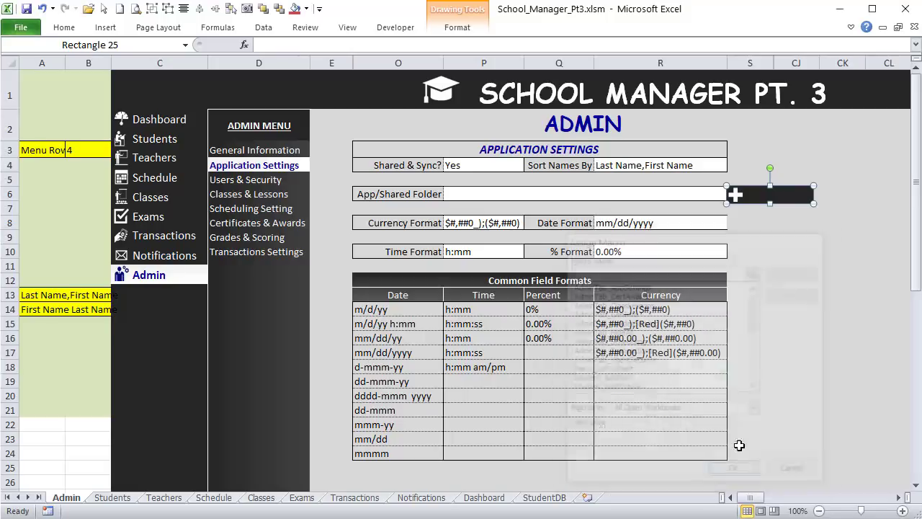
# Resize the button to a 0.25-inch square and group it with the plus icon
pyautogui.click(465, 27)
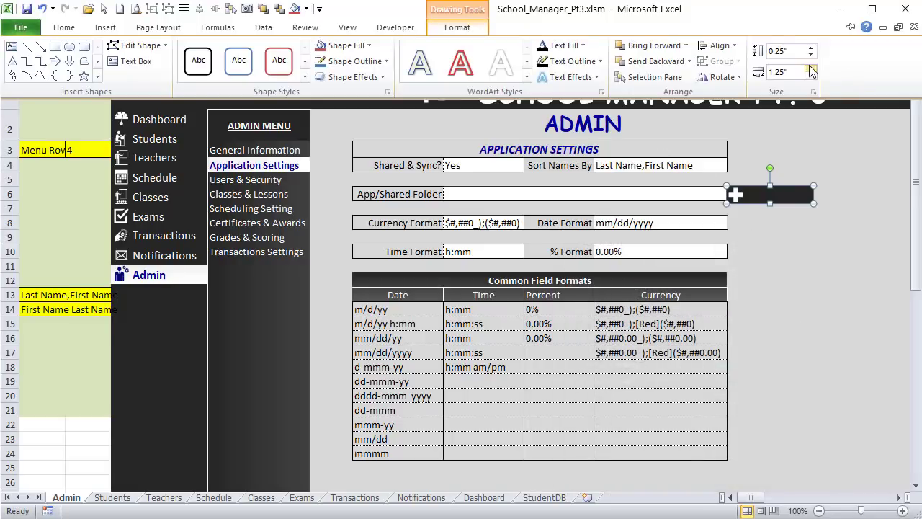
pyautogui.click(791, 72)
pyautogui.press('BackSpace')
pyautogui.write('.25')
pyautogui.press('Return')
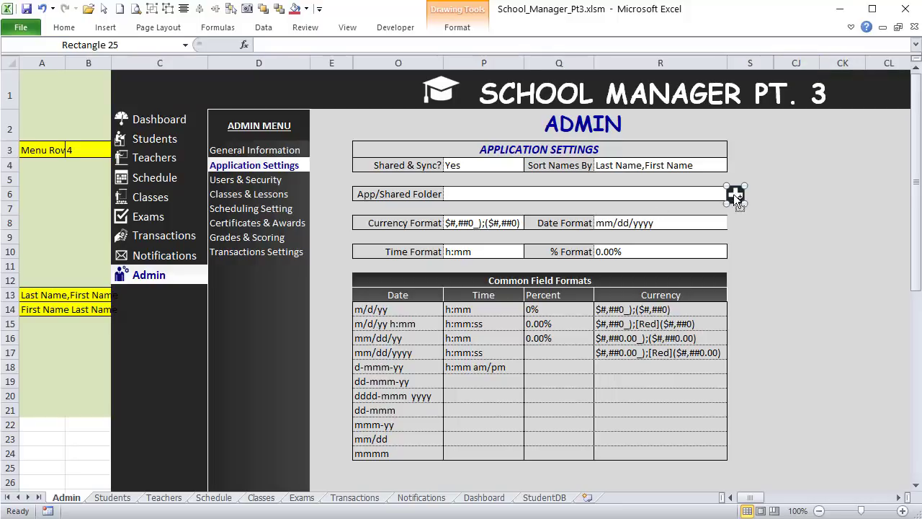
pyautogui.click(736, 199)
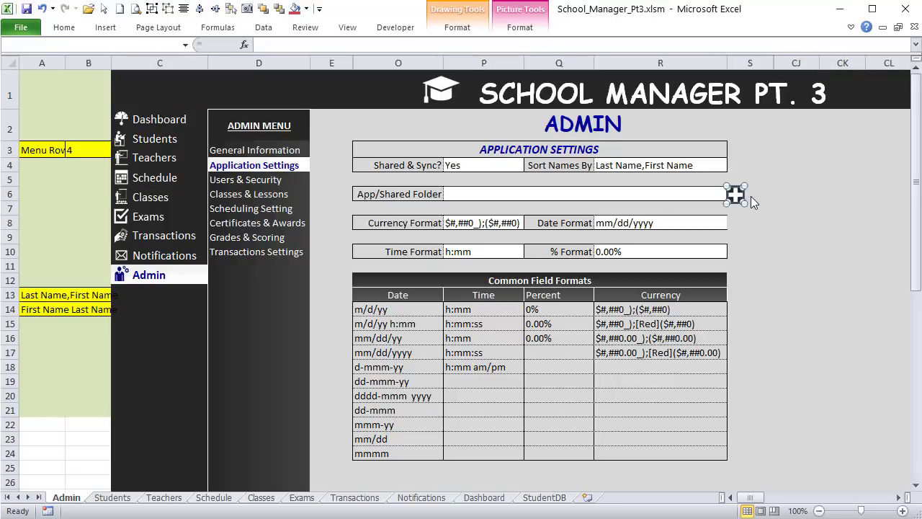
pyautogui.click(152, 8)
# Rename the grouped button AppSettGrp in the Name Box
pyautogui.click(87, 44)
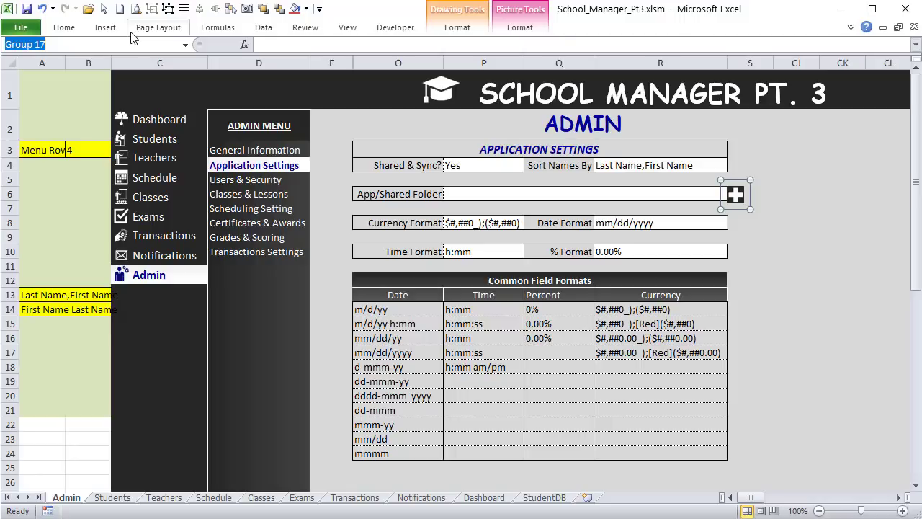
pyautogui.write('A')
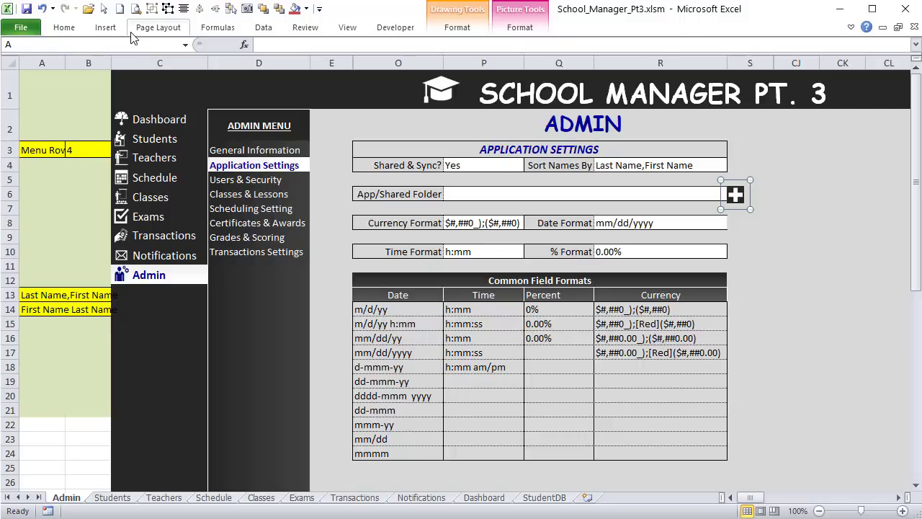
pyautogui.write('ppSettGrp')
pyautogui.press('Return')
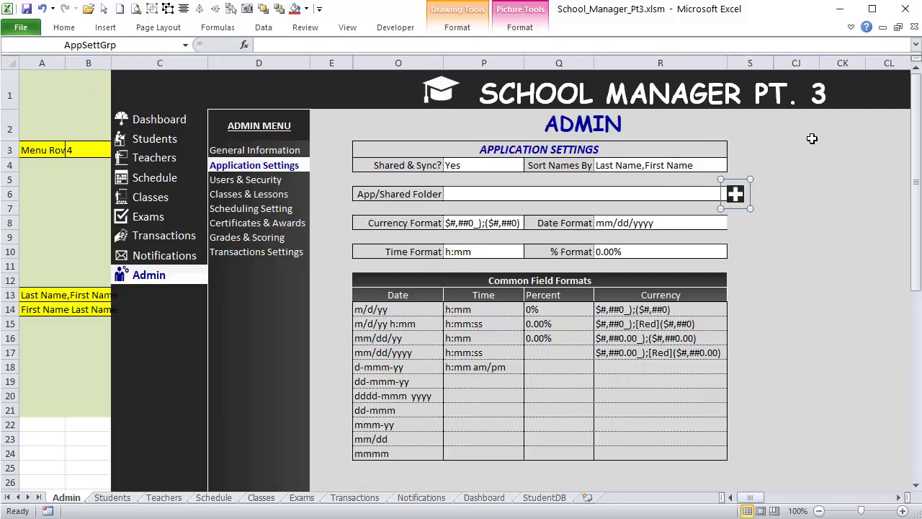
# Set the group's properties to move but don't size with cells, then close the Format pane
pyautogui.hotkey('shift', 'F10')
pyautogui.press('Up')
pyautogui.press('Up')
pyautogui.press('Up')
pyautogui.press('Down')
pyautogui.press('Return')
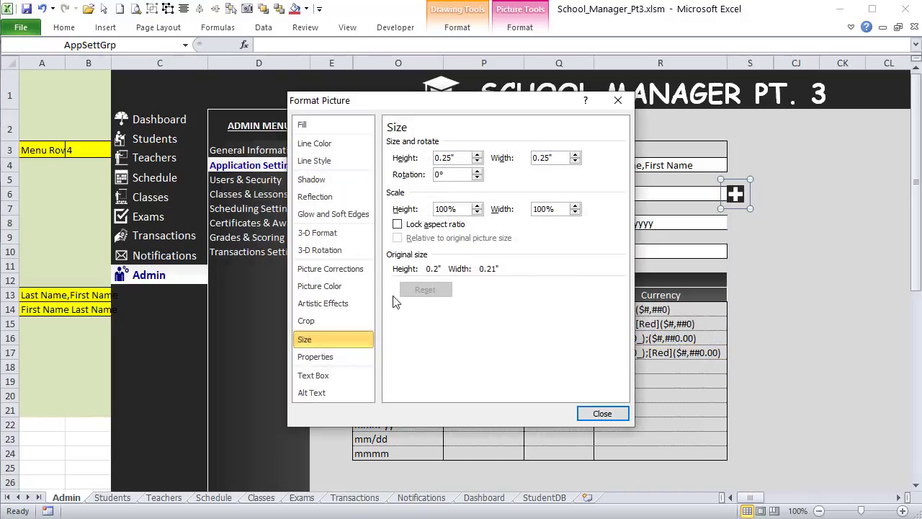
pyautogui.click(320, 356)
pyautogui.click(445, 176)
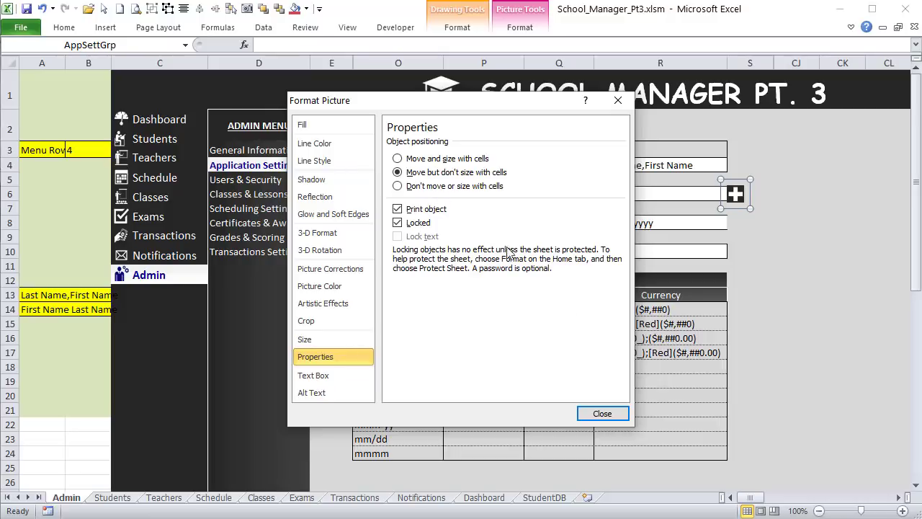
pyautogui.click(799, 310)
pyautogui.click(602, 414)
pyautogui.click(564, 194)
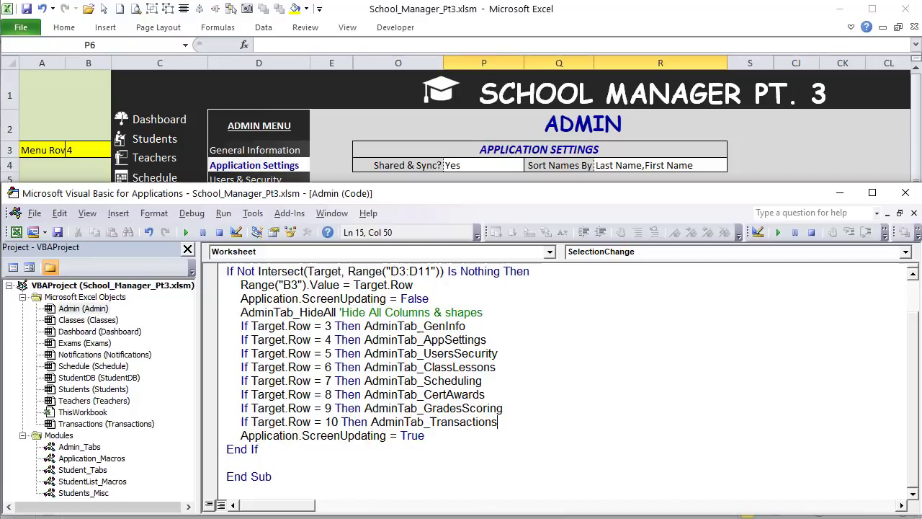
# Insert a new VBA module and name it Admin_Misc
pyautogui.hotkey('alt', 'F11')
pyautogui.rightClick(82, 355)
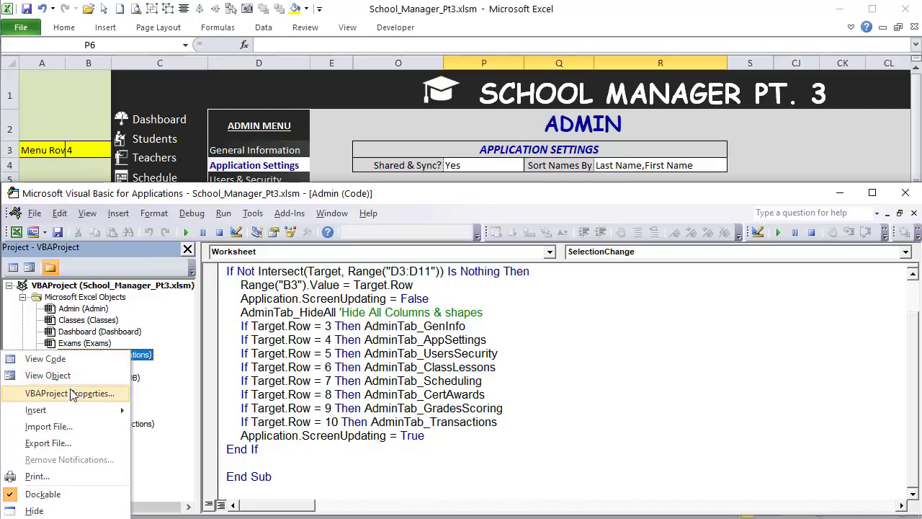
pyautogui.moveTo(77, 417)
pyautogui.click(167, 427)
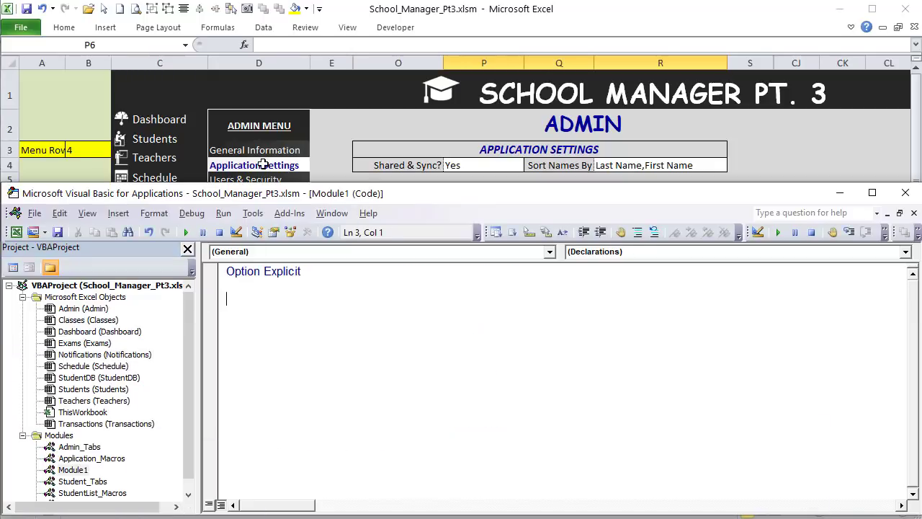
pyautogui.moveTo(276, 186); pyautogui.dragTo(276, 103)
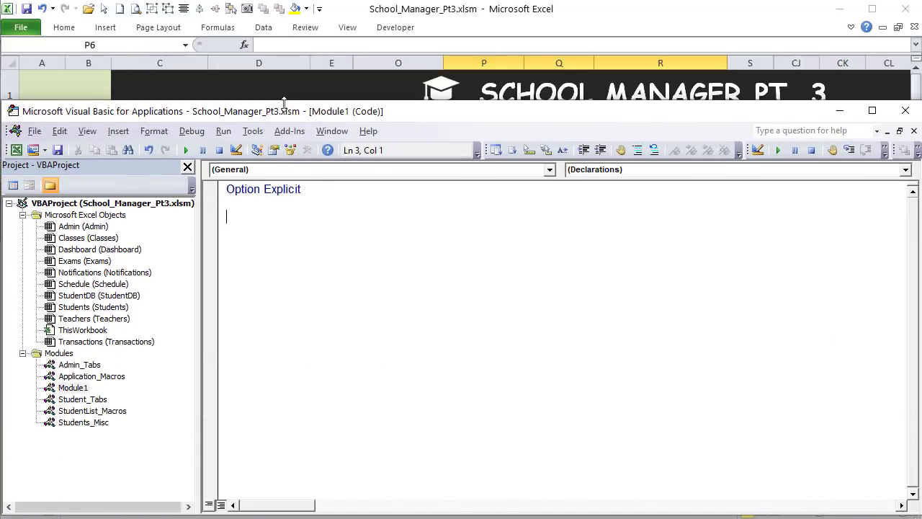
pyautogui.click(273, 149)
pyautogui.doubleClick(768, 214)
pyautogui.write('Admin_Misc')
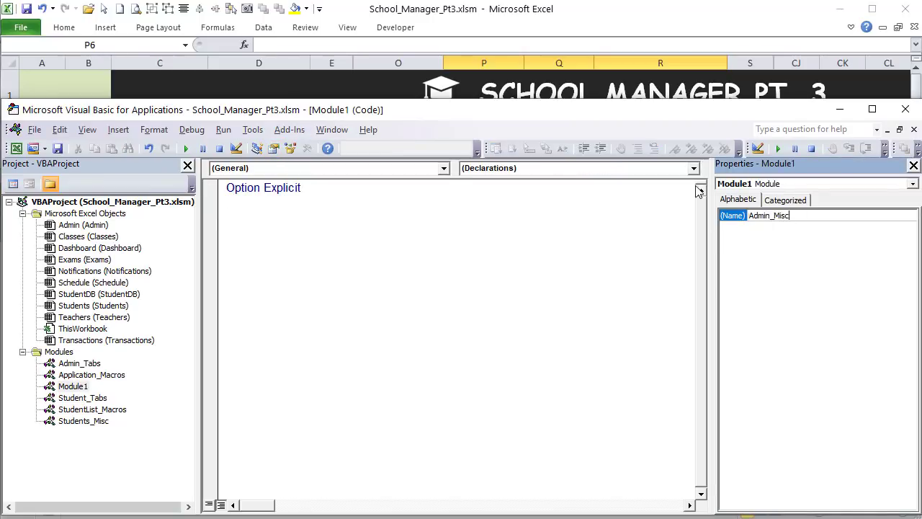
pyautogui.press('Return')
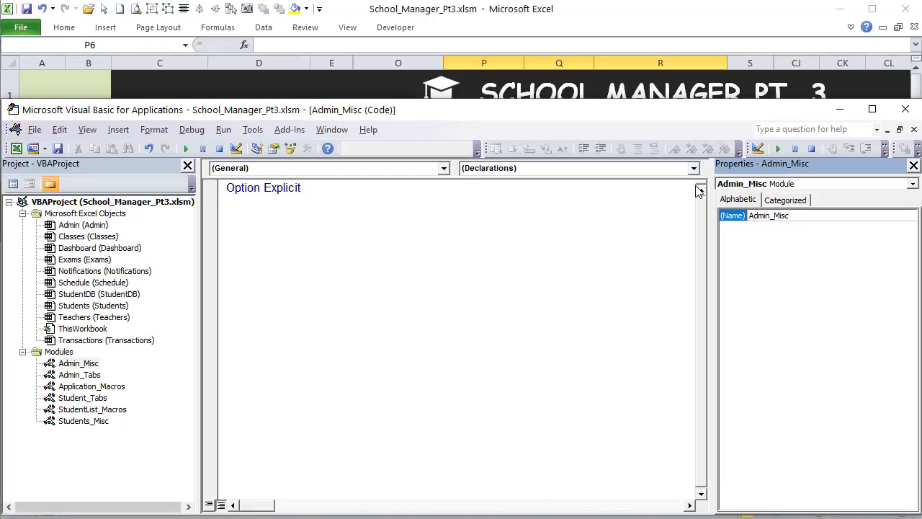
pyautogui.click(913, 166)
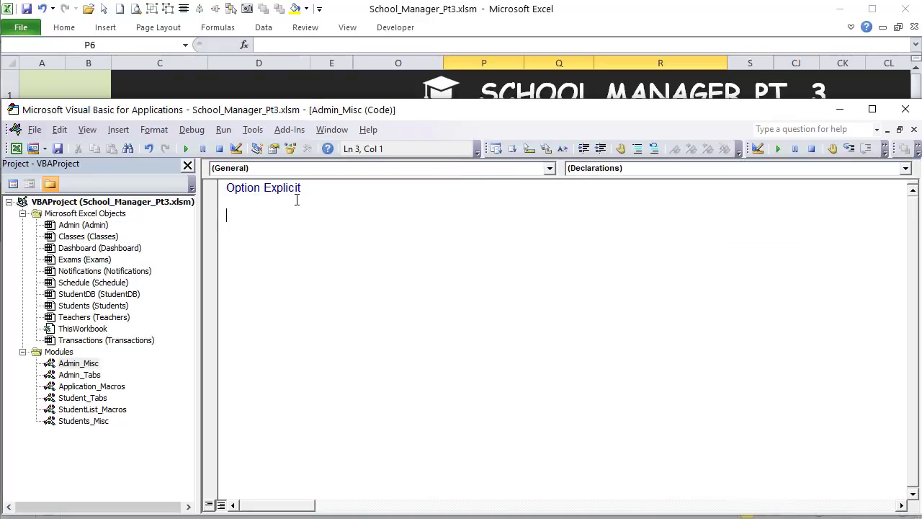
# Start Sub Admin_BrowseForAppFolder and declare AppFolder as FileDialog
pyautogui.write('Sub Admin')
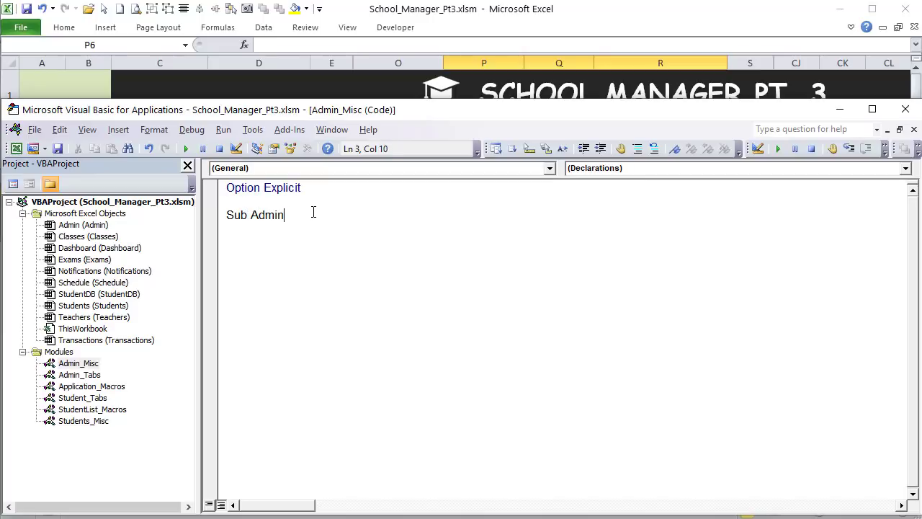
pyautogui.write('_BrowseForAppFolder')
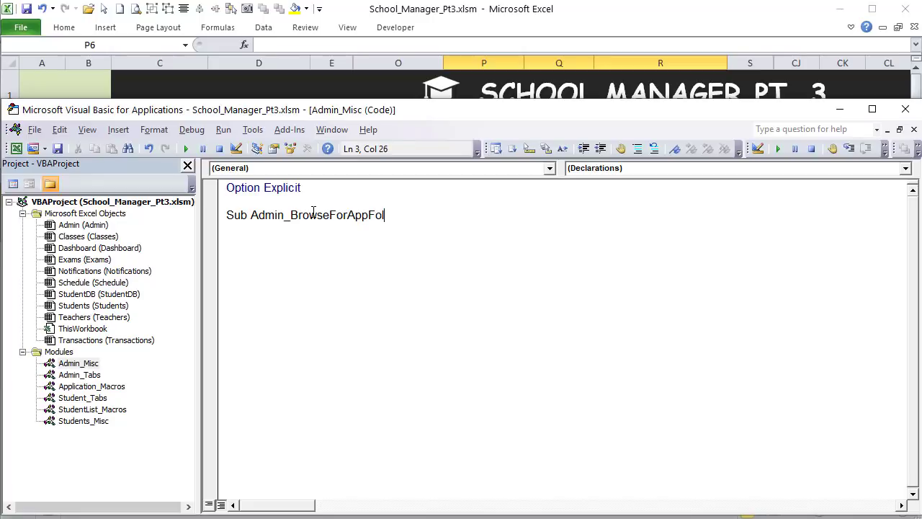
pyautogui.press('Return')
pyautogui.write('Dim AppFol')
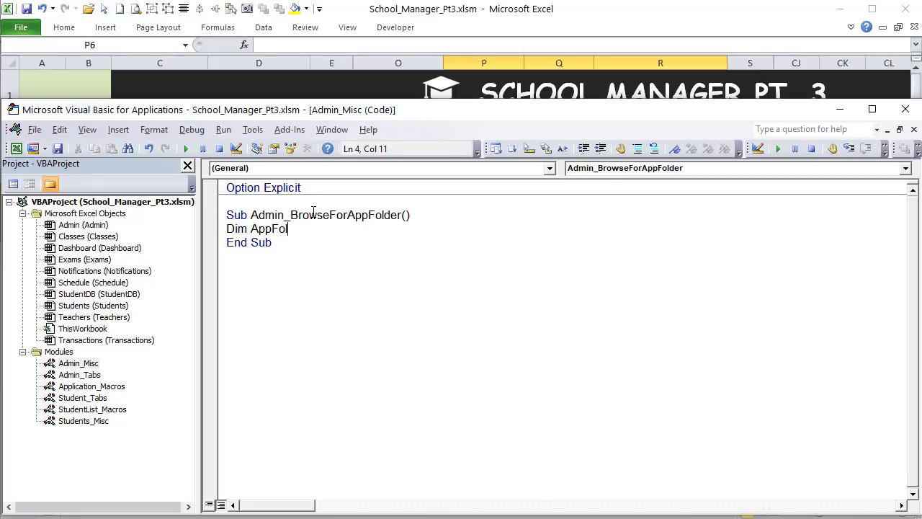
pyautogui.write('der as f')
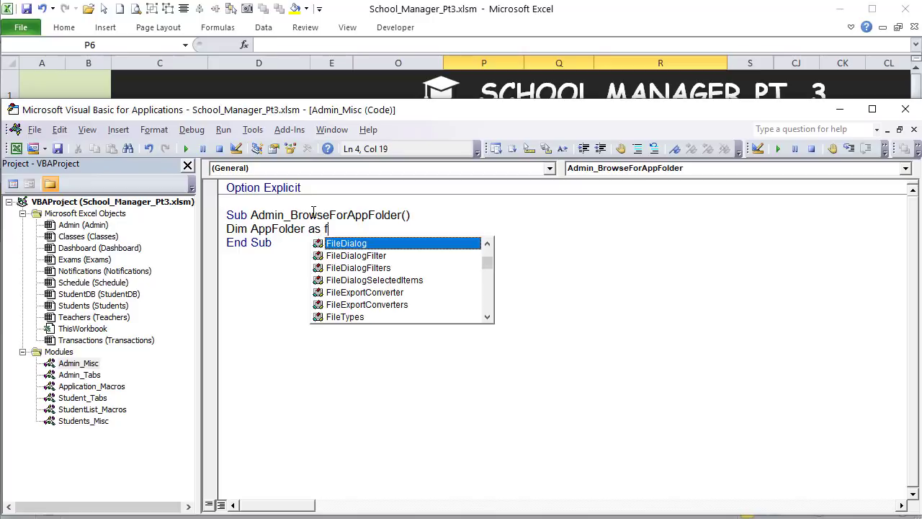
pyautogui.write('i')
pyautogui.press('Tab')
pyautogui.press('Return')
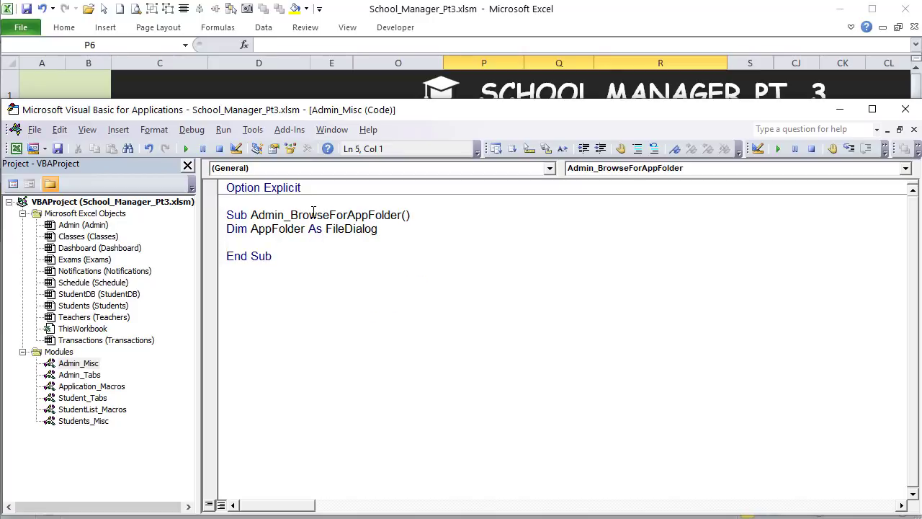
# Set AppFolder = Application.FileDialog(msoFileDialogFolderPicker)
pyautogui.write('Set AppFolder = Application.f')
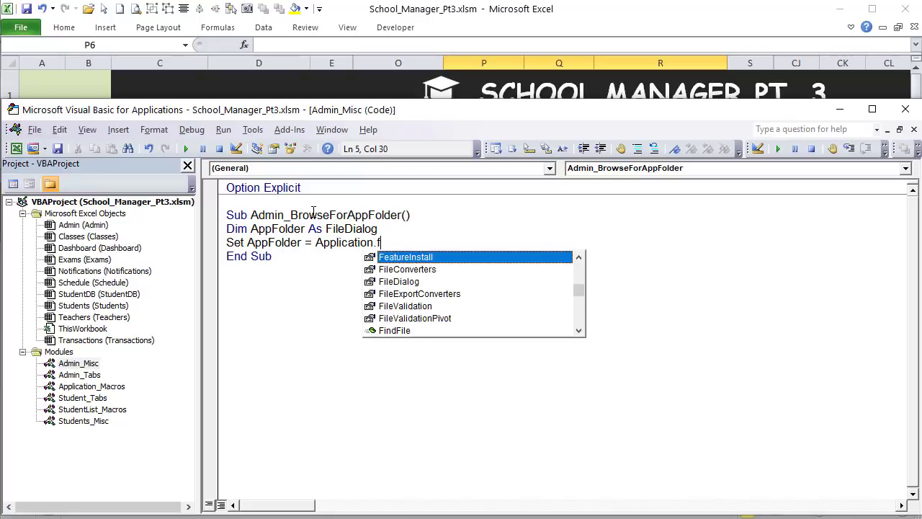
pyautogui.write('iled')
pyautogui.press('Tab')
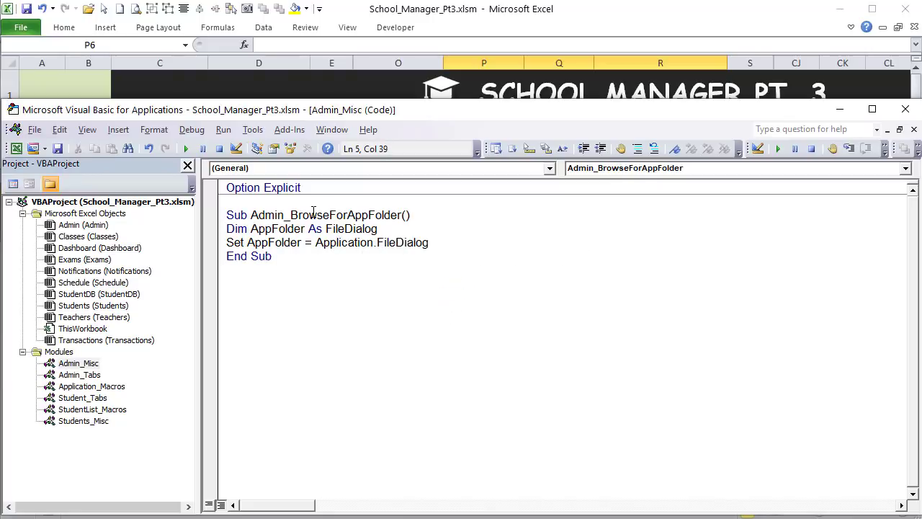
pyautogui.write('(')
pyautogui.press('Down')
pyautogui.press('Down')
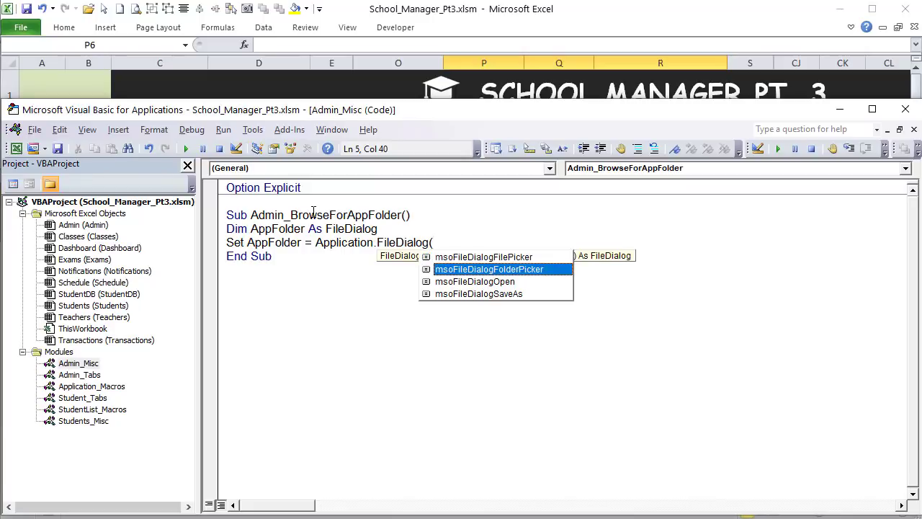
pyautogui.press('Tab')
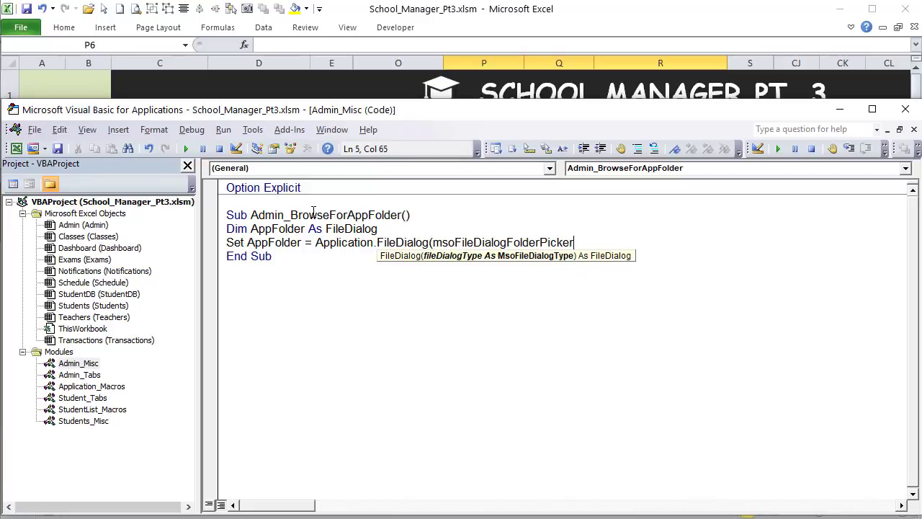
pyautogui.write(')')
pyautogui.press('Return')
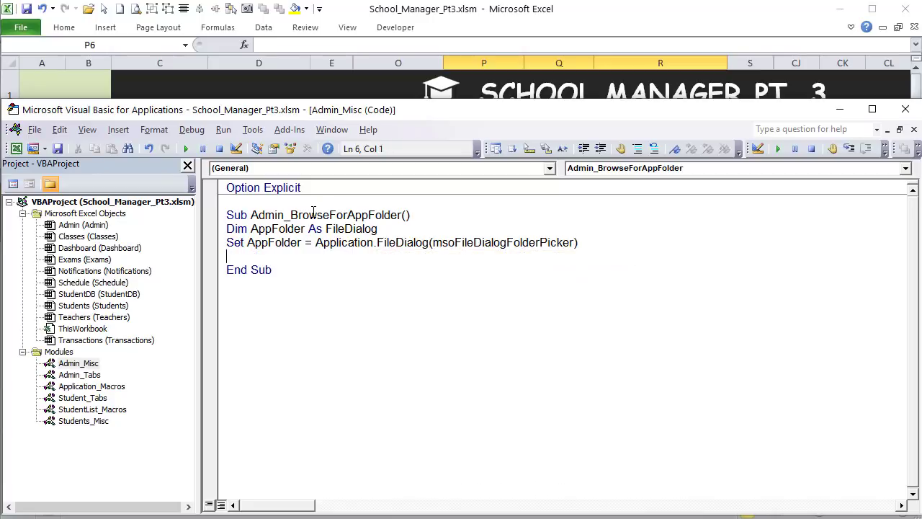
# Open a With AppFolder block and set .AllowMultiSelect = False
pyautogui.write('With App')
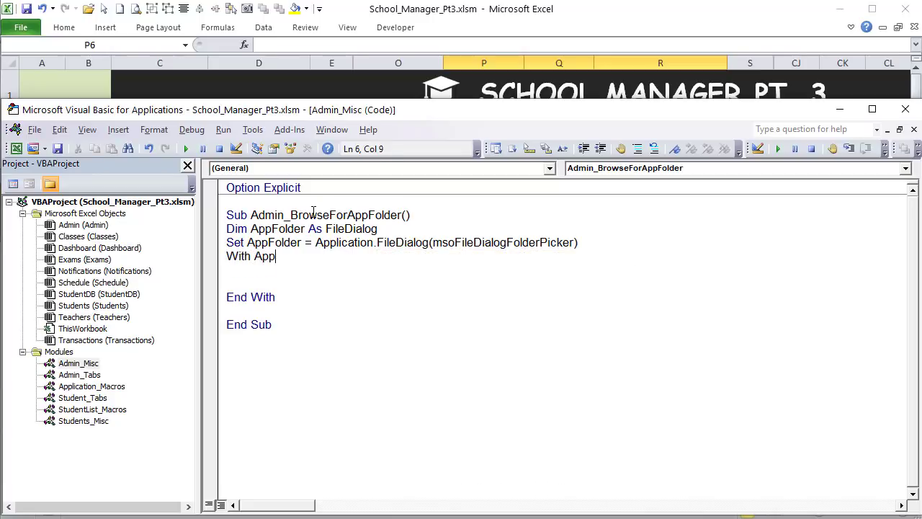
pyautogui.write('Folder')
pyautogui.press('Return')
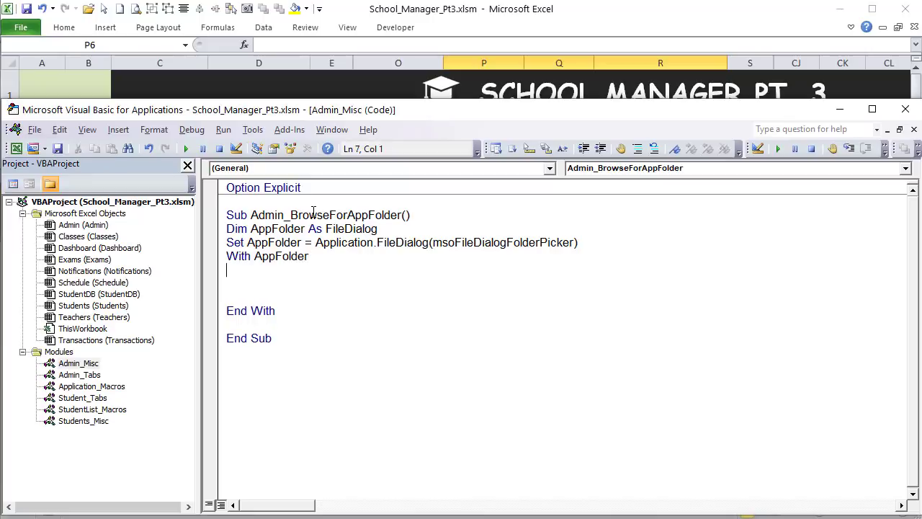
pyautogui.write('.all')
pyautogui.press('Tab')
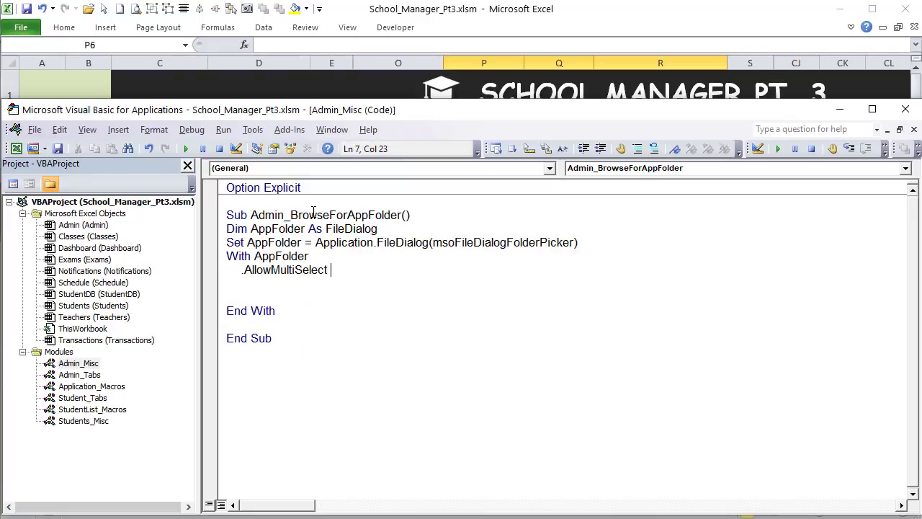
pyautogui.write('= Fal')
pyautogui.press('Return')
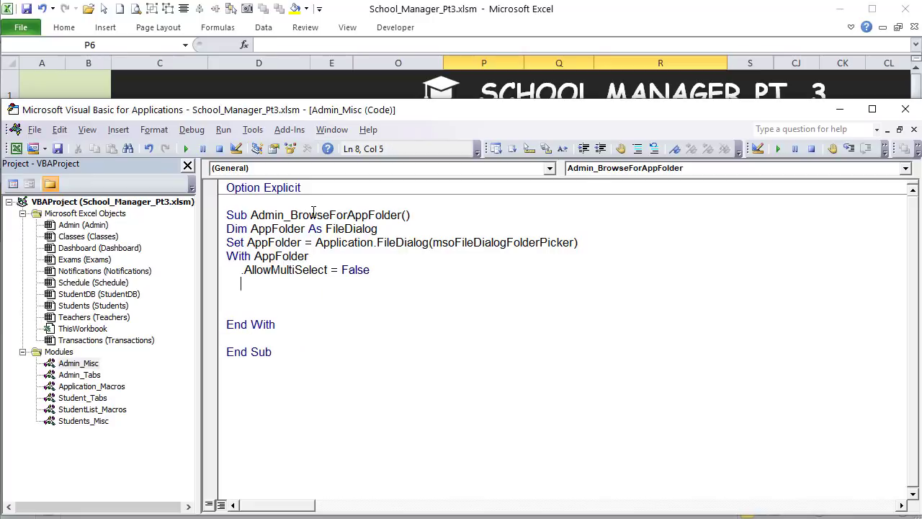
# Set the dialog .Title to "Please select an application or shared folder"
pyautogui.write('.tit')
pyautogui.press('Tab')
pyautogui.write('= "Choose App. or ')
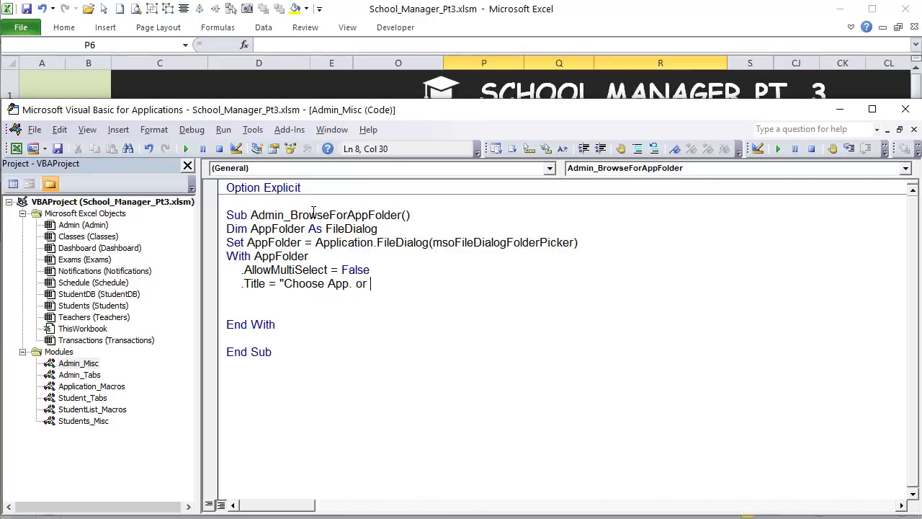
pyautogui.write('Shared Folder')
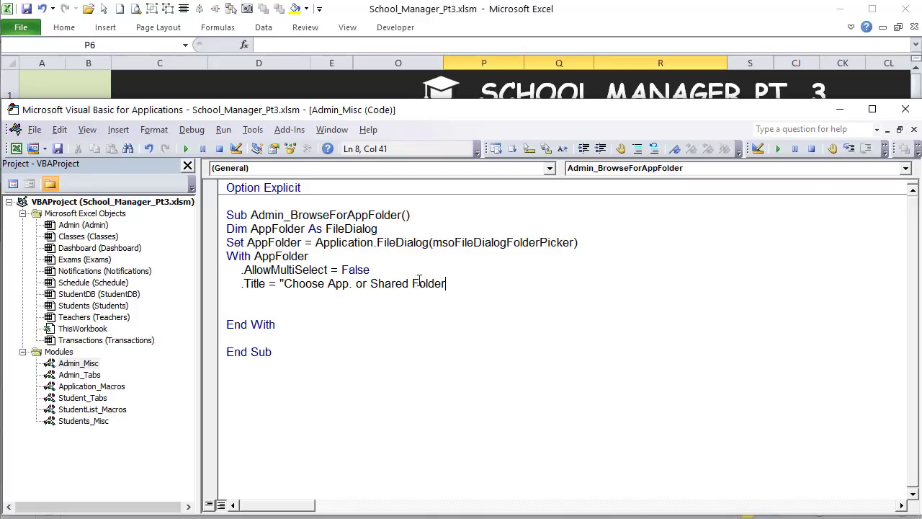
pyautogui.moveTo(445, 283); pyautogui.dragTo(283, 283)
pyautogui.write('Pl')
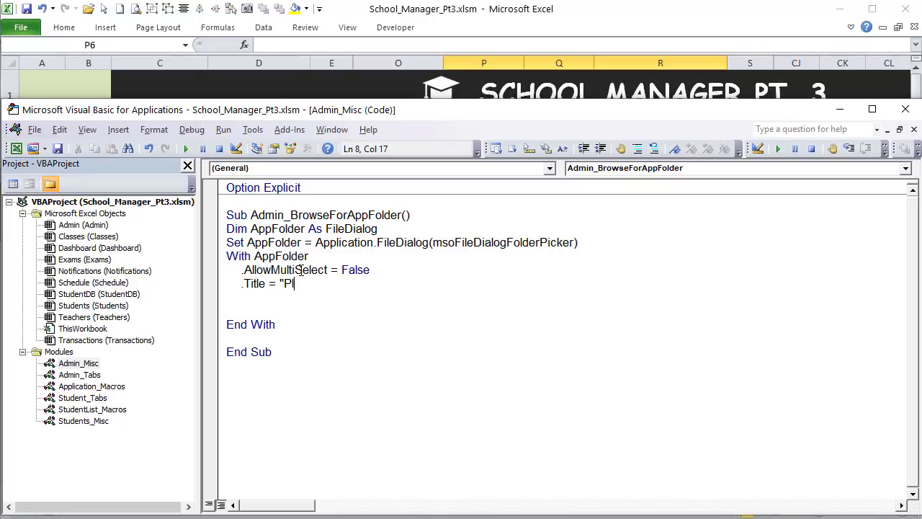
pyautogui.write('ease select an ')
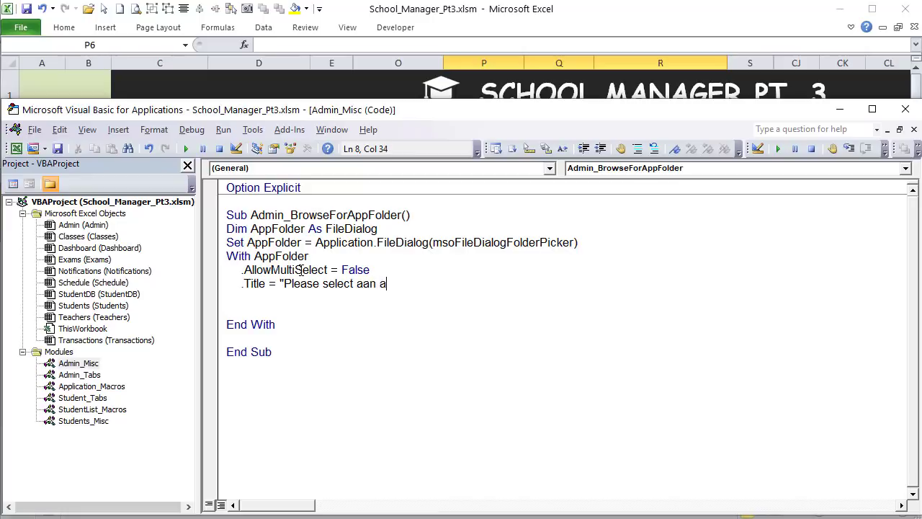
pyautogui.write('application or sh')
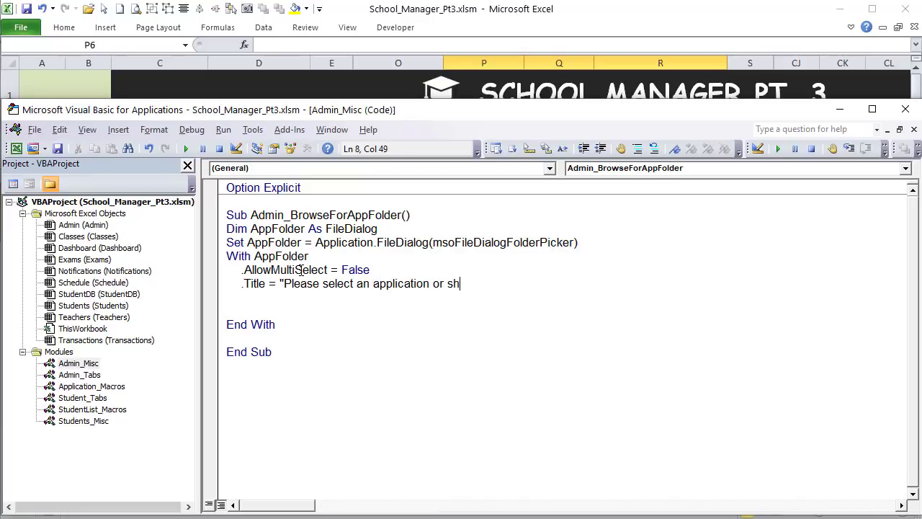
pyautogui.write('ared folder"')
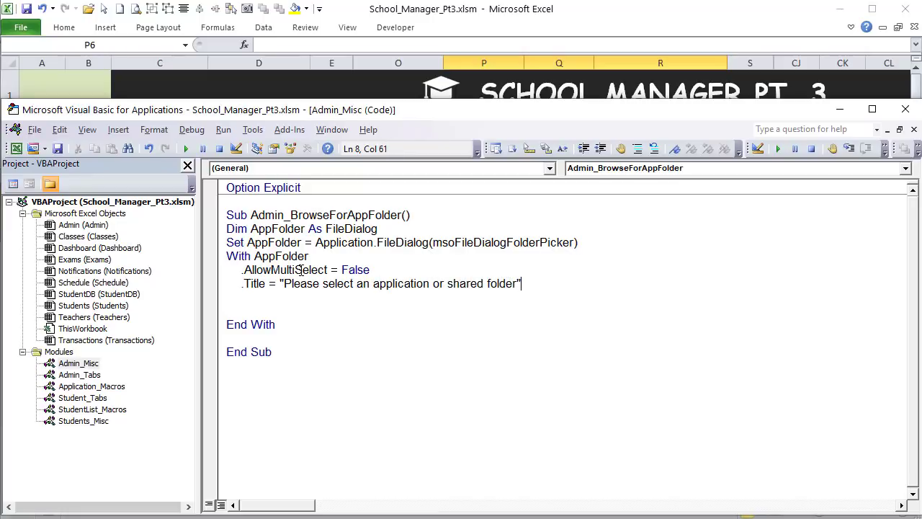
pyautogui.press('Return')
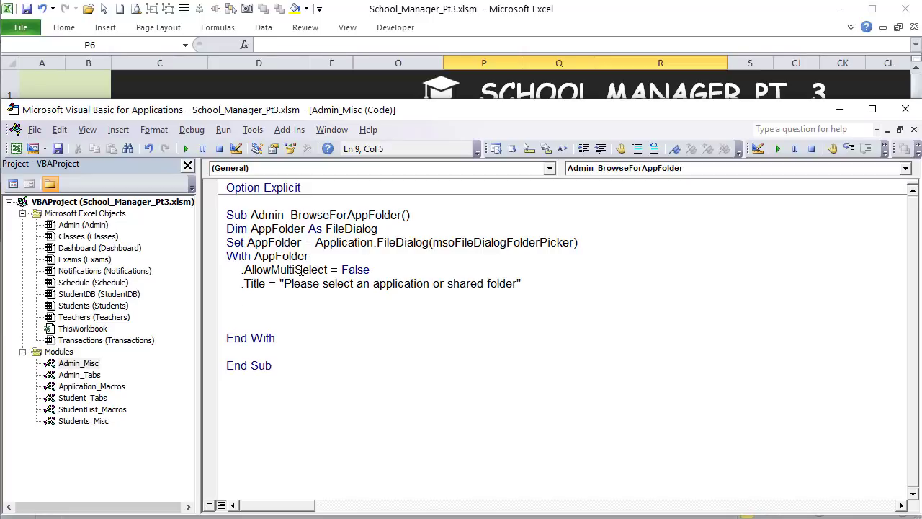
# Add If .Show <> -1 Then GoTo NoSelection and a NoSelection: label
pyautogui.write('if .Show')
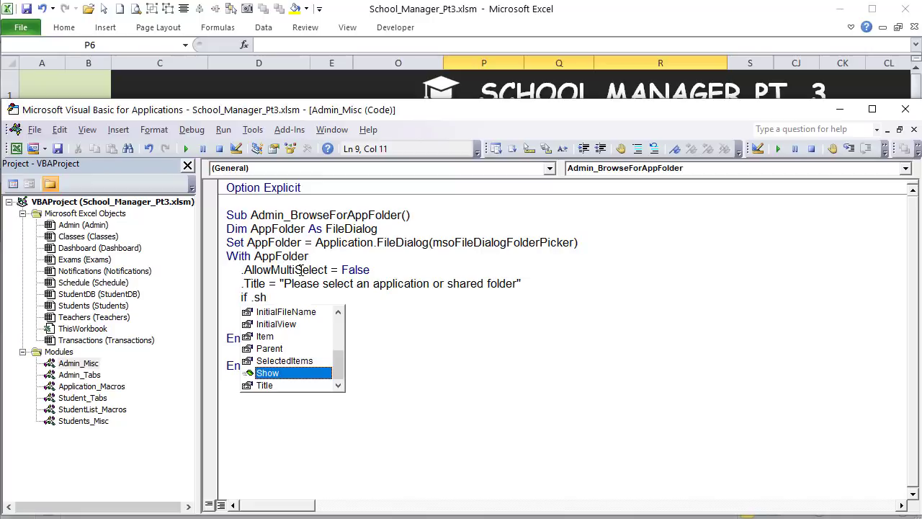
pyautogui.write(' <> -1')
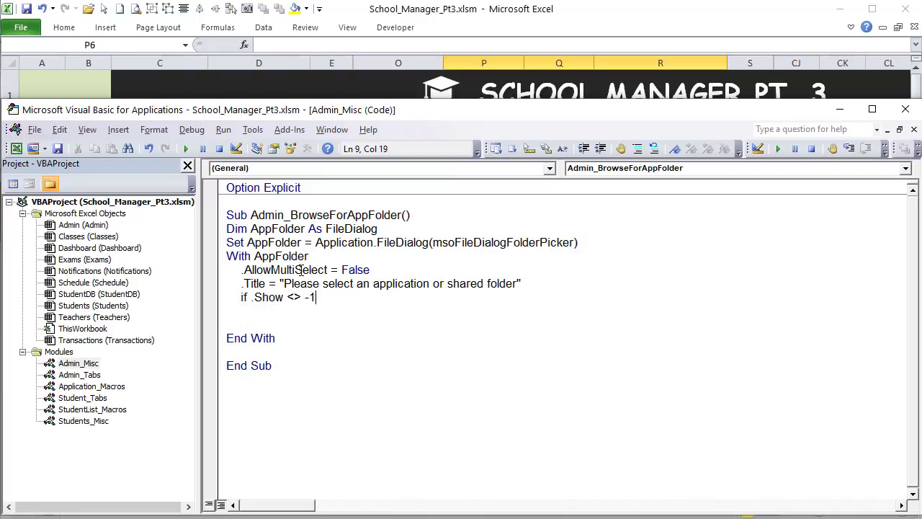
pyautogui.write(' then goto NoSelection')
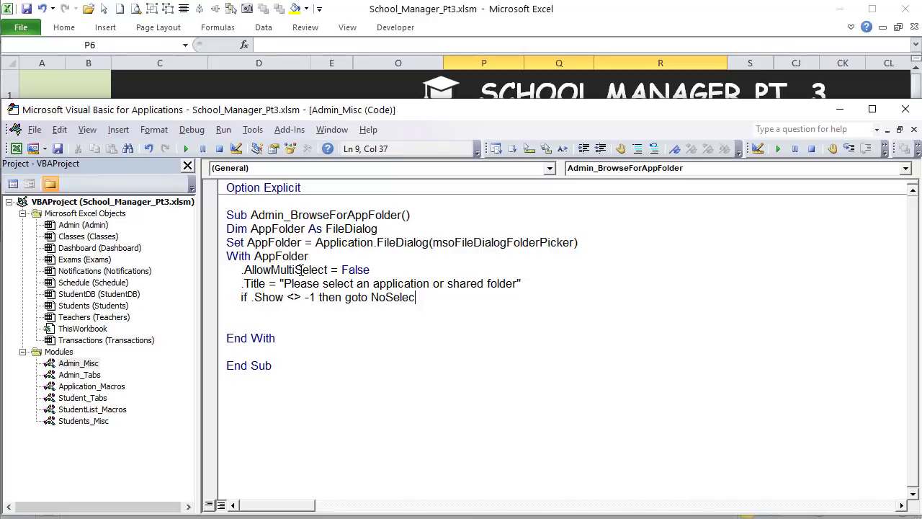
pyautogui.press('Return')
pyautogui.press('Return')
pyautogui.write('No')
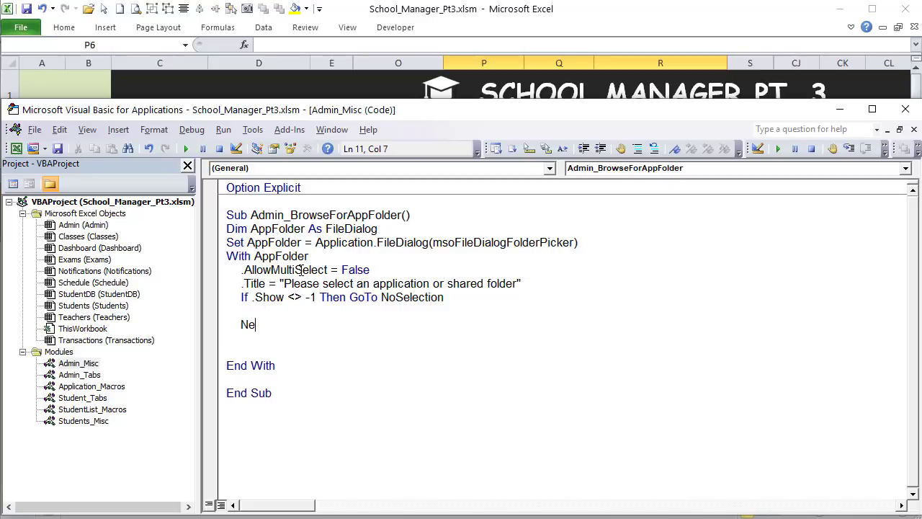
pyautogui.write('Selection:')
pyautogui.press('Up')
# Add the line Admin.Range("P6").Value = .SelectedItems(1) inside the With block
pyautogui.click(621, 6)
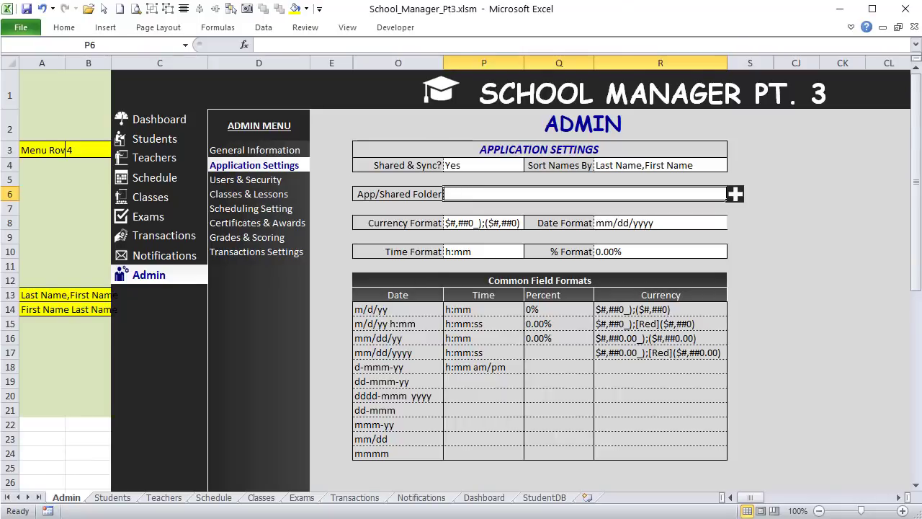
pyautogui.hotkey('alt', 'F11')
pyautogui.write('Ad')
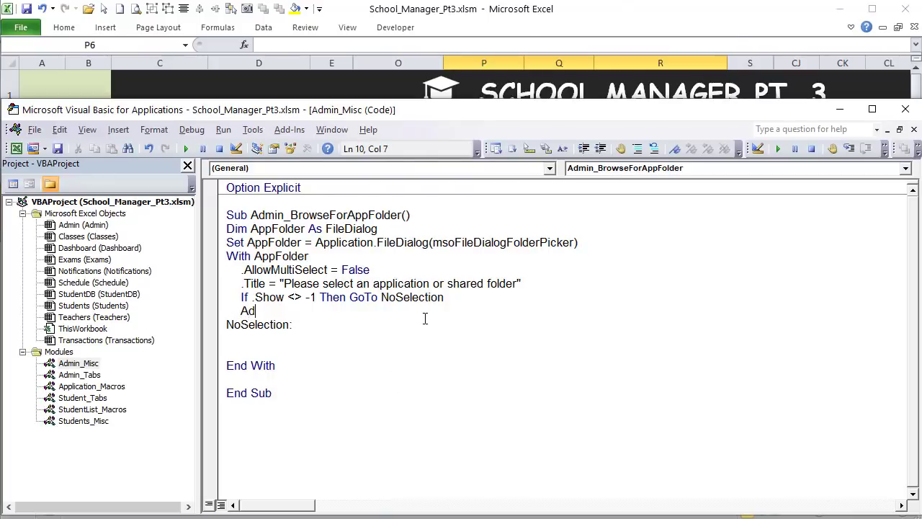
pyautogui.write('min.Range("')
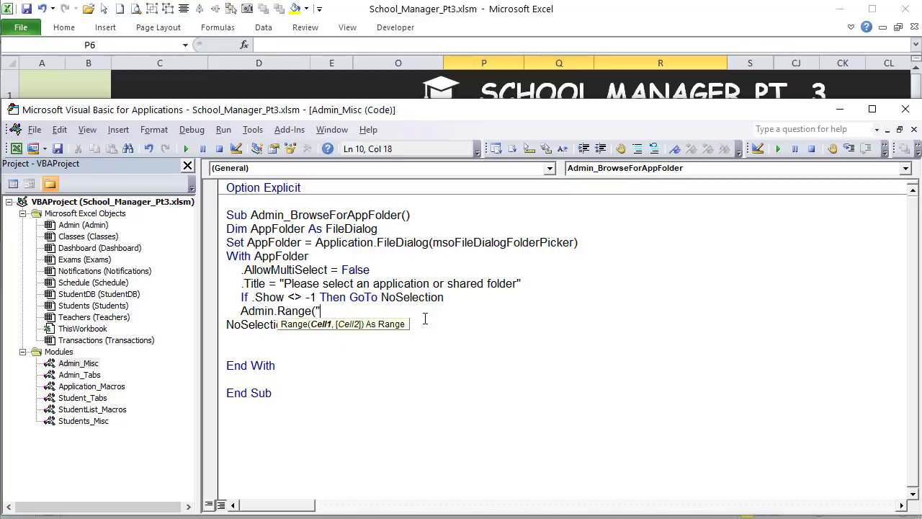
pyautogui.write('P6").value = ')
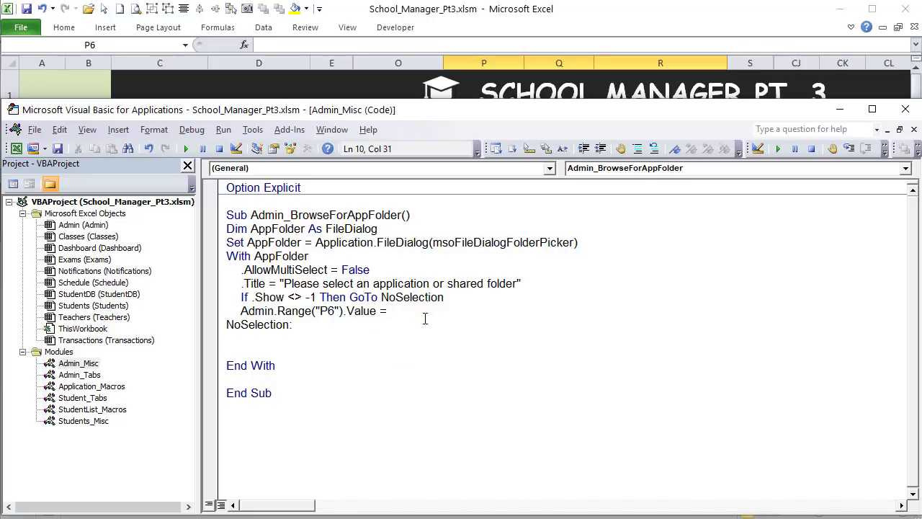
pyautogui.write('.SelectedItems(1)')
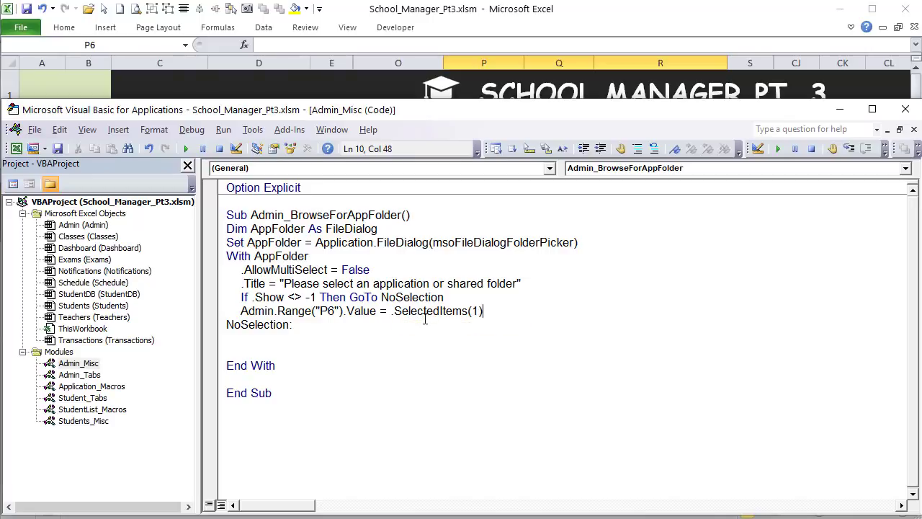
# Remove the blank lines before End With and End Sub, then select the Admin_BrowseForAppFolder name
pyautogui.click(288, 351)
pyautogui.press('BackSpace')
pyautogui.press('BackSpace')
pyautogui.press('Down')
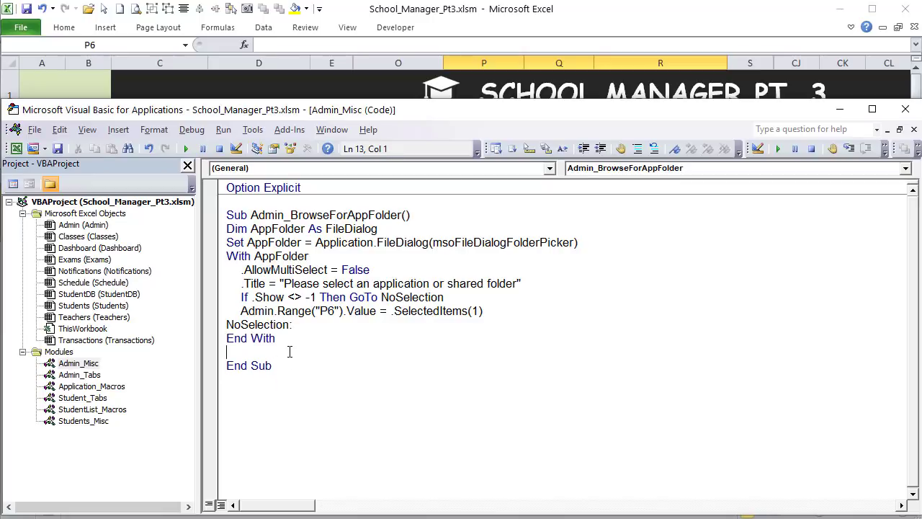
pyautogui.press('BackSpace')
pyautogui.moveTo(400, 216); pyautogui.dragTo(249, 218)
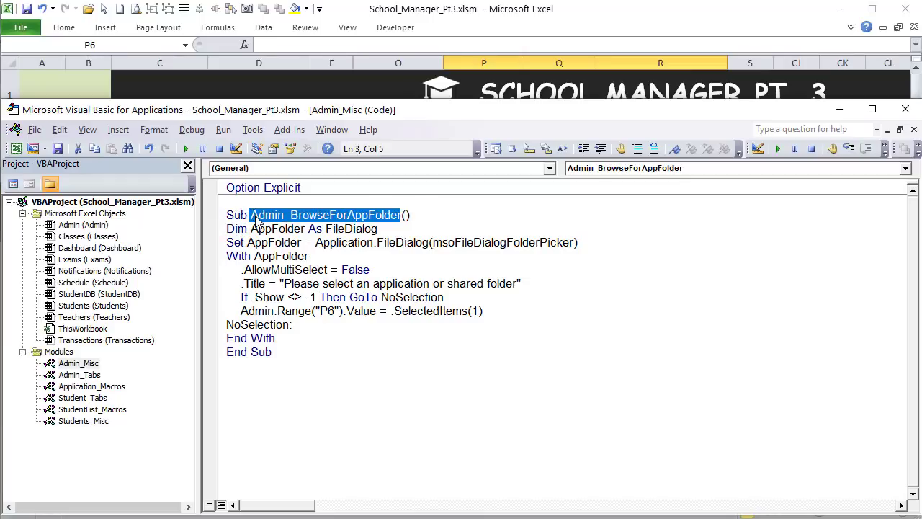
# Assign the Admin_BrowseForAppFolder macro to the plus icon picture
pyautogui.click(573, 19)
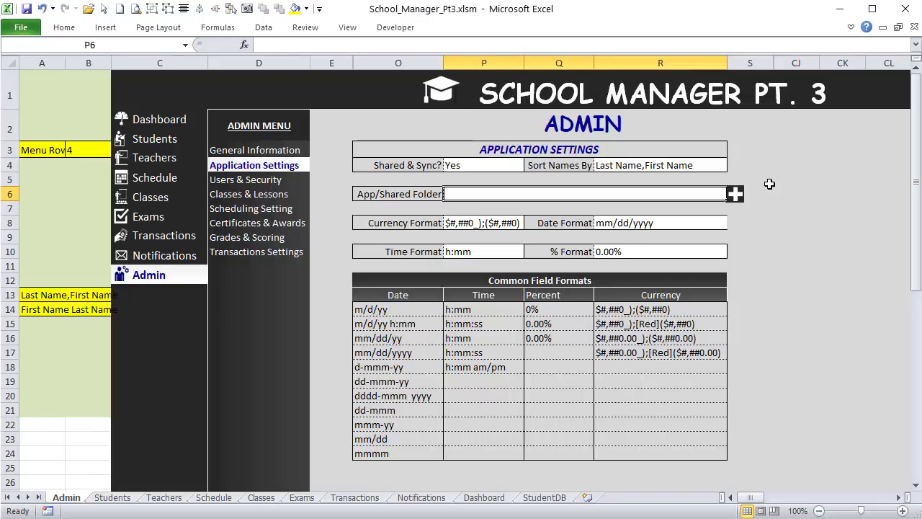
pyautogui.rightClick(734, 194)
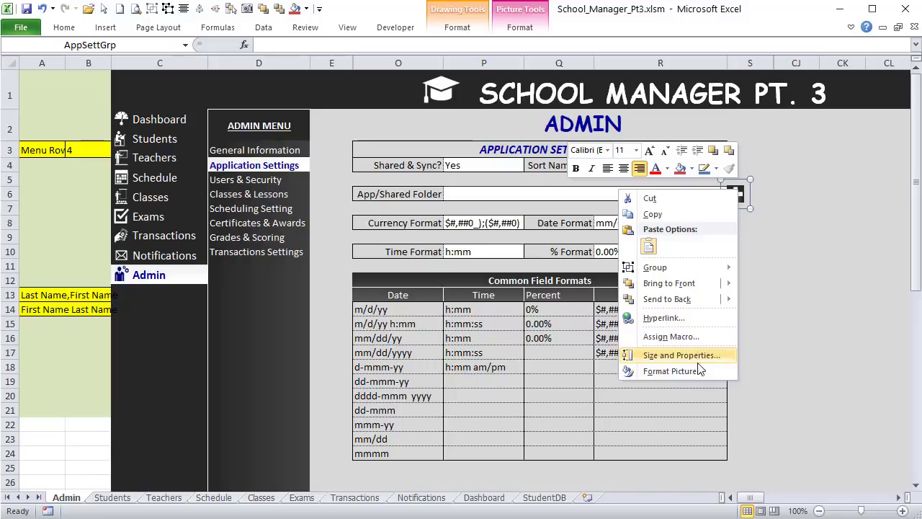
pyautogui.click(671, 337)
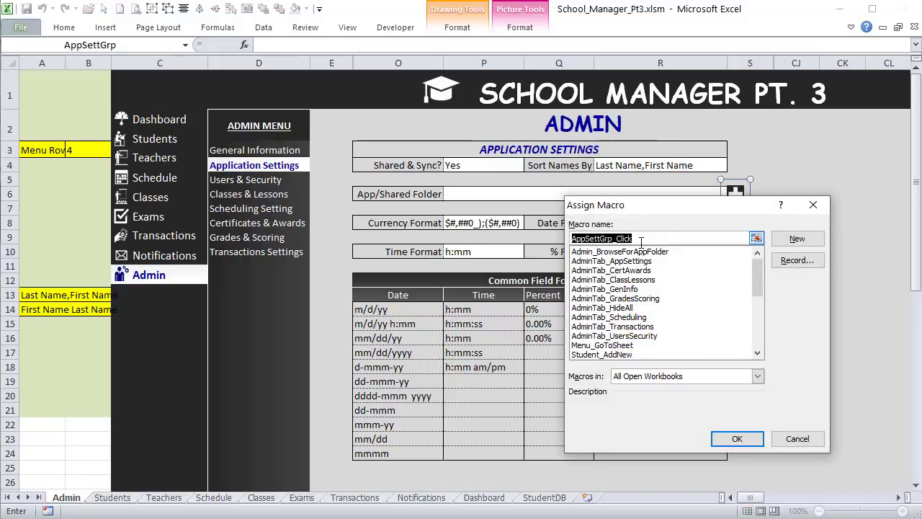
pyautogui.press('Down')
pyautogui.click(738, 439)
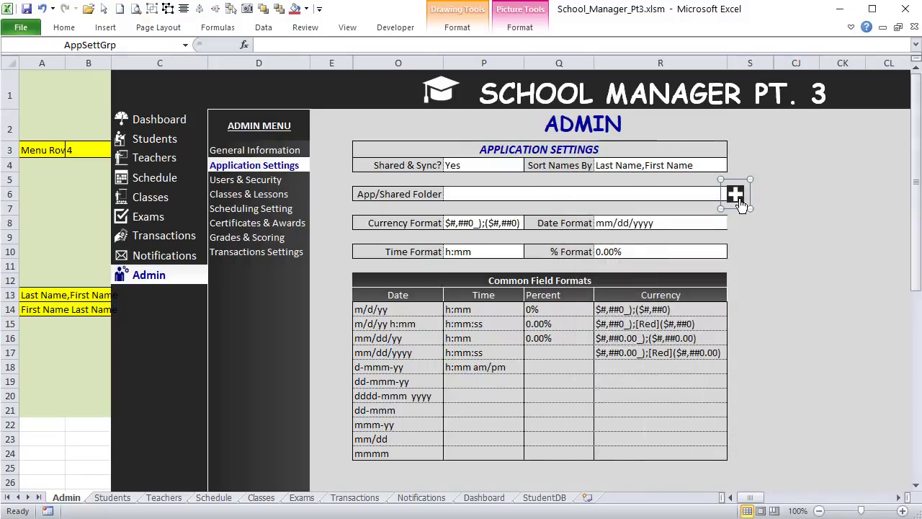
pyautogui.click(770, 193)
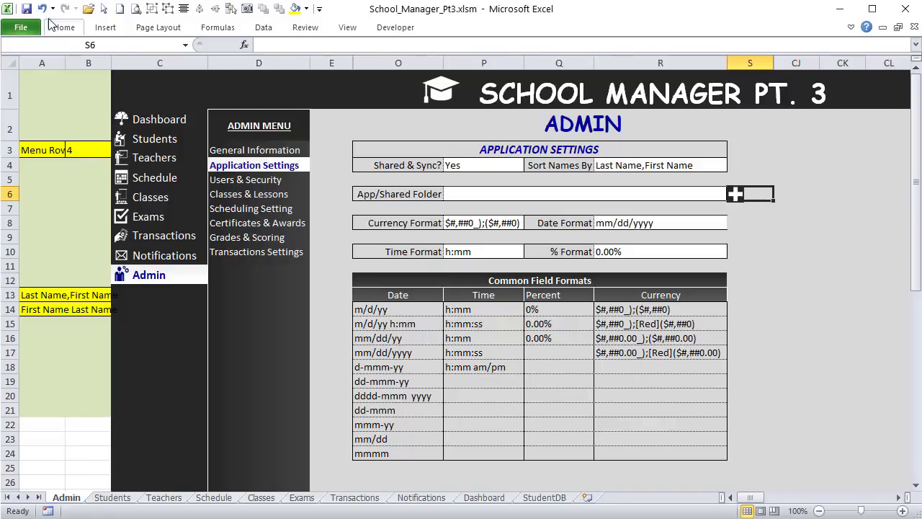
# Save the workbook and use the plus icon to put a chosen folder's path into P6
pyautogui.click(27, 9)
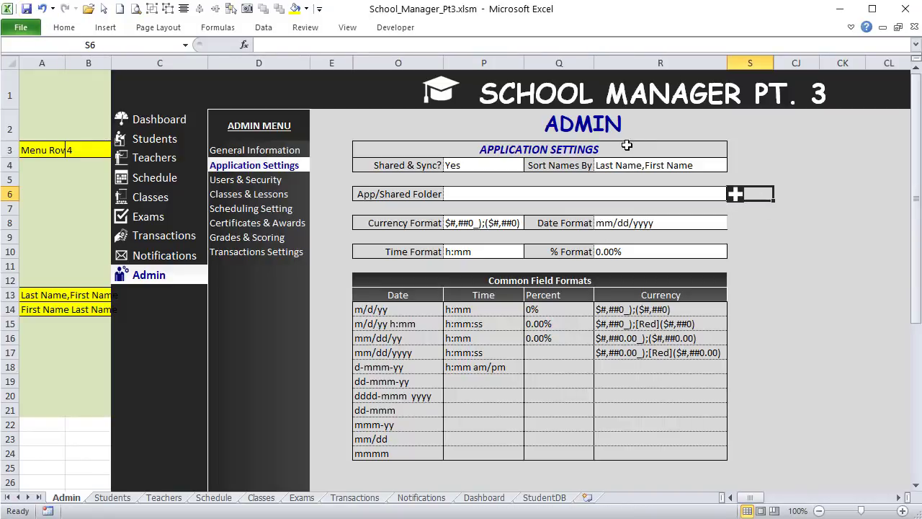
pyautogui.click(734, 194)
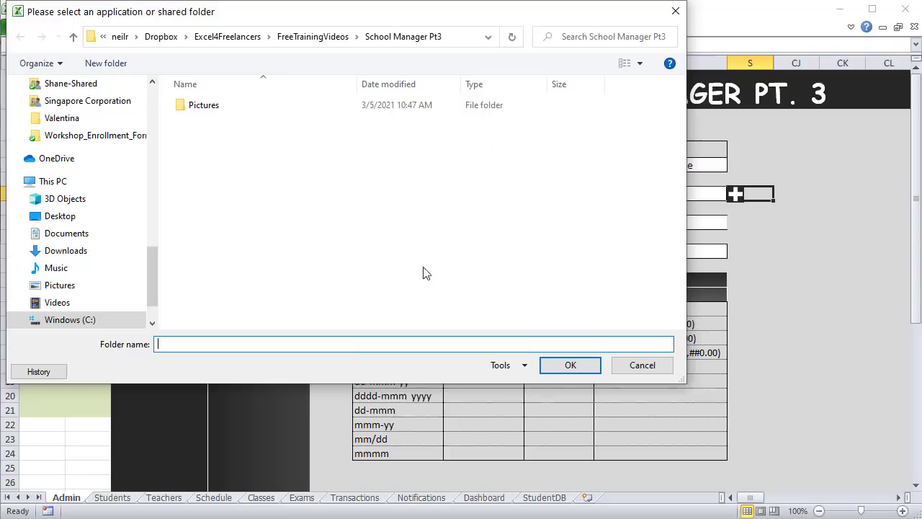
pyautogui.click(569, 365)
pyautogui.click(570, 200)
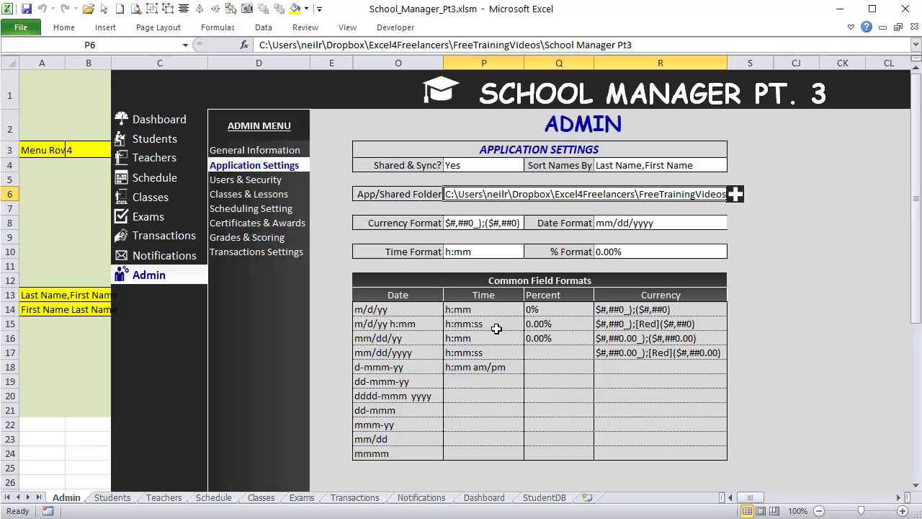
# Cycle through each Admin menu section, from Users & Security to Transactions, then back to General Information
pyautogui.click(240, 181)
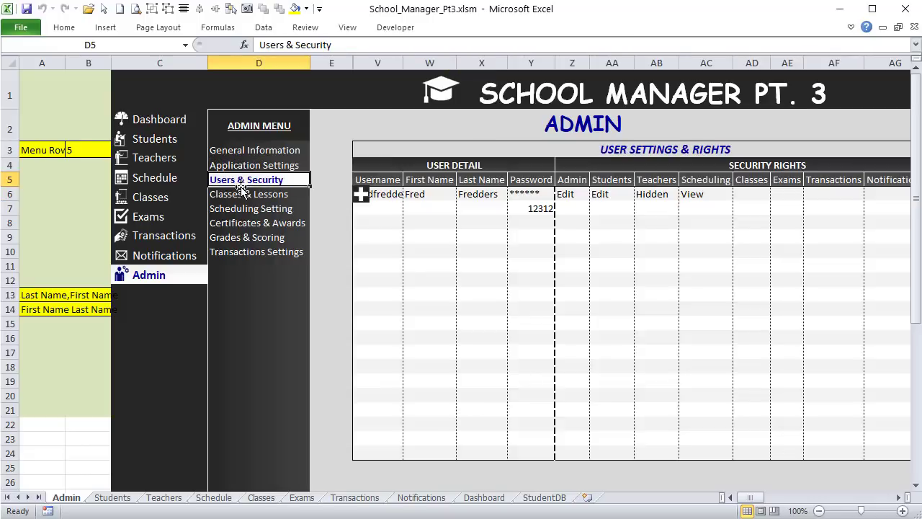
pyautogui.click(245, 197)
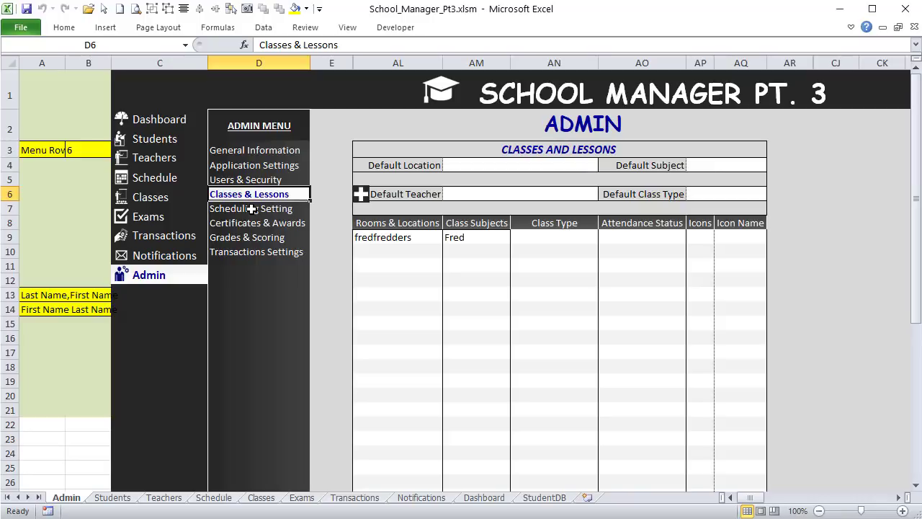
pyautogui.click(254, 209)
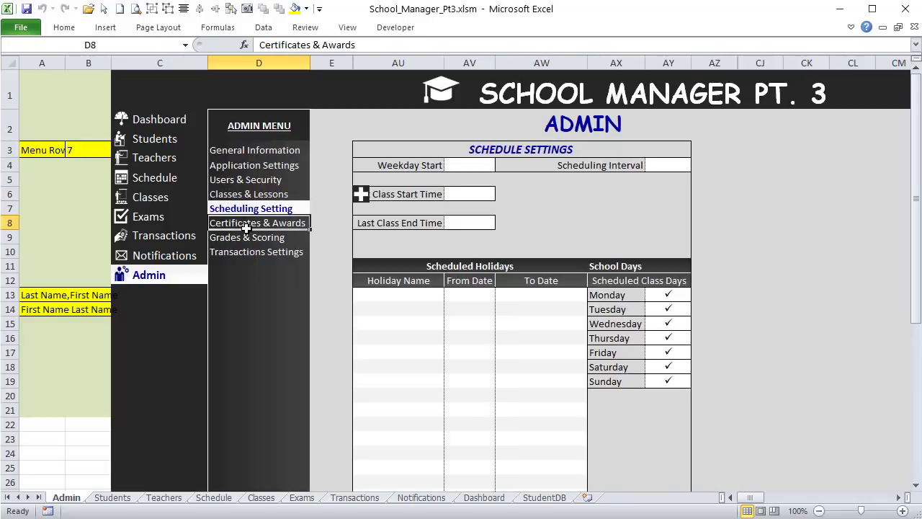
pyautogui.click(247, 224)
pyautogui.click(252, 235)
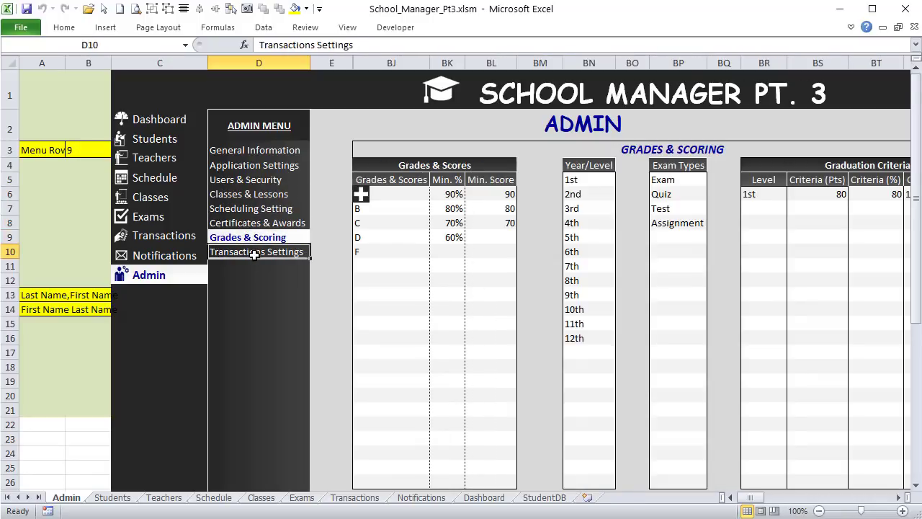
pyautogui.click(253, 252)
pyautogui.click(247, 149)
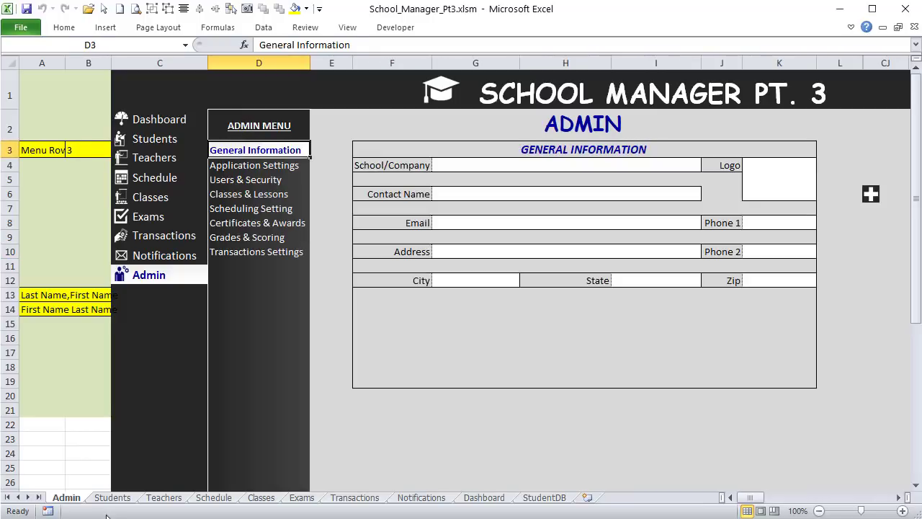
# On the Students sheet, view the Student List and return to the student form
pyautogui.click(111, 497)
pyautogui.click(656, 123)
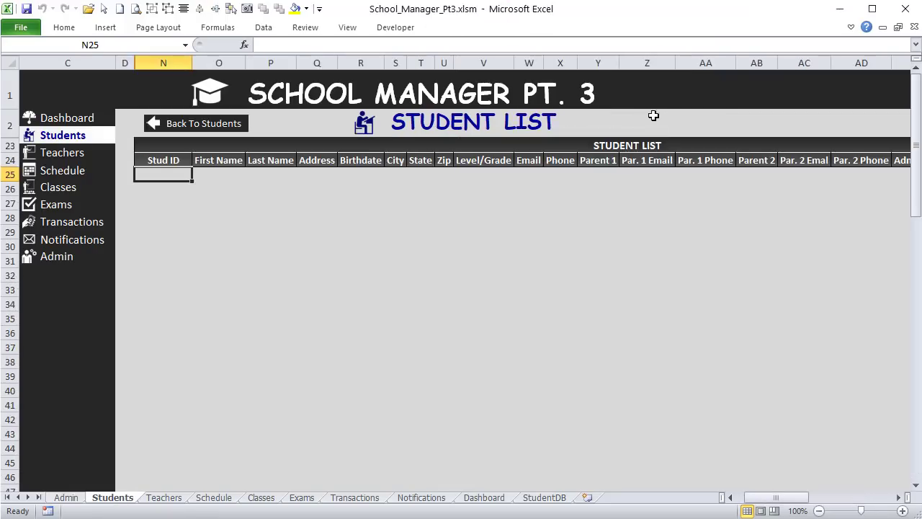
pyautogui.moveTo(161, 174); pyautogui.dragTo(877, 181)
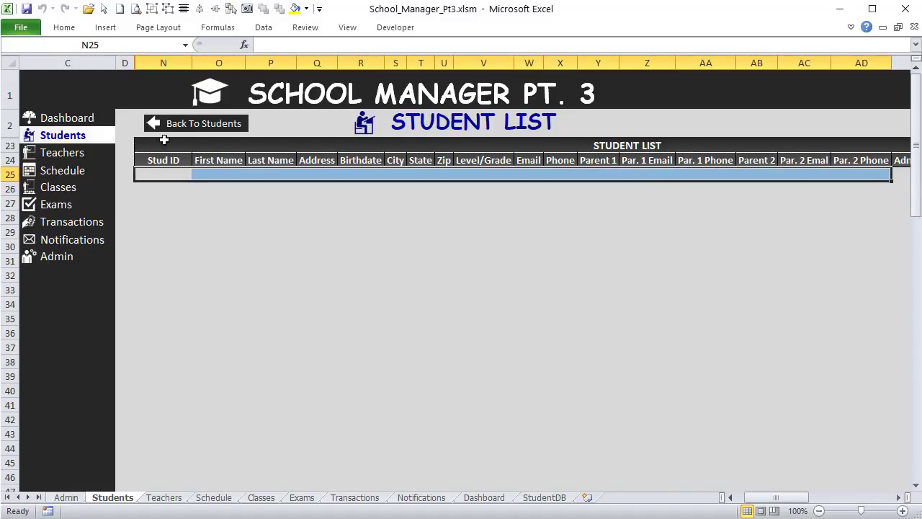
pyautogui.click(176, 128)
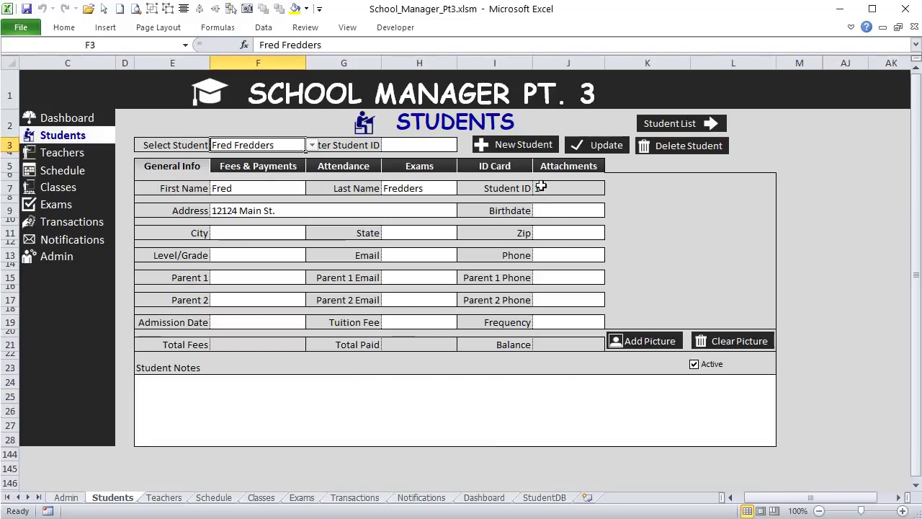
# Browse the Attachments, ID Card, Exams, Attendance and Fees tabs, ending on General Info
pyautogui.click(556, 168)
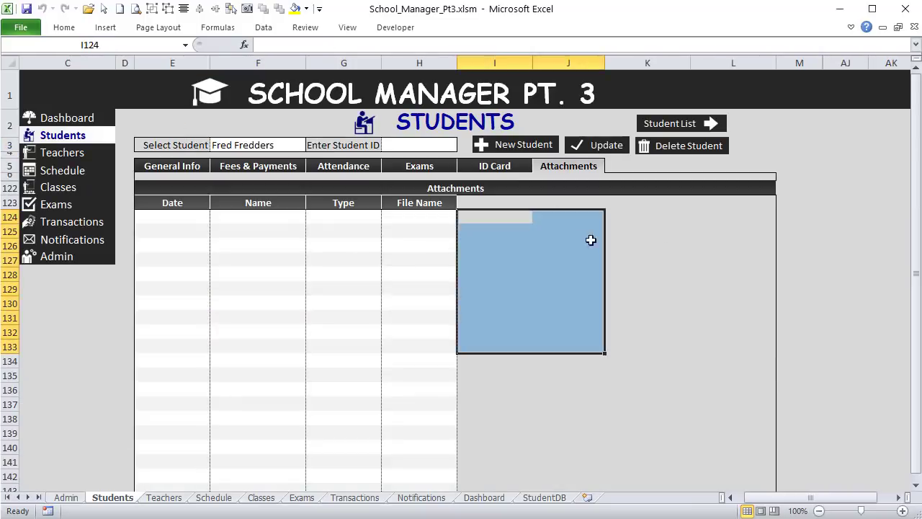
pyautogui.click(477, 167)
pyautogui.click(401, 165)
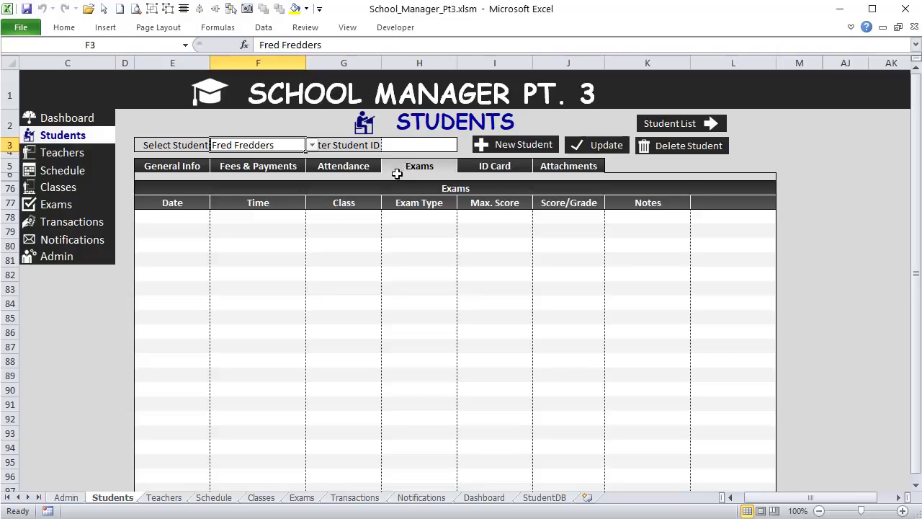
pyautogui.click(335, 168)
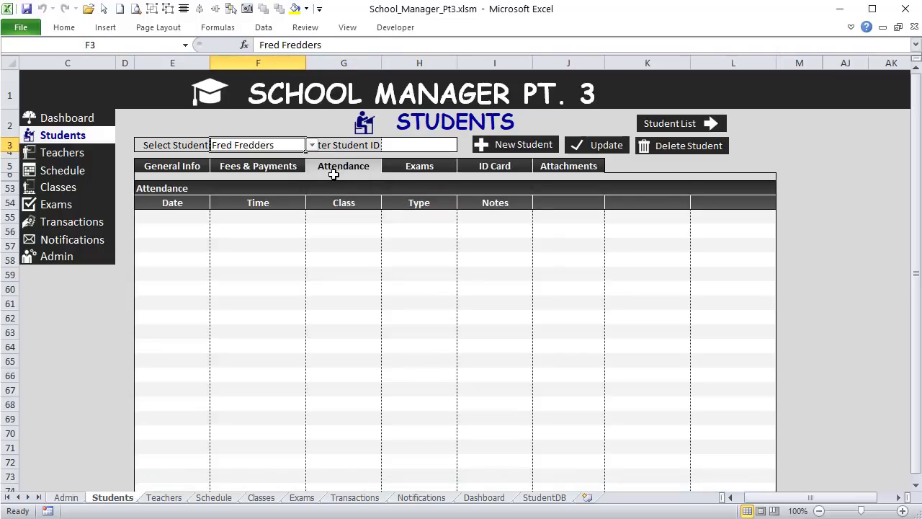
pyautogui.click(273, 175)
pyautogui.click(271, 167)
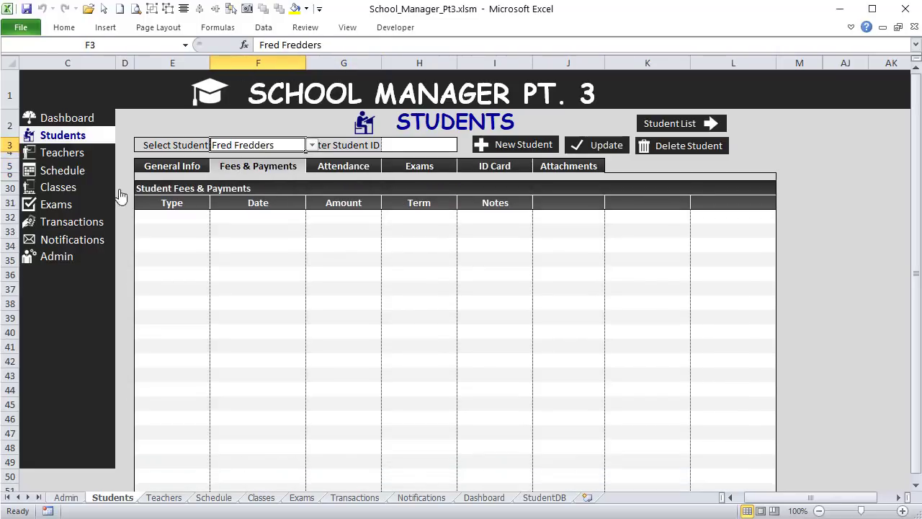
pyautogui.click(155, 166)
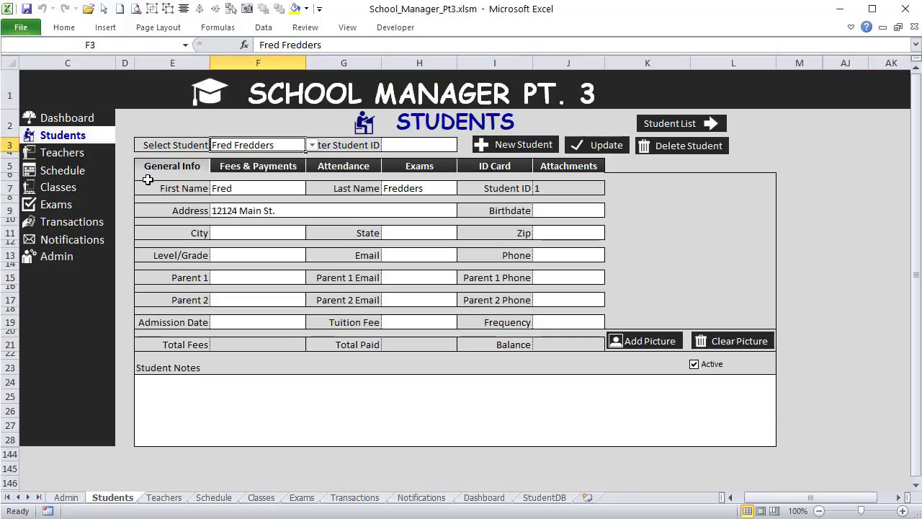